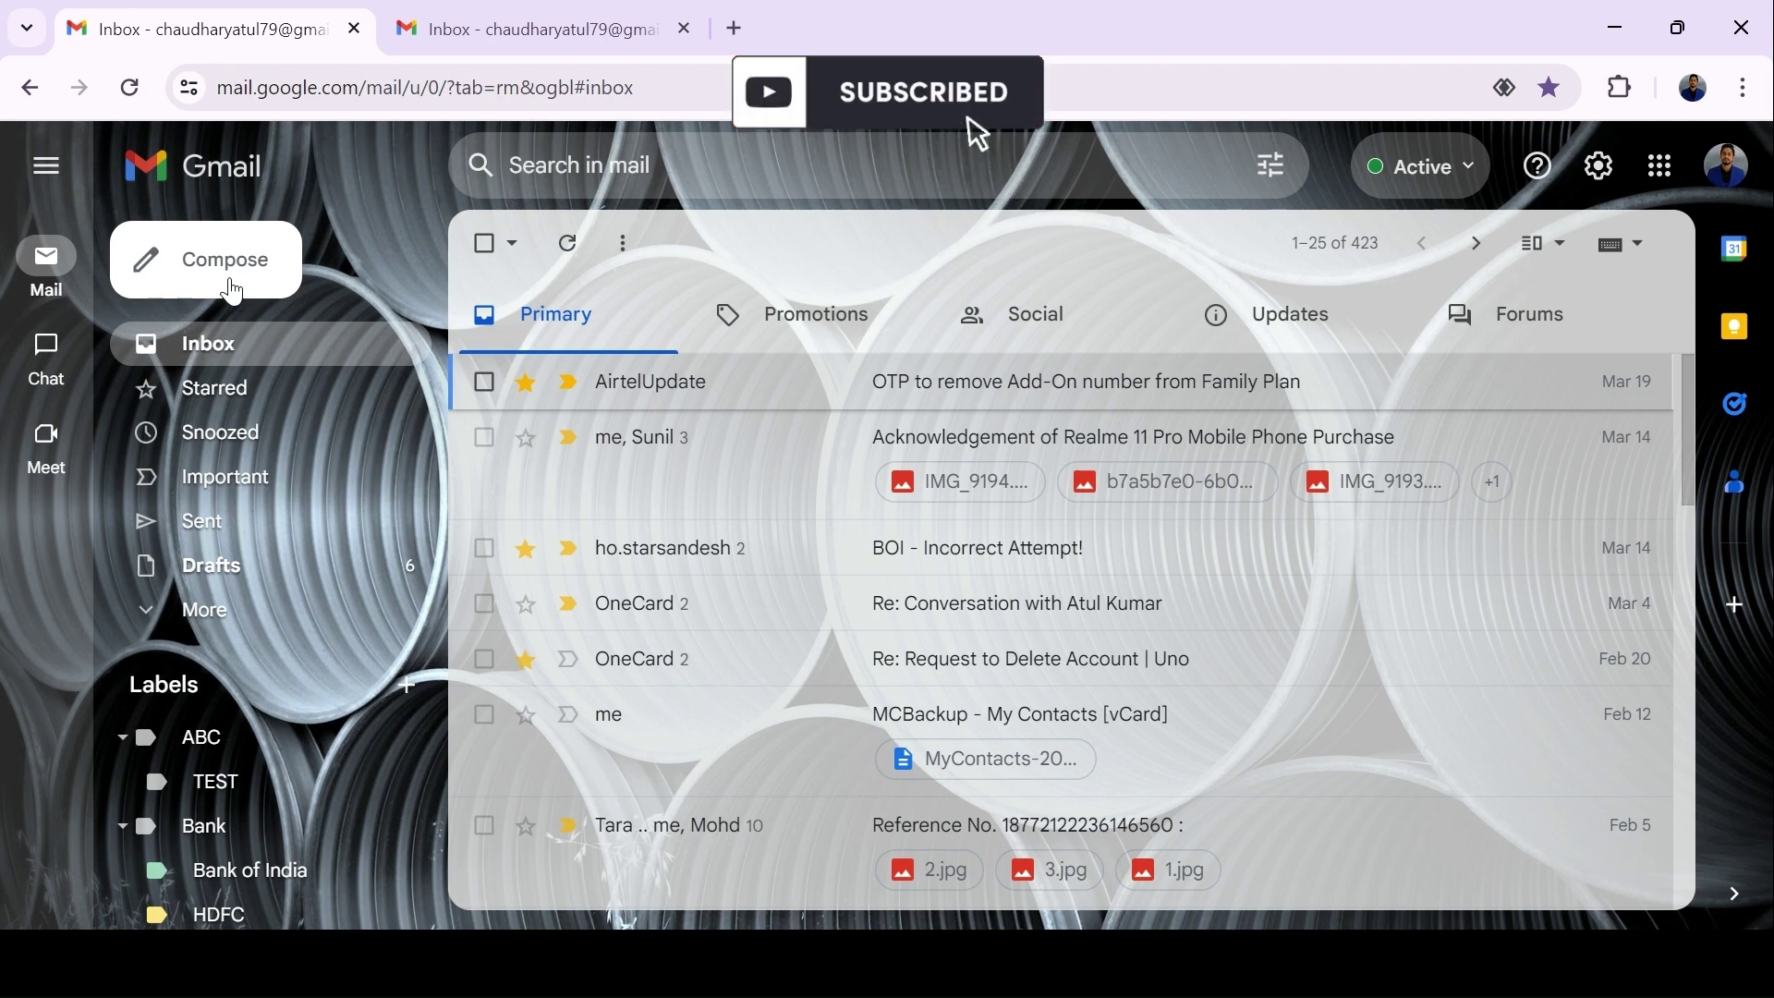
# - Open a blank New Message draft with Compose
pyautogui.click(232, 291)
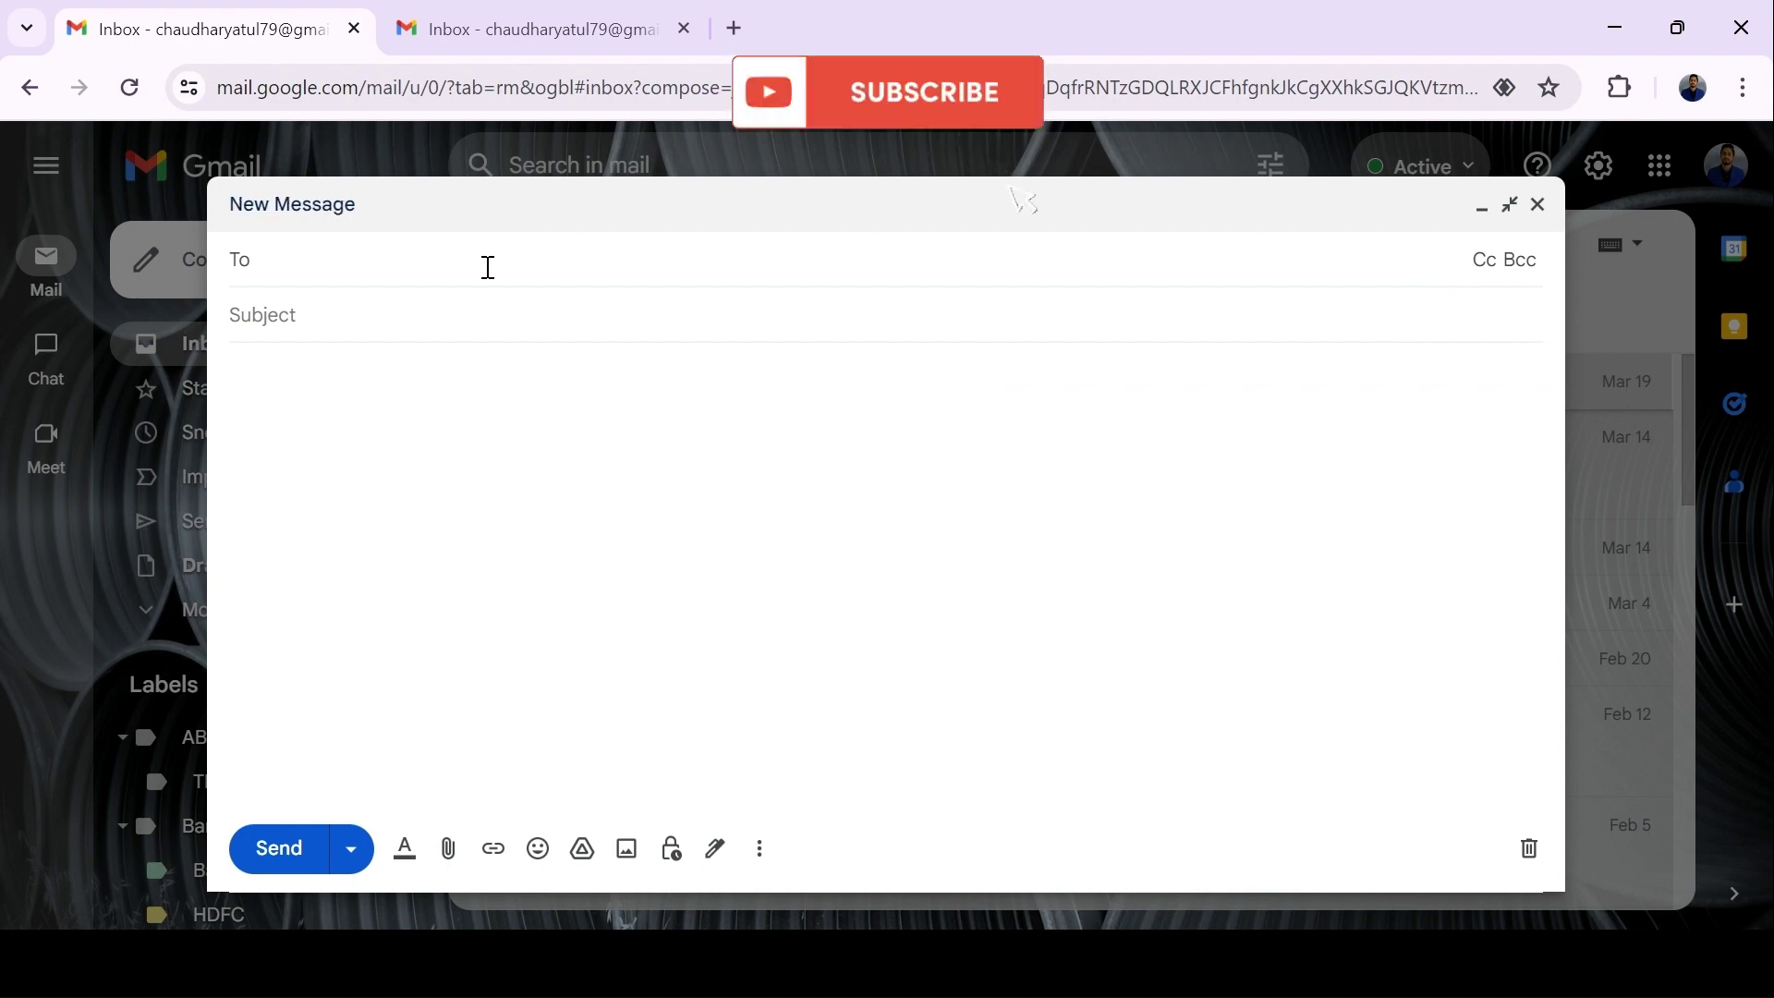
# - Address the draft to the suggested ABC contact and reveal the Cc and Bcc fields
pyautogui.write('ABC')
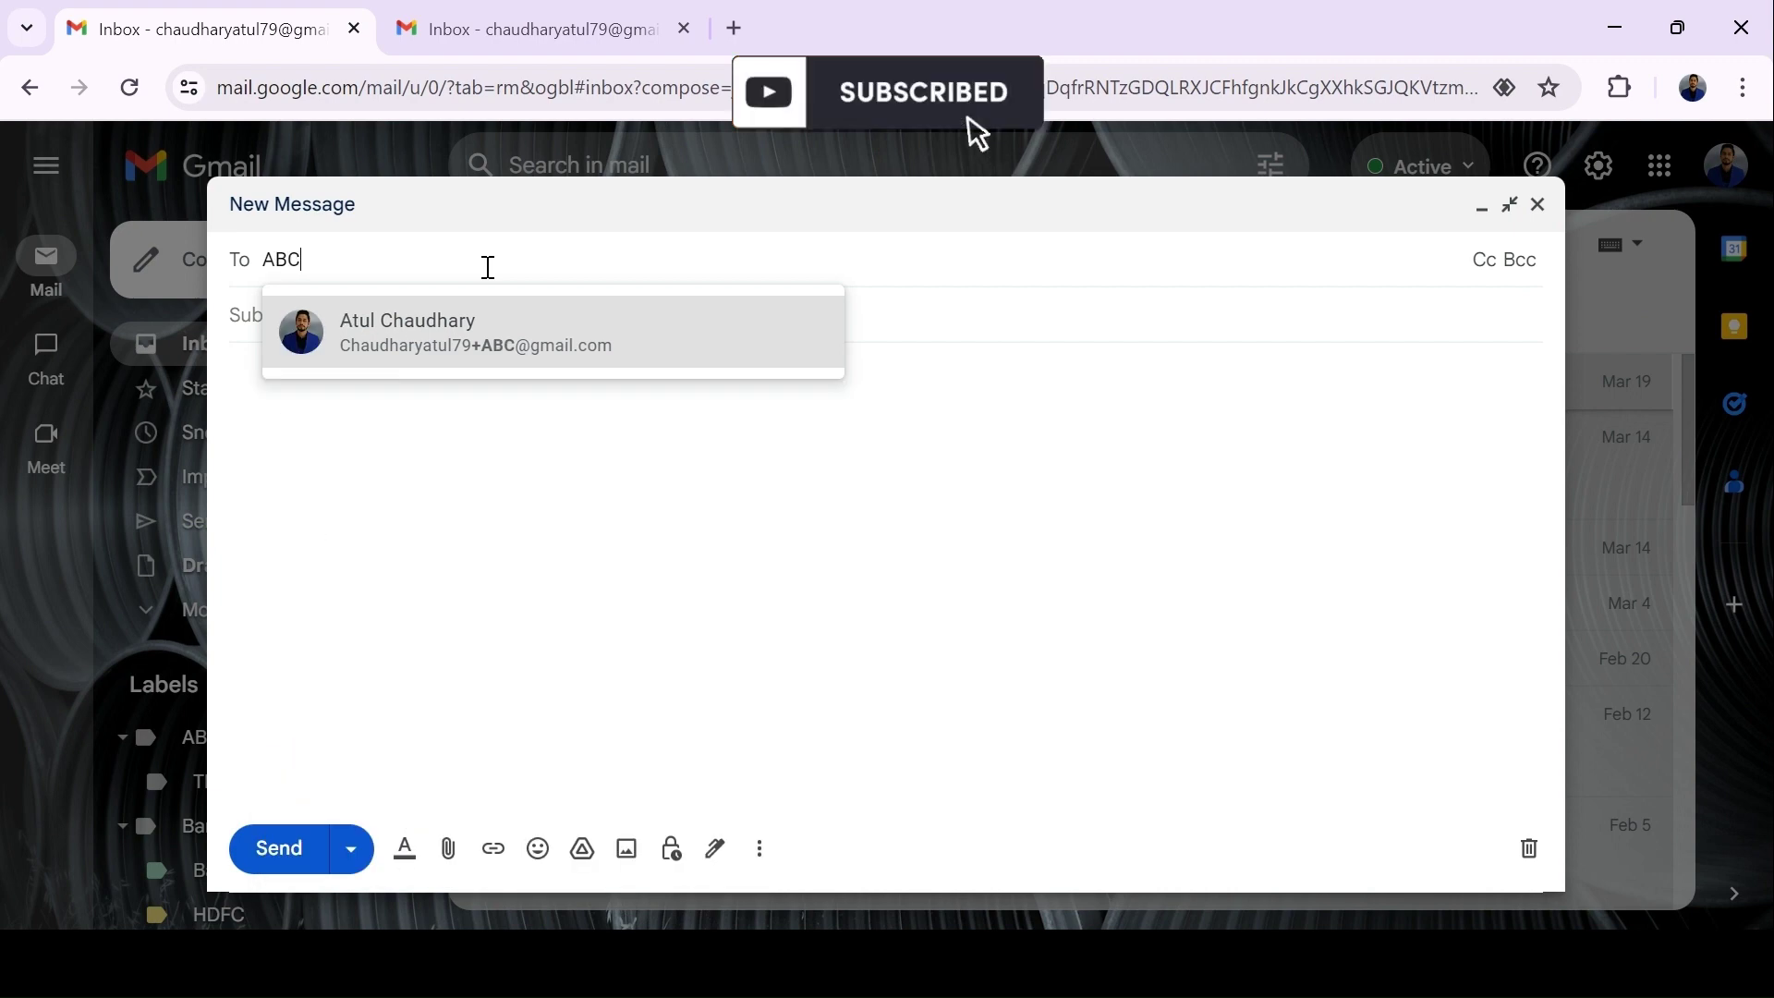
pyautogui.click(511, 359)
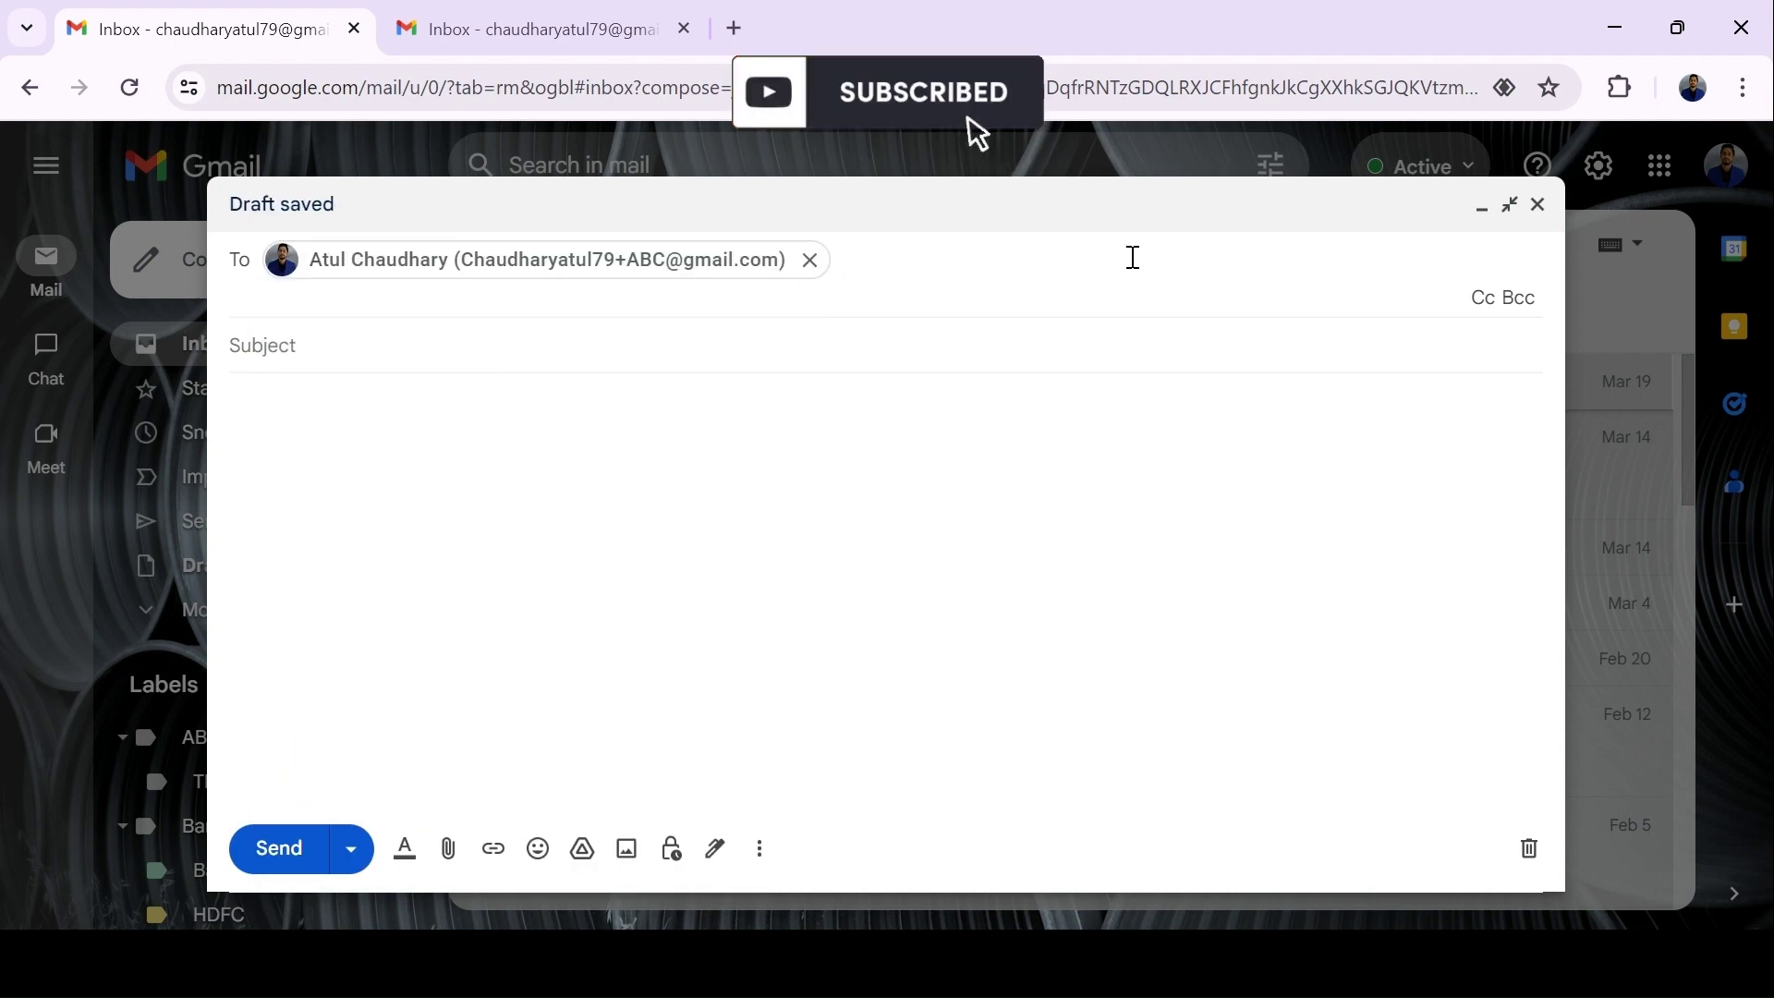
pyautogui.click(1483, 300)
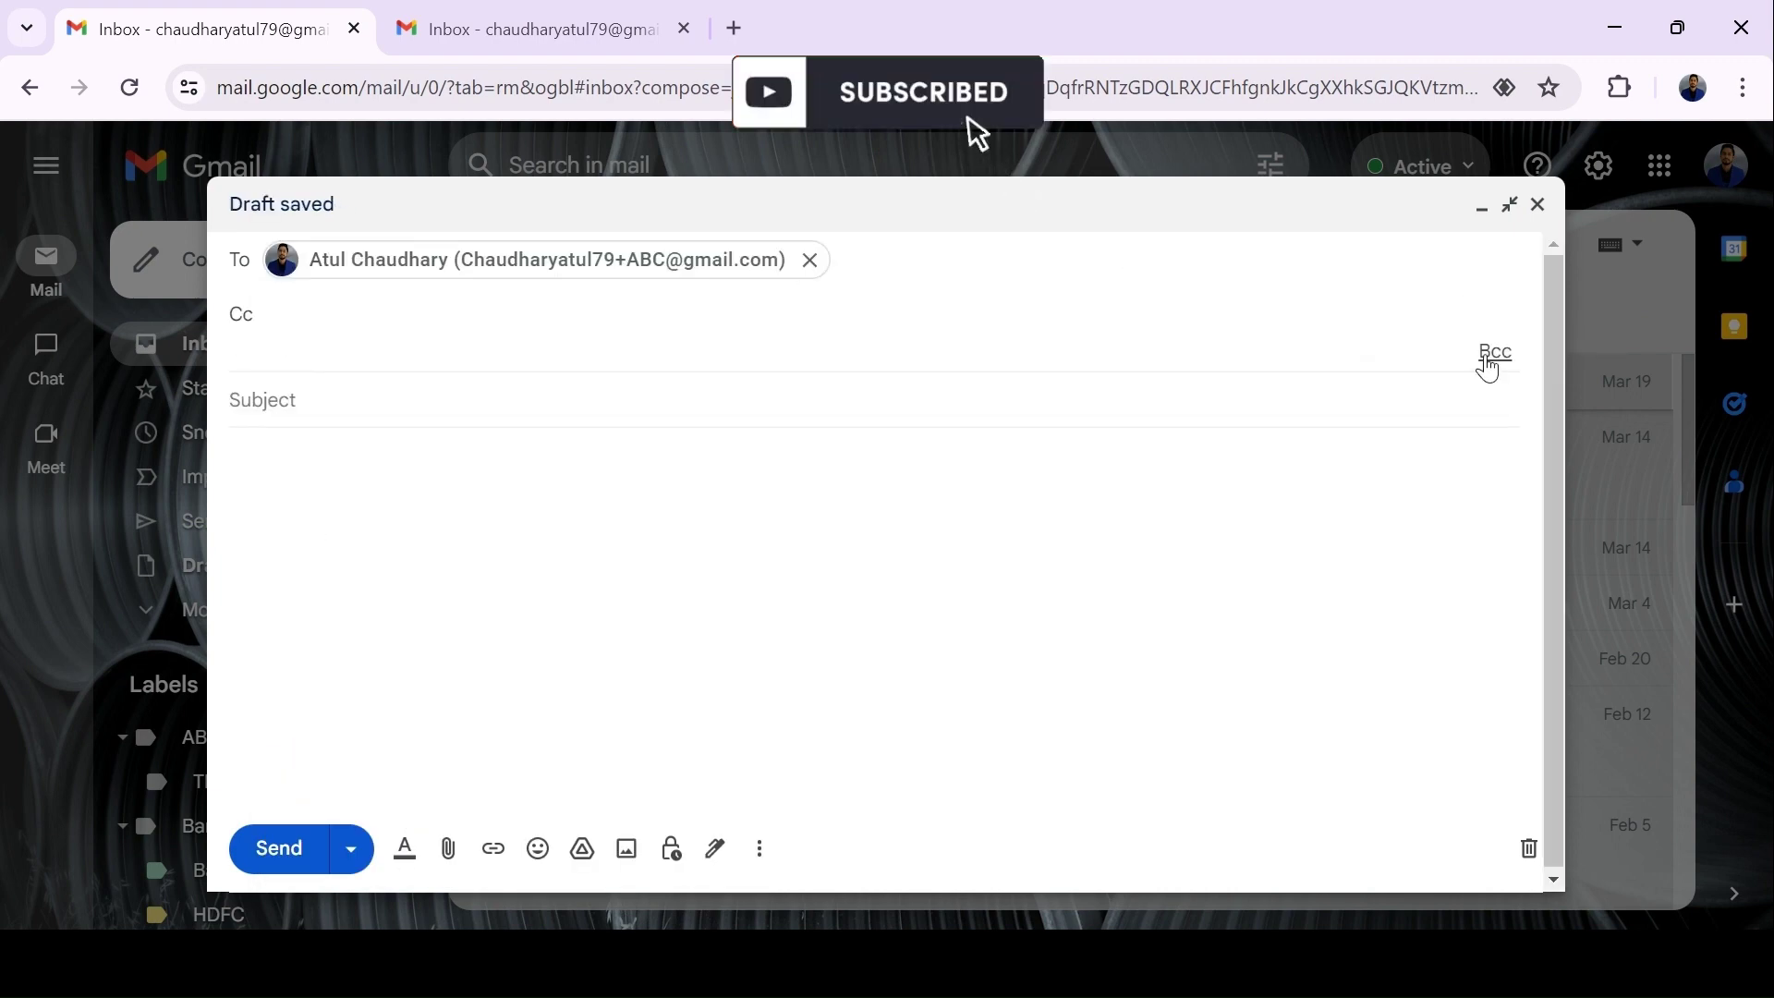
pyautogui.click(1492, 351)
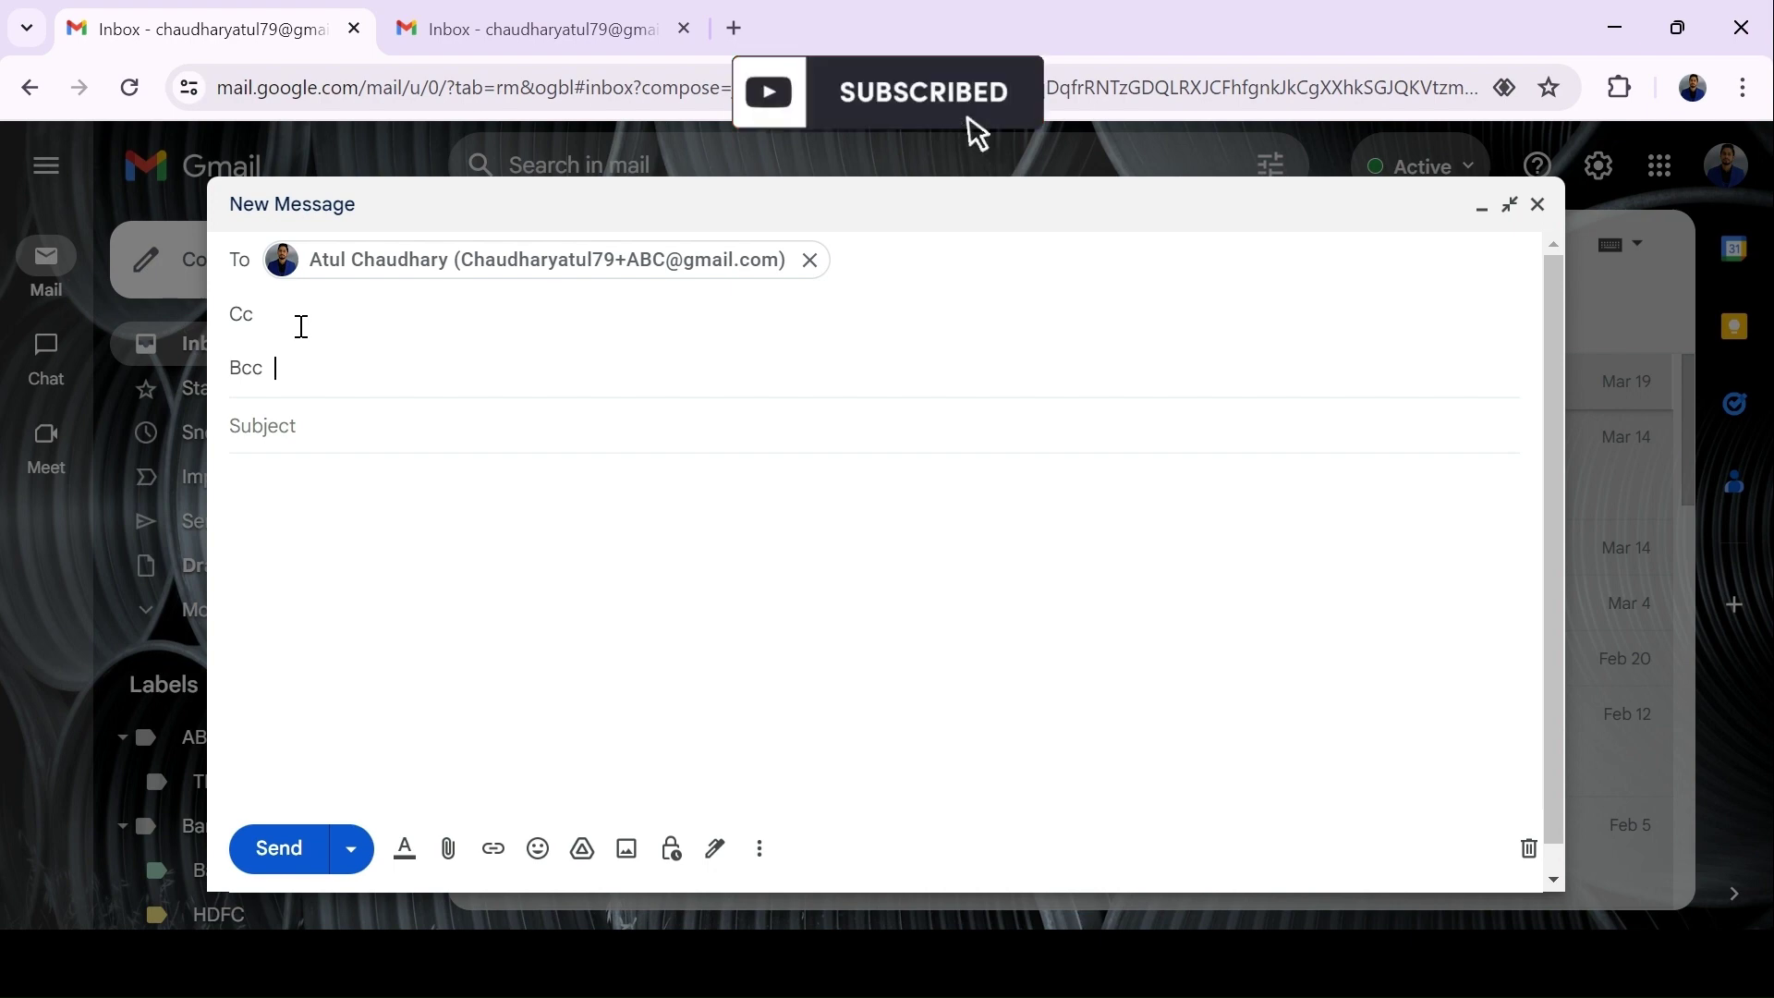
pyautogui.click(358, 423)
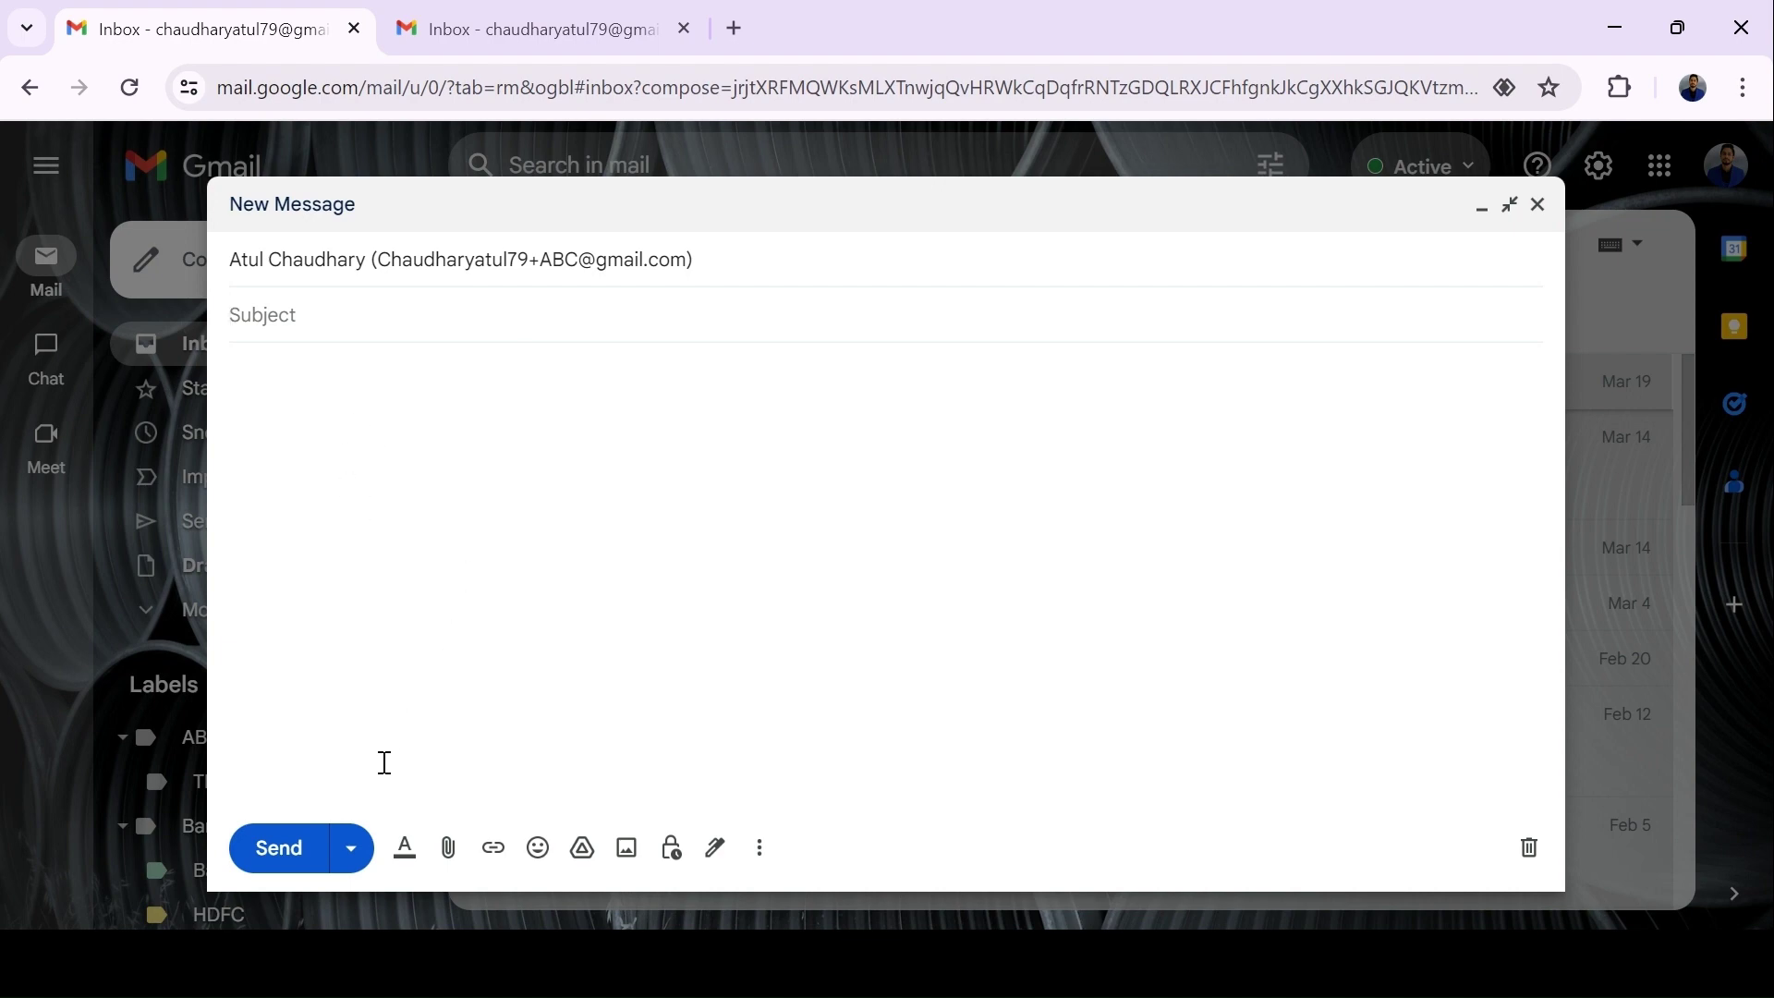
pyautogui.click(405, 847)
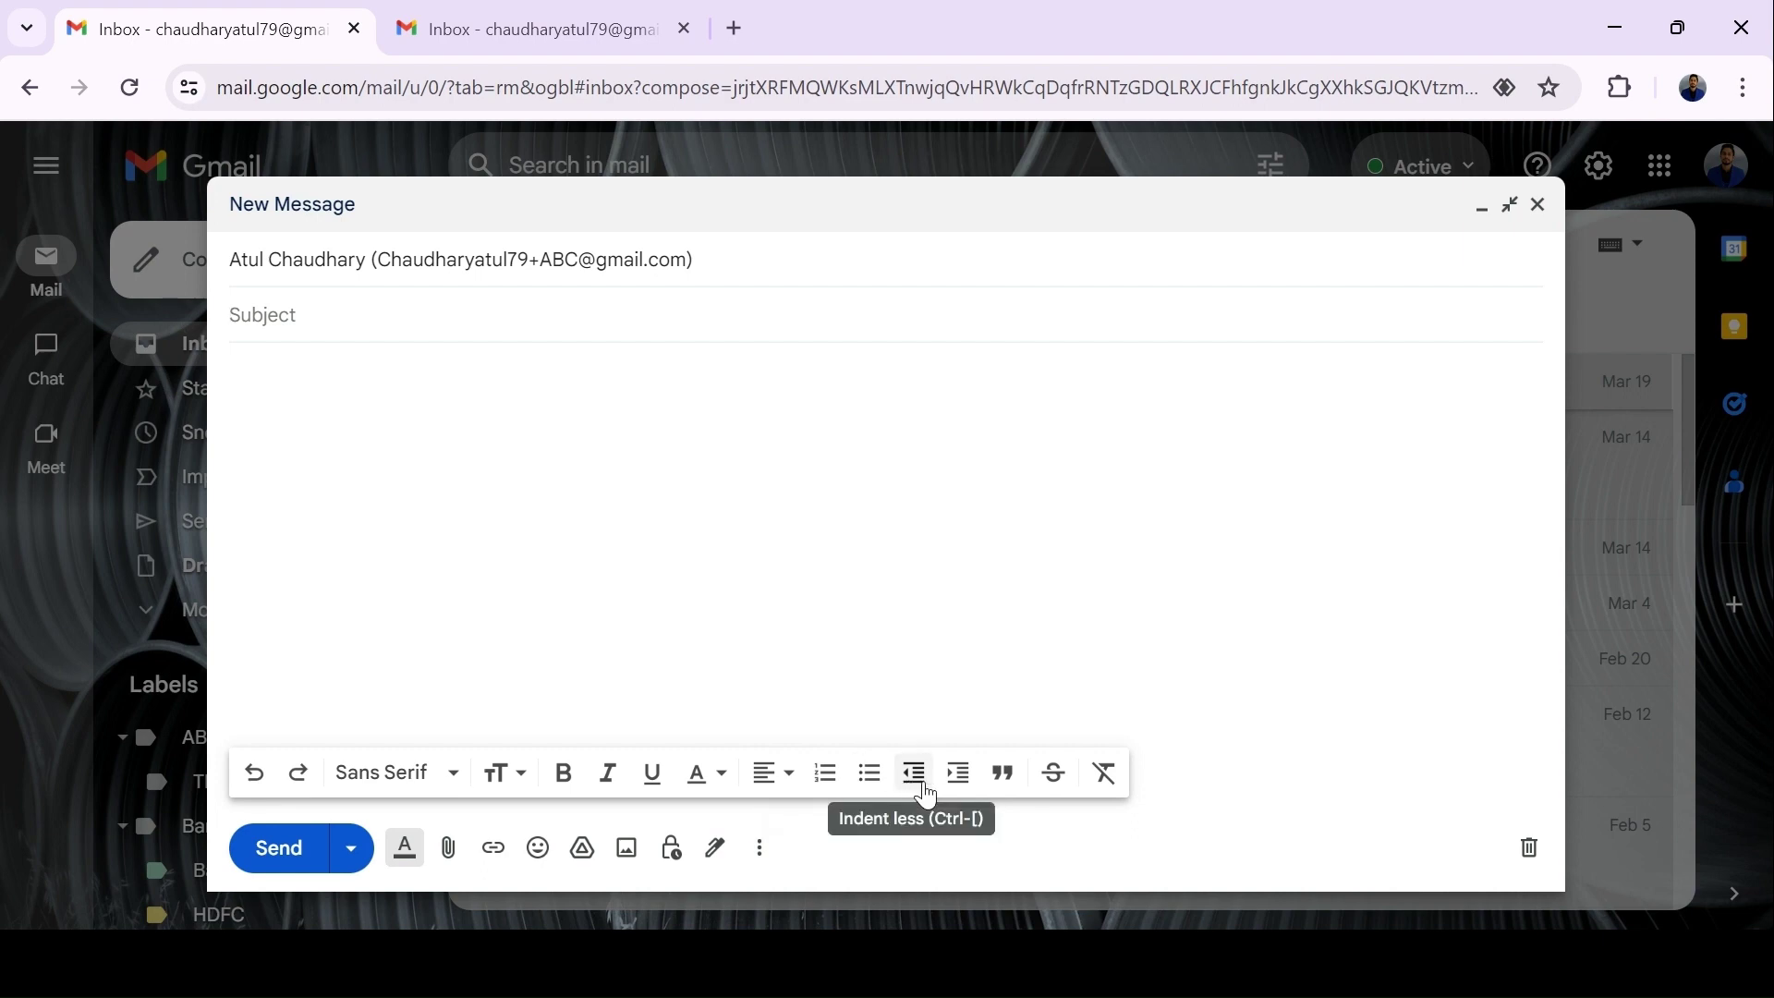
pyautogui.click(406, 871)
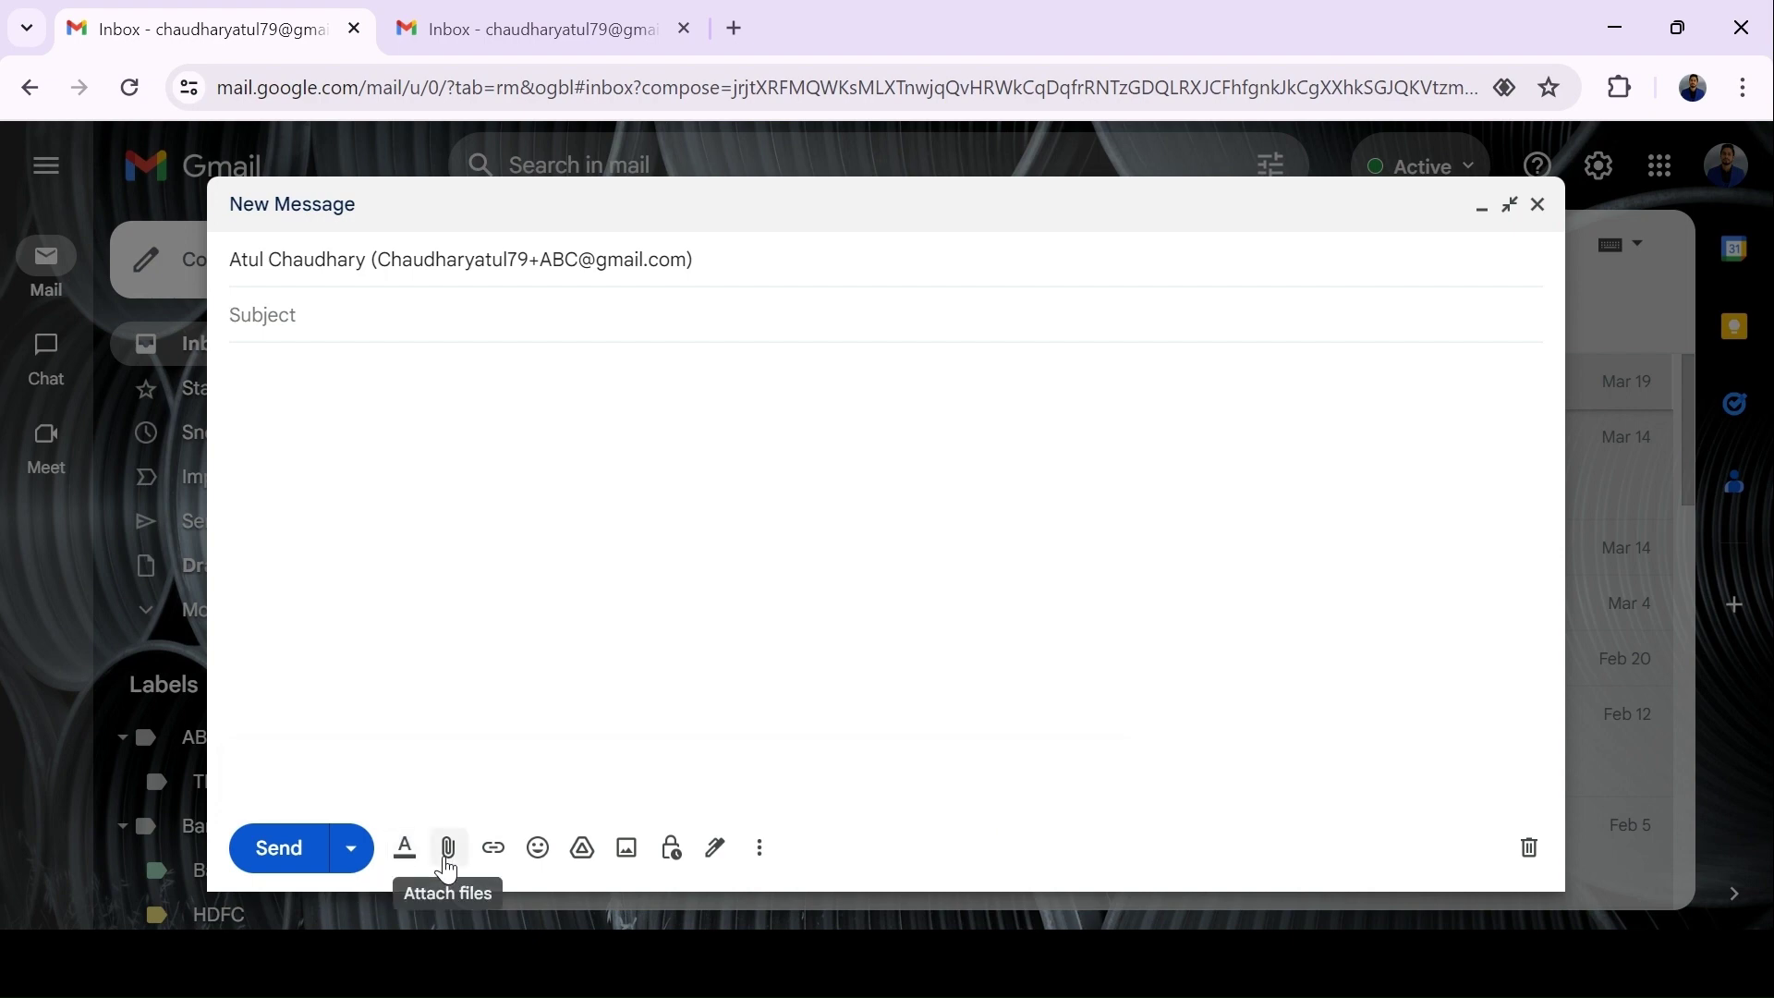
# - Attach the Gmail 2 image from the computer to the draft
pyautogui.click(448, 868)
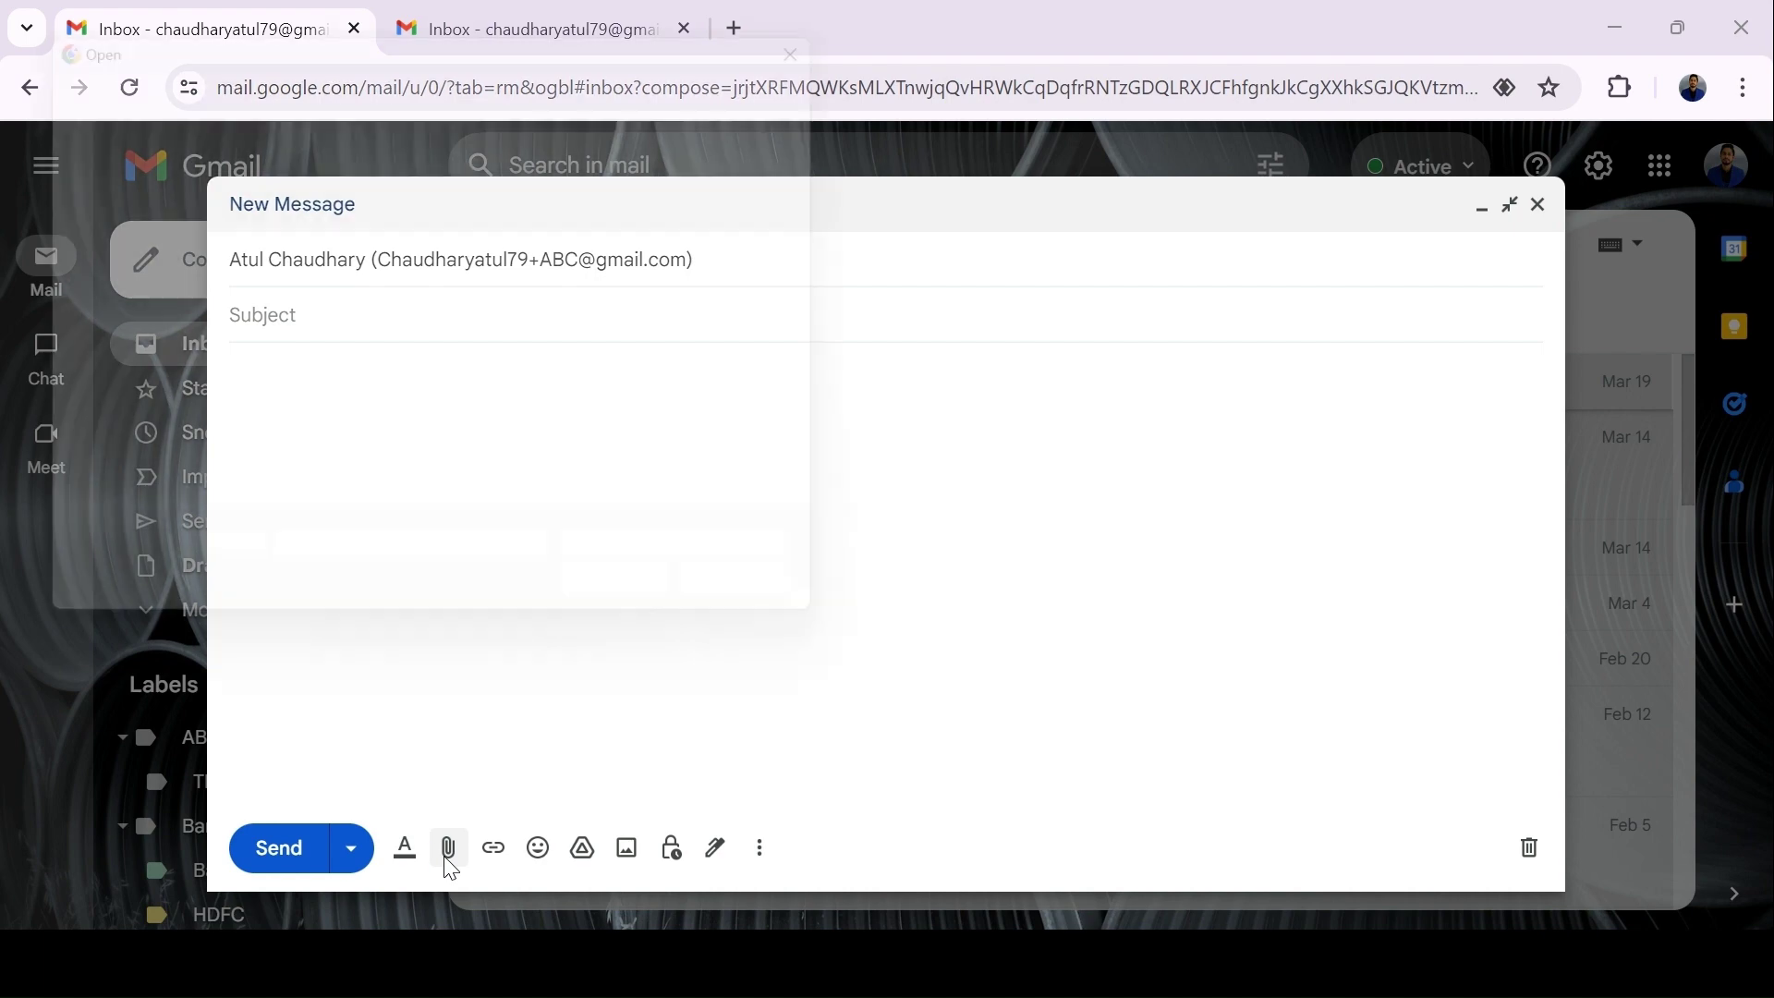
pyautogui.click(358, 288)
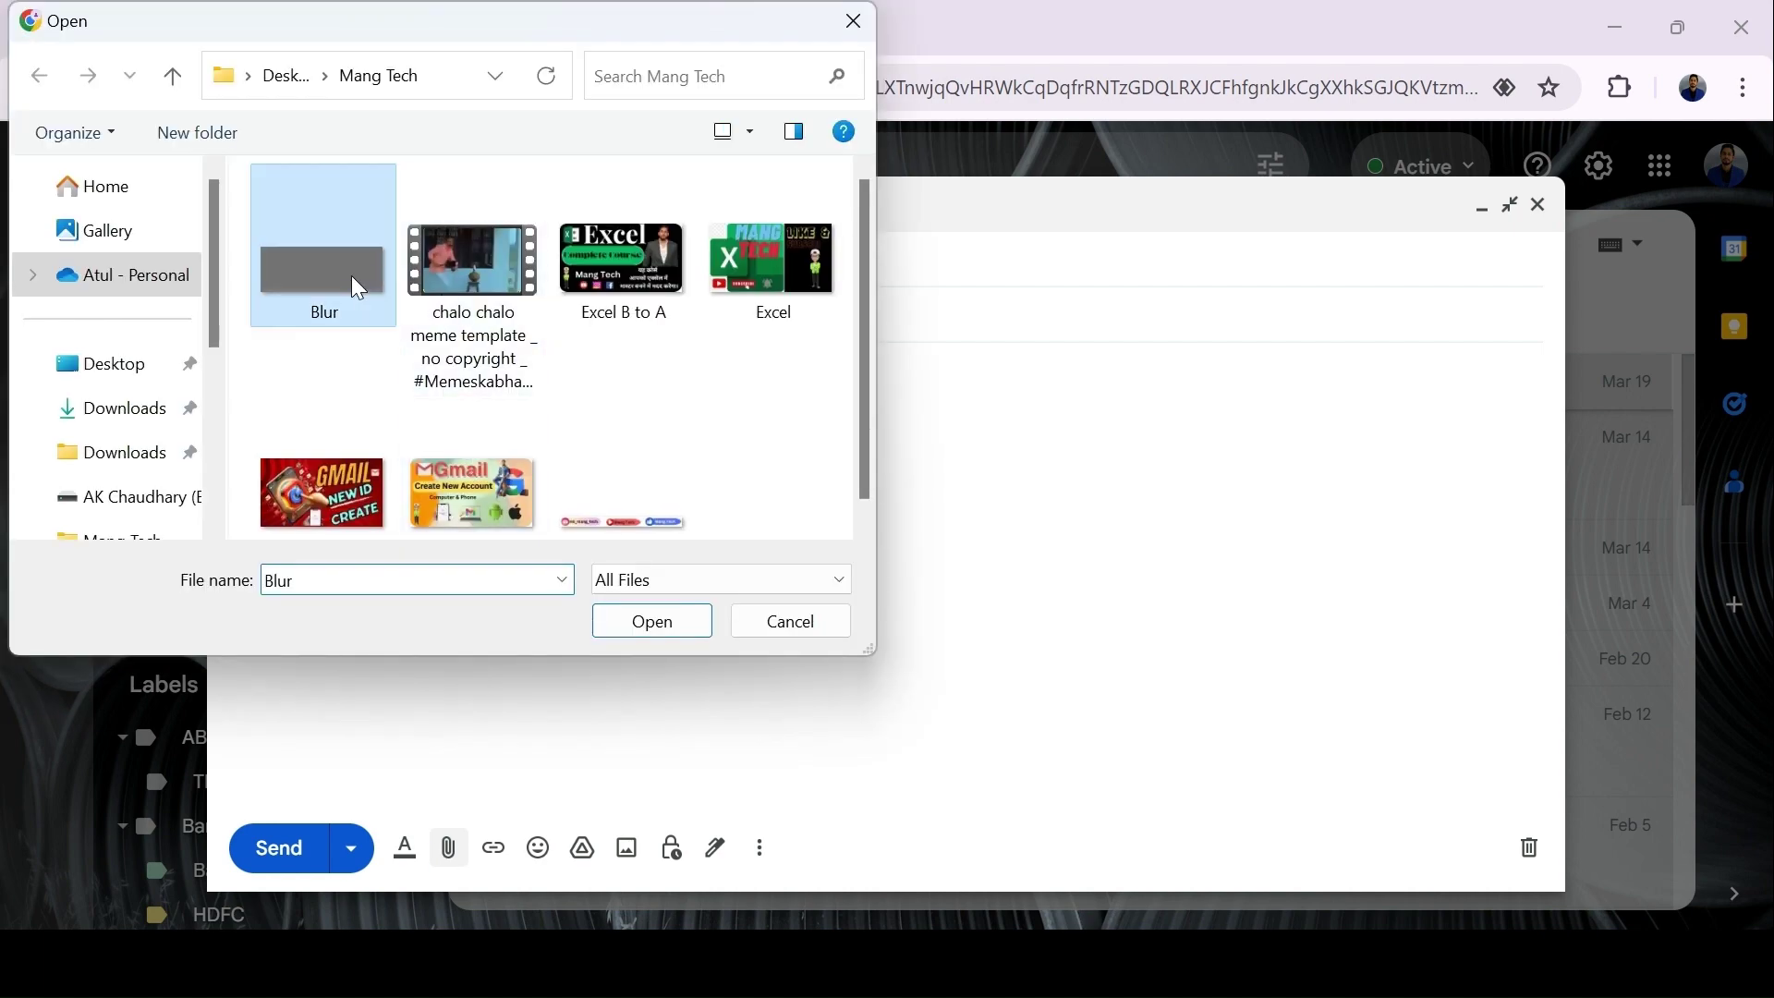
pyautogui.click(325, 495)
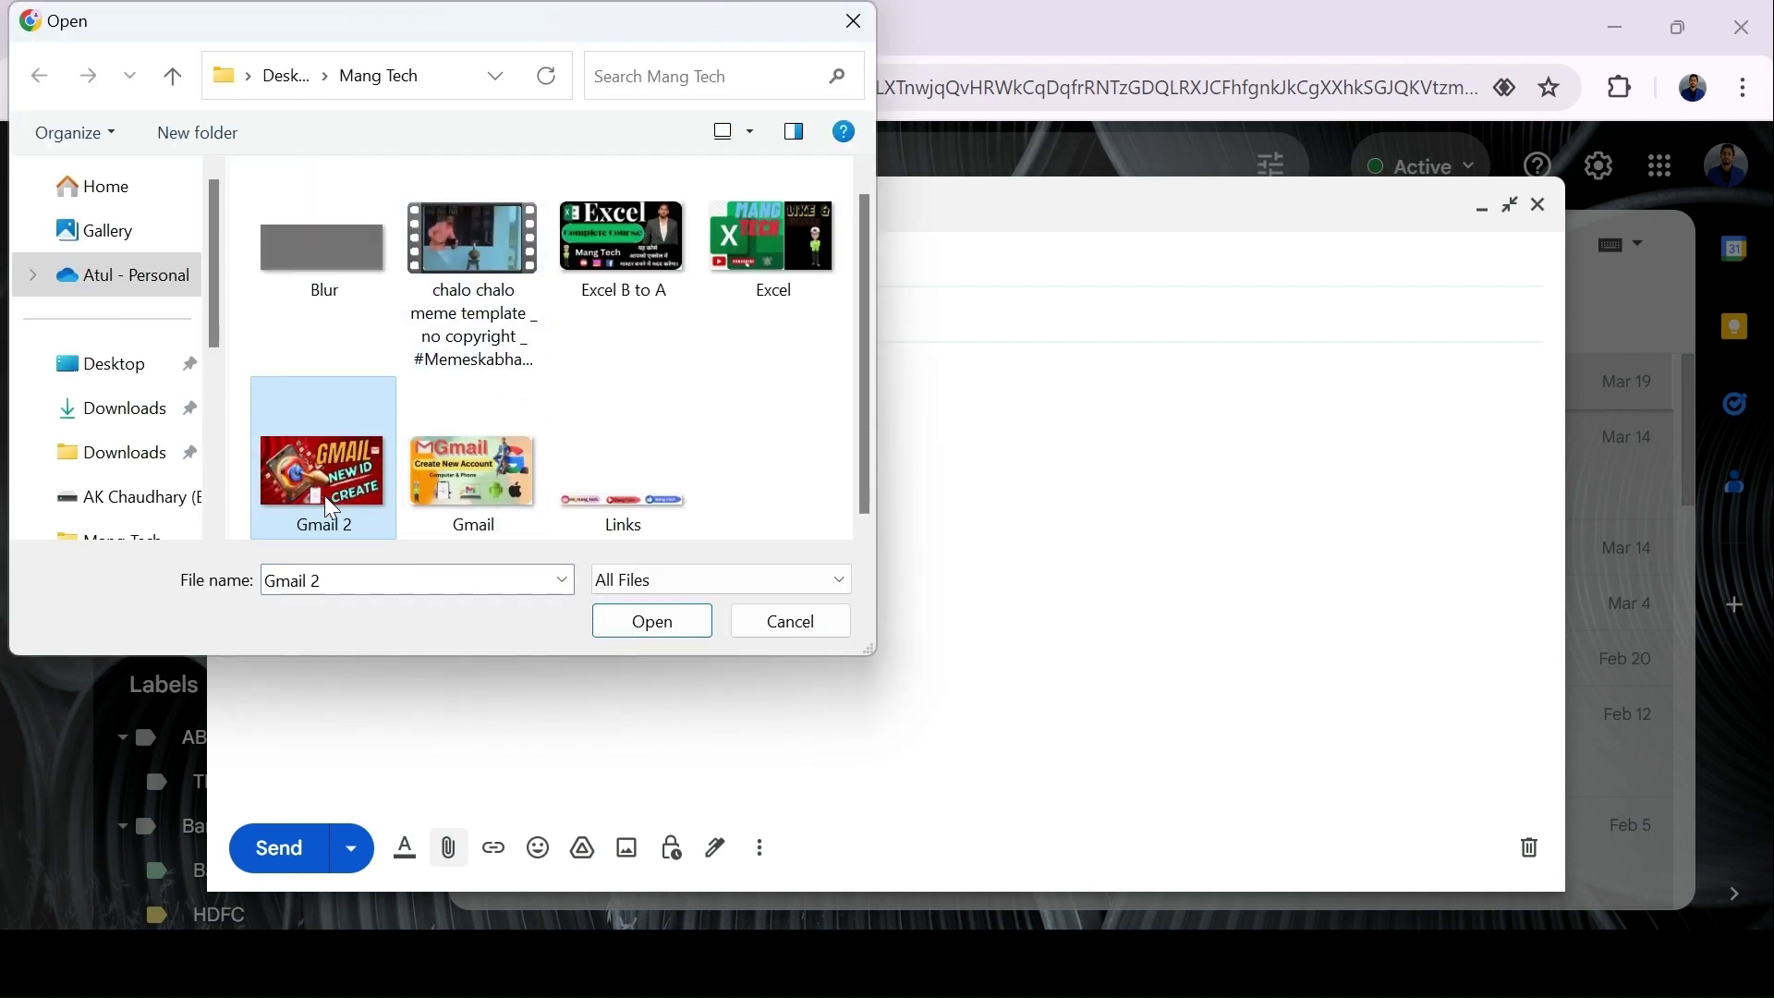
pyautogui.click(672, 636)
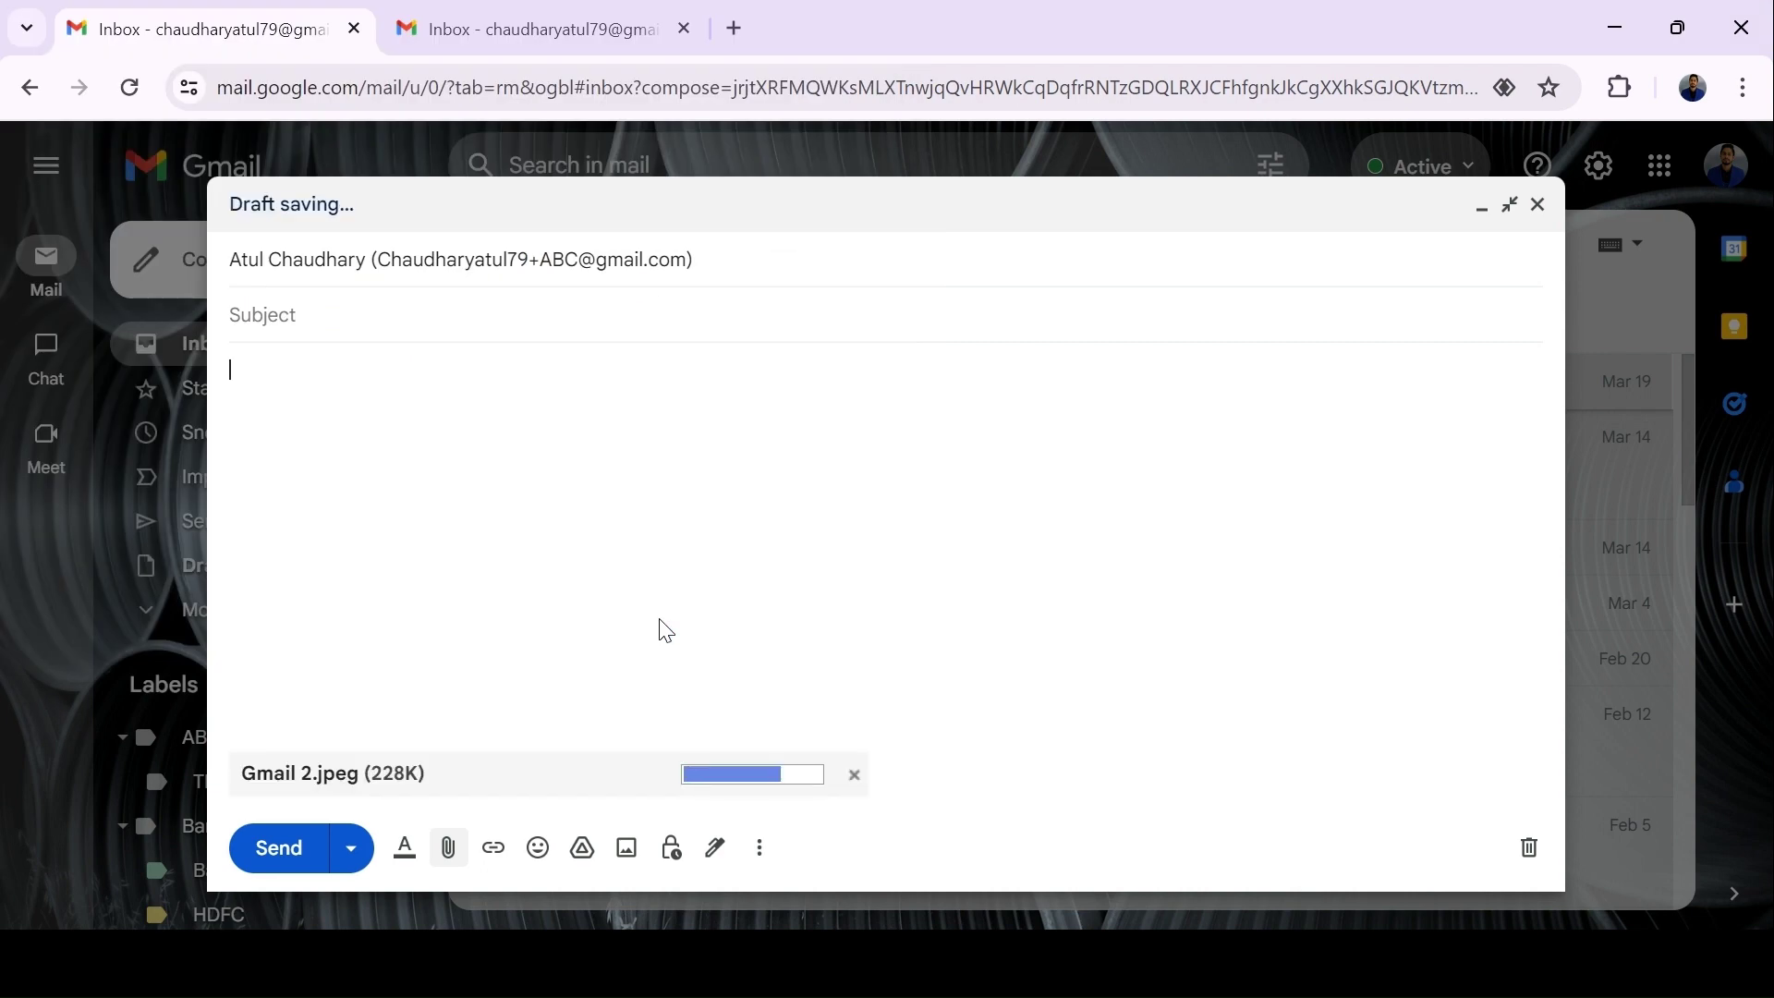
# - Add a squinting laughing emoji to the body and bring up the Google Drive file picker
pyautogui.click(537, 859)
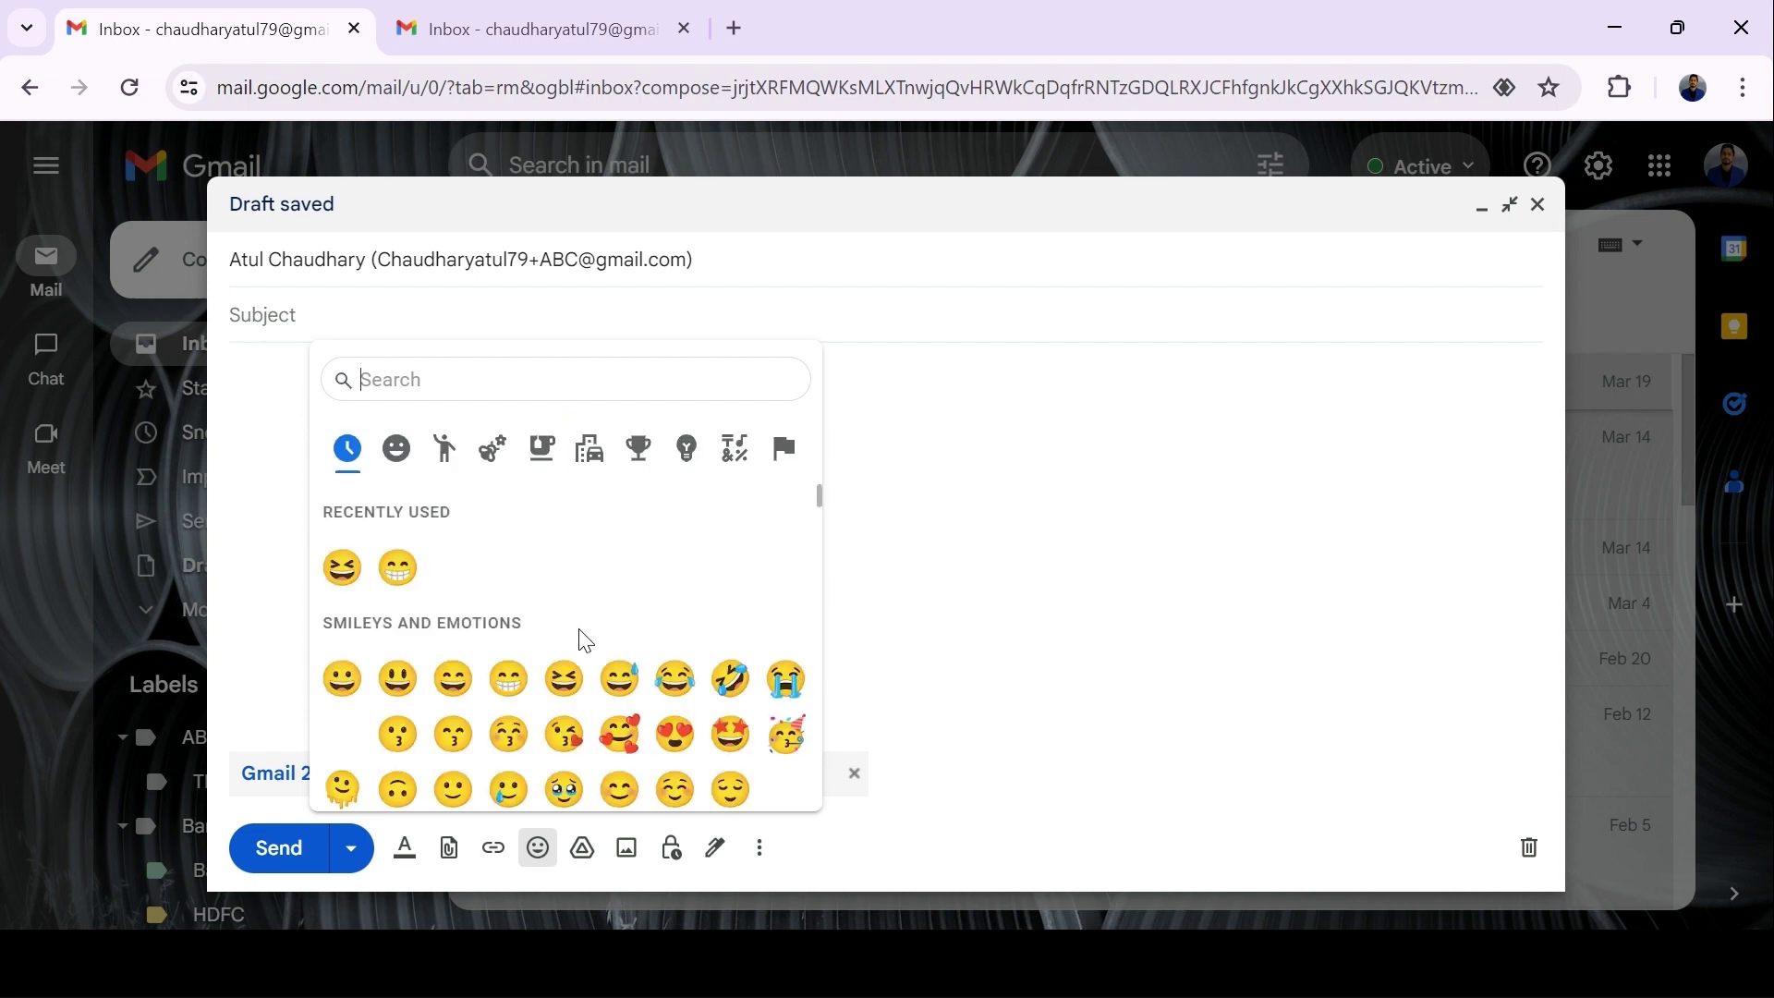
pyautogui.click(590, 663)
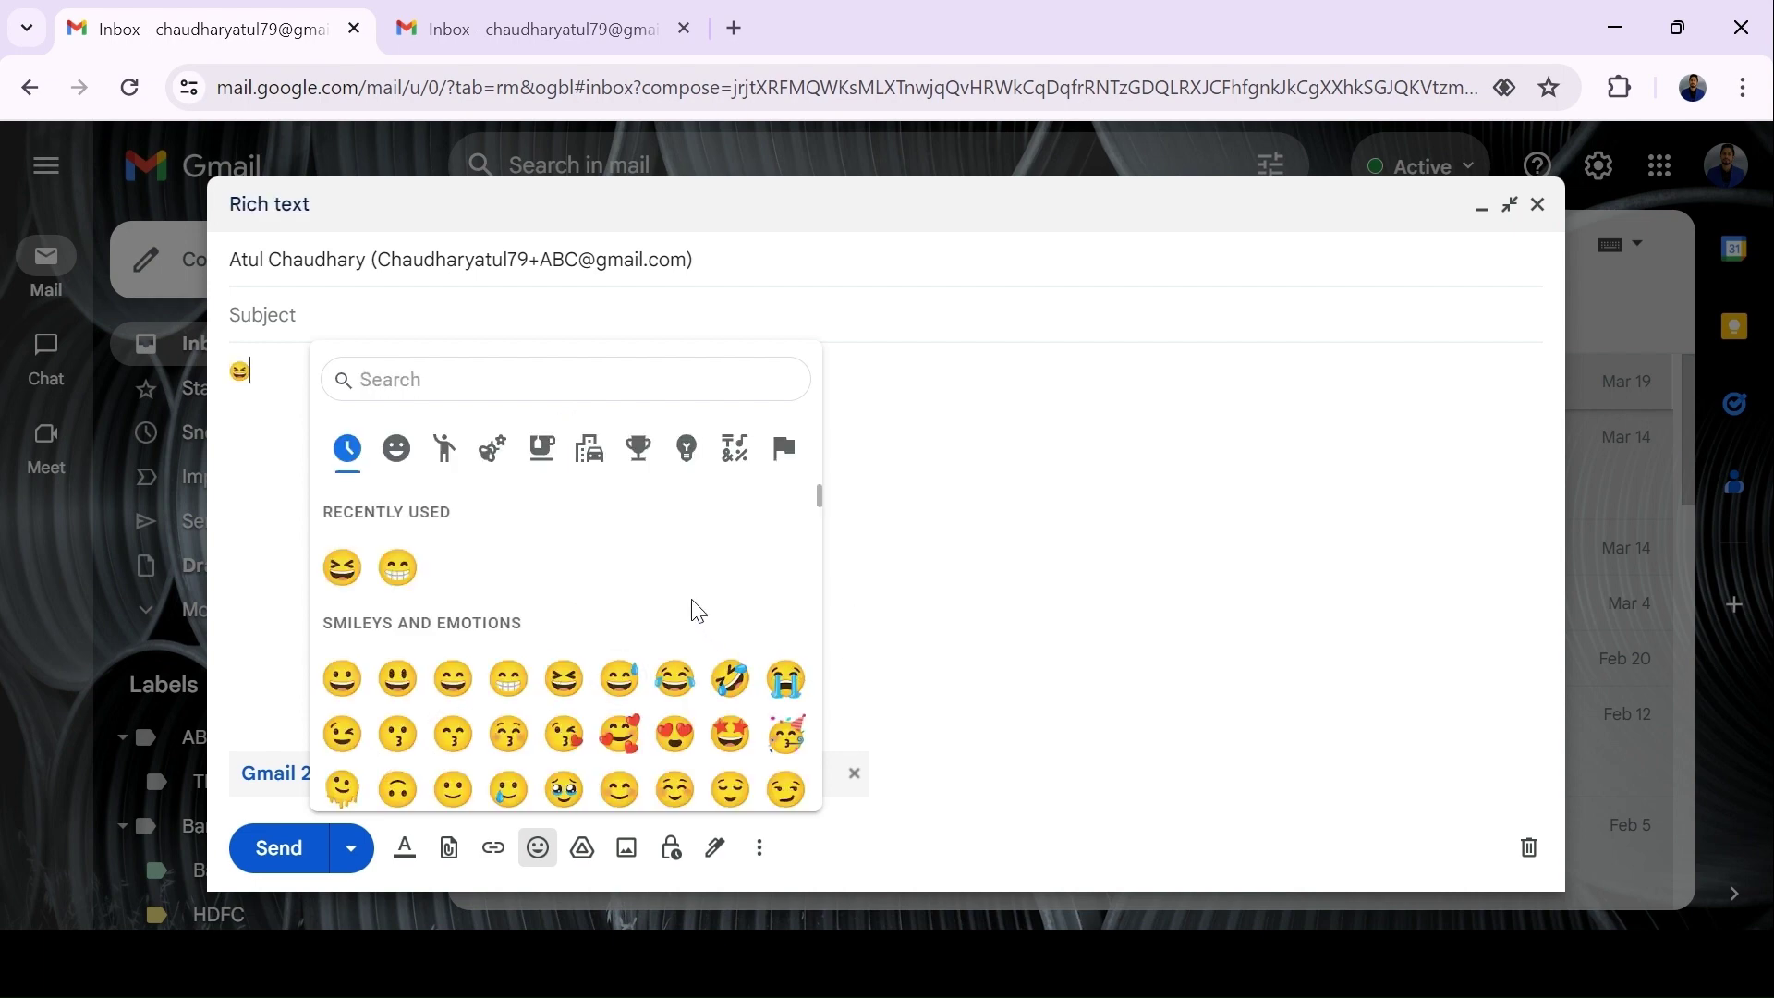
pyautogui.click(931, 540)
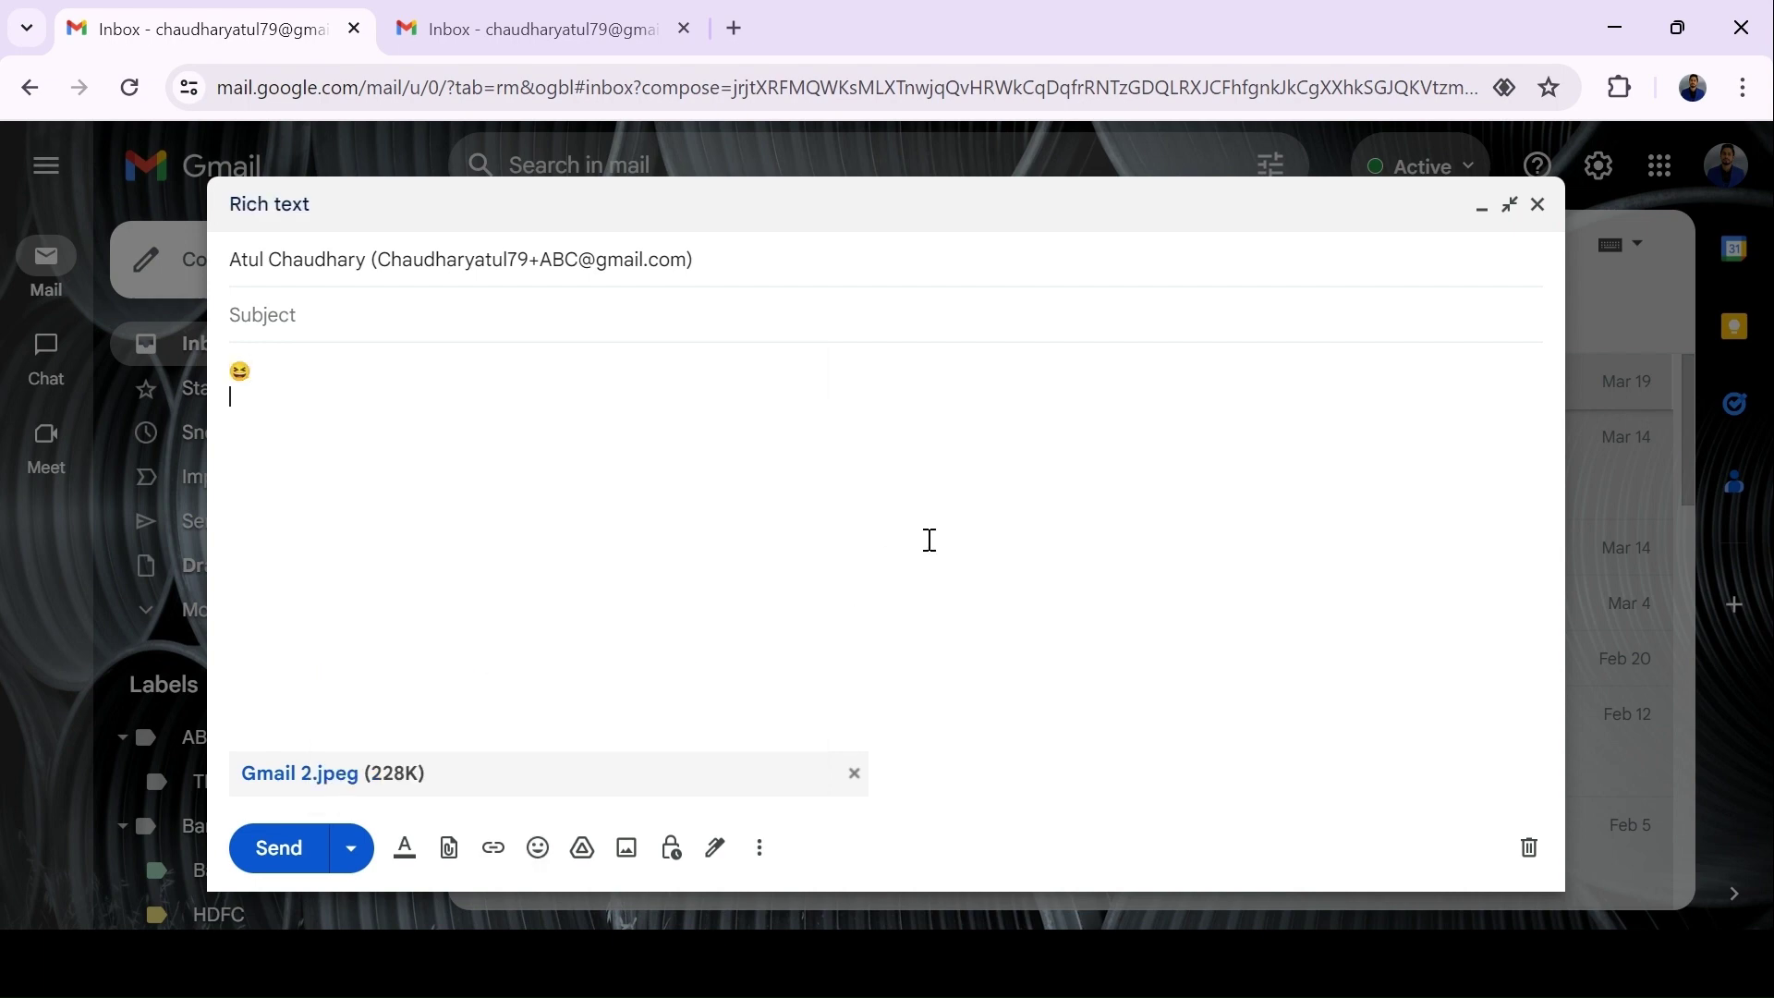
pyautogui.click(582, 848)
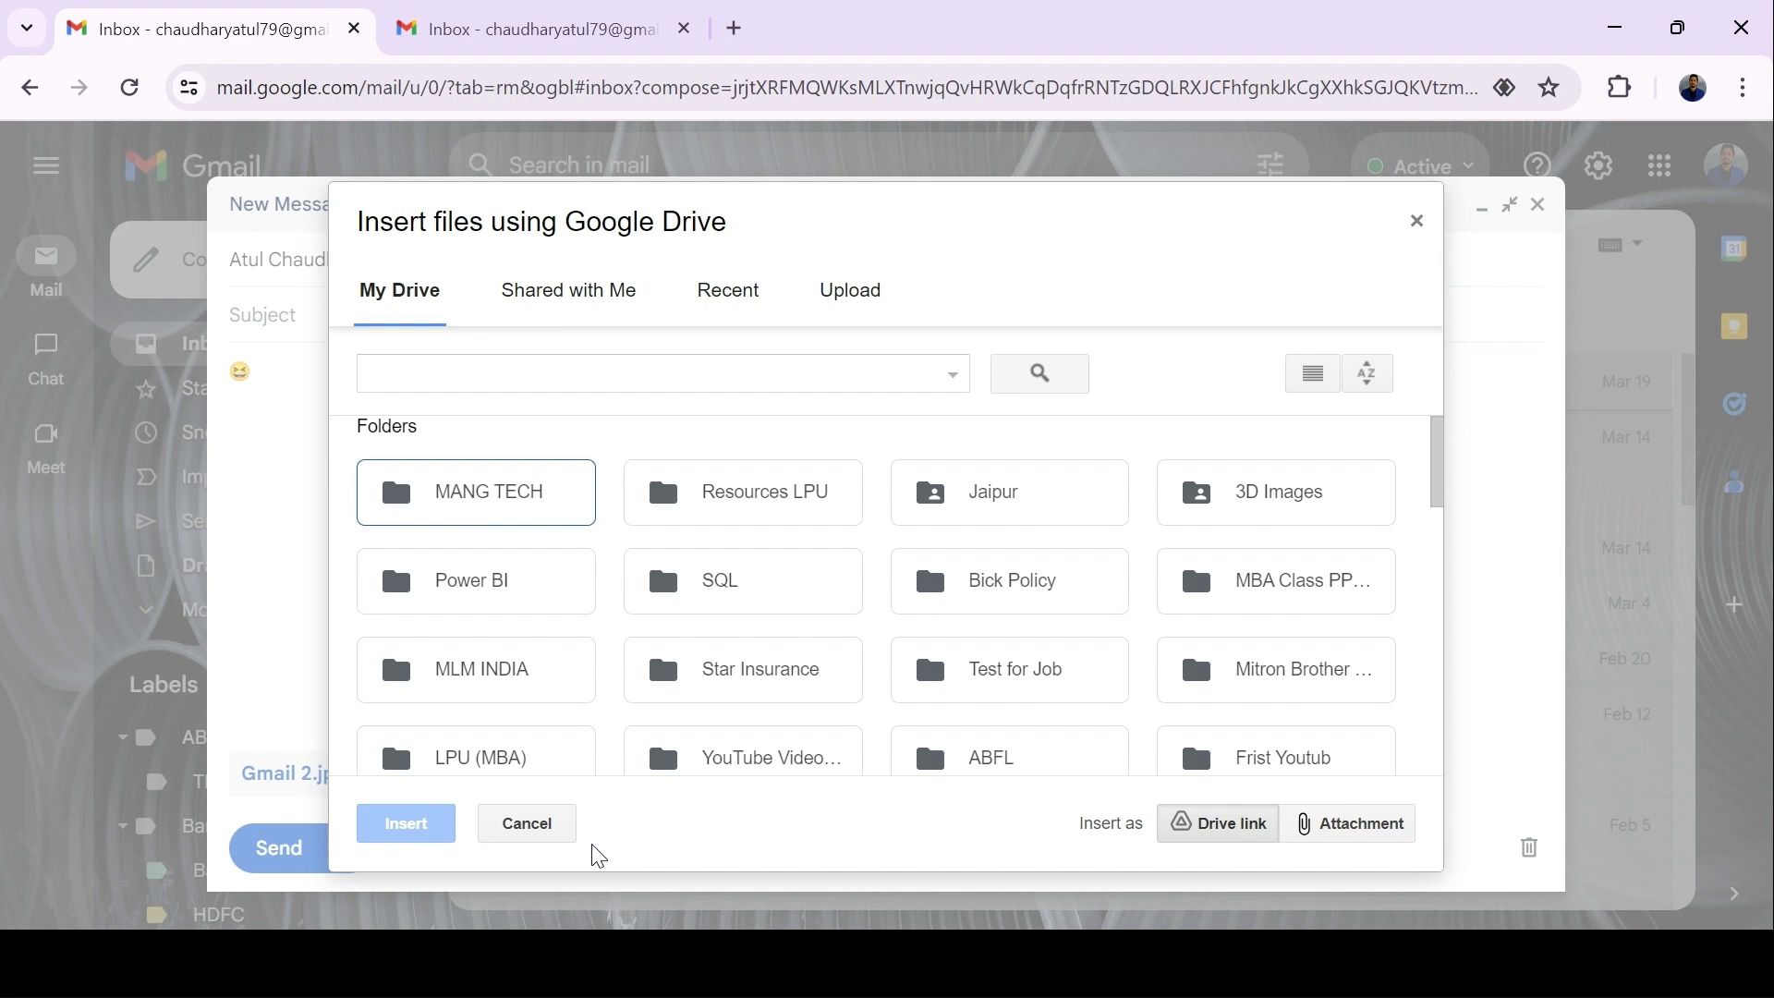
pyautogui.click(577, 285)
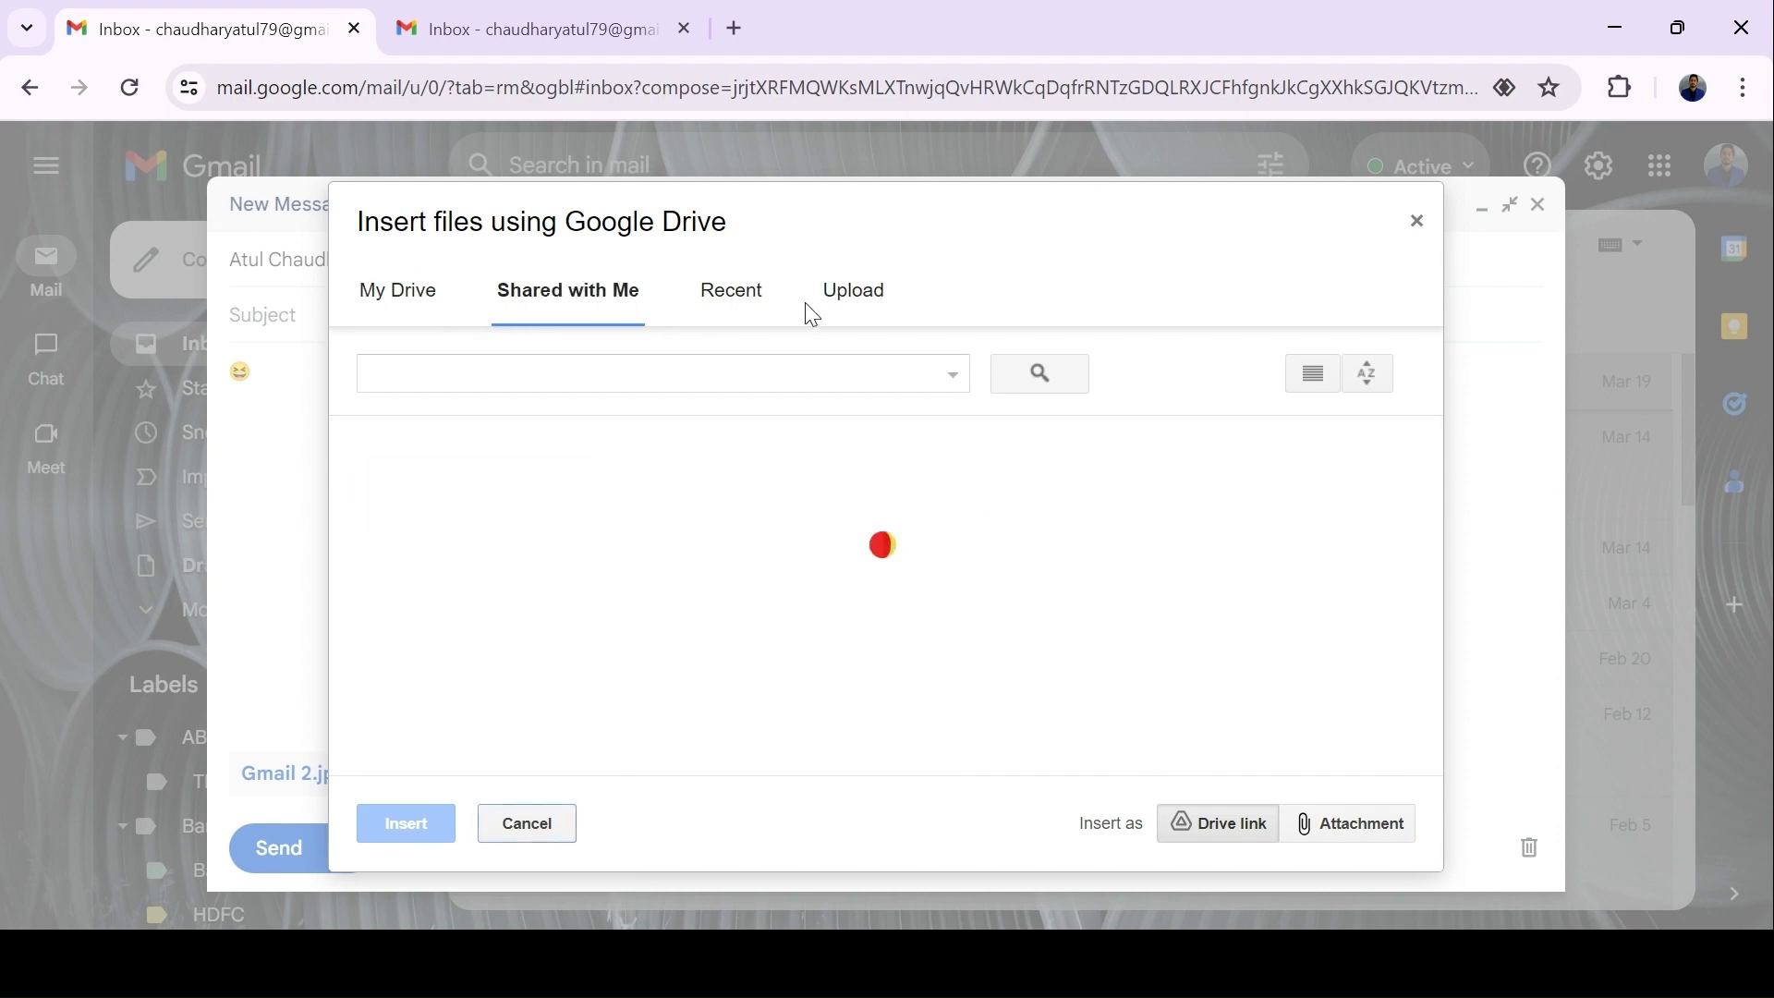
pyautogui.click(734, 296)
pyautogui.click(885, 294)
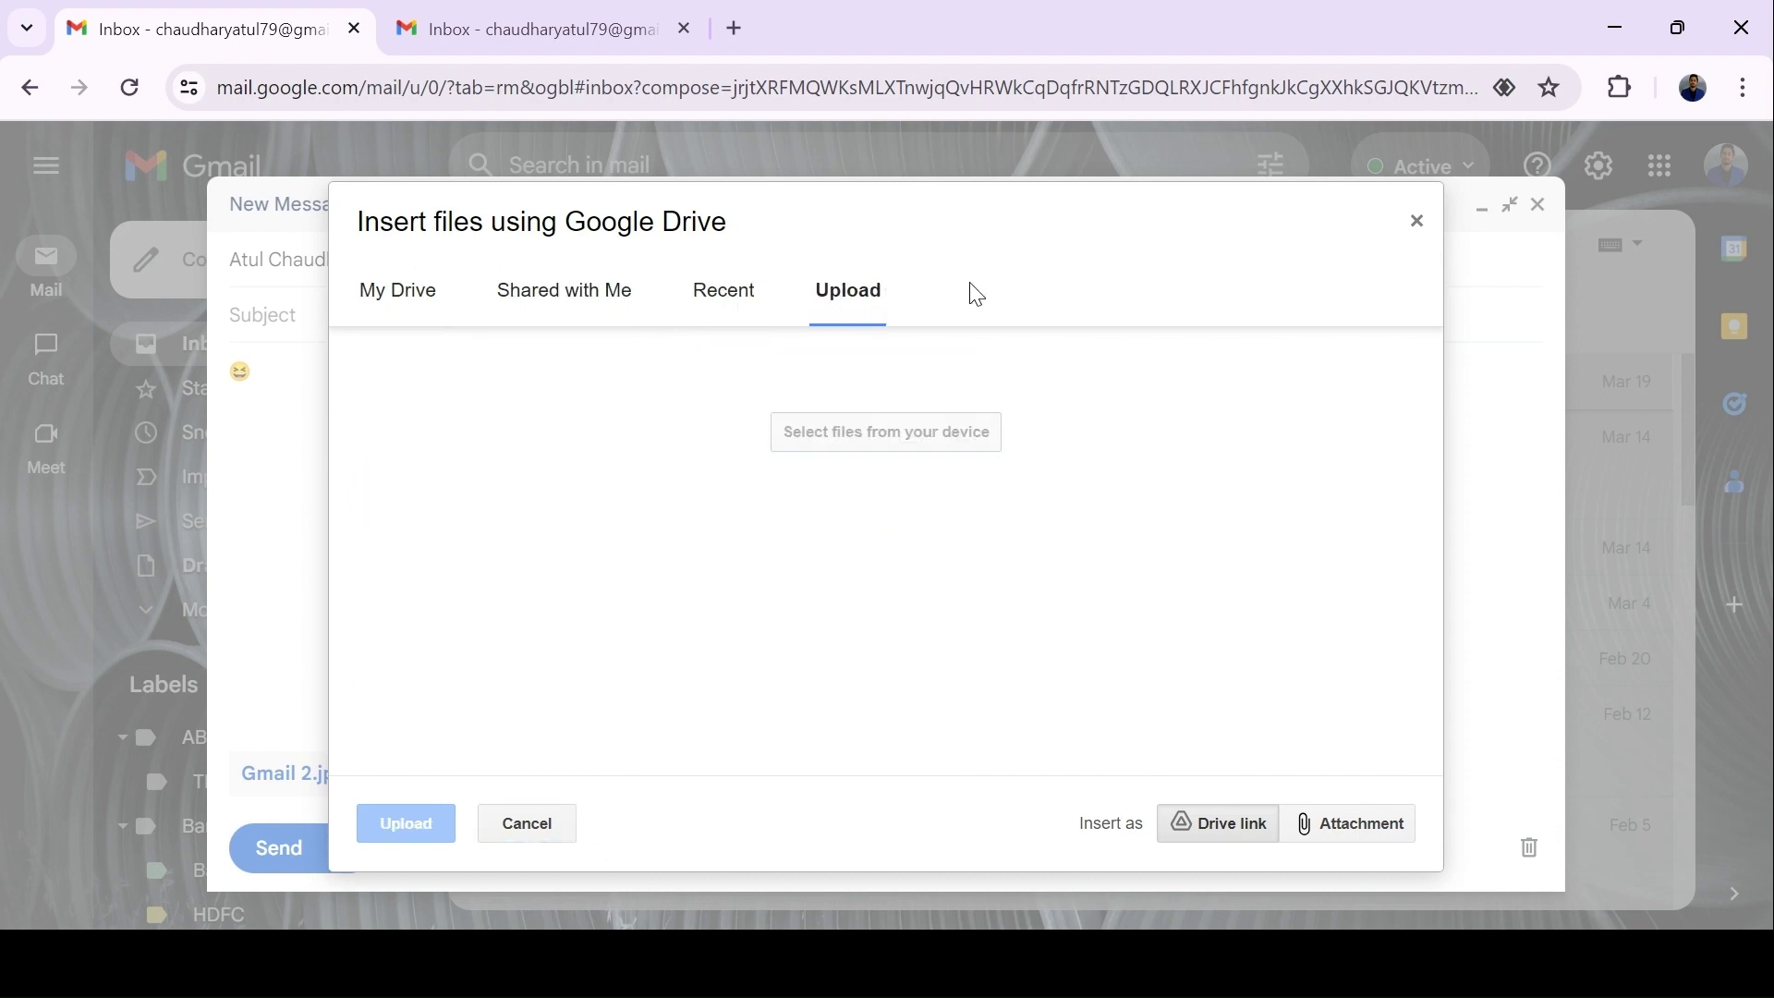
pyautogui.click(1416, 222)
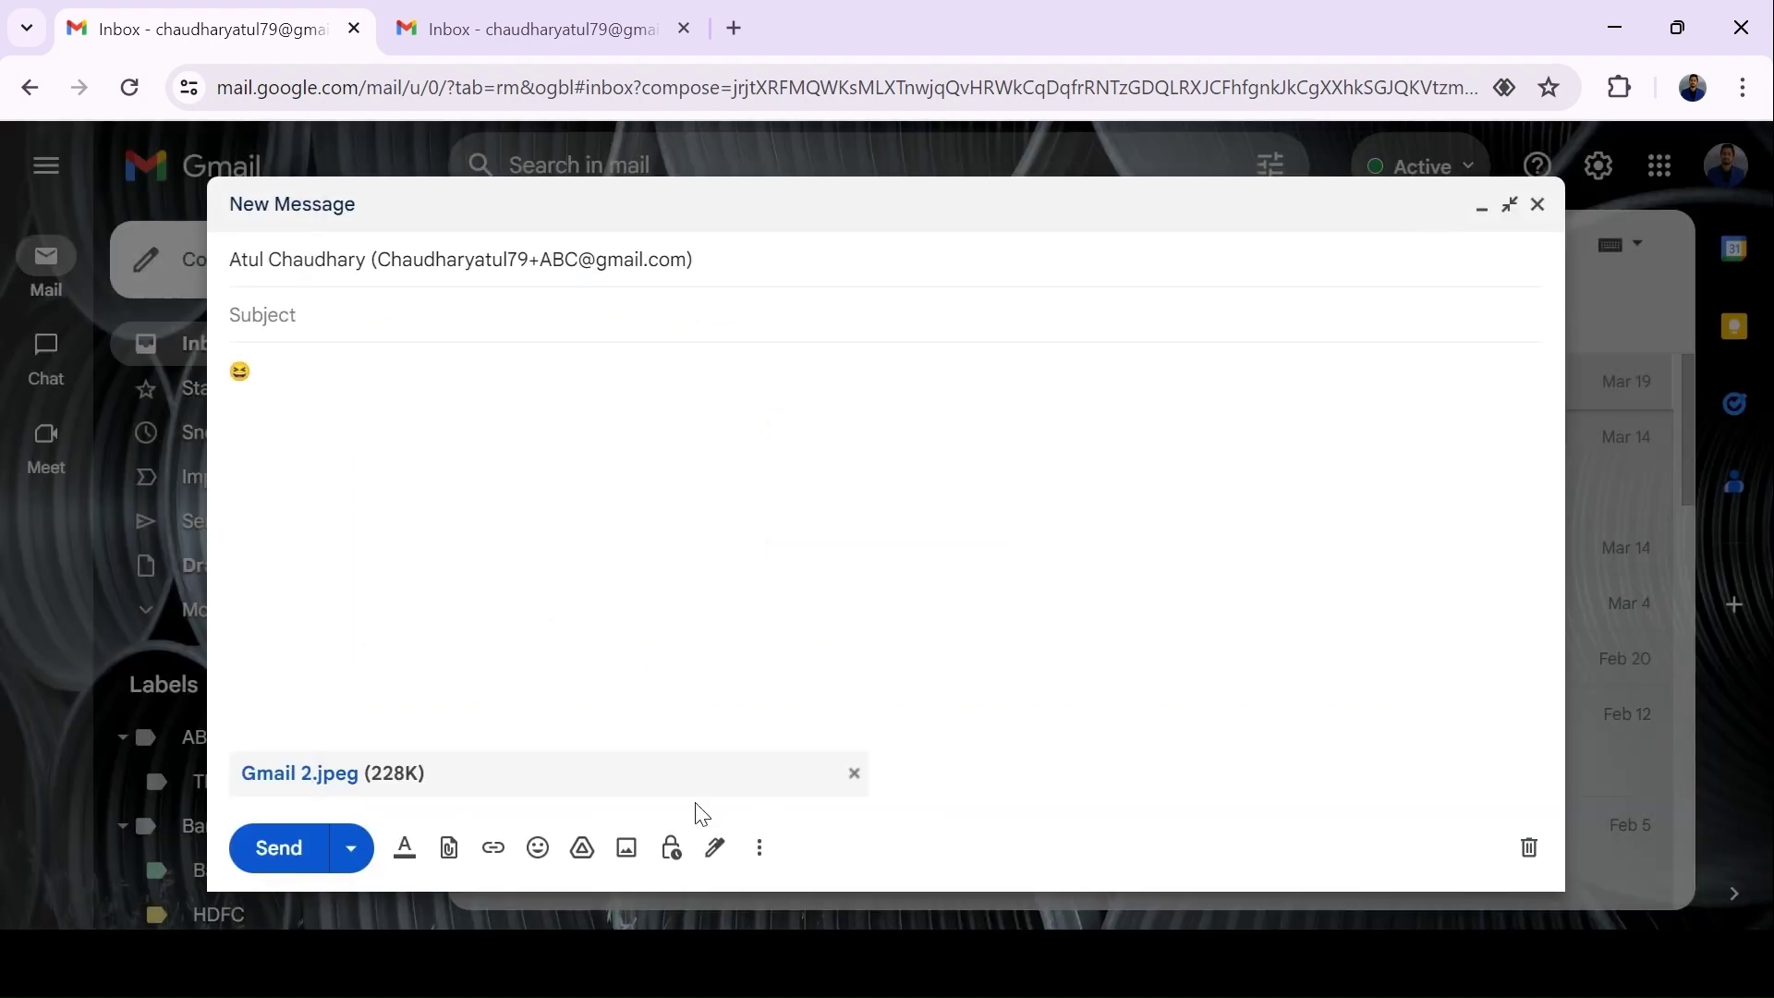
pyautogui.click(627, 849)
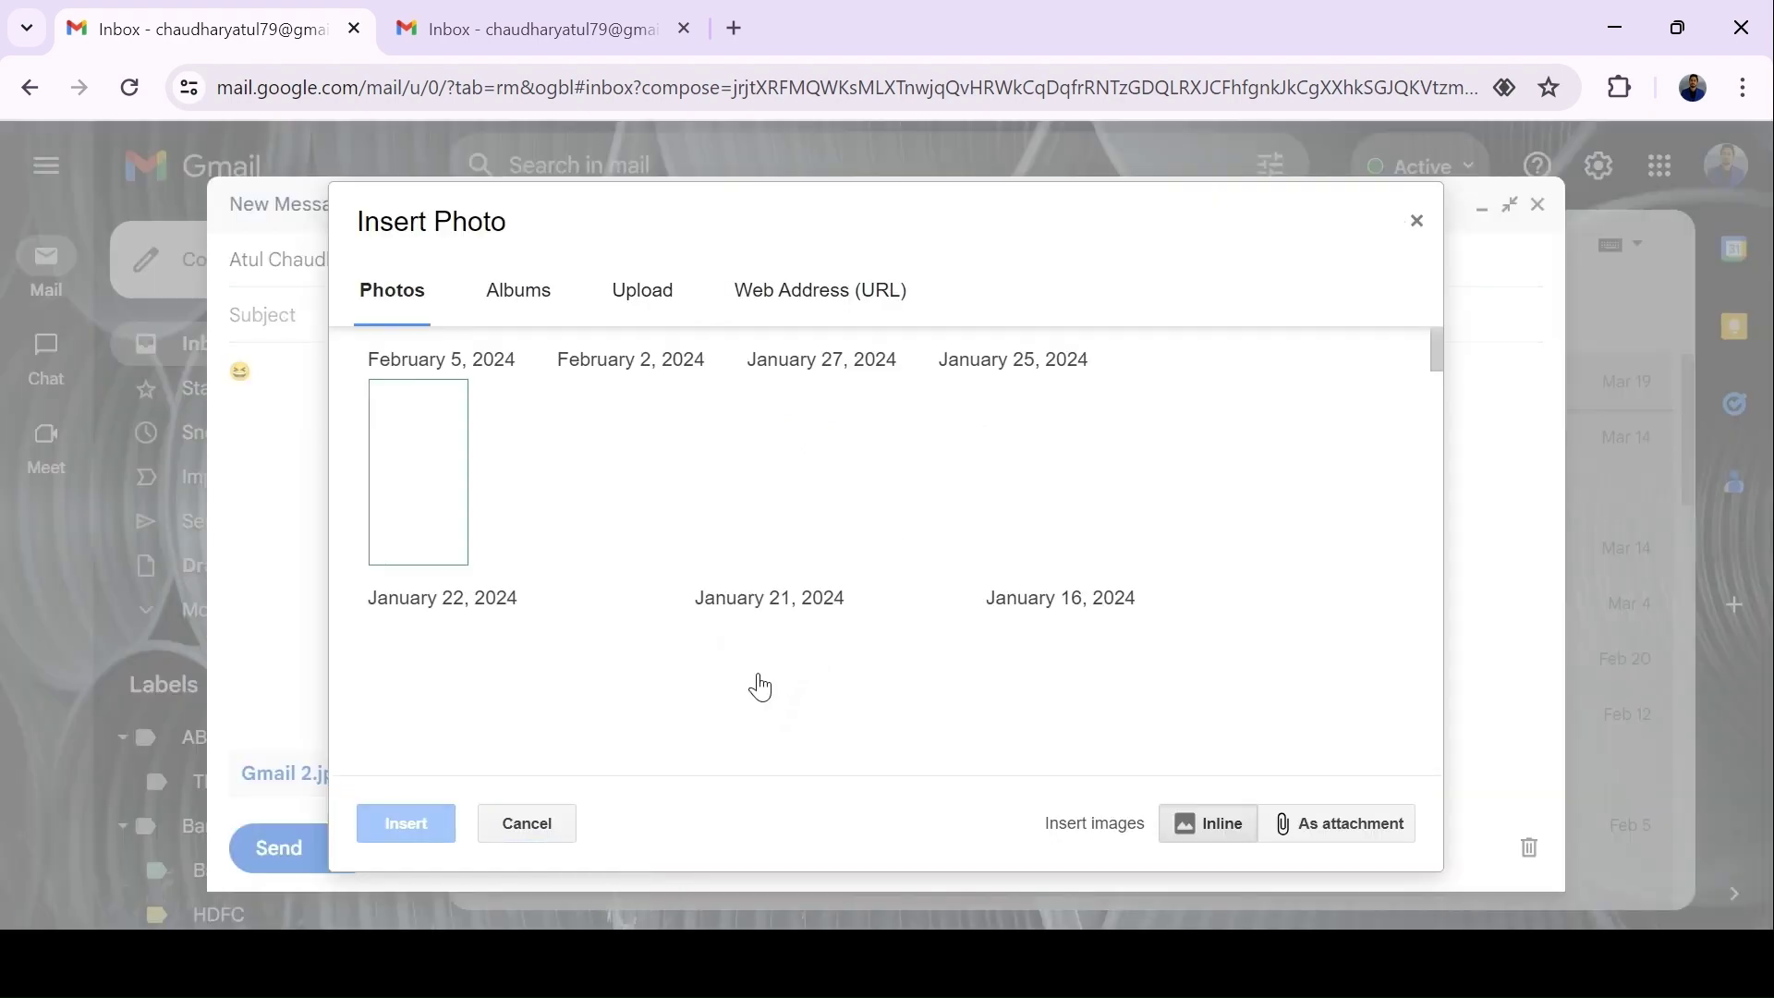
pyautogui.click(518, 291)
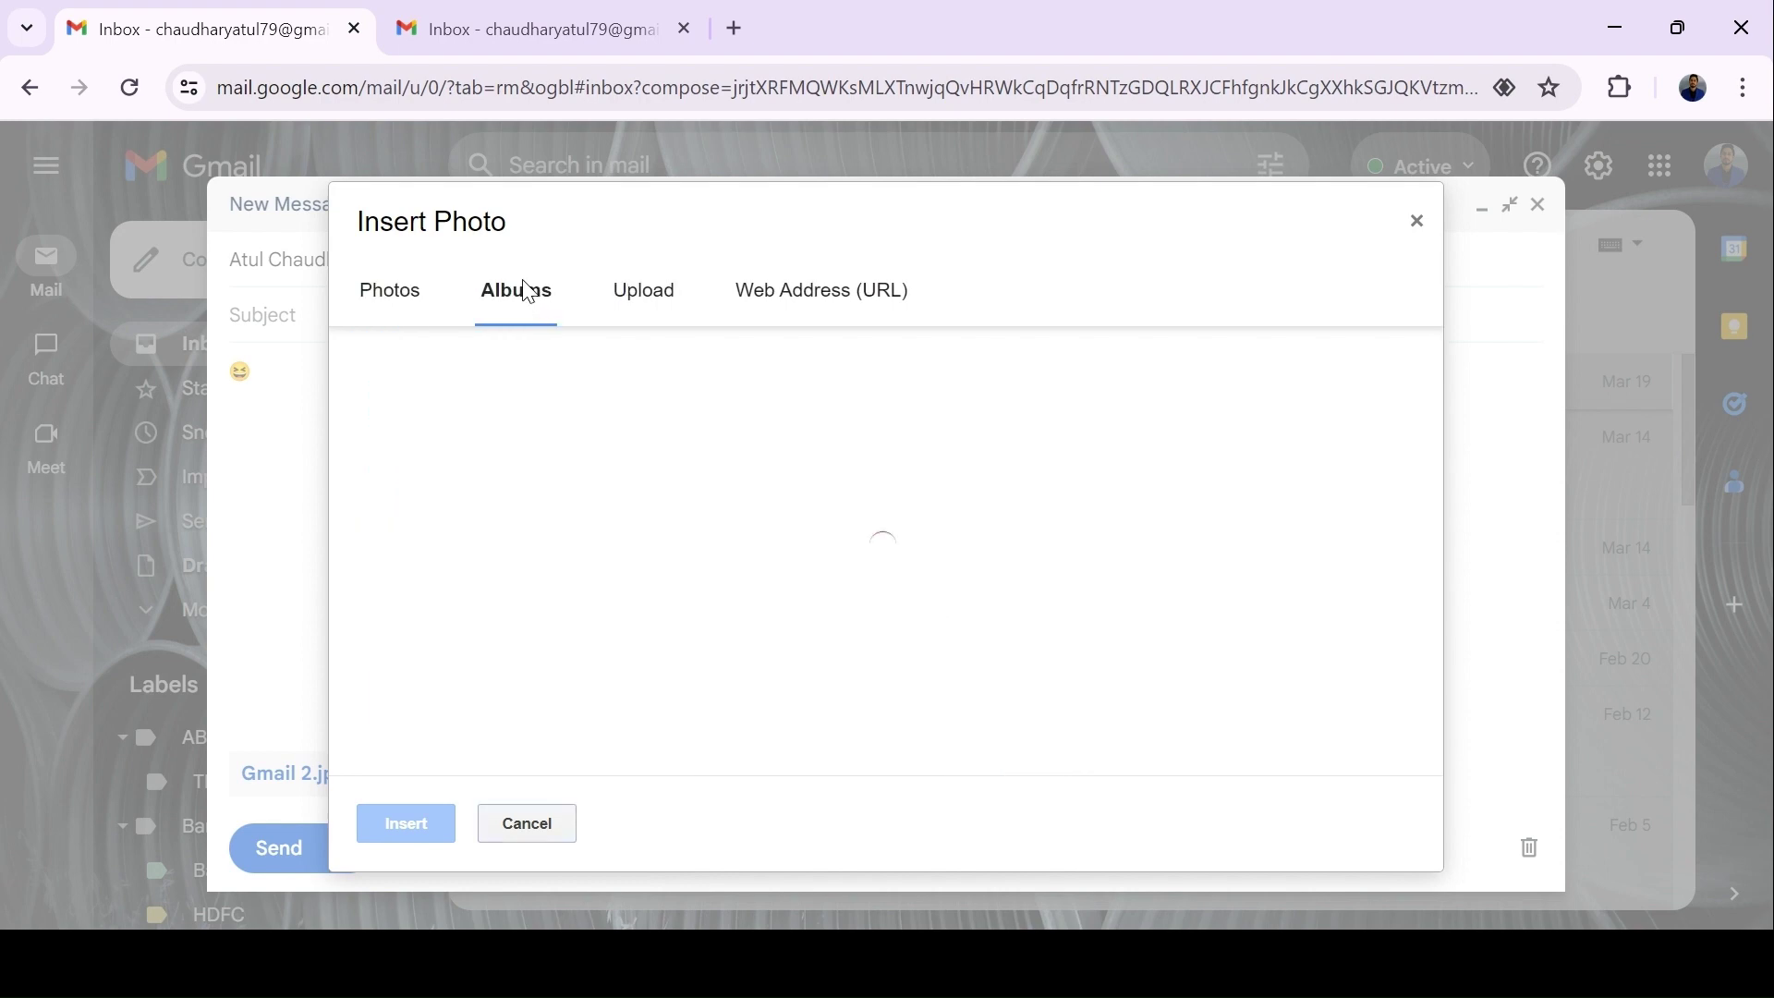
pyautogui.click(656, 301)
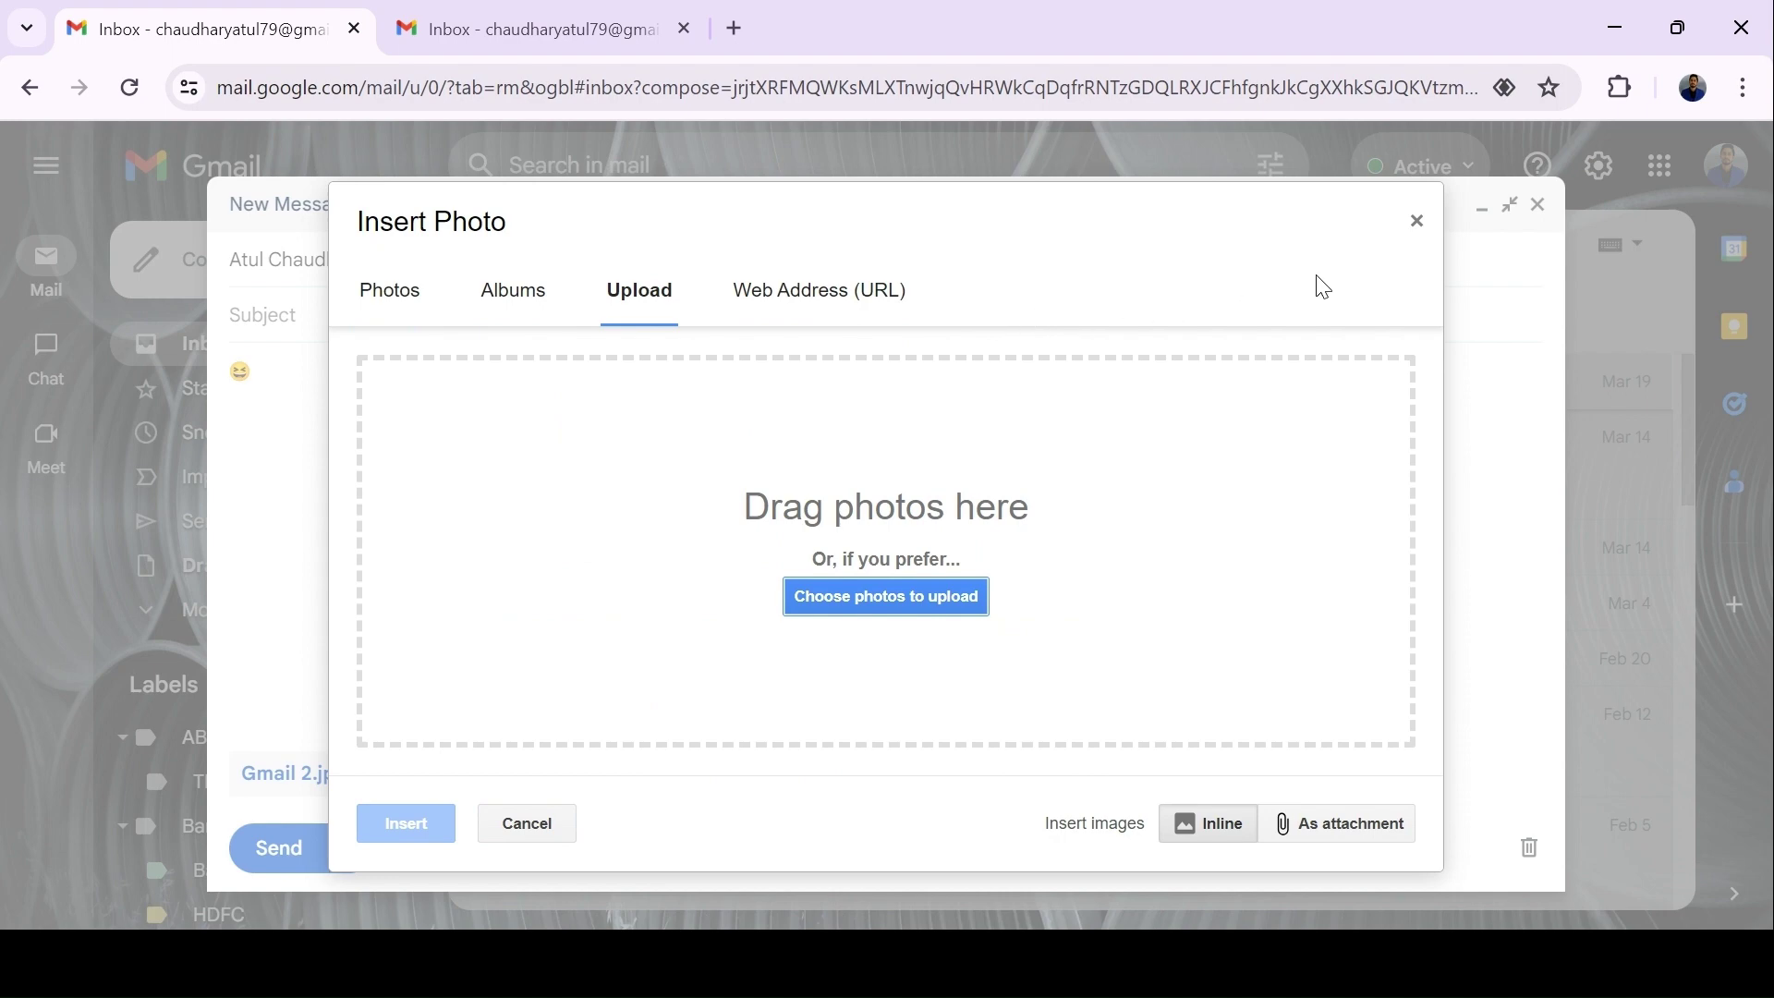
pyautogui.click(1418, 224)
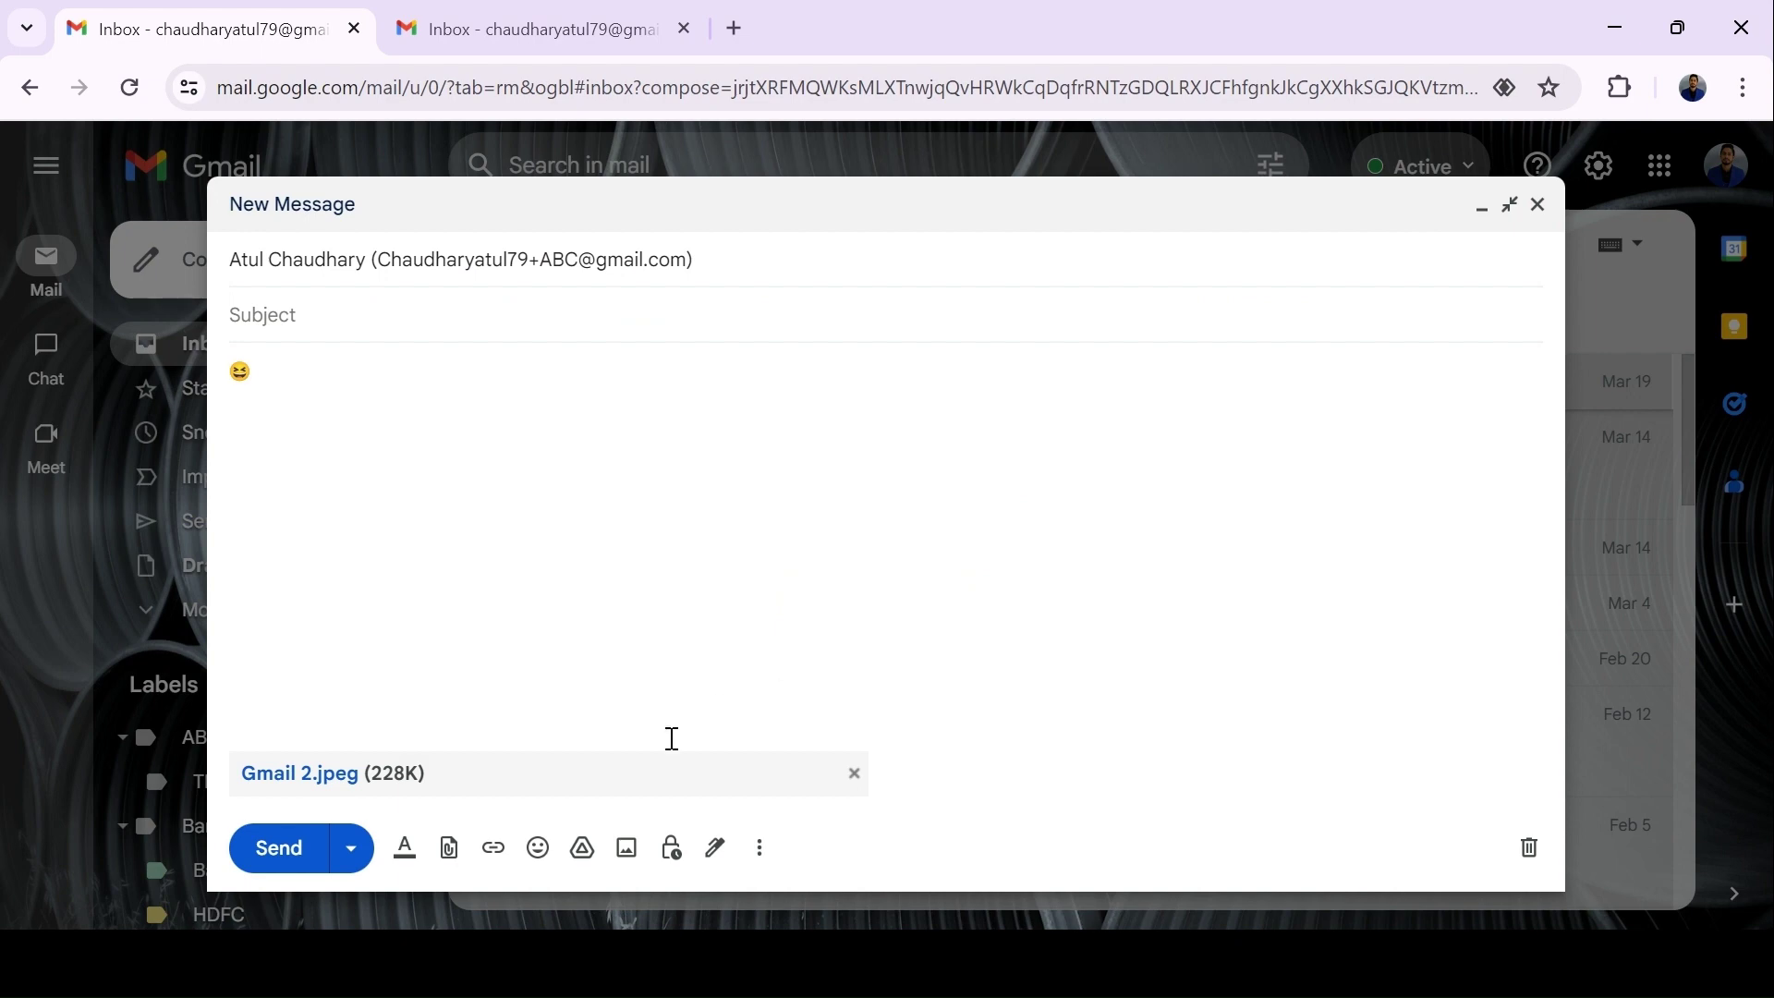
# - Turn on confidential mode expiring in 1 week (May 12, 2024) with no SMS passcode
pyautogui.click(669, 848)
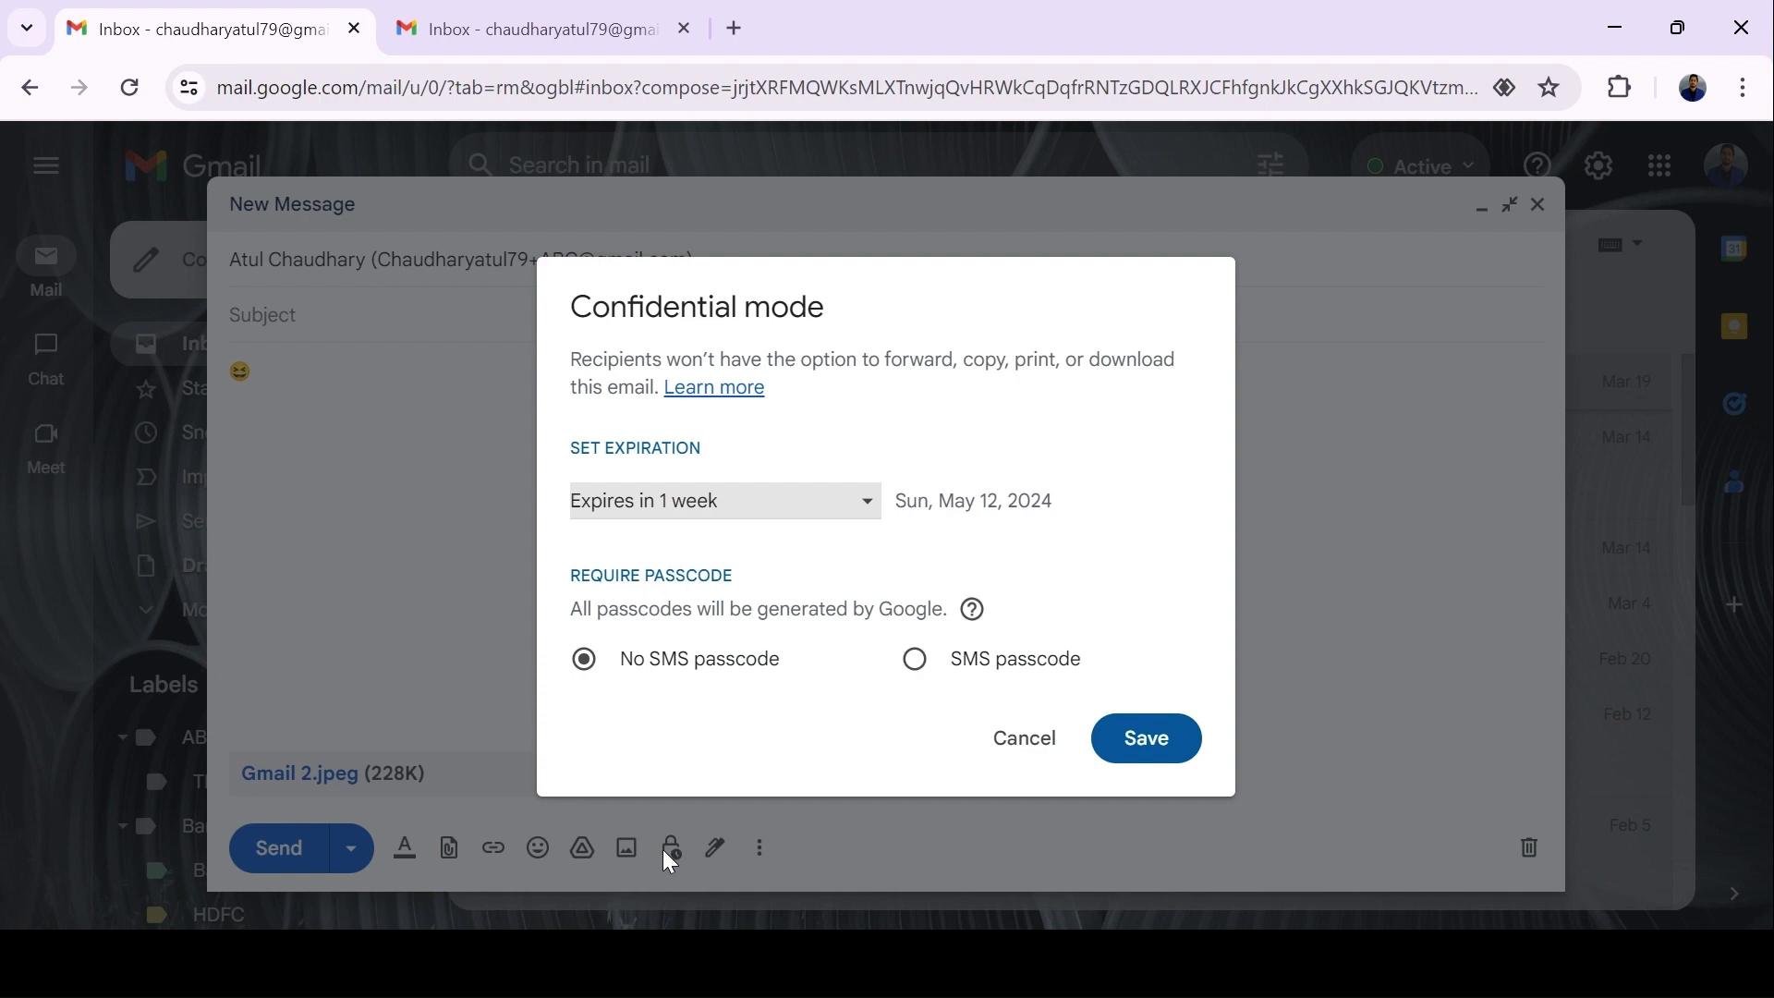
pyautogui.click(1144, 750)
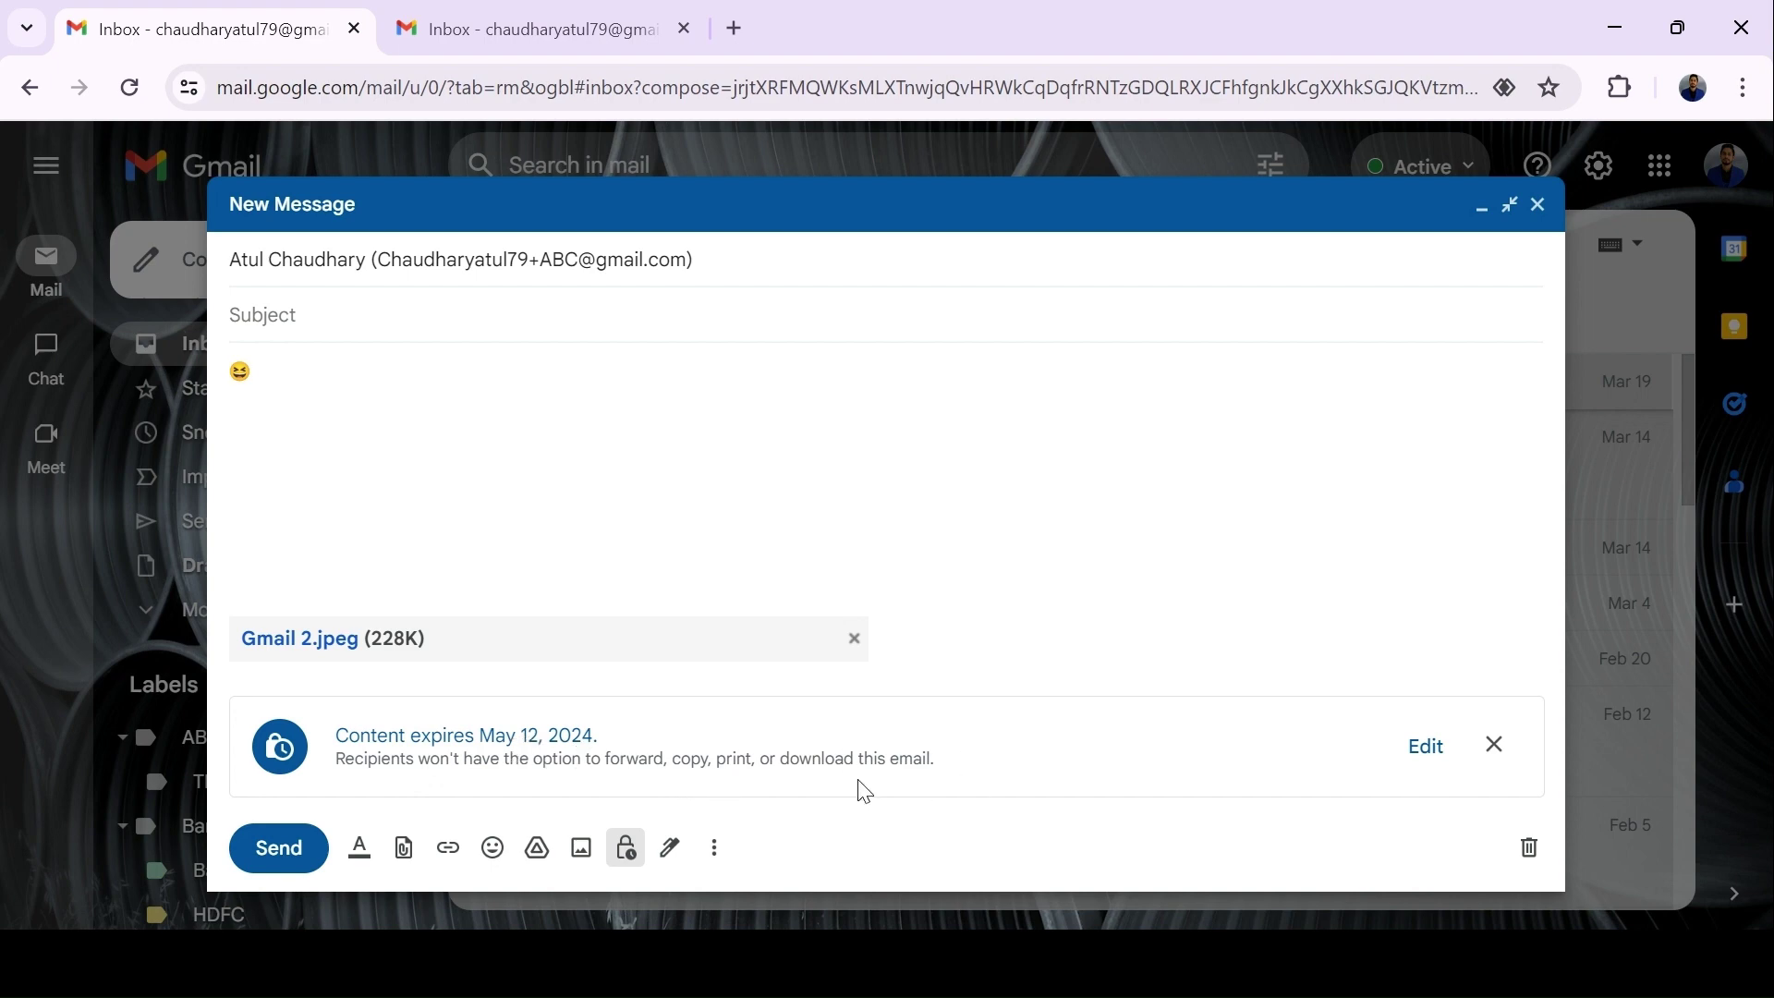
pyautogui.click(672, 852)
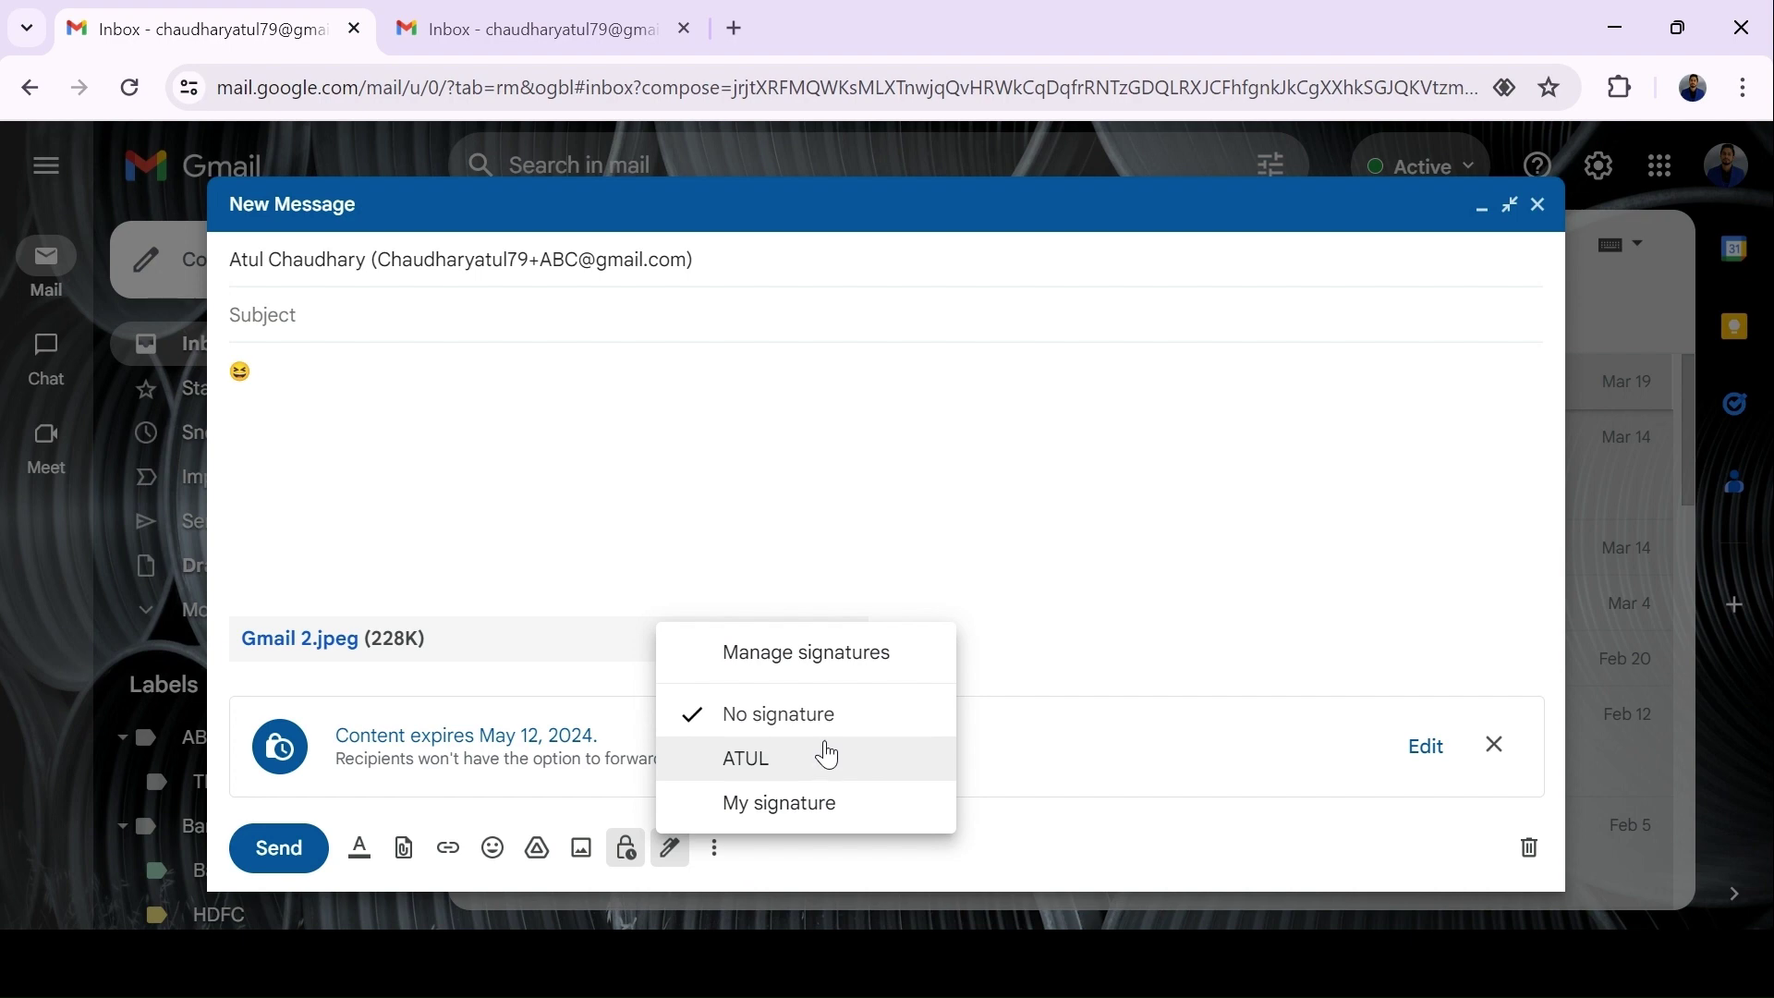
# - Insert the ATUL signature, then swap it for My signature
pyautogui.click(827, 756)
pyautogui.click(679, 853)
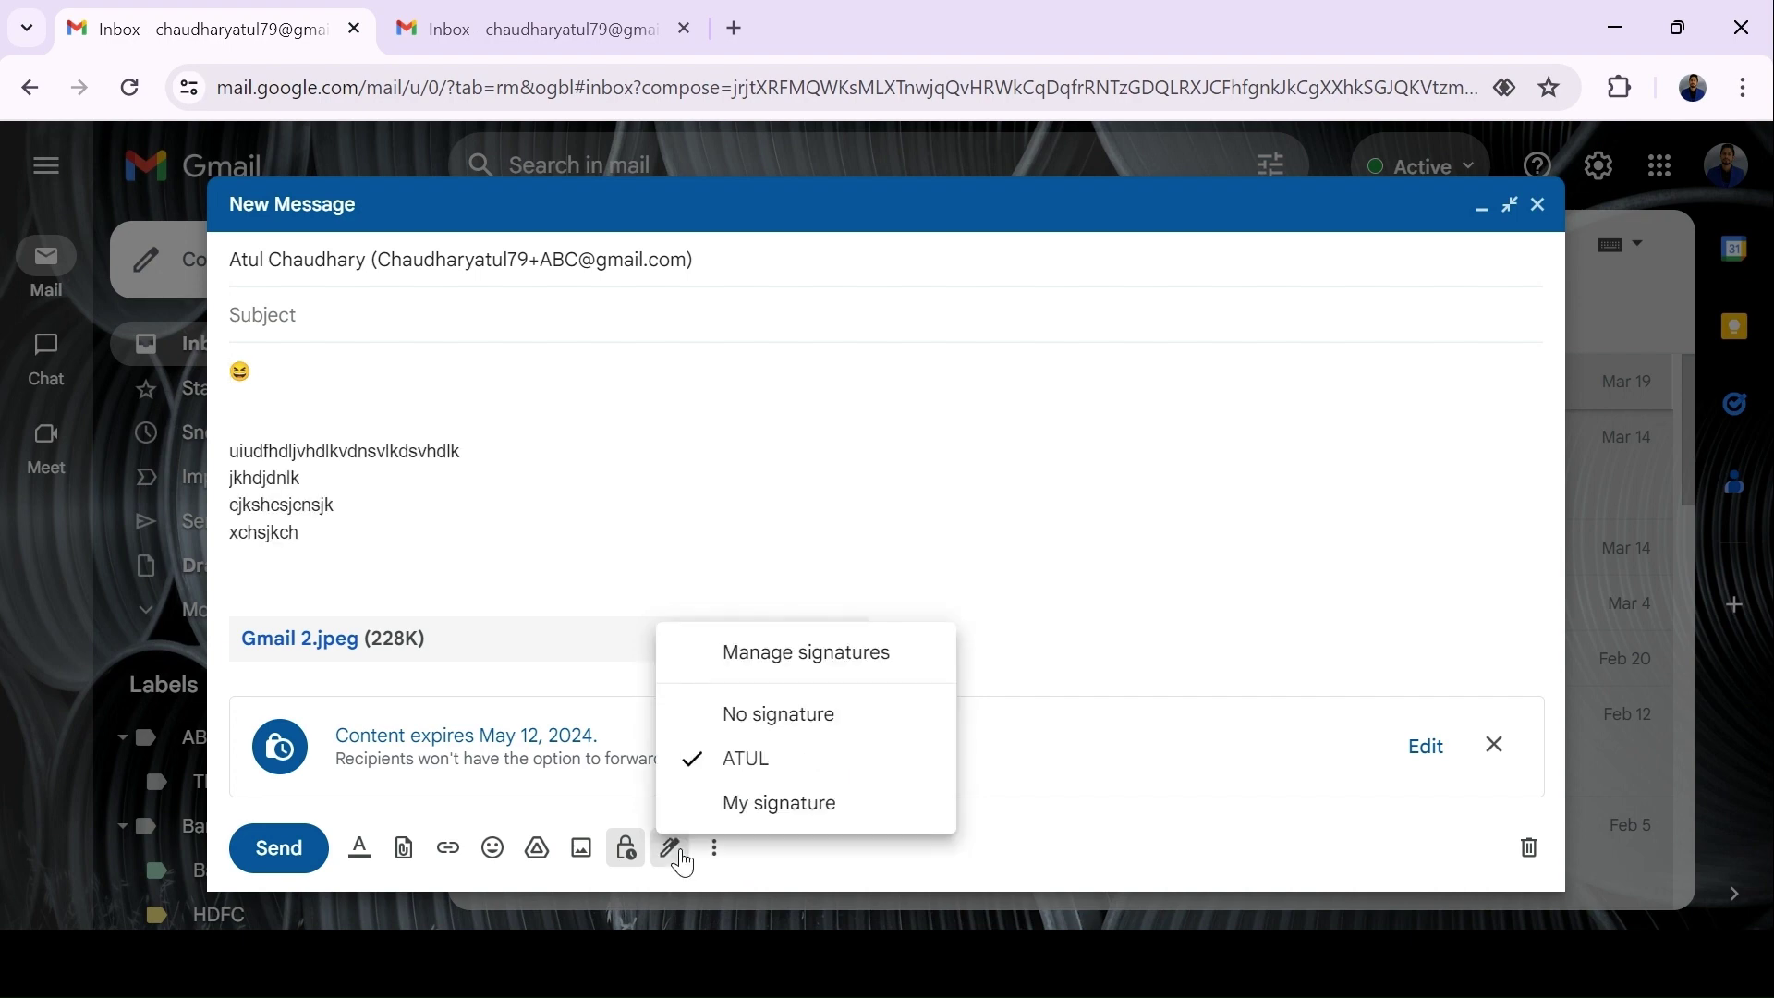
pyautogui.click(781, 818)
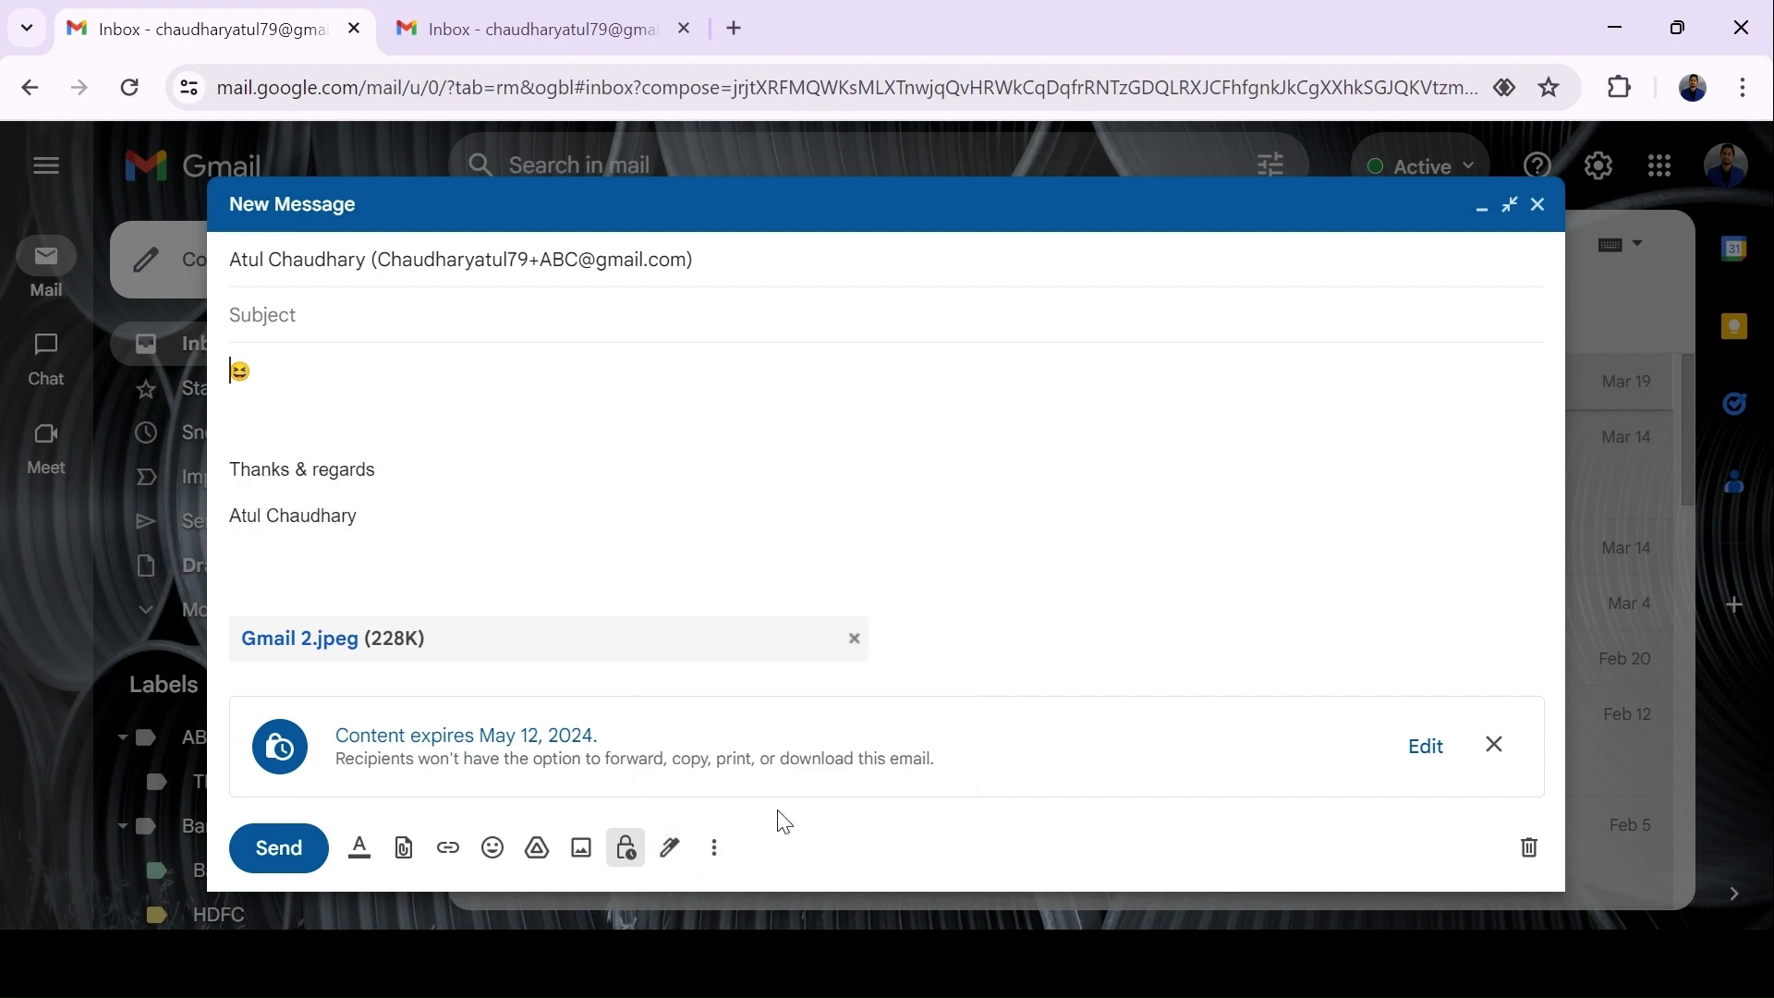
# - Set new messages to open full screen, discard this draft and start a new message
pyautogui.click(713, 859)
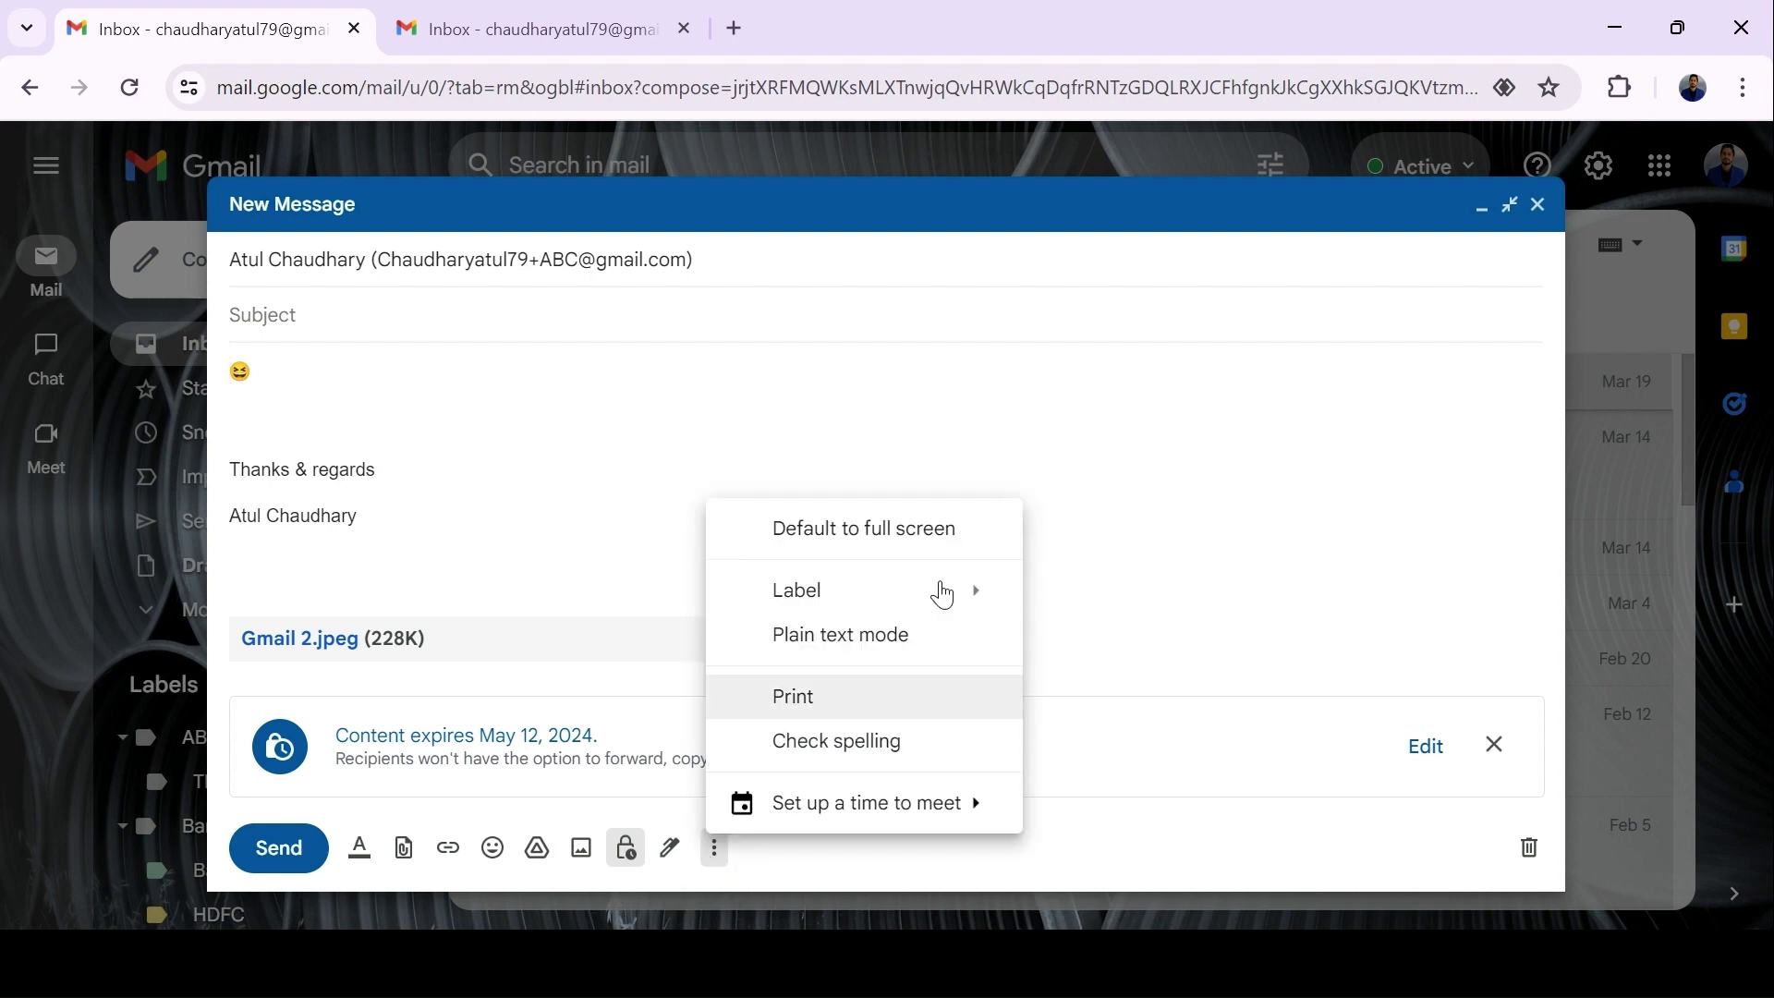
pyautogui.click(919, 531)
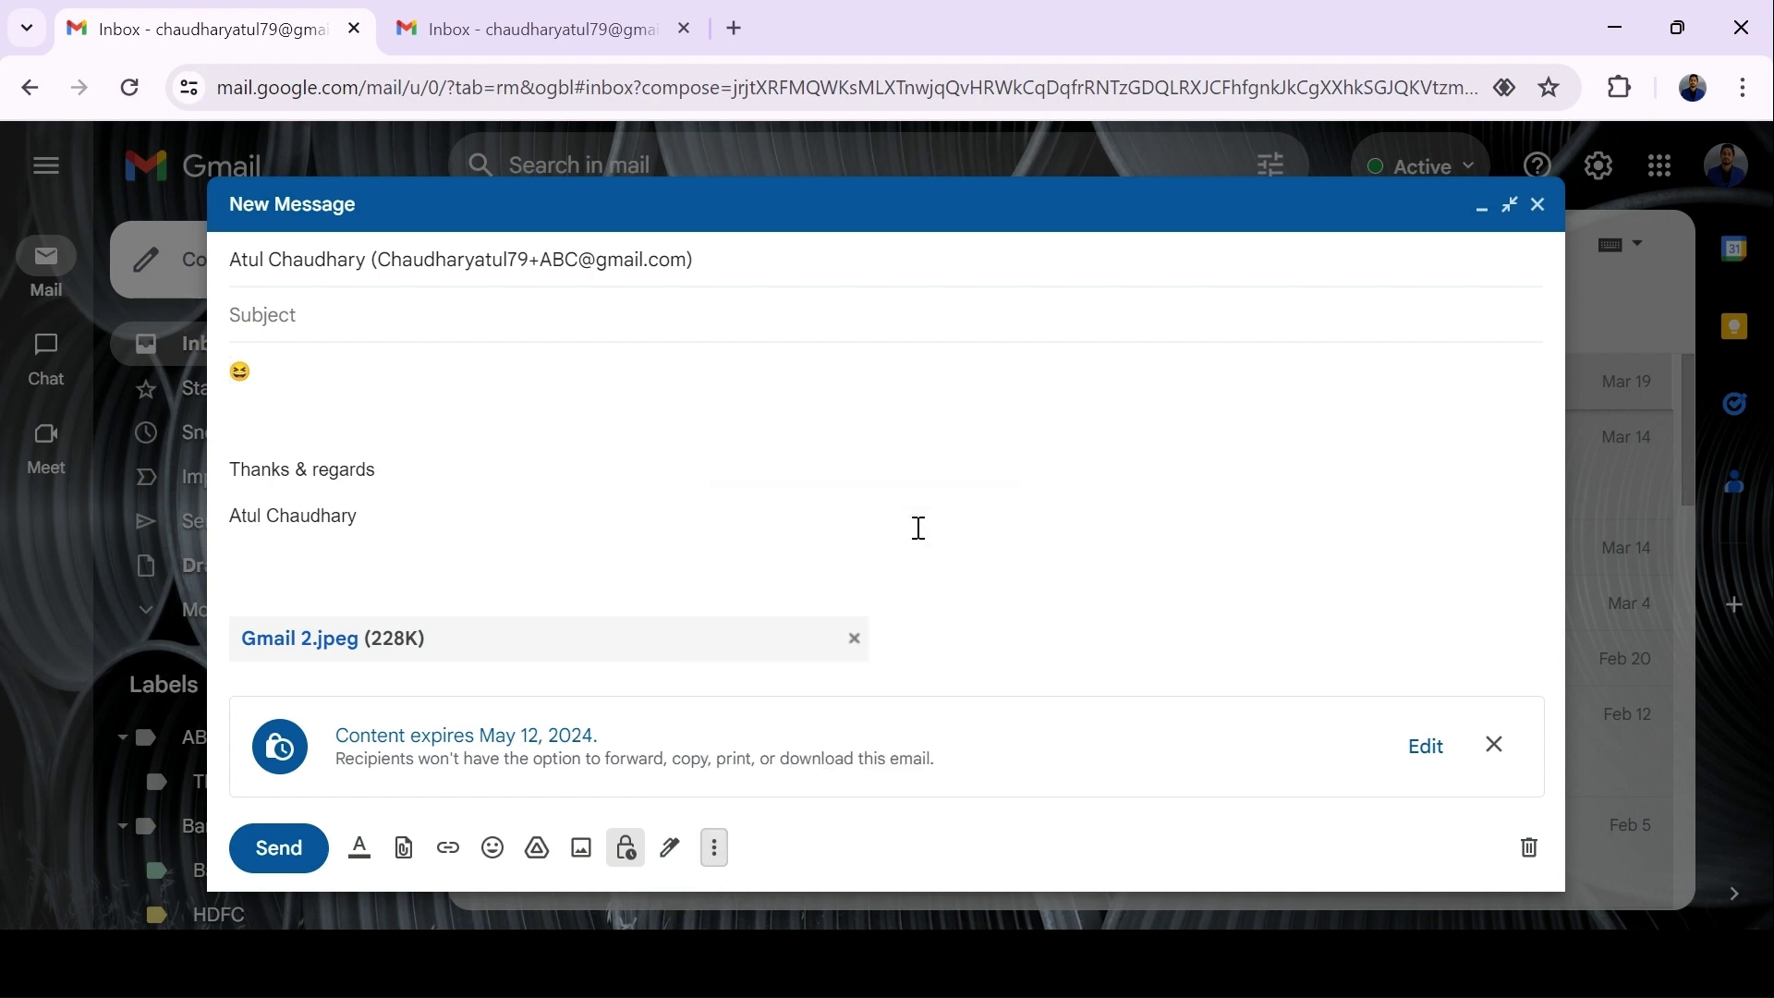
pyautogui.click(1538, 205)
pyautogui.click(206, 282)
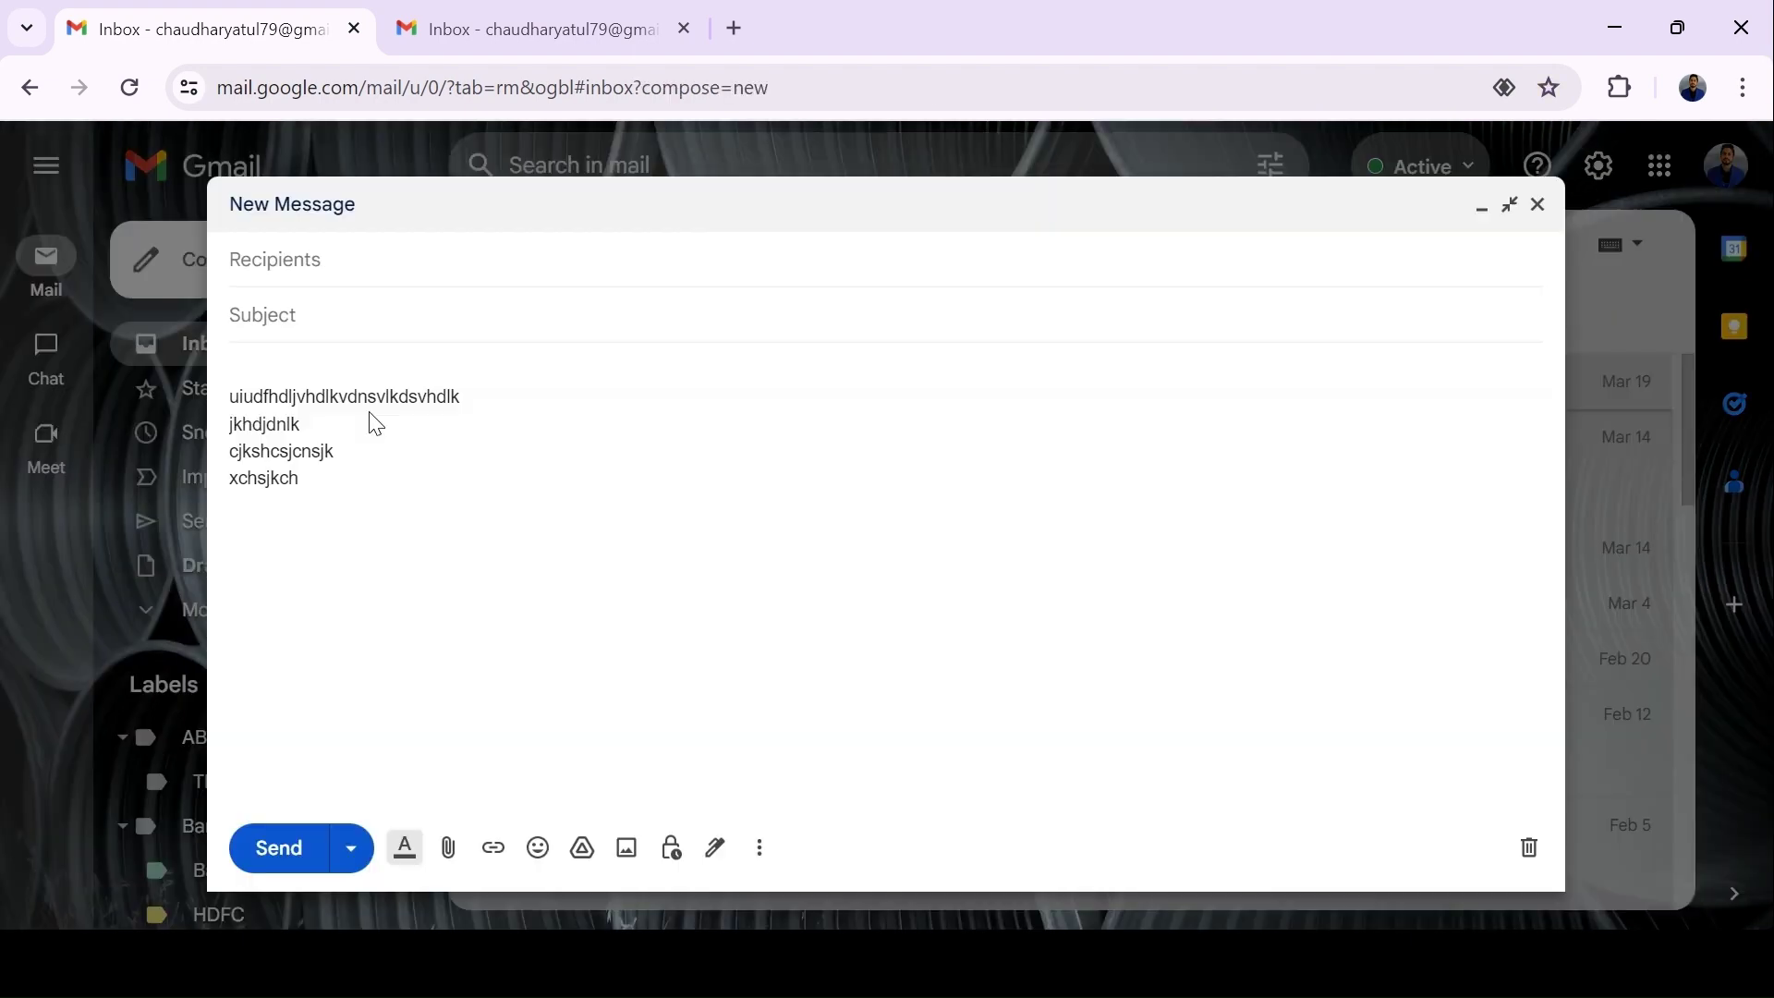
# - Uncheck Default to full screen so the reopened message sits in a docked window
pyautogui.click(1539, 205)
pyautogui.click(246, 283)
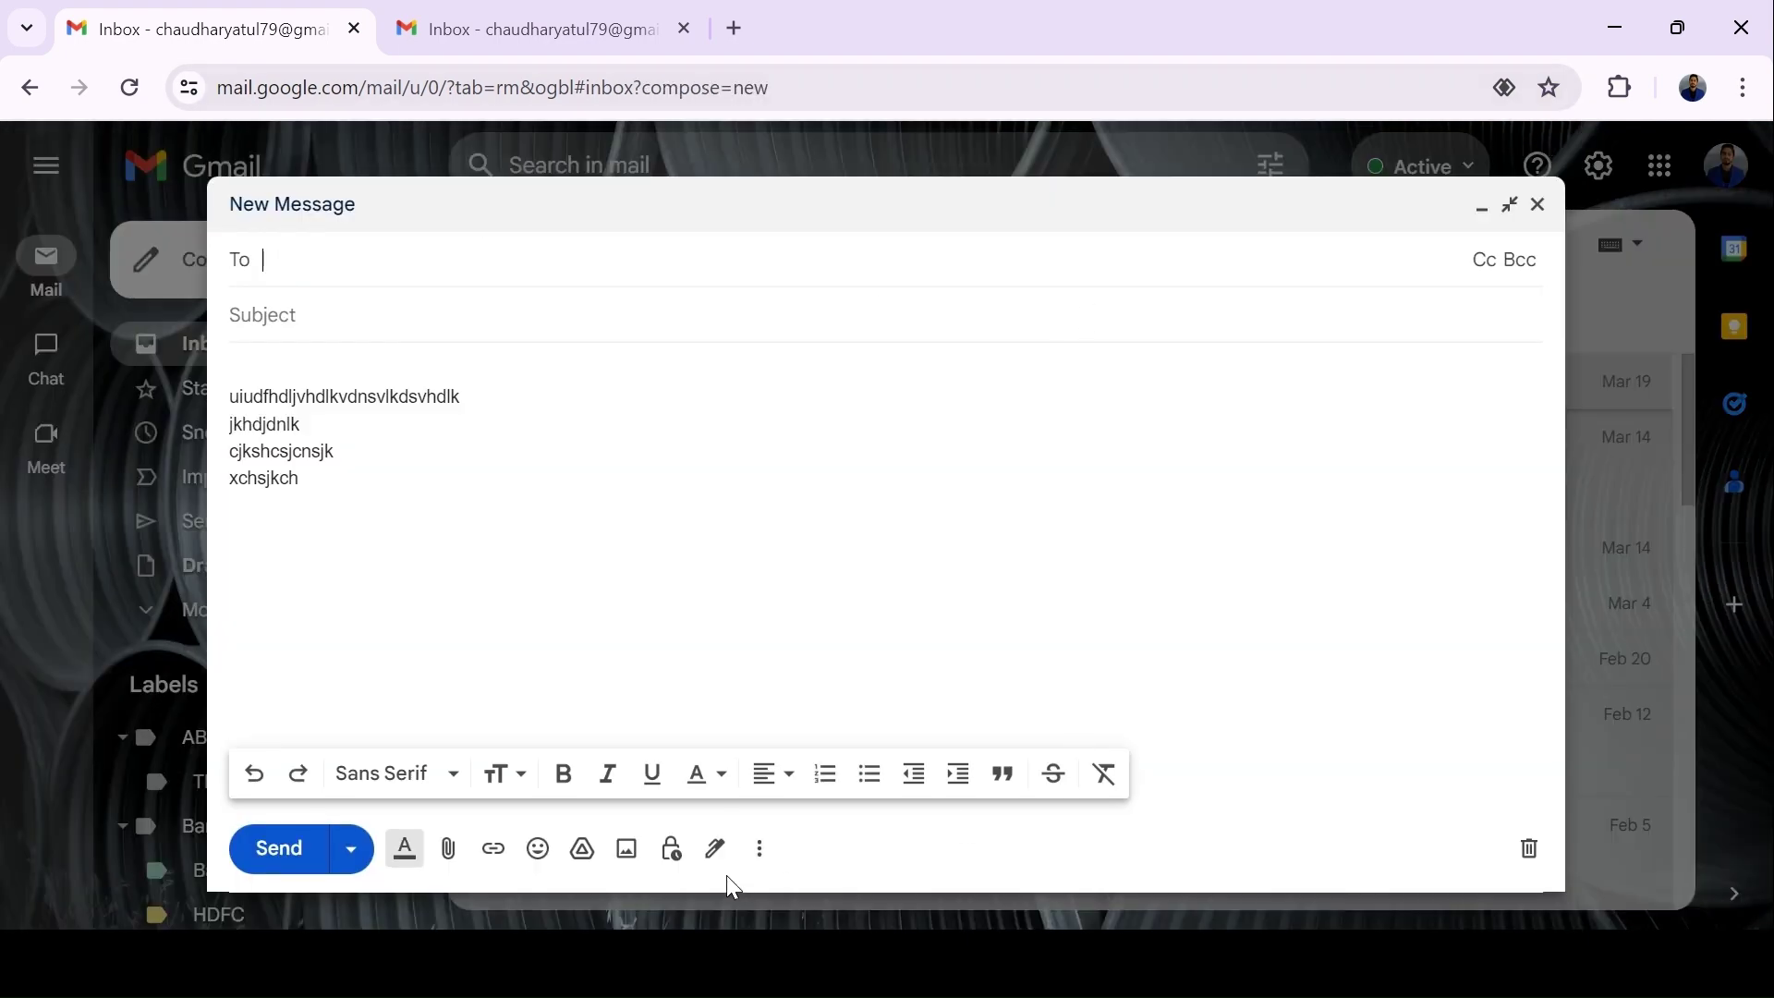
pyautogui.click(759, 848)
pyautogui.click(876, 534)
pyautogui.click(1542, 211)
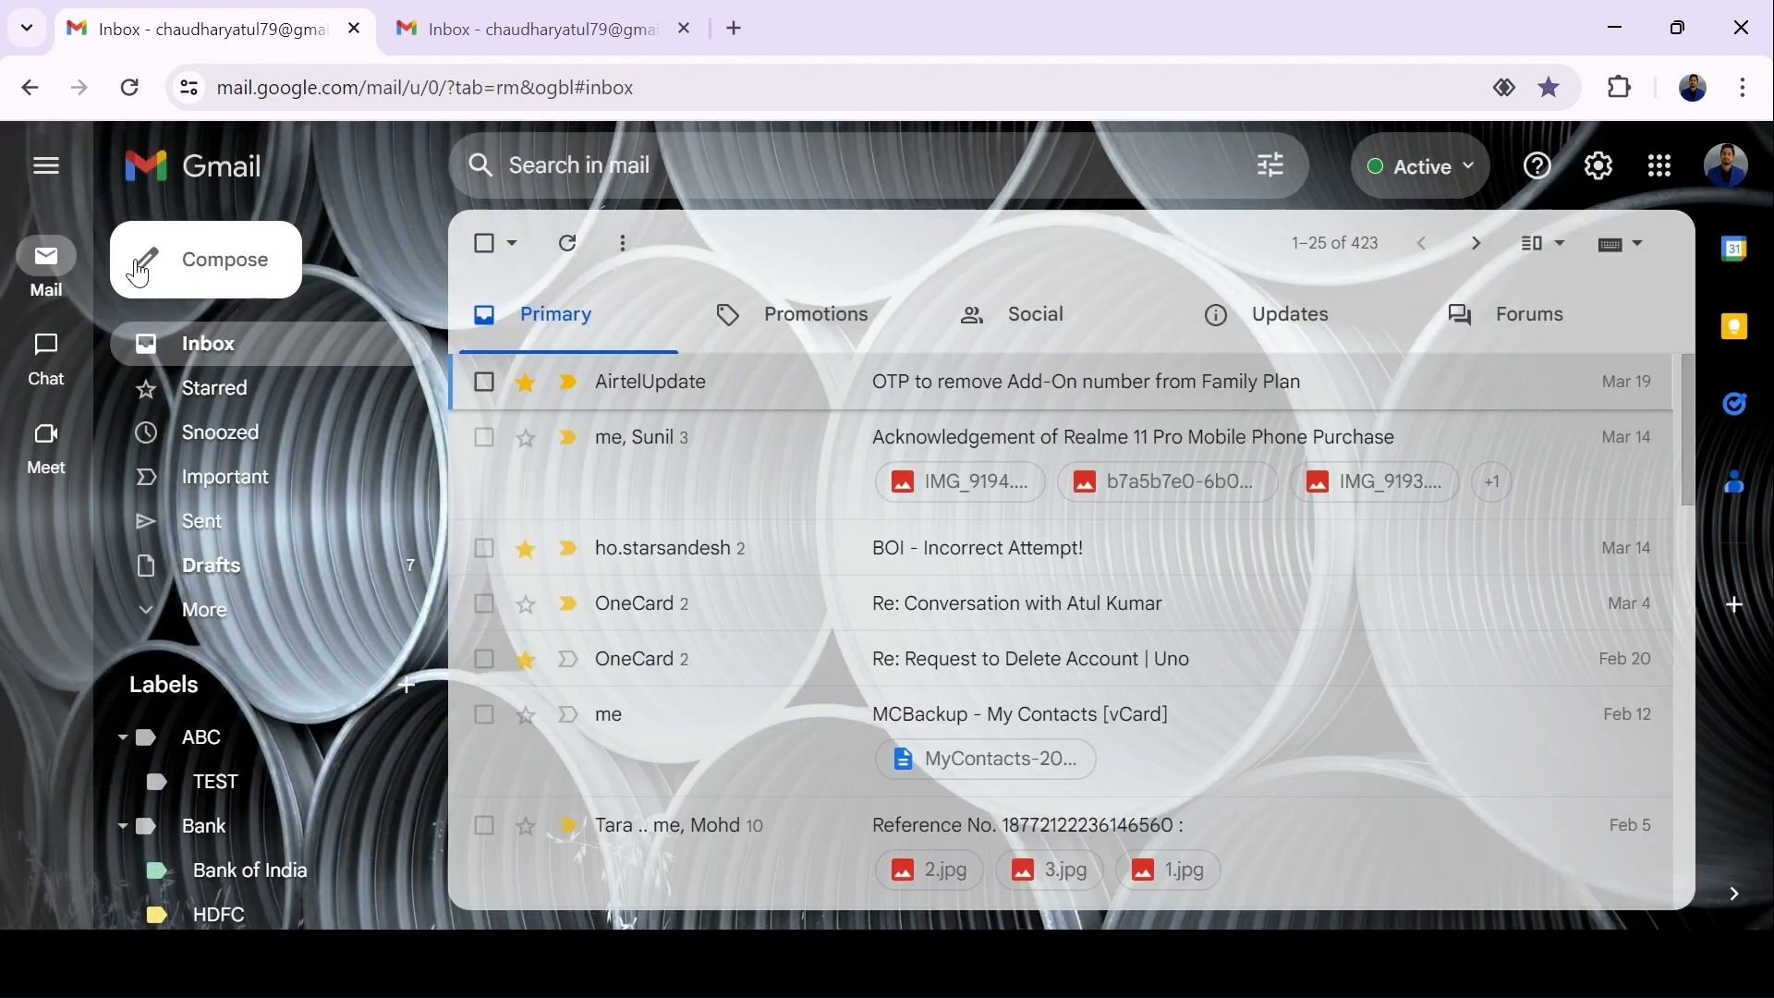
pyautogui.click(203, 271)
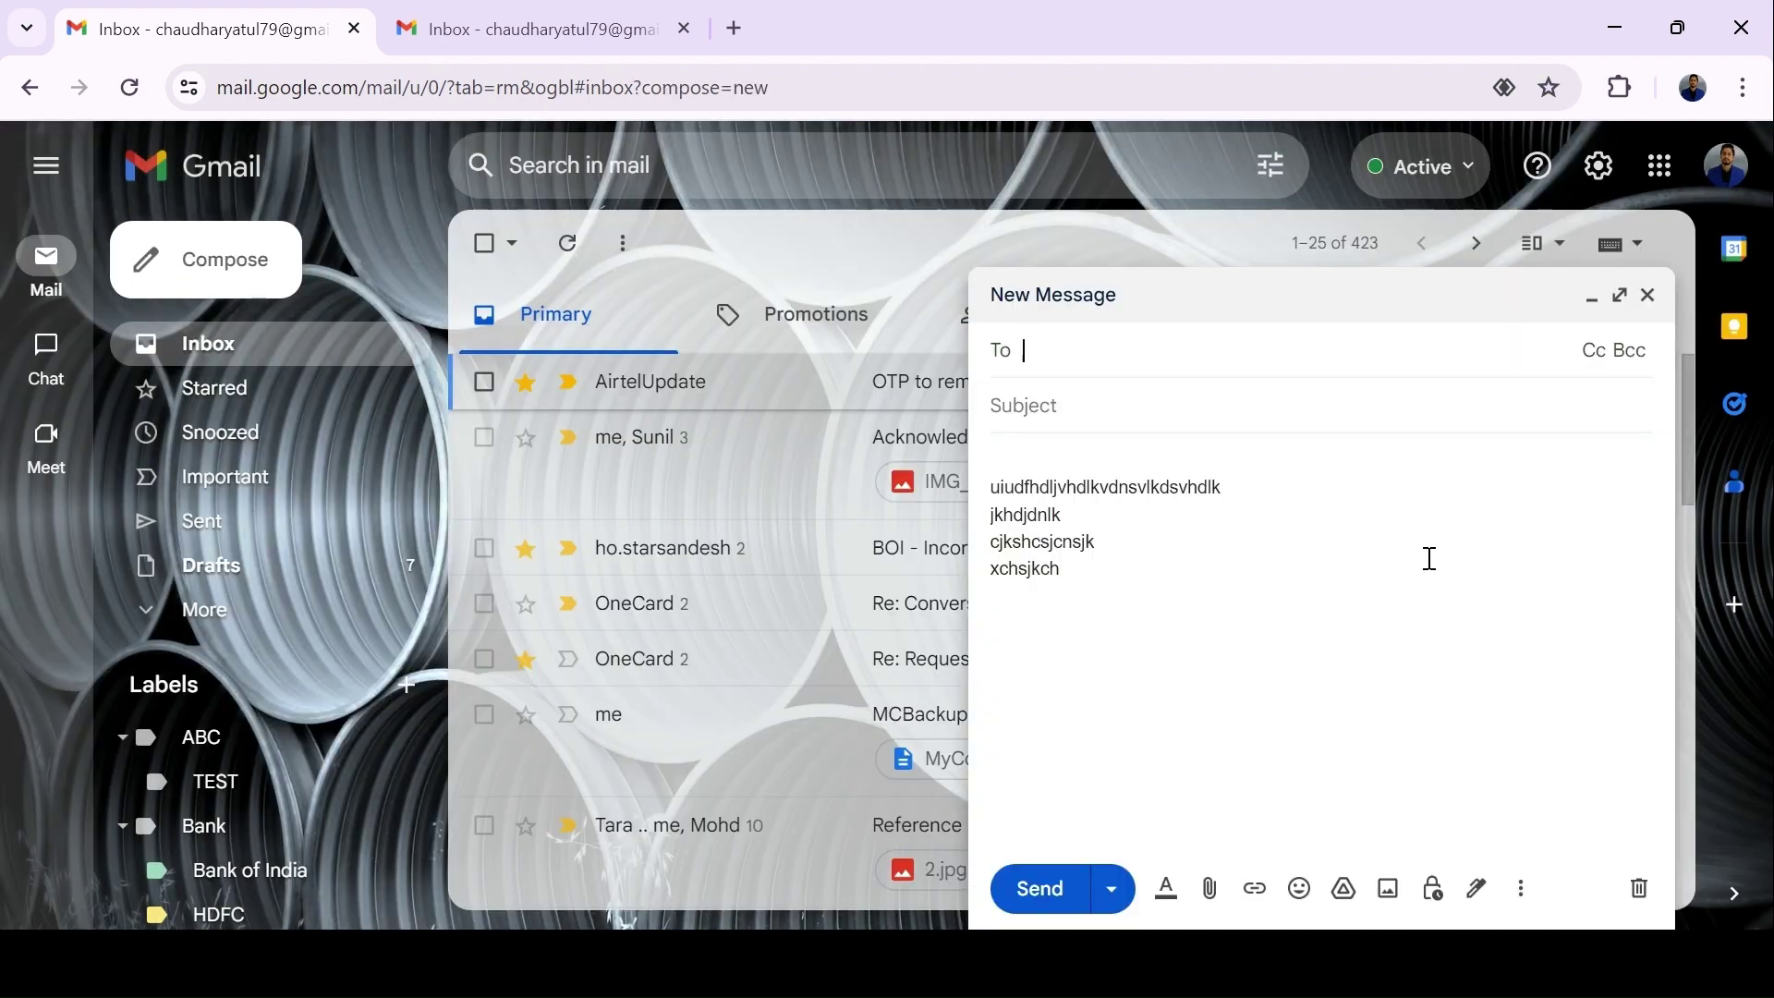
pyautogui.click(1521, 889)
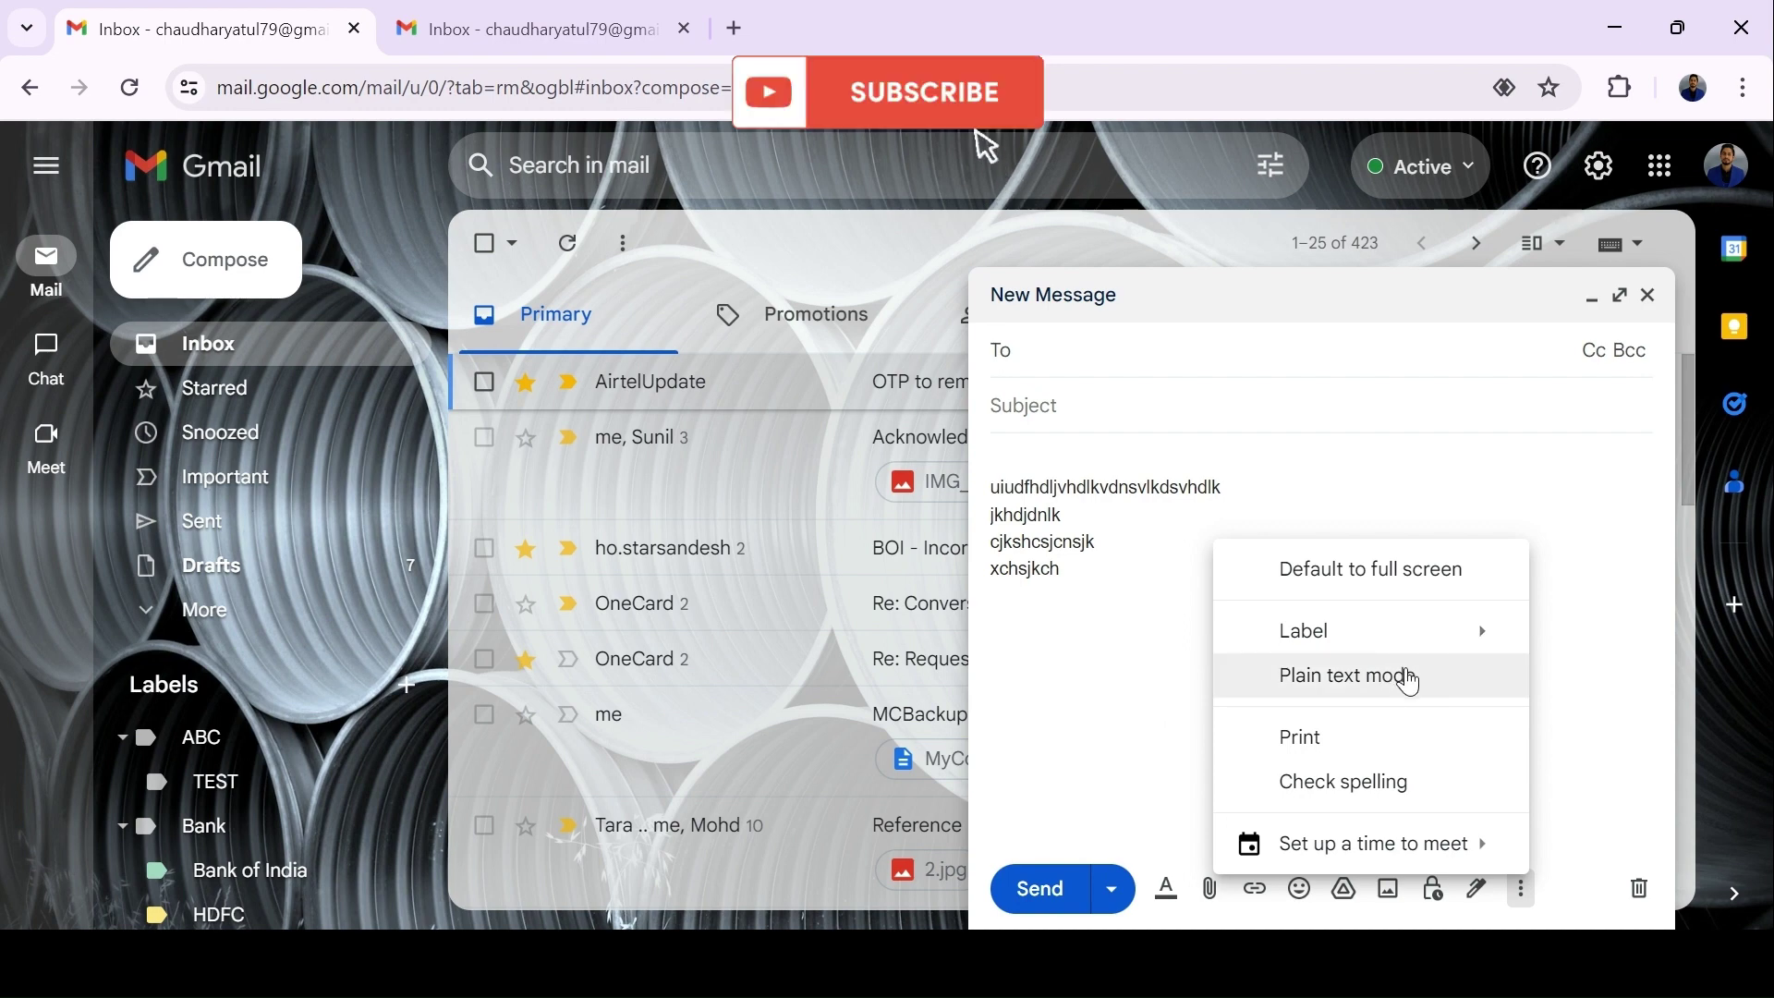
# - Enable Plain text mode for the draft and confirm it is checked
pyautogui.click(1391, 684)
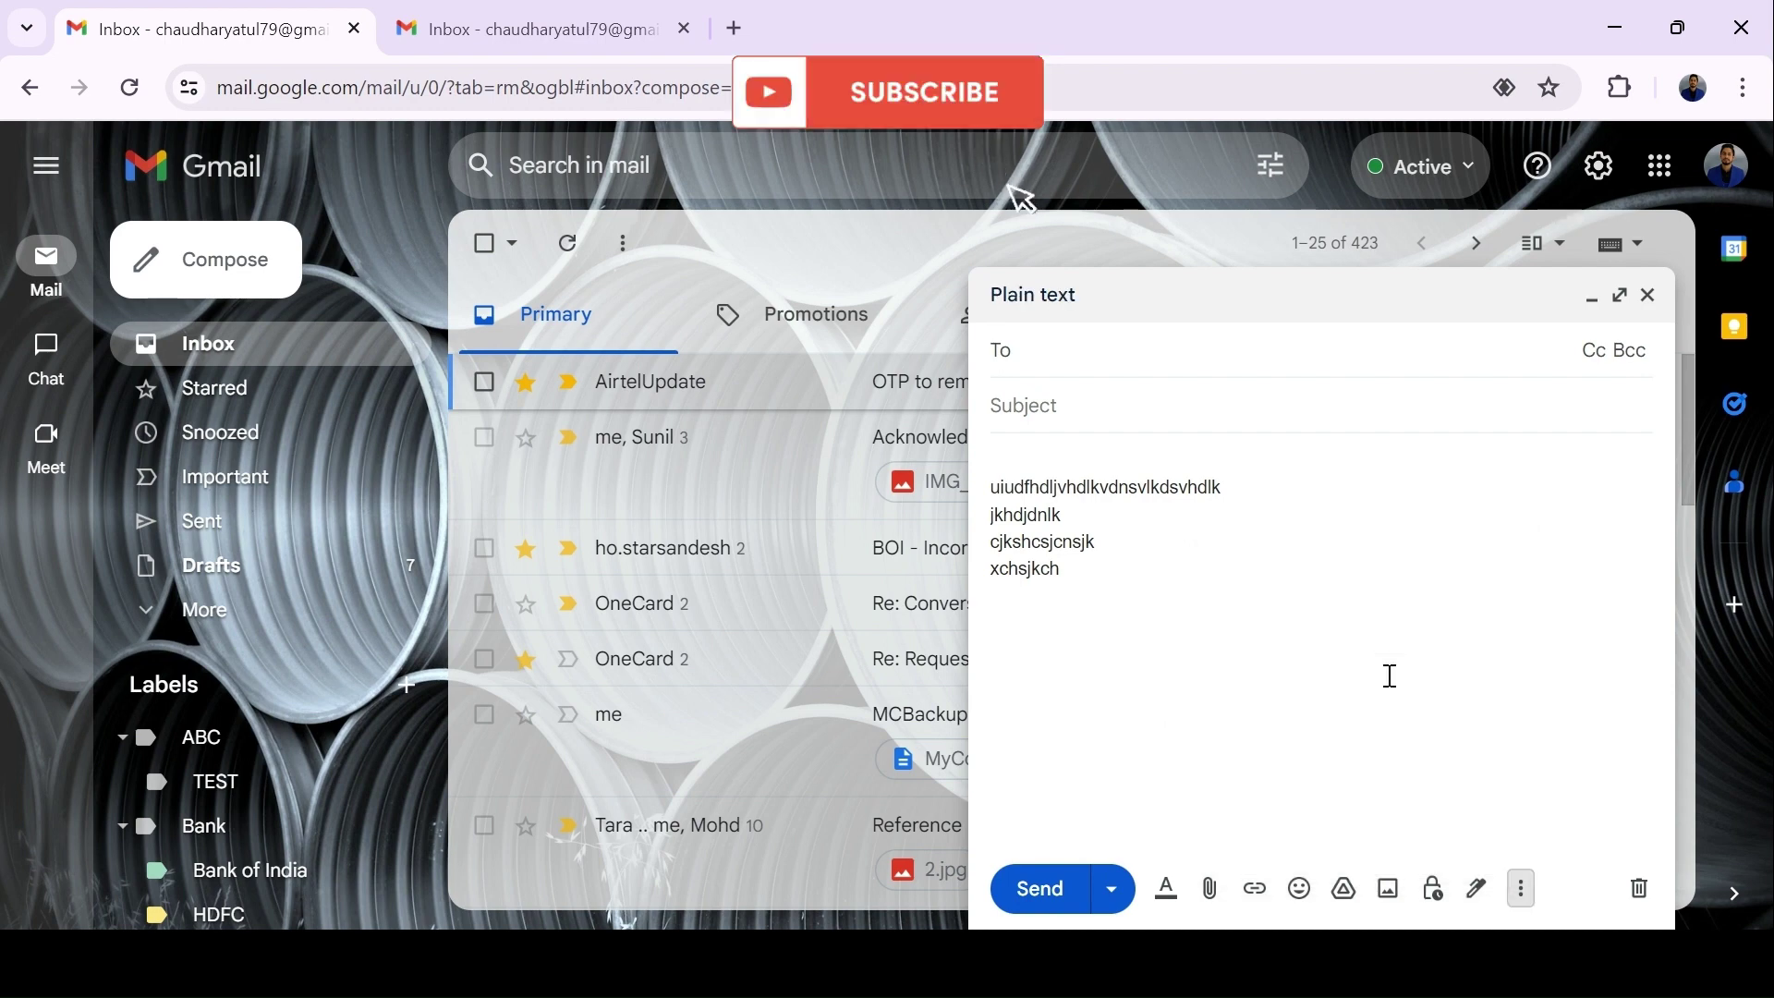
pyautogui.click(1521, 888)
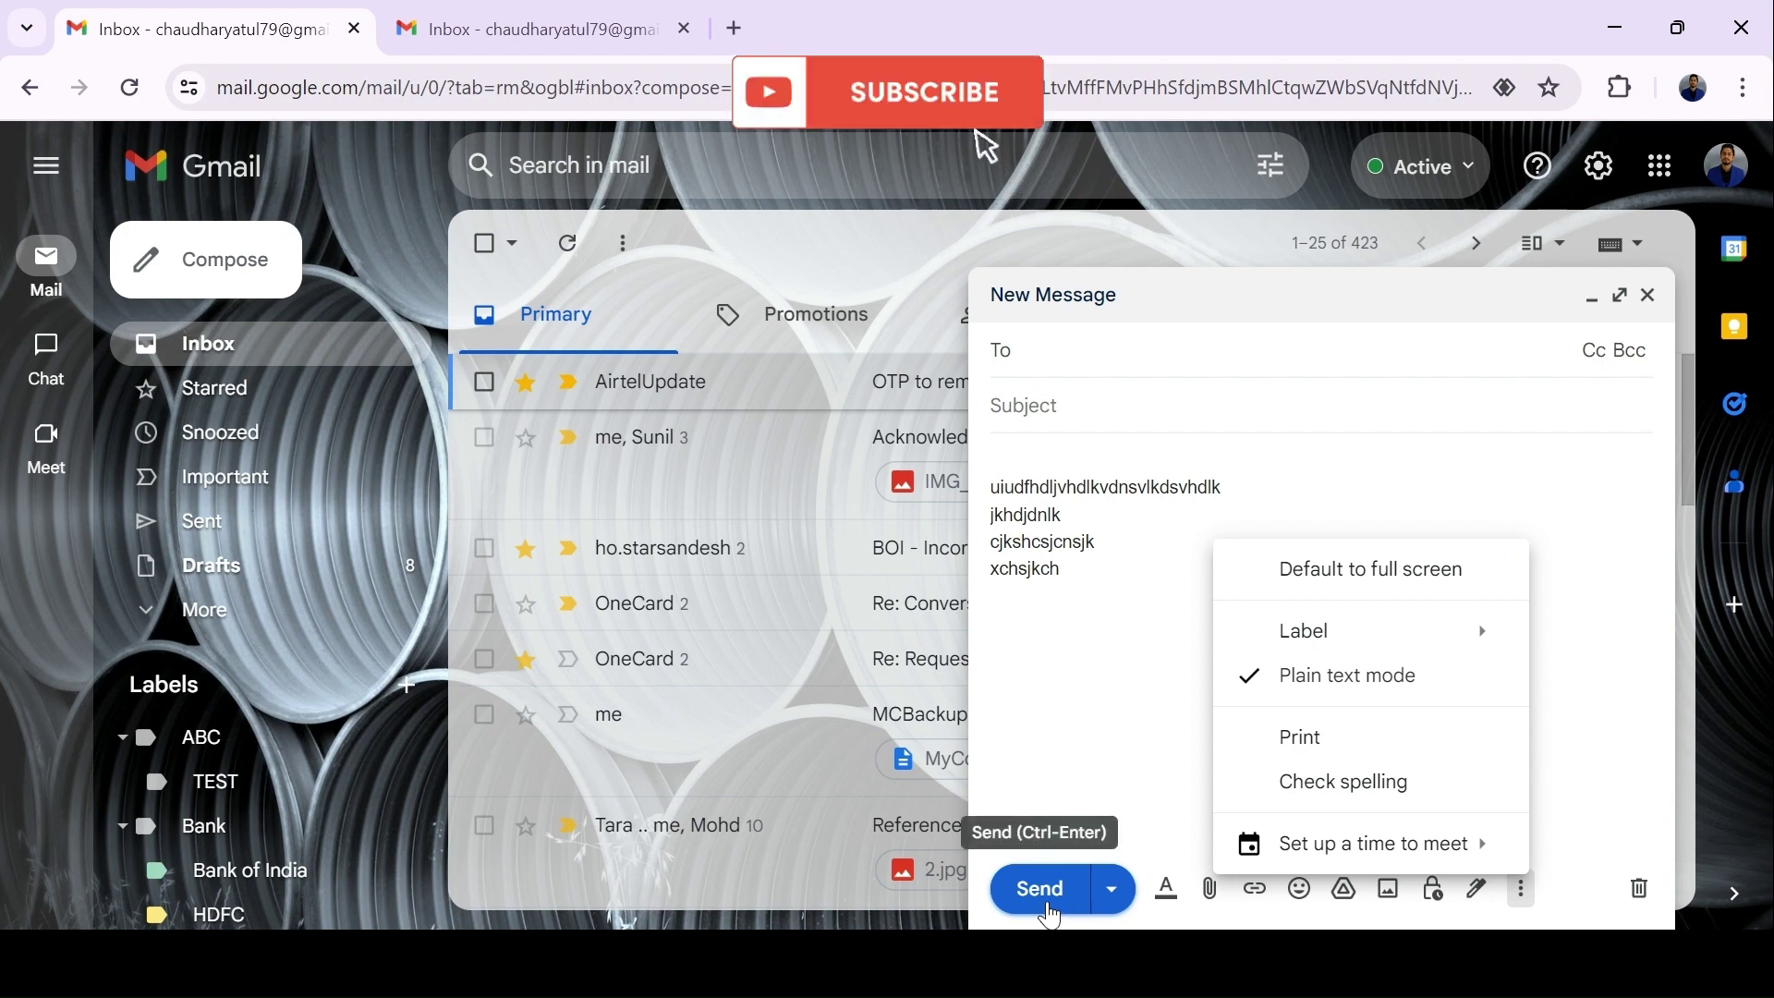
# - Dismiss the missing-recipient error and add the suggested 'ab' contact as recipient
pyautogui.click(1113, 891)
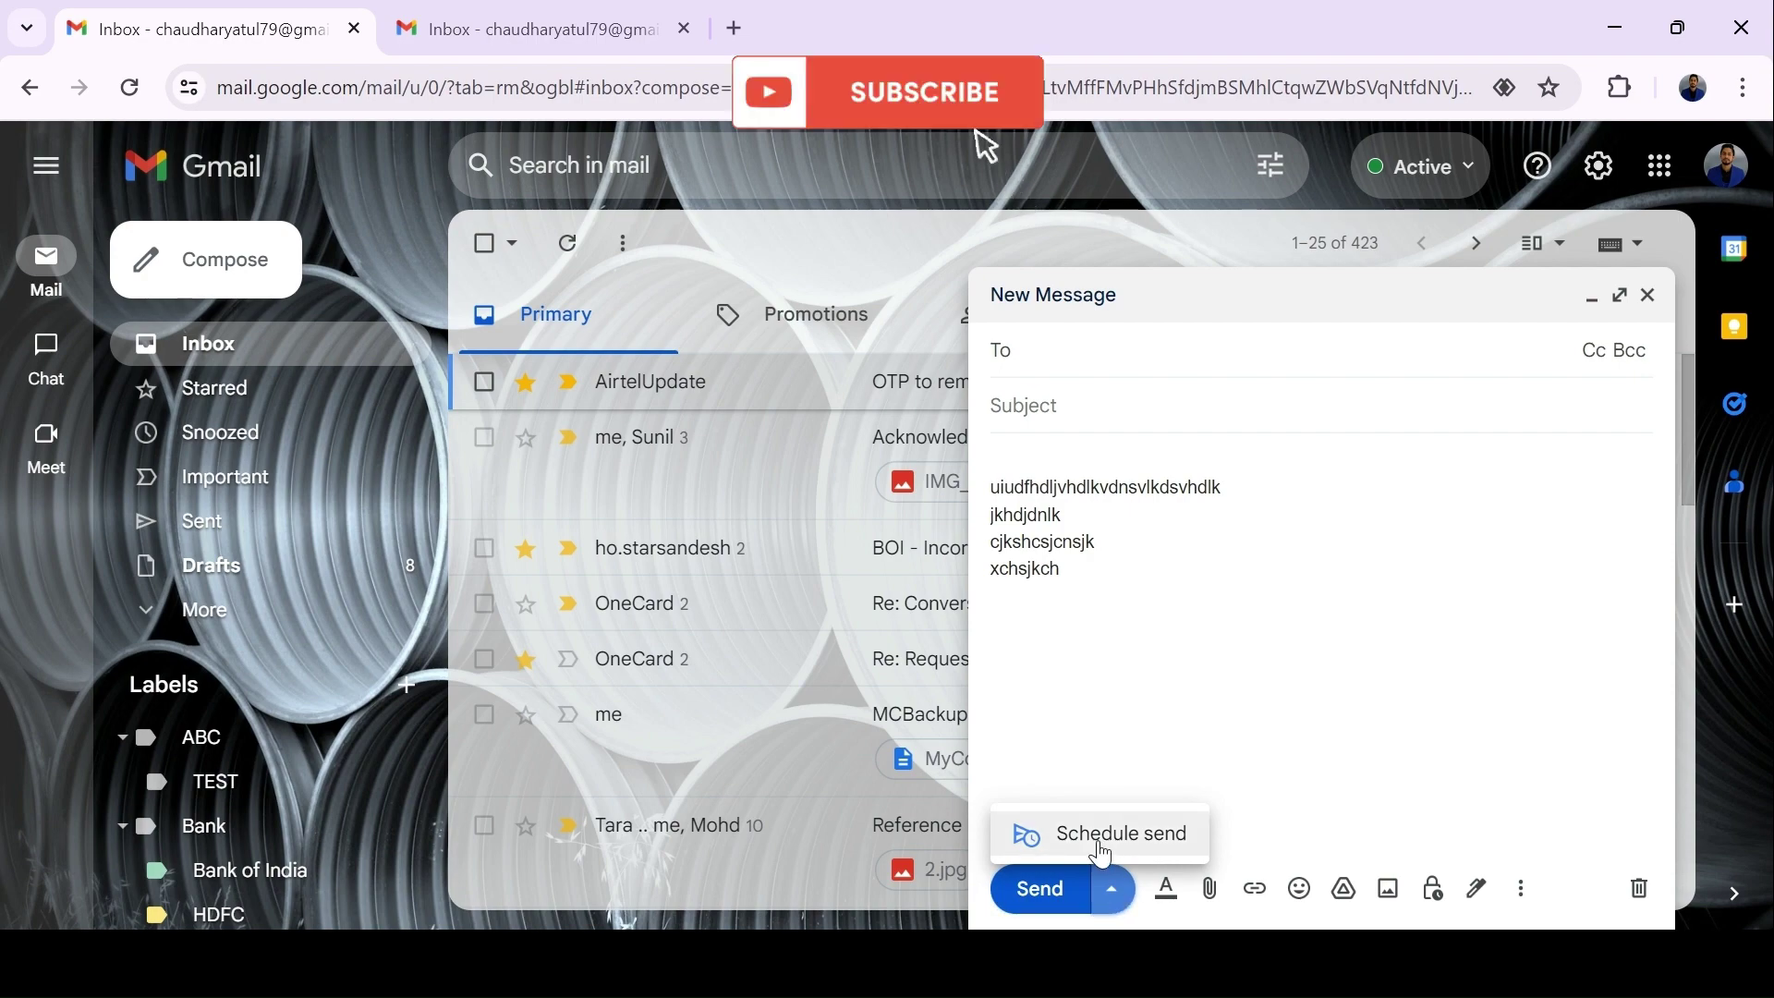
pyautogui.click(1102, 836)
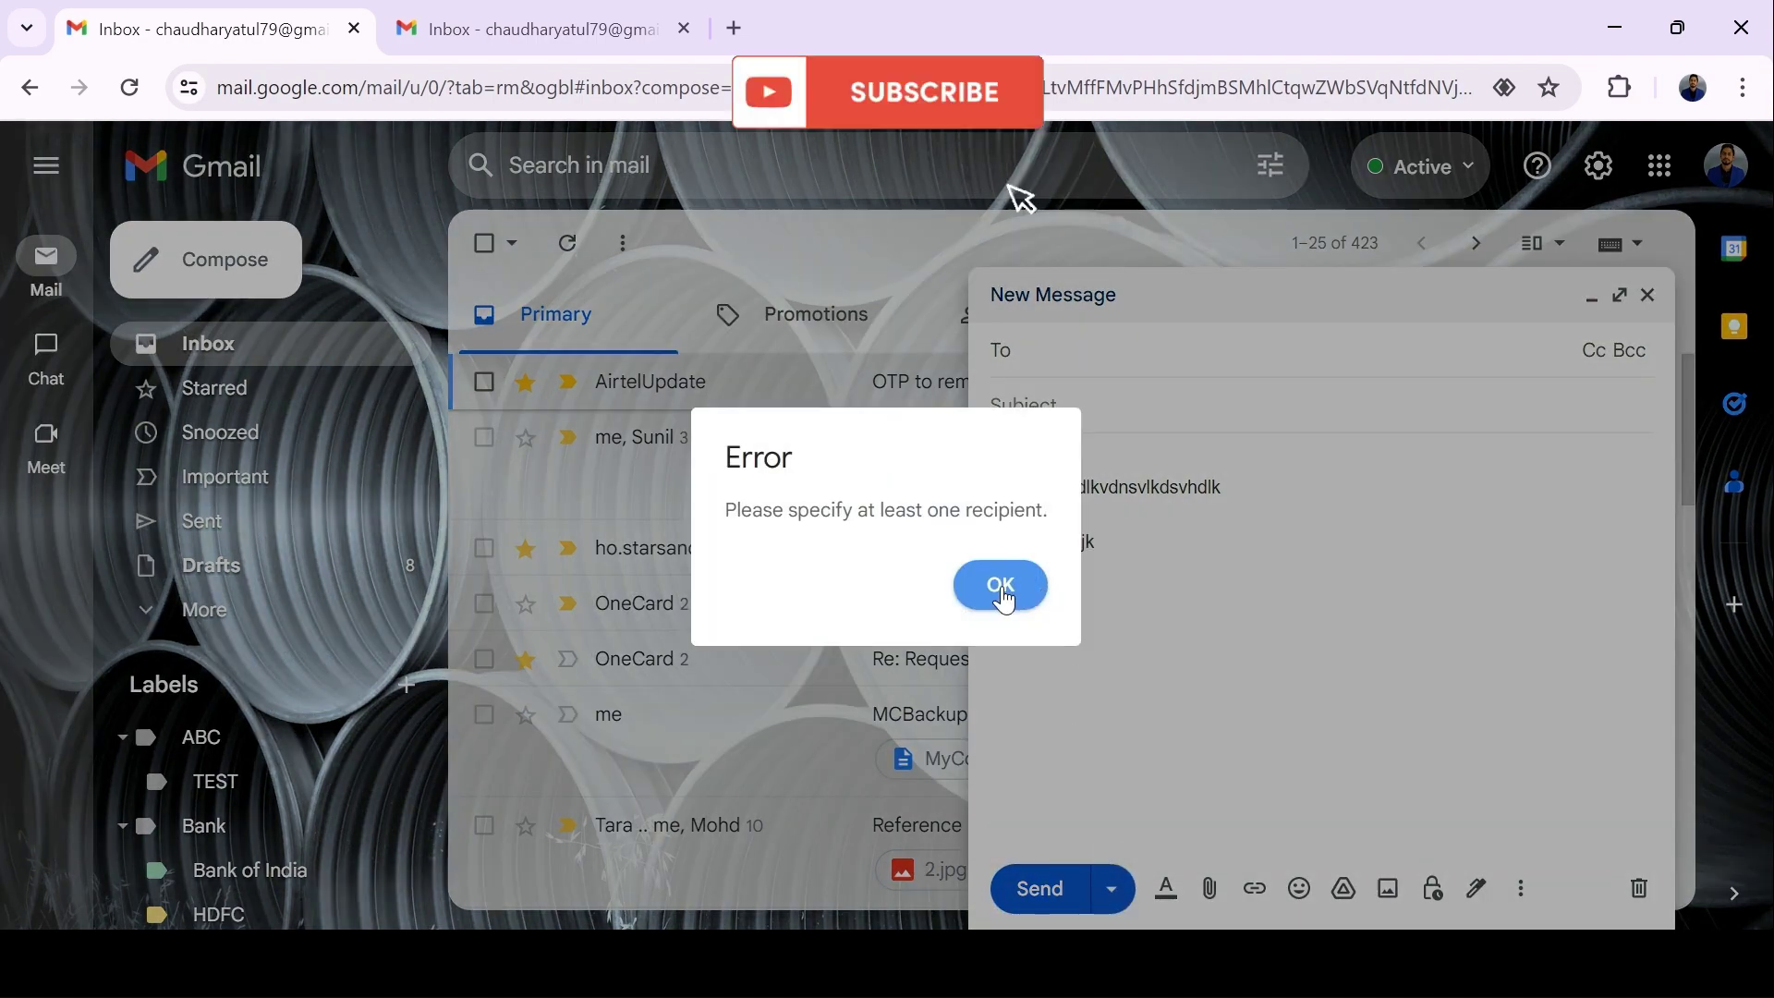
pyautogui.click(1002, 591)
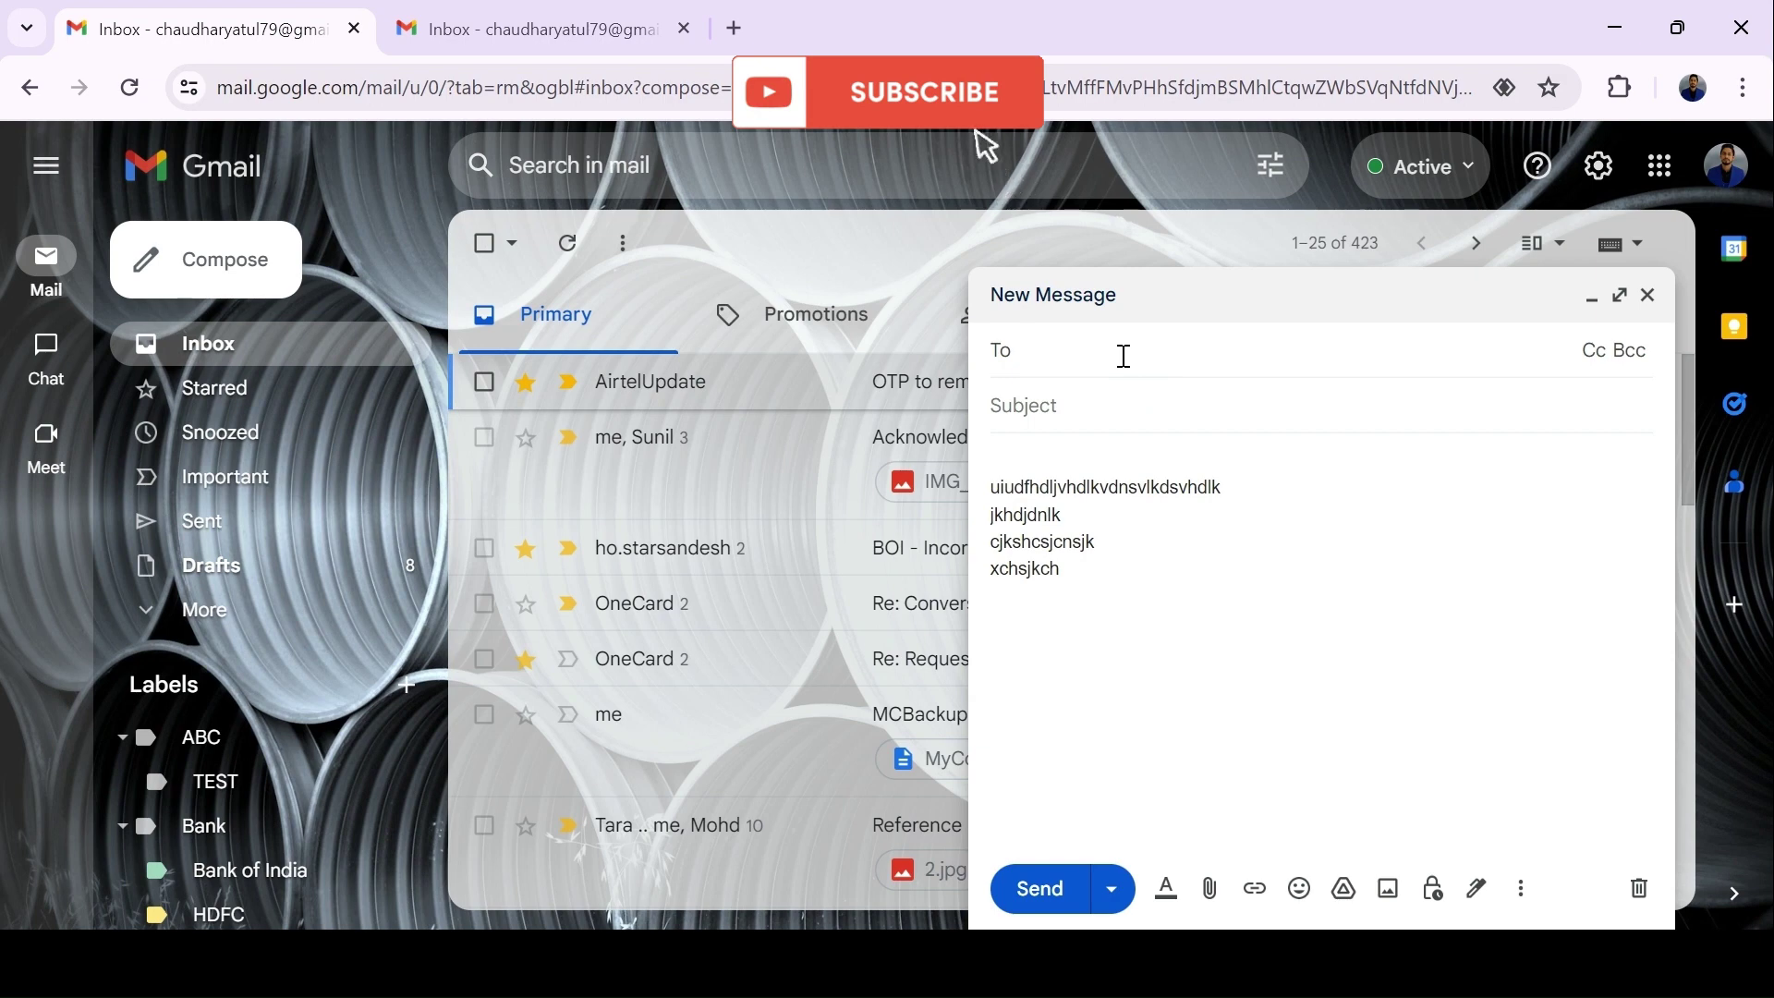
pyautogui.write('ab')
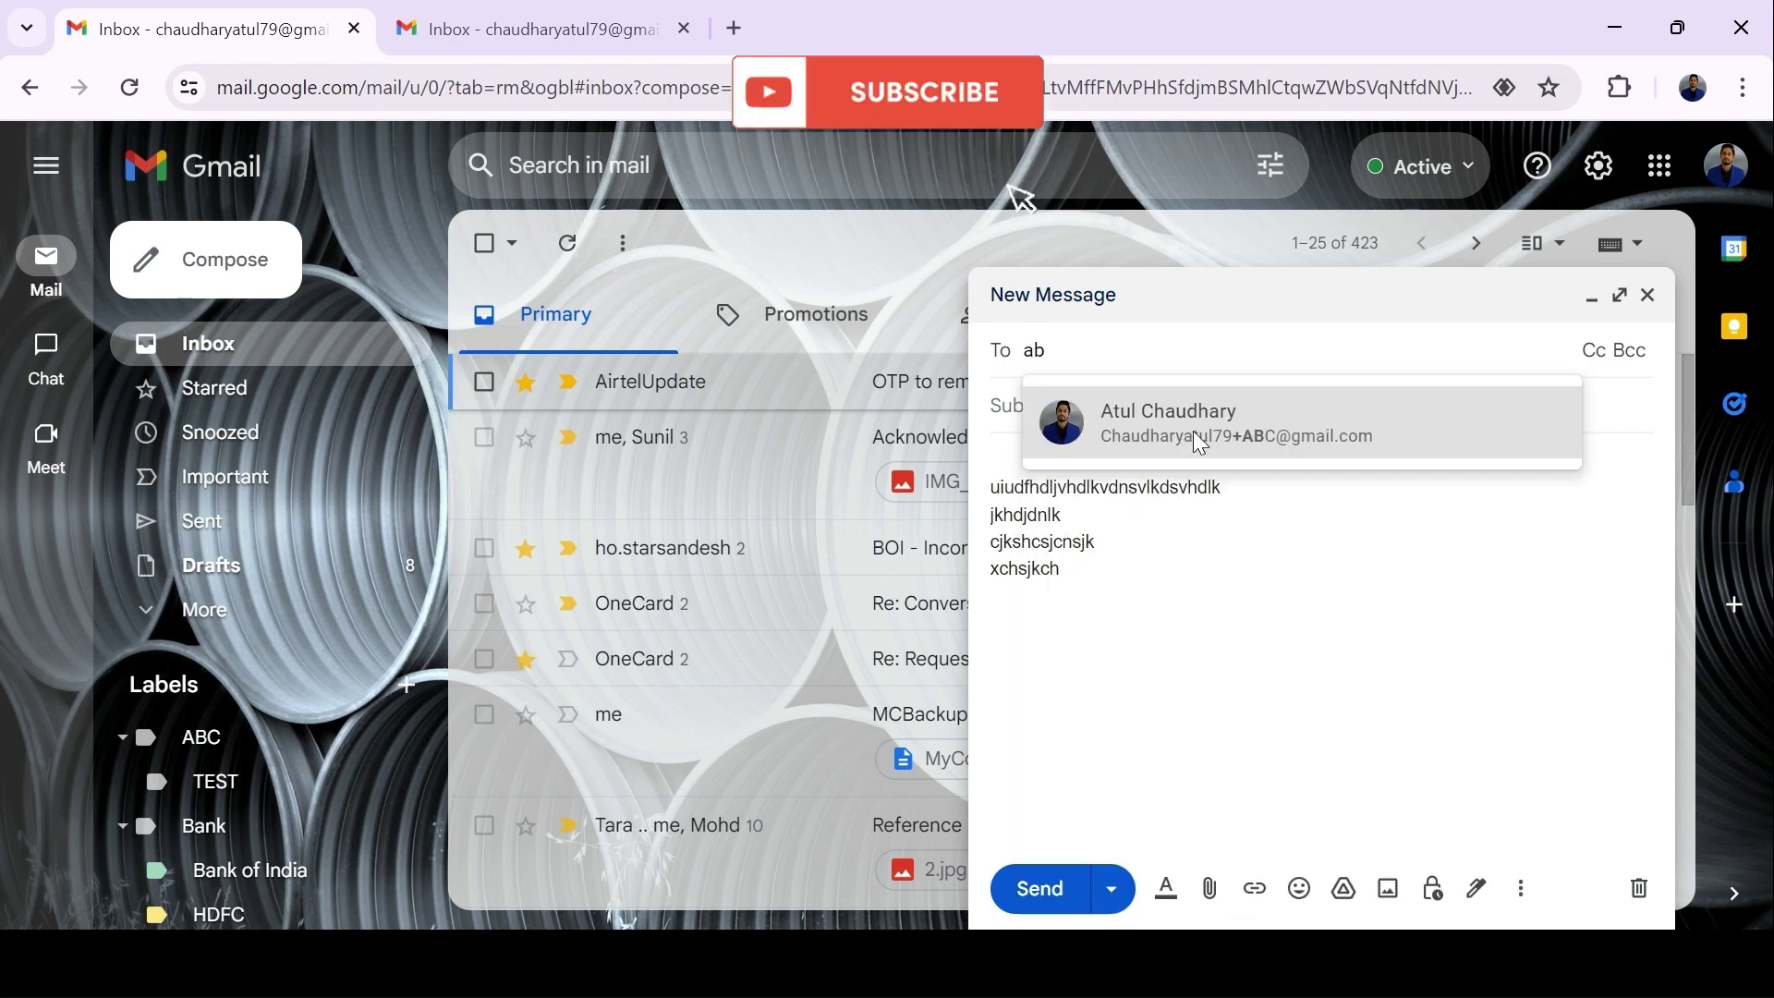
pyautogui.click(1200, 443)
# - Schedule the draft to send on May 5, 2024 at 2:02 PM
pyautogui.click(1113, 873)
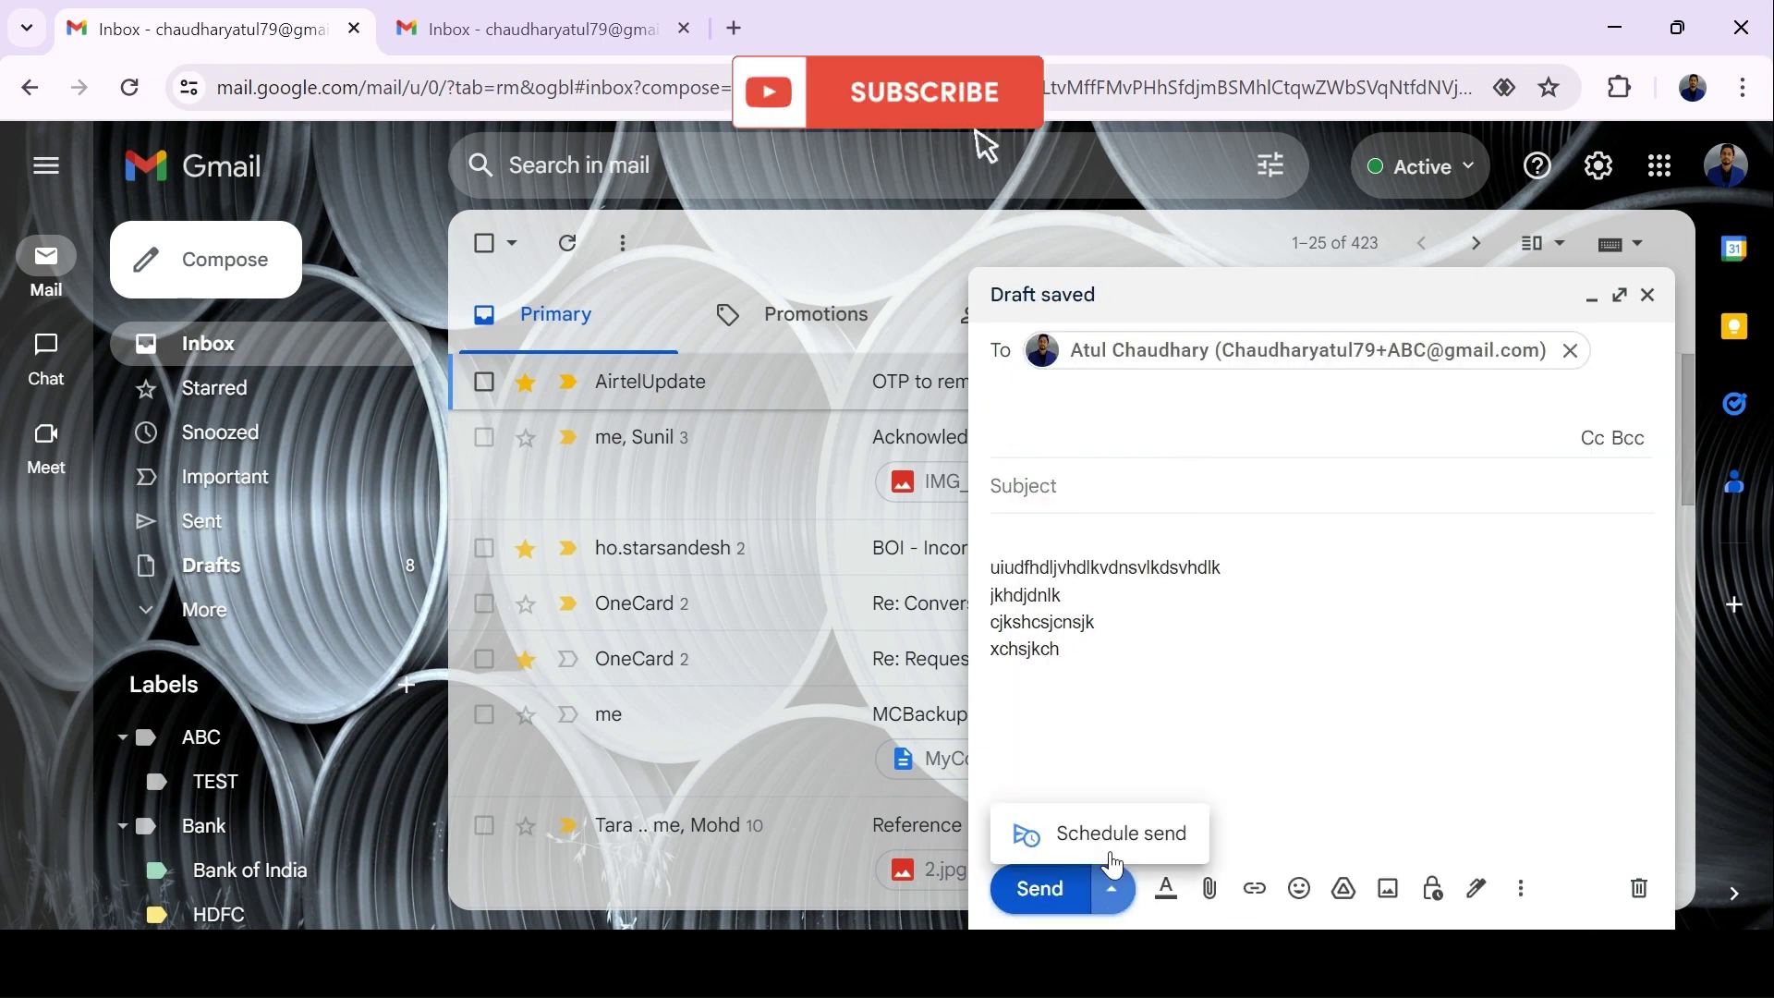
pyautogui.click(1101, 833)
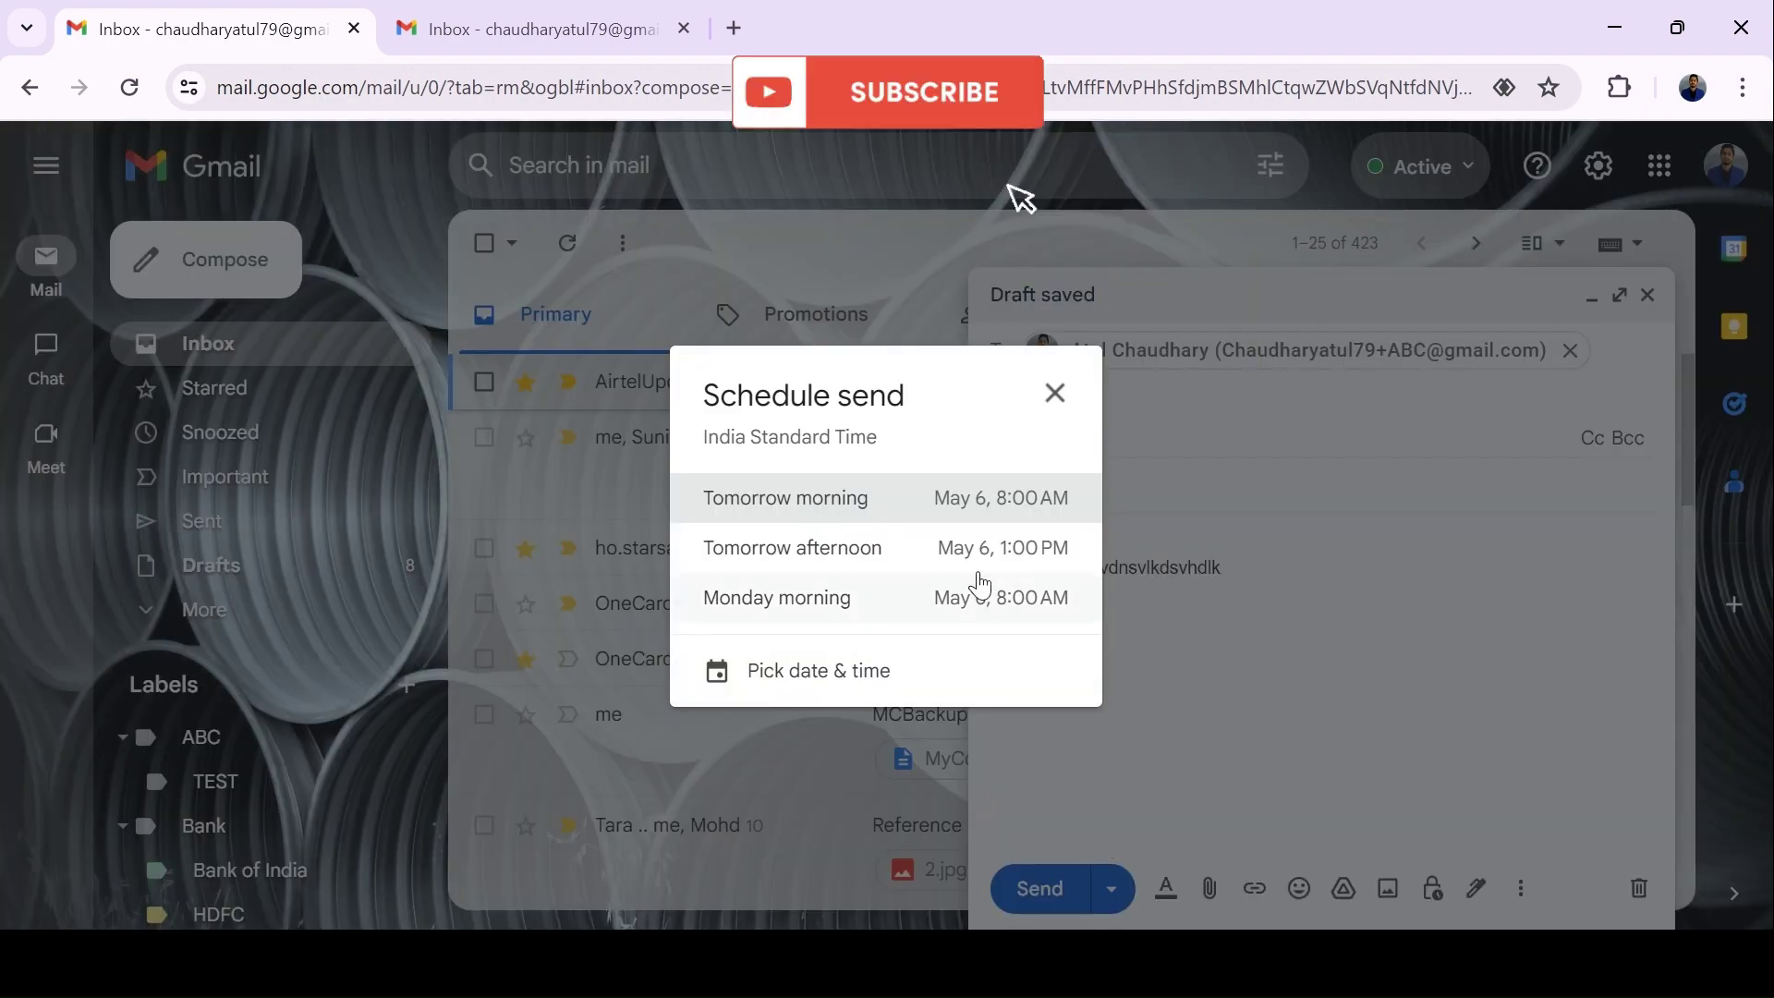
pyautogui.click(840, 669)
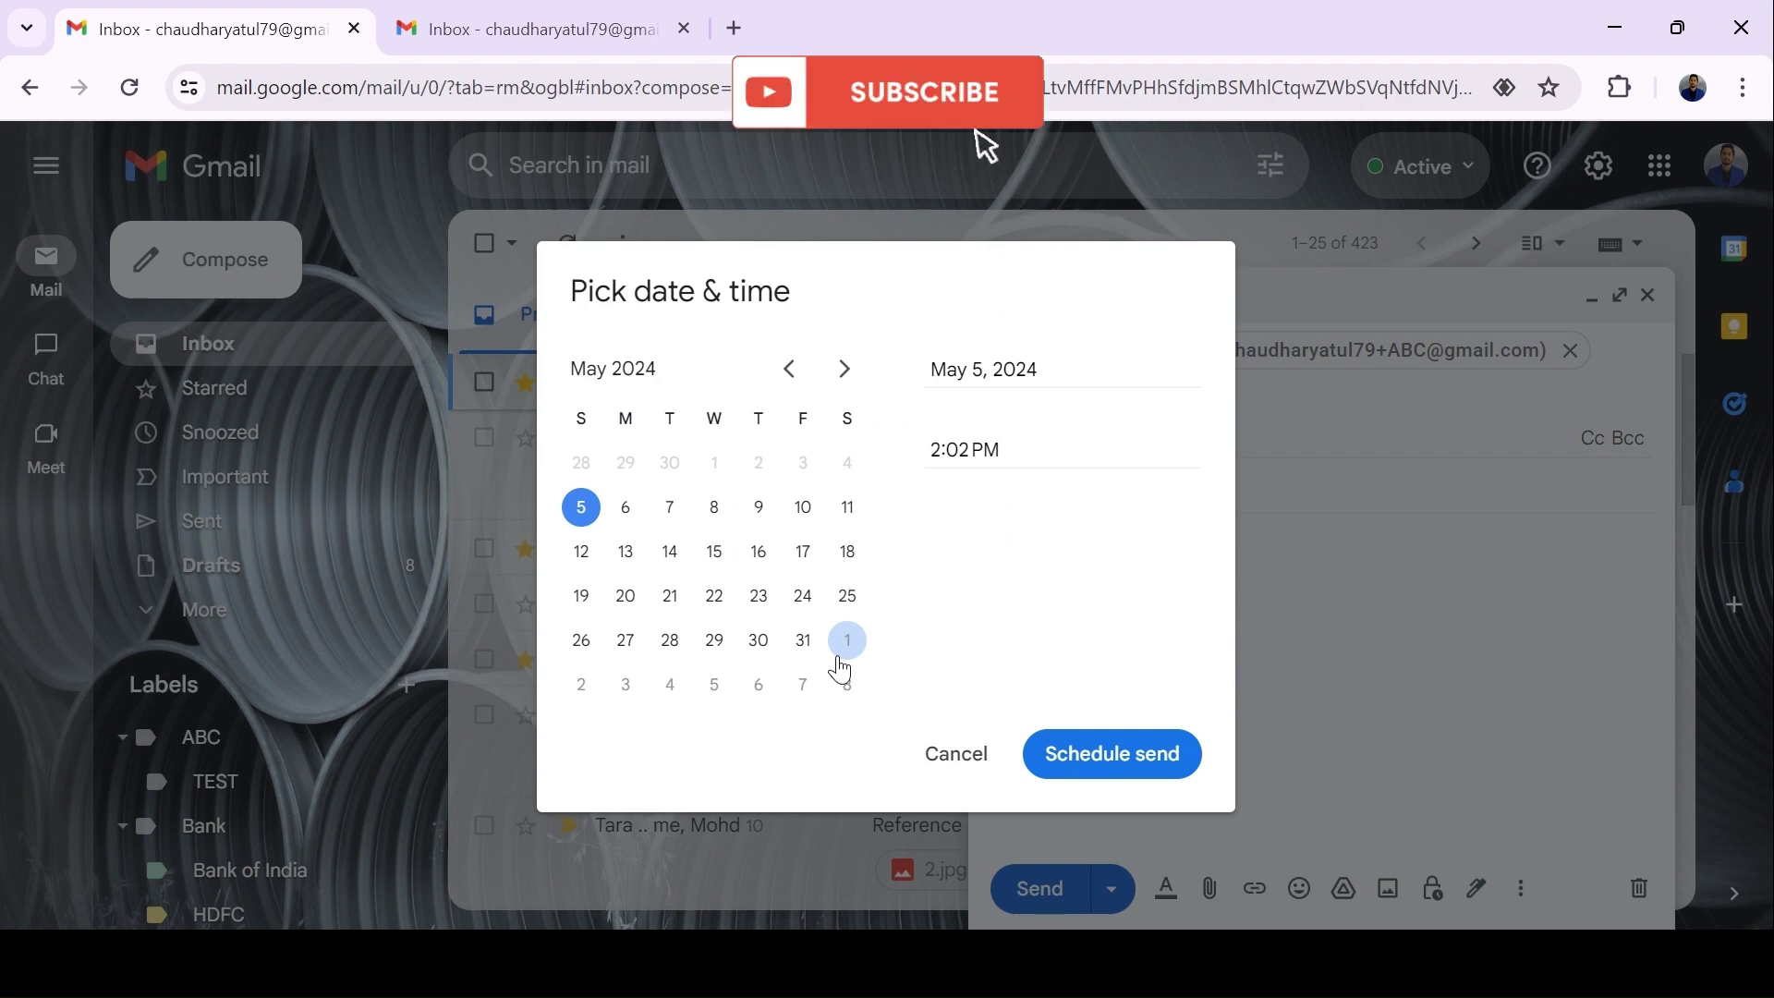
pyautogui.click(1091, 769)
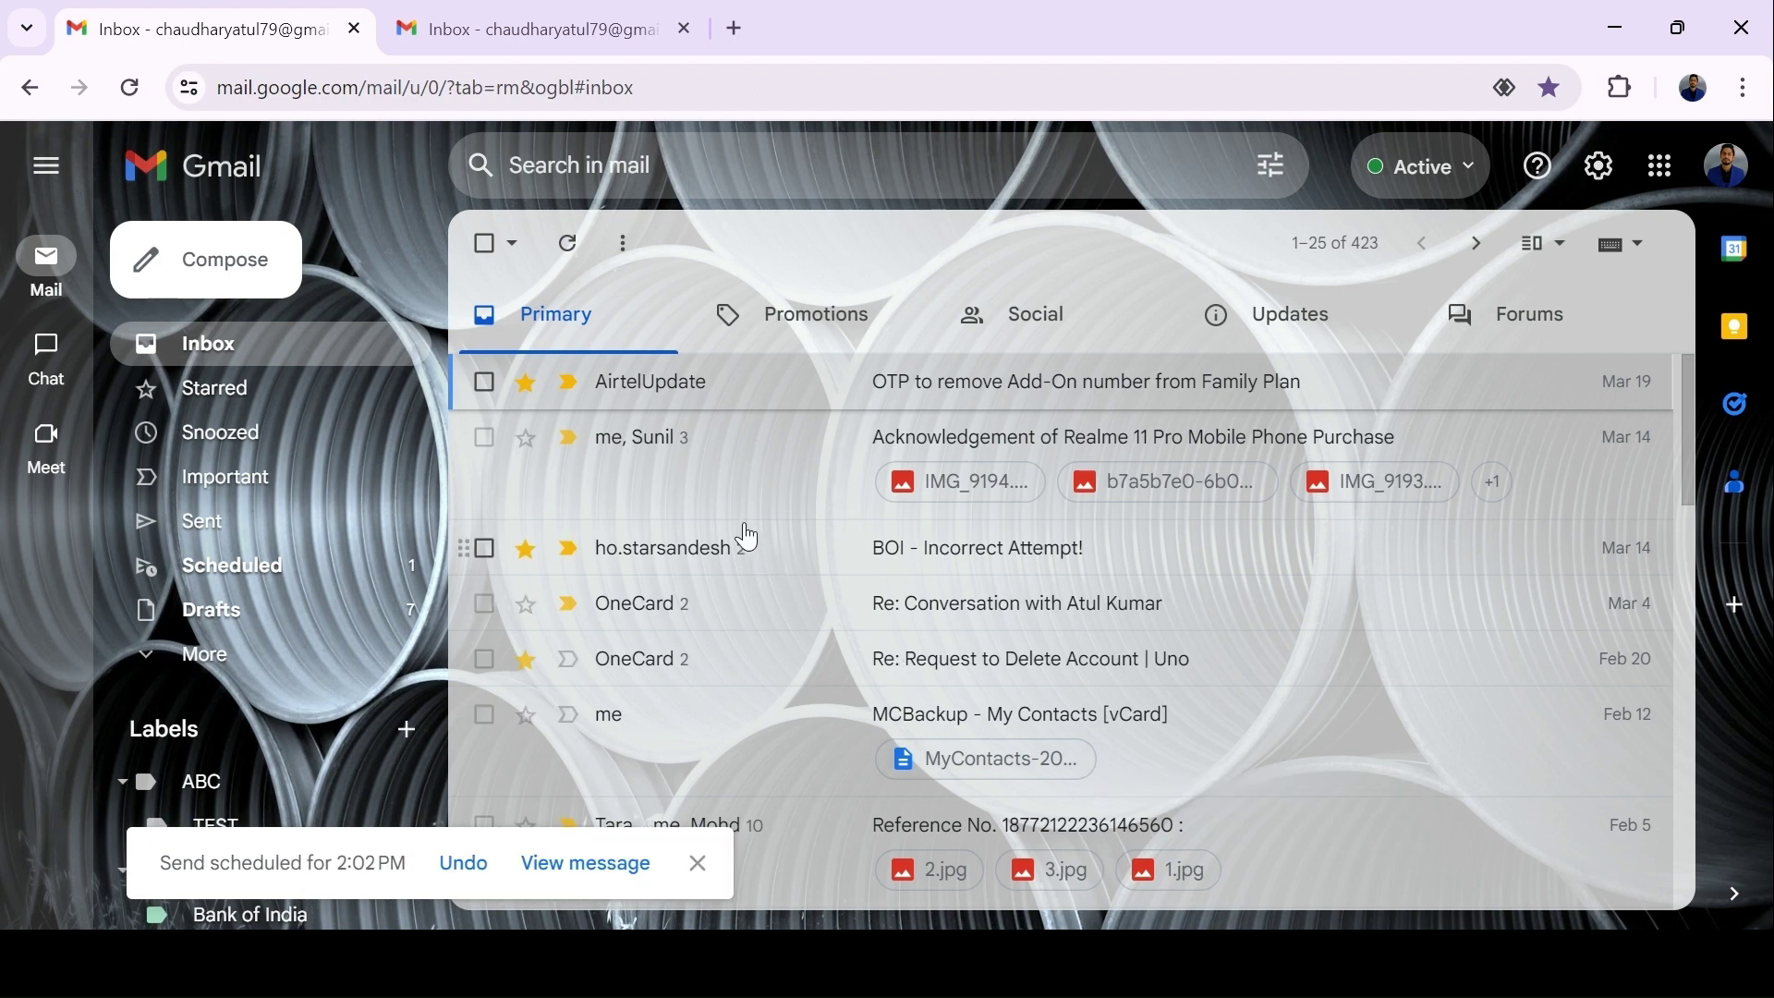
# - Open the 'OTP to remove Add-On number from Family Plan' email and scroll through it
pyautogui.click(992, 384)
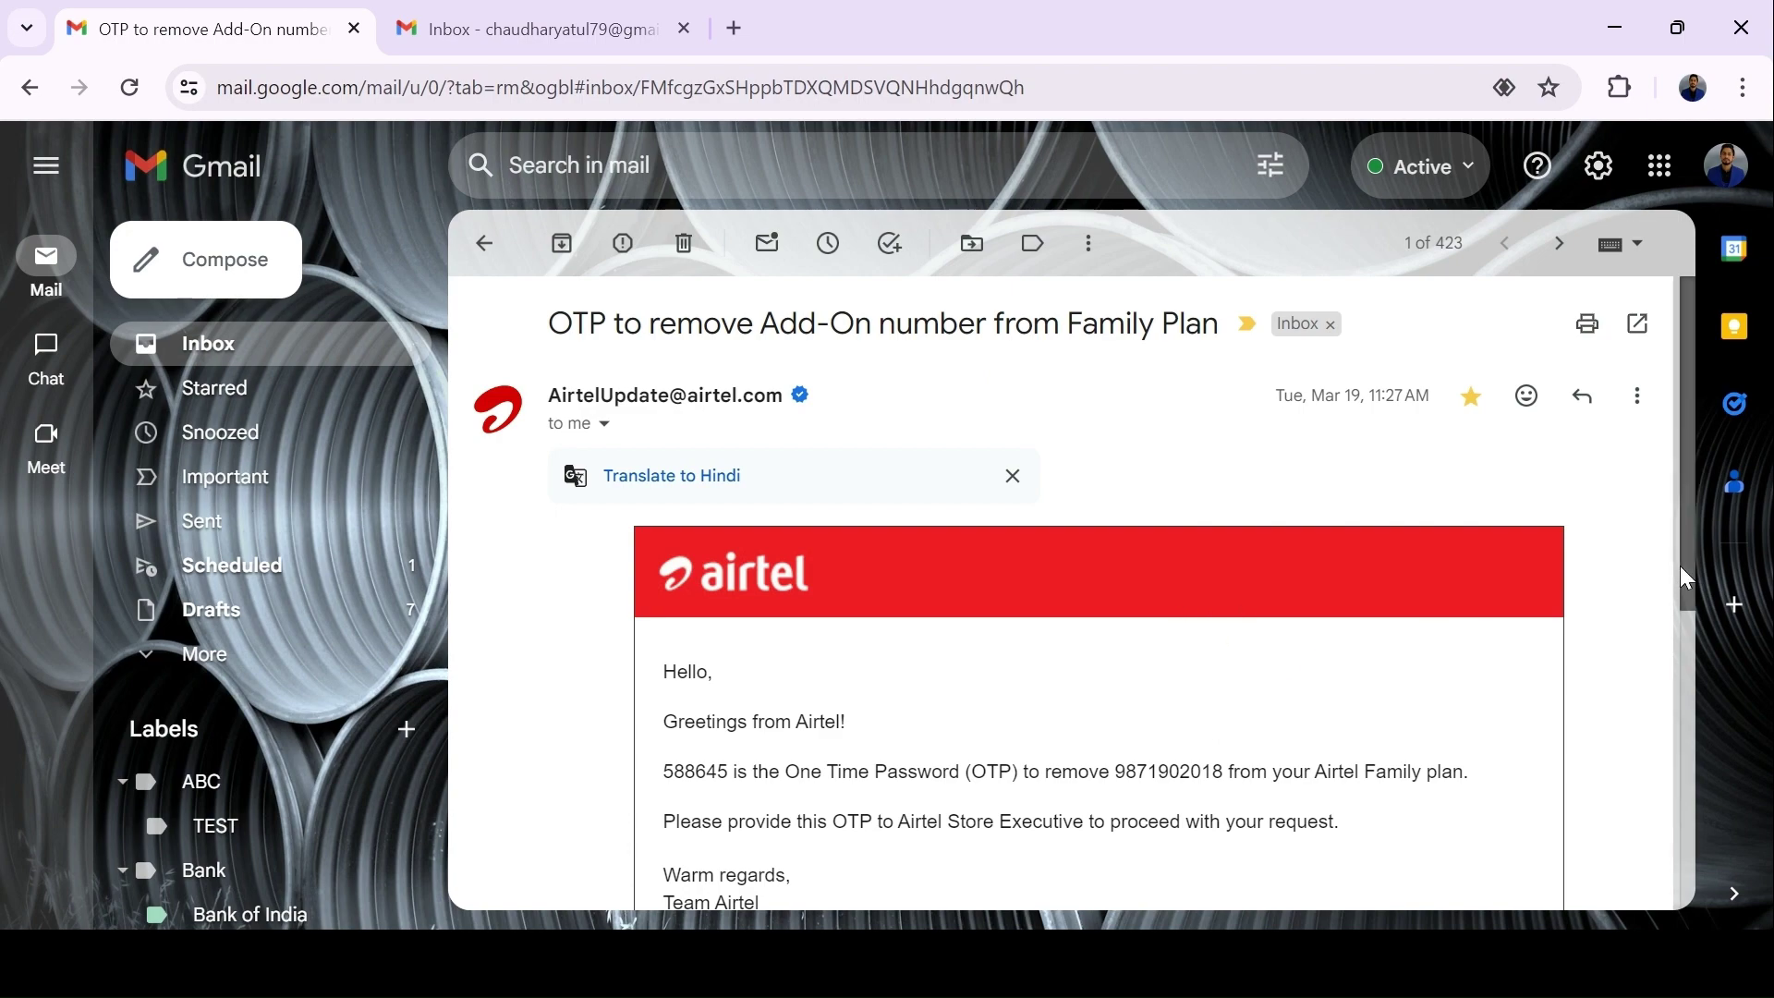
pyautogui.moveTo(1686, 578); pyautogui.dragTo(1680, 887)
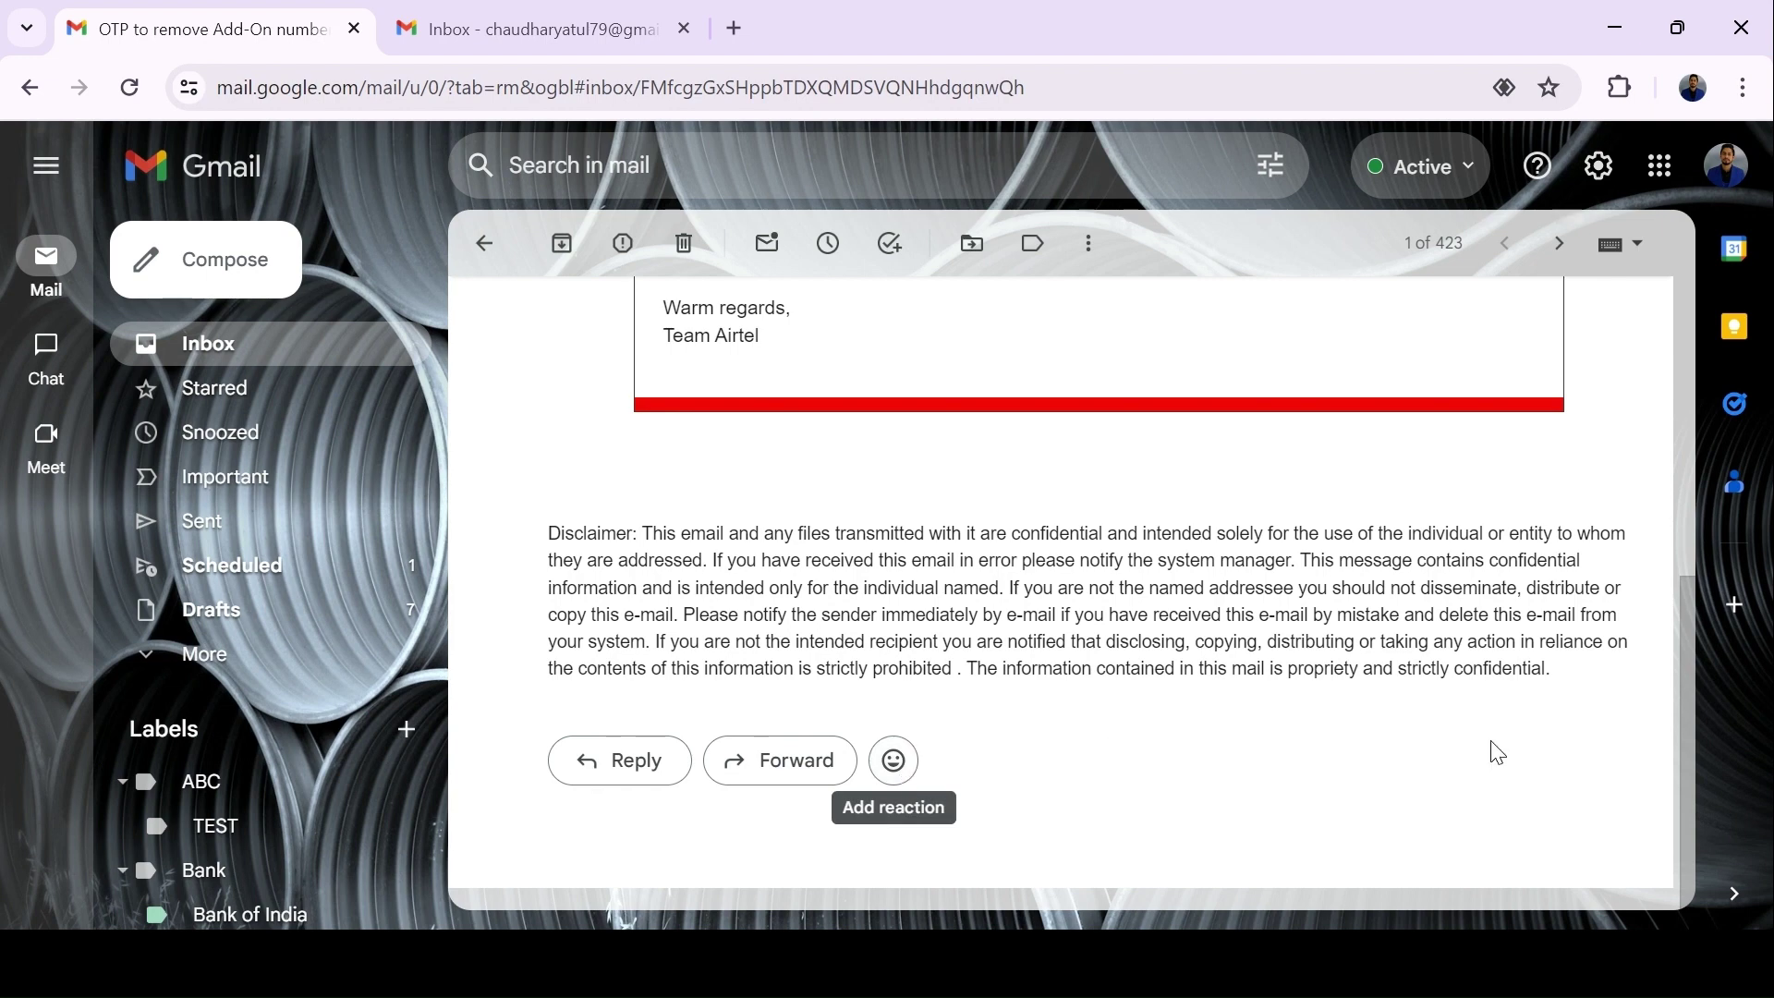
pyautogui.moveTo(1691, 736); pyautogui.dragTo(1660, 383)
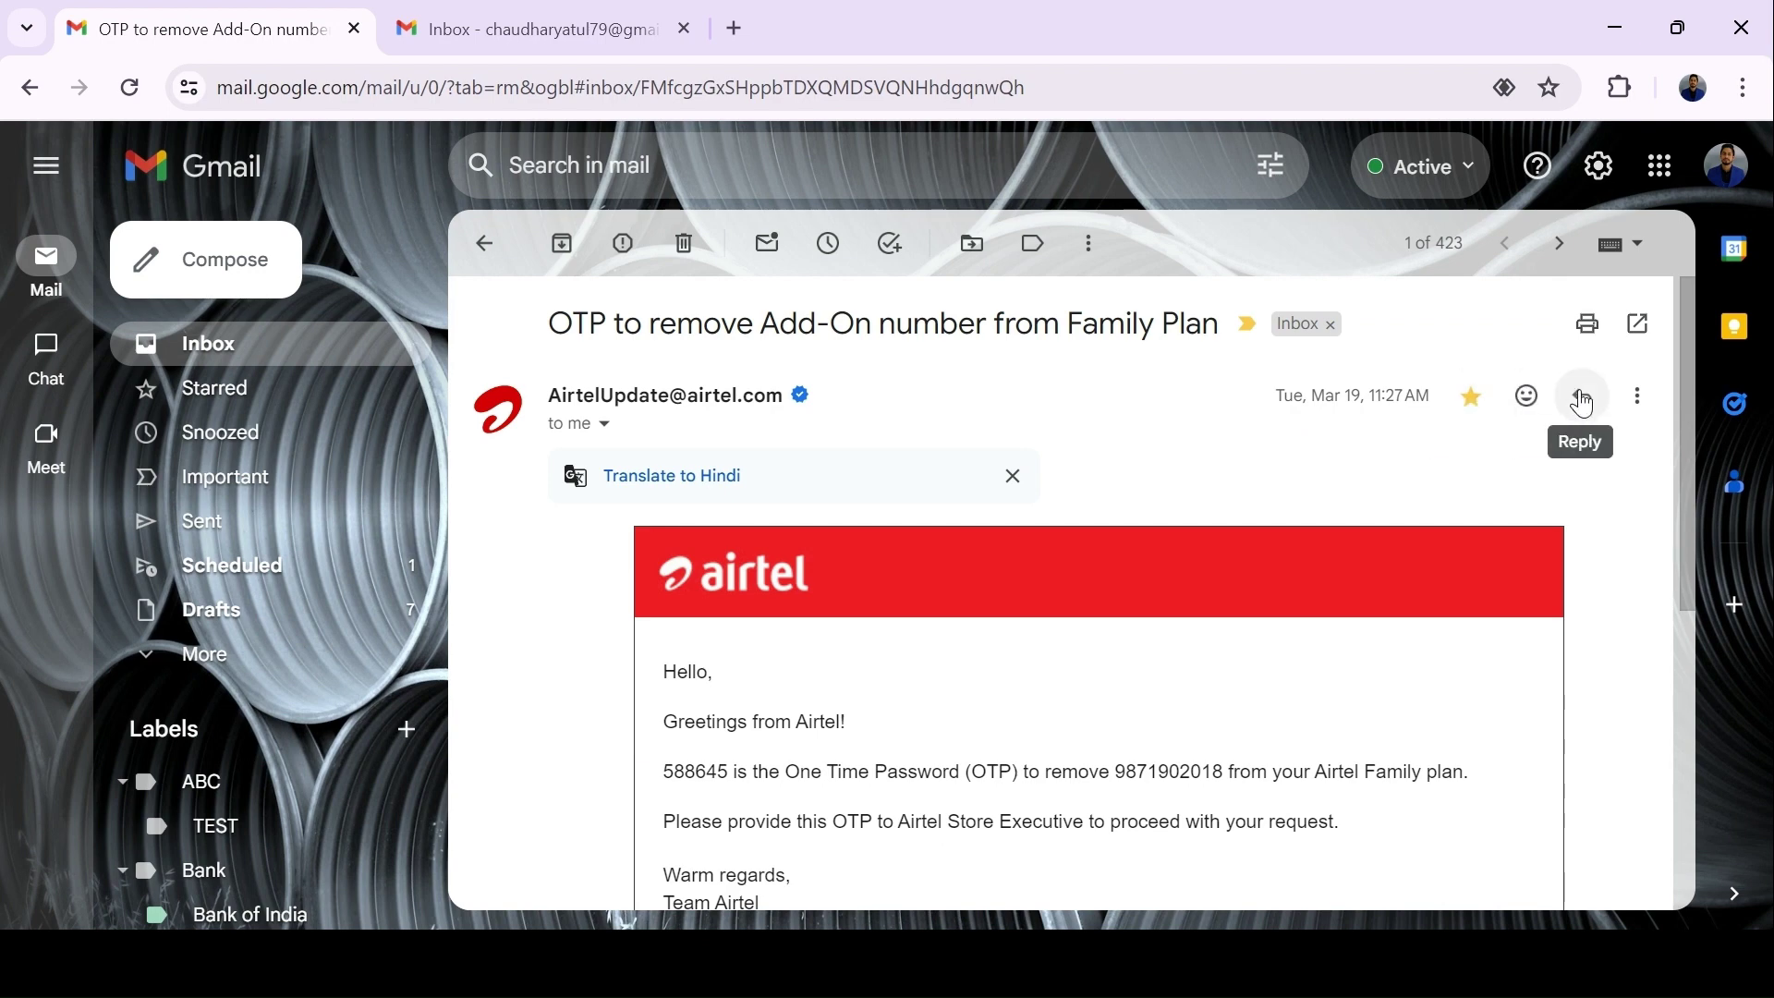
# - Search all mail from the AirtelUpdate sender and open the 'Welcome to Airtel' email
pyautogui.click(1627, 404)
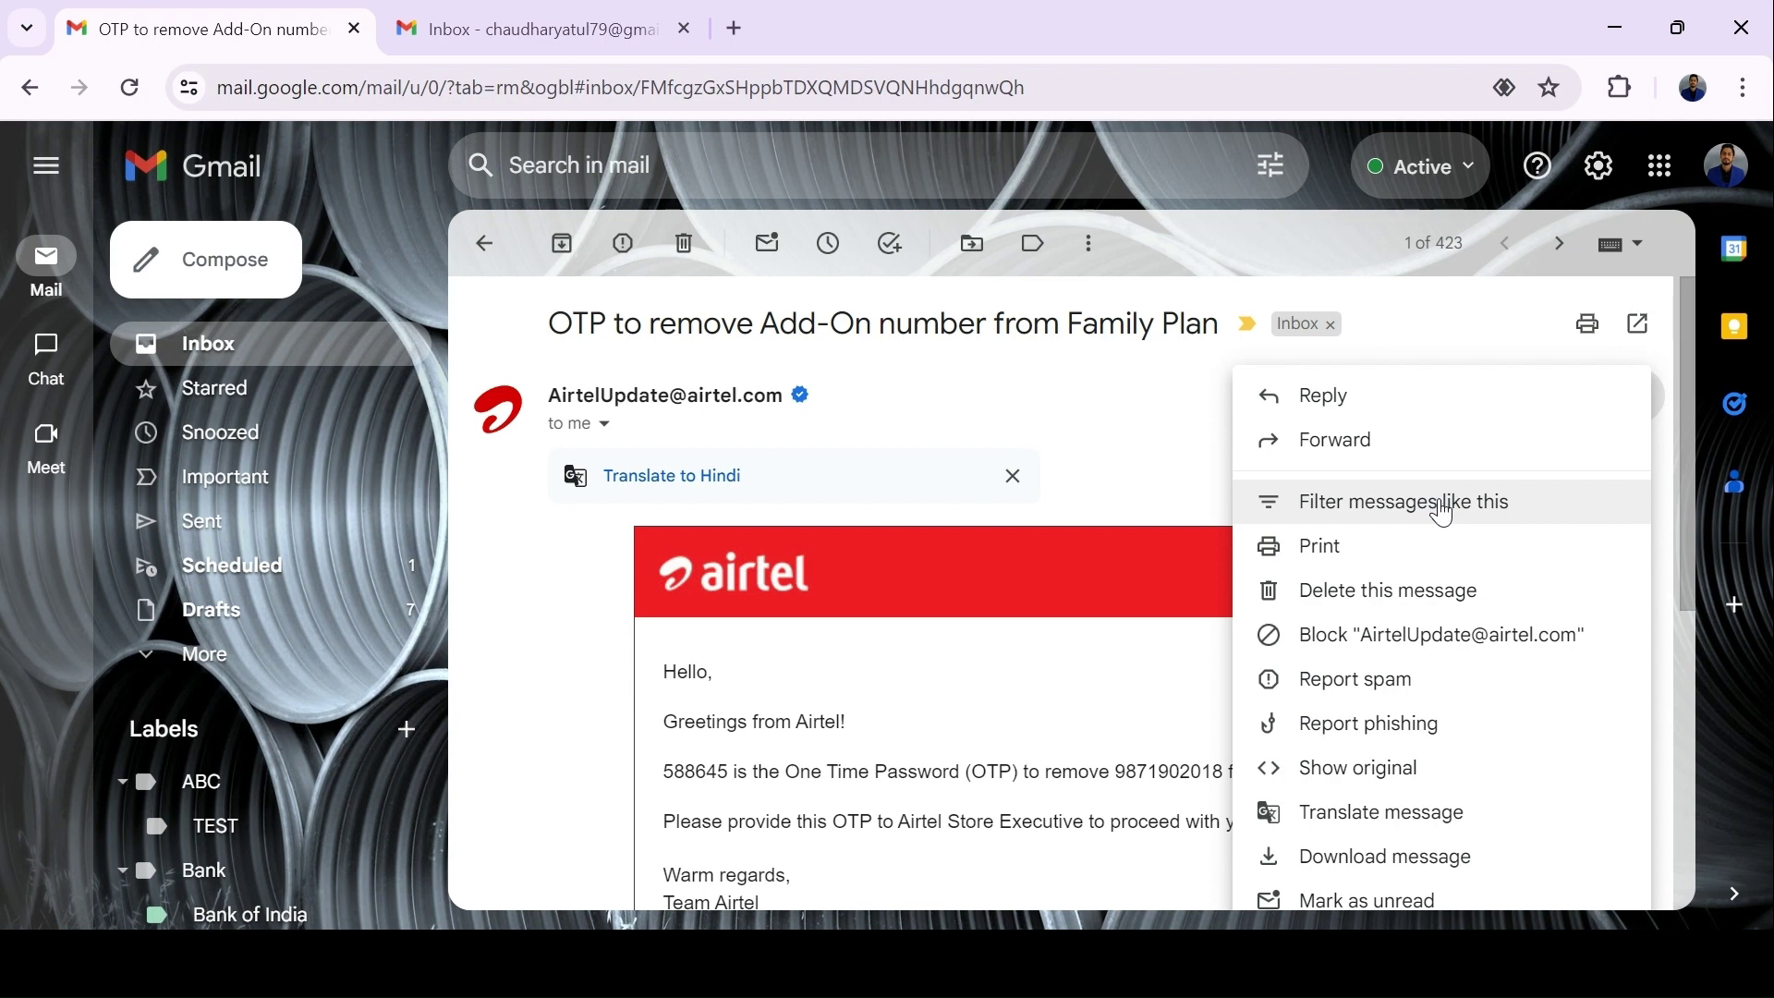
pyautogui.click(1444, 503)
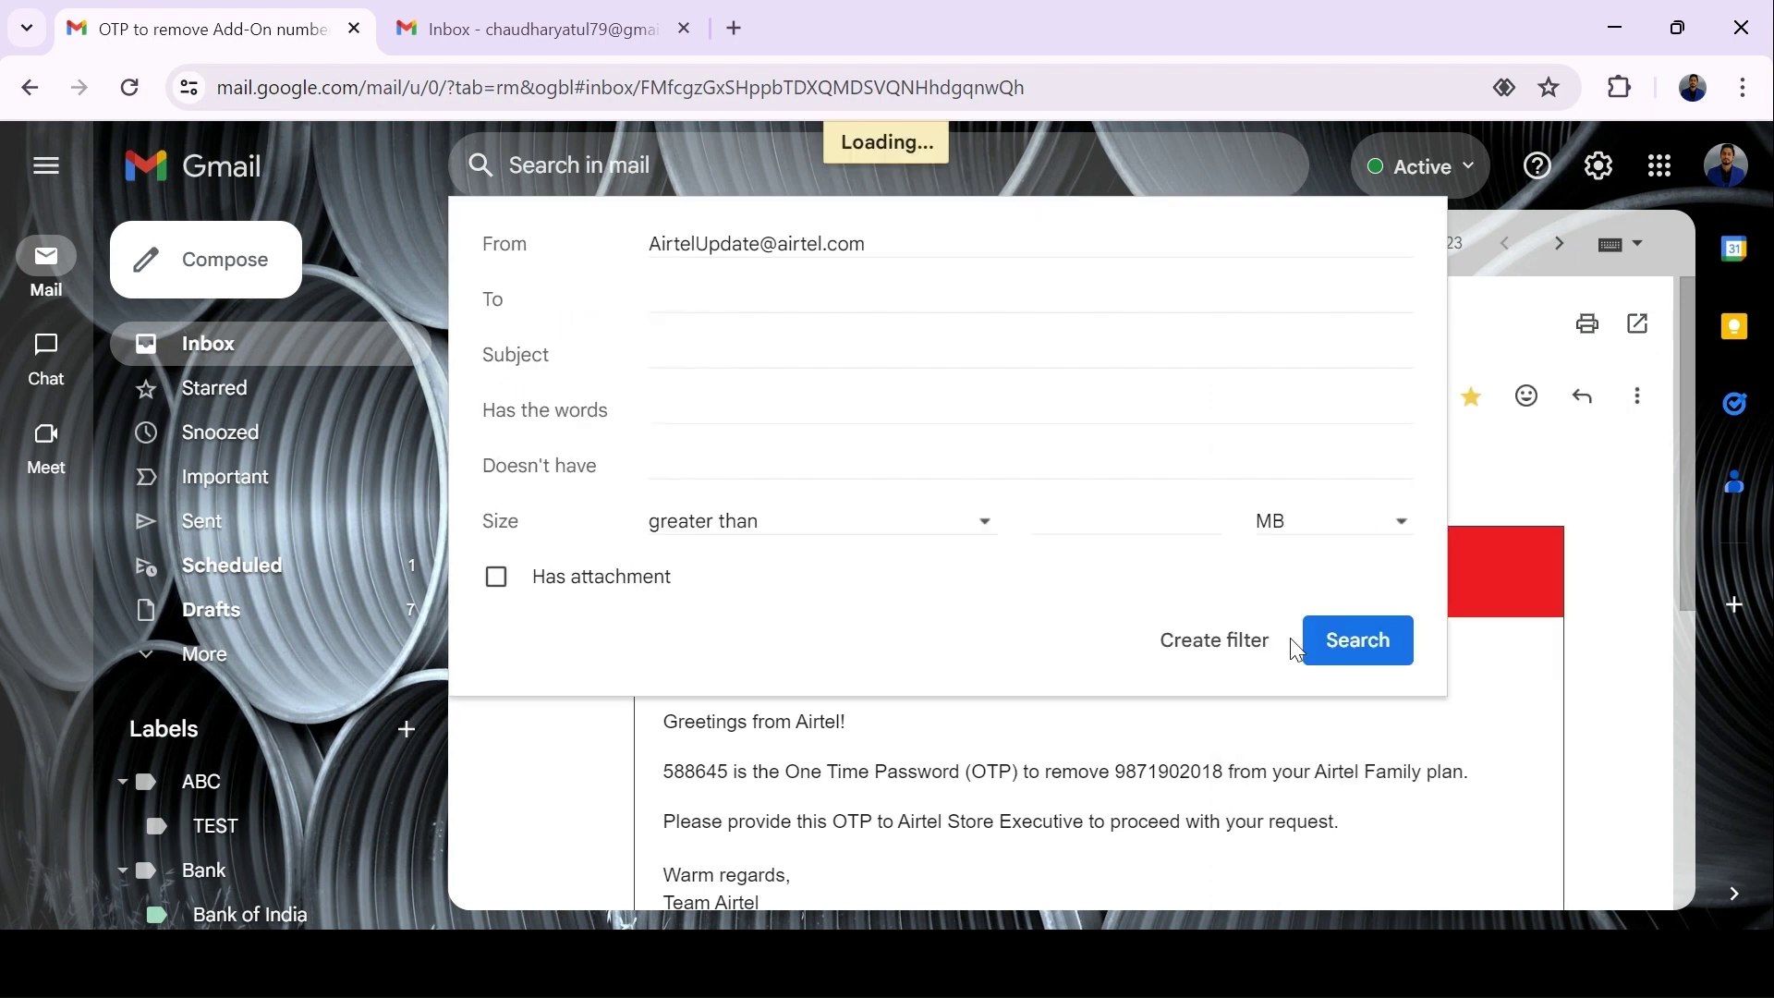
pyautogui.click(1358, 641)
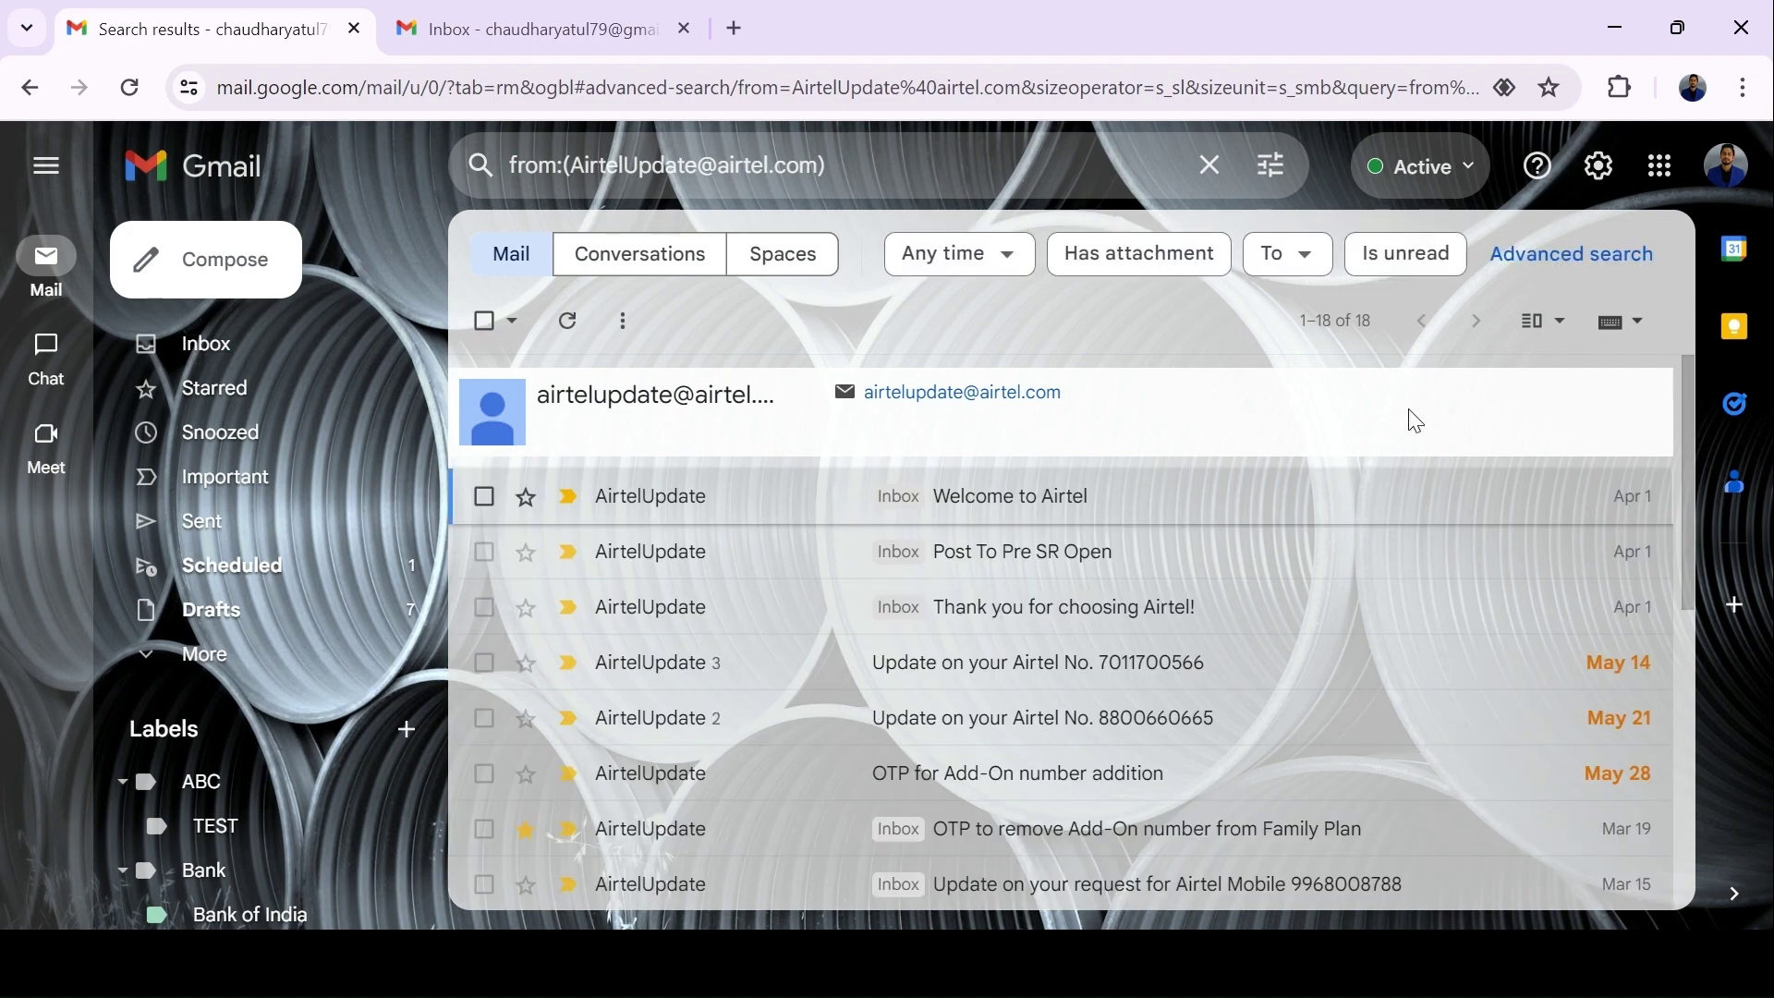
pyautogui.click(966, 499)
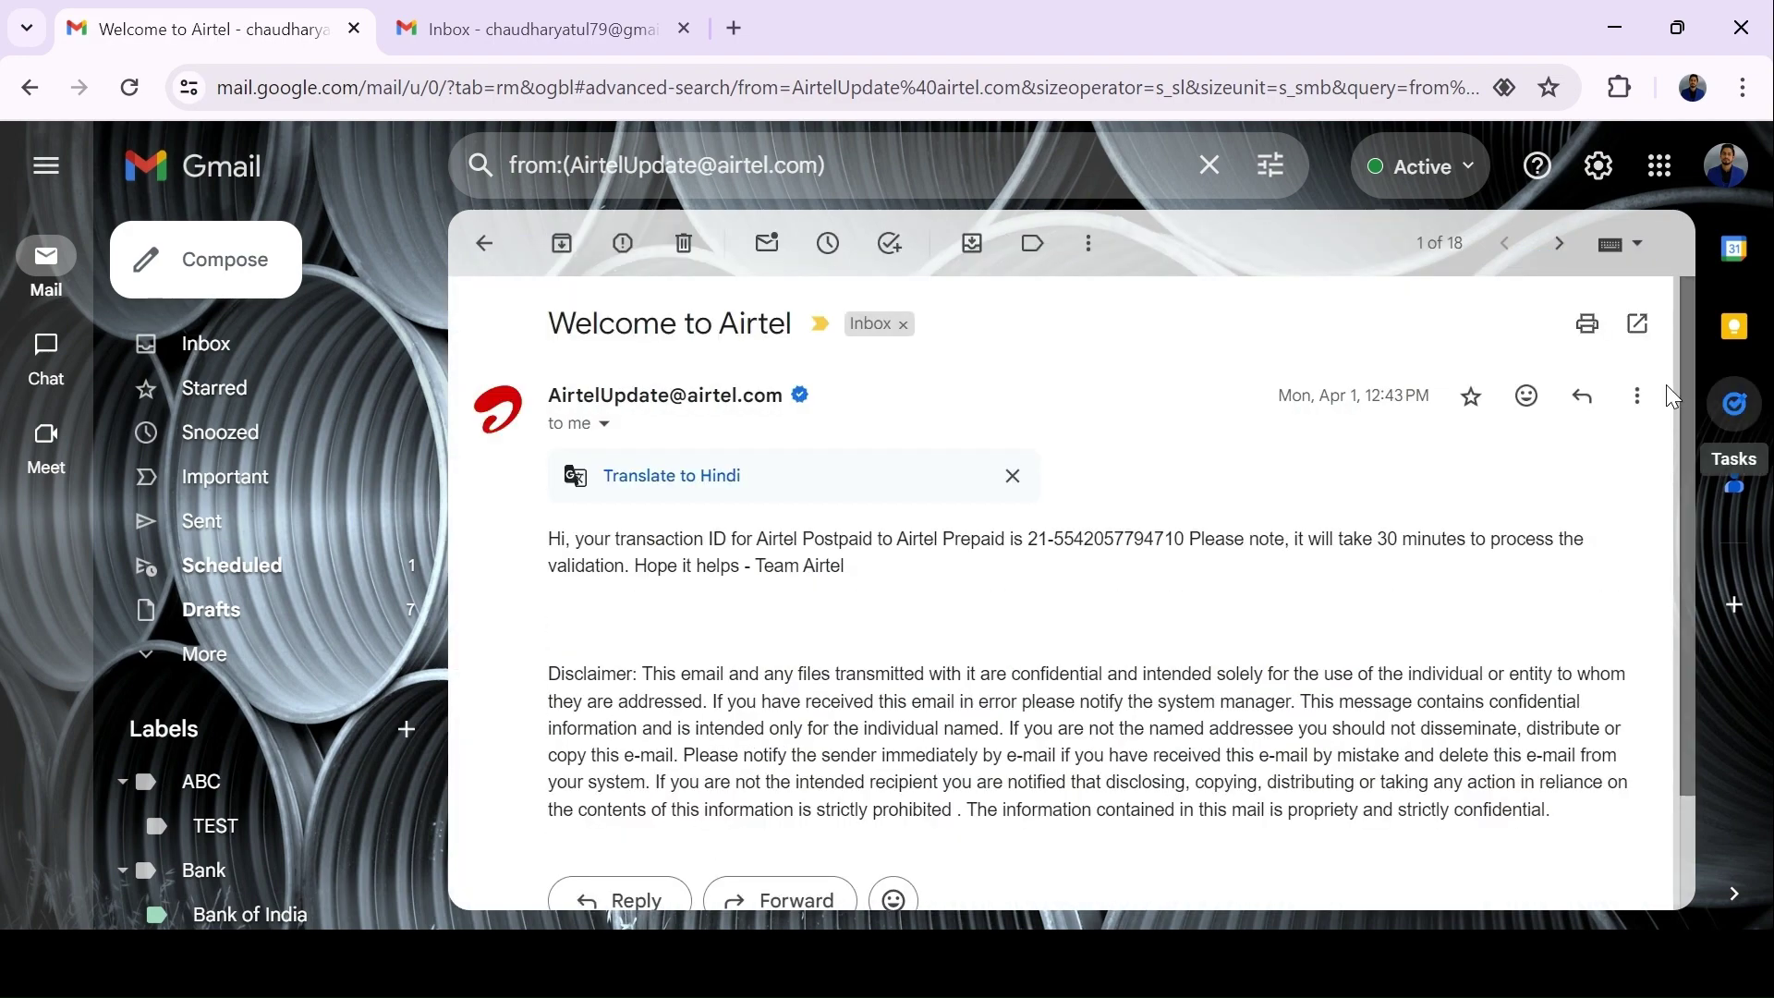
pyautogui.click(1637, 396)
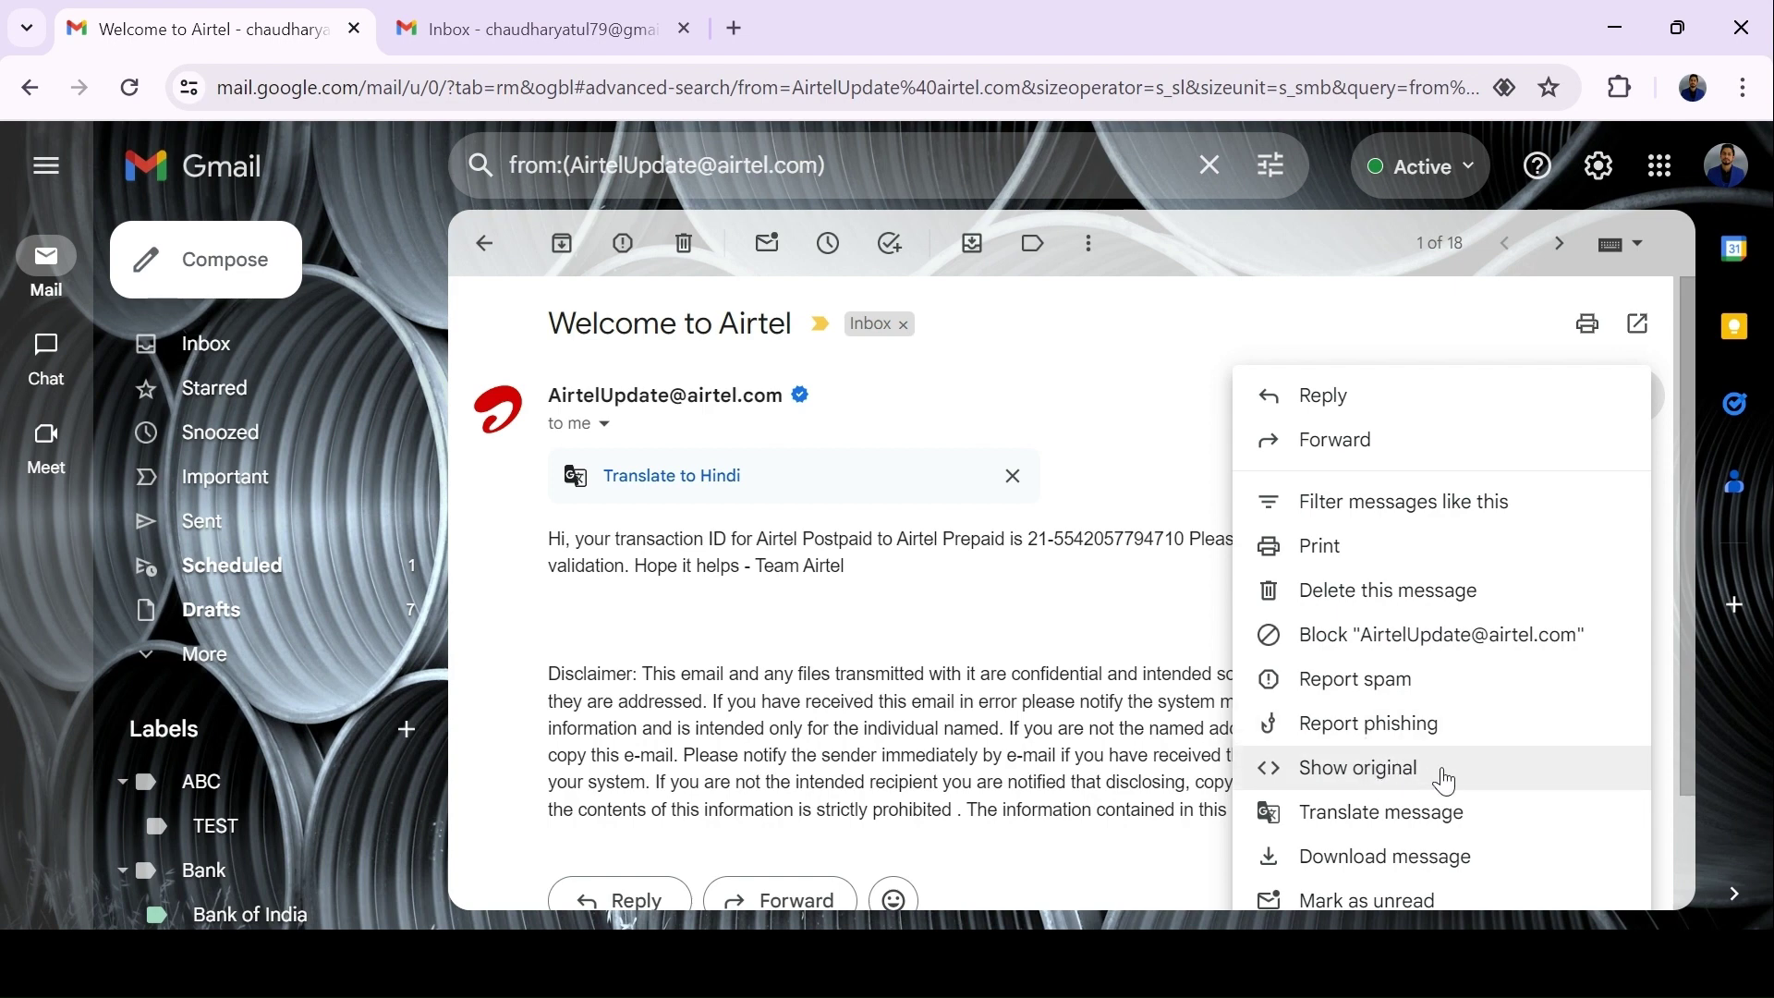
# - Translate the 'Welcome to Airtel' email into Hindi from the message's ⋮ menu
pyautogui.click(1417, 832)
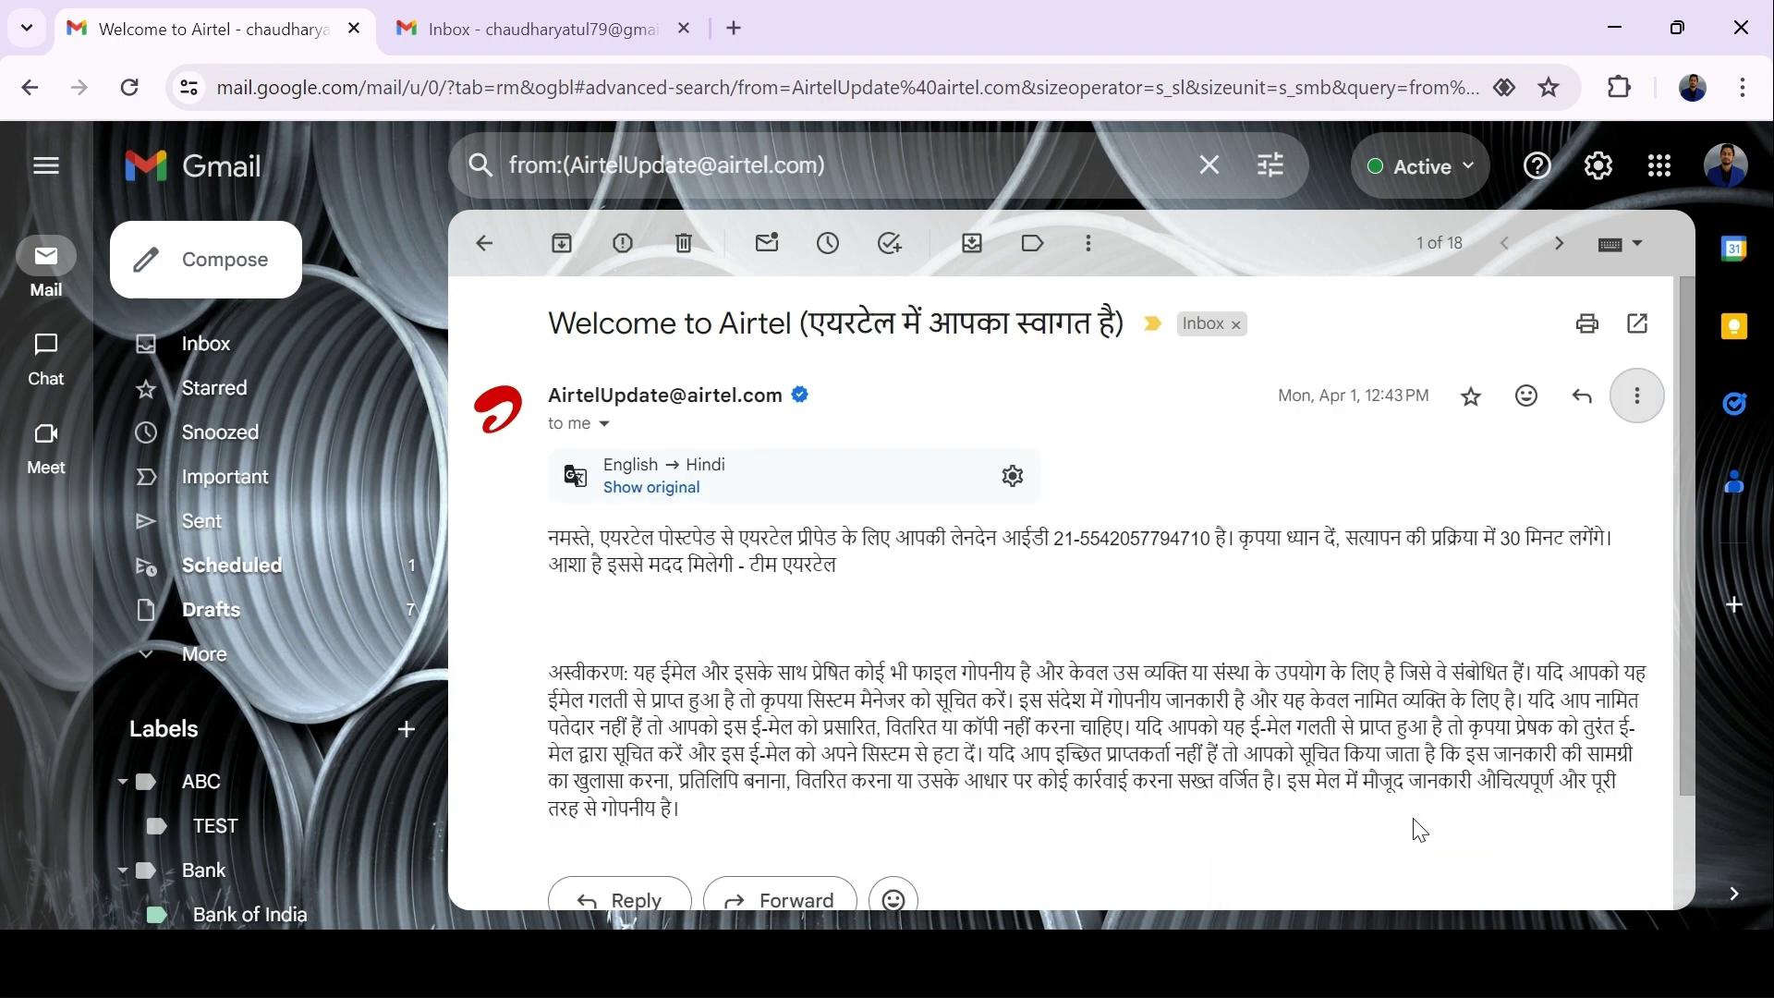
pyautogui.click(1634, 410)
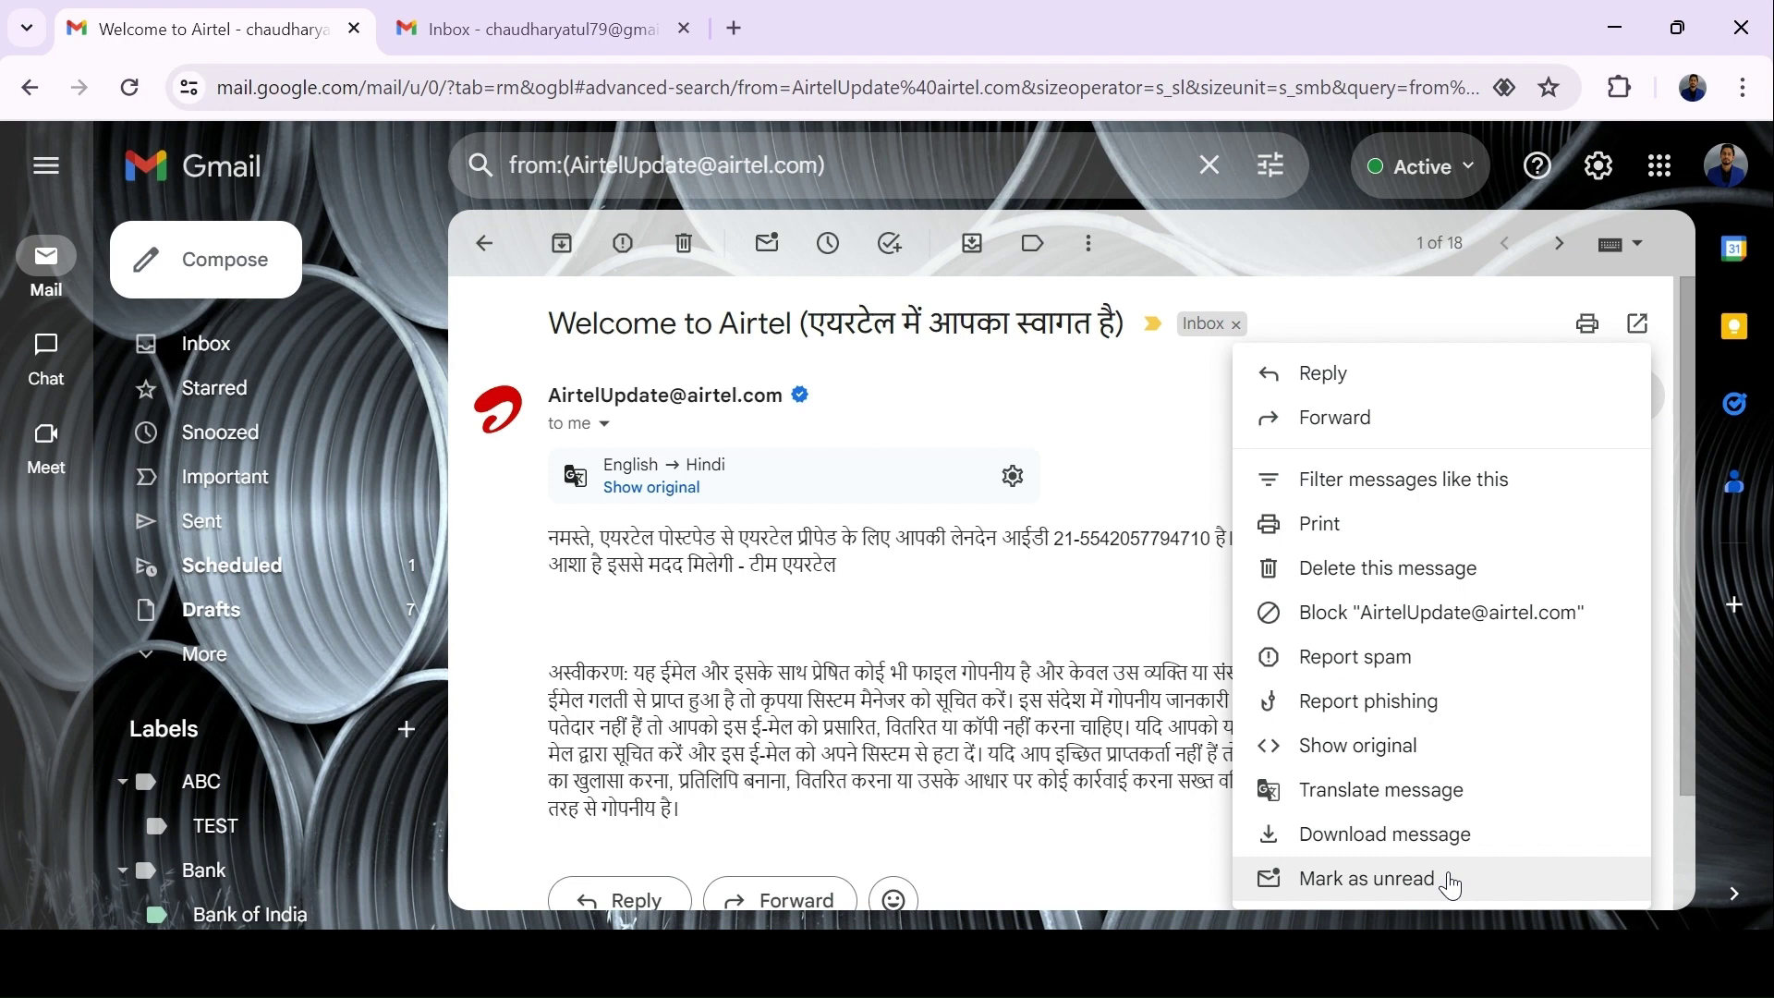
# - Mark the Welcome to Airtel email unread and reopen it, then go back to the Primary inbox
pyautogui.click(1446, 878)
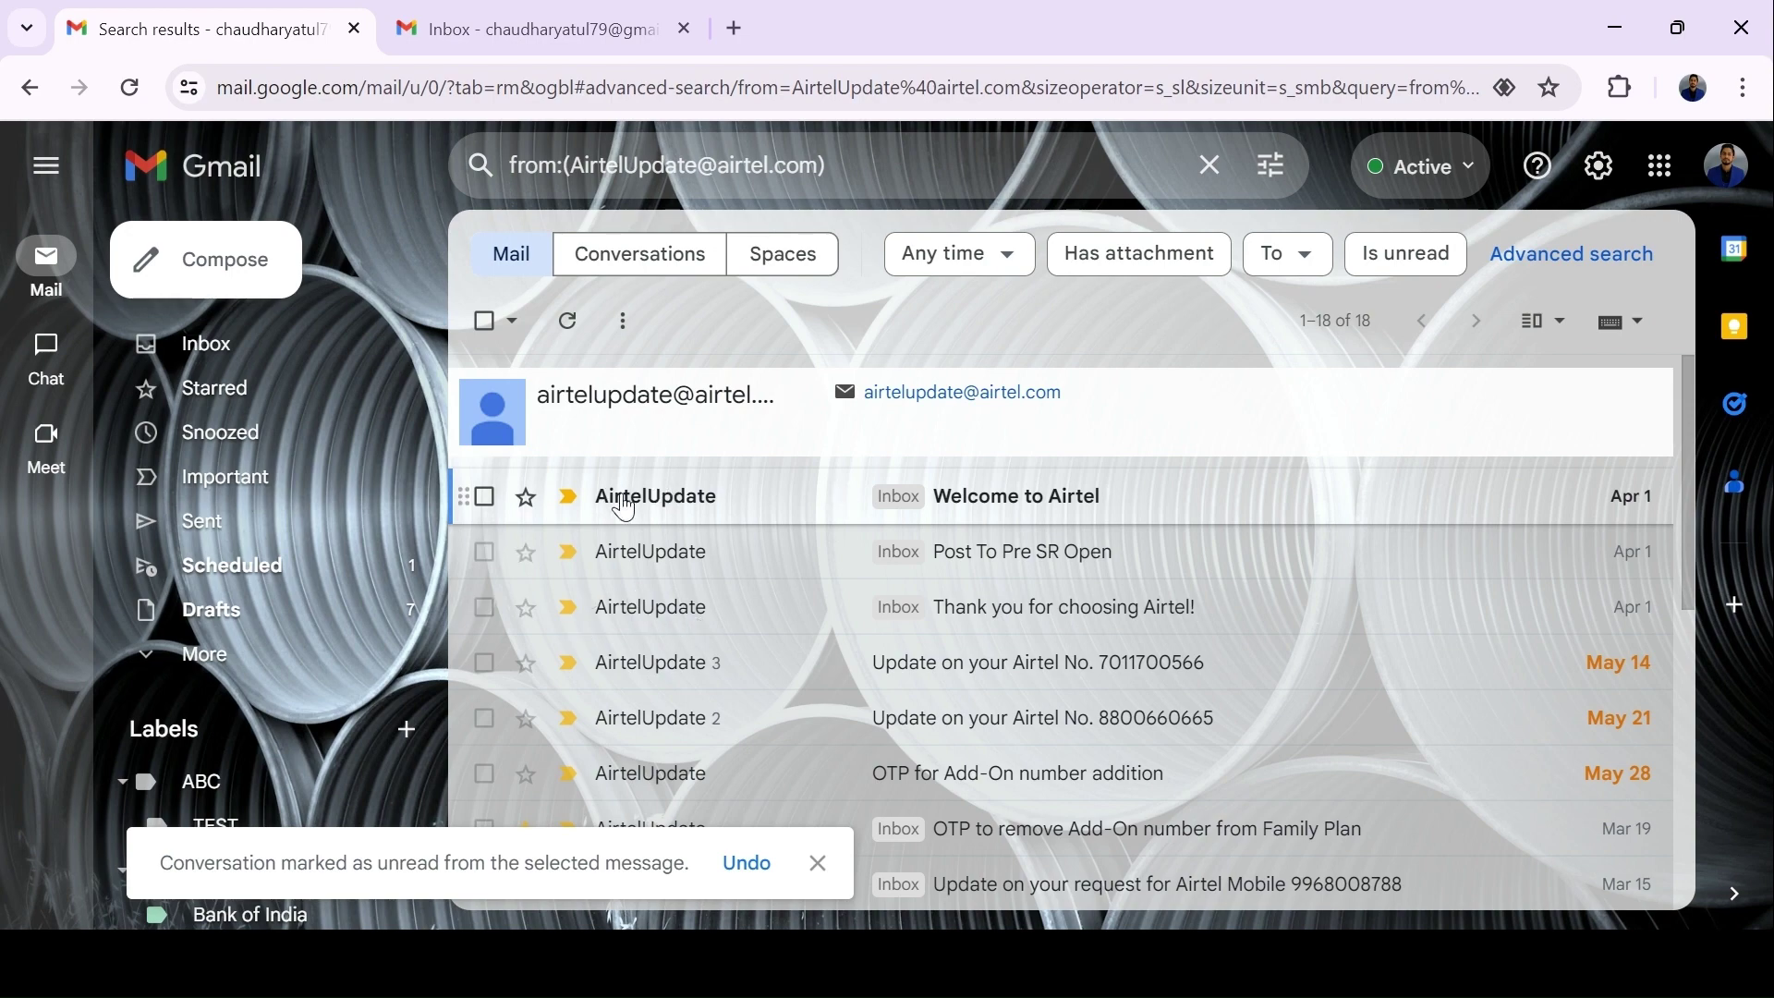
pyautogui.moveTo(1017, 496)
pyautogui.click(1056, 503)
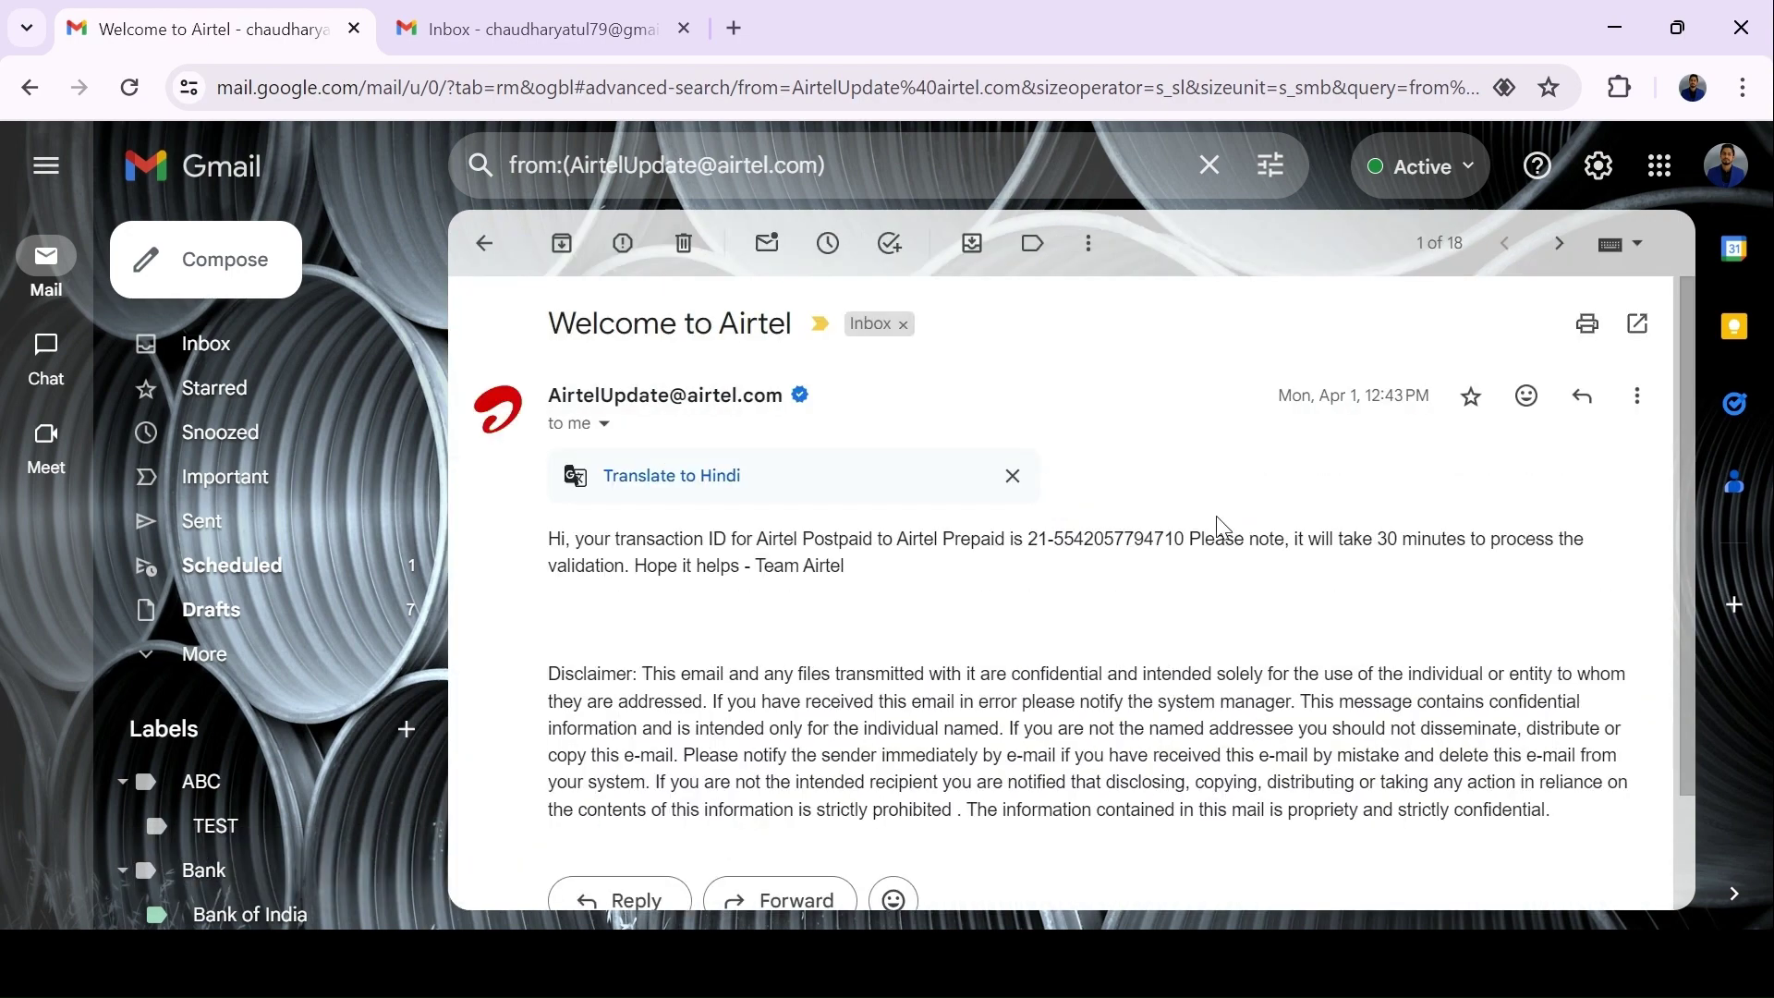
pyautogui.click(1637, 396)
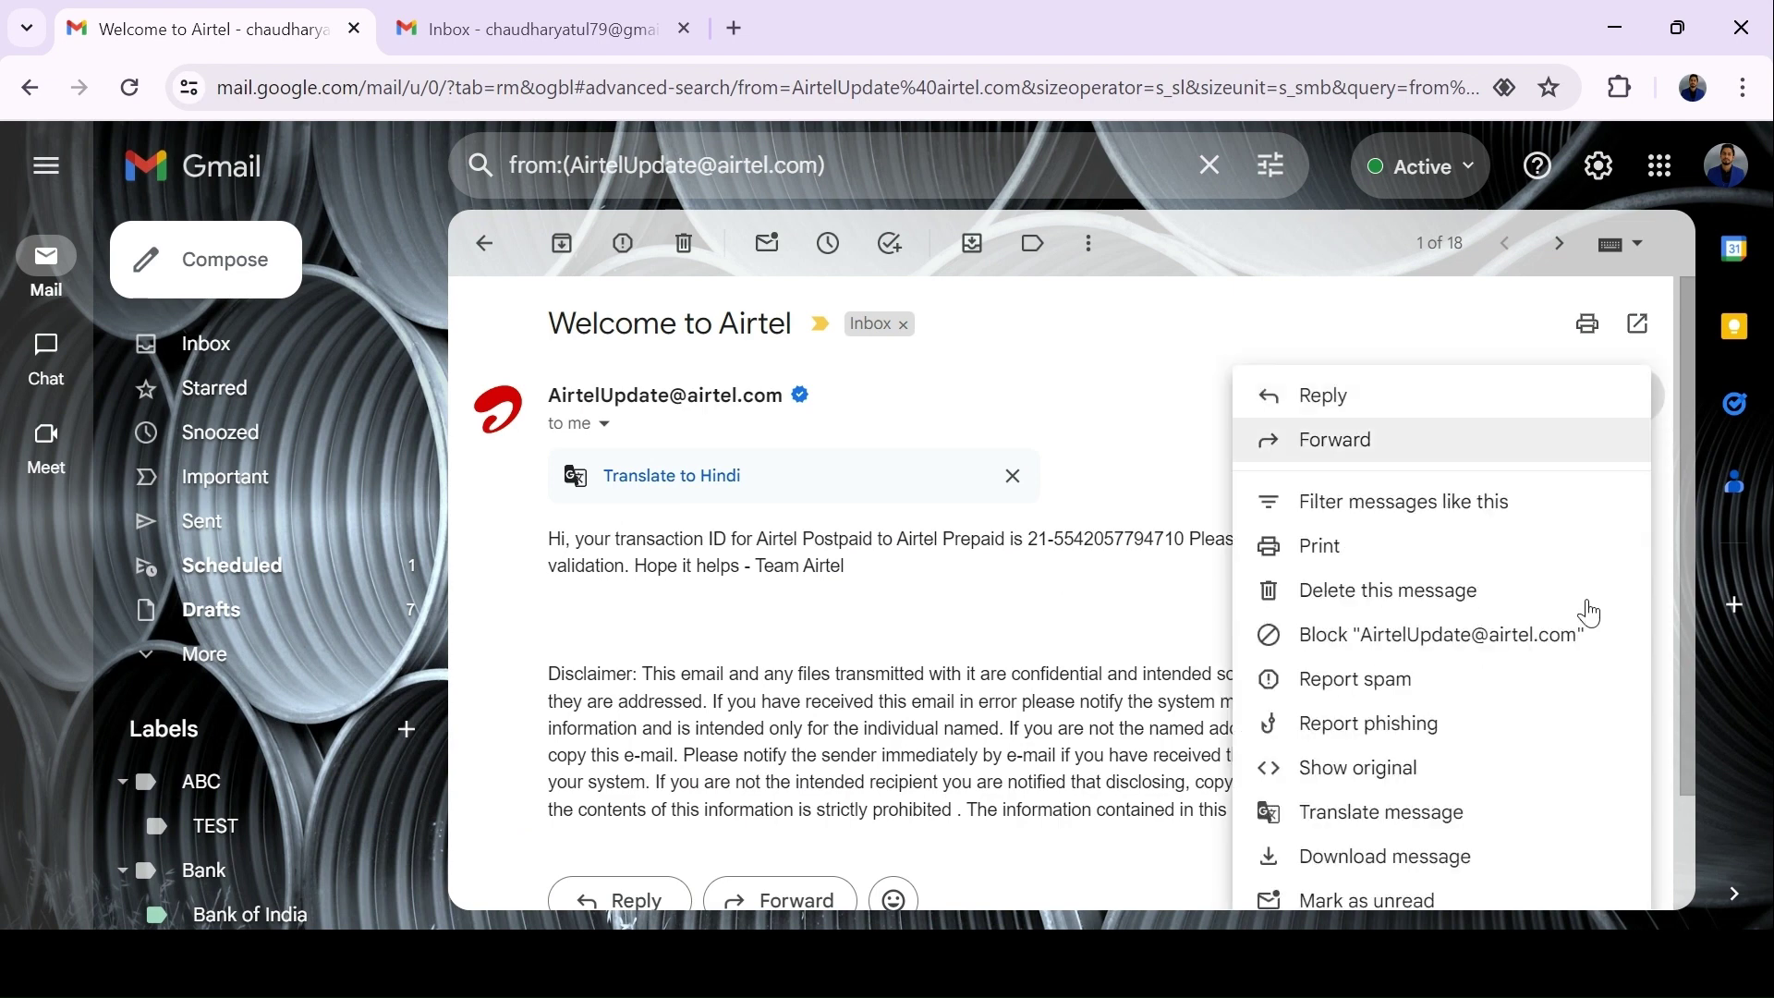
pyautogui.click(1192, 316)
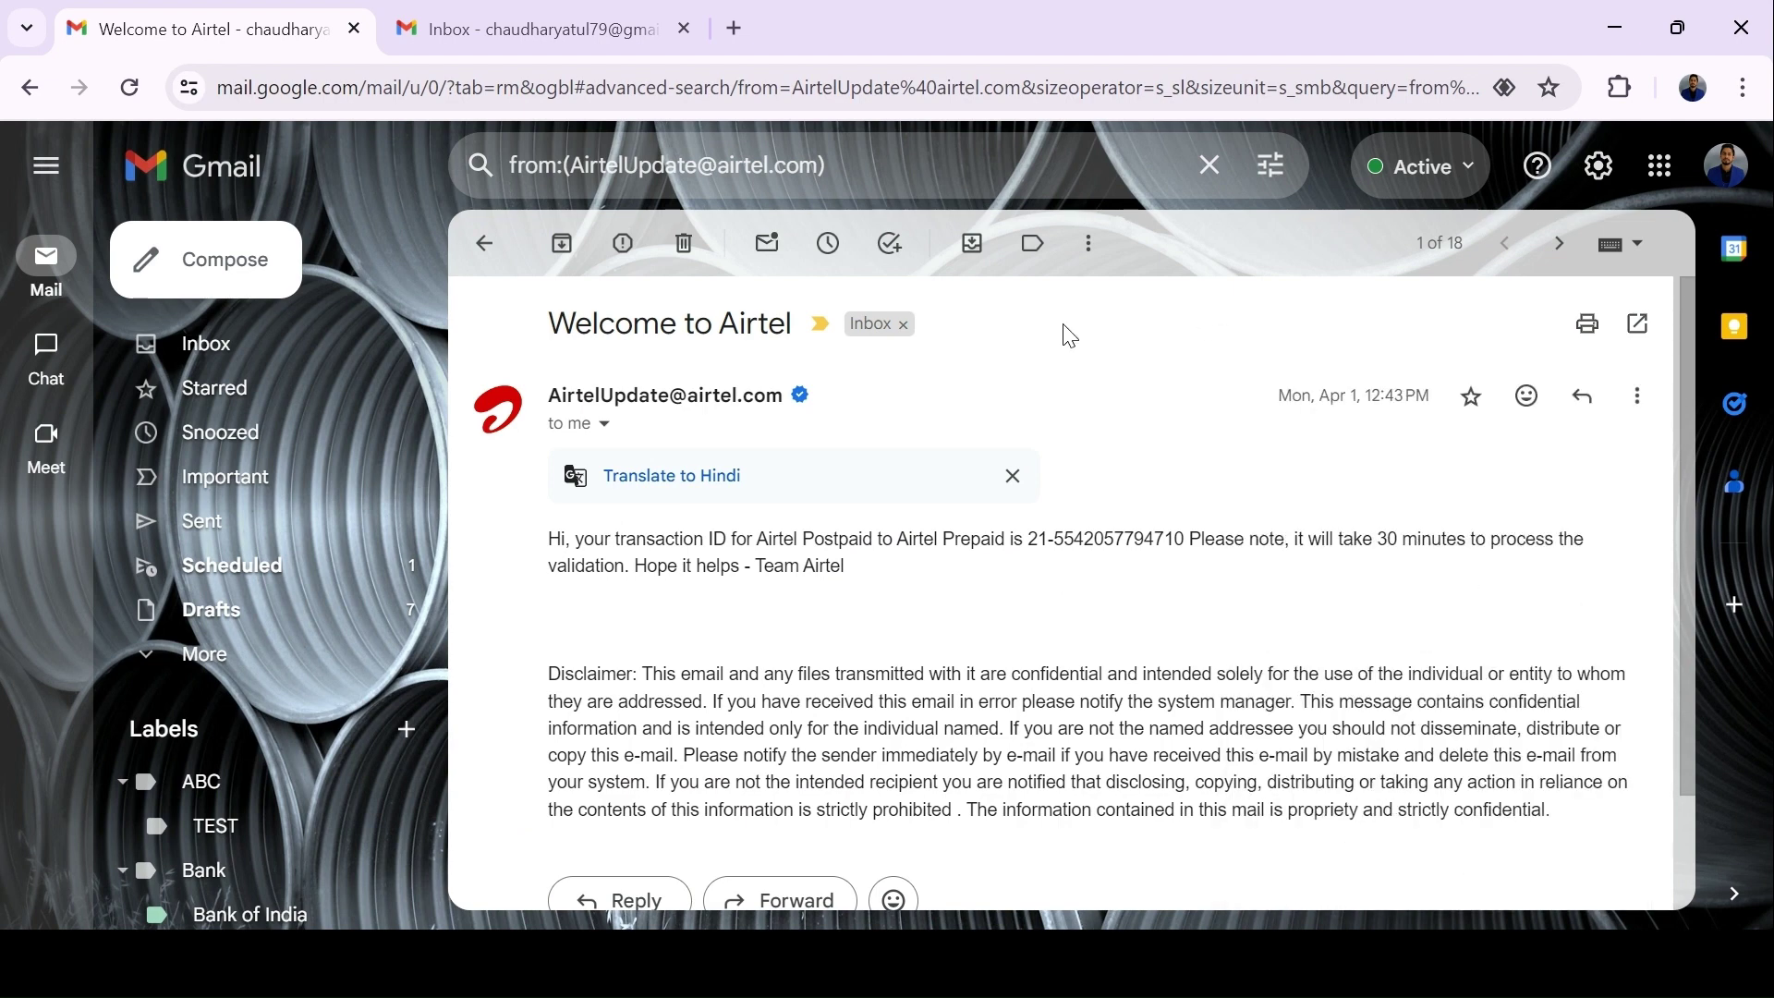
pyautogui.click(482, 243)
pyautogui.click(208, 345)
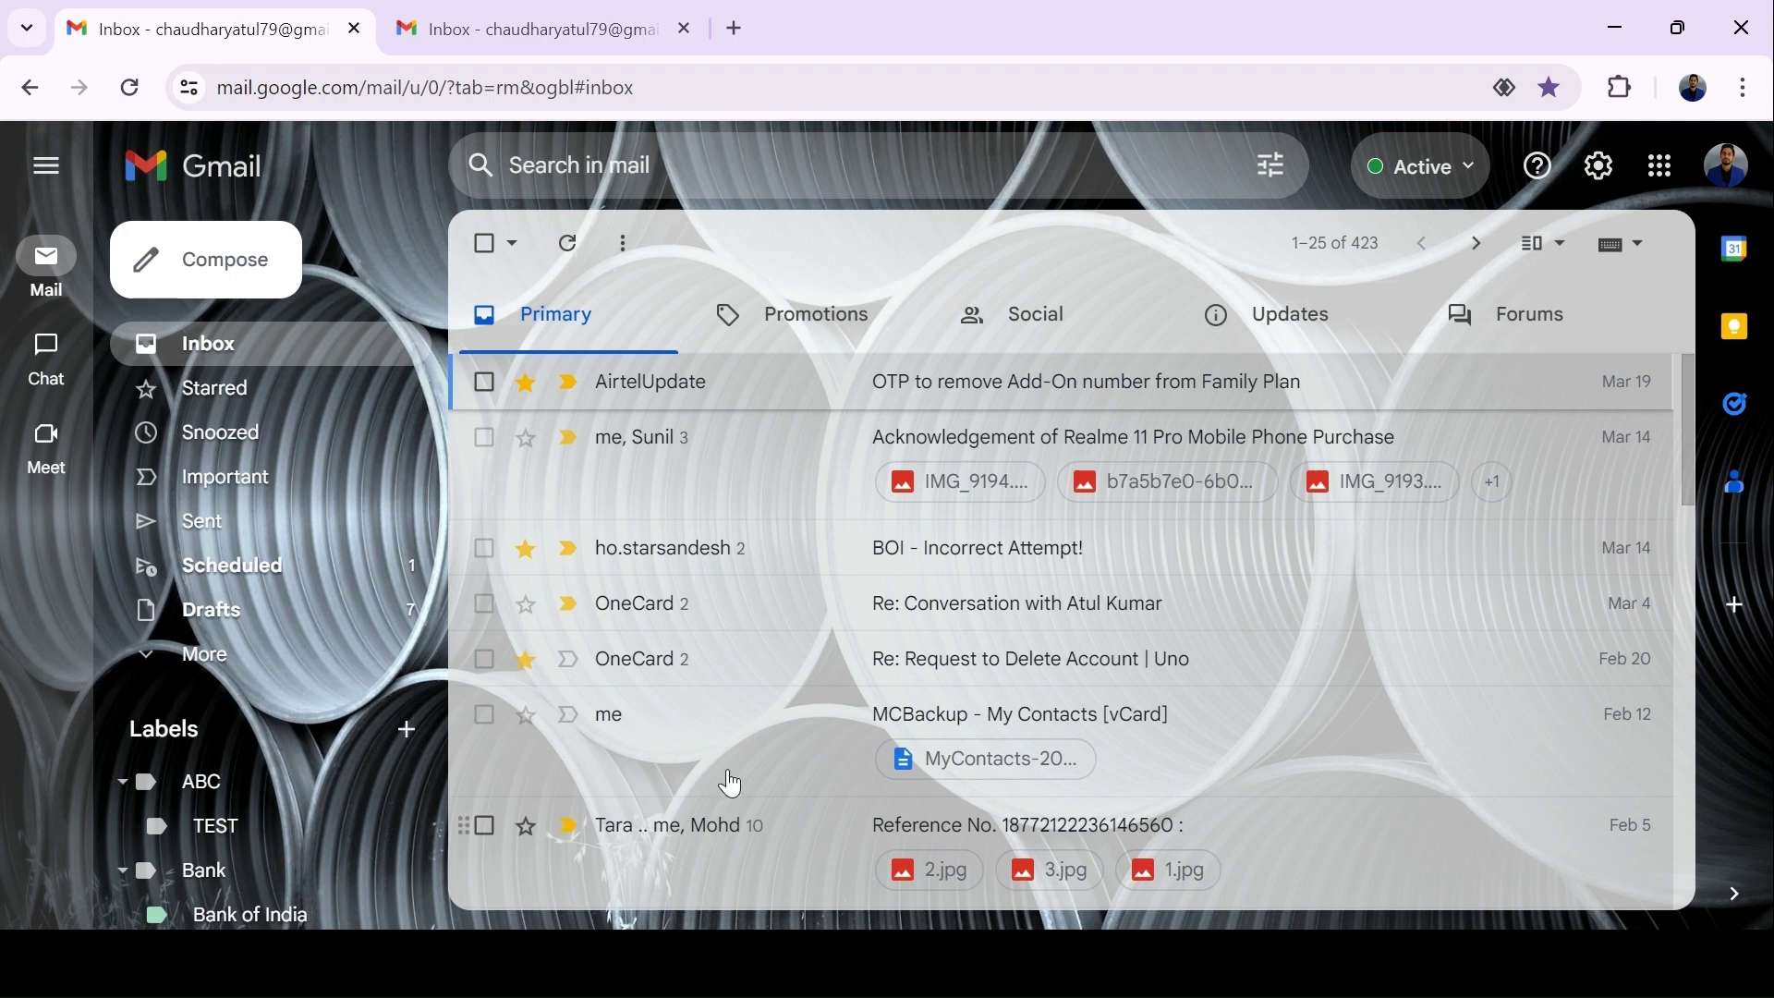
pyautogui.click(323, 407)
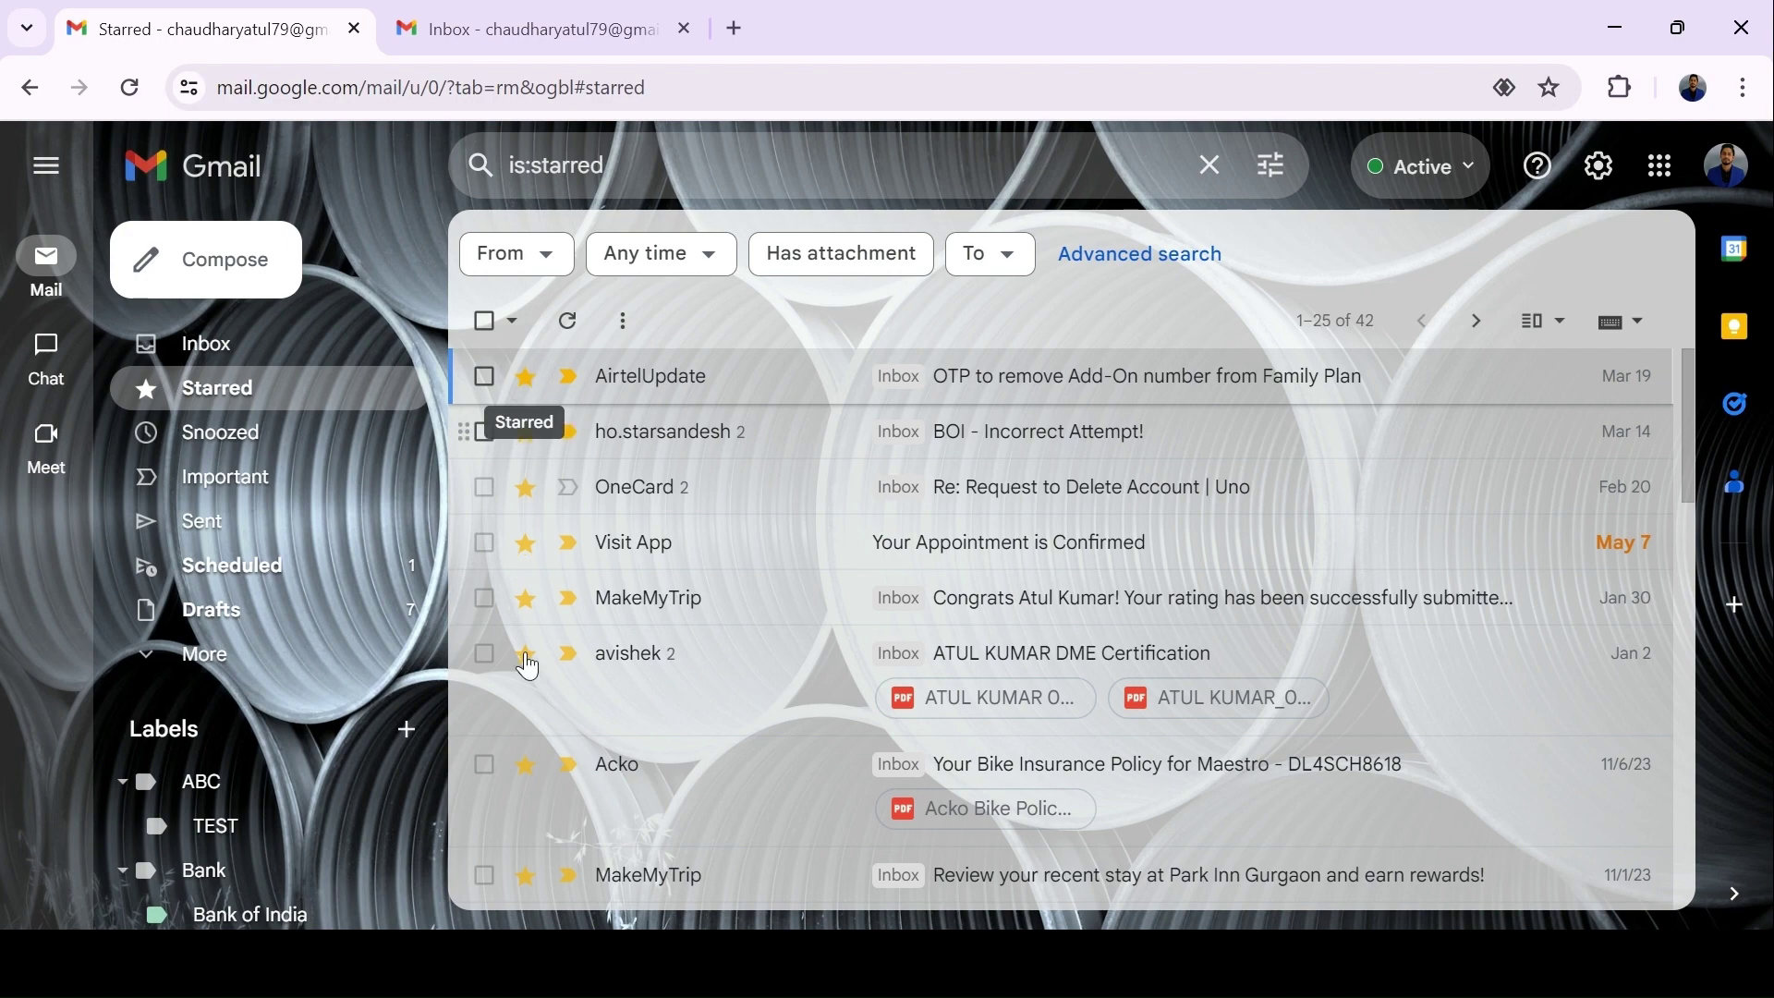
pyautogui.click(224, 349)
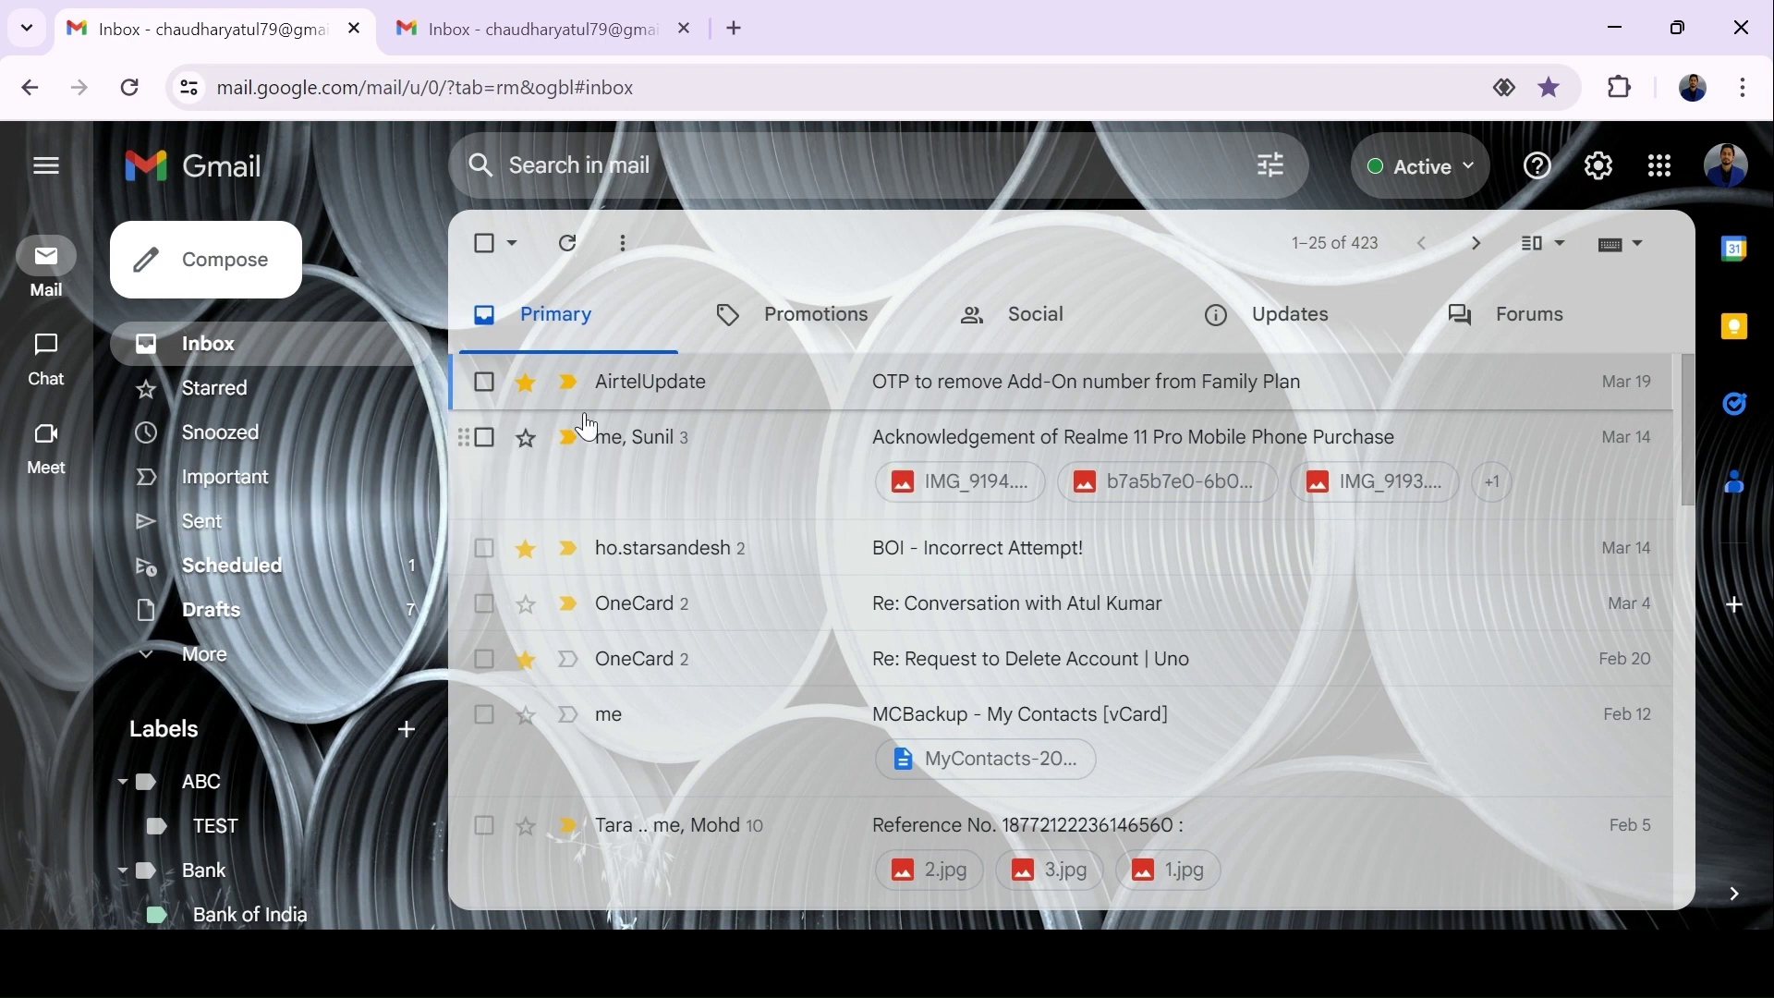
pyautogui.click(229, 435)
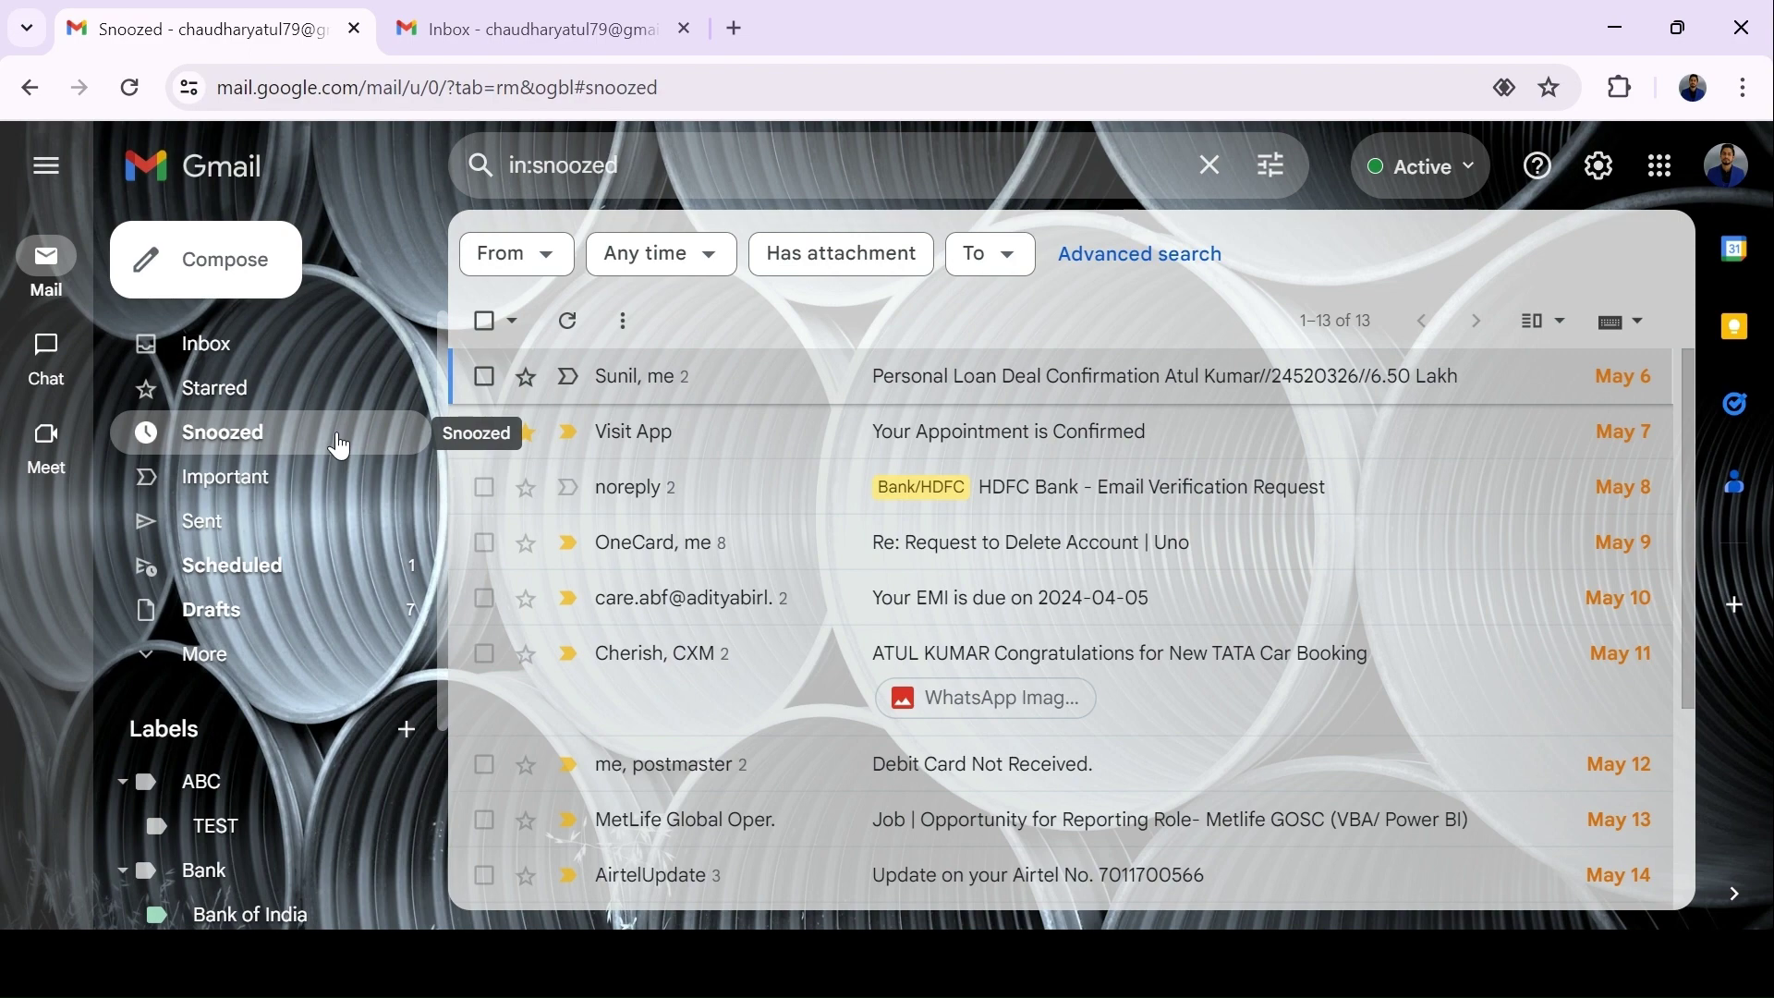
pyautogui.click(252, 350)
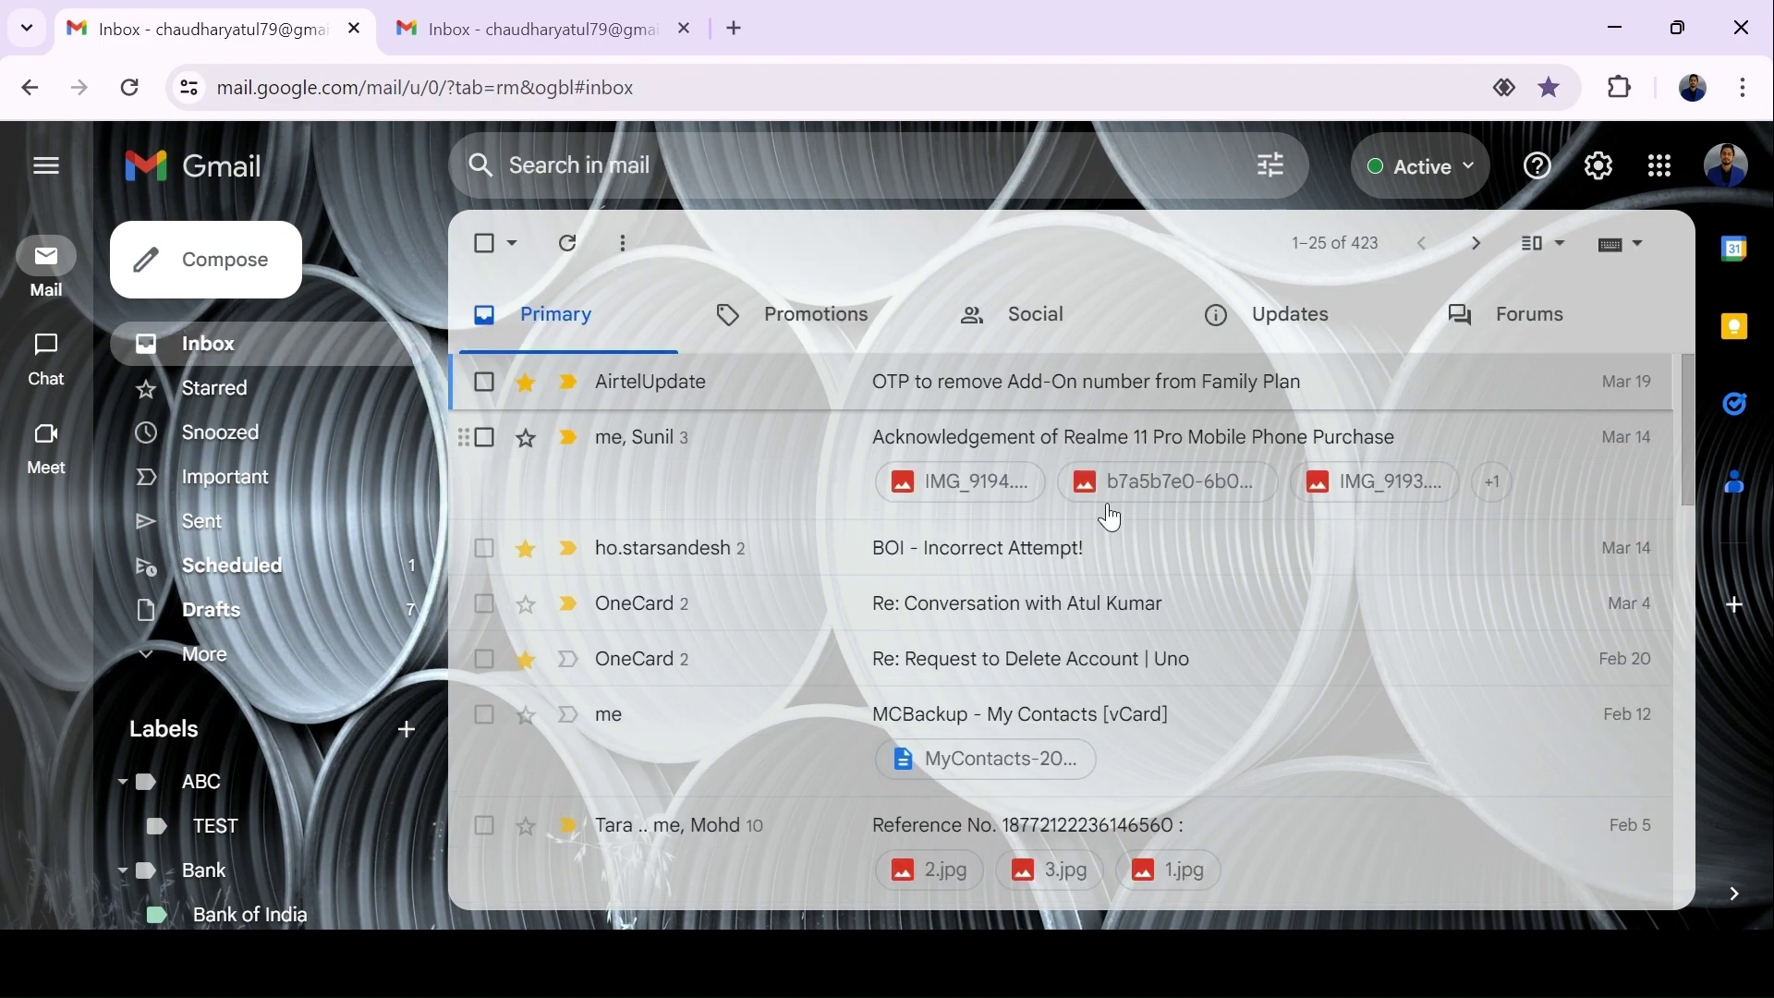
# - Snooze the Airtel 'OTP to remove Add-On number from Family Plan' email until May 24, 2024, 8:00 AM
pyautogui.click(1178, 380)
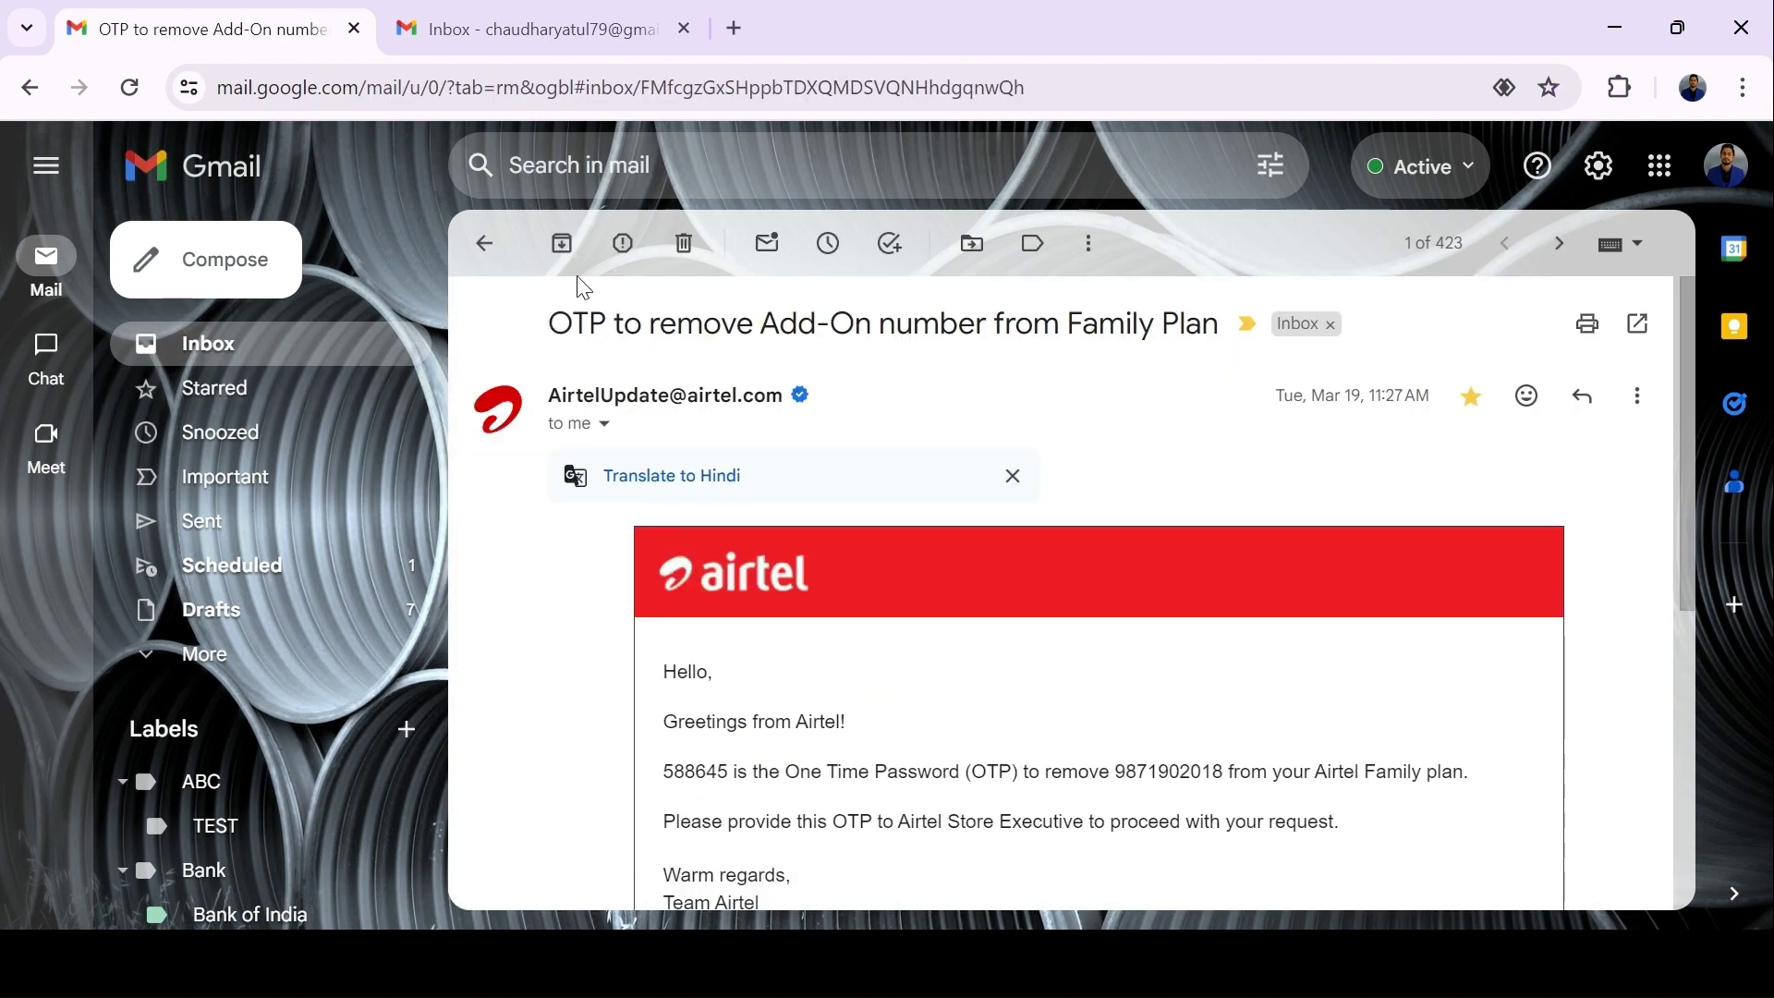
pyautogui.click(830, 246)
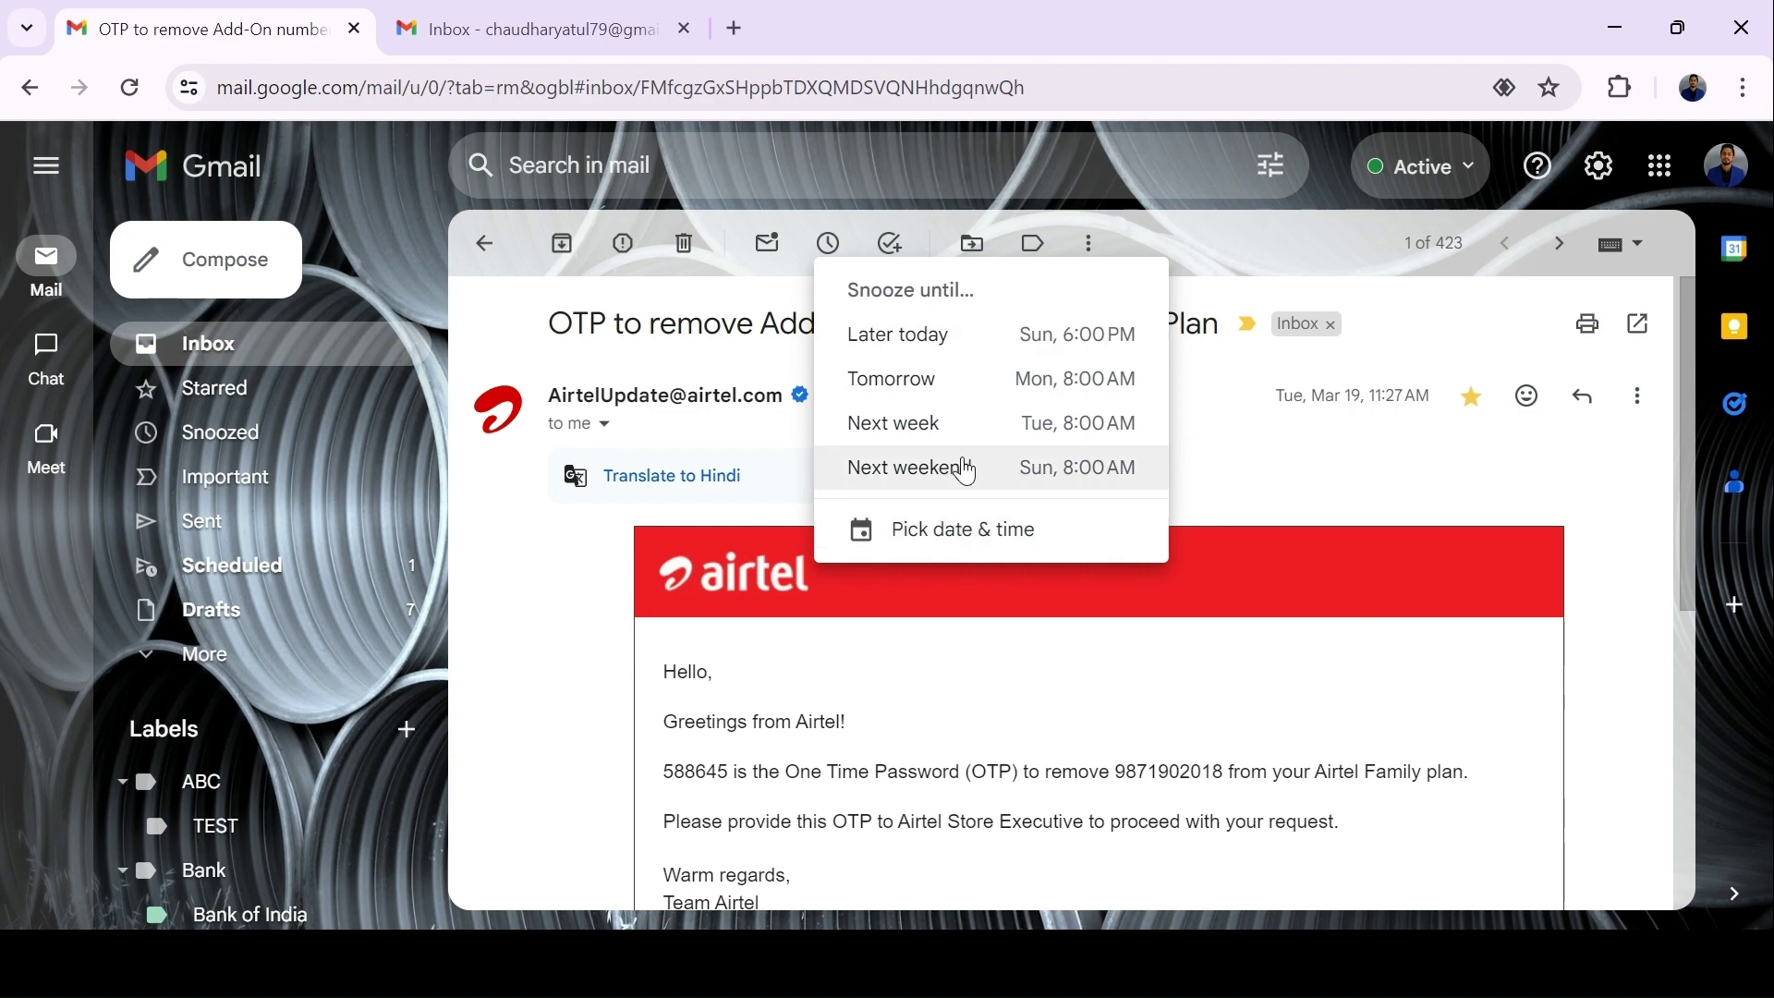
pyautogui.click(957, 527)
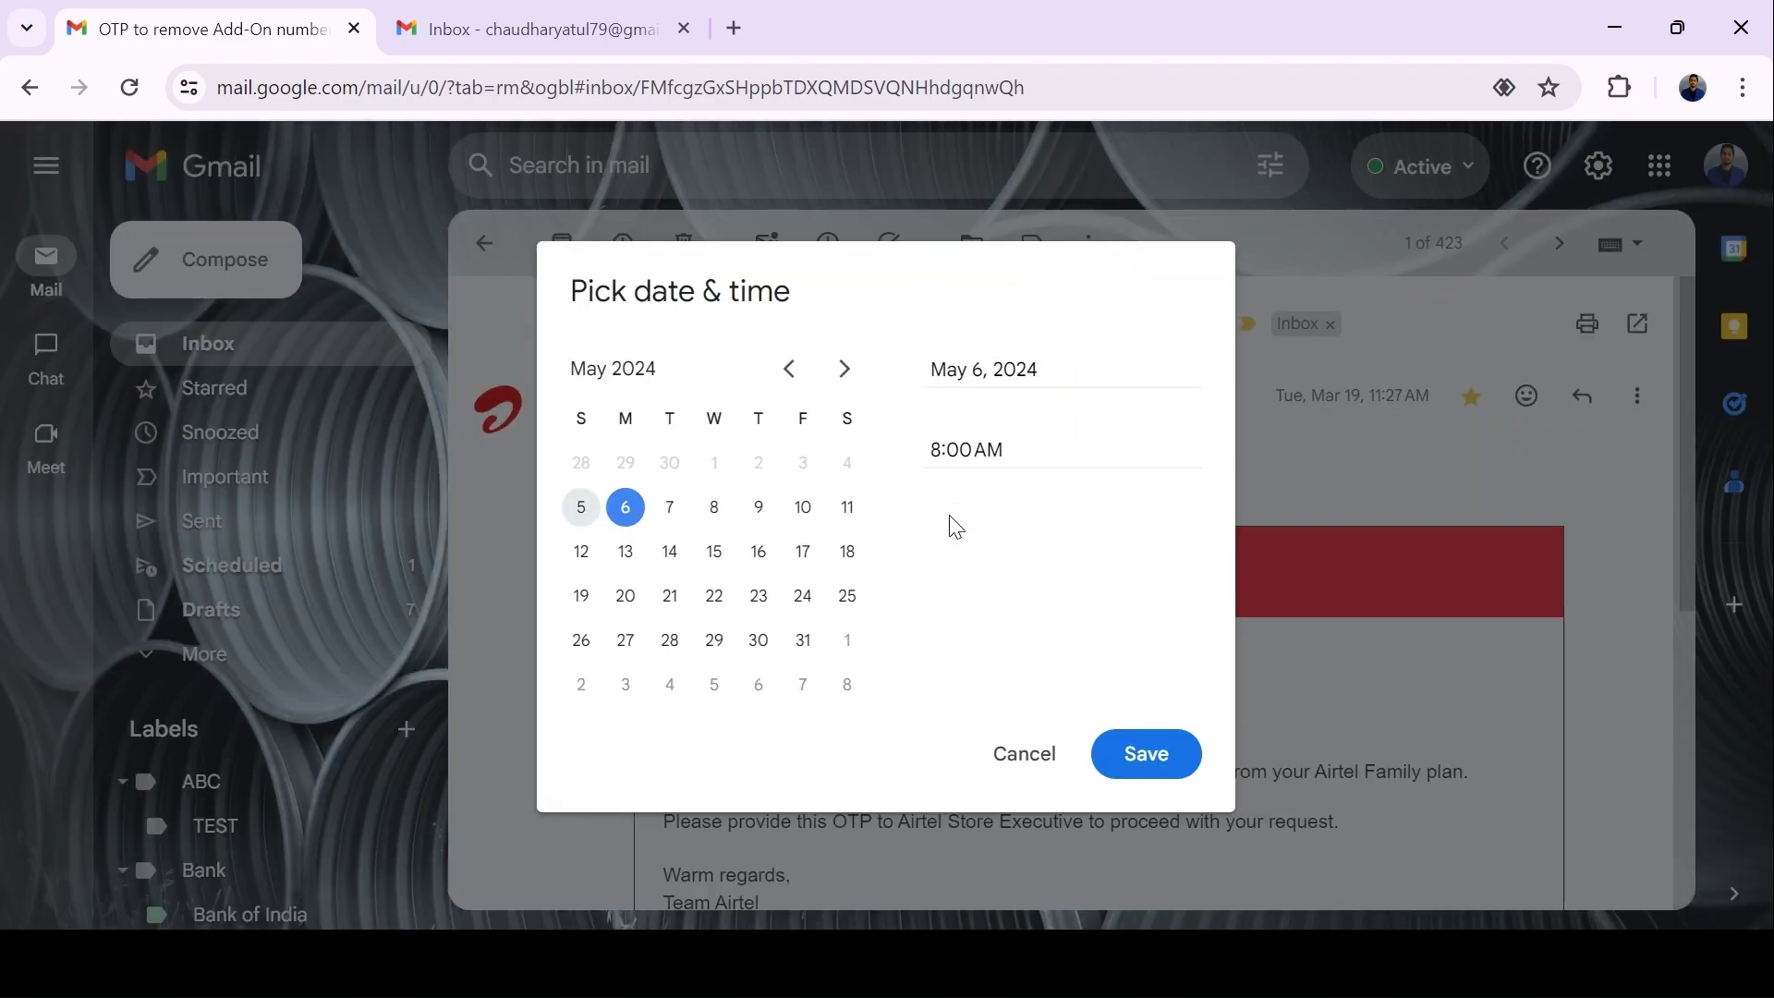
pyautogui.click(803, 596)
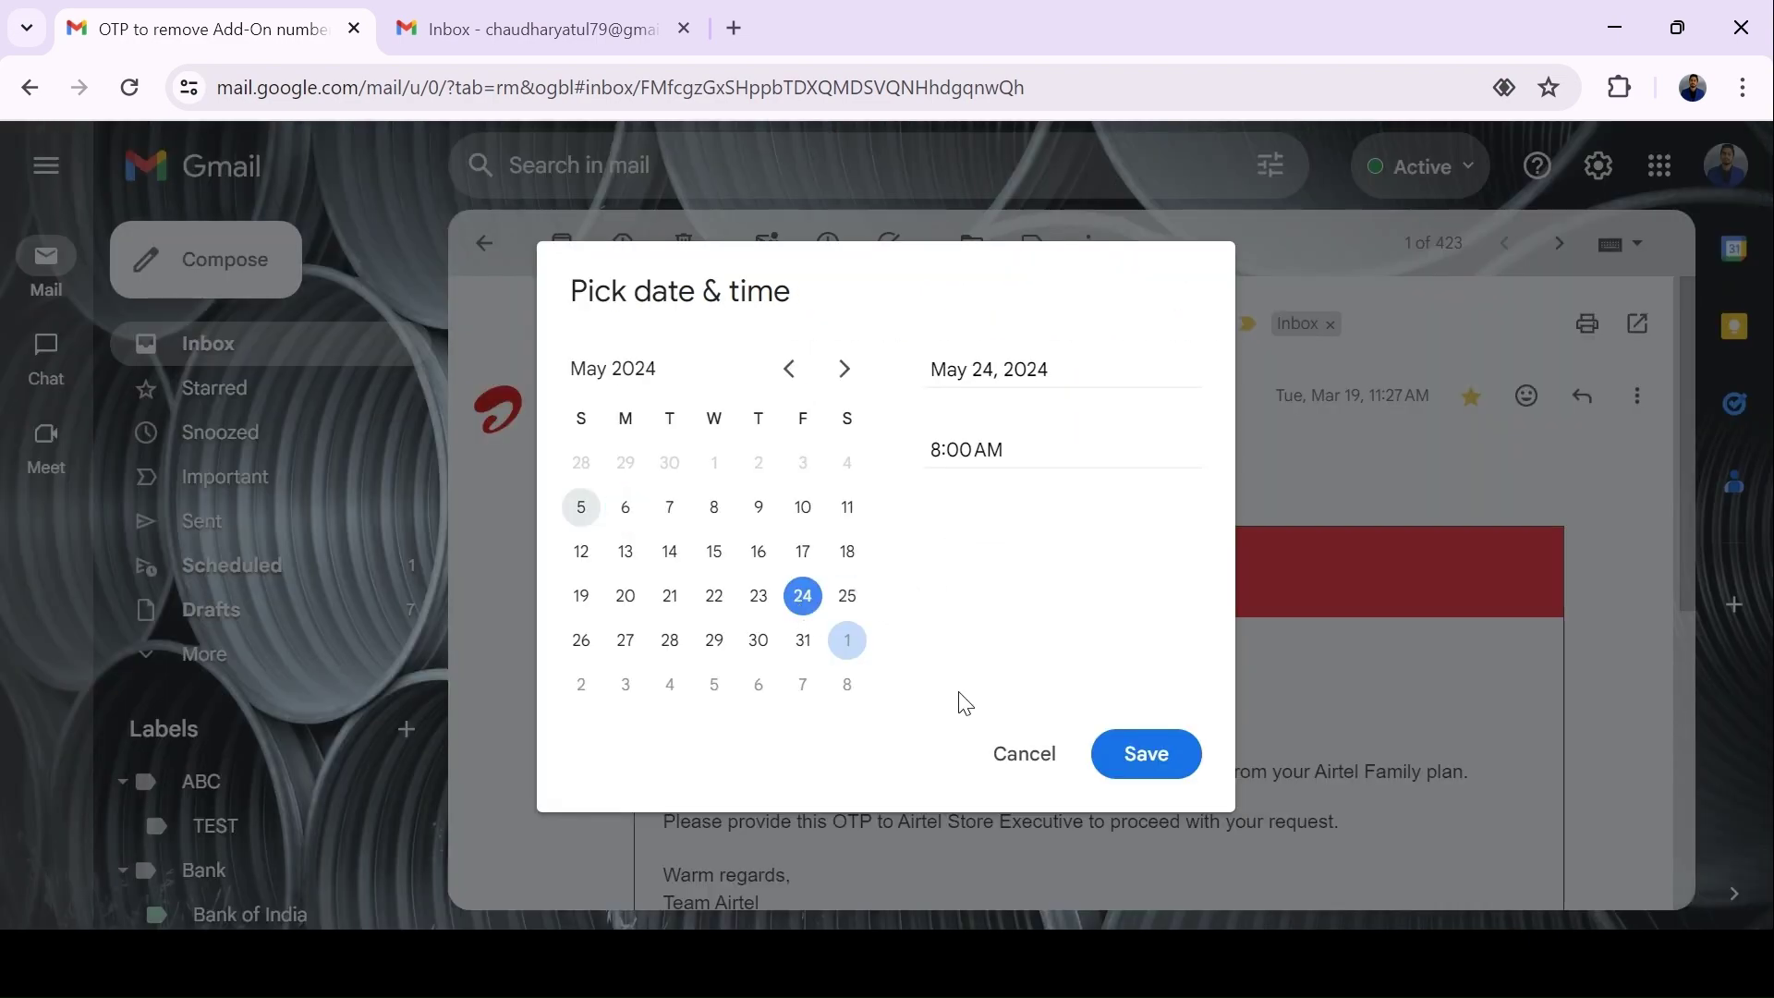
pyautogui.click(1145, 753)
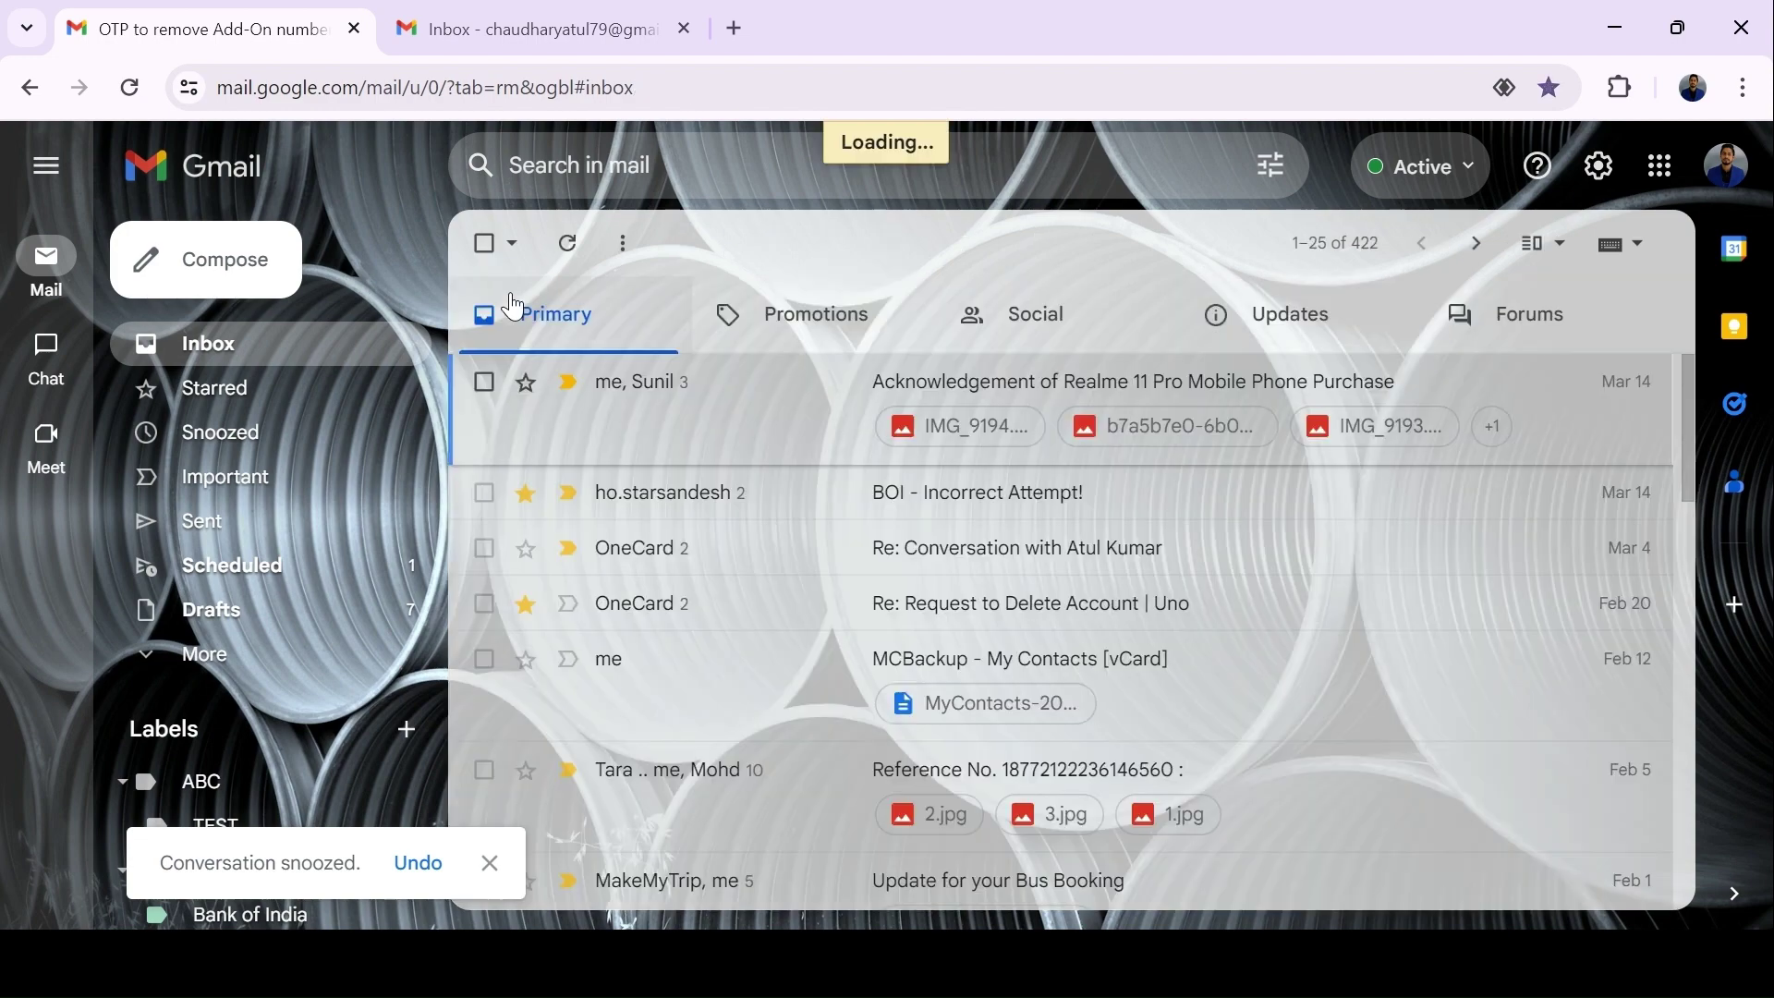
pyautogui.click(484, 243)
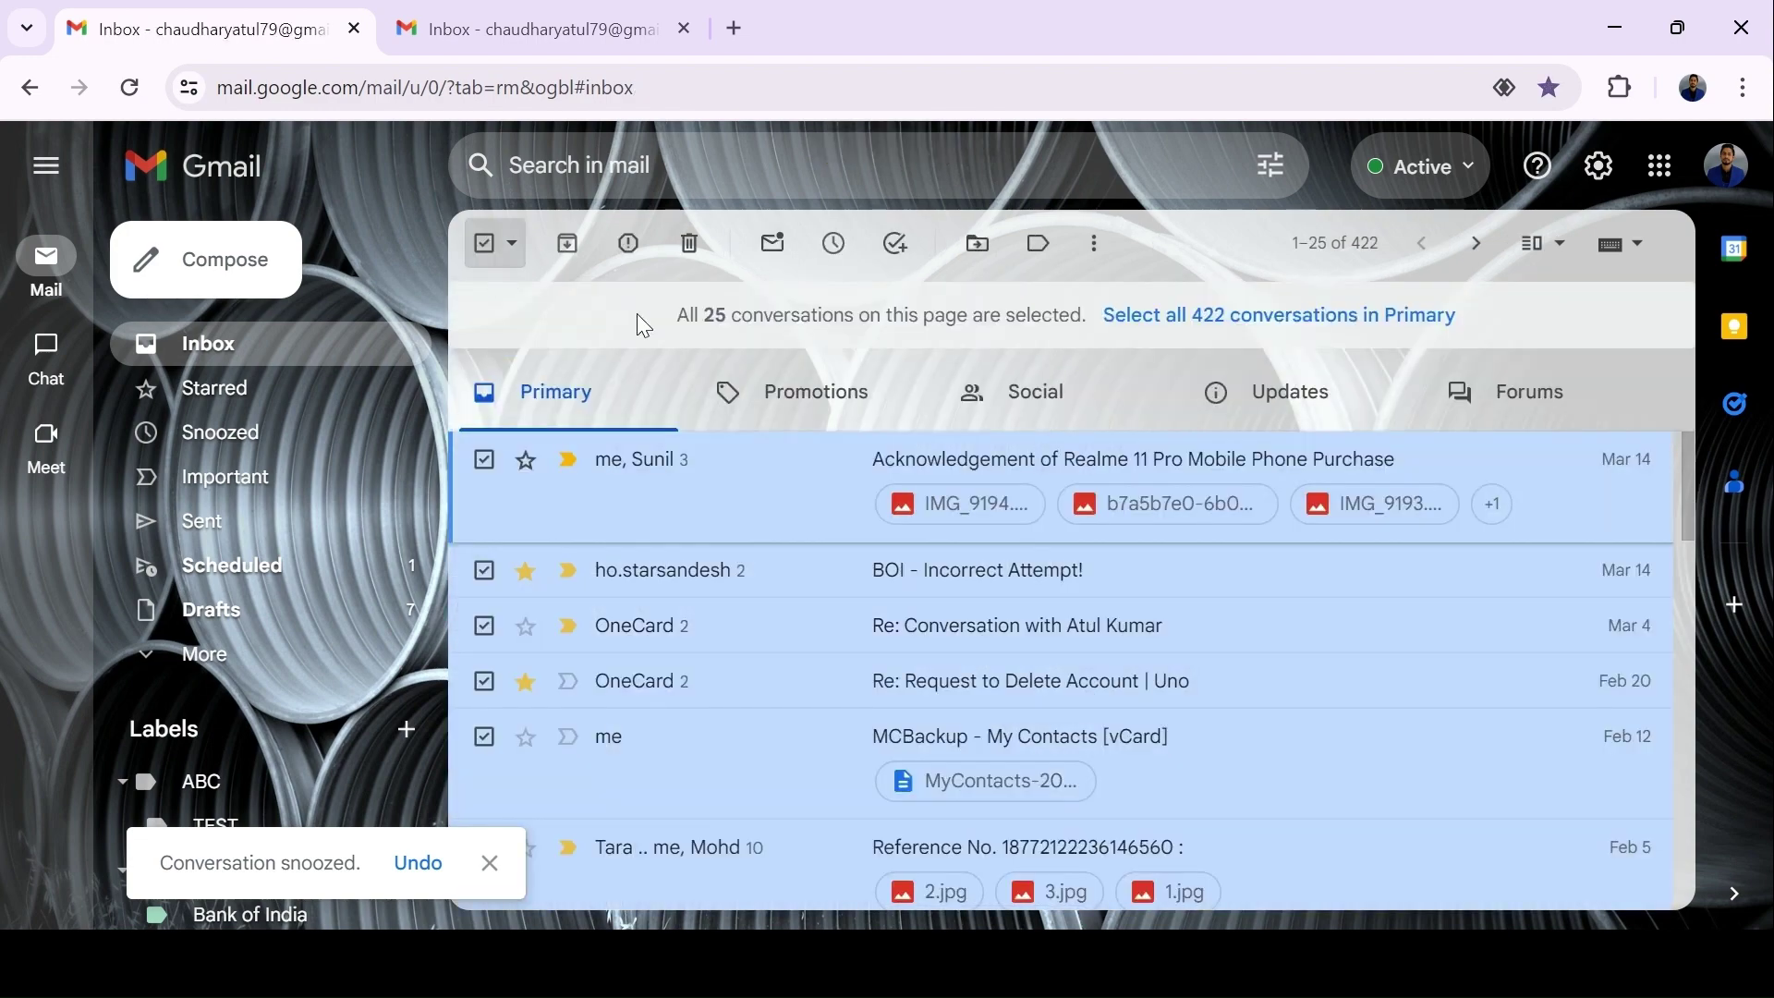
pyautogui.click(484, 243)
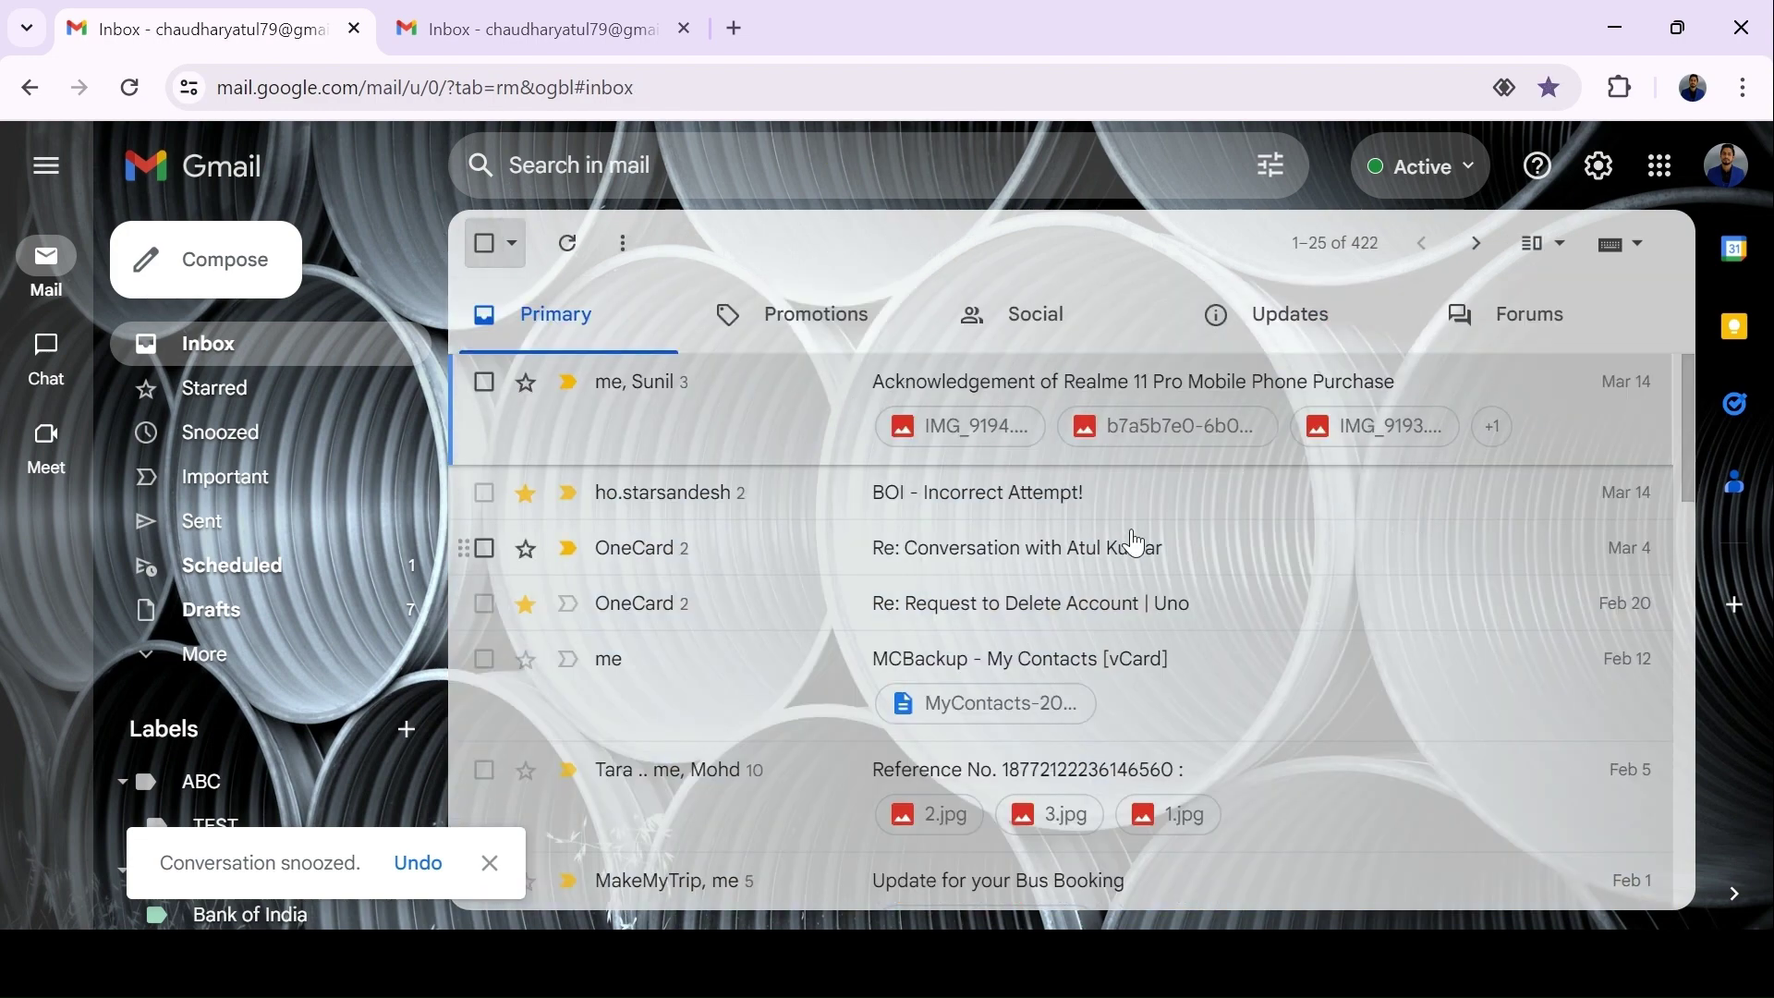
# - Look through the Sent and Scheduled folders, ending in Drafts with its seven saved drafts
pyautogui.moveTo(1686, 485); pyautogui.dragTo(1687, 539)
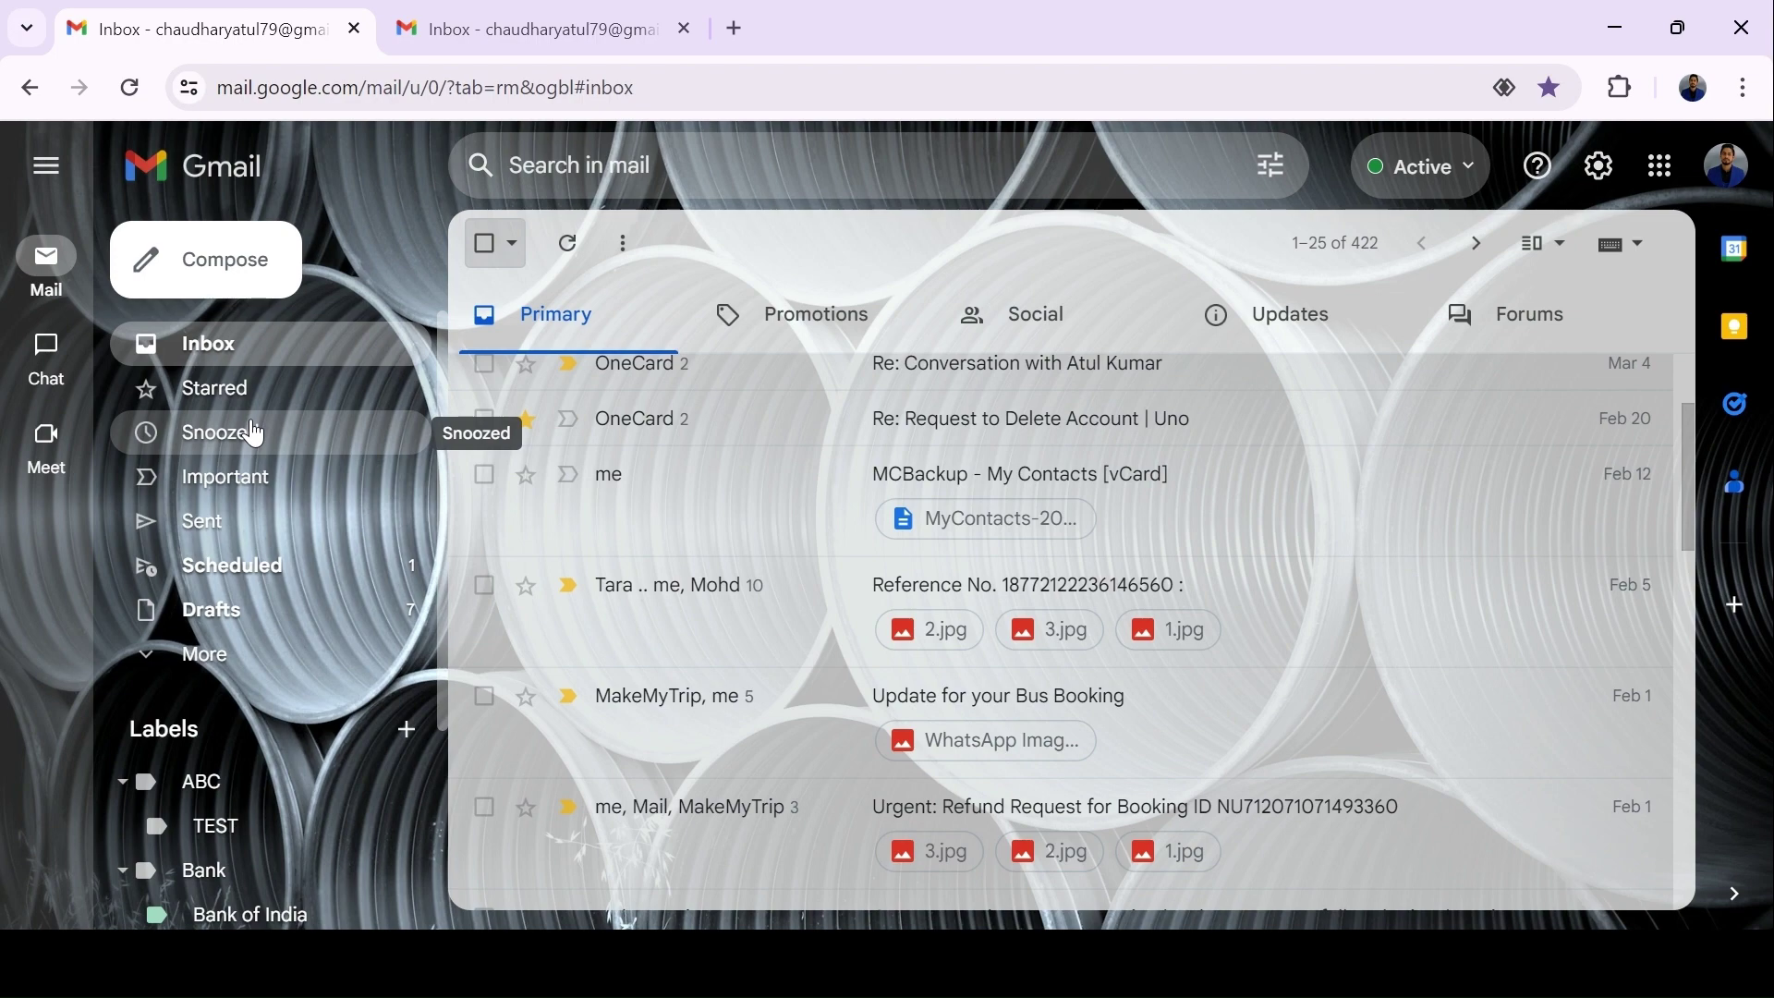
pyautogui.click(234, 527)
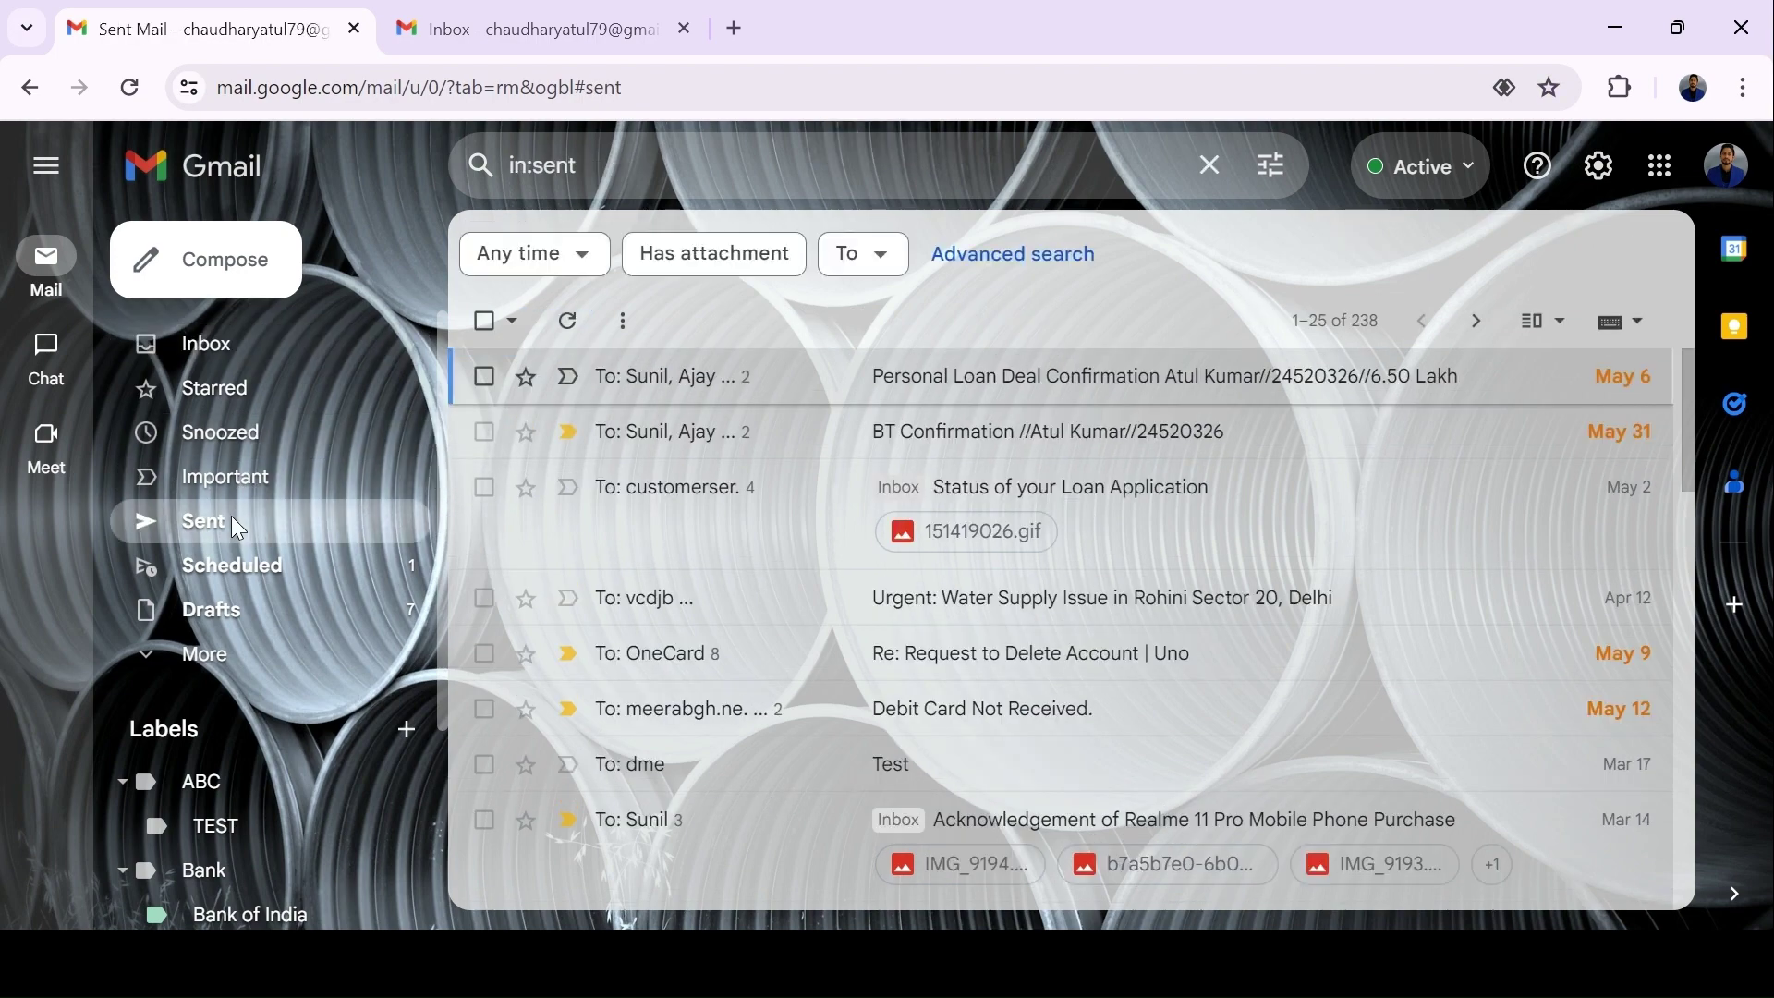
pyautogui.moveTo(1054, 431)
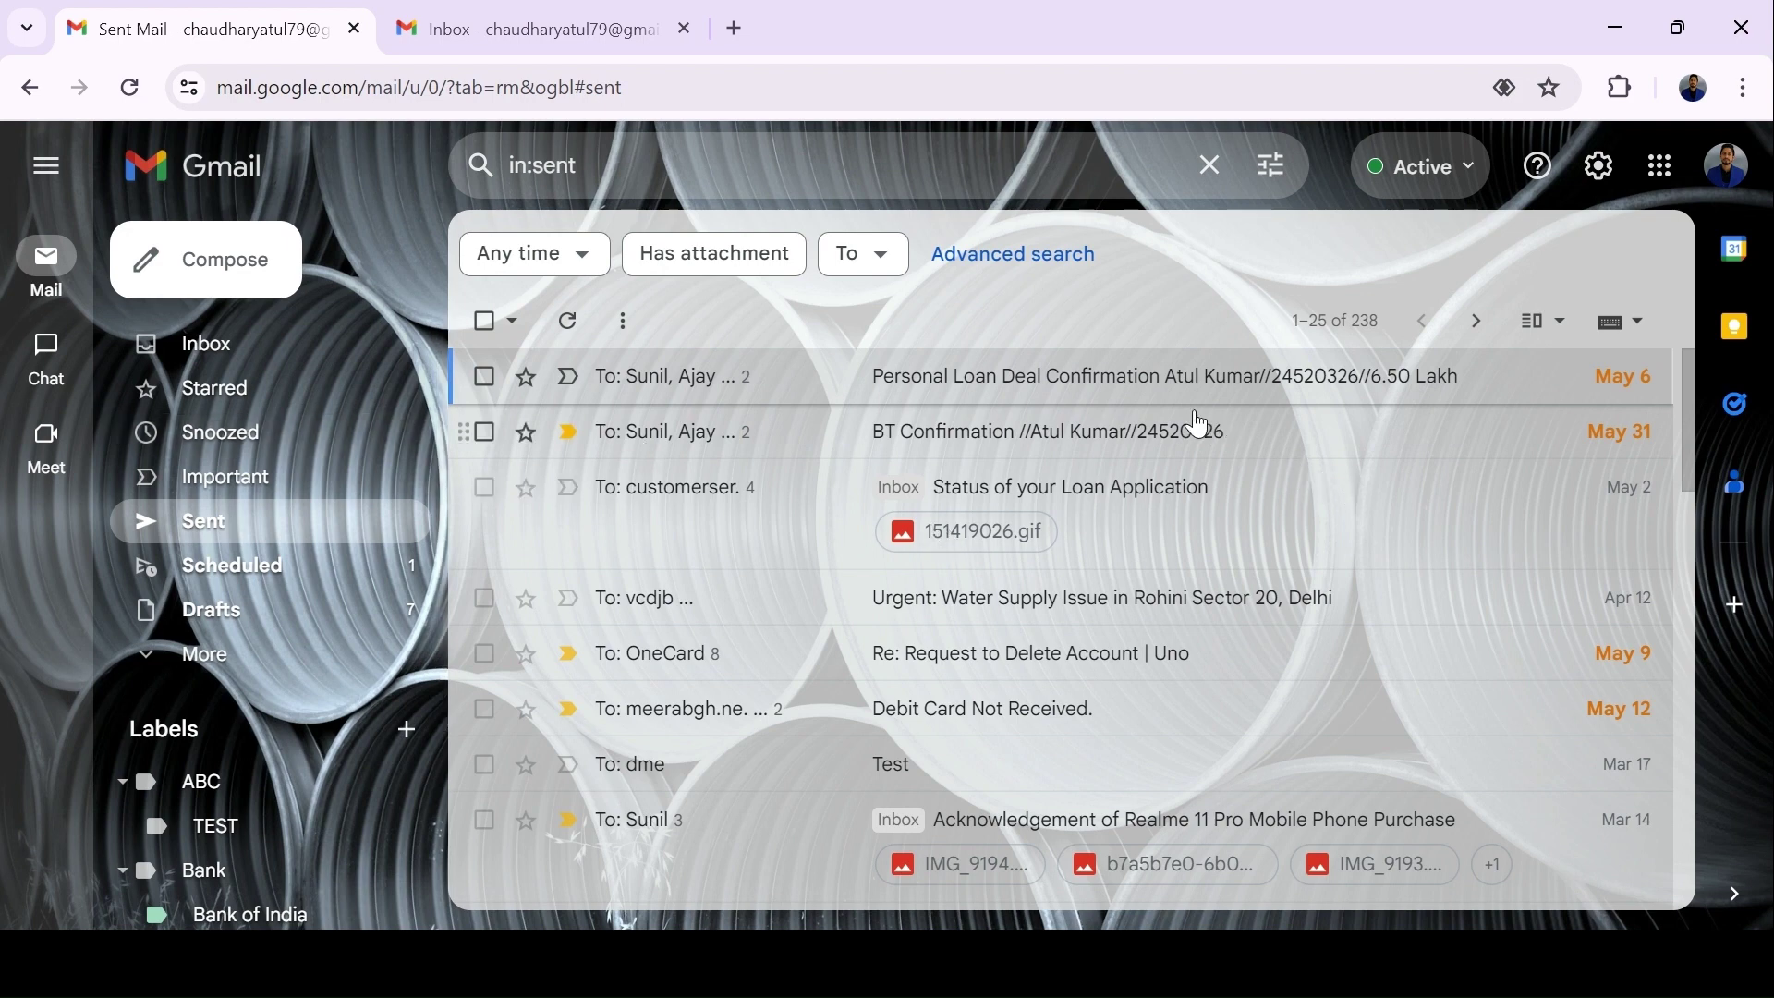
pyautogui.click(254, 566)
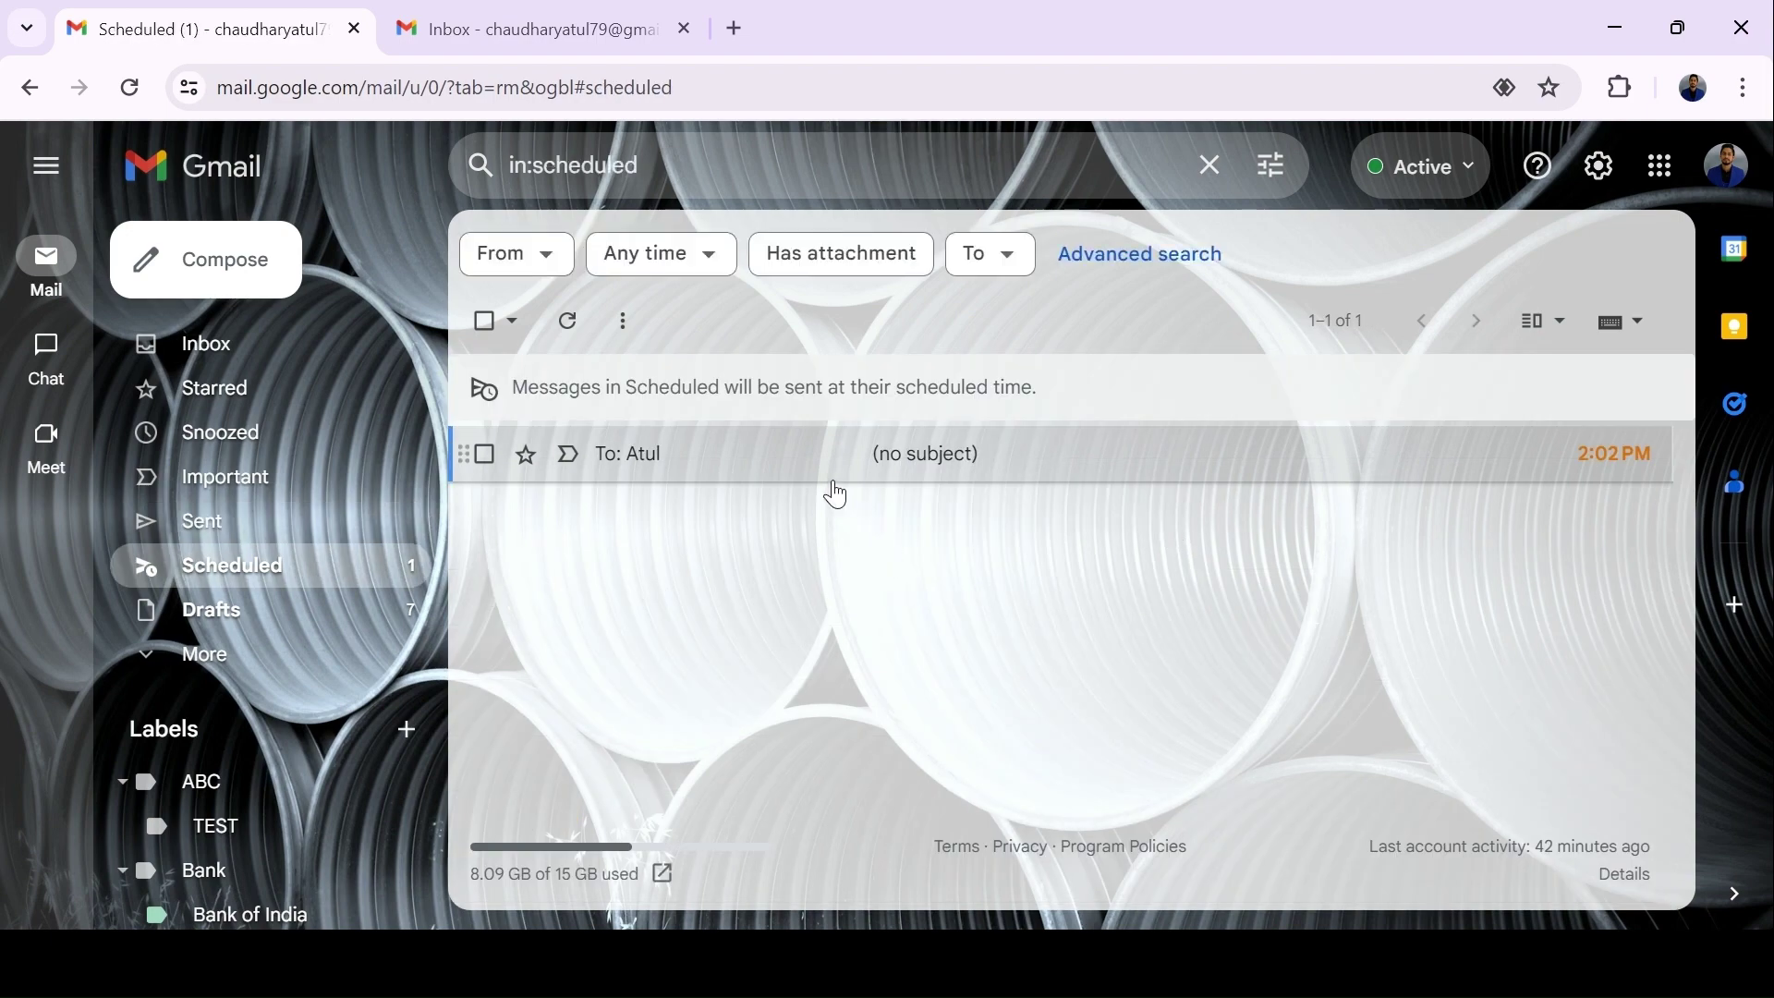
pyautogui.click(219, 631)
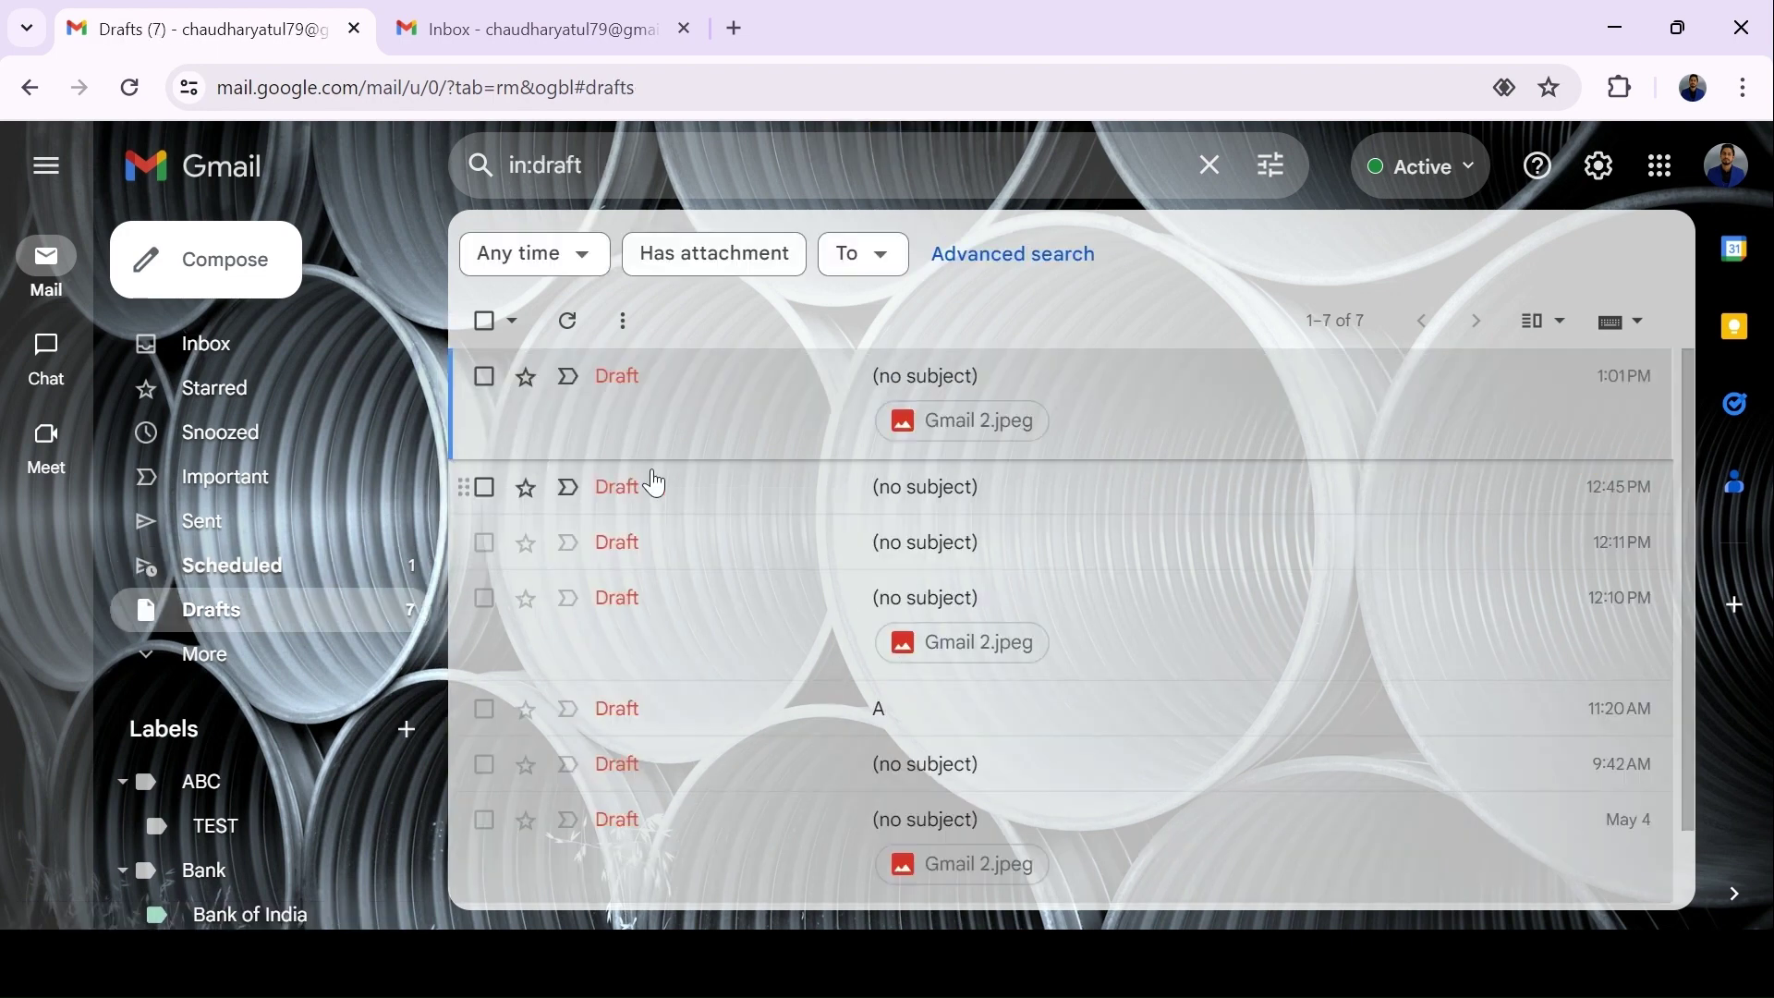
# - Discard a freshly started draft, then expand More and open All Mail with 7,241 conversations
pyautogui.click(259, 288)
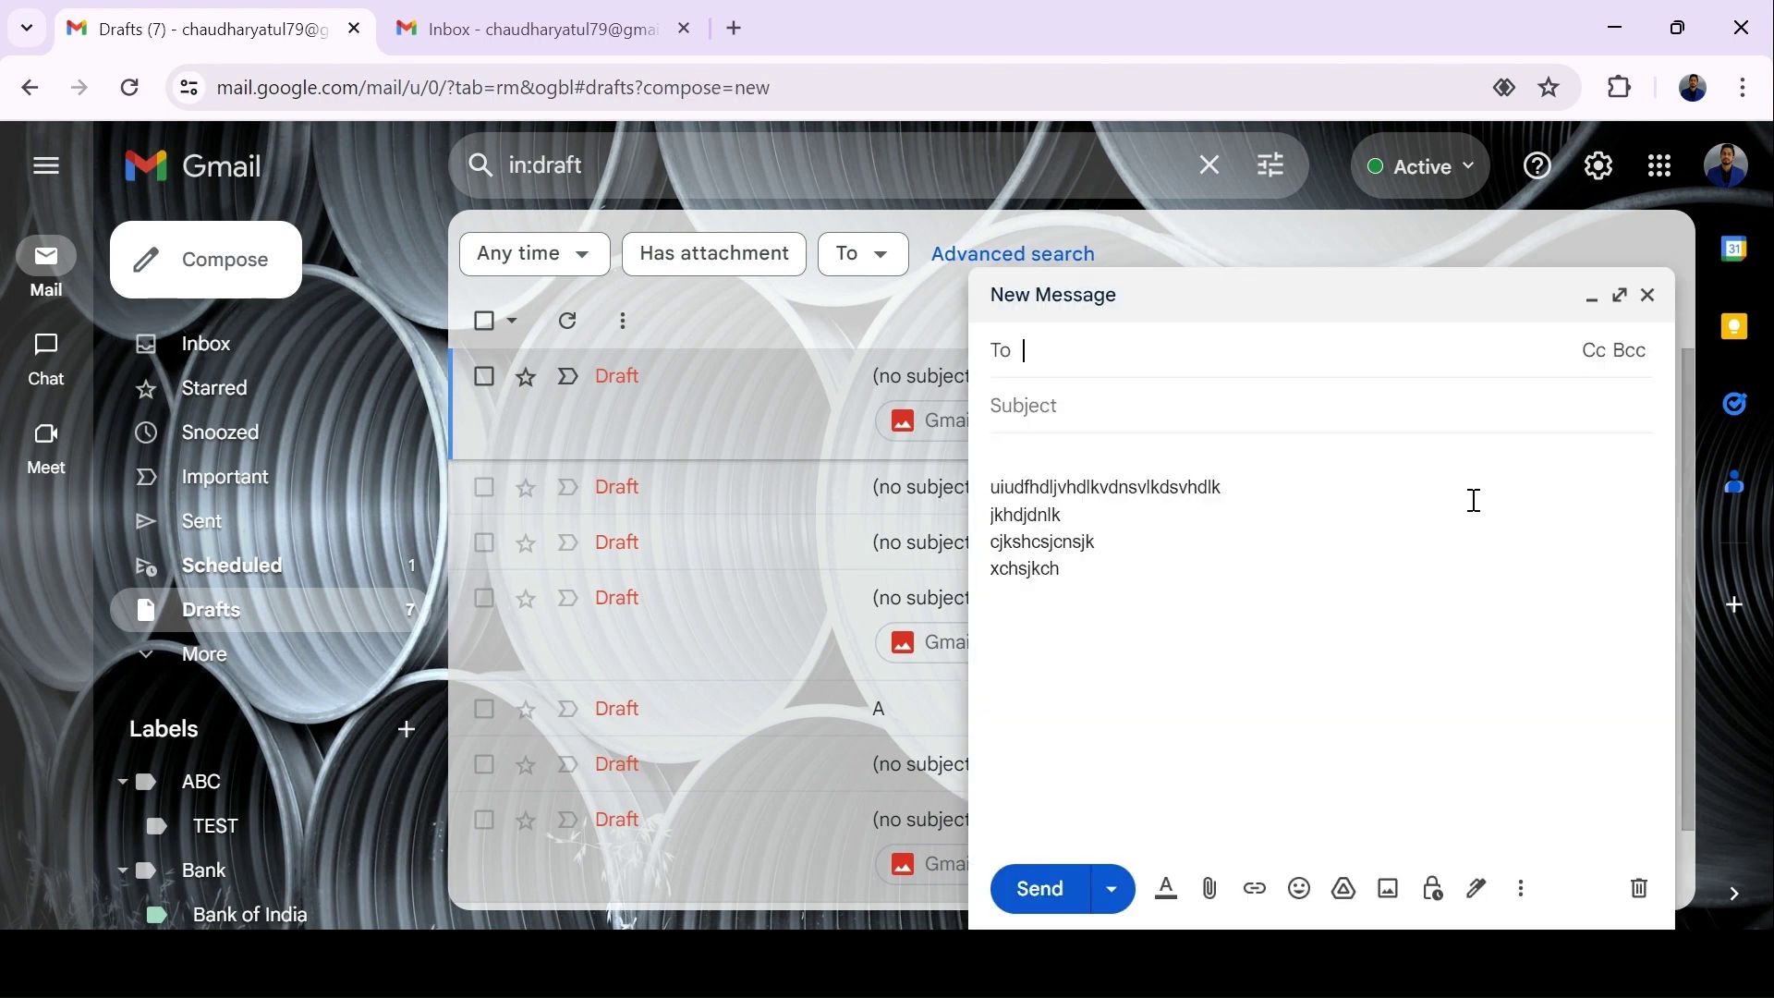
pyautogui.click(1640, 889)
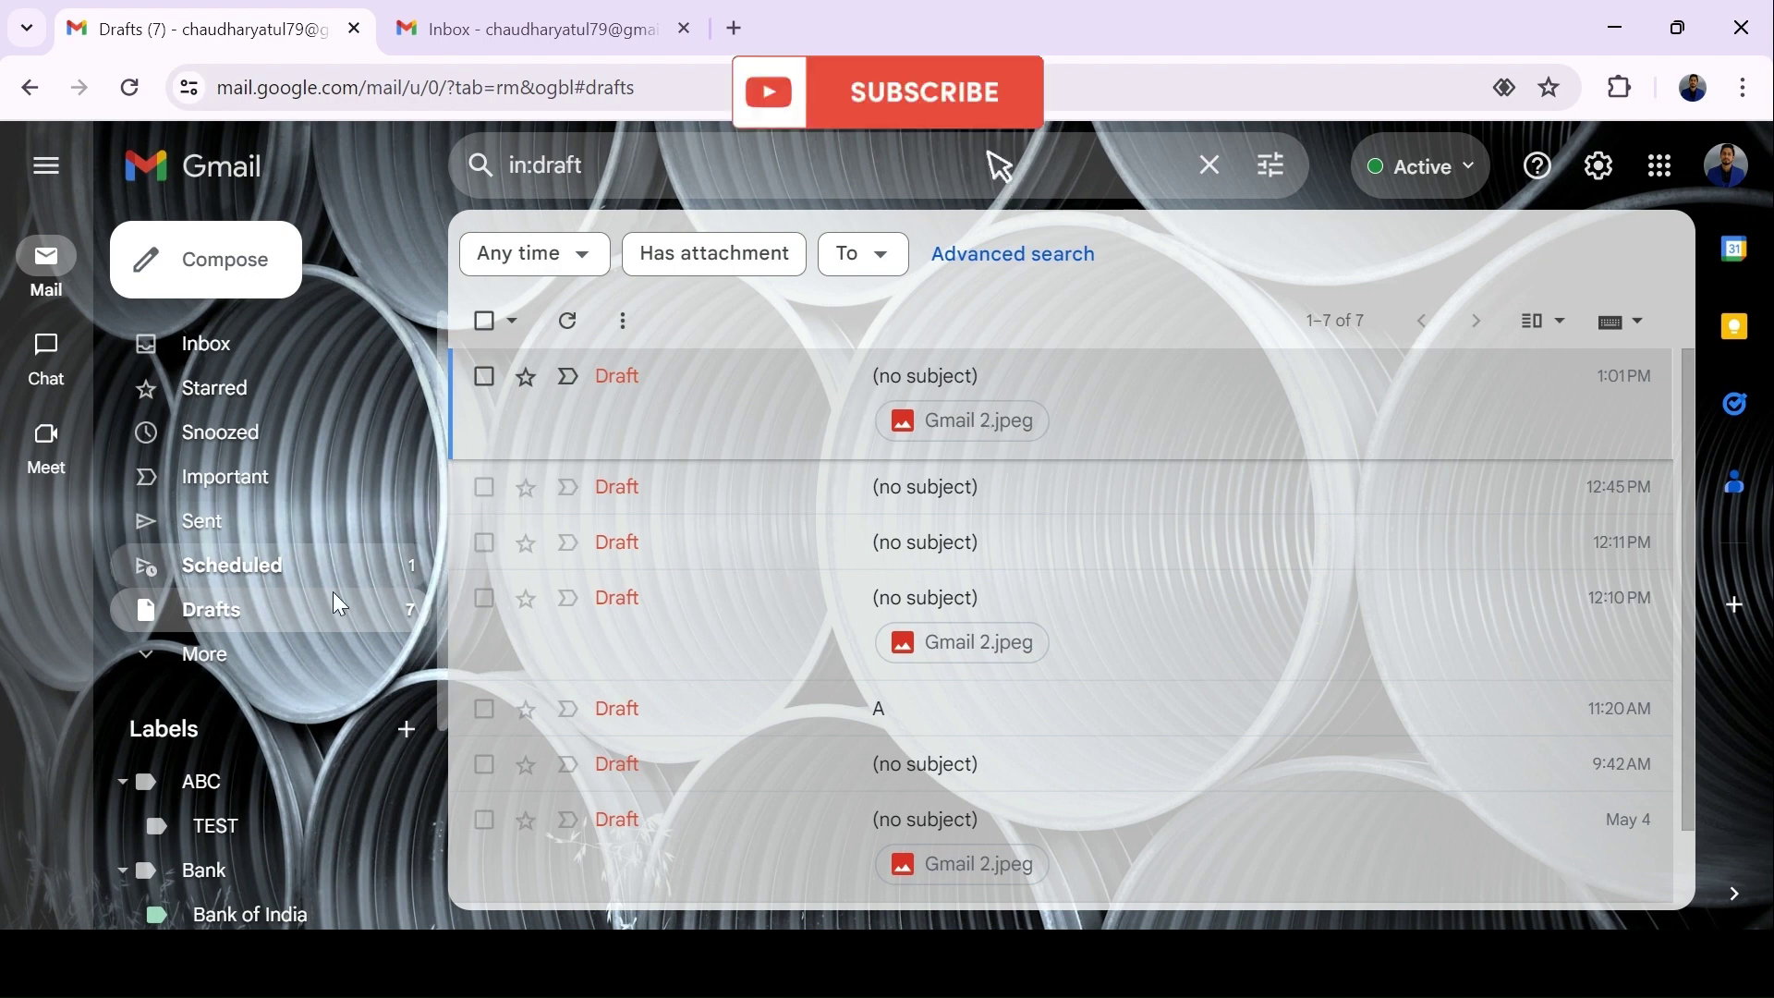
pyautogui.click(190, 654)
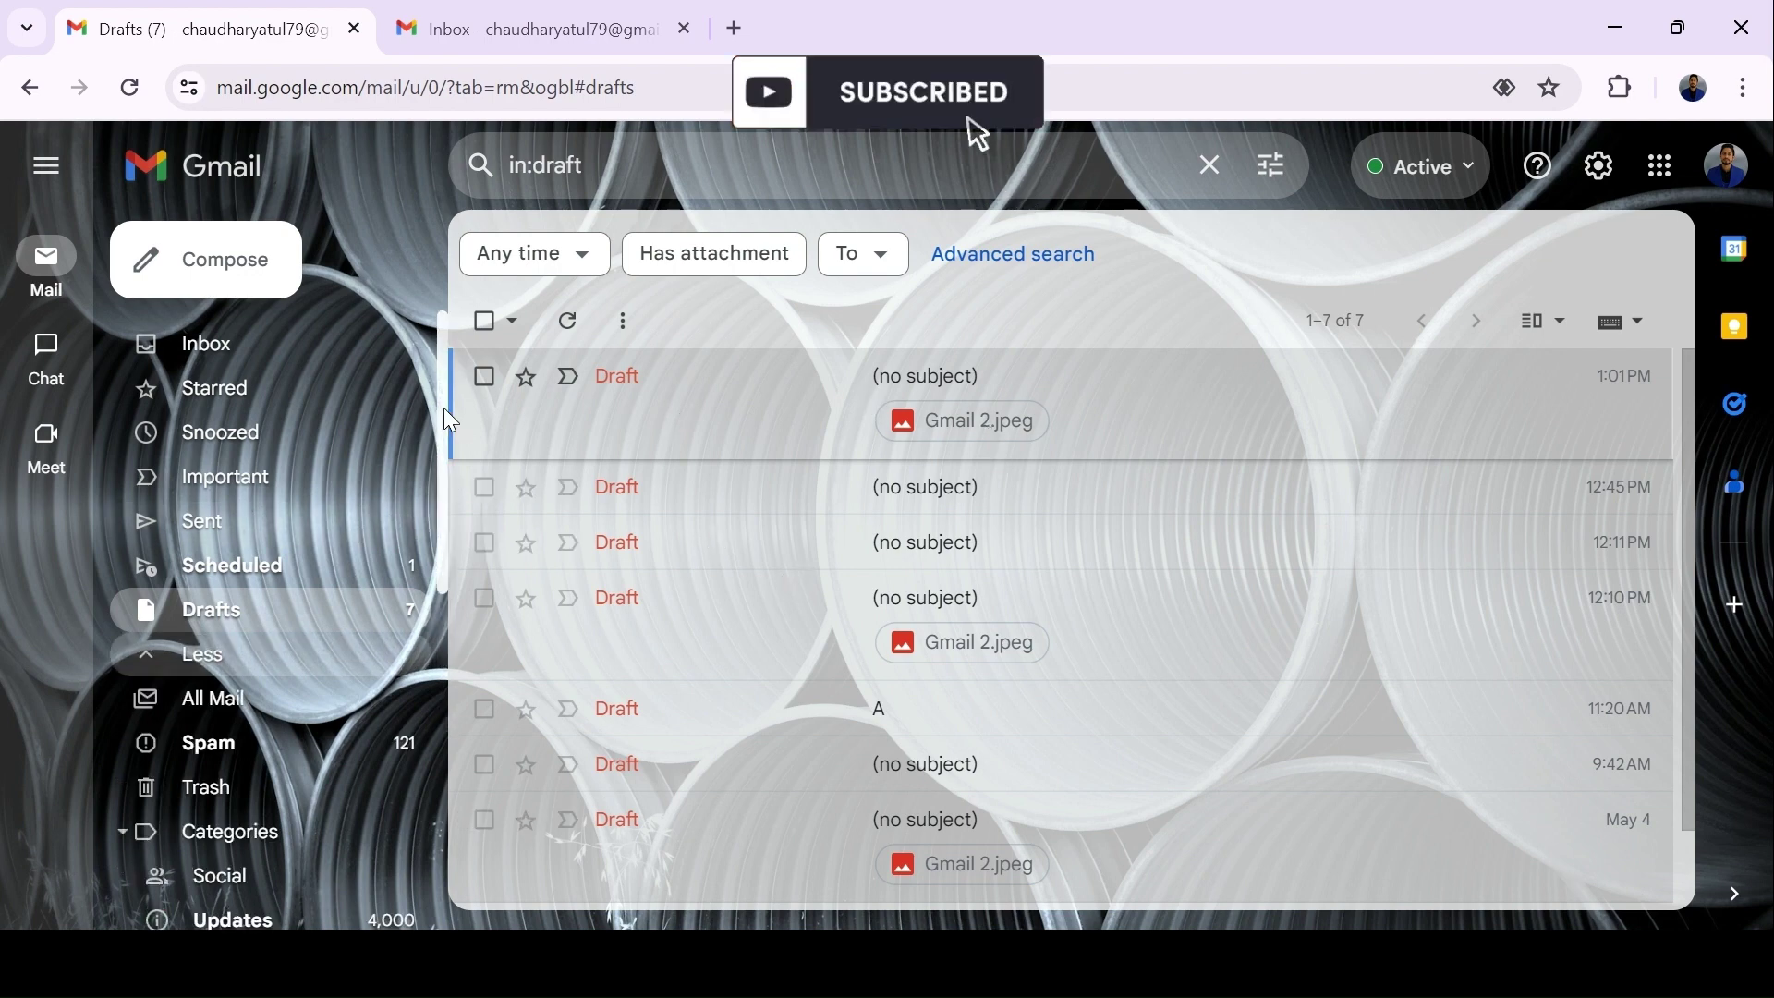
pyautogui.moveTo(441, 413); pyautogui.dragTo(450, 497)
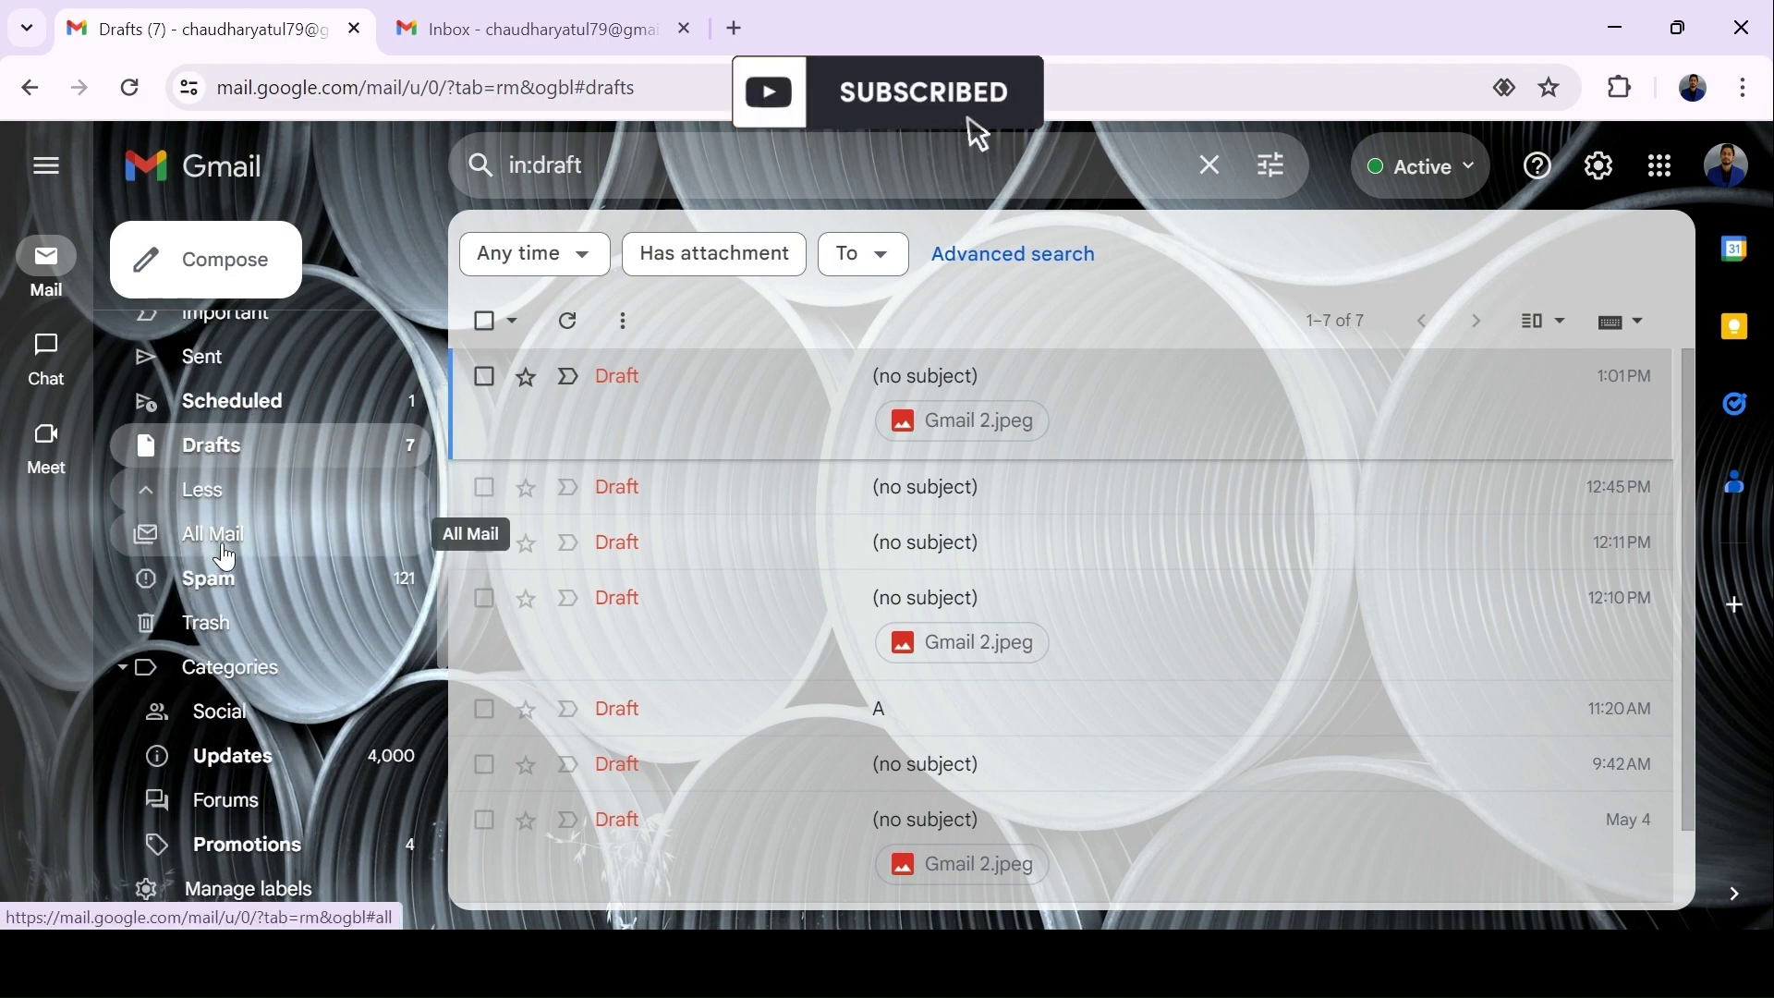
pyautogui.click(222, 554)
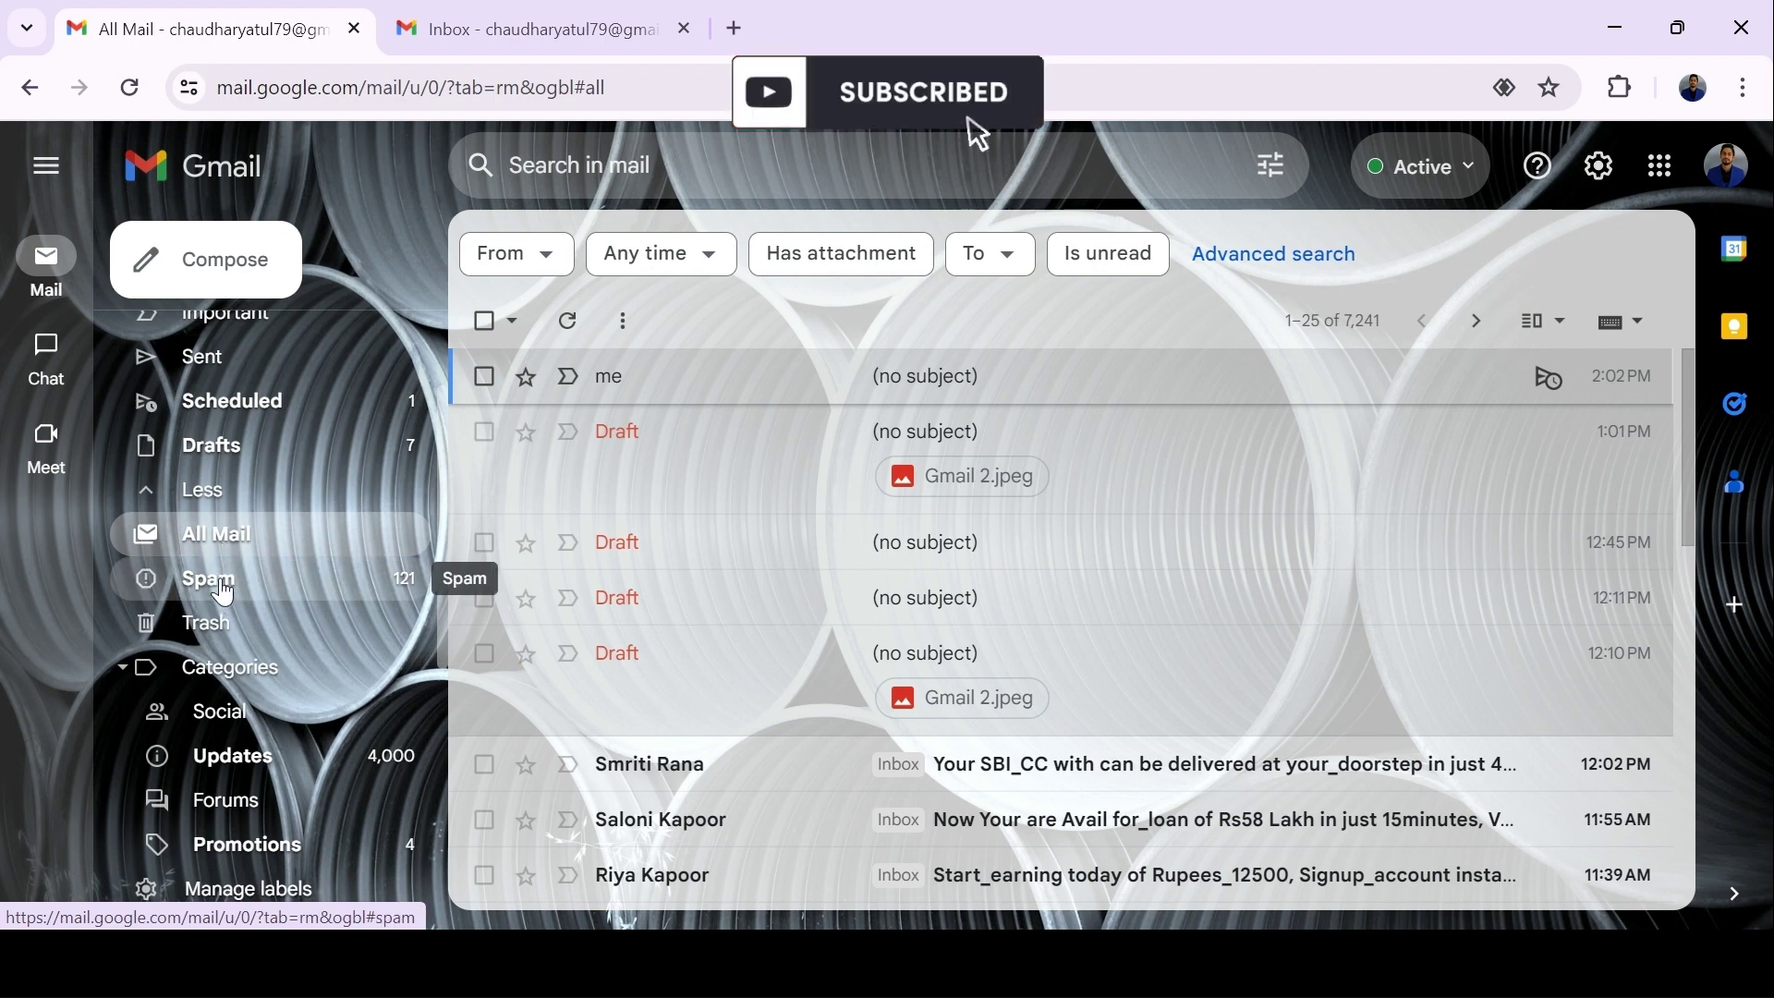
# - Check the Spam folder, then open Trash listing its 265 deleted conversations
pyautogui.click(221, 591)
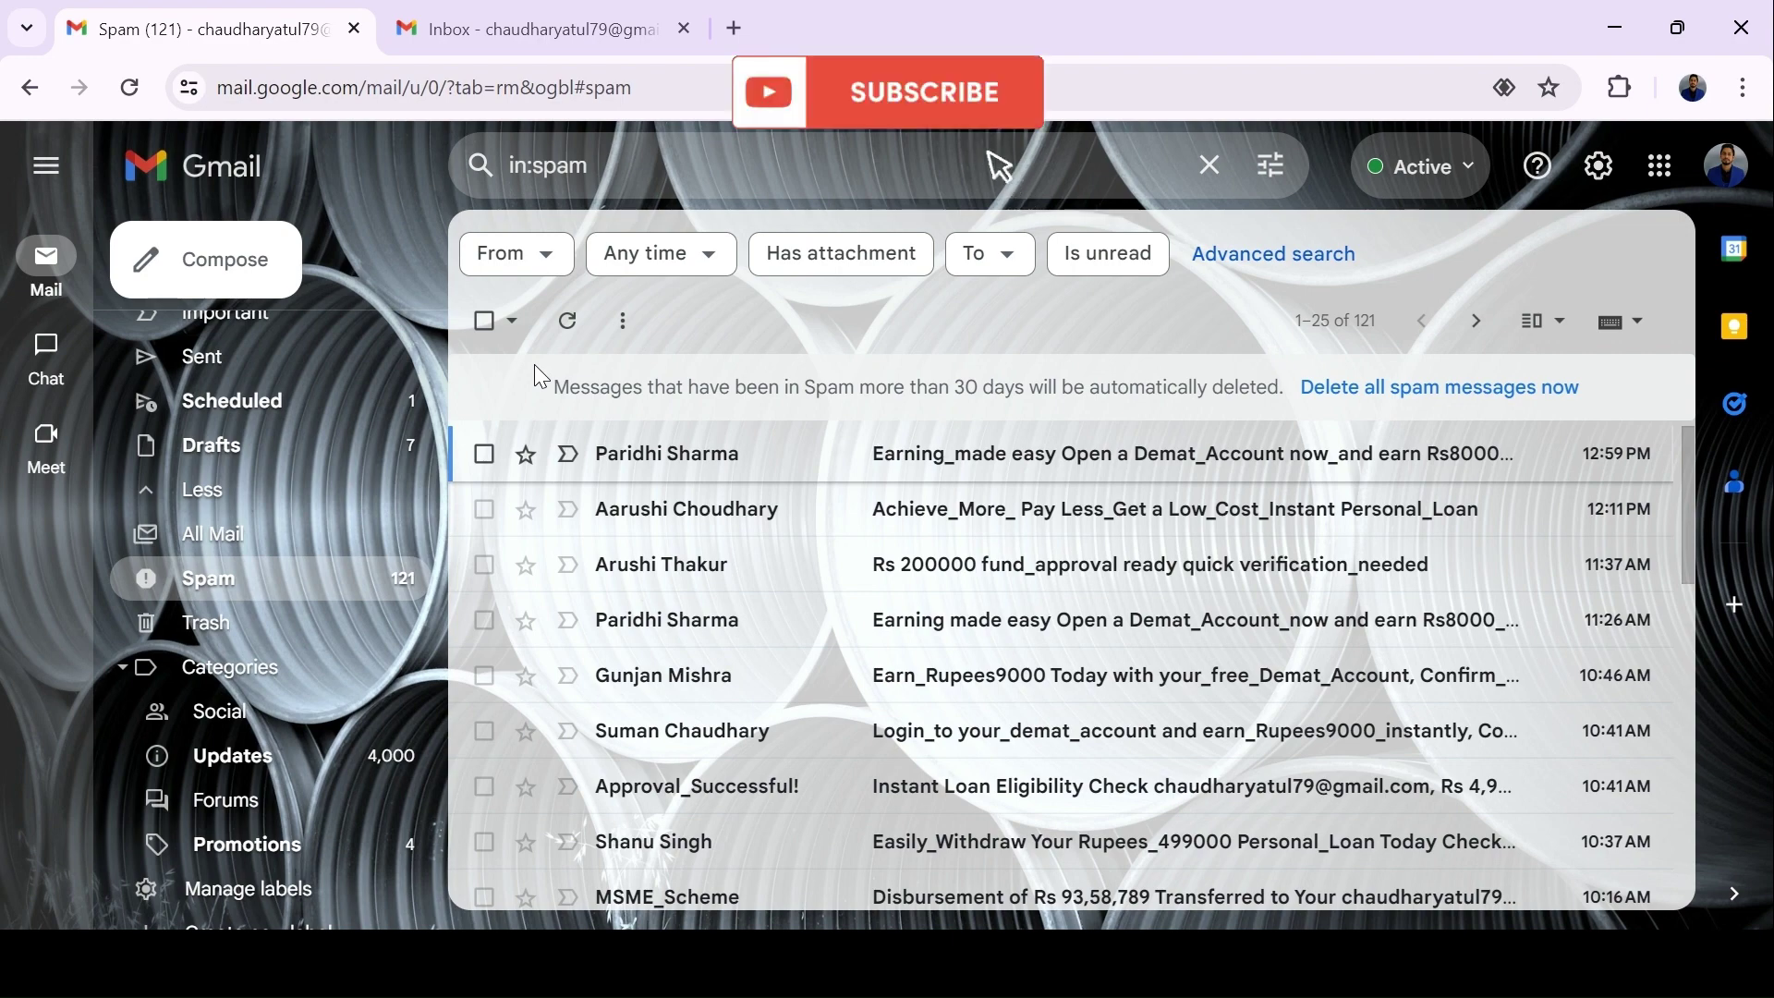
pyautogui.click(222, 641)
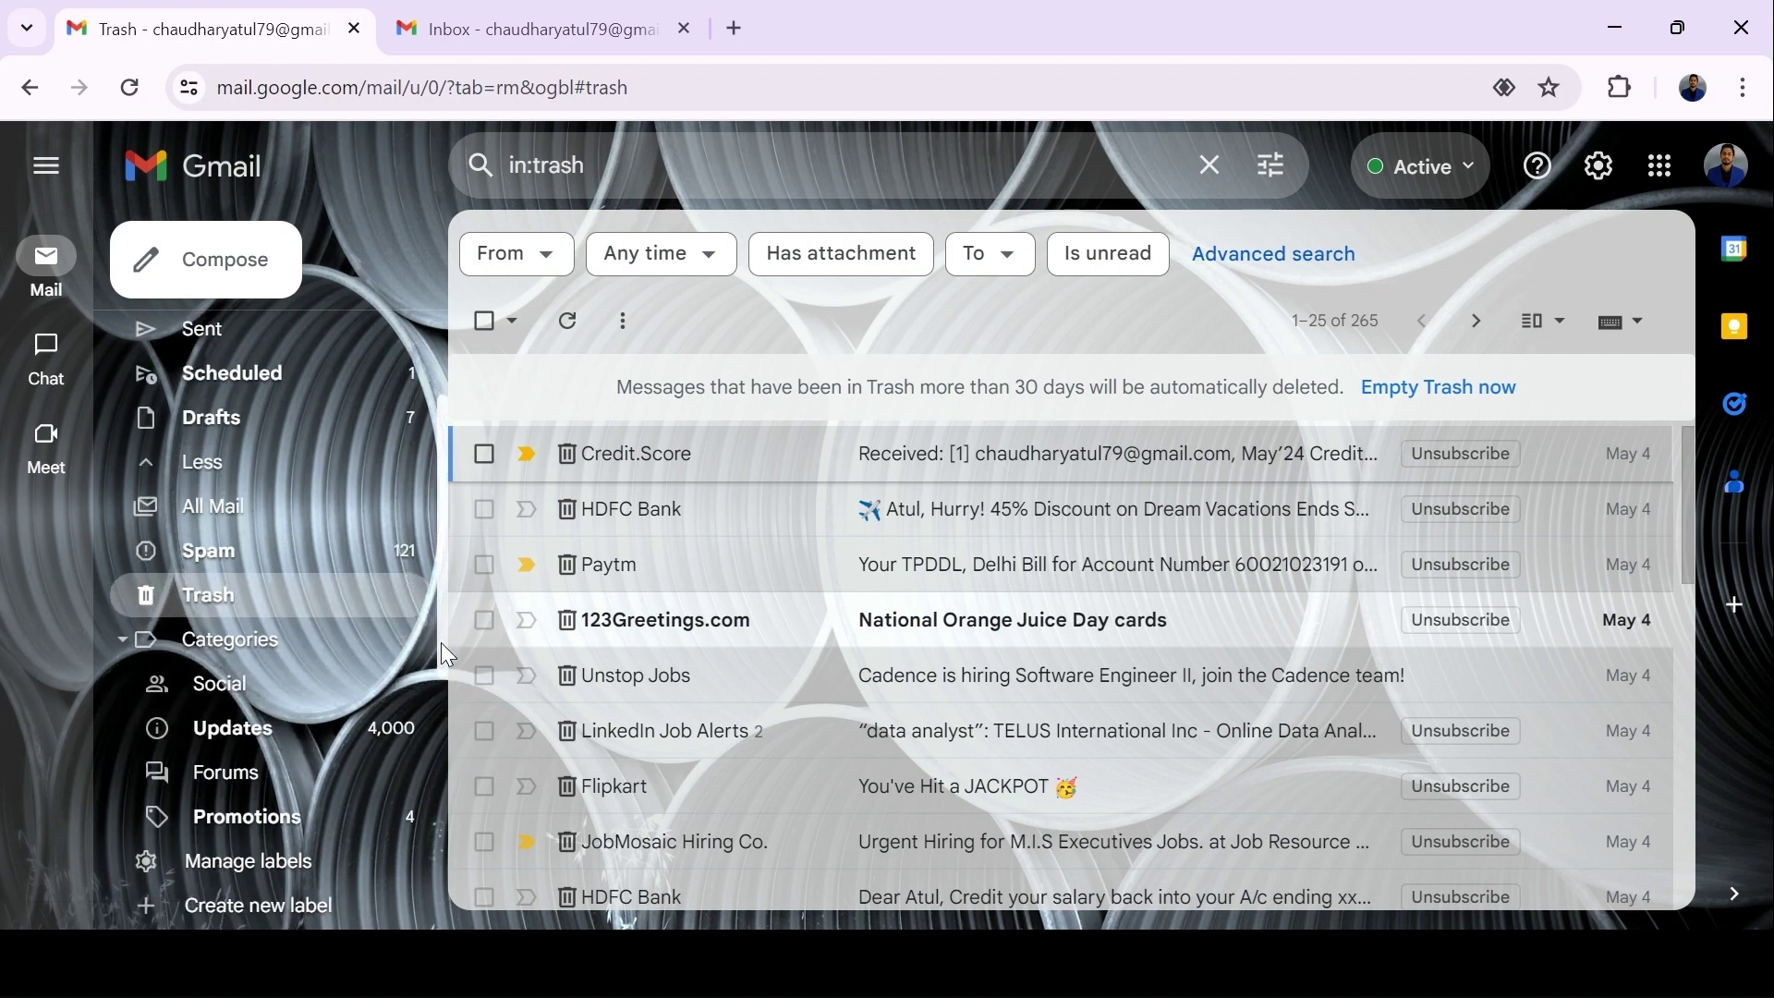
# - Collapse the ABC label, re-expand Bank and open its YES sub-label with 20 emails
pyautogui.moveTo(442, 625); pyautogui.dragTo(443, 697)
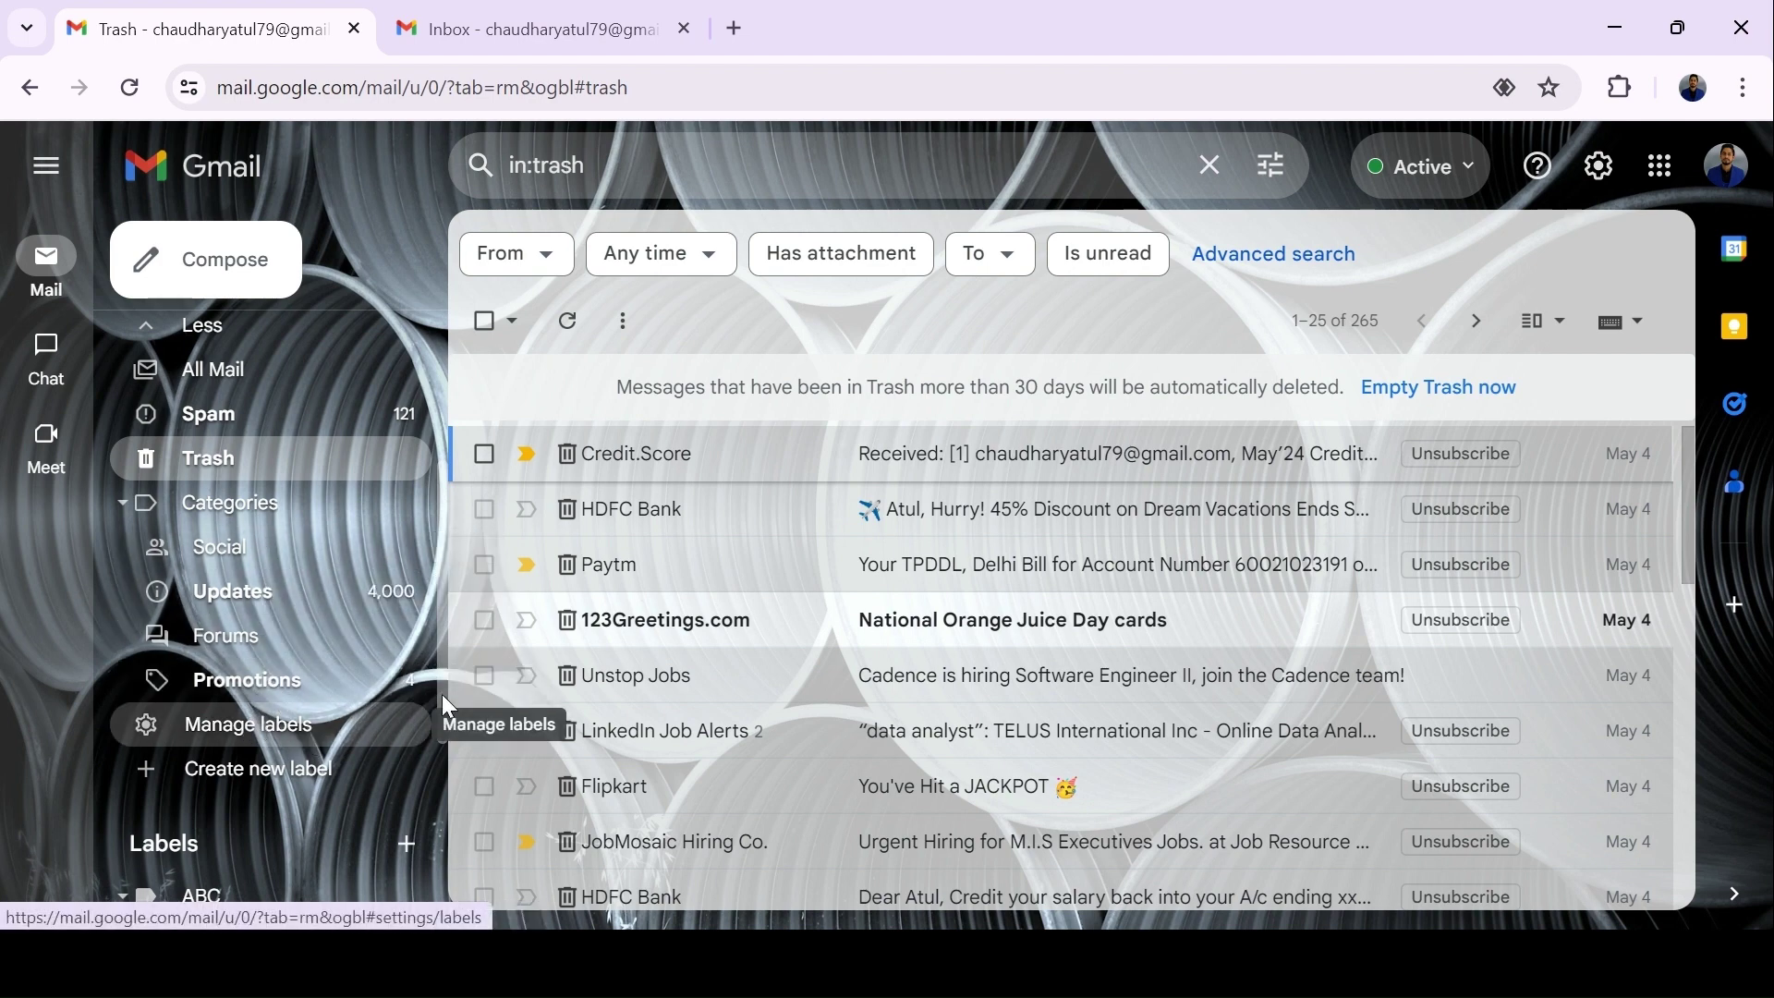
pyautogui.moveTo(440, 485); pyautogui.dragTo(444, 670)
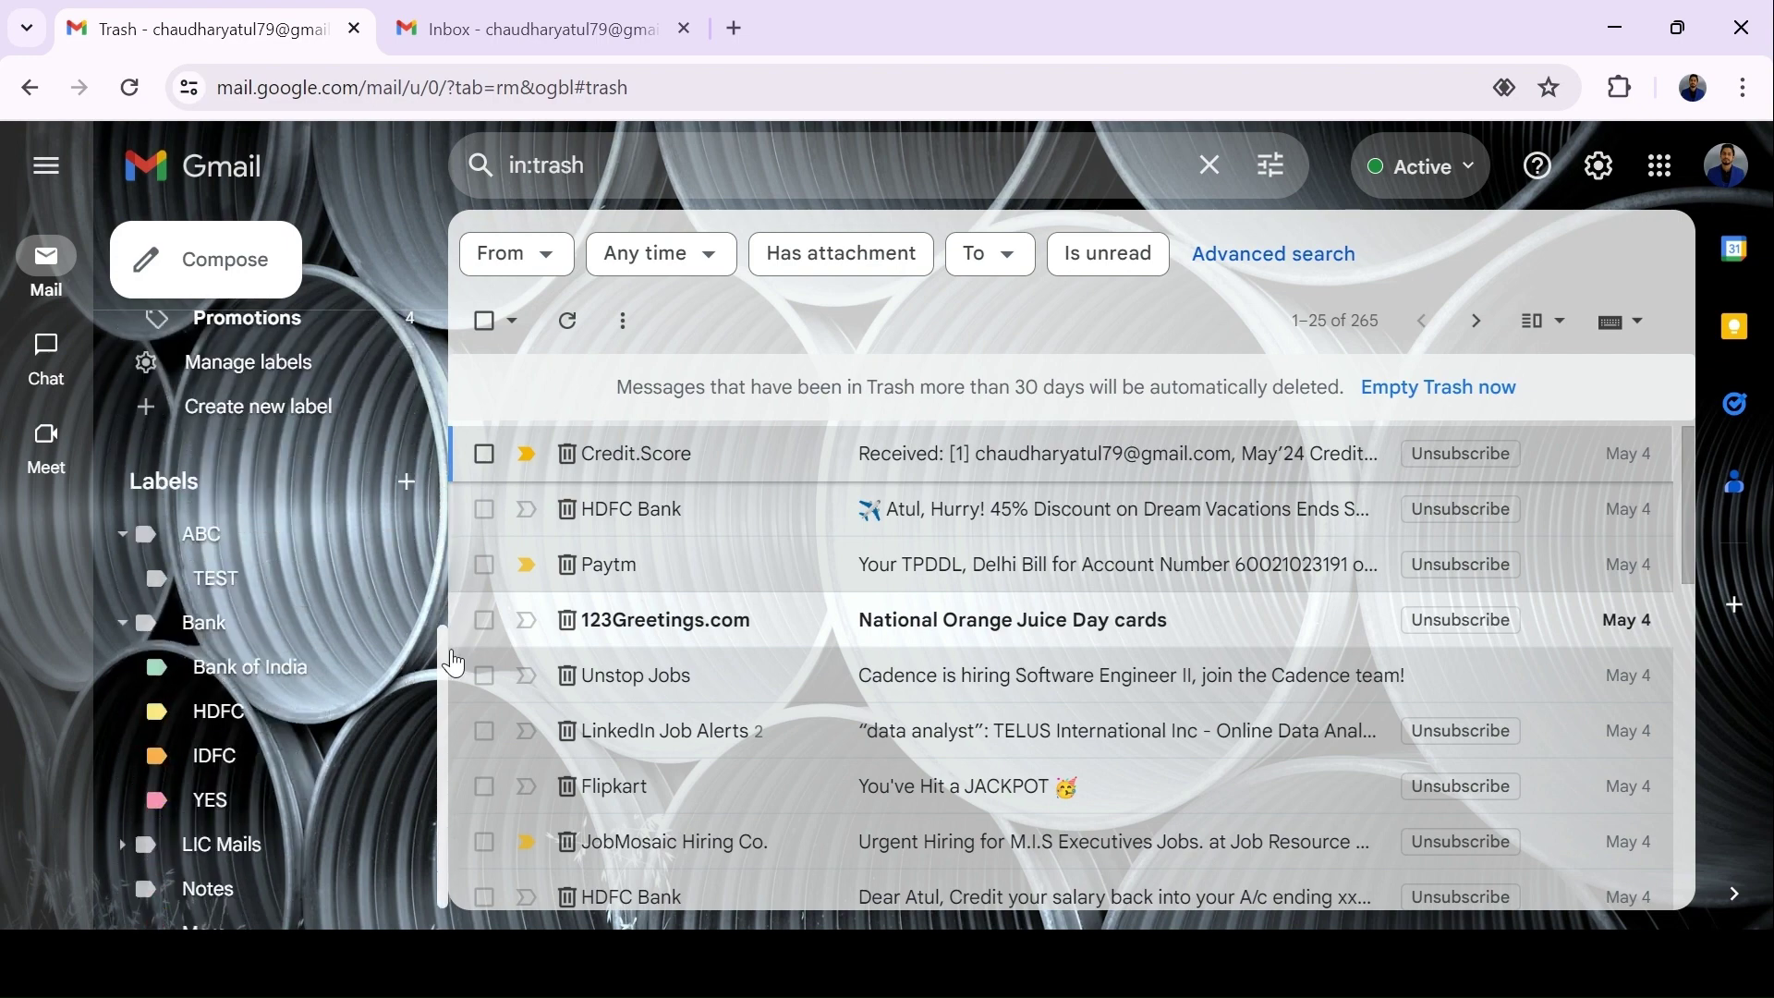
pyautogui.click(121, 534)
pyautogui.click(124, 581)
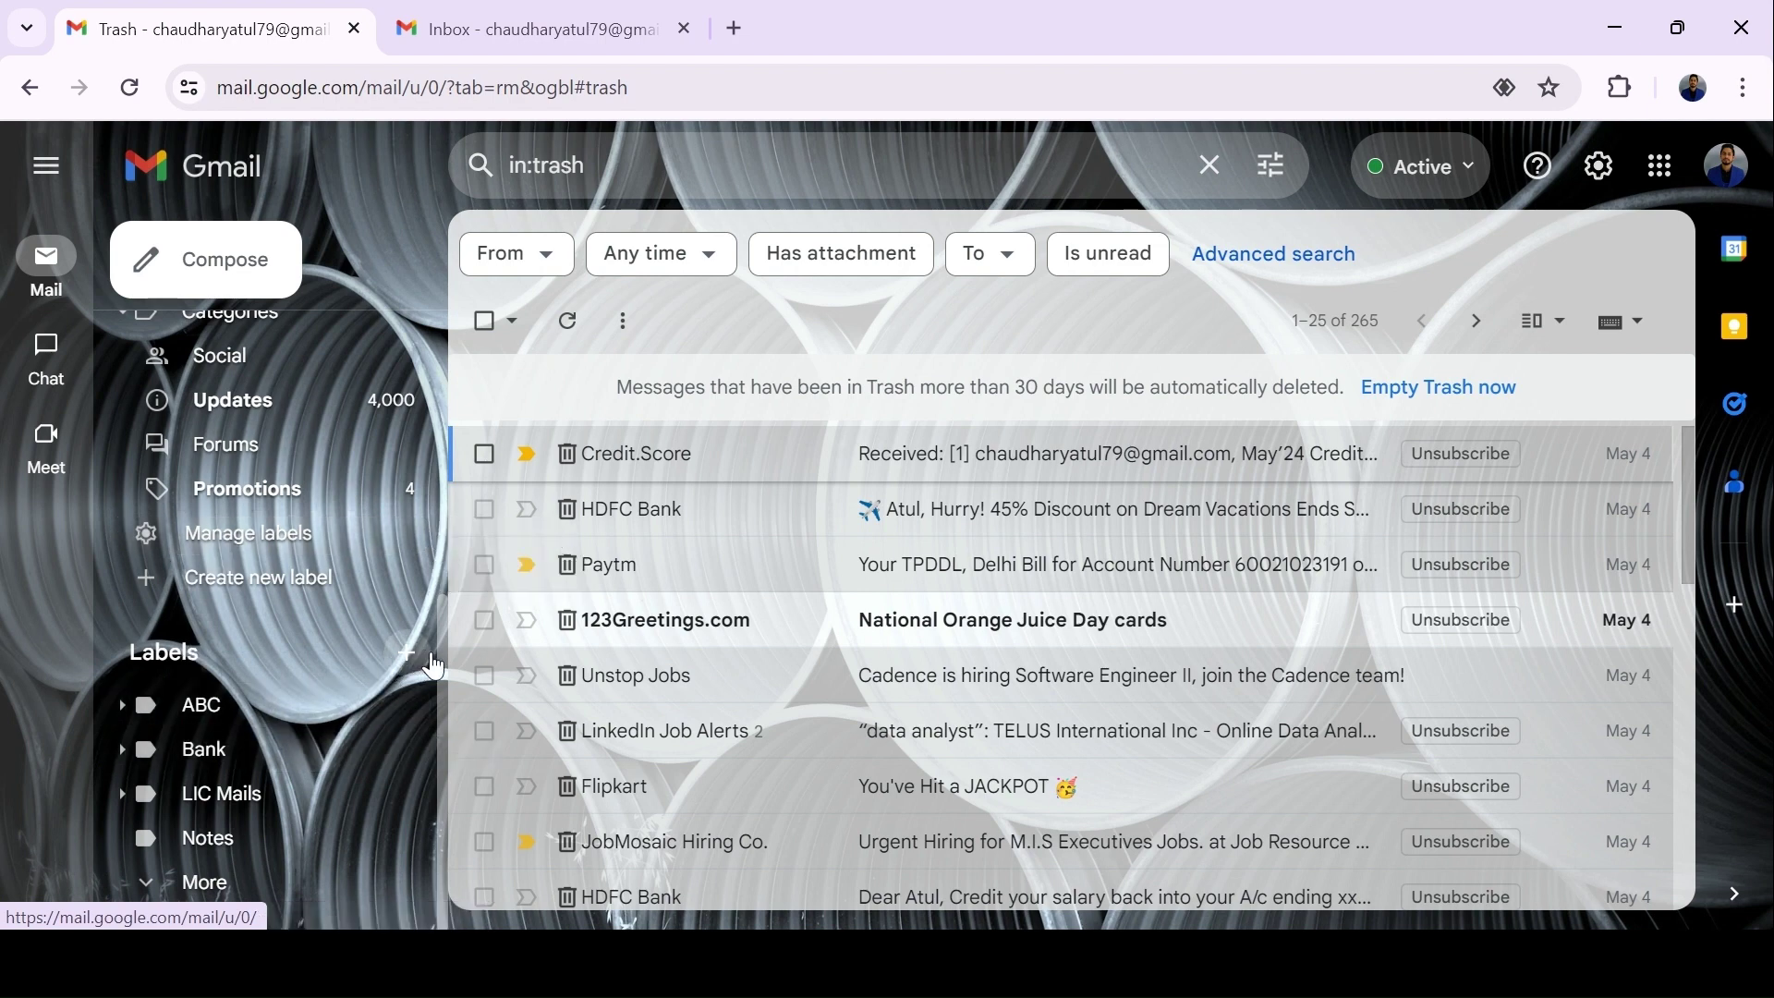
pyautogui.click(123, 749)
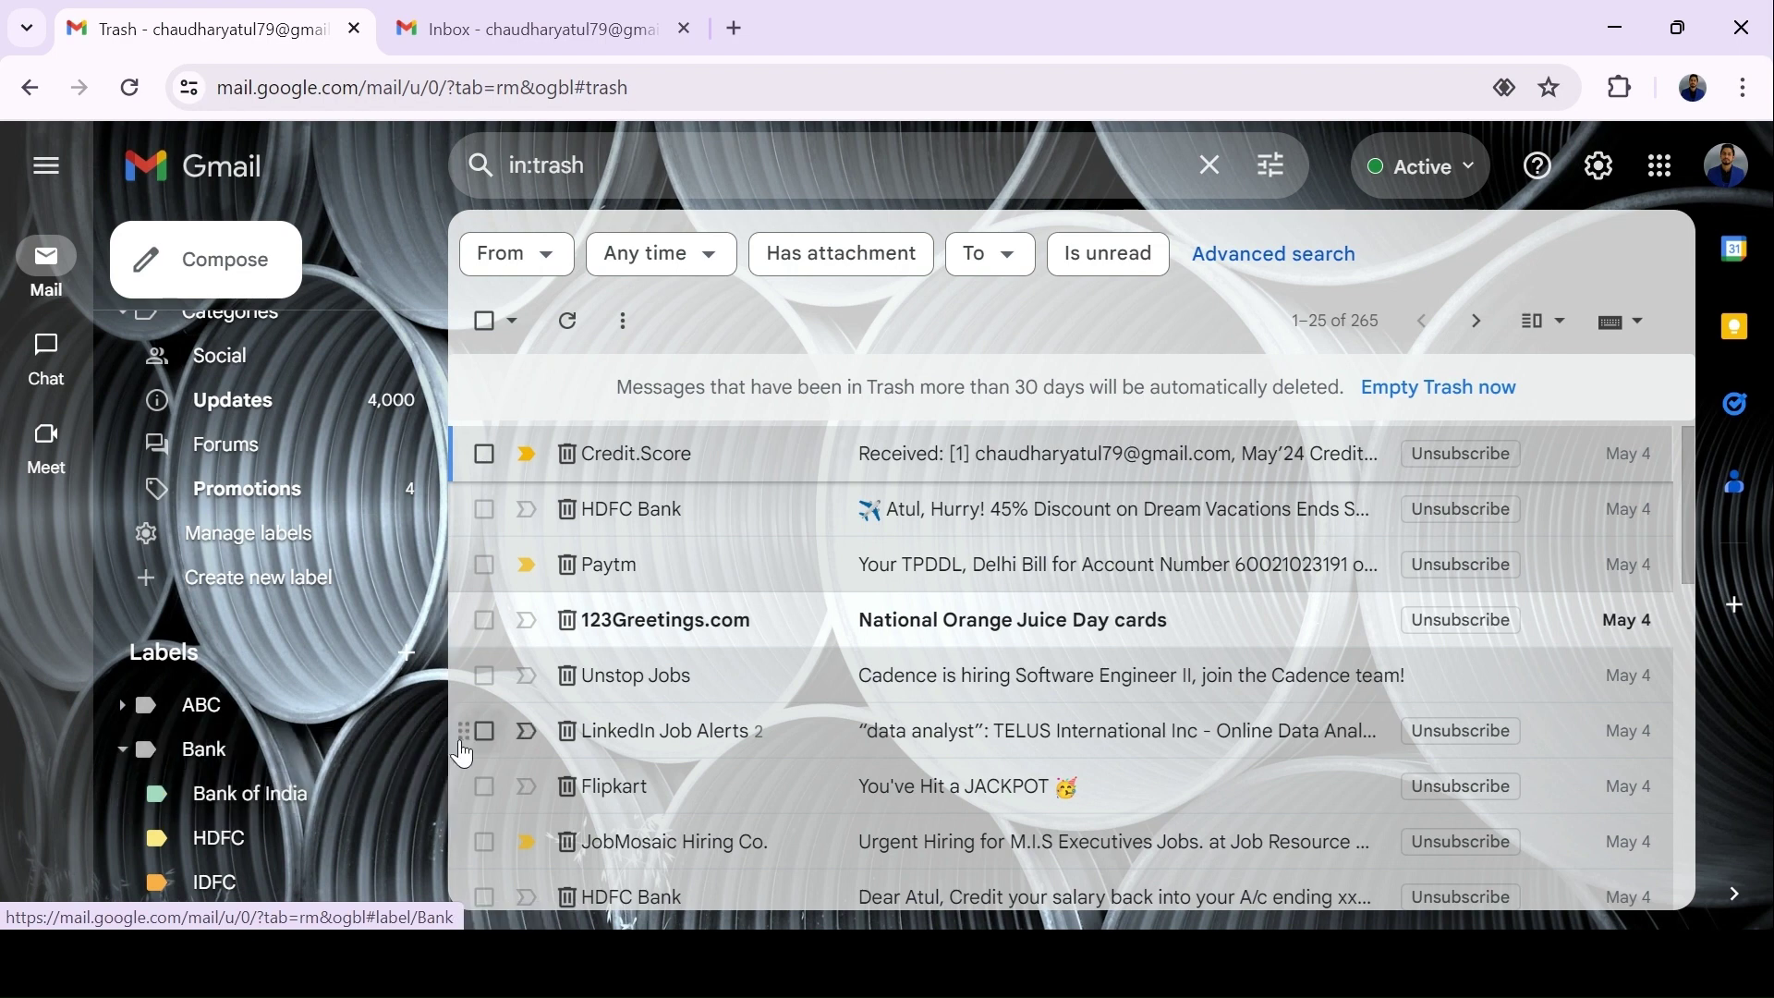
pyautogui.moveTo(438, 735); pyautogui.dragTo(441, 827)
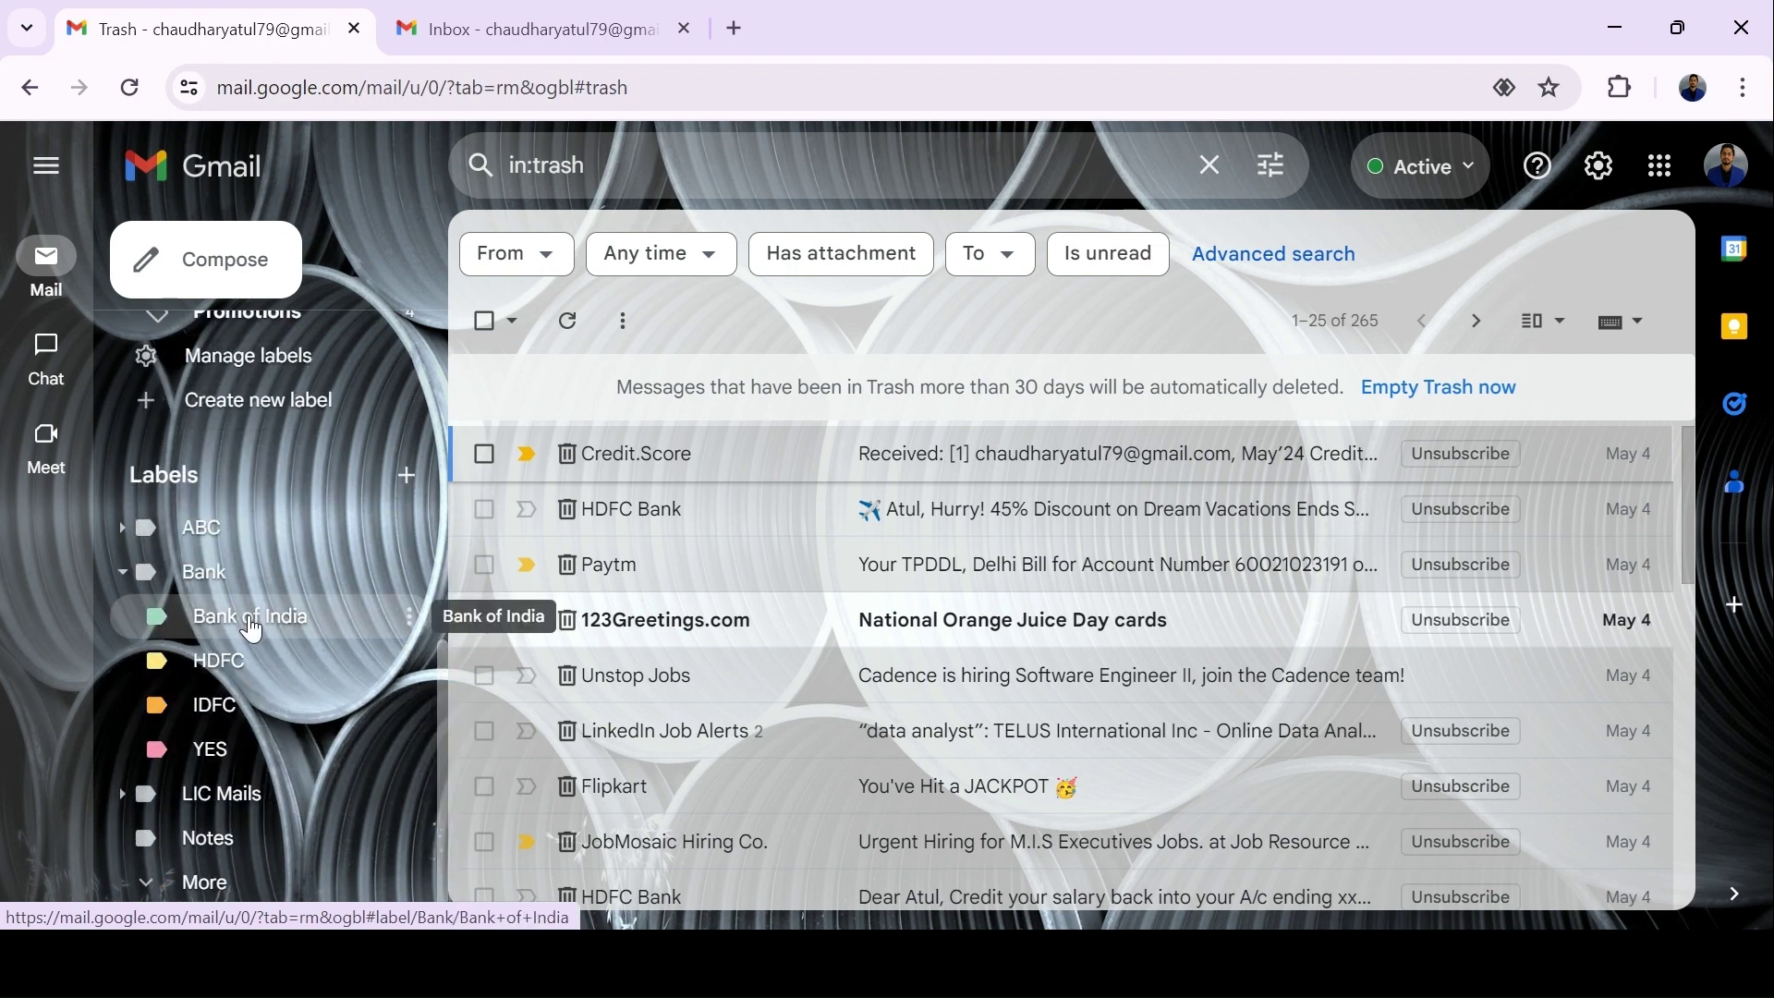
pyautogui.click(211, 751)
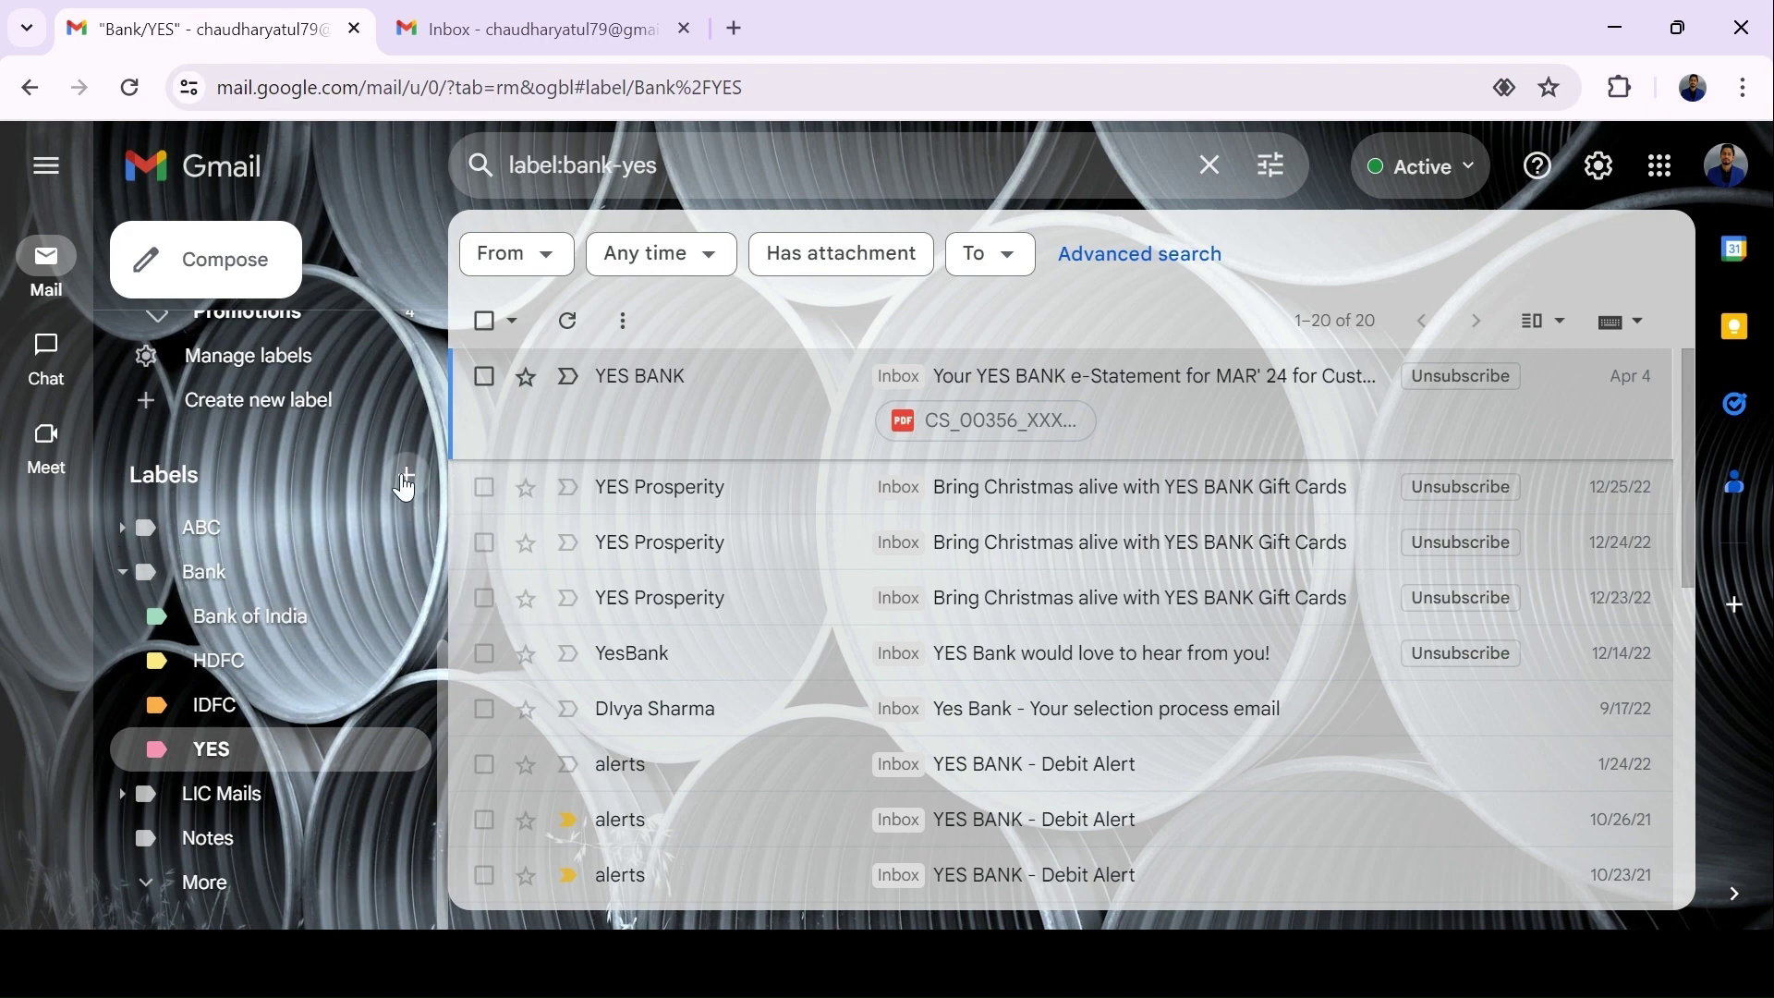
# - Create label ABC2, then create TEST2 nested under ABC2, and collapse ABC2
pyautogui.click(405, 477)
pyautogui.write('ABC2')
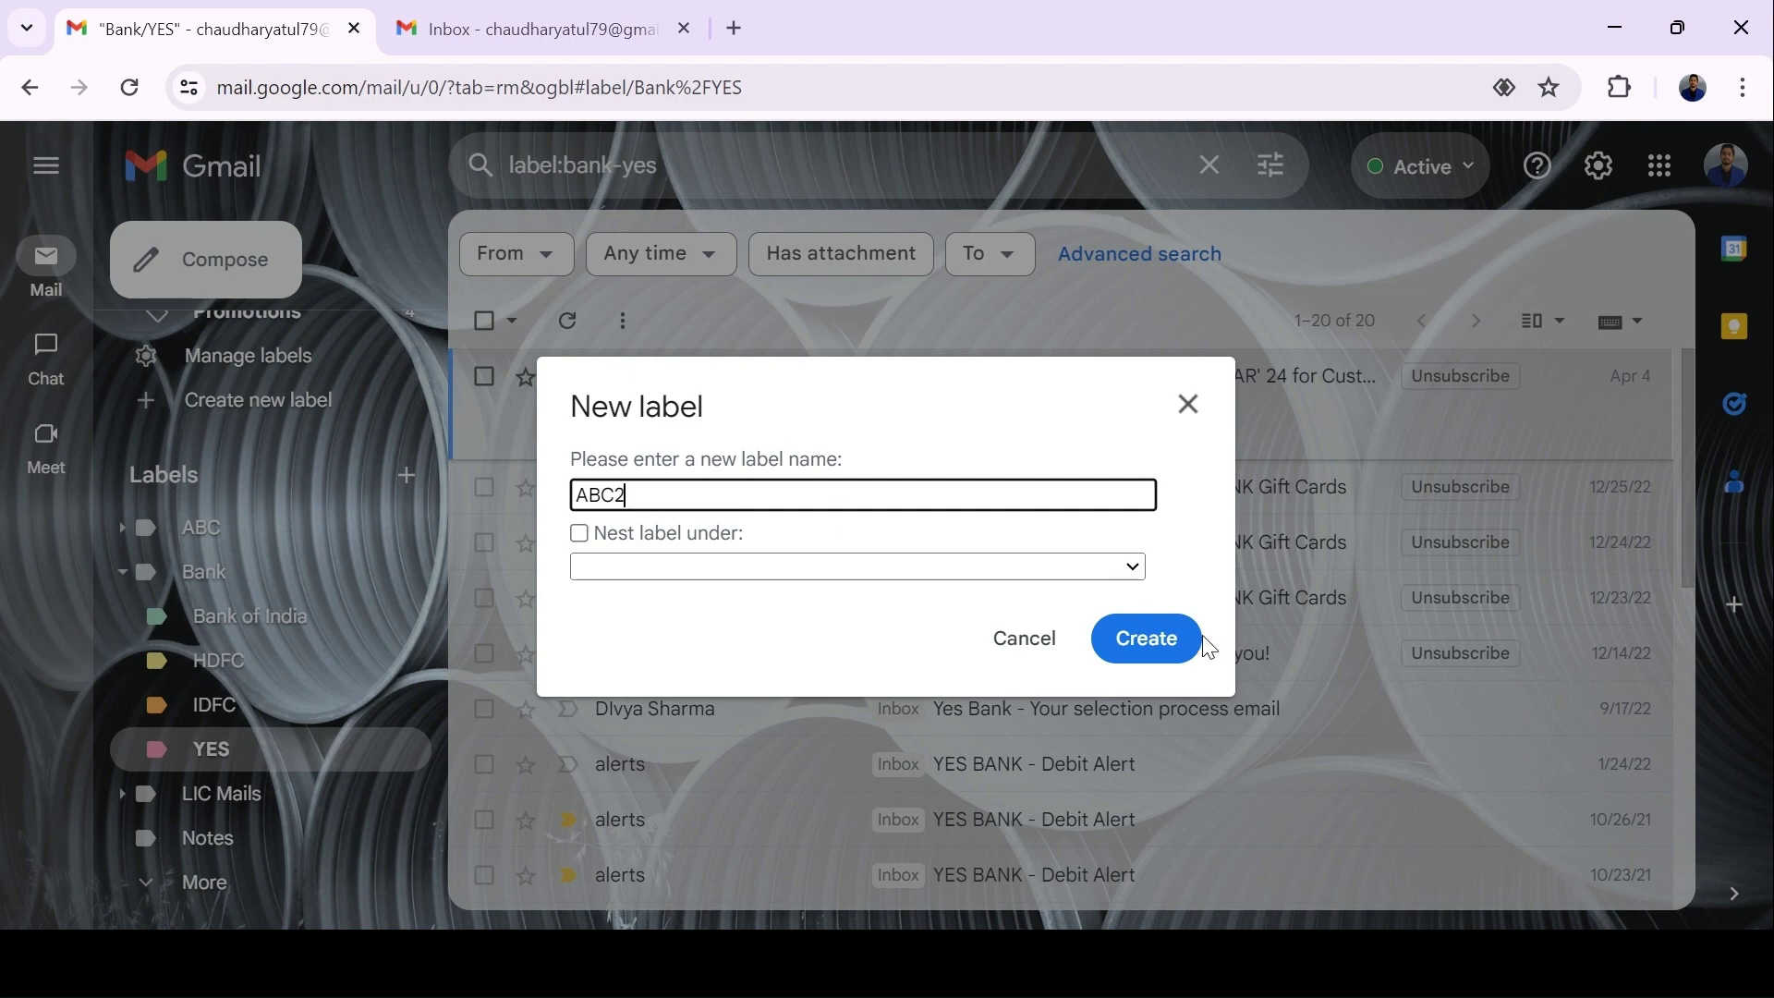
pyautogui.click(1170, 639)
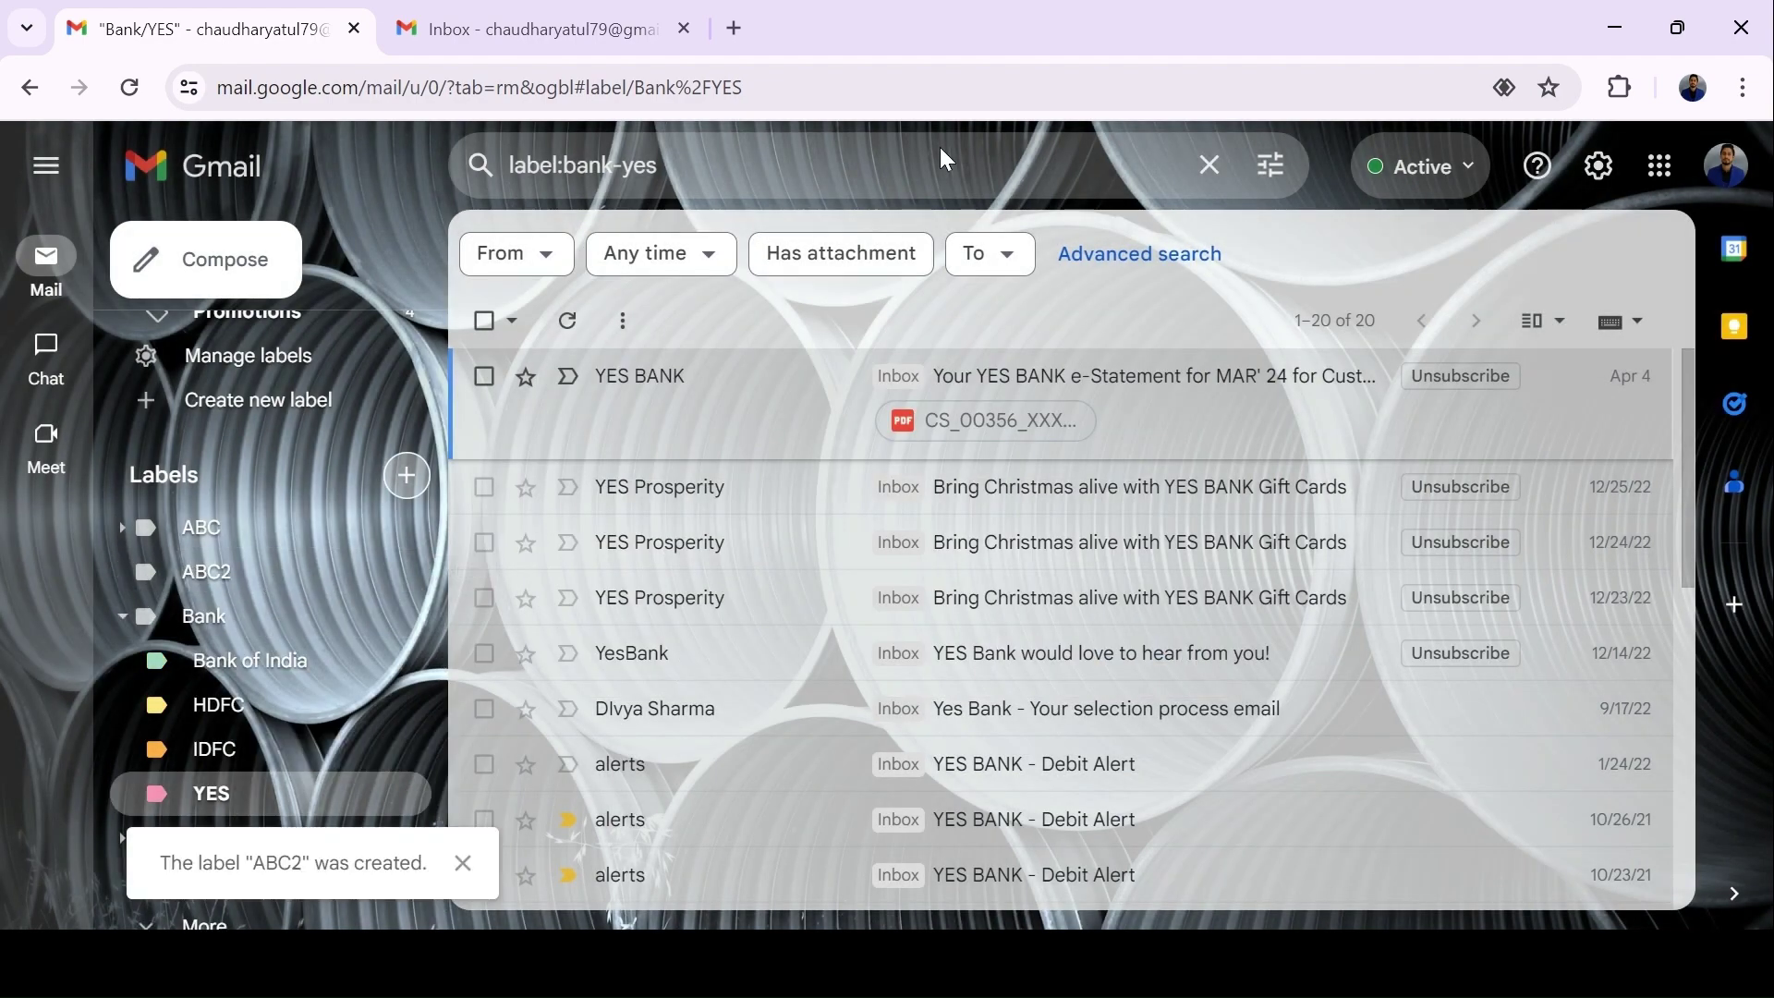
pyautogui.click(406, 476)
pyautogui.write('TEST2')
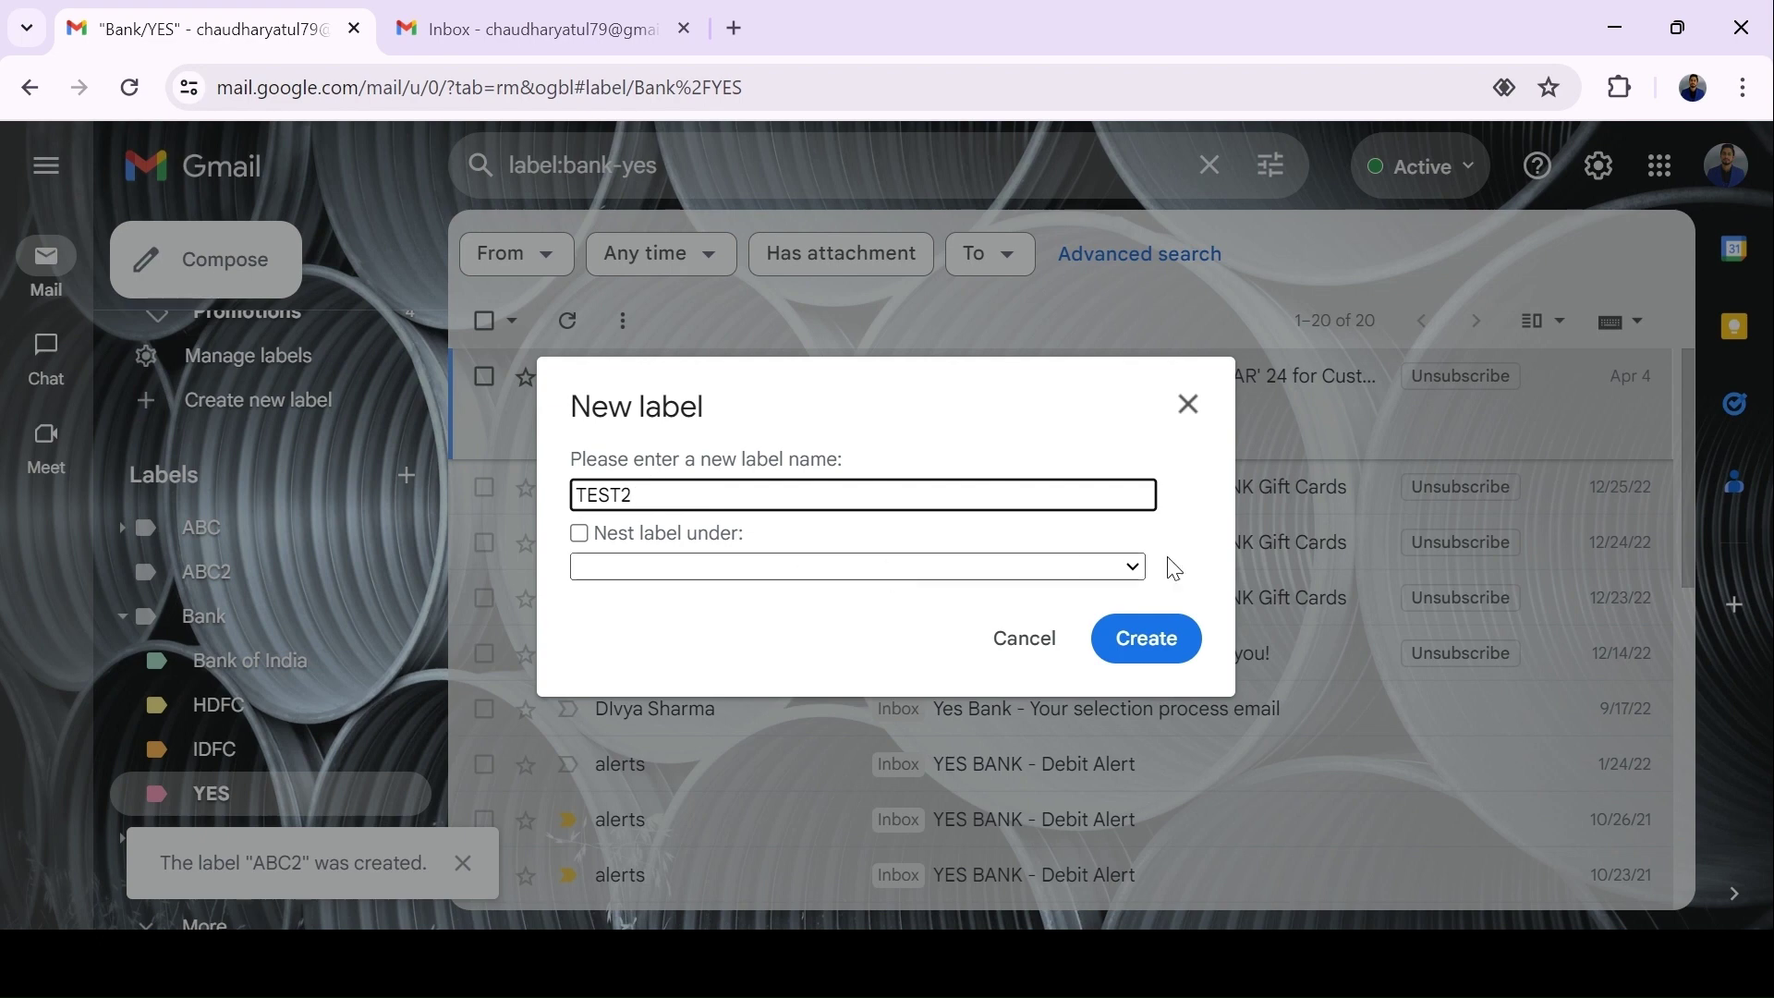
pyautogui.click(1125, 575)
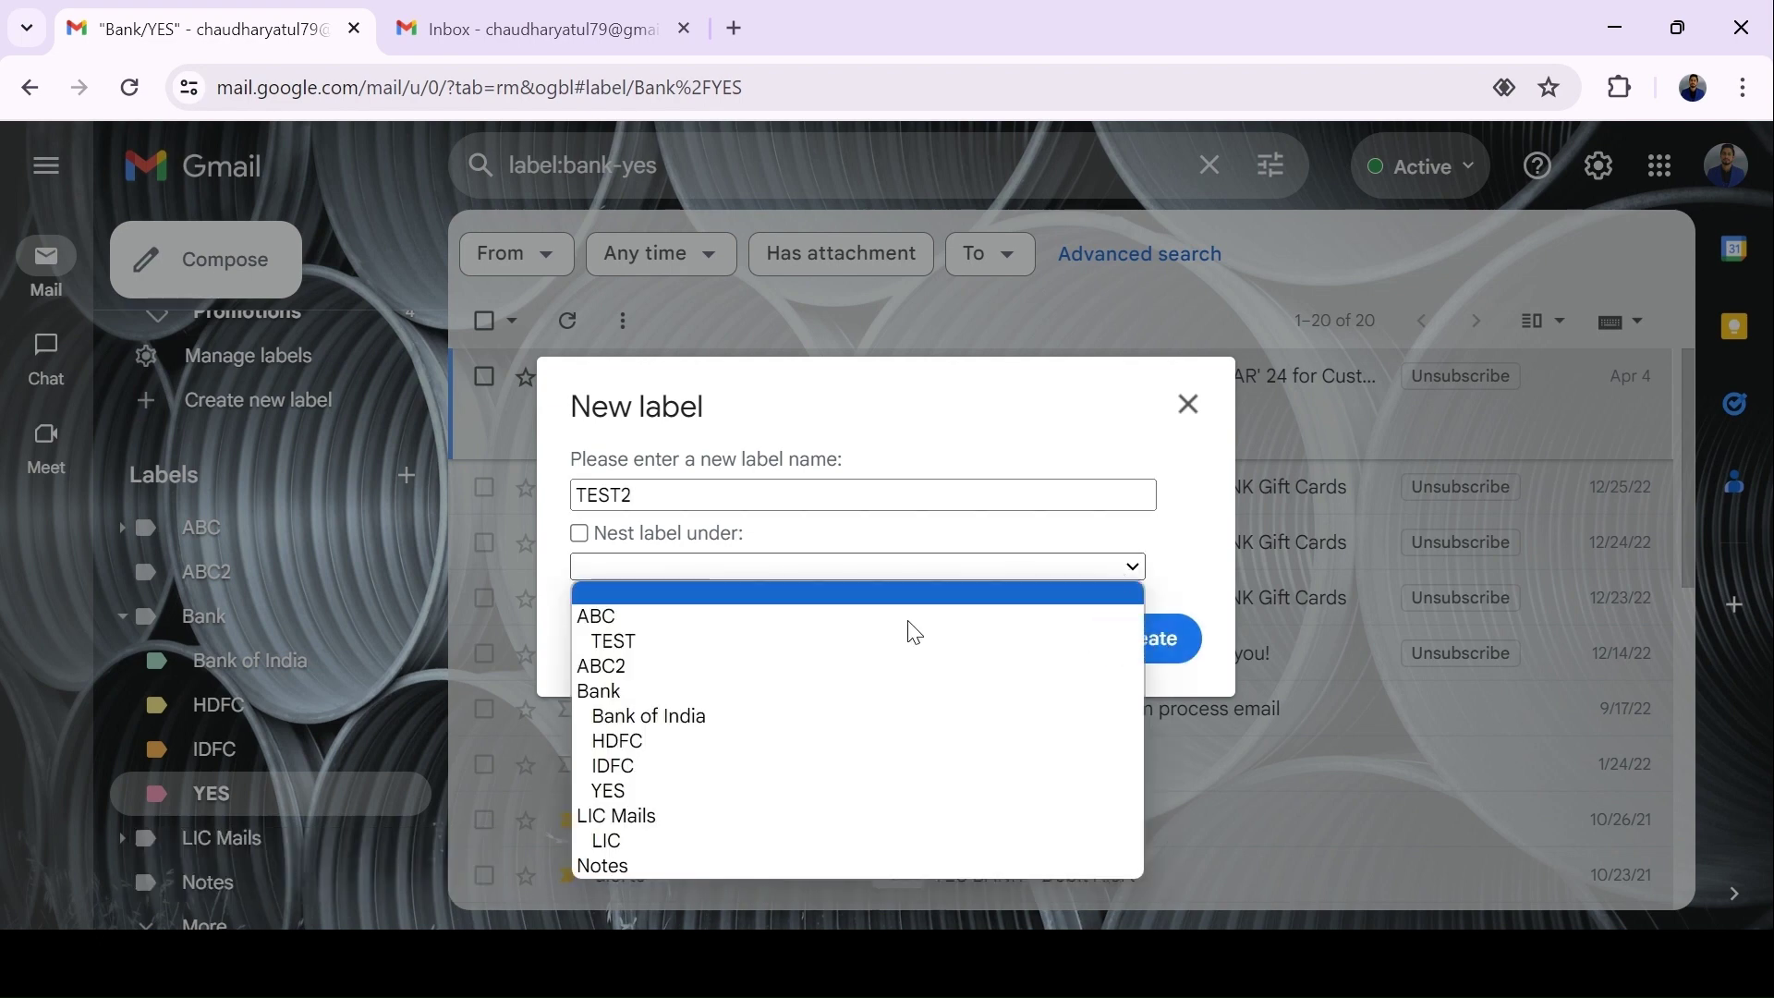
pyautogui.click(633, 668)
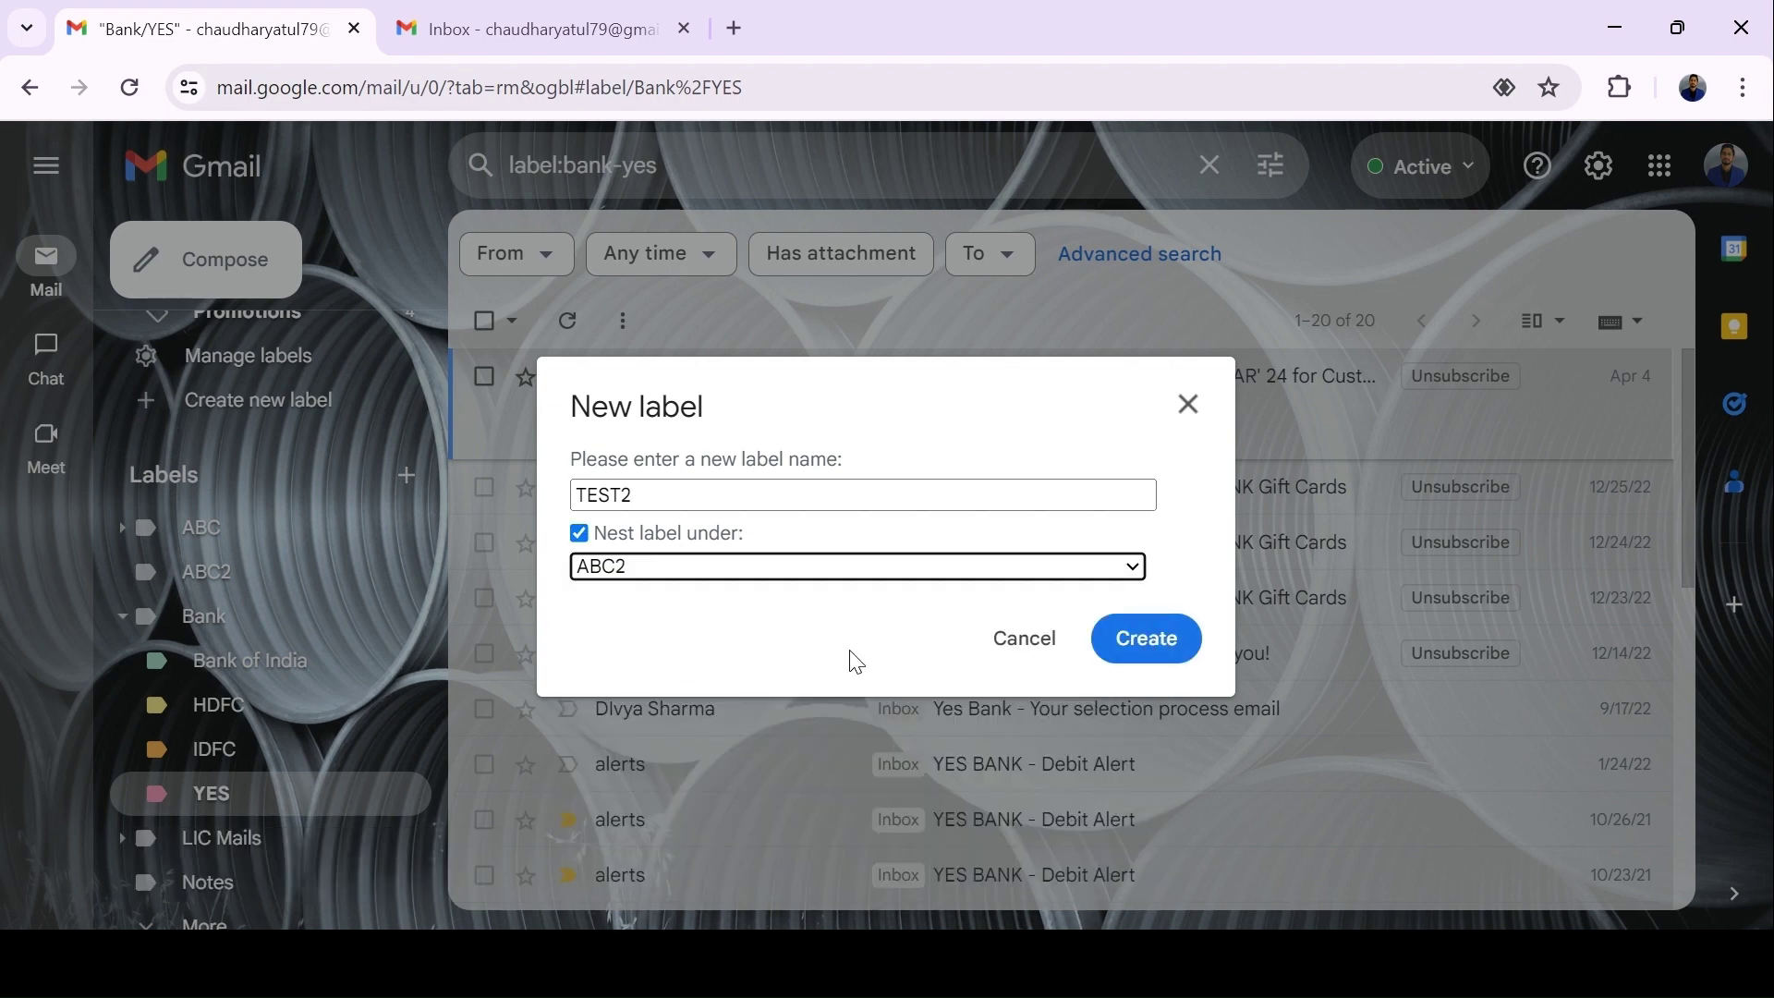
pyautogui.click(1151, 660)
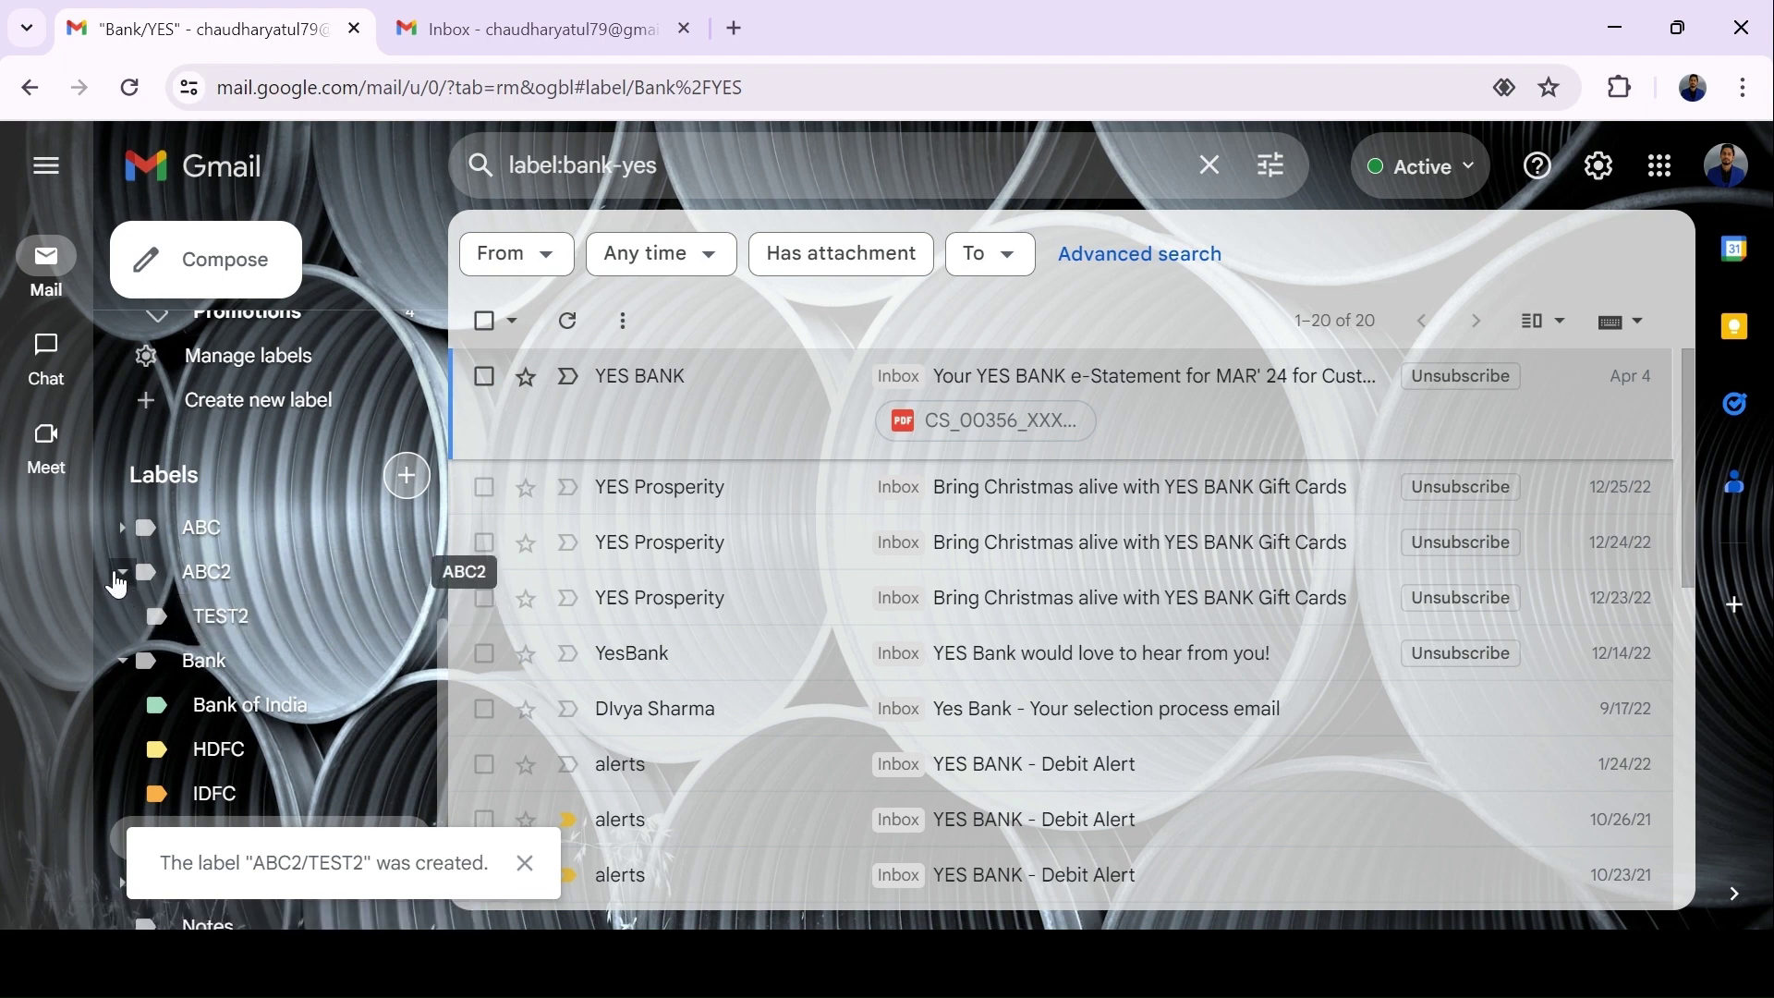
pyautogui.click(123, 575)
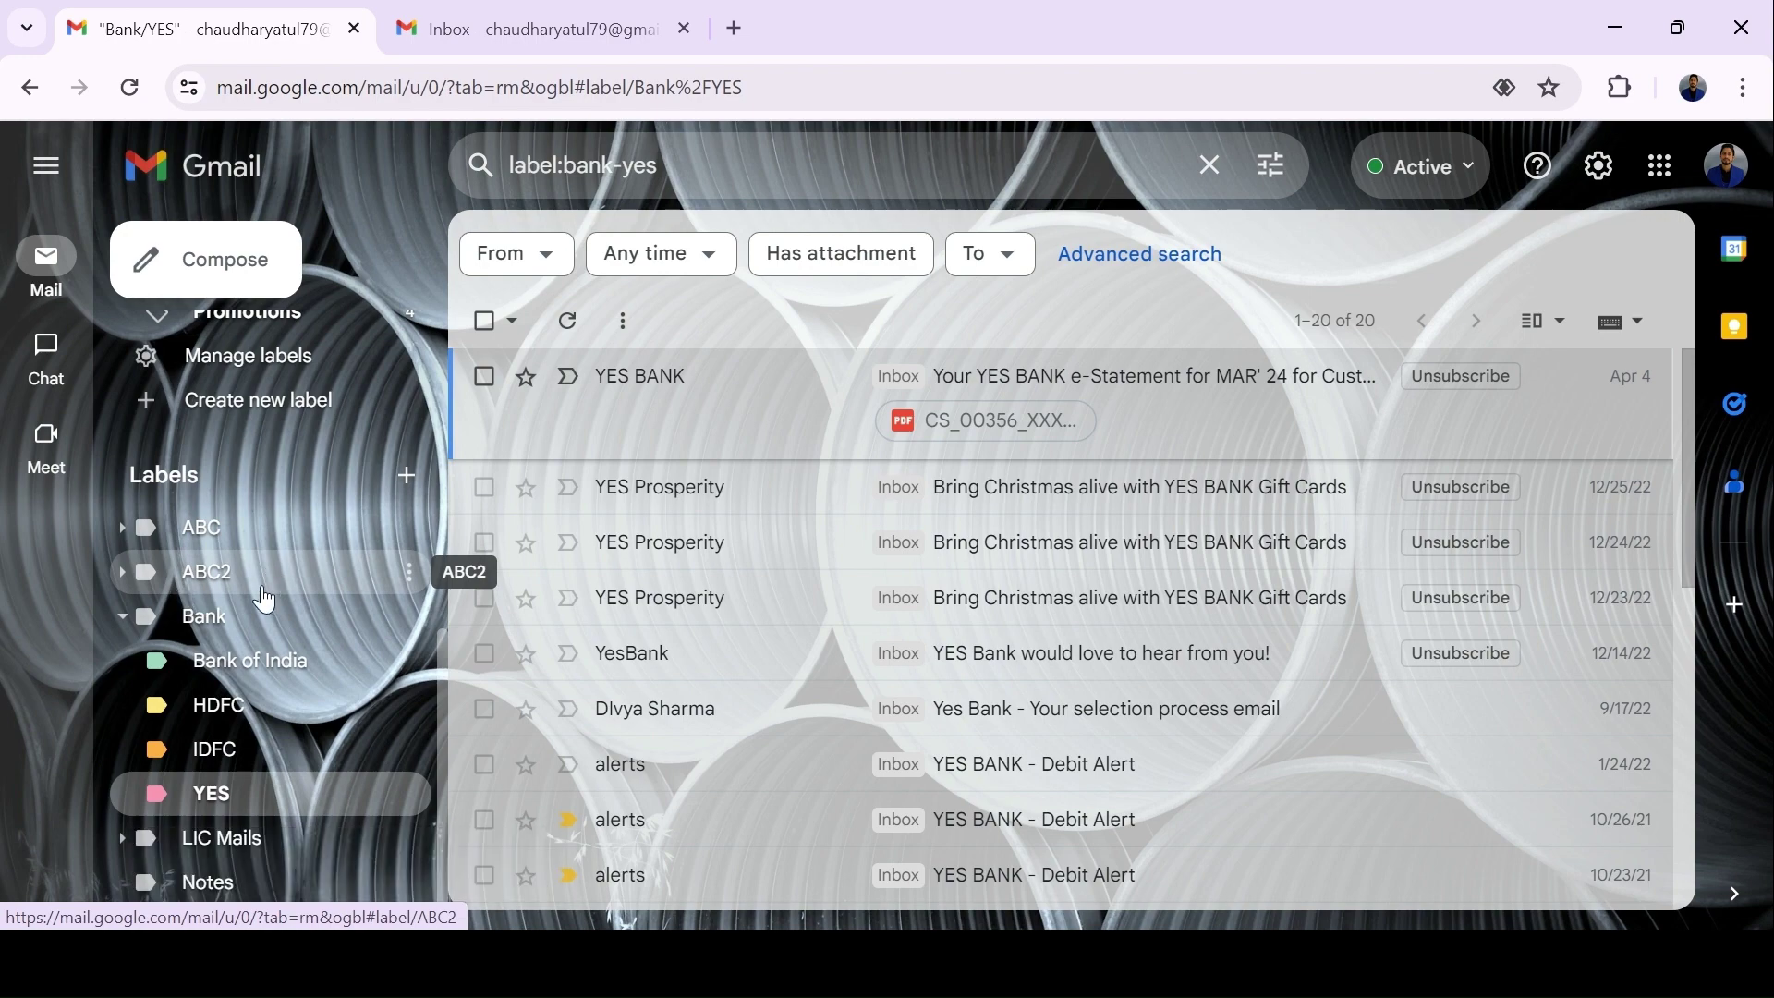
# - Open the ABC2 label, then expand it and open its TEST2 sub-label
pyautogui.click(199, 579)
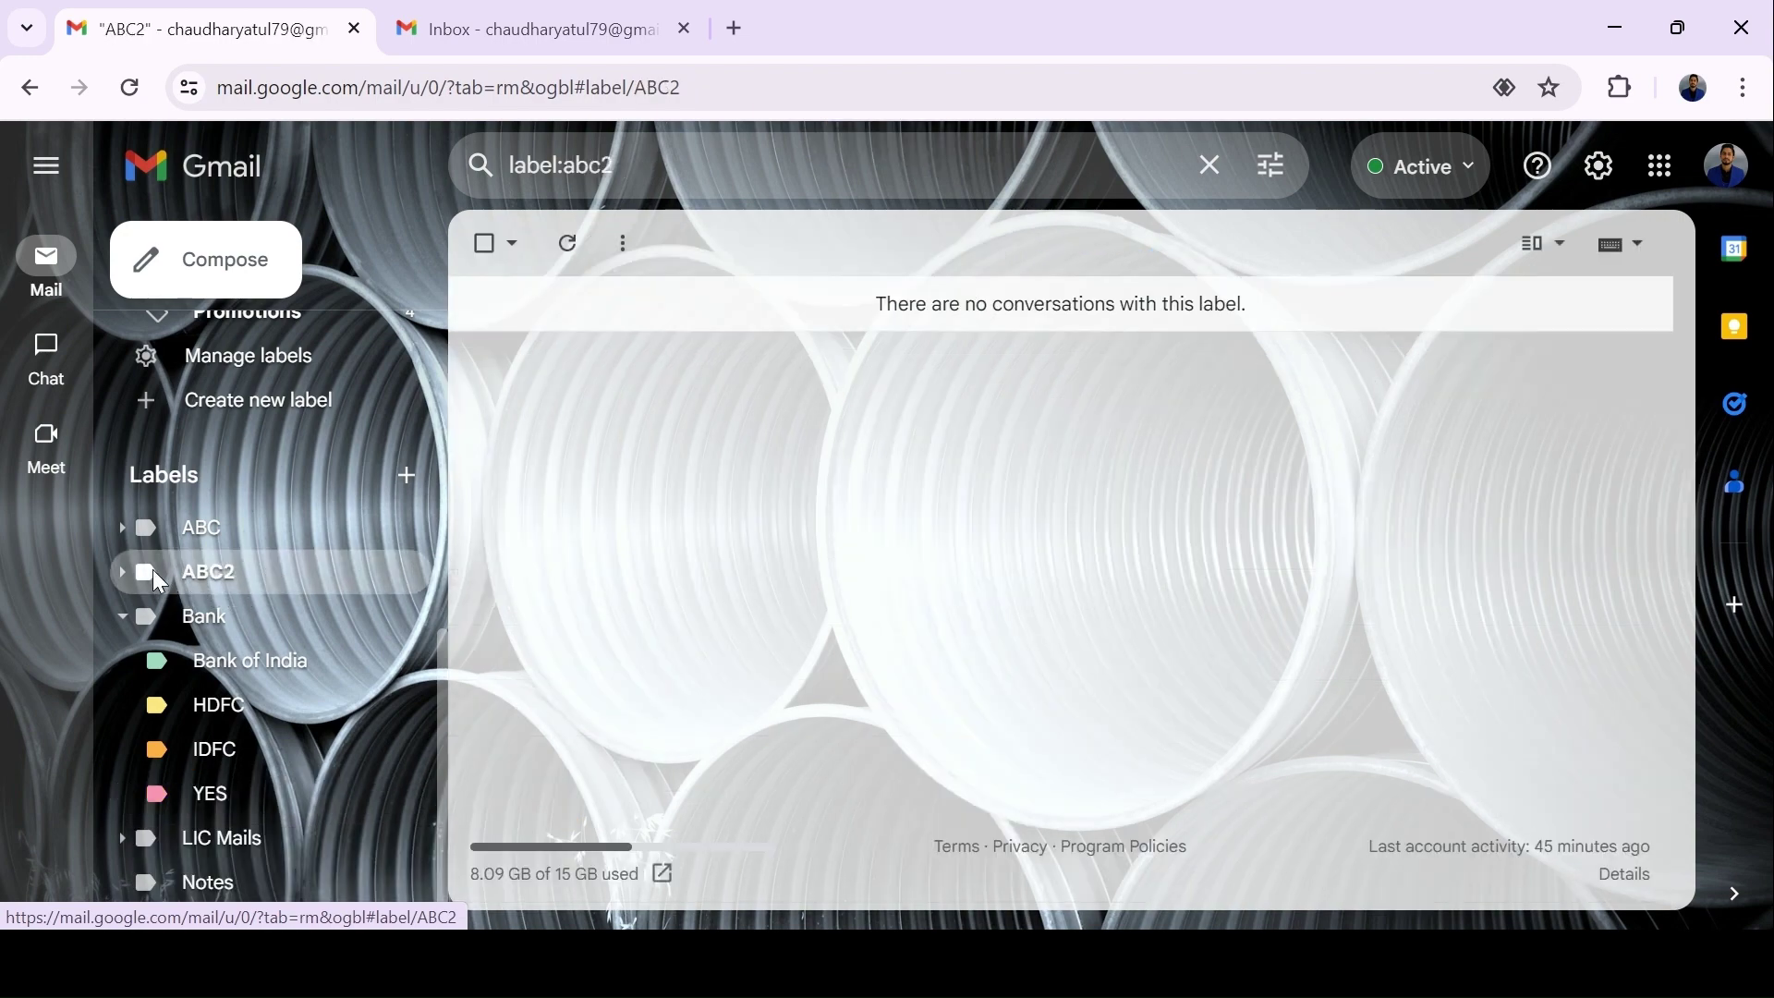
pyautogui.click(124, 579)
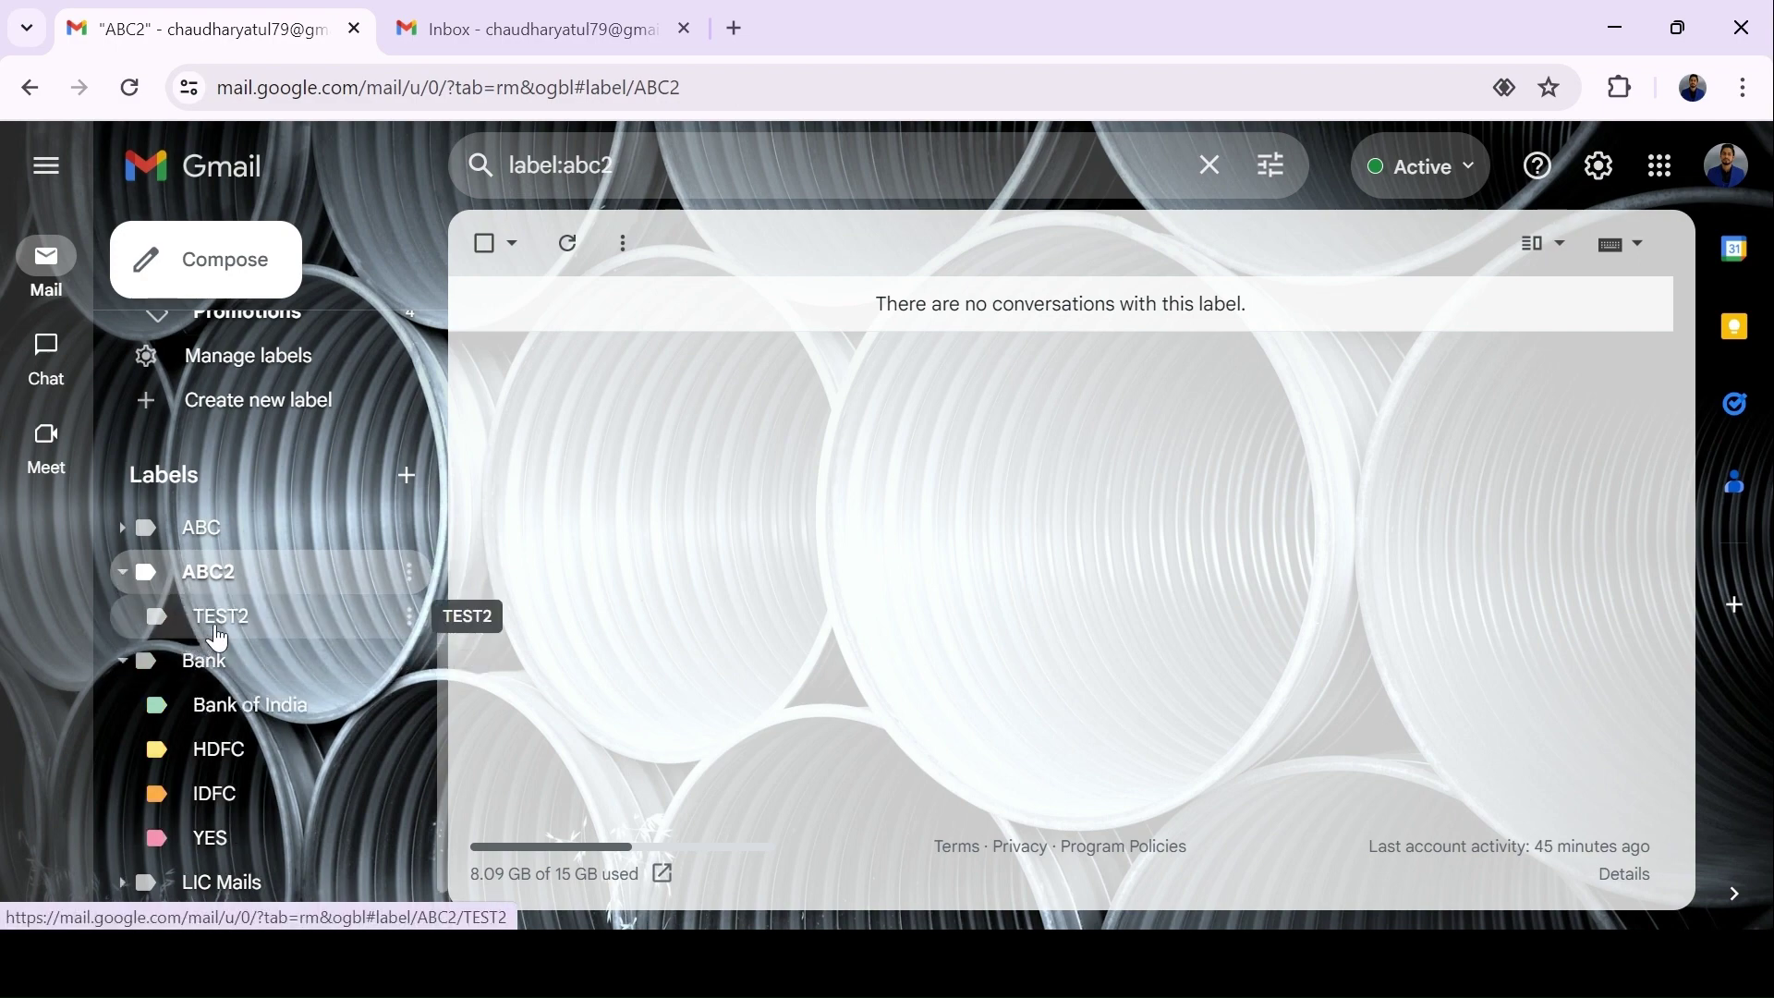
pyautogui.click(220, 634)
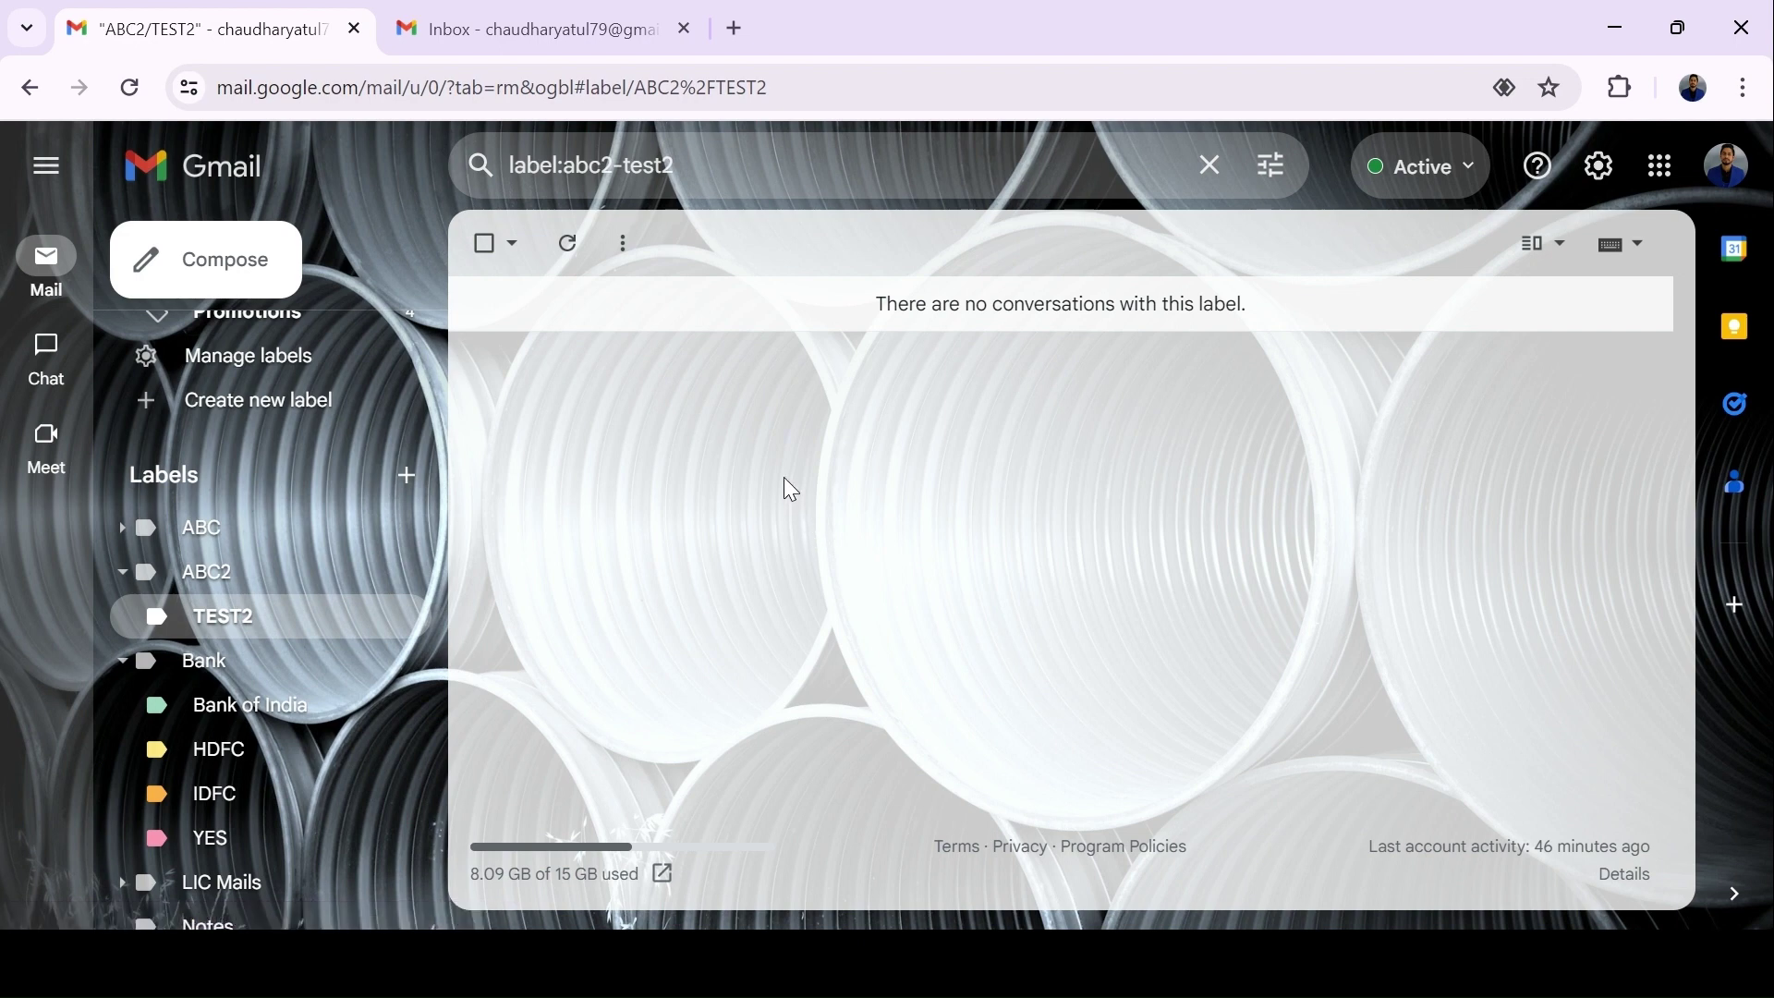
# - Search the mail for 'yes bank credit', replacing the previous query
pyautogui.click(712, 189)
pyautogui.hotkey('ctrl', 'a')
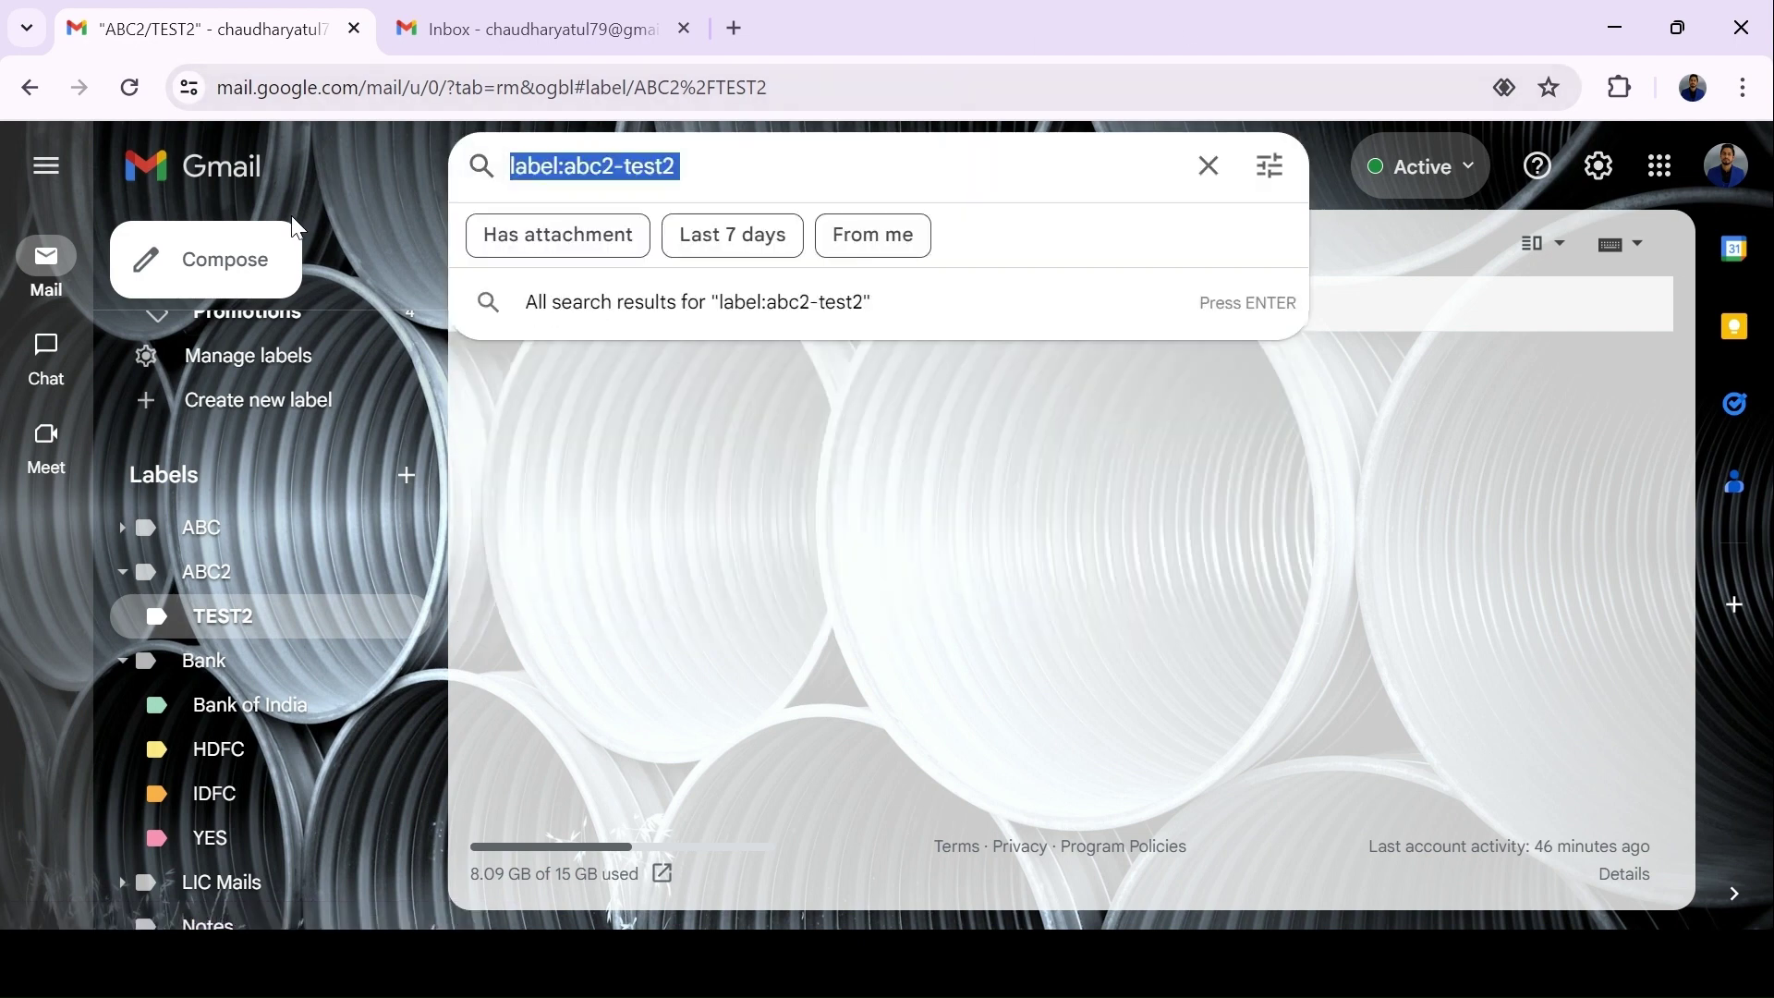
pyautogui.write('yes bank credit')
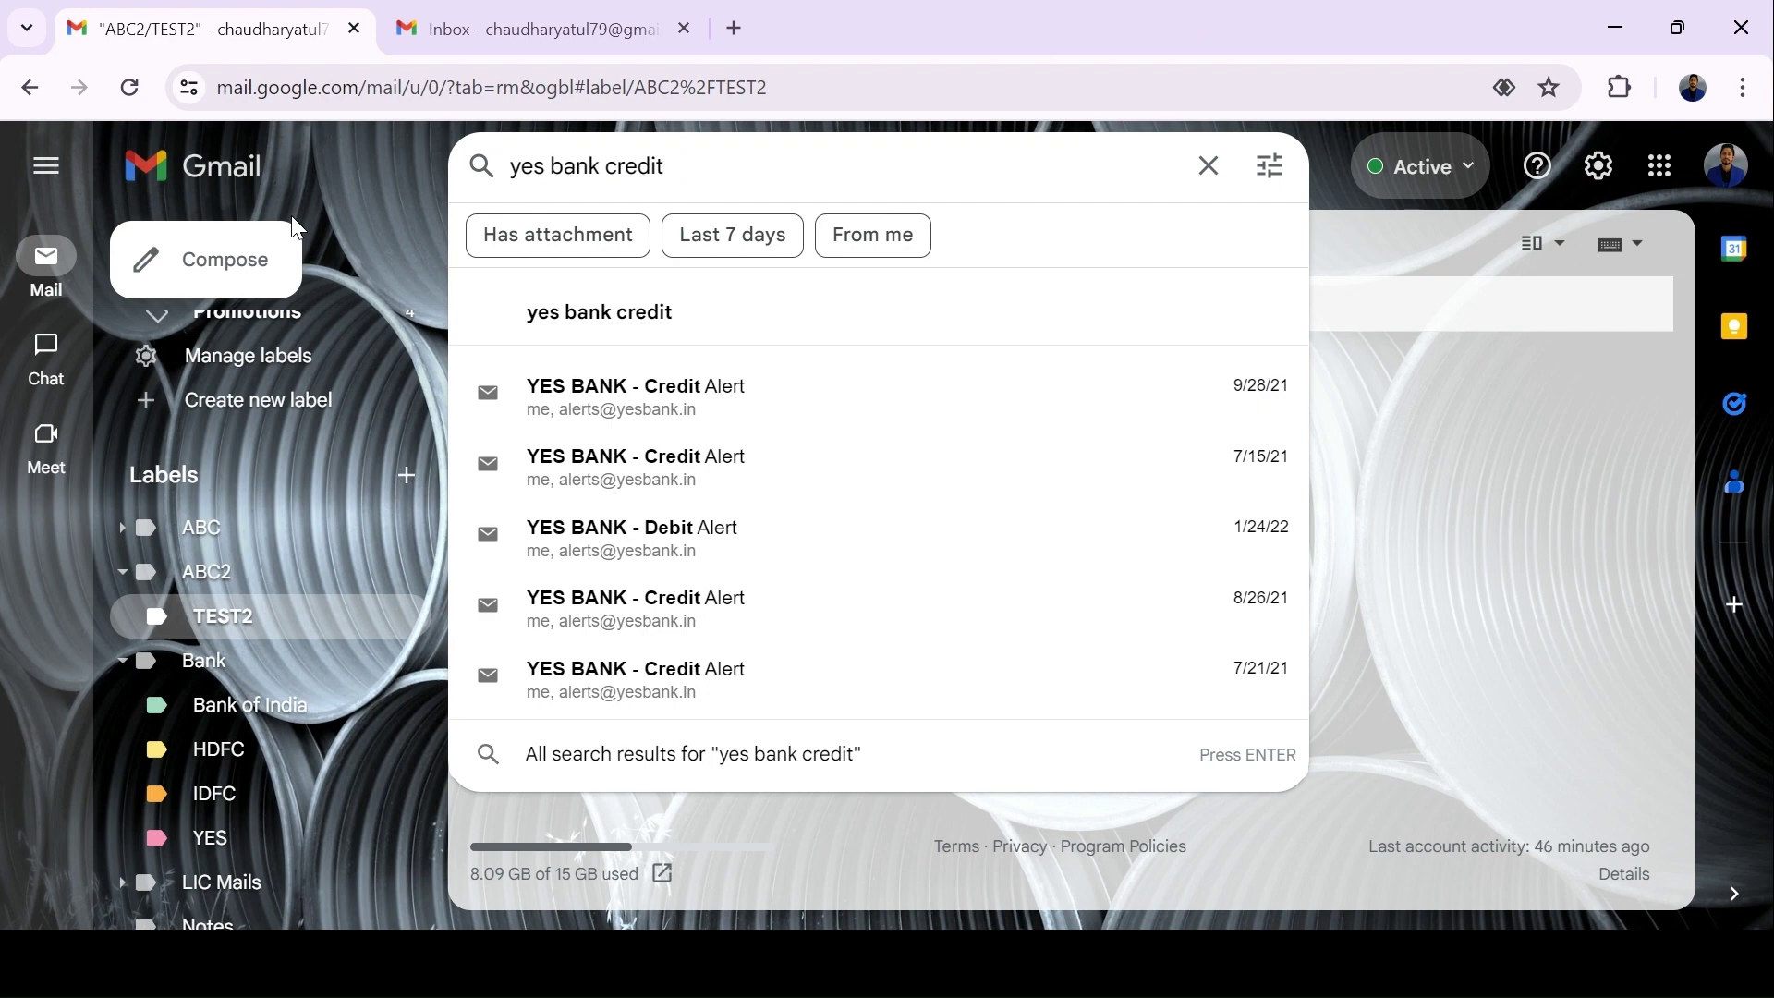
pyautogui.press('Return')
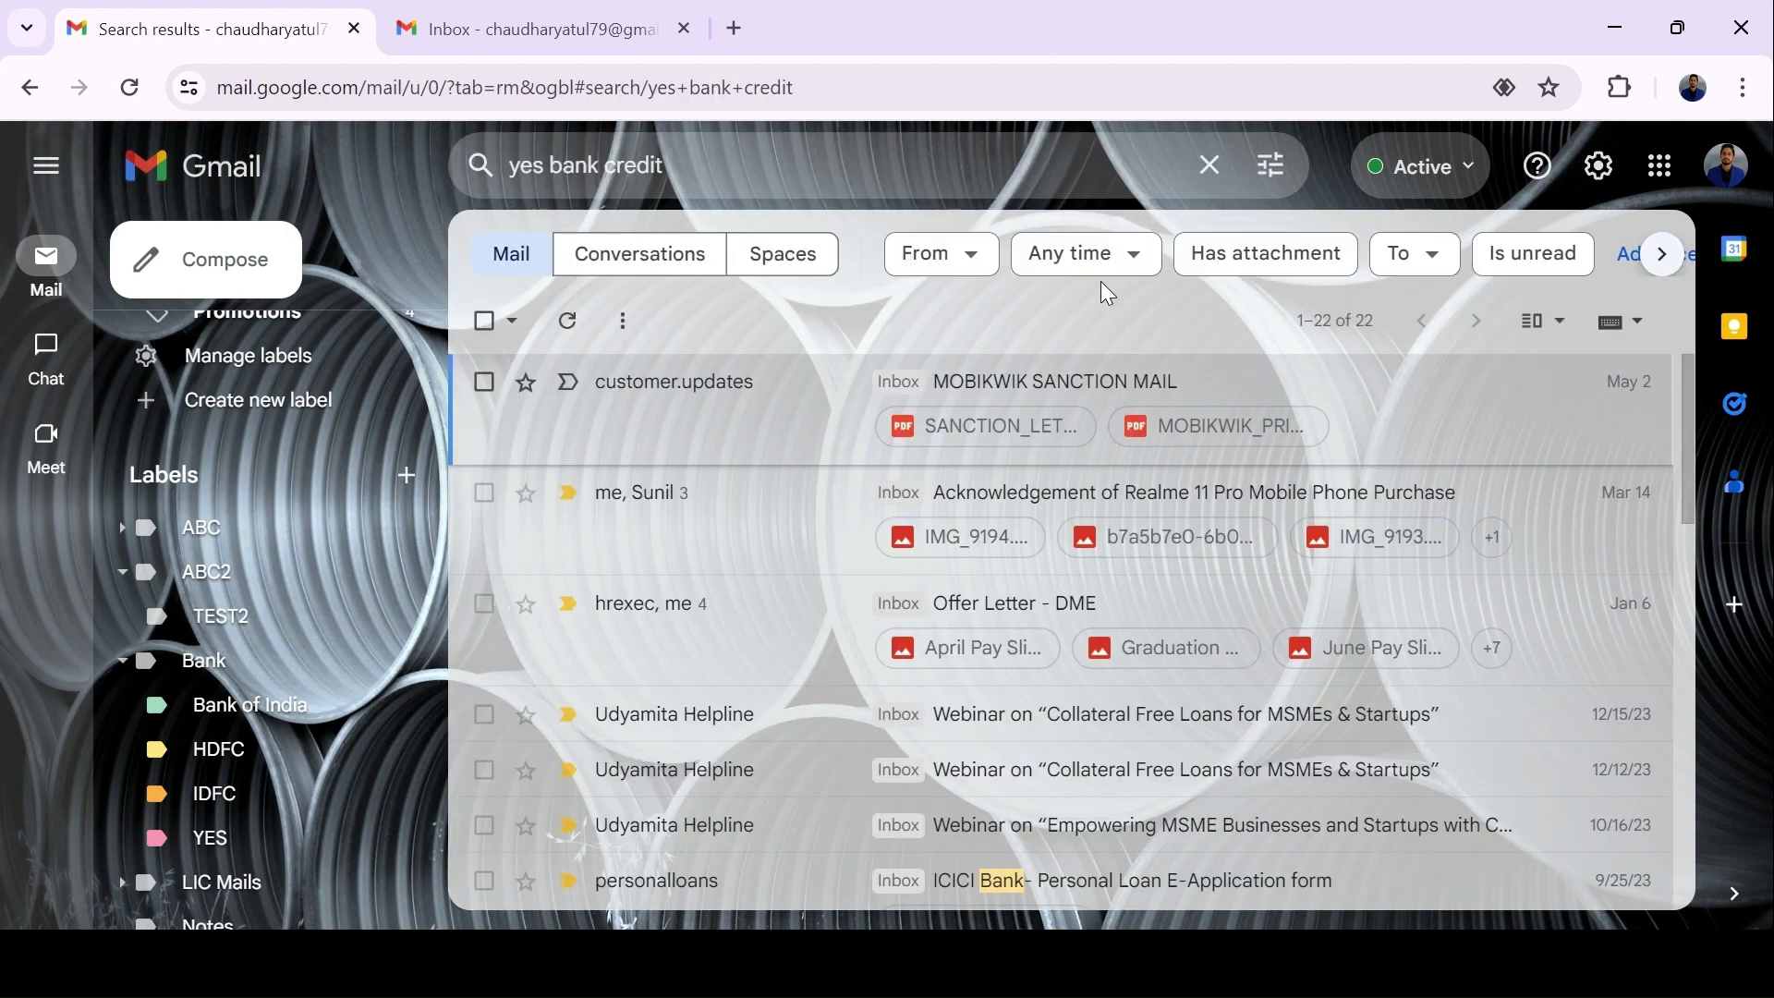
pyautogui.moveTo(1220, 425)
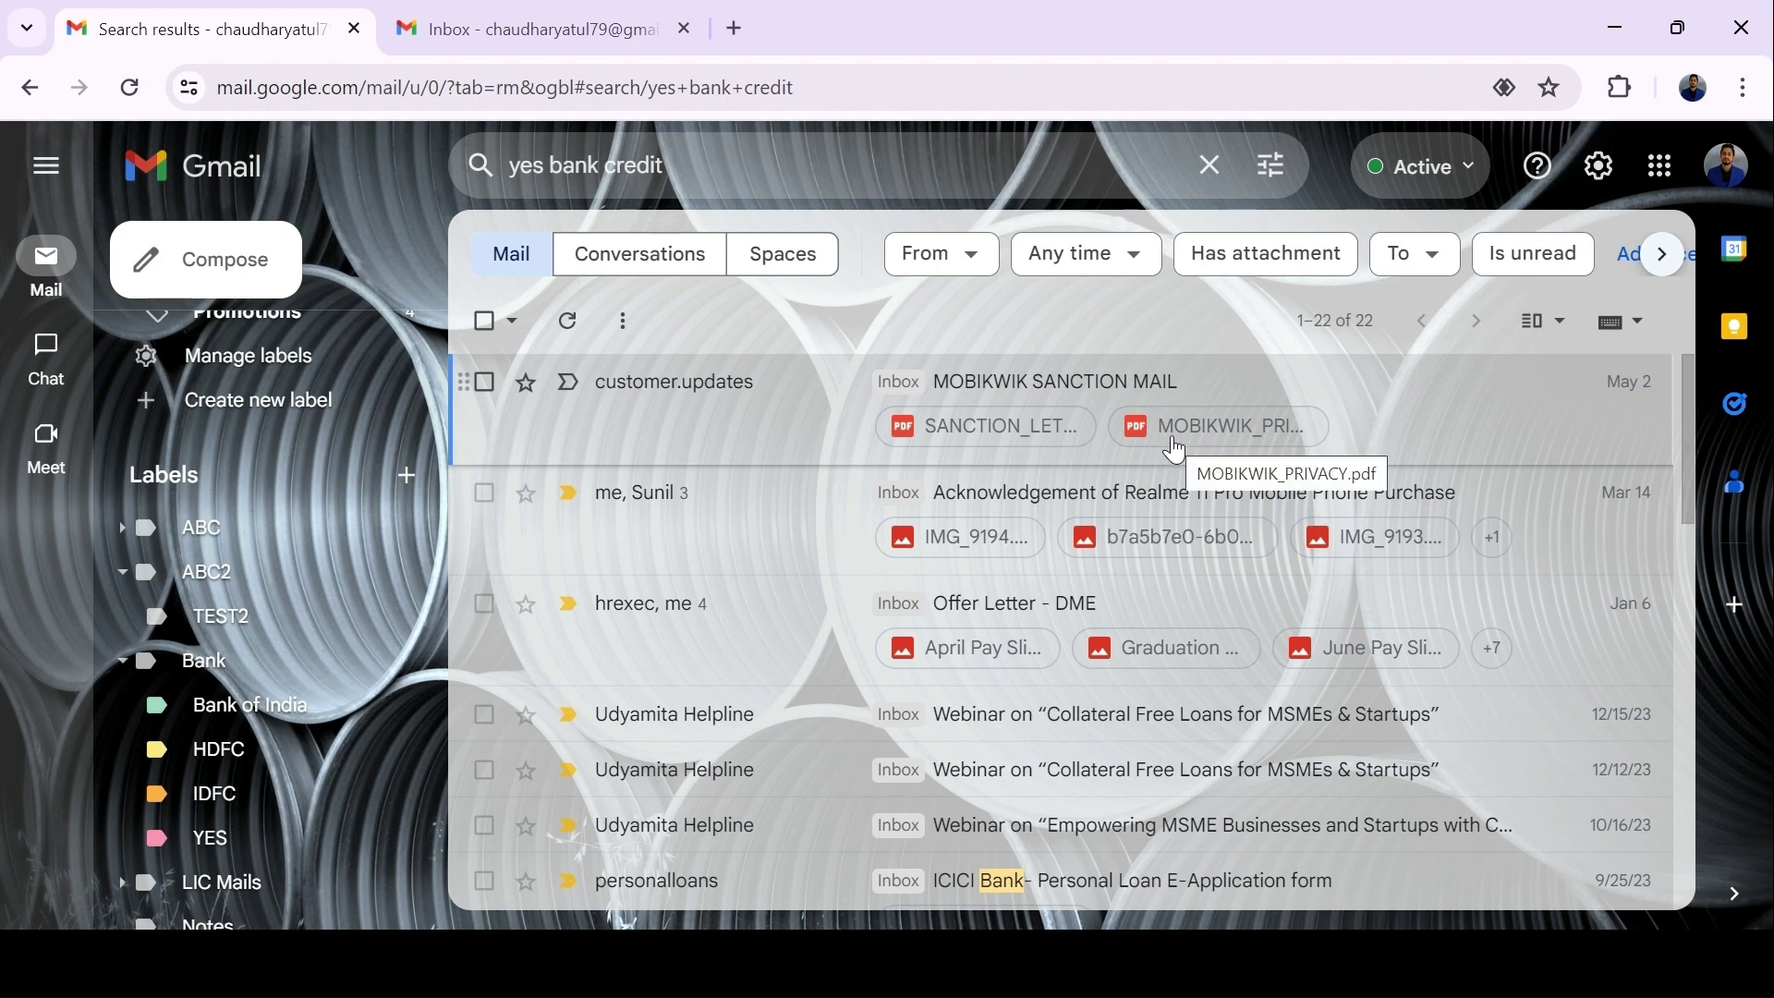
# - Create a filter from the 'yes bank credit' search that applies the ABC2/TEST2 label
pyautogui.click(1274, 169)
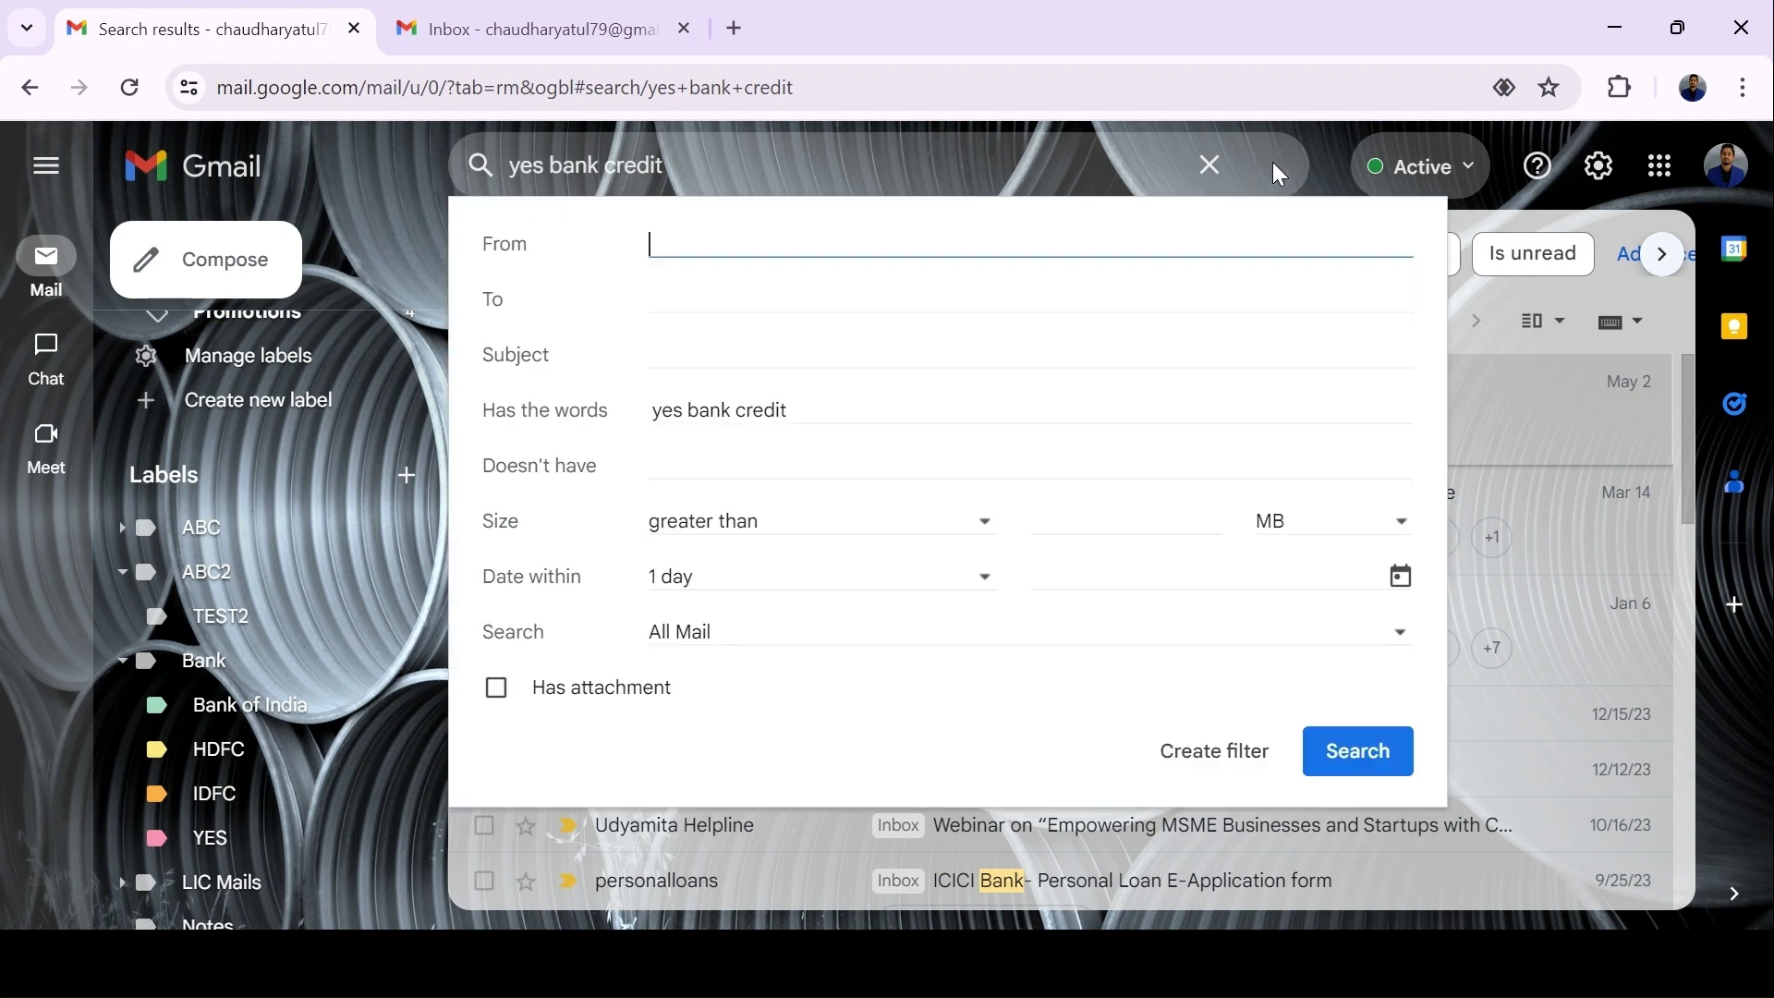
pyautogui.click(1210, 765)
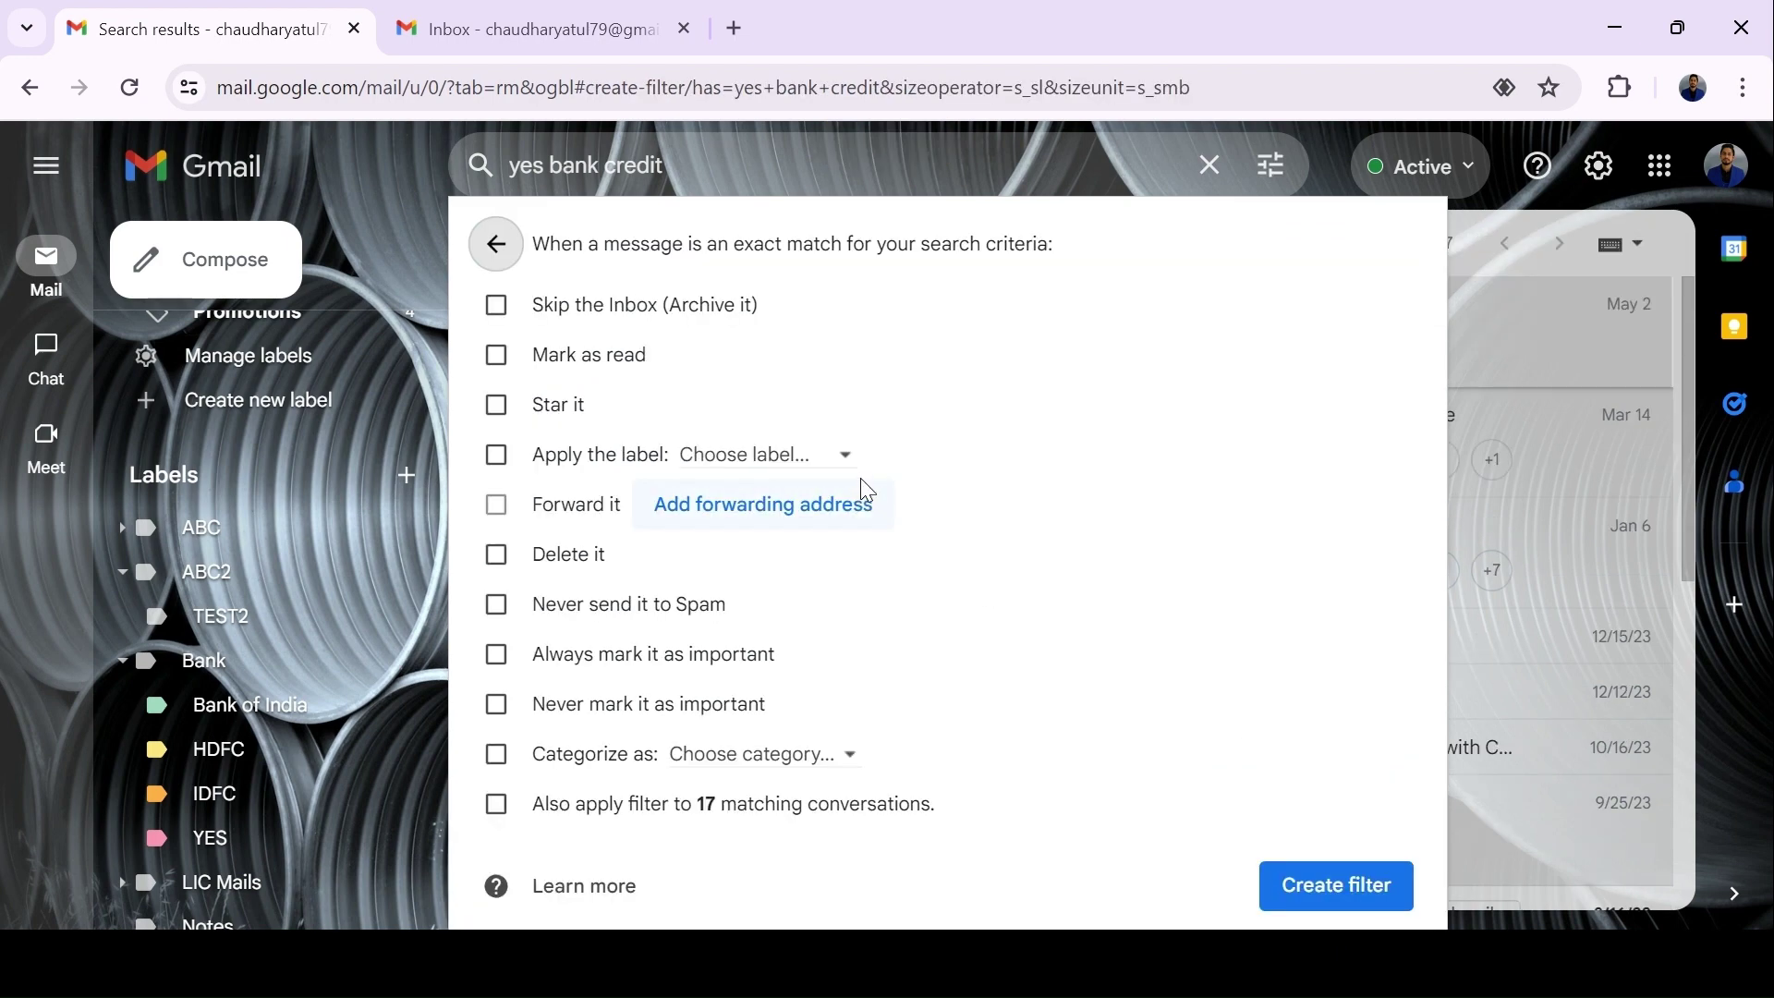
pyautogui.click(841, 458)
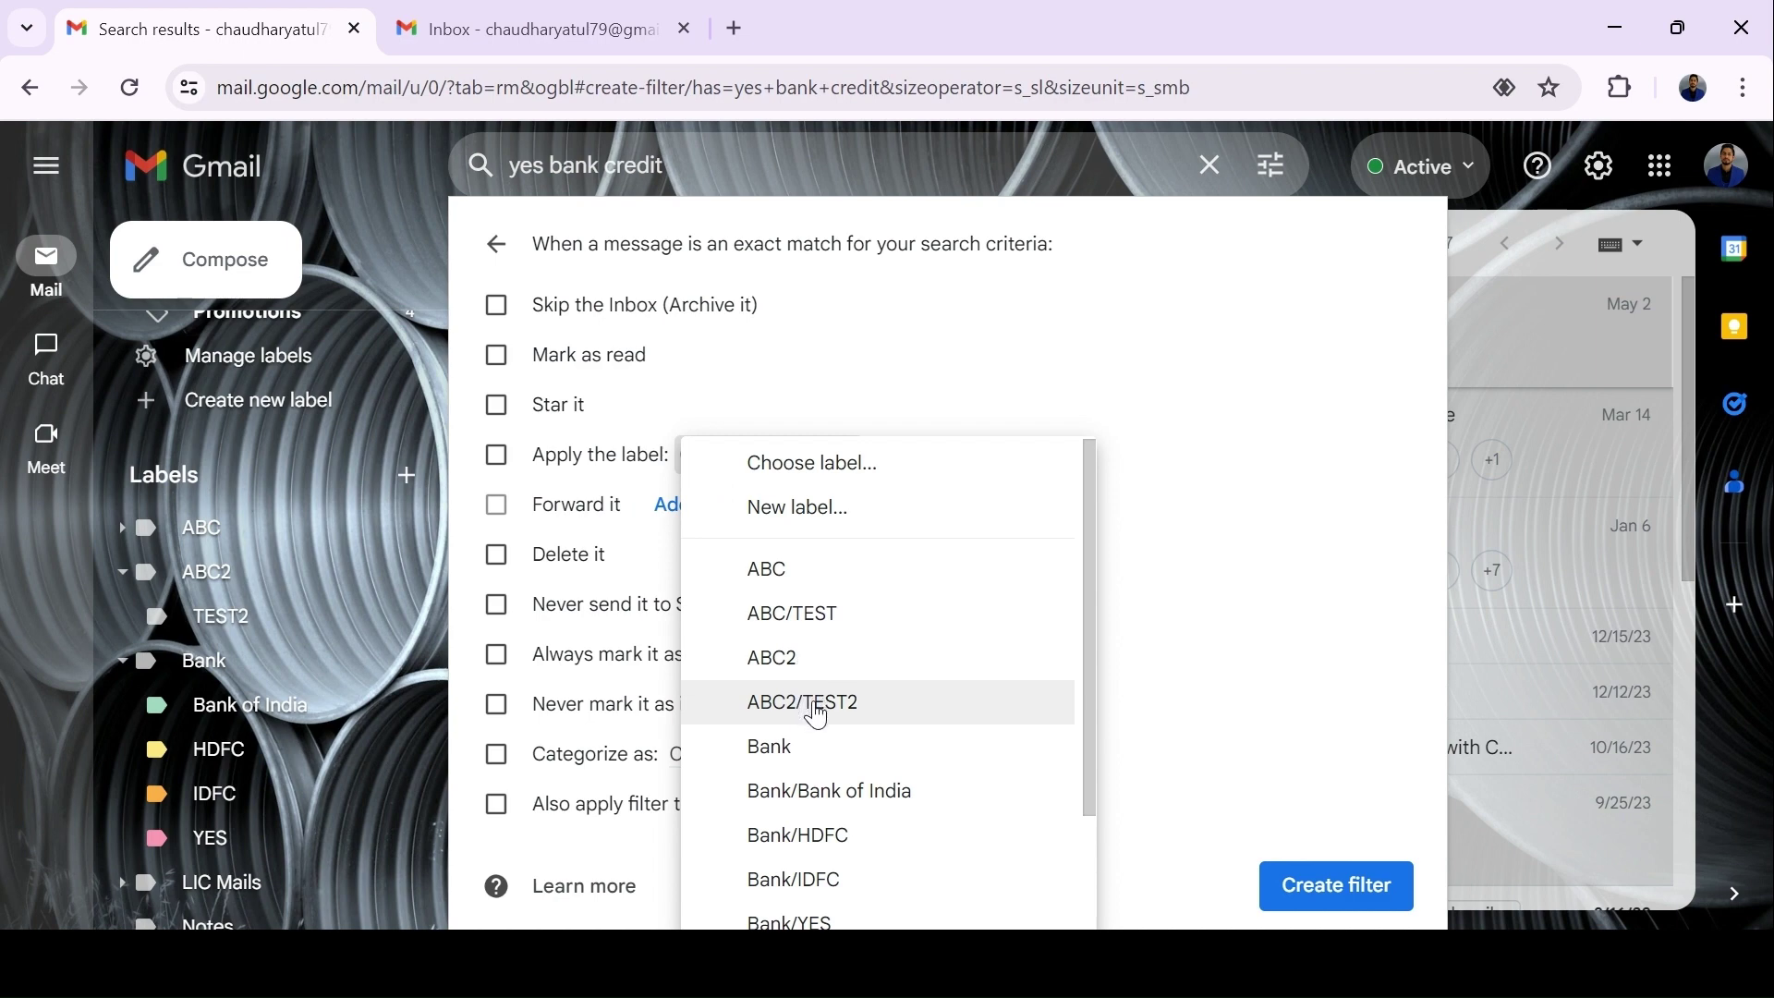
pyautogui.click(860, 704)
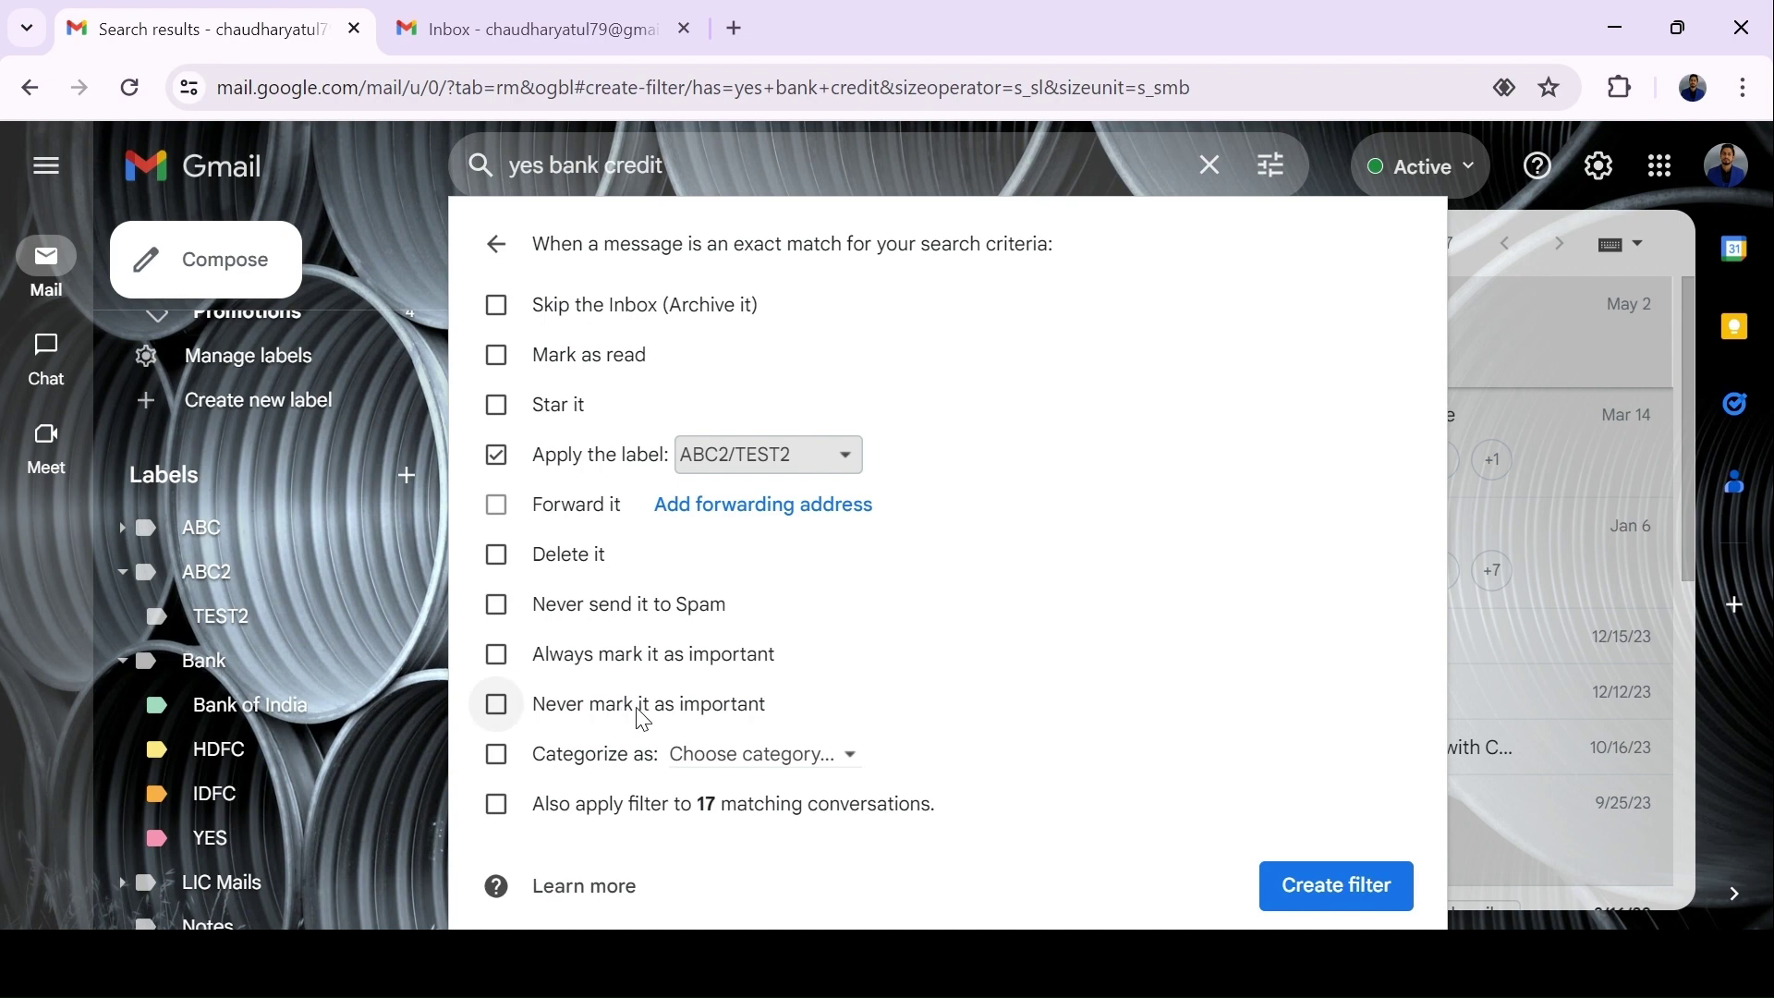
pyautogui.click(838, 758)
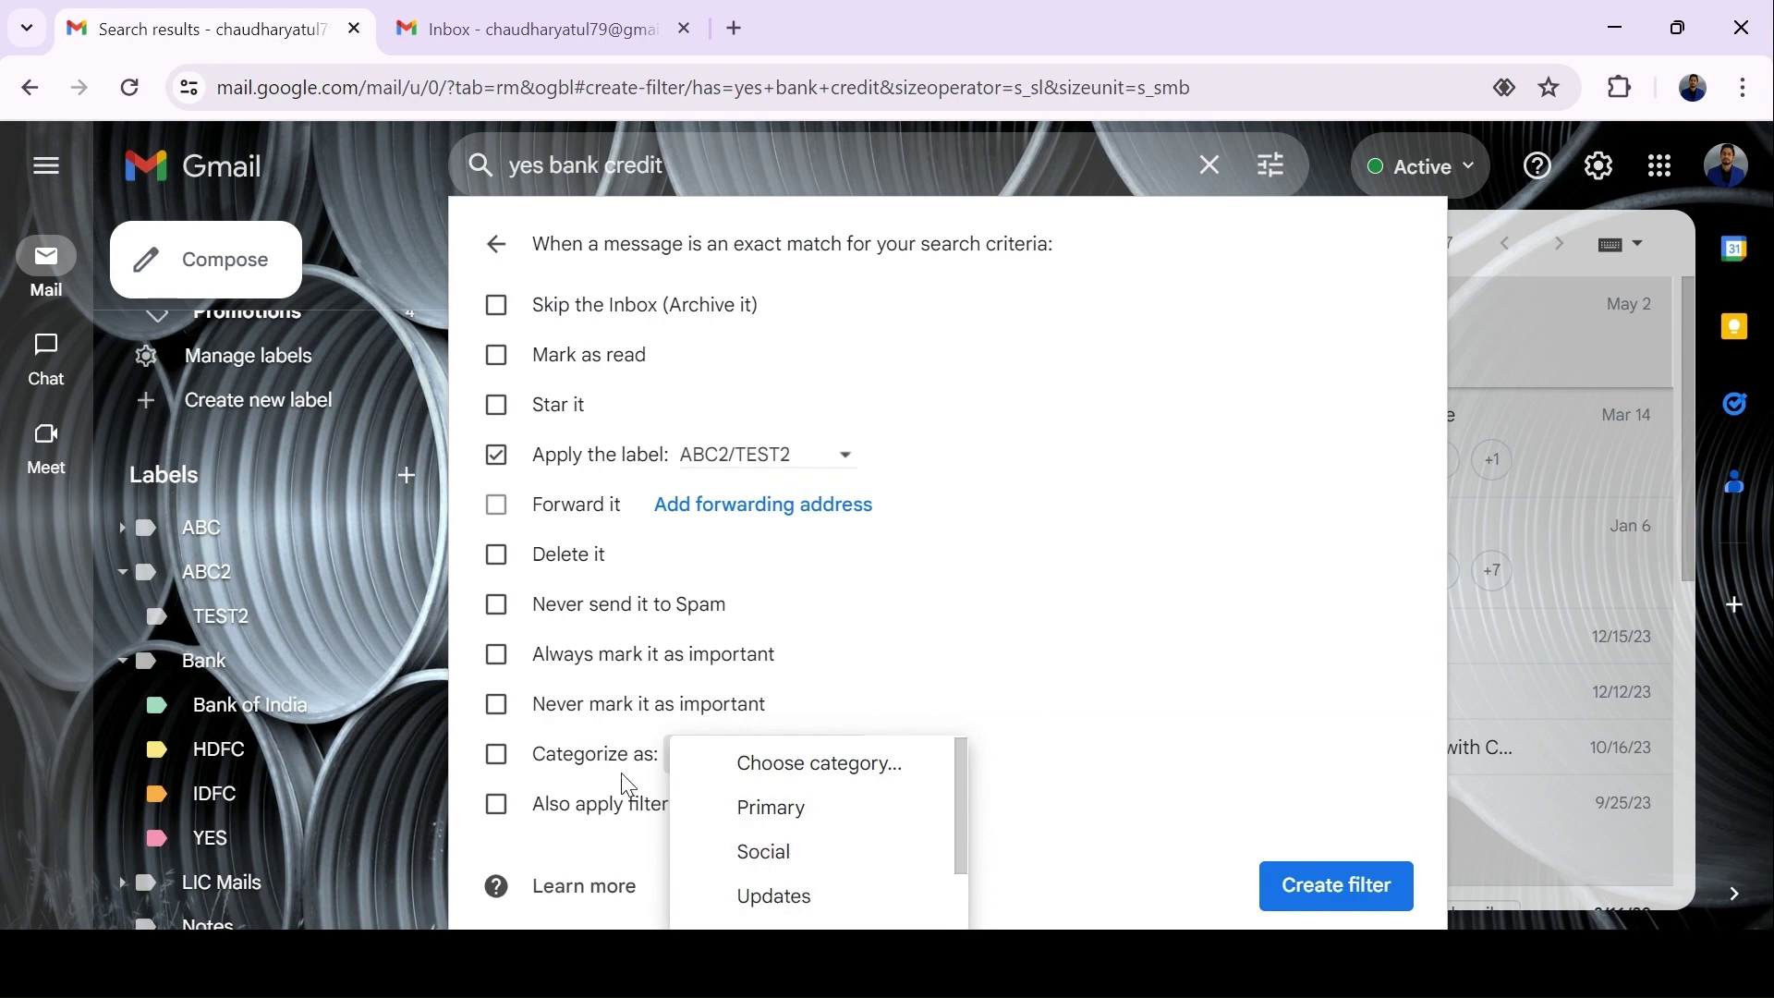
pyautogui.click(523, 840)
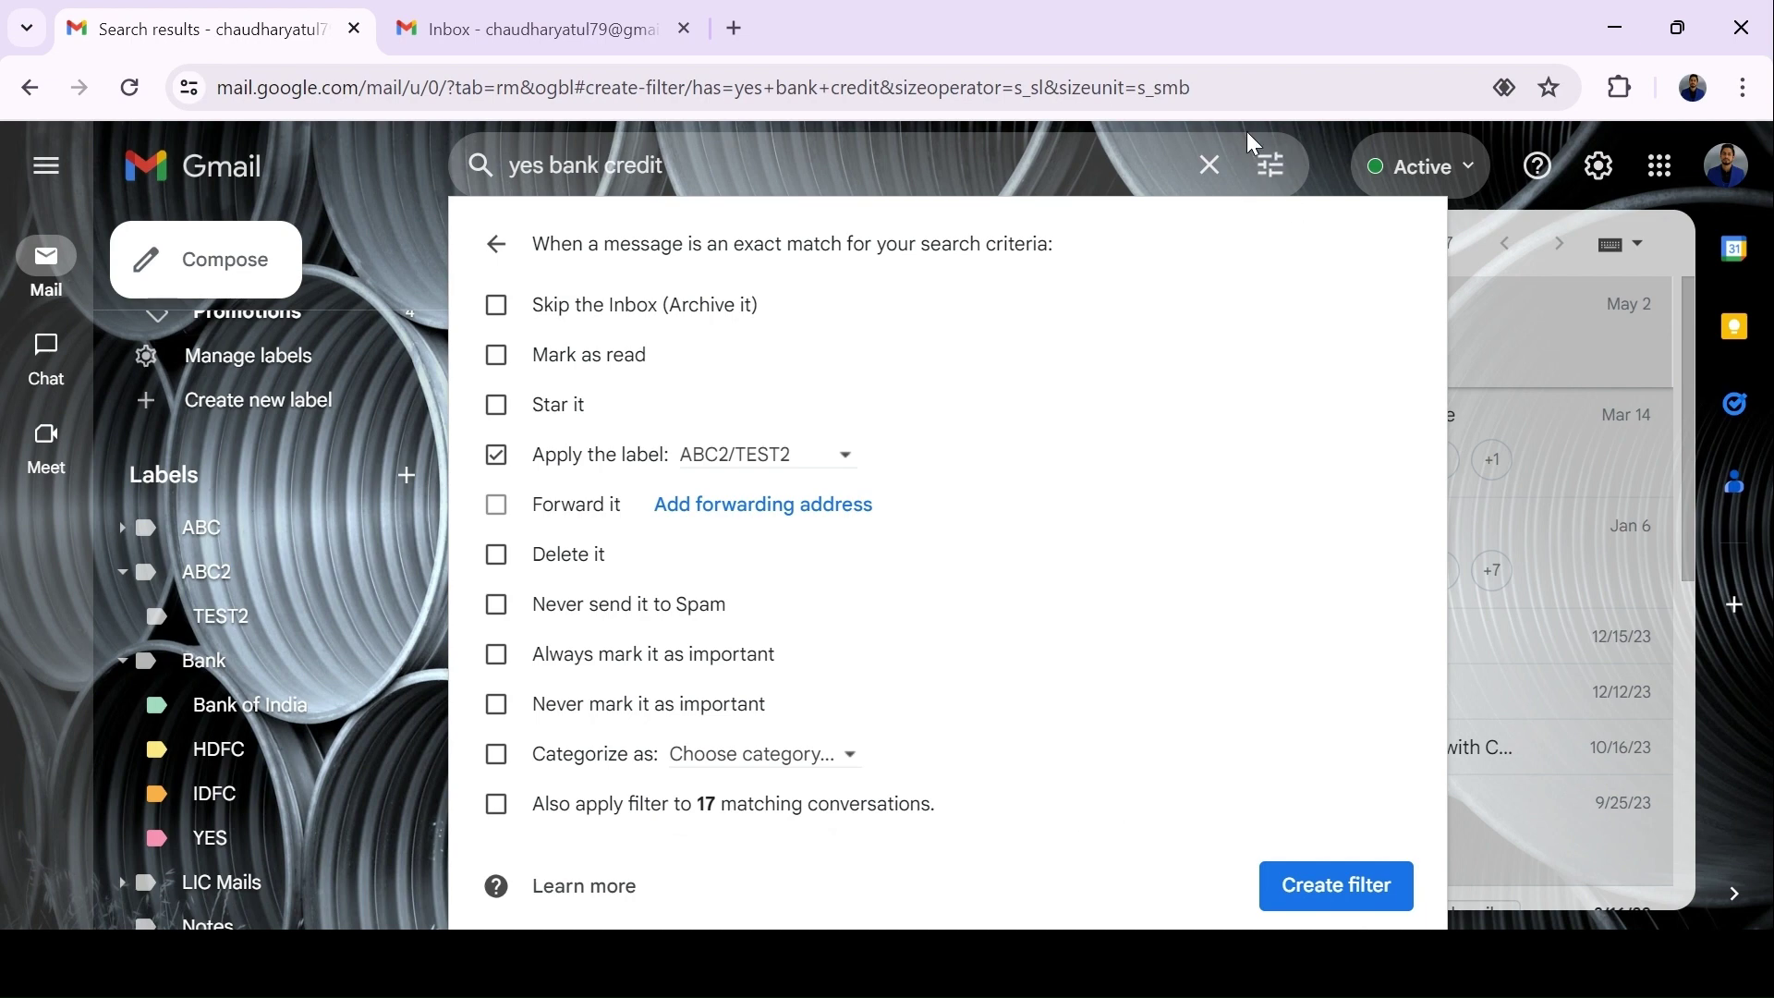
pyautogui.click(1210, 166)
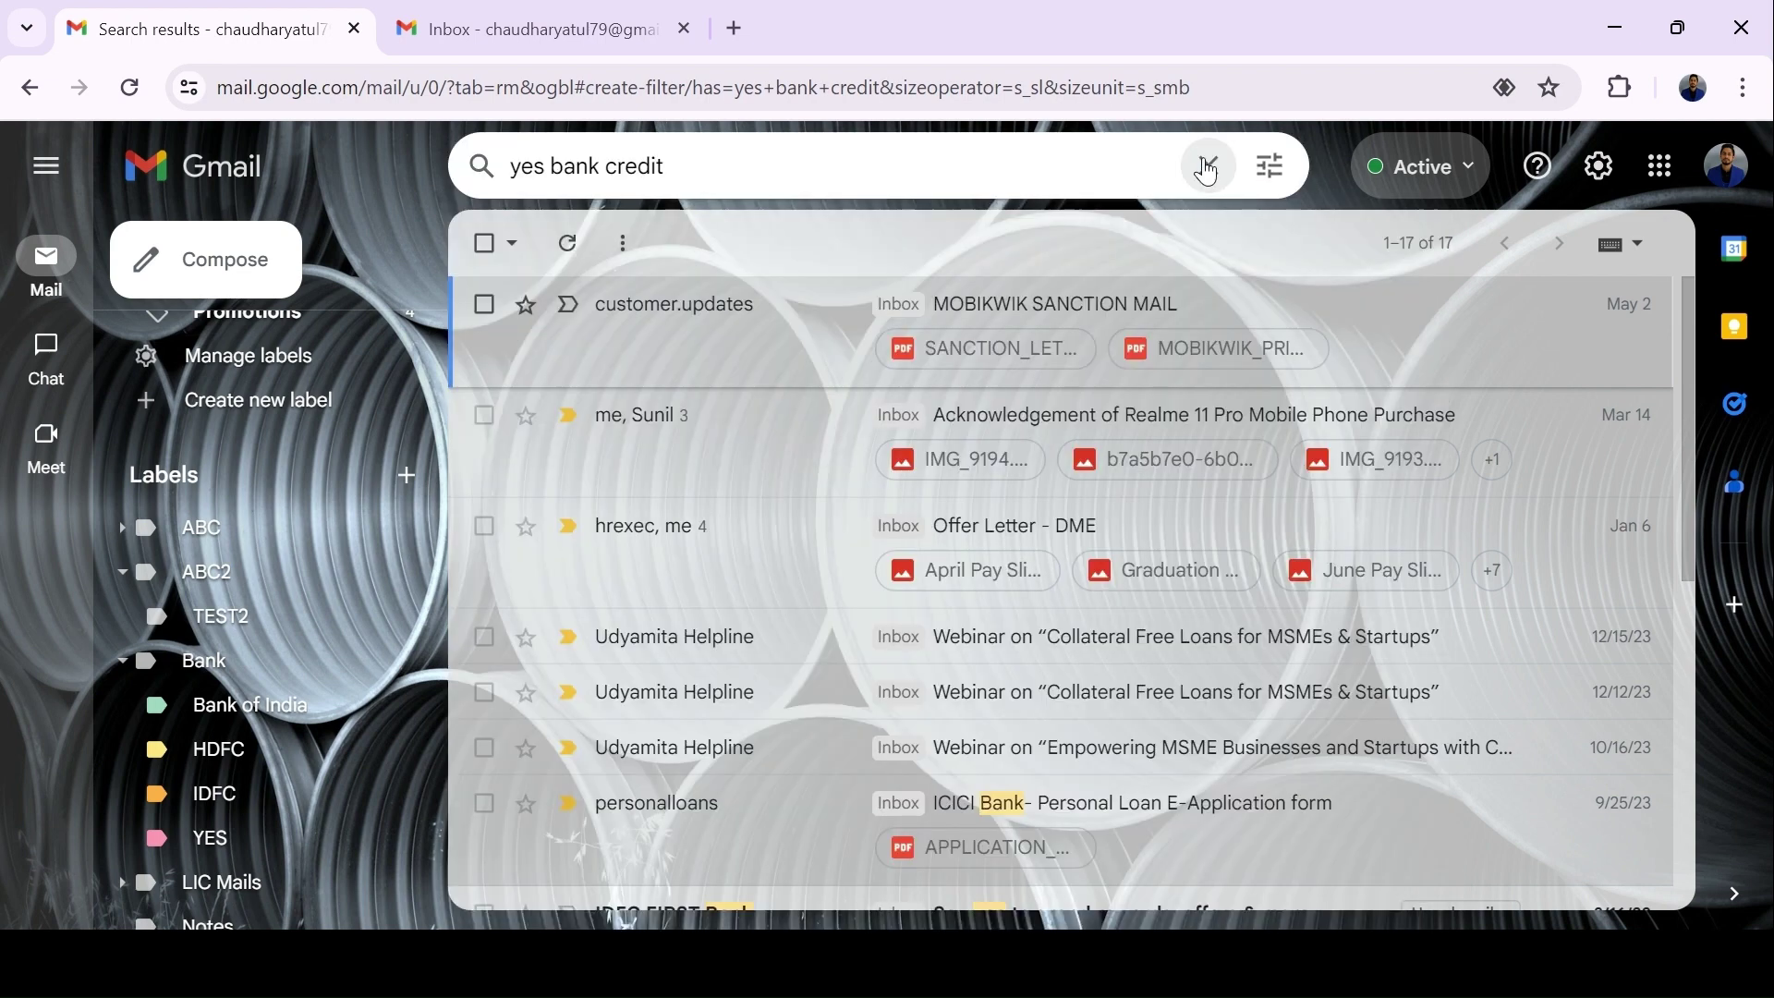
pyautogui.click(484, 246)
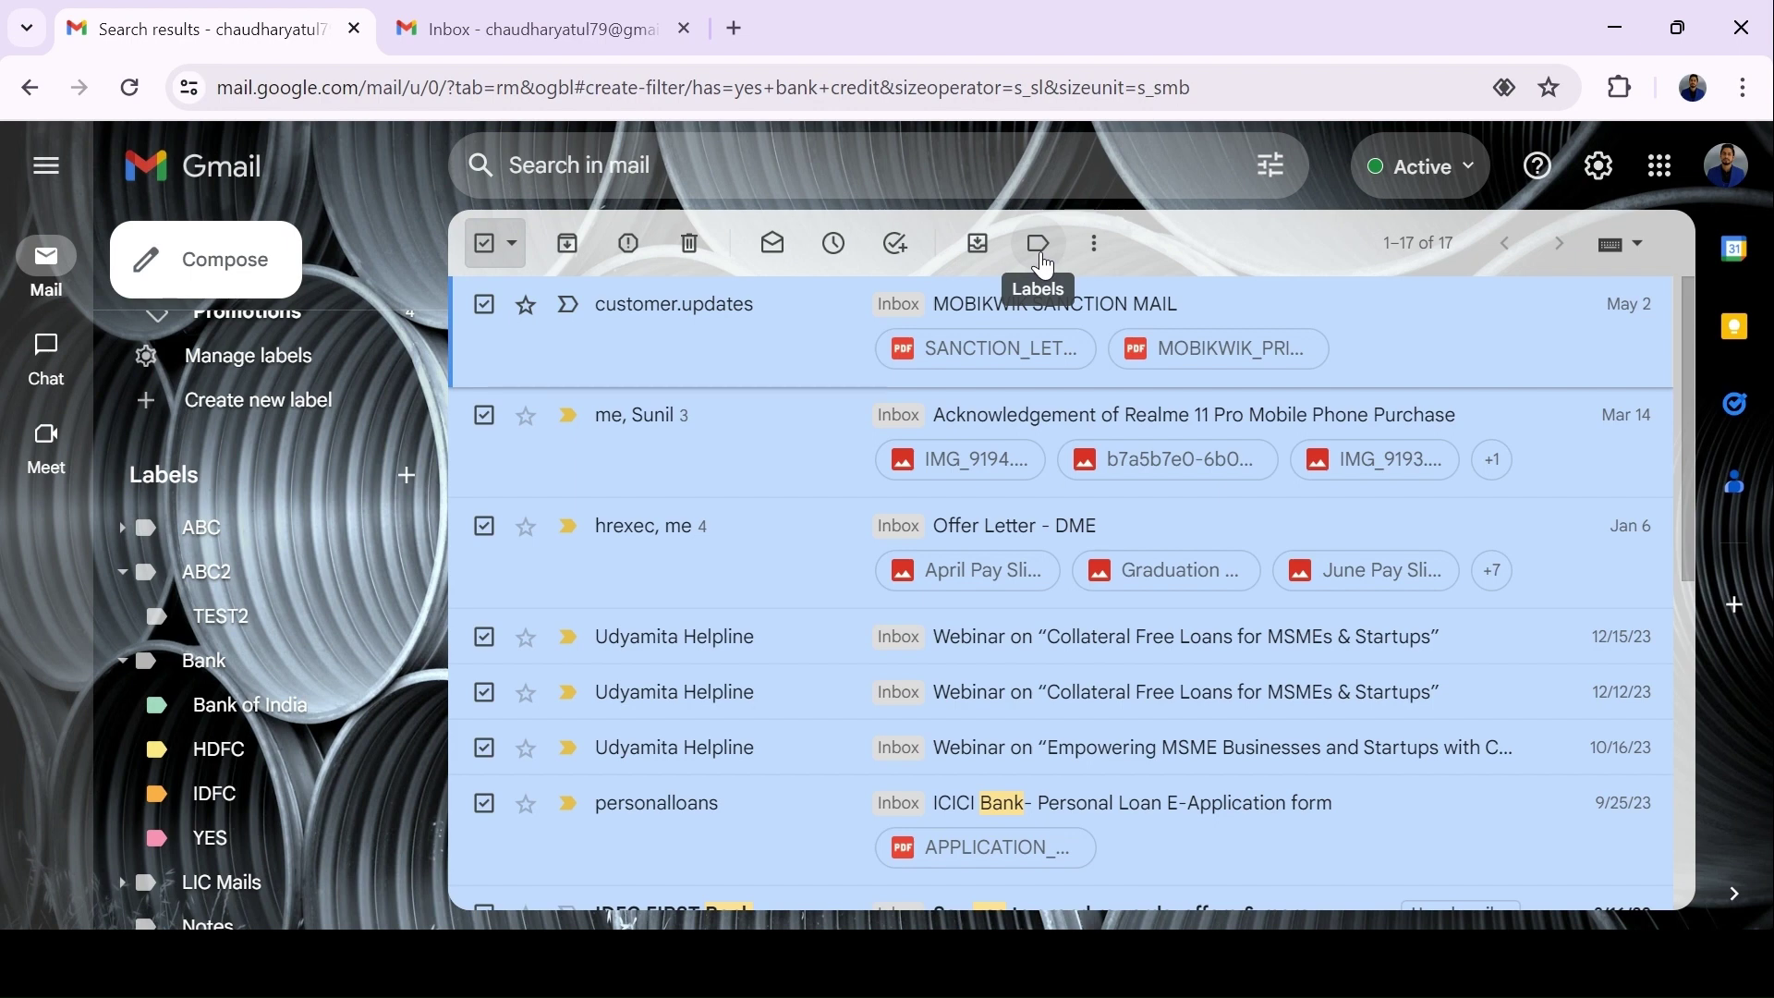
pyautogui.click(1095, 244)
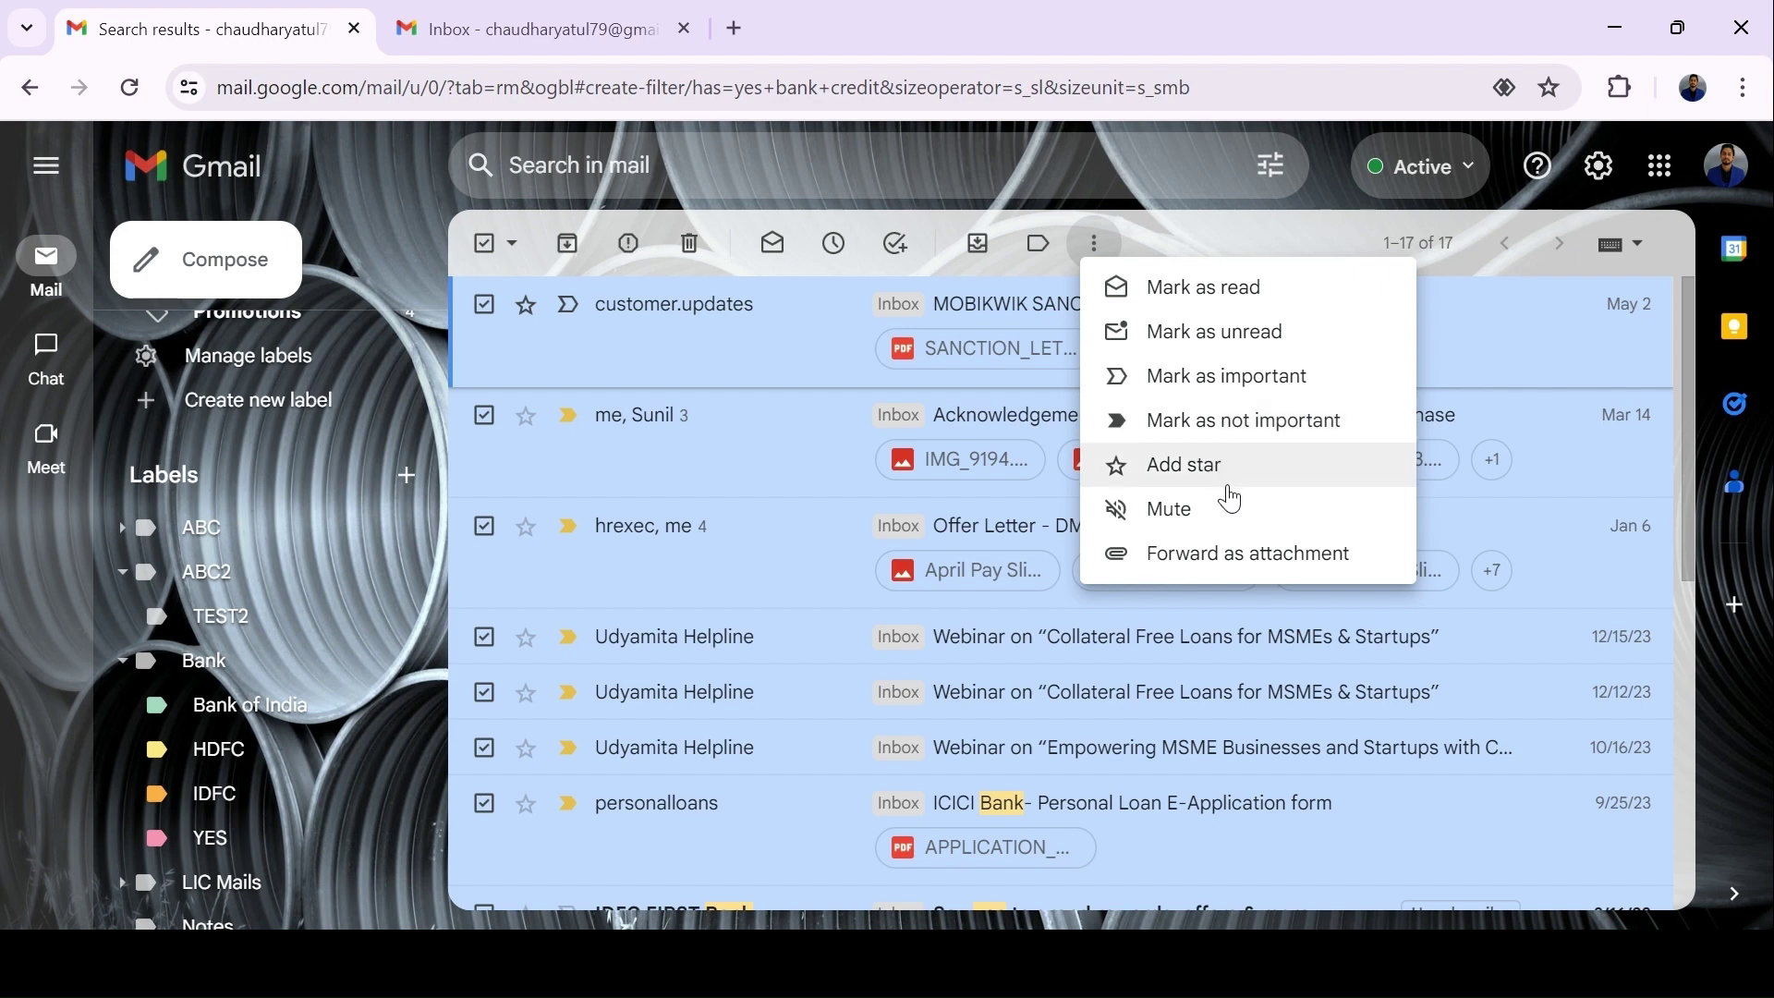
pyautogui.click(1319, 205)
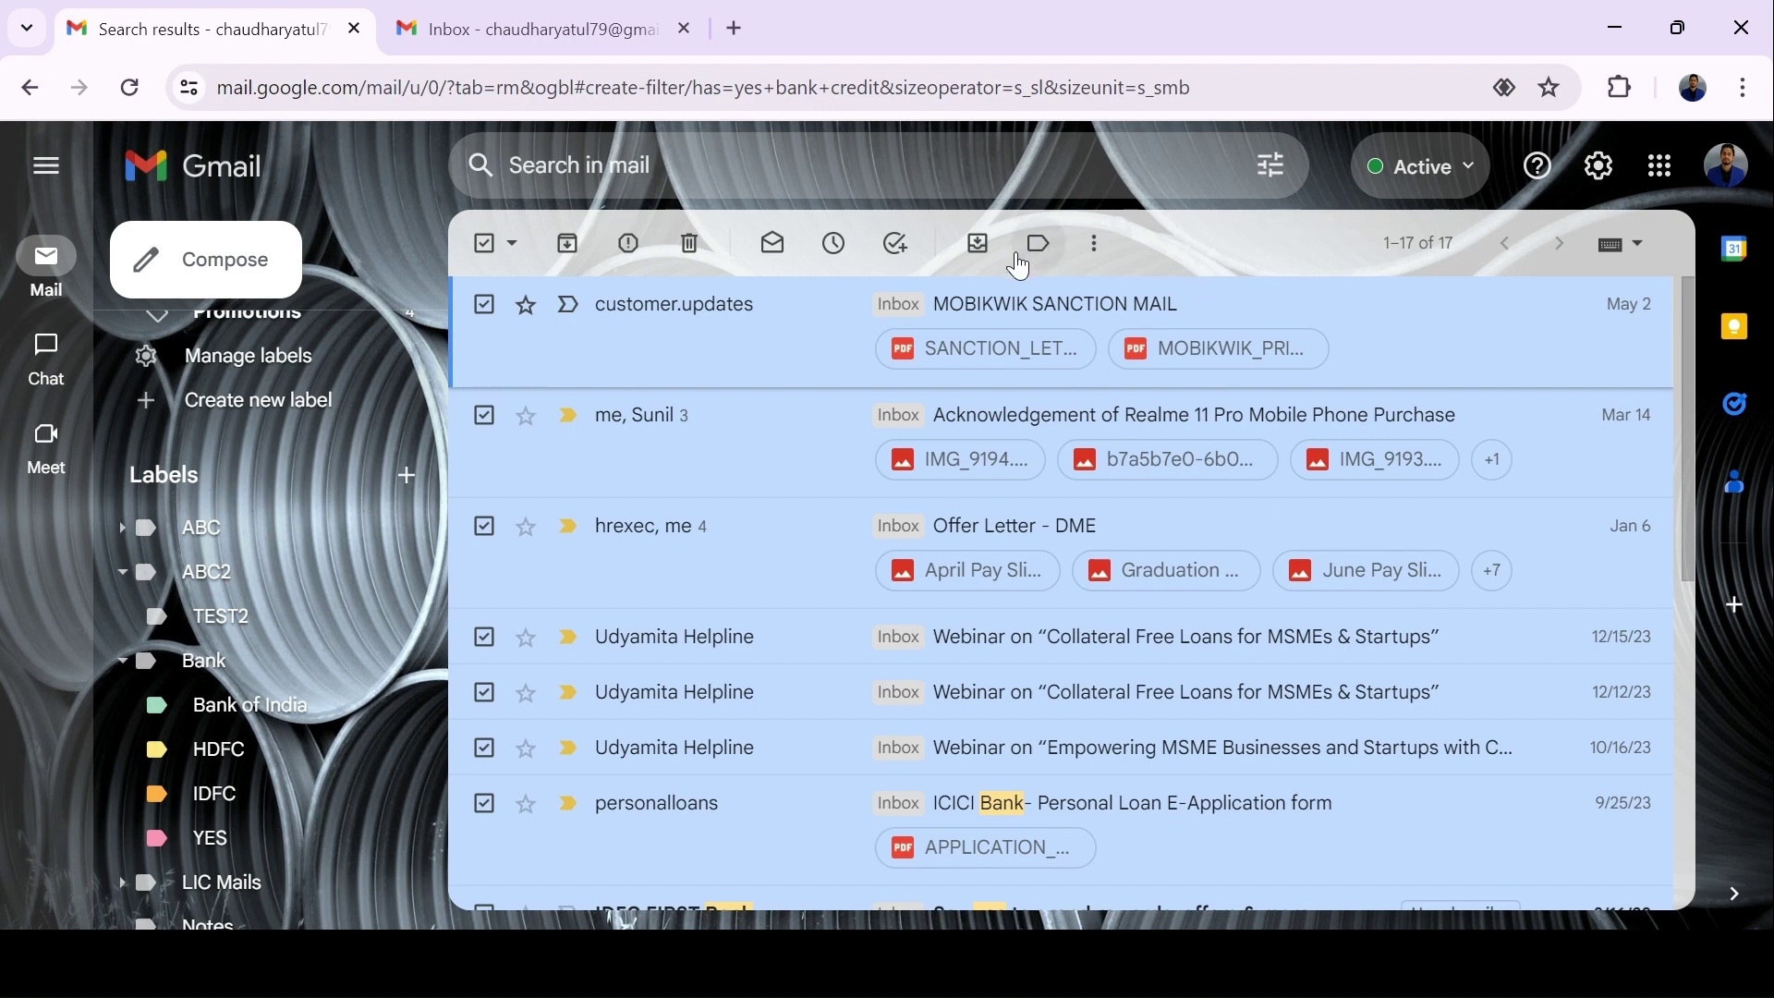
pyautogui.click(482, 245)
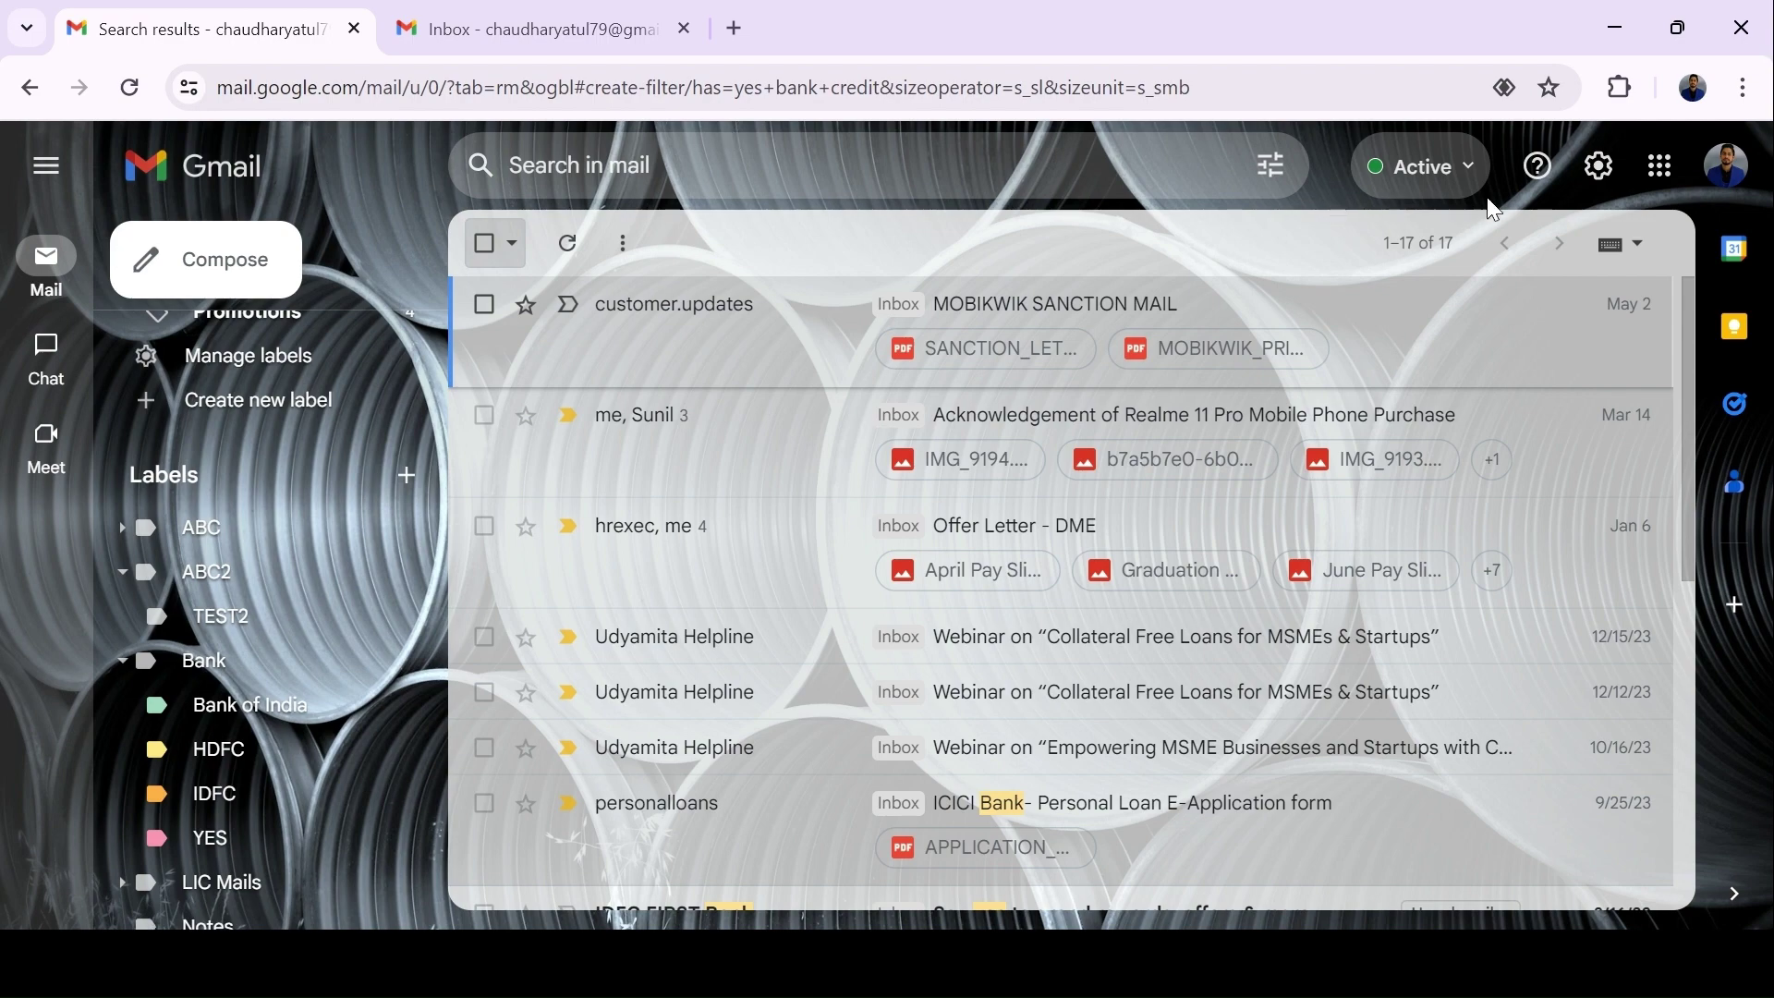
# - Untick Google Chat and Google Meet under Apps in Gmail, then reload Gmail
pyautogui.click(1612, 169)
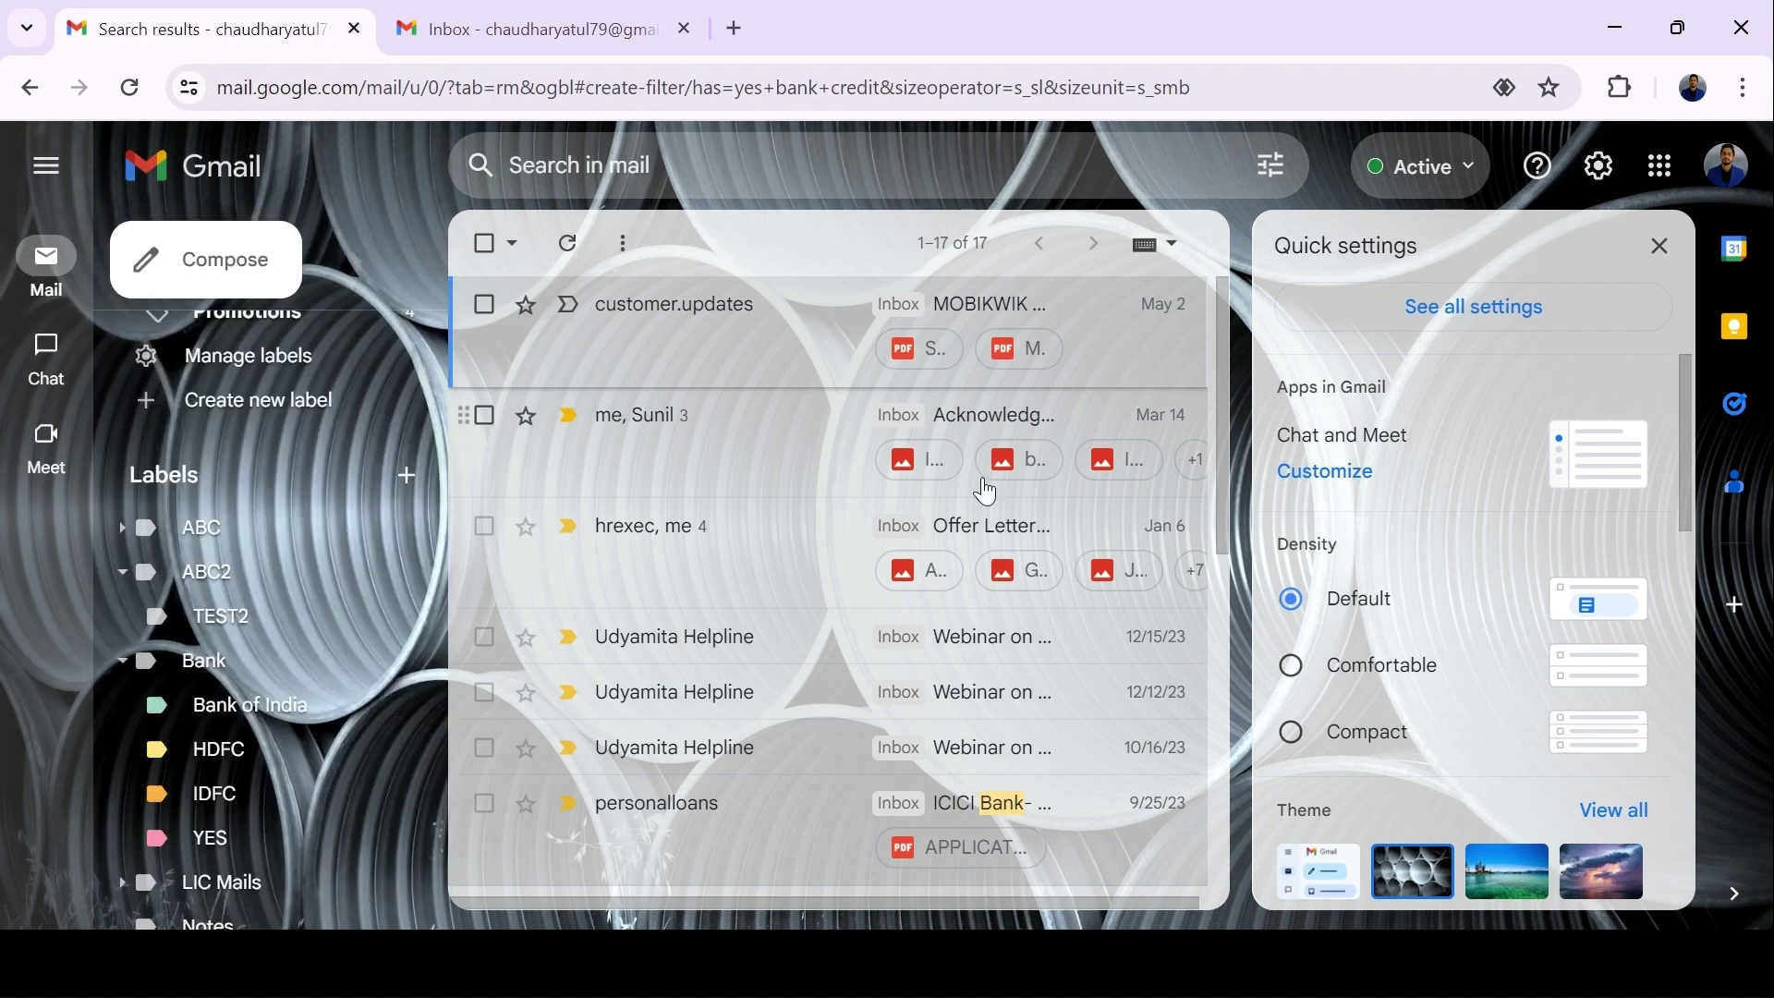
pyautogui.click(1331, 473)
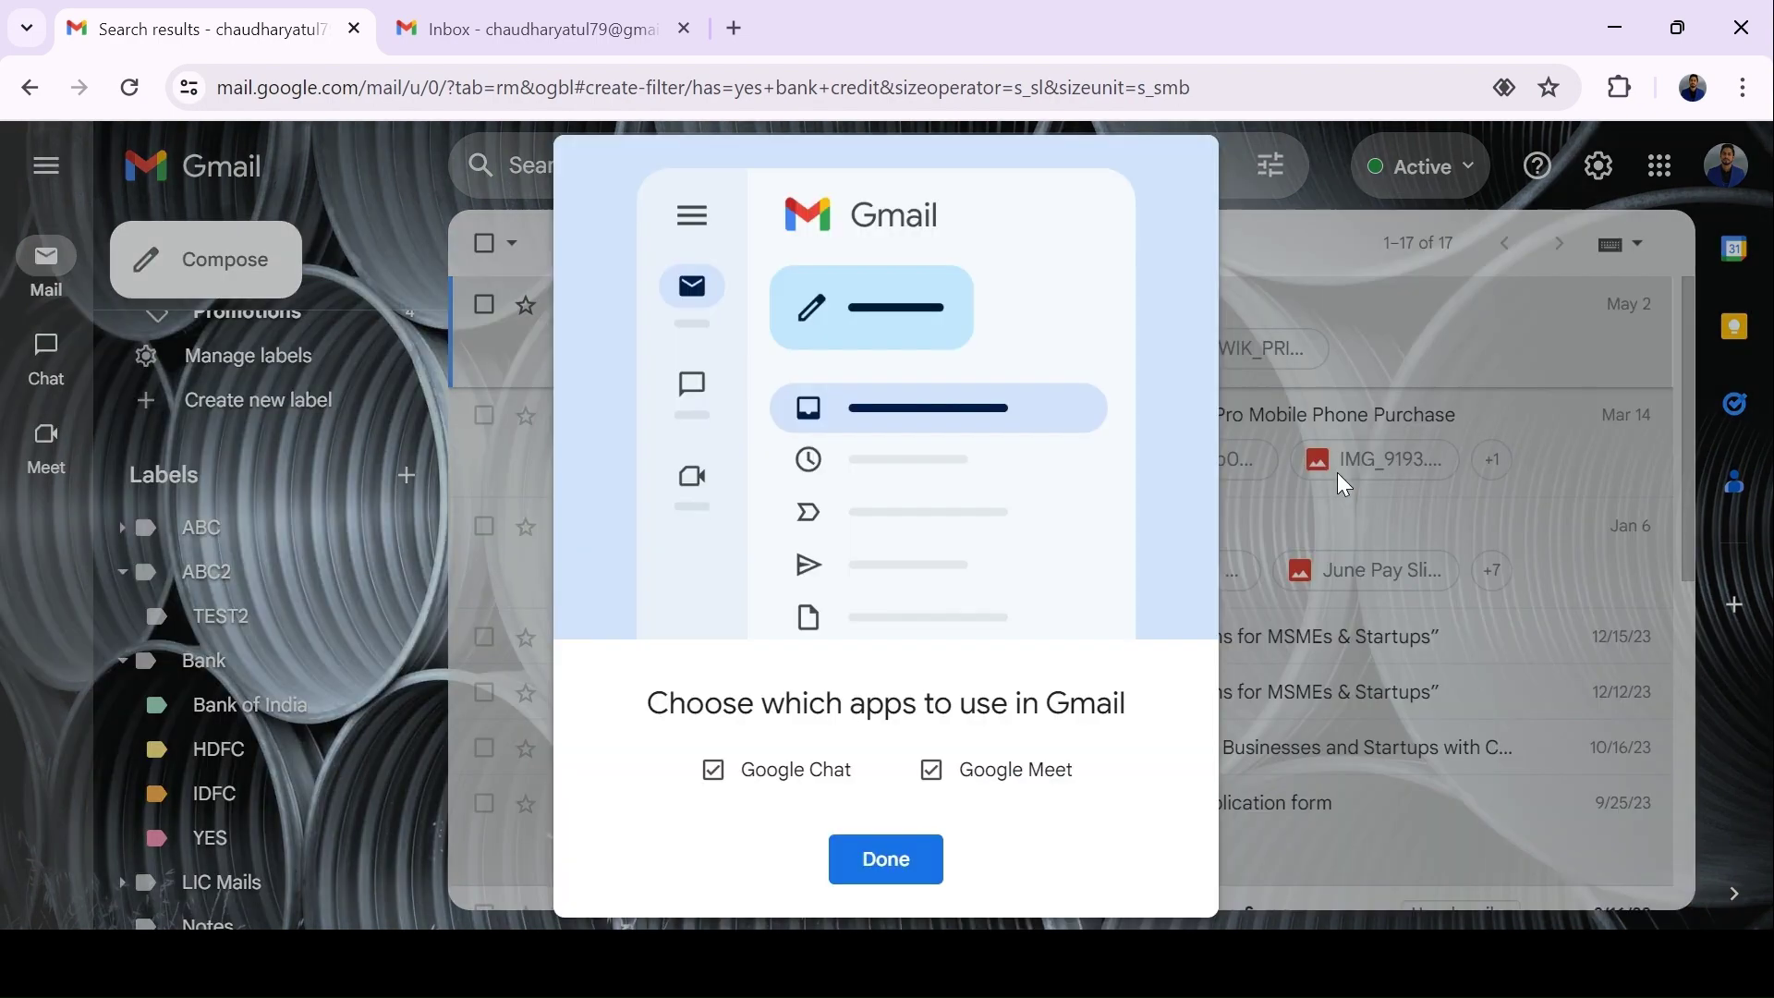
pyautogui.click(714, 771)
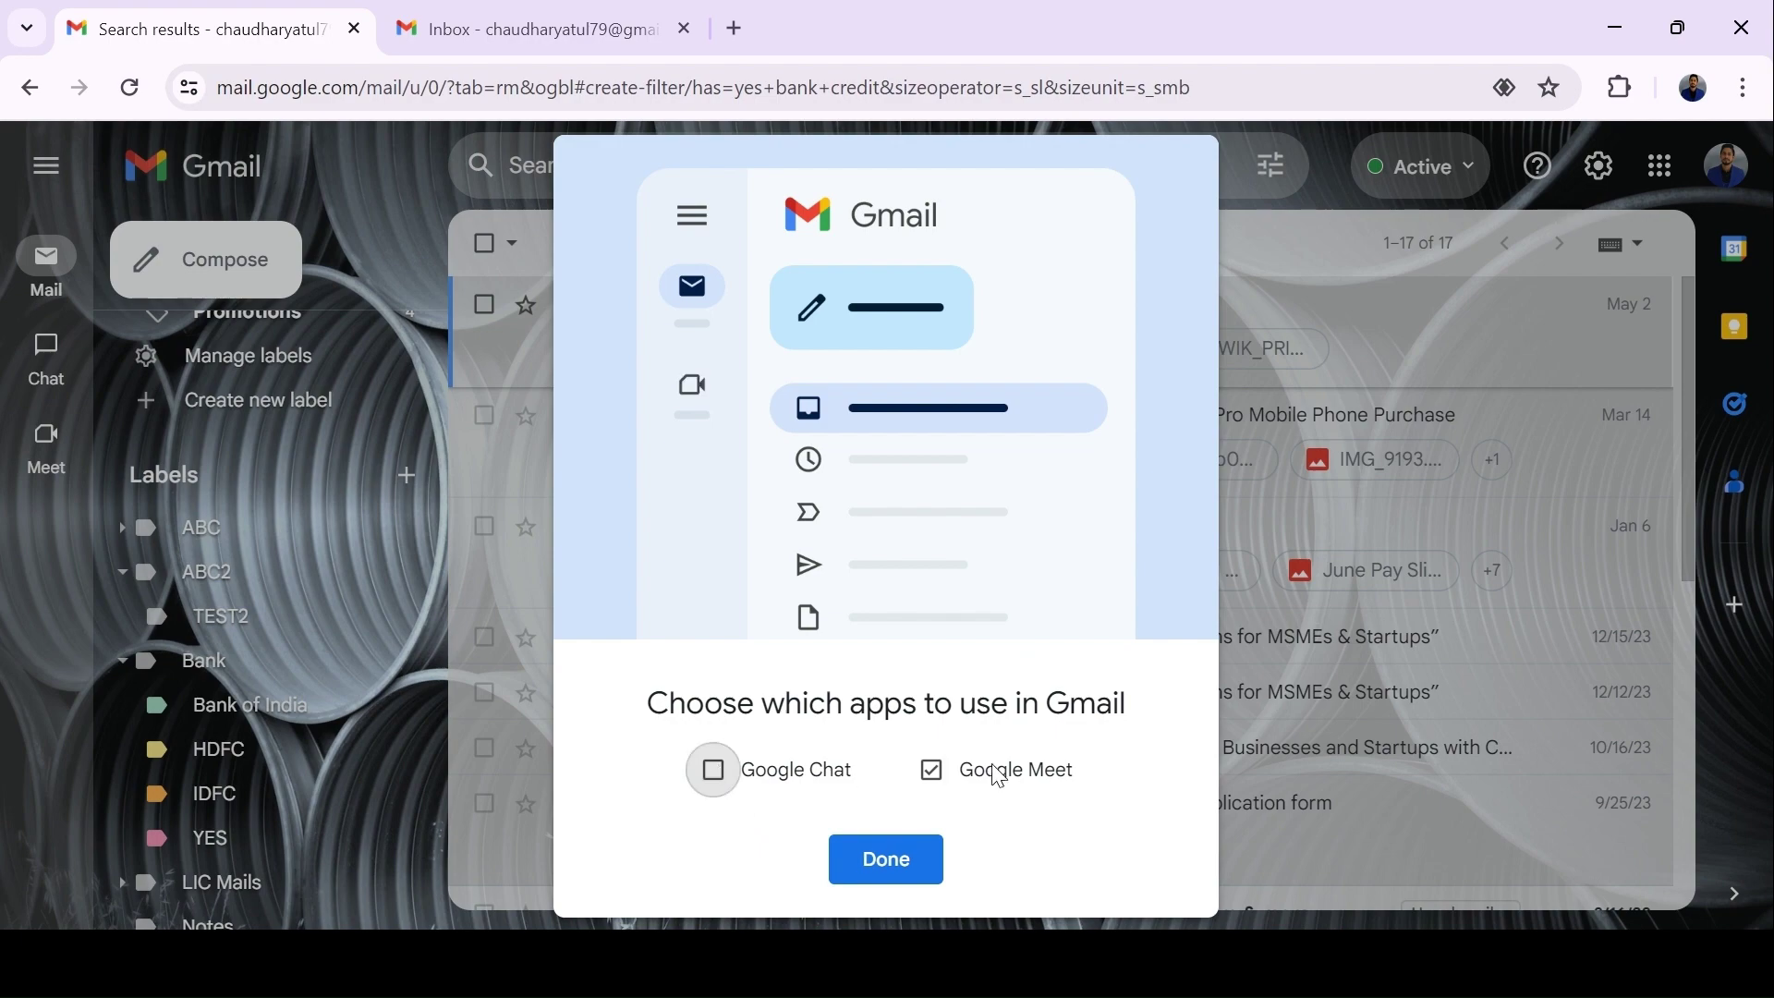
pyautogui.click(933, 773)
pyautogui.click(903, 861)
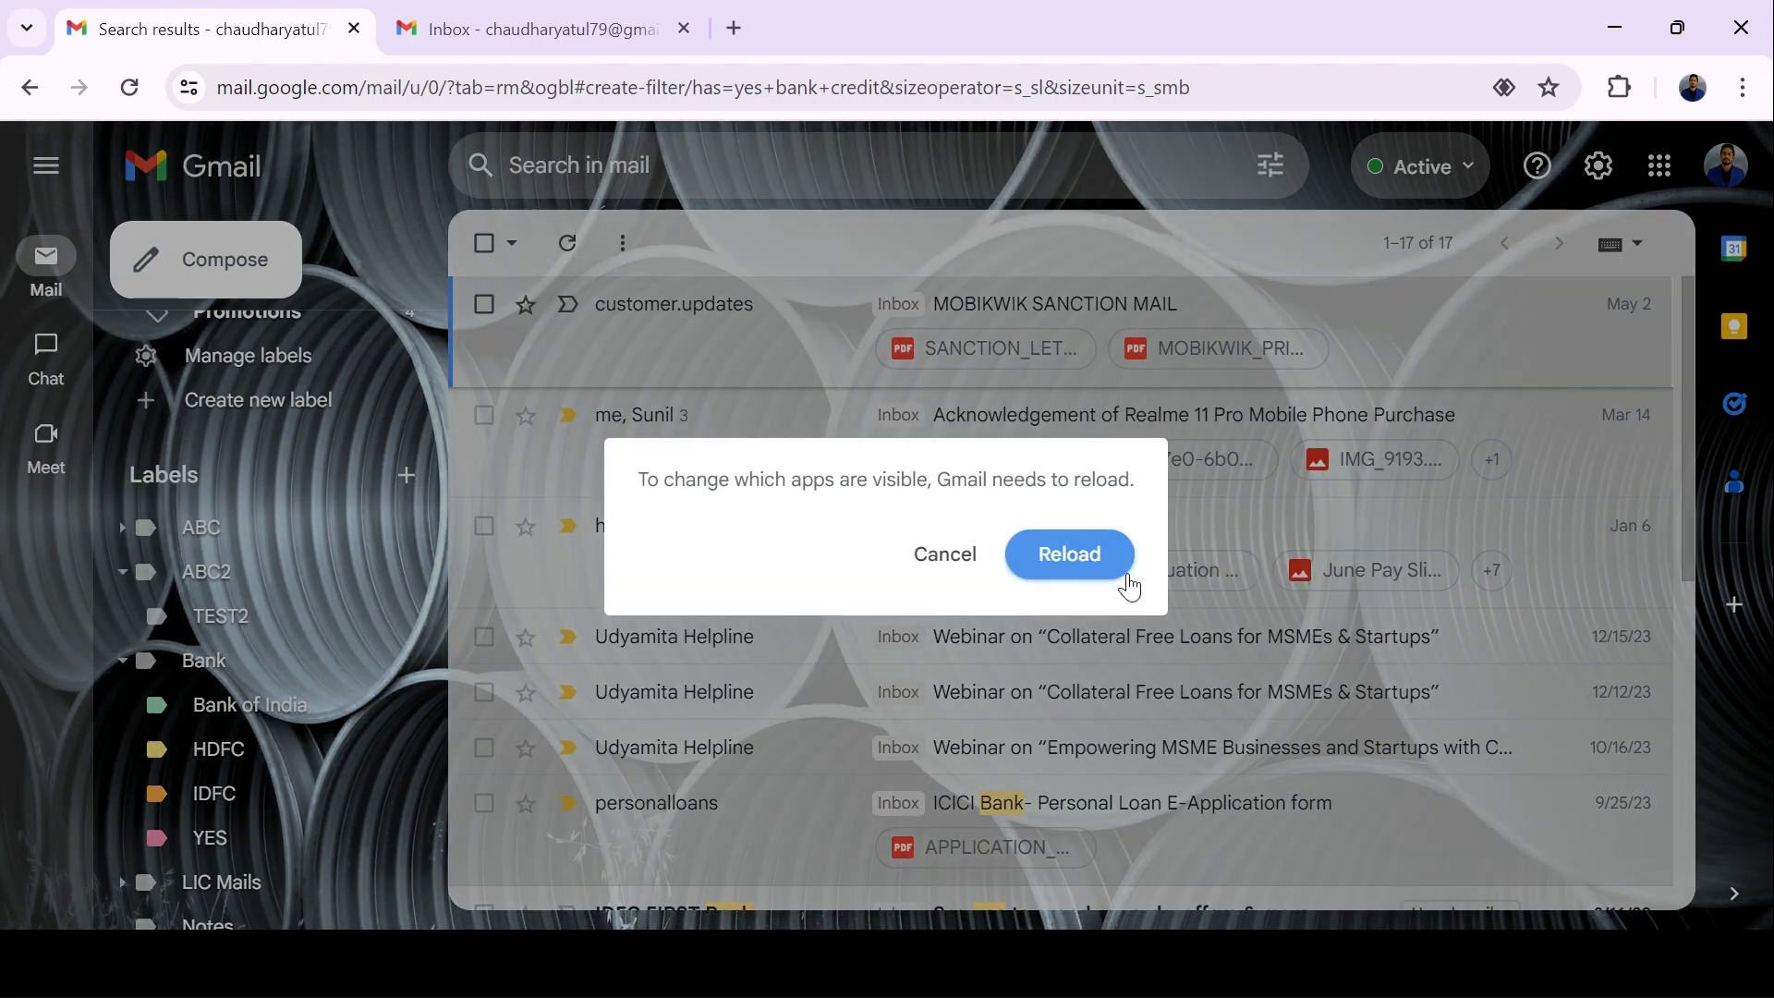
pyautogui.click(1090, 553)
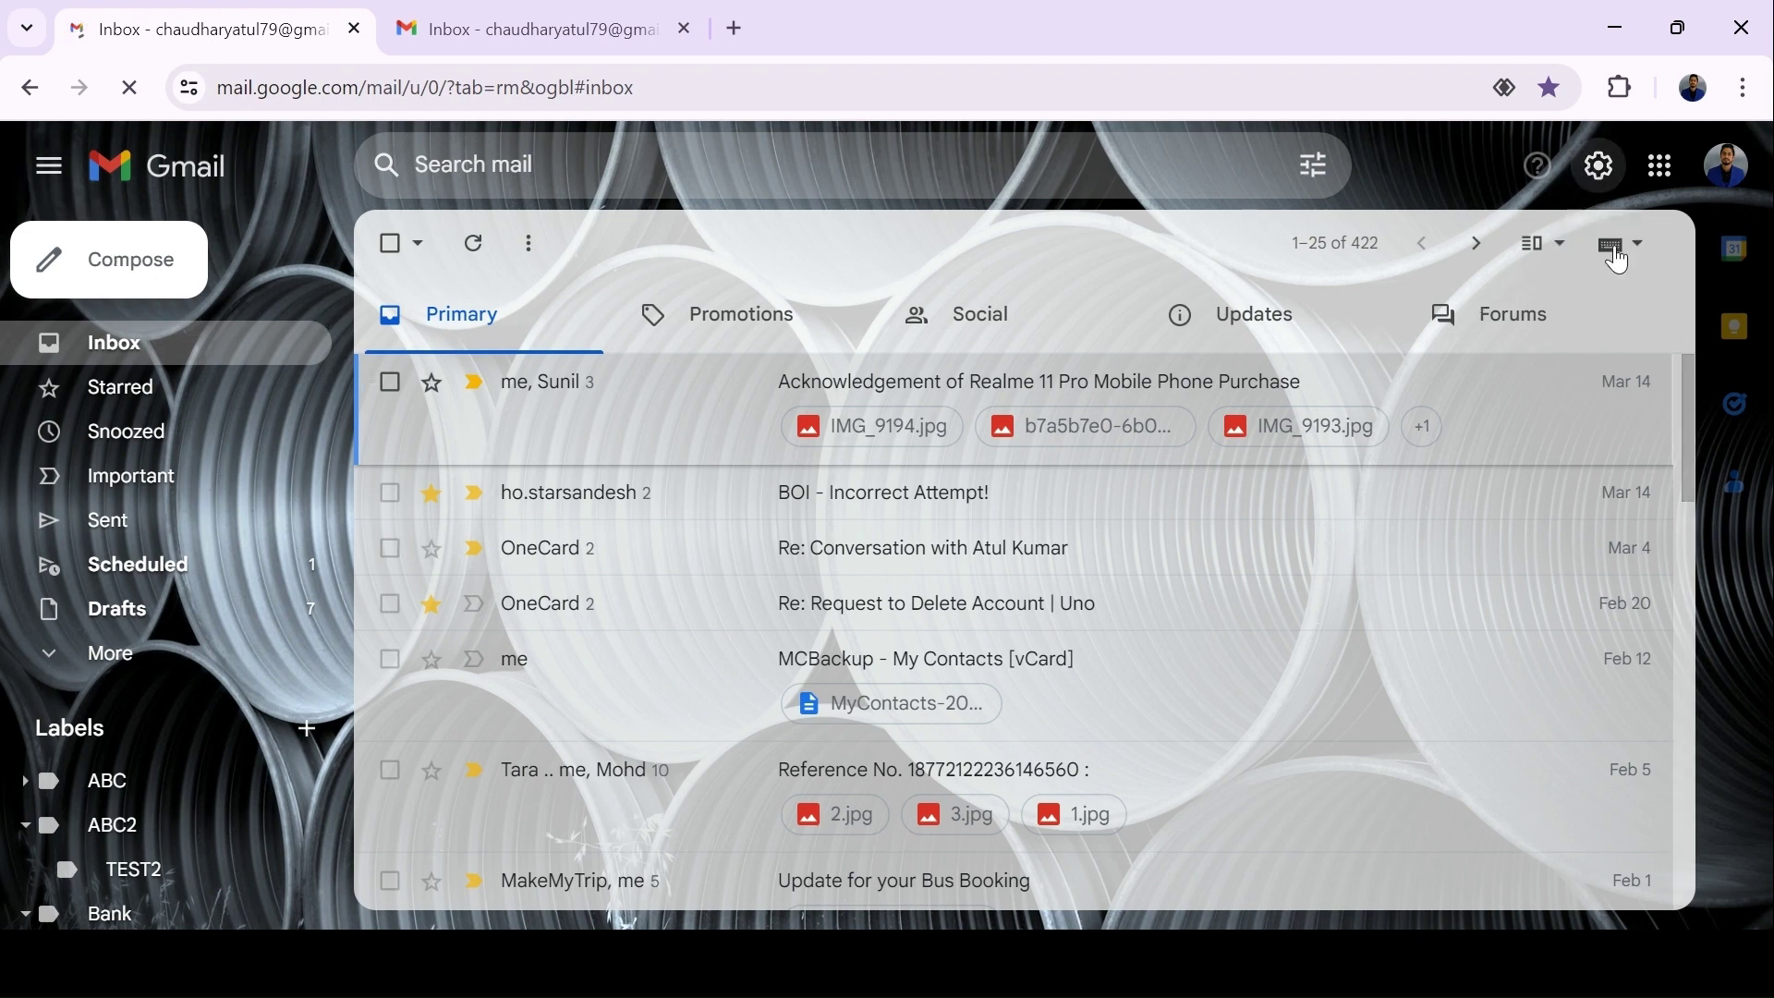
pyautogui.click(1600, 170)
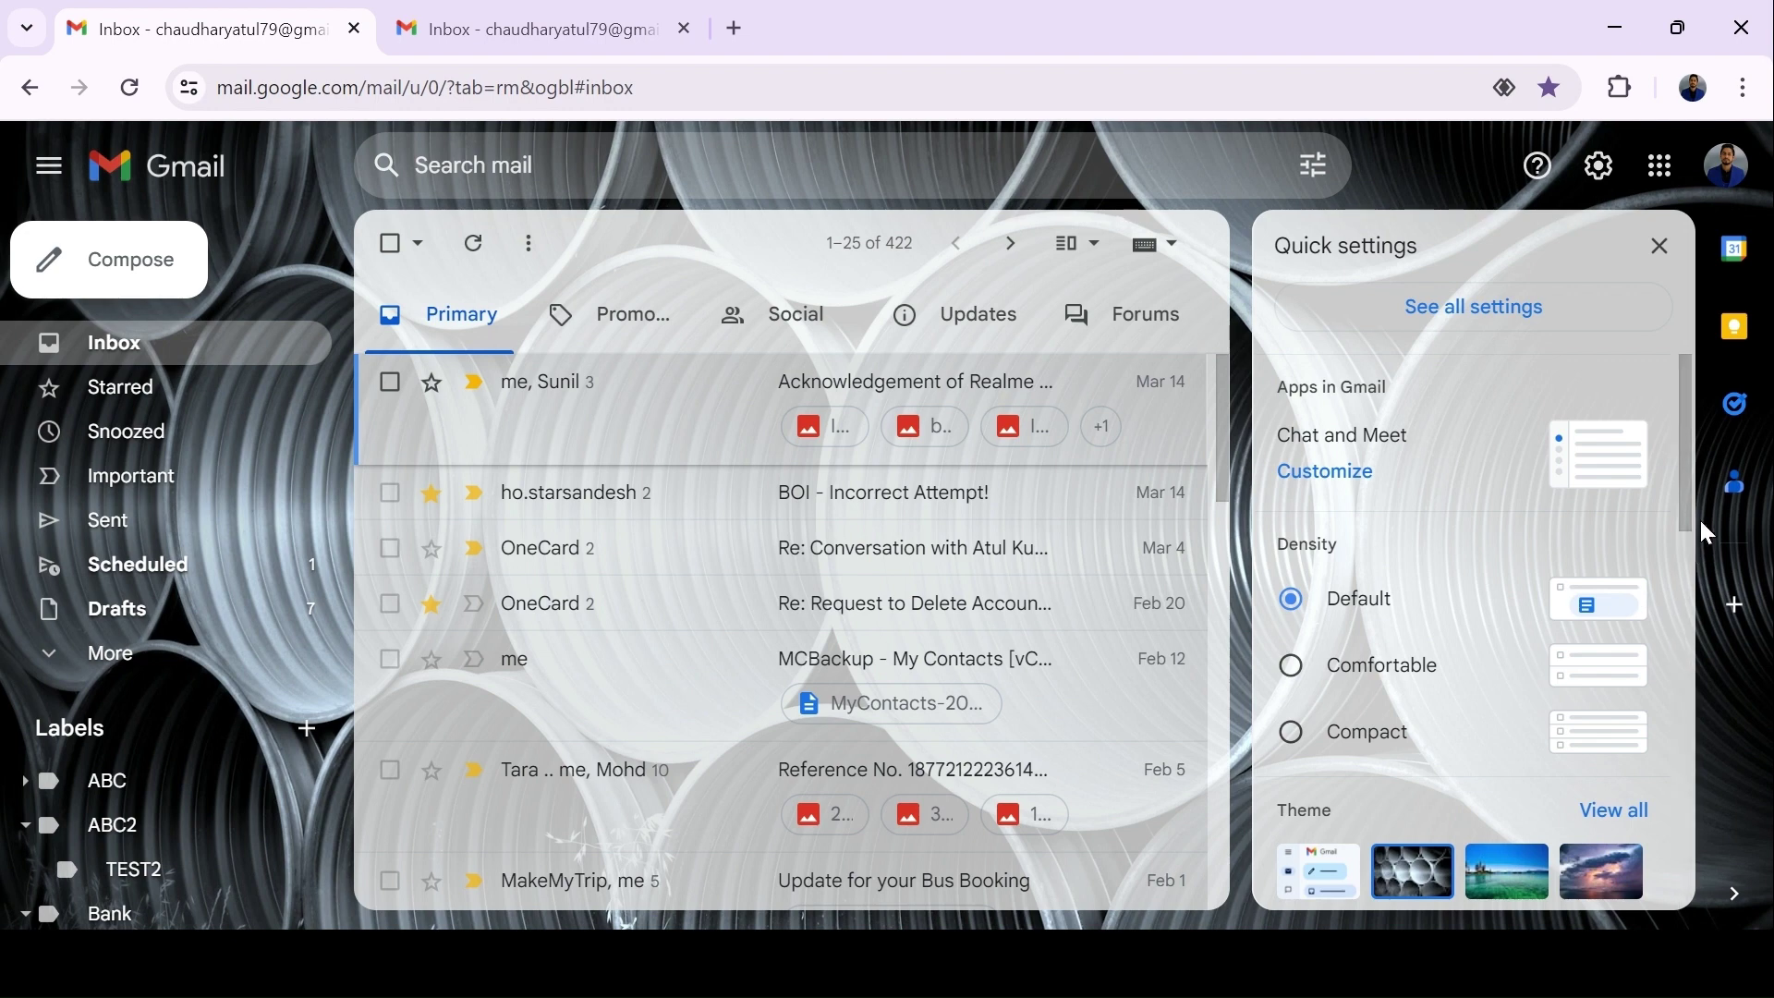
pyautogui.moveTo(1687, 479); pyautogui.dragTo(1687, 514)
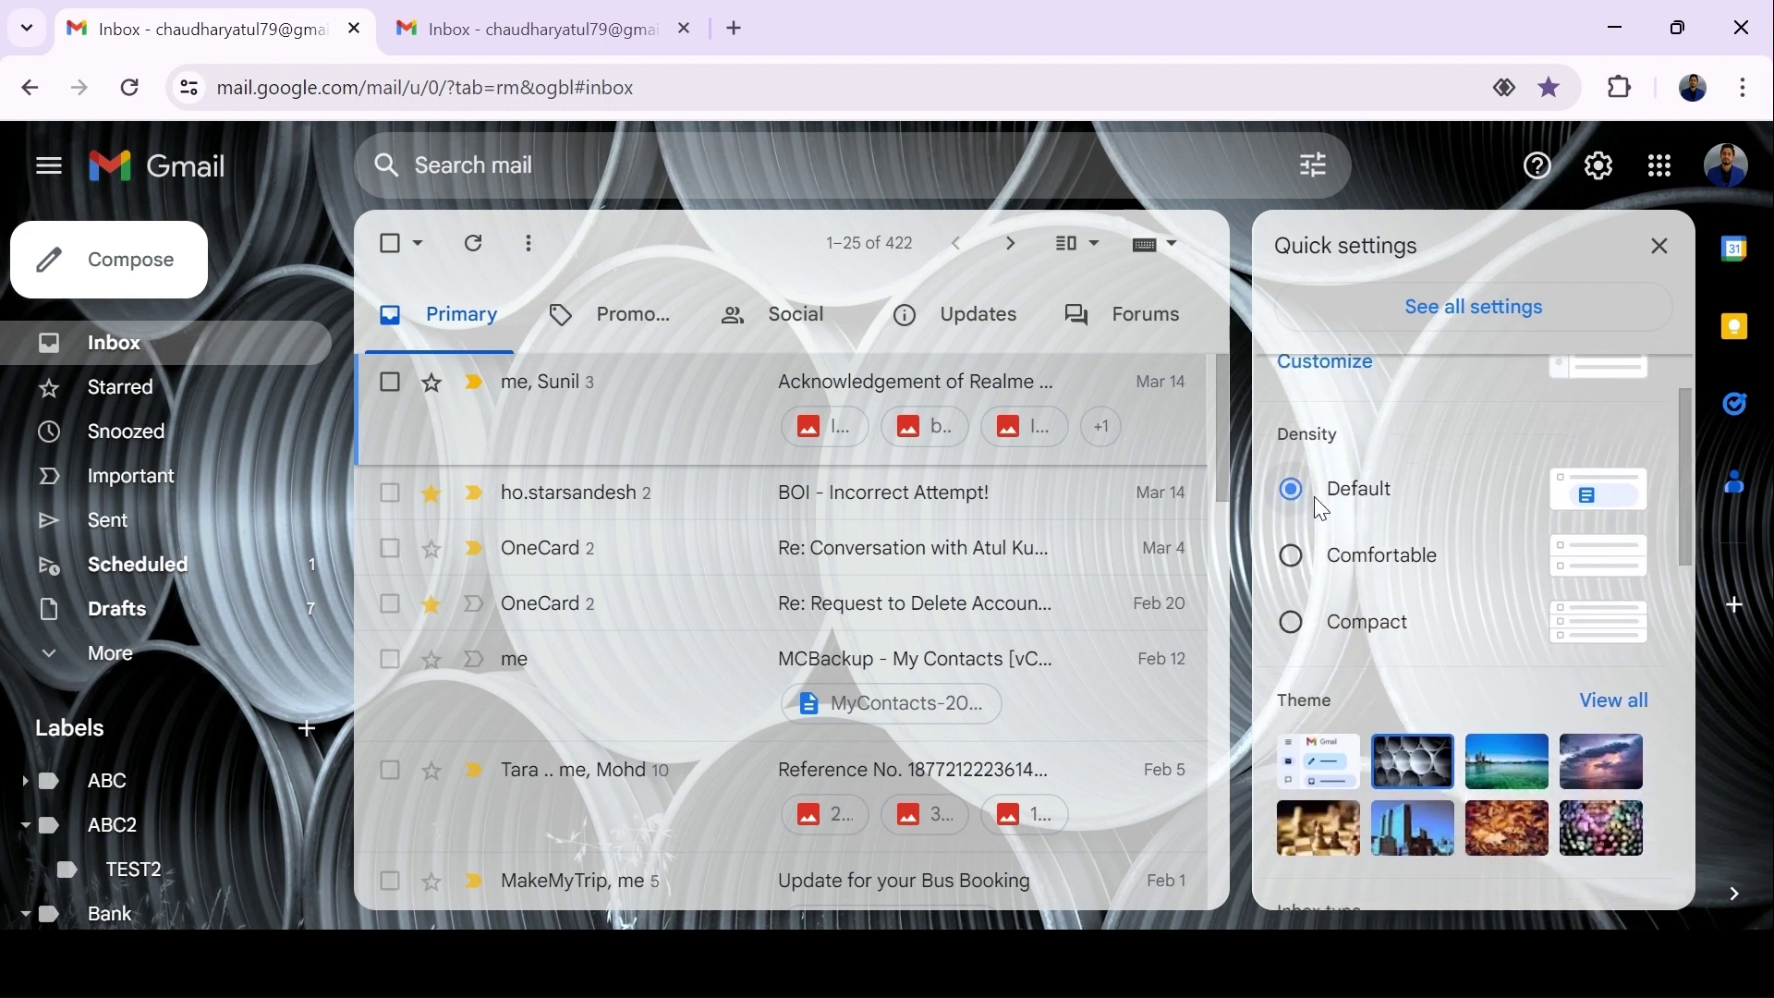
pyautogui.click(1291, 557)
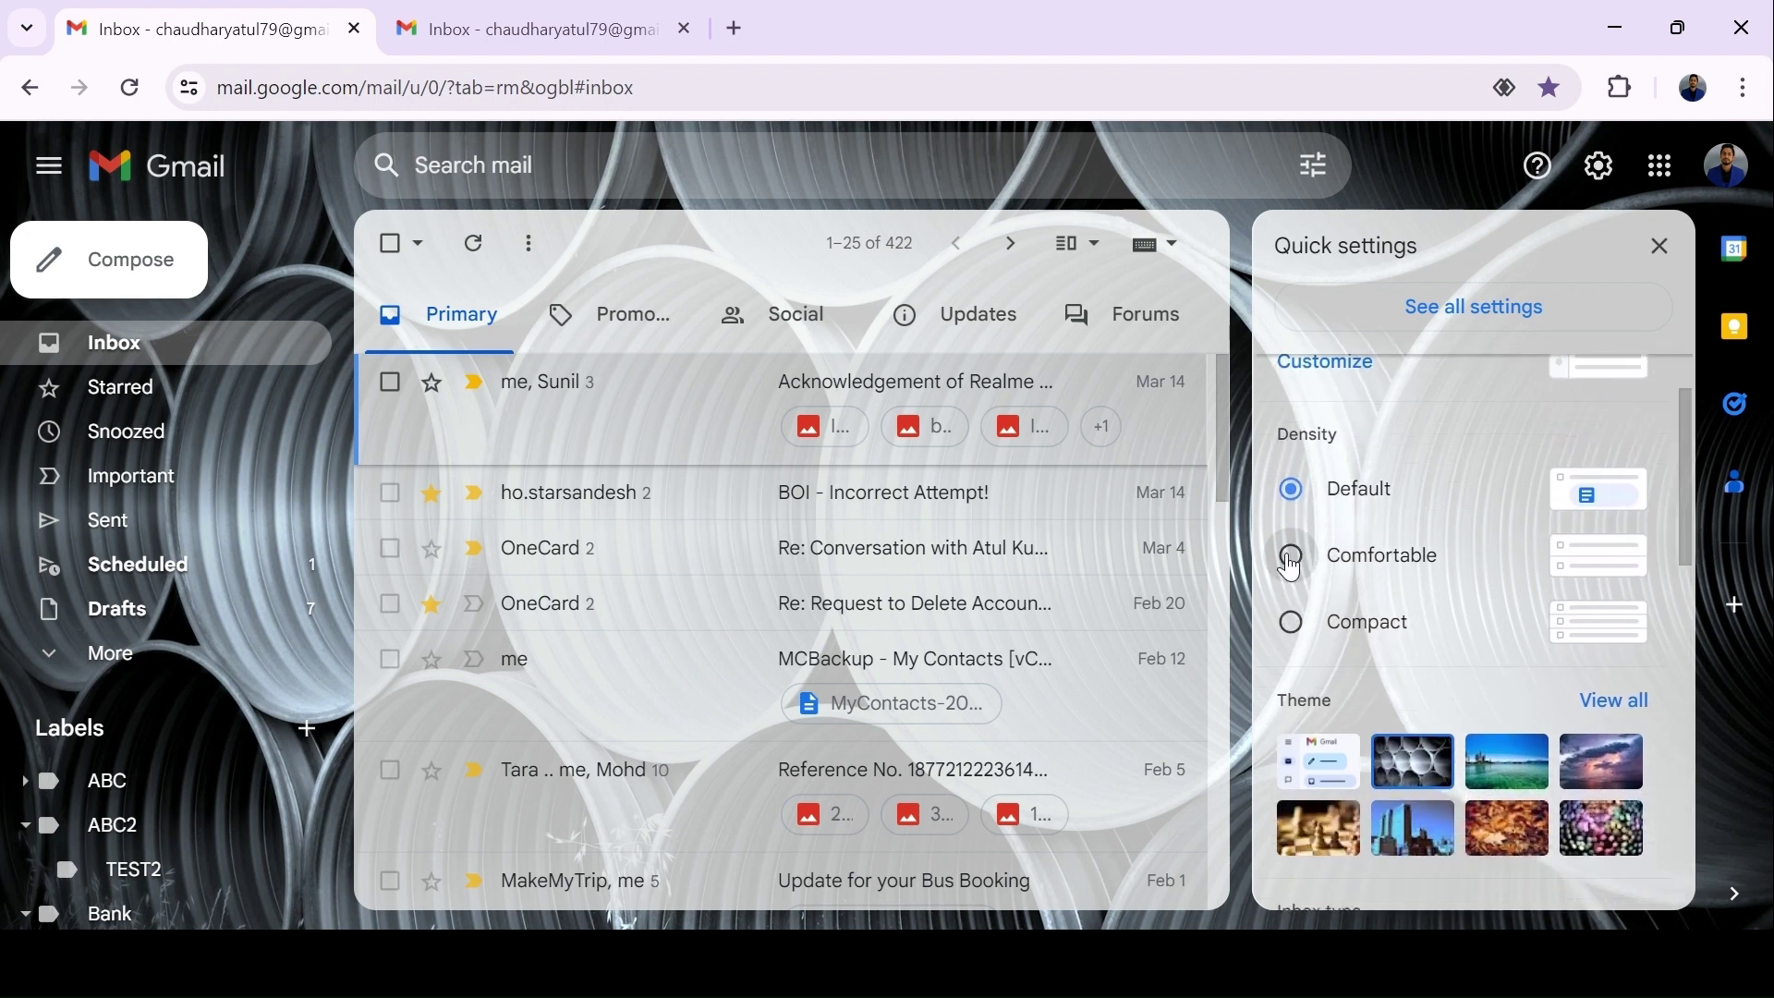
pyautogui.click(1291, 489)
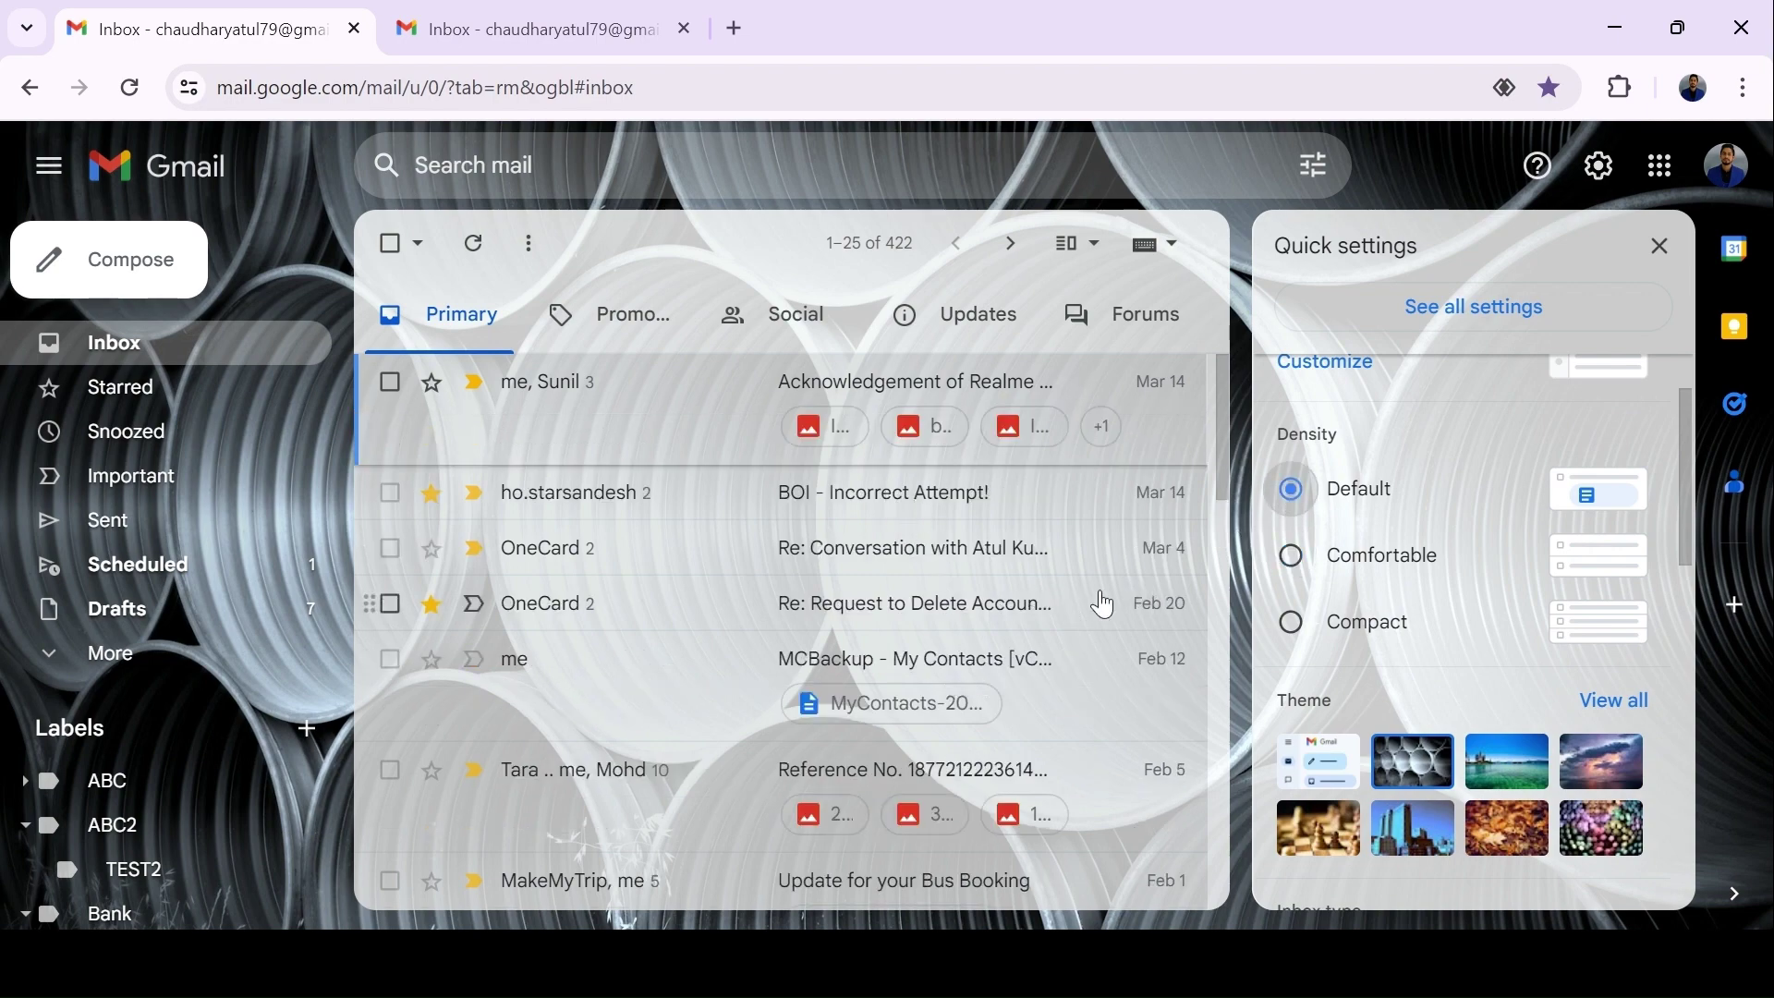
pyautogui.click(1295, 571)
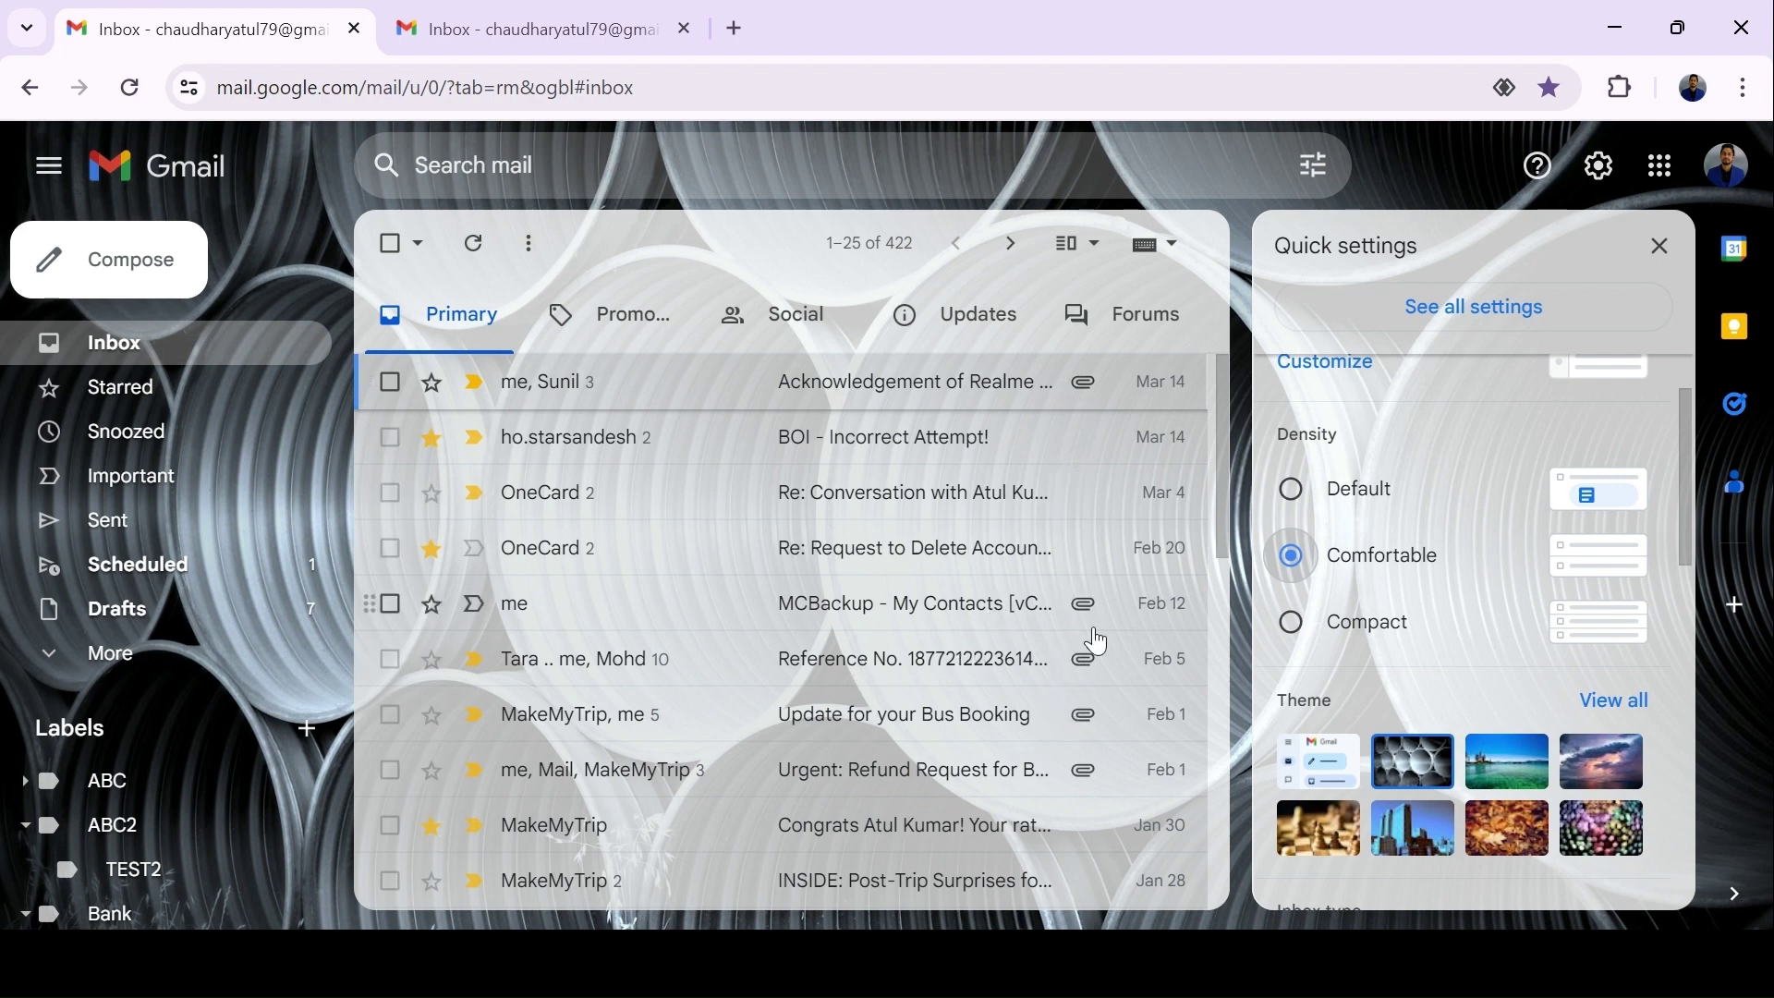
pyautogui.click(1290, 624)
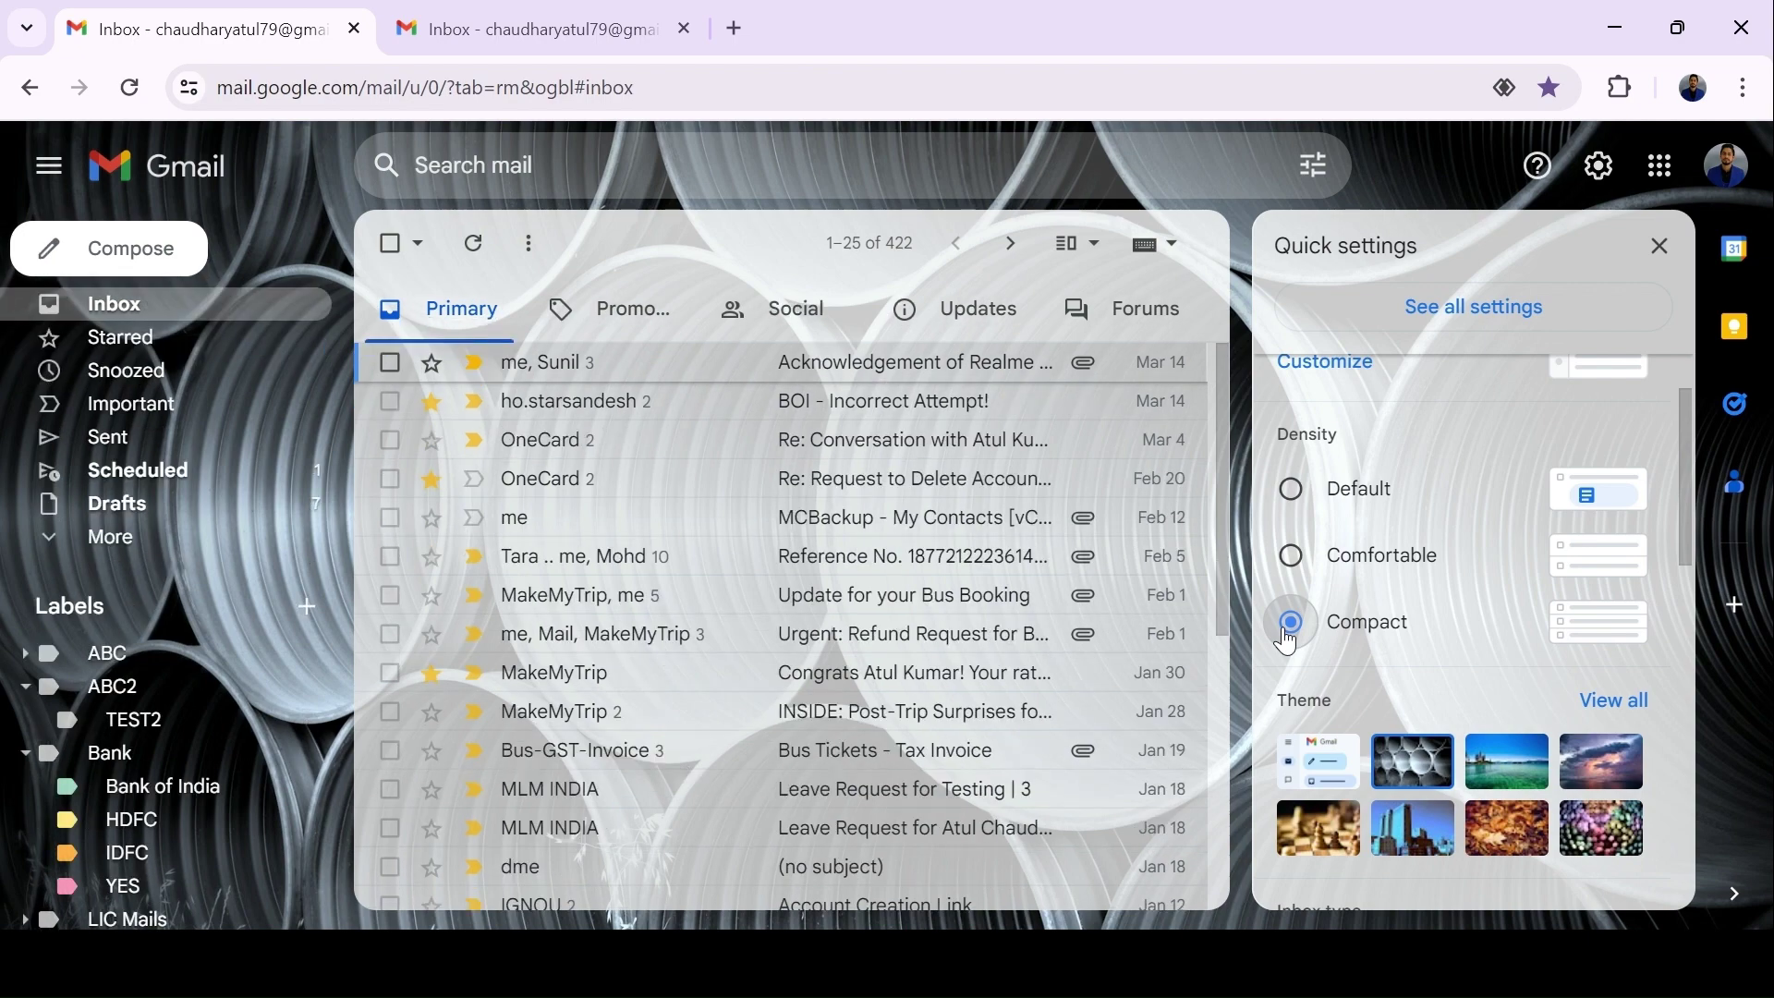
pyautogui.click(1289, 499)
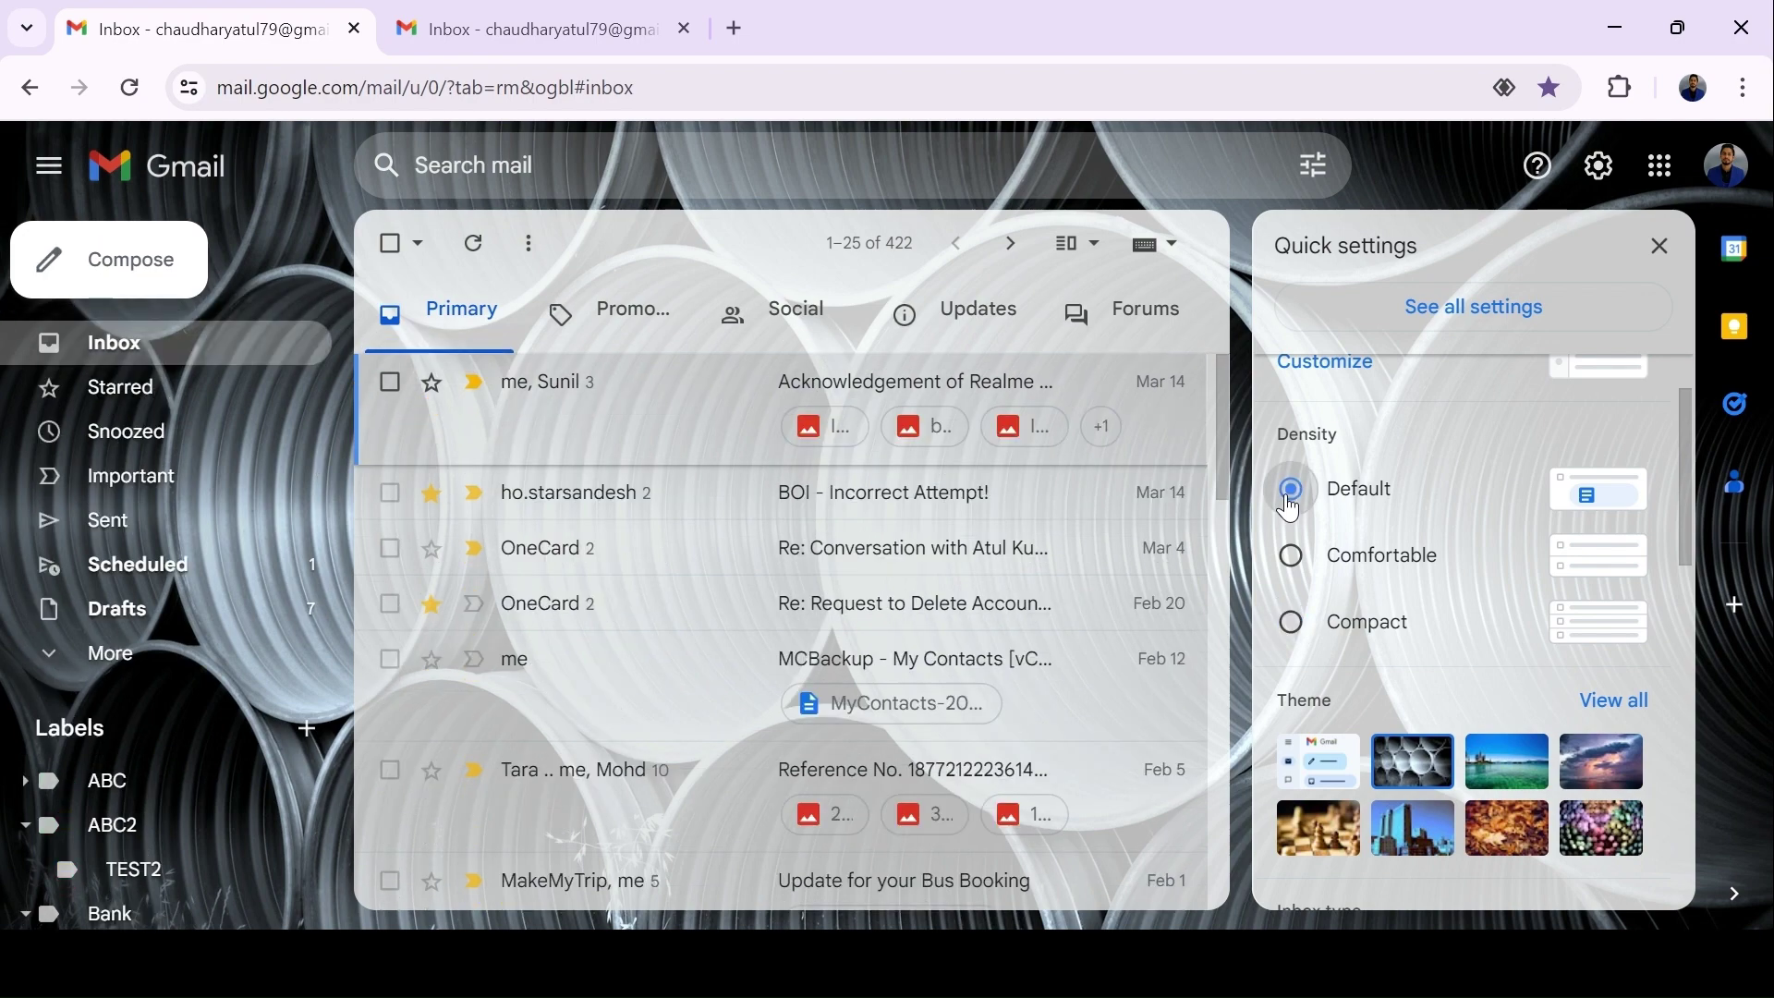
# - Try the sunset, bokeh and city themes, then settle on the lake scenery background
pyautogui.click(1481, 767)
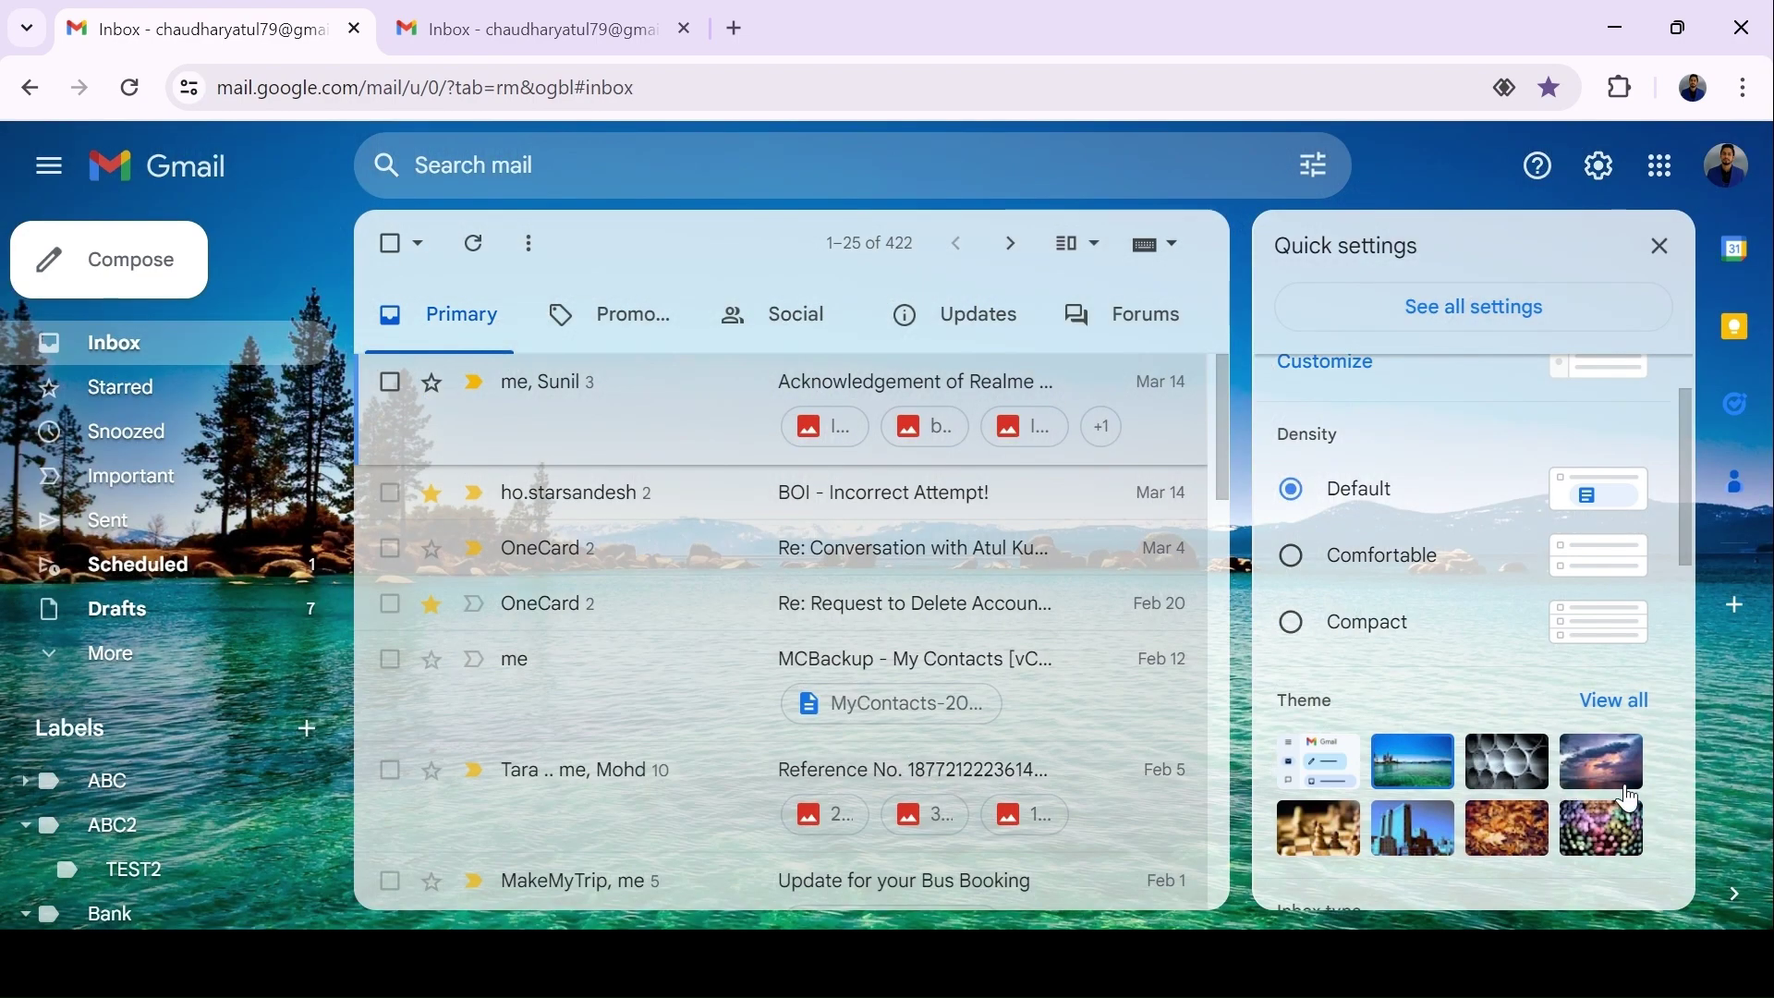
pyautogui.click(1628, 790)
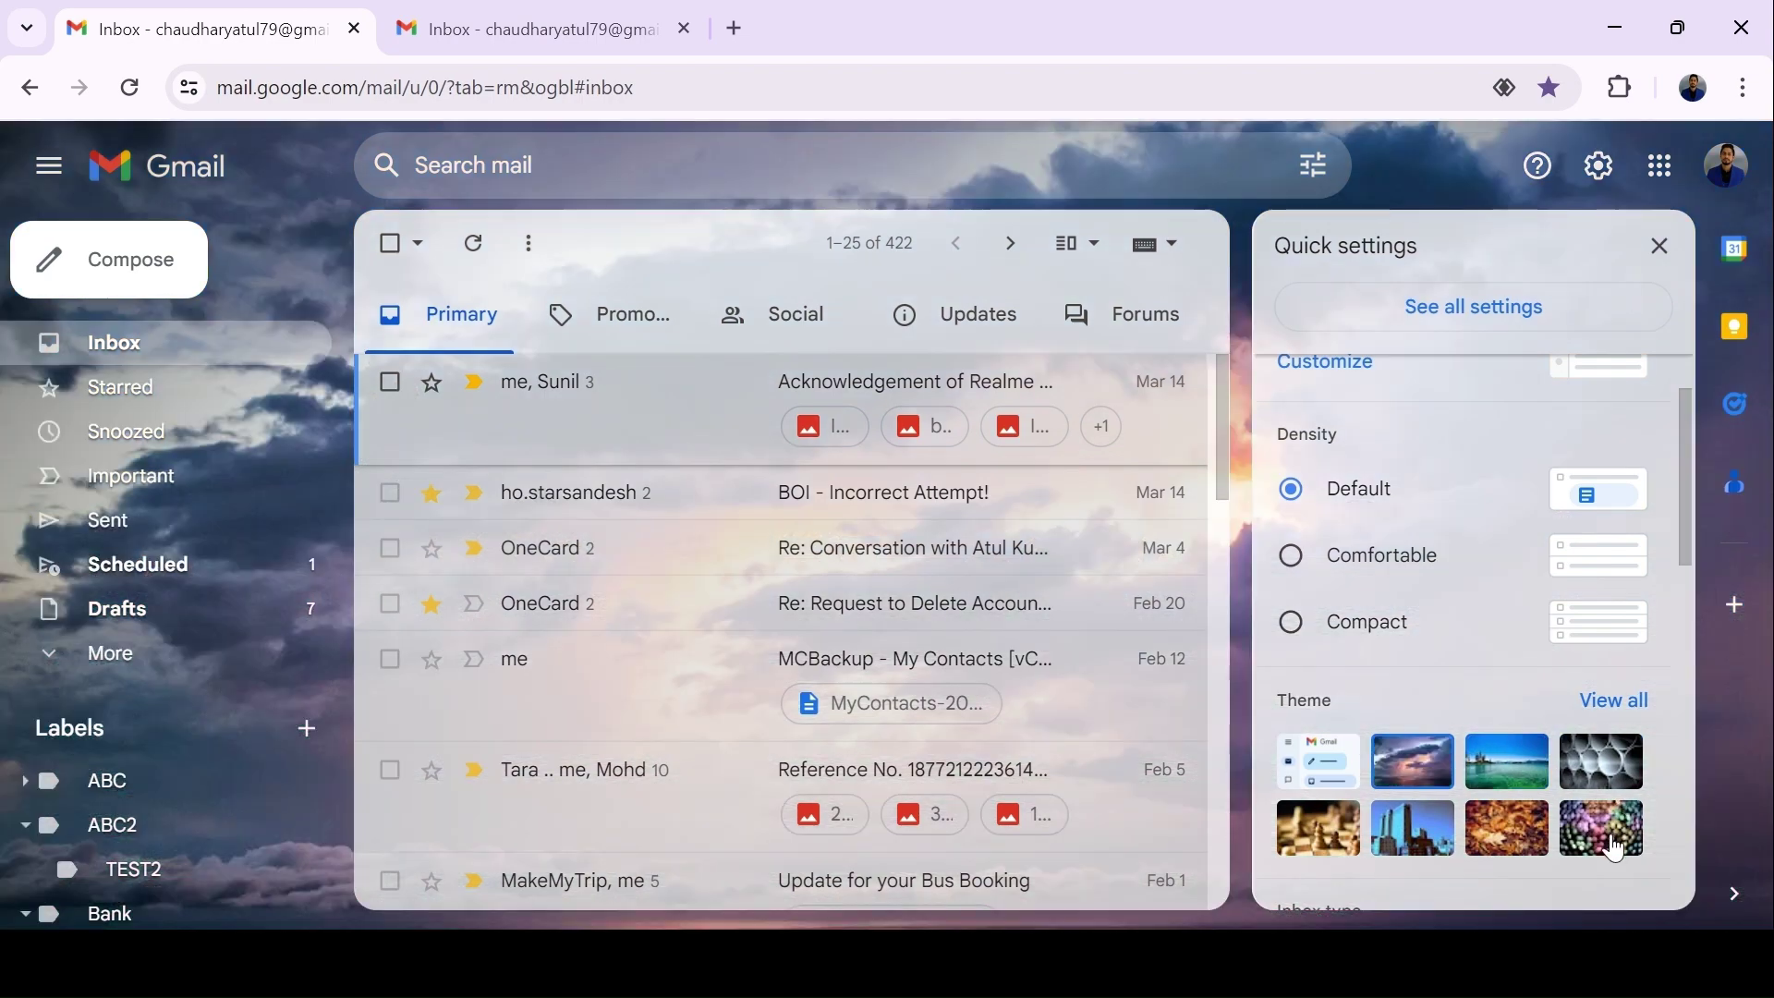
pyautogui.click(1616, 848)
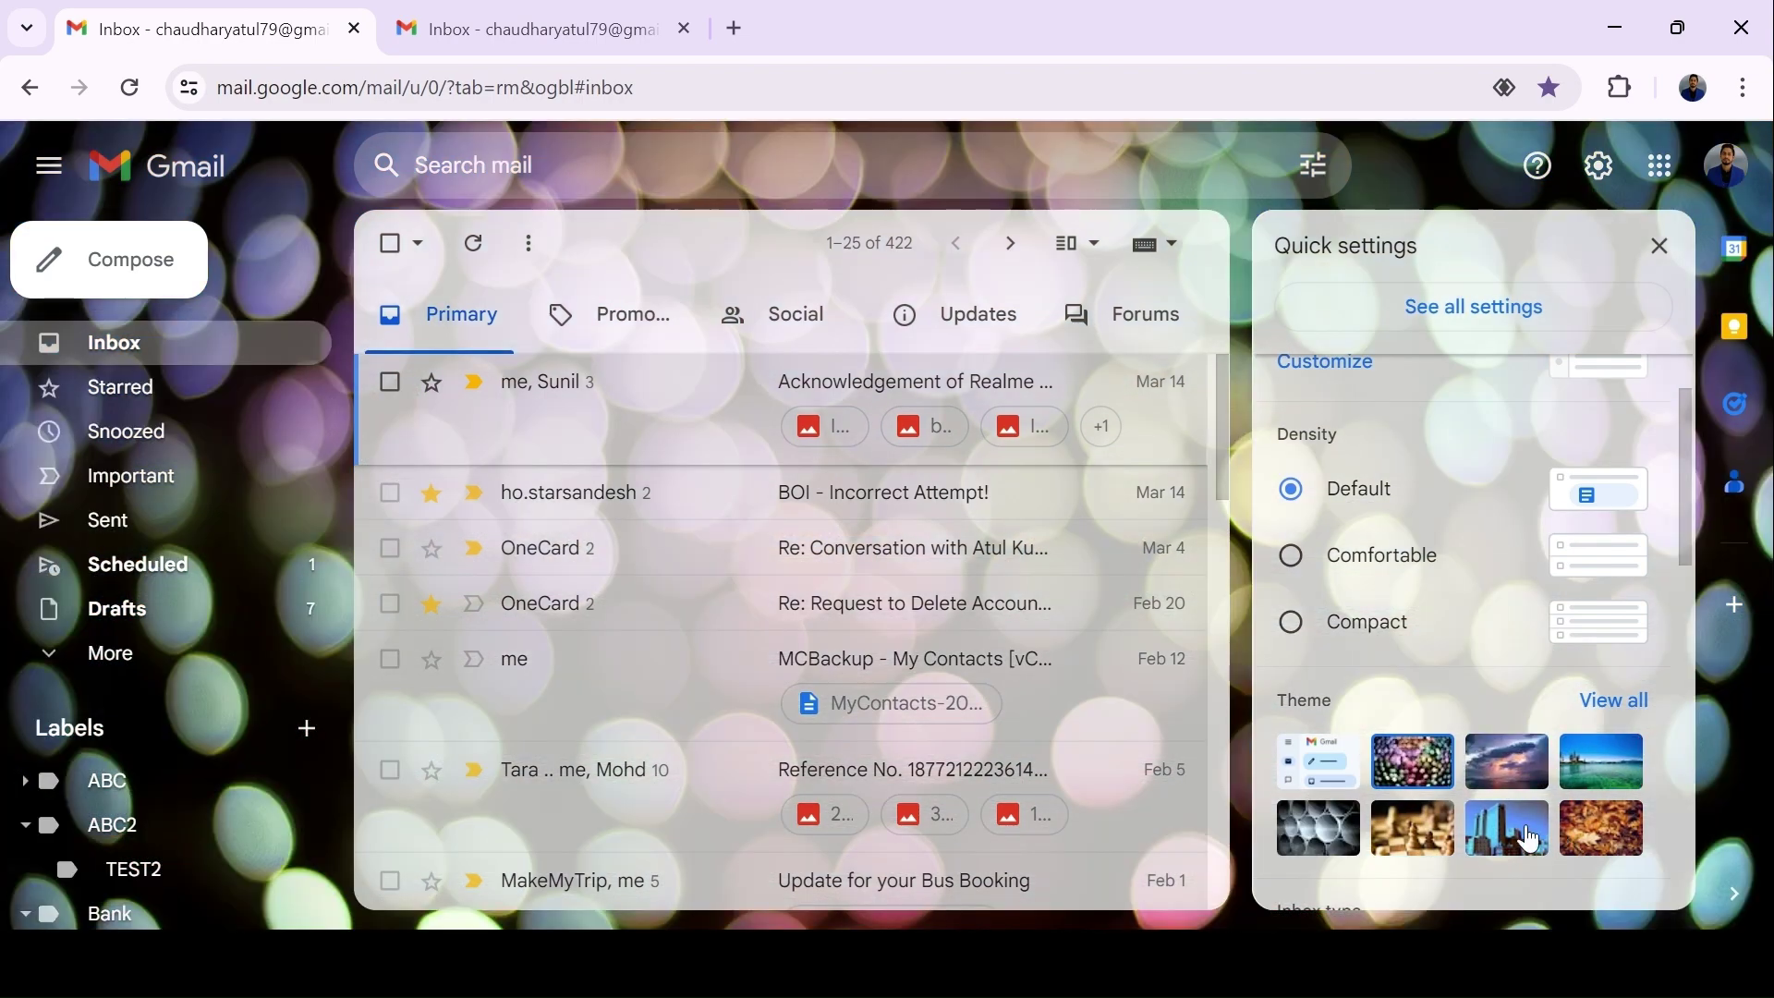
pyautogui.click(1529, 839)
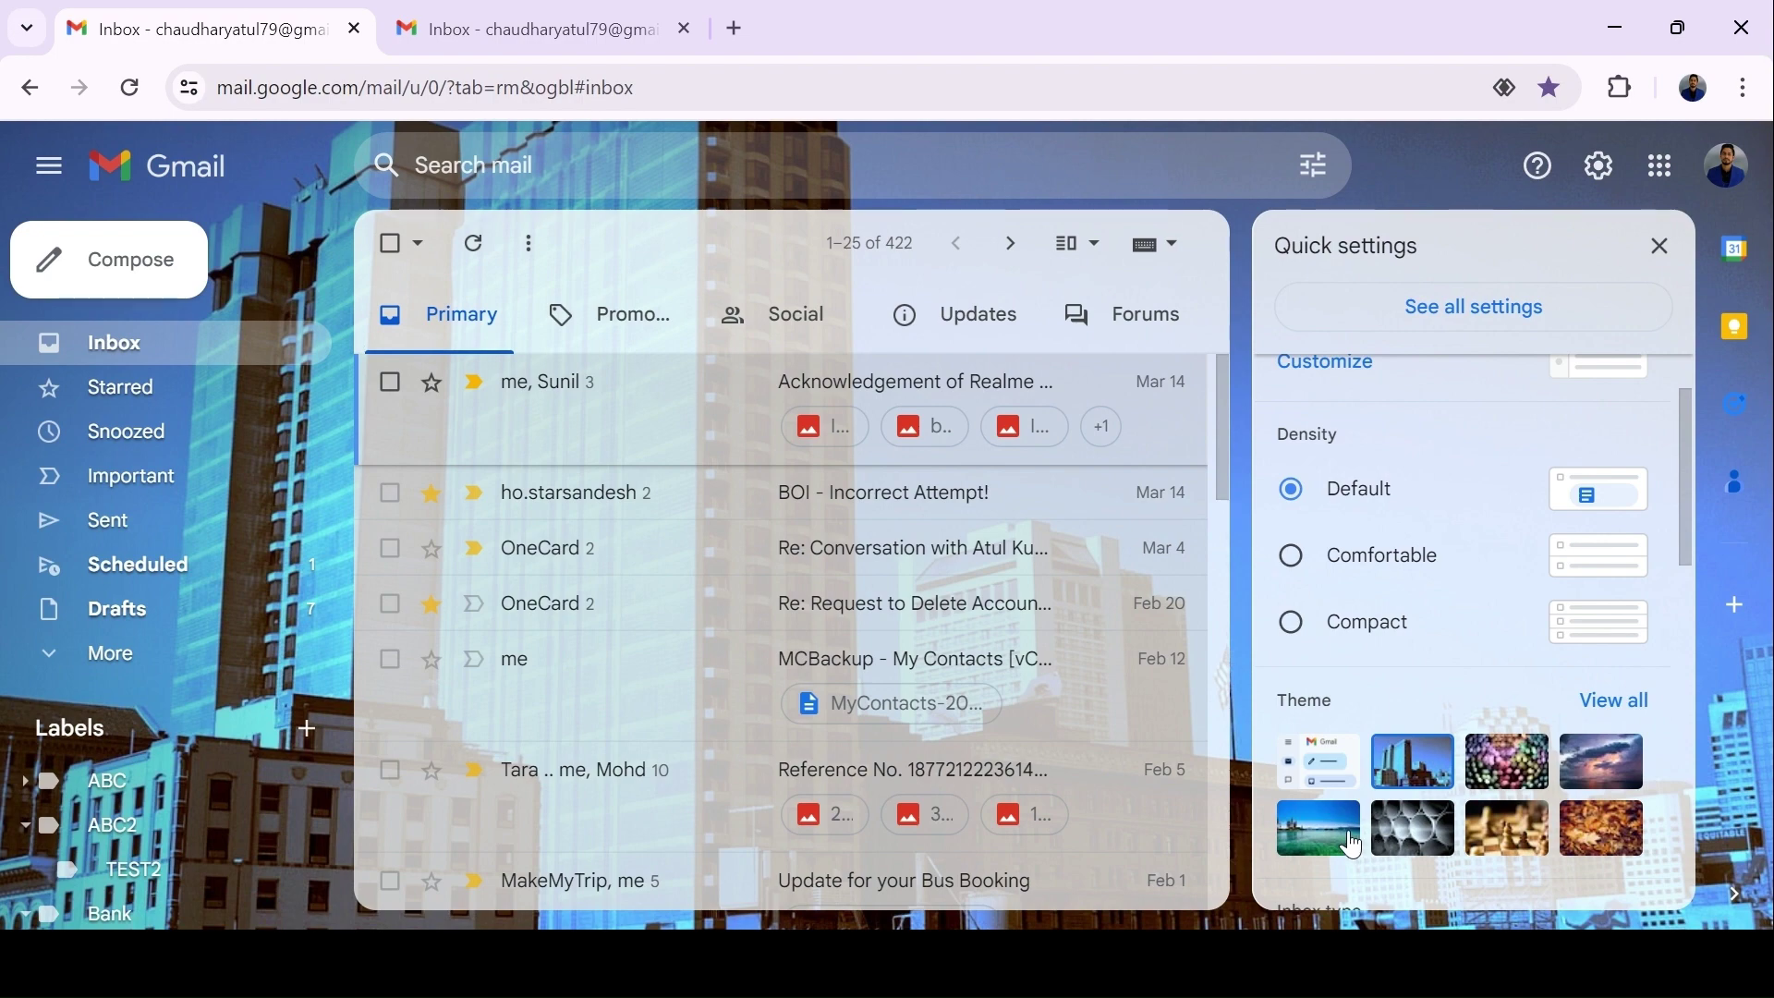
pyautogui.click(1318, 829)
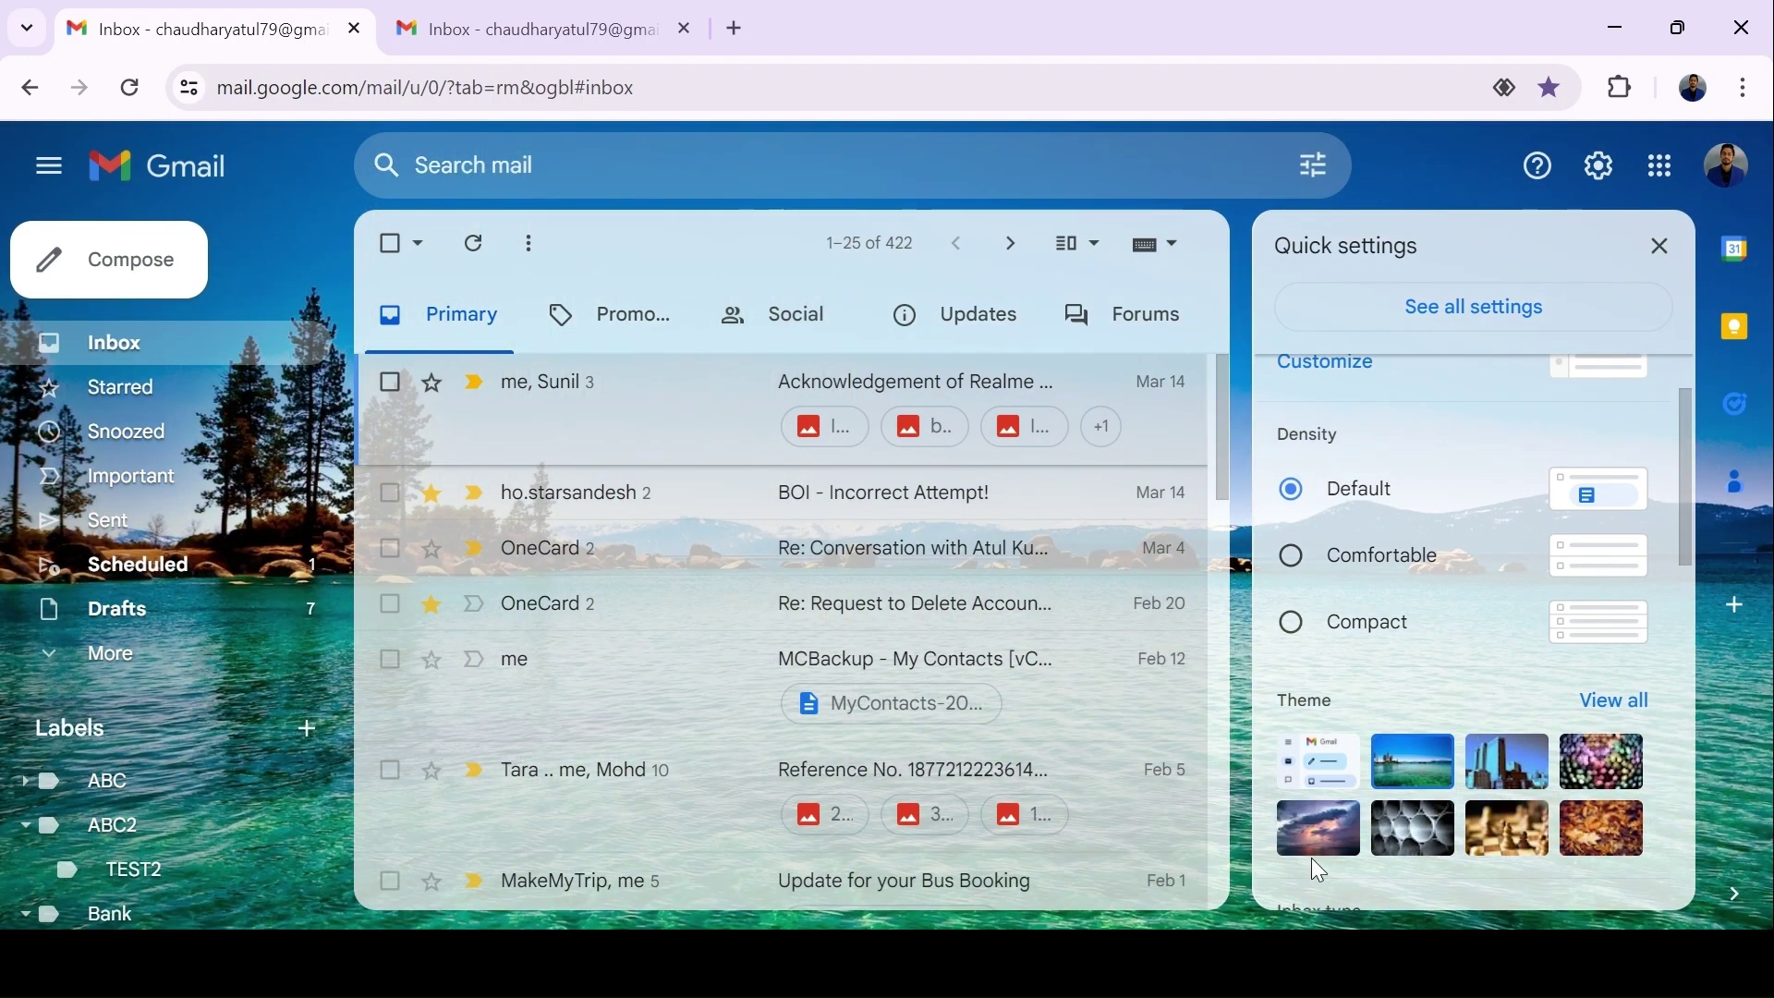
# - Browse the full theme gallery and My photos backgrounds, then close both pickers
pyautogui.click(1624, 718)
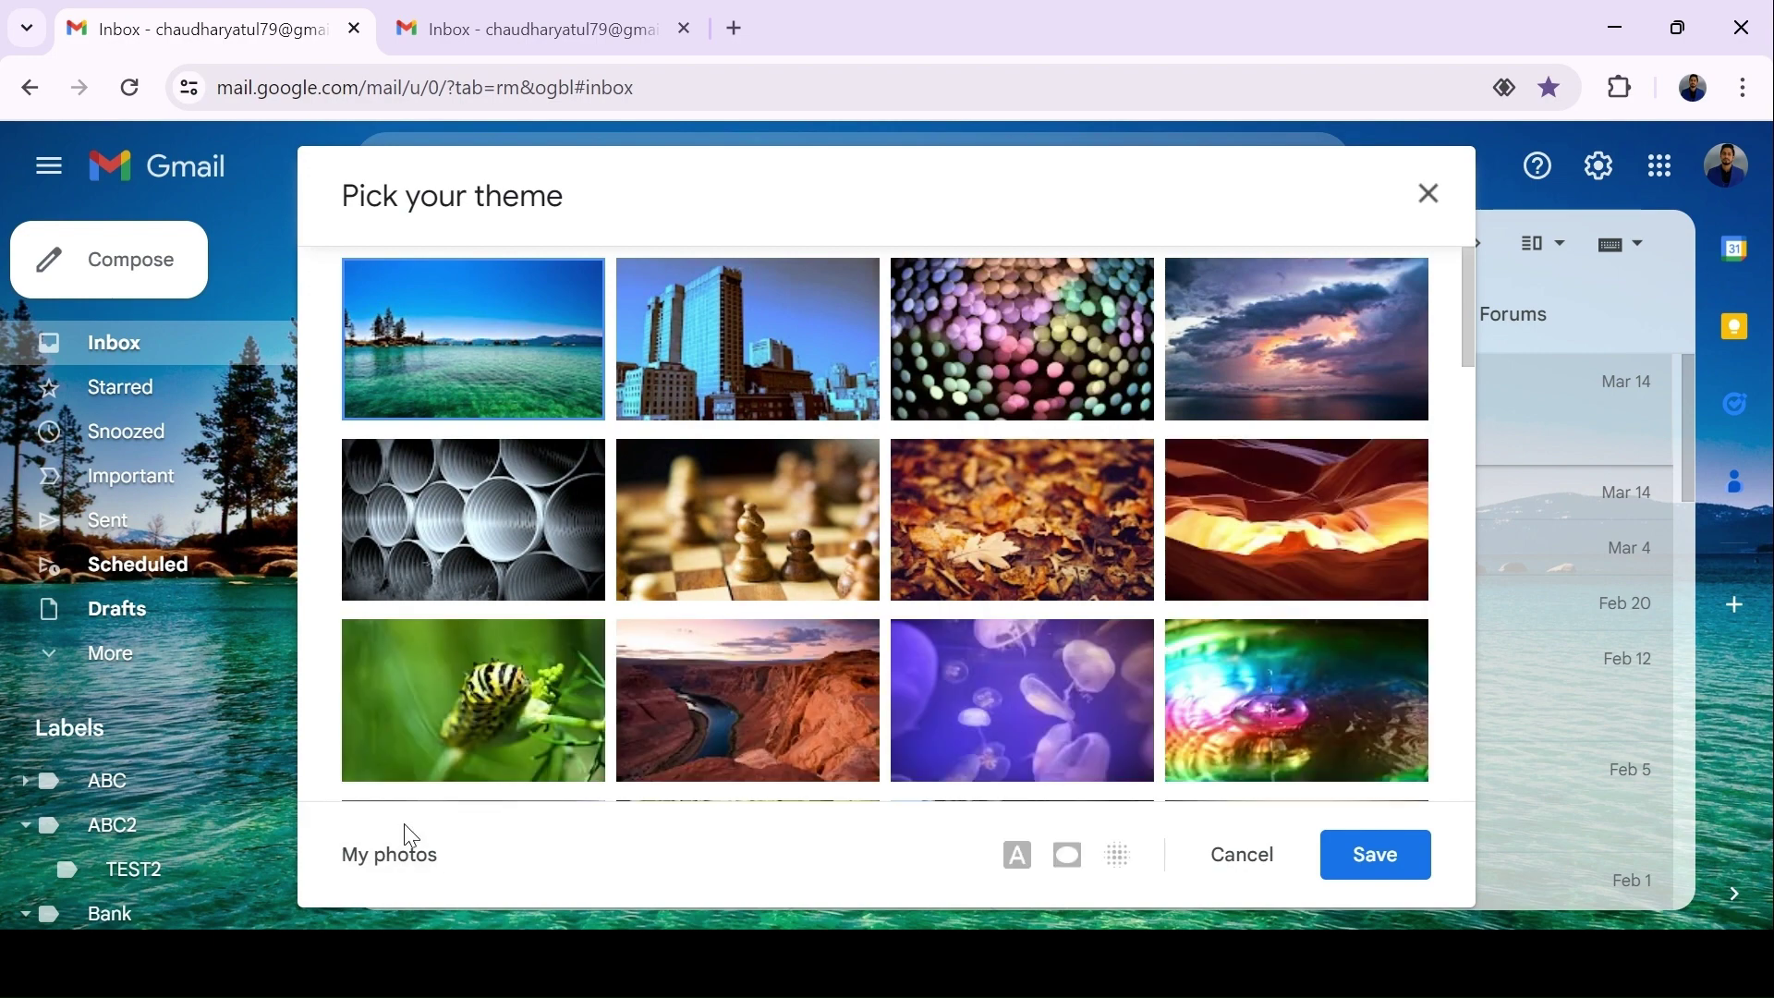
pyautogui.click(405, 873)
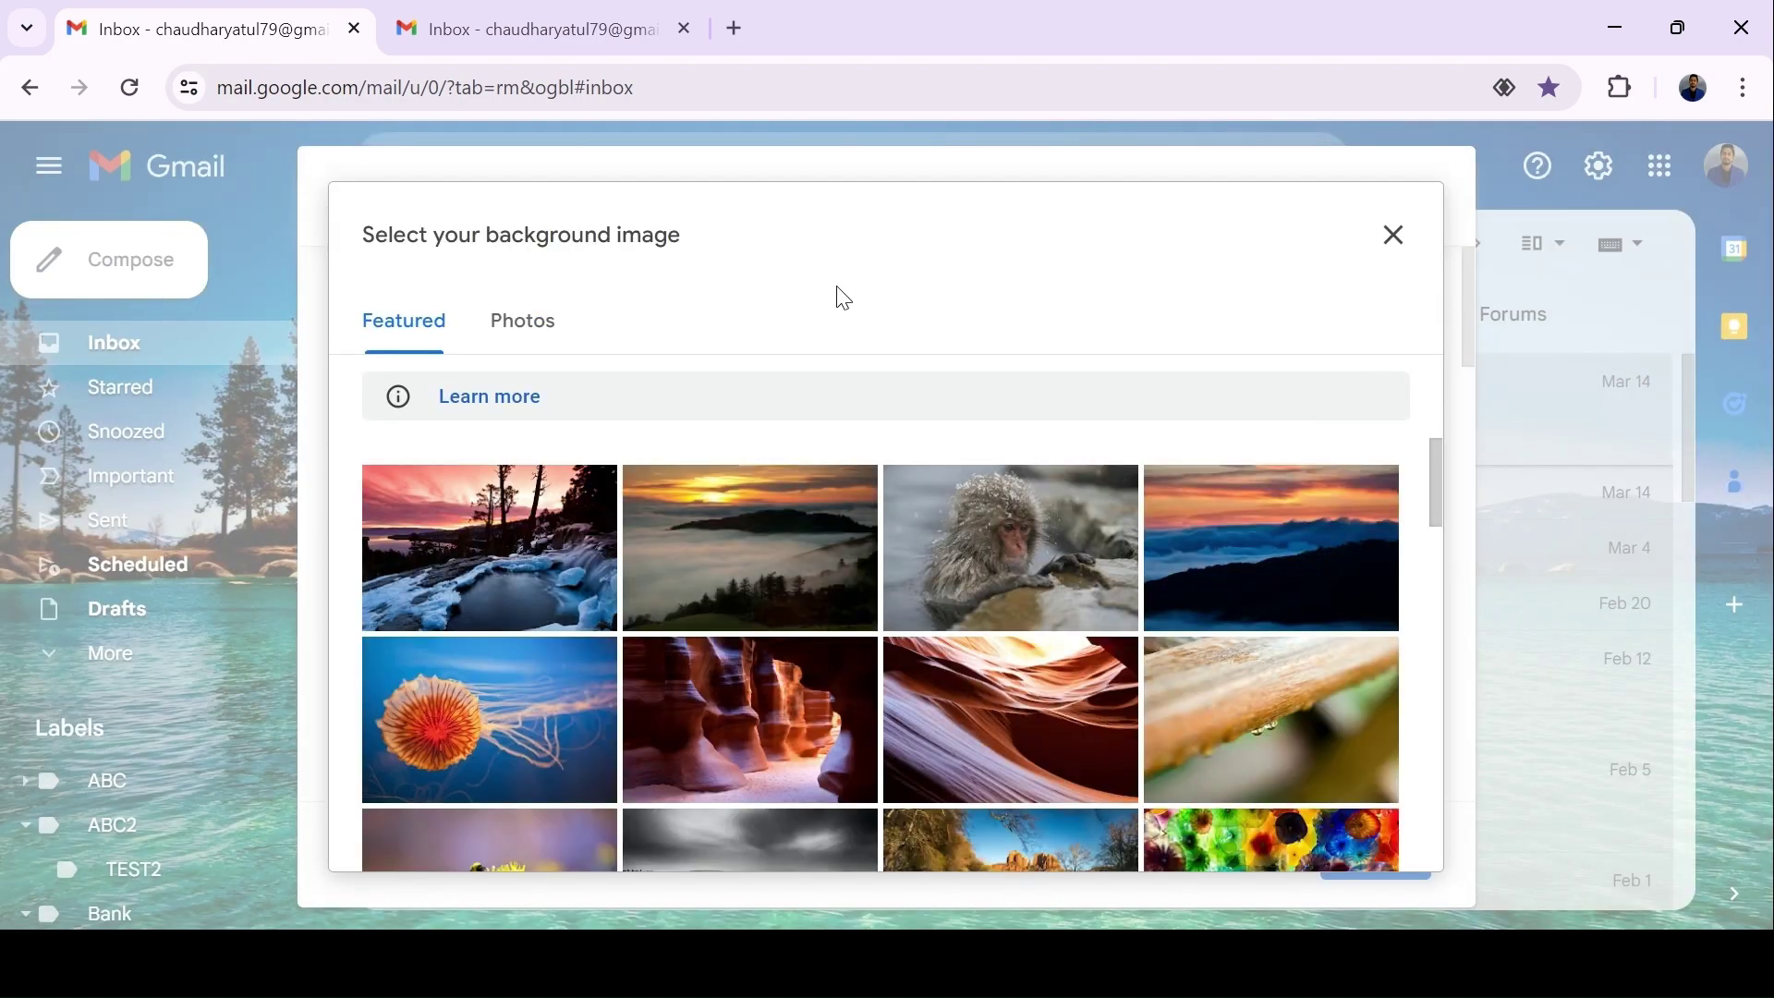
pyautogui.click(500, 338)
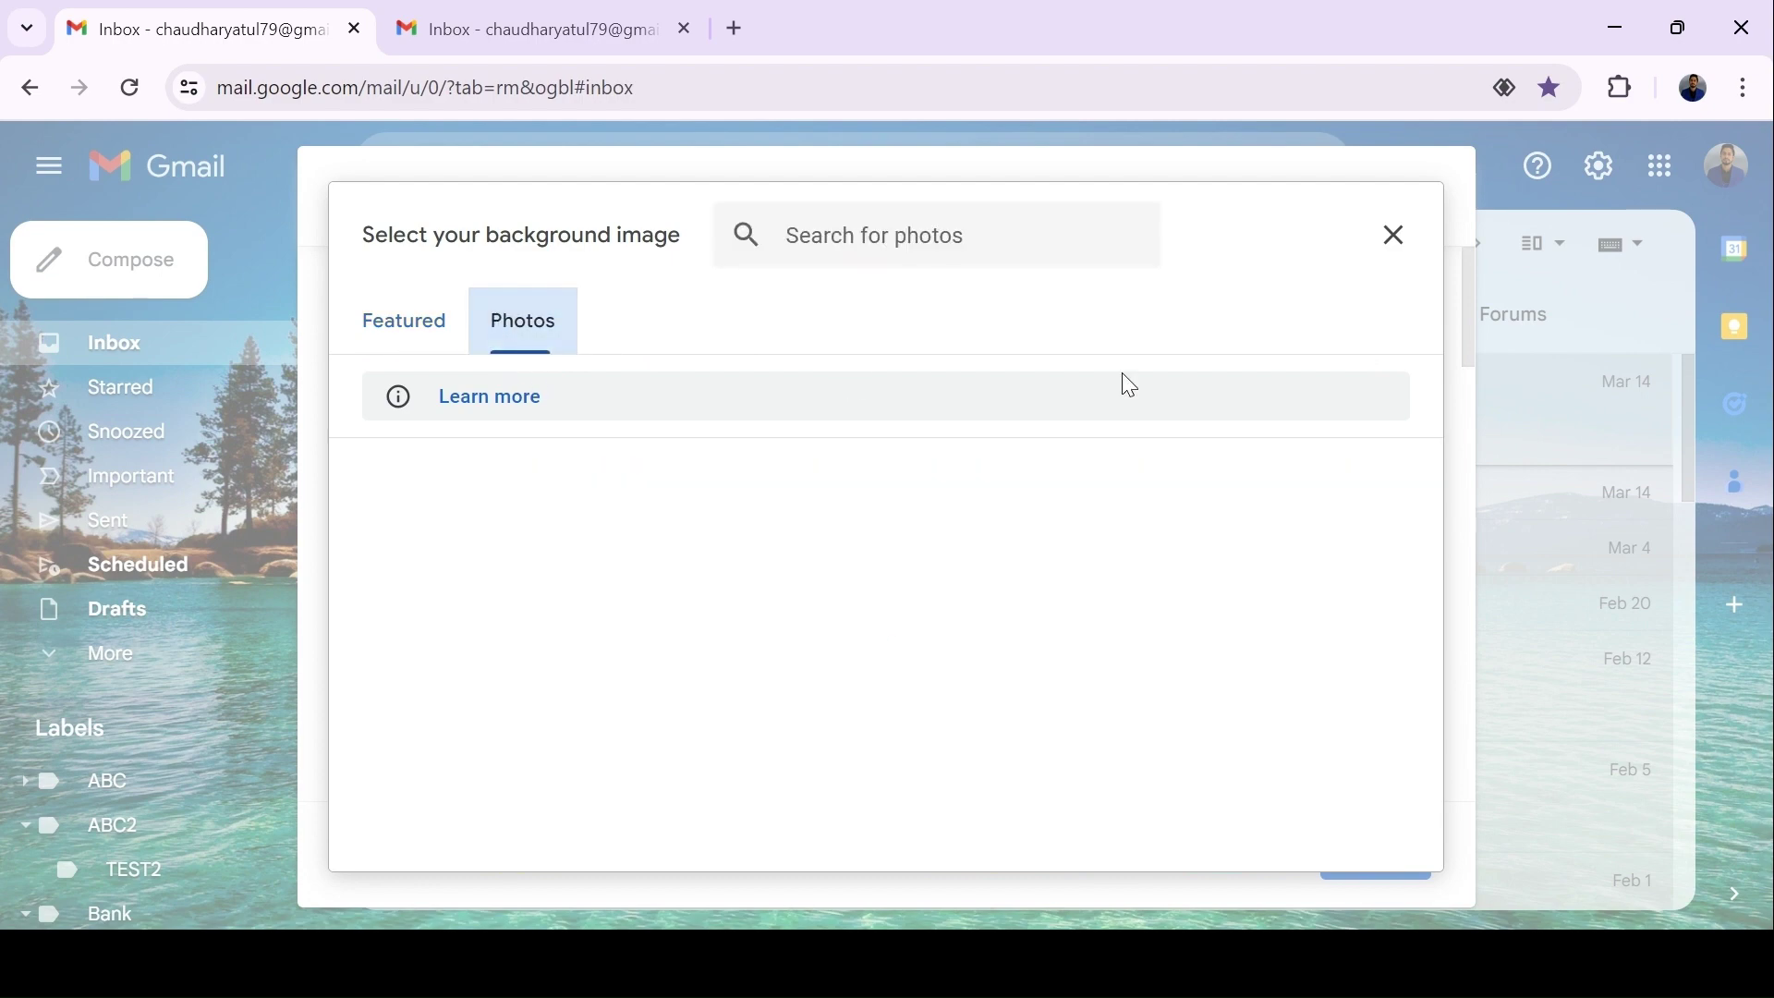
pyautogui.click(1395, 238)
pyautogui.click(1428, 197)
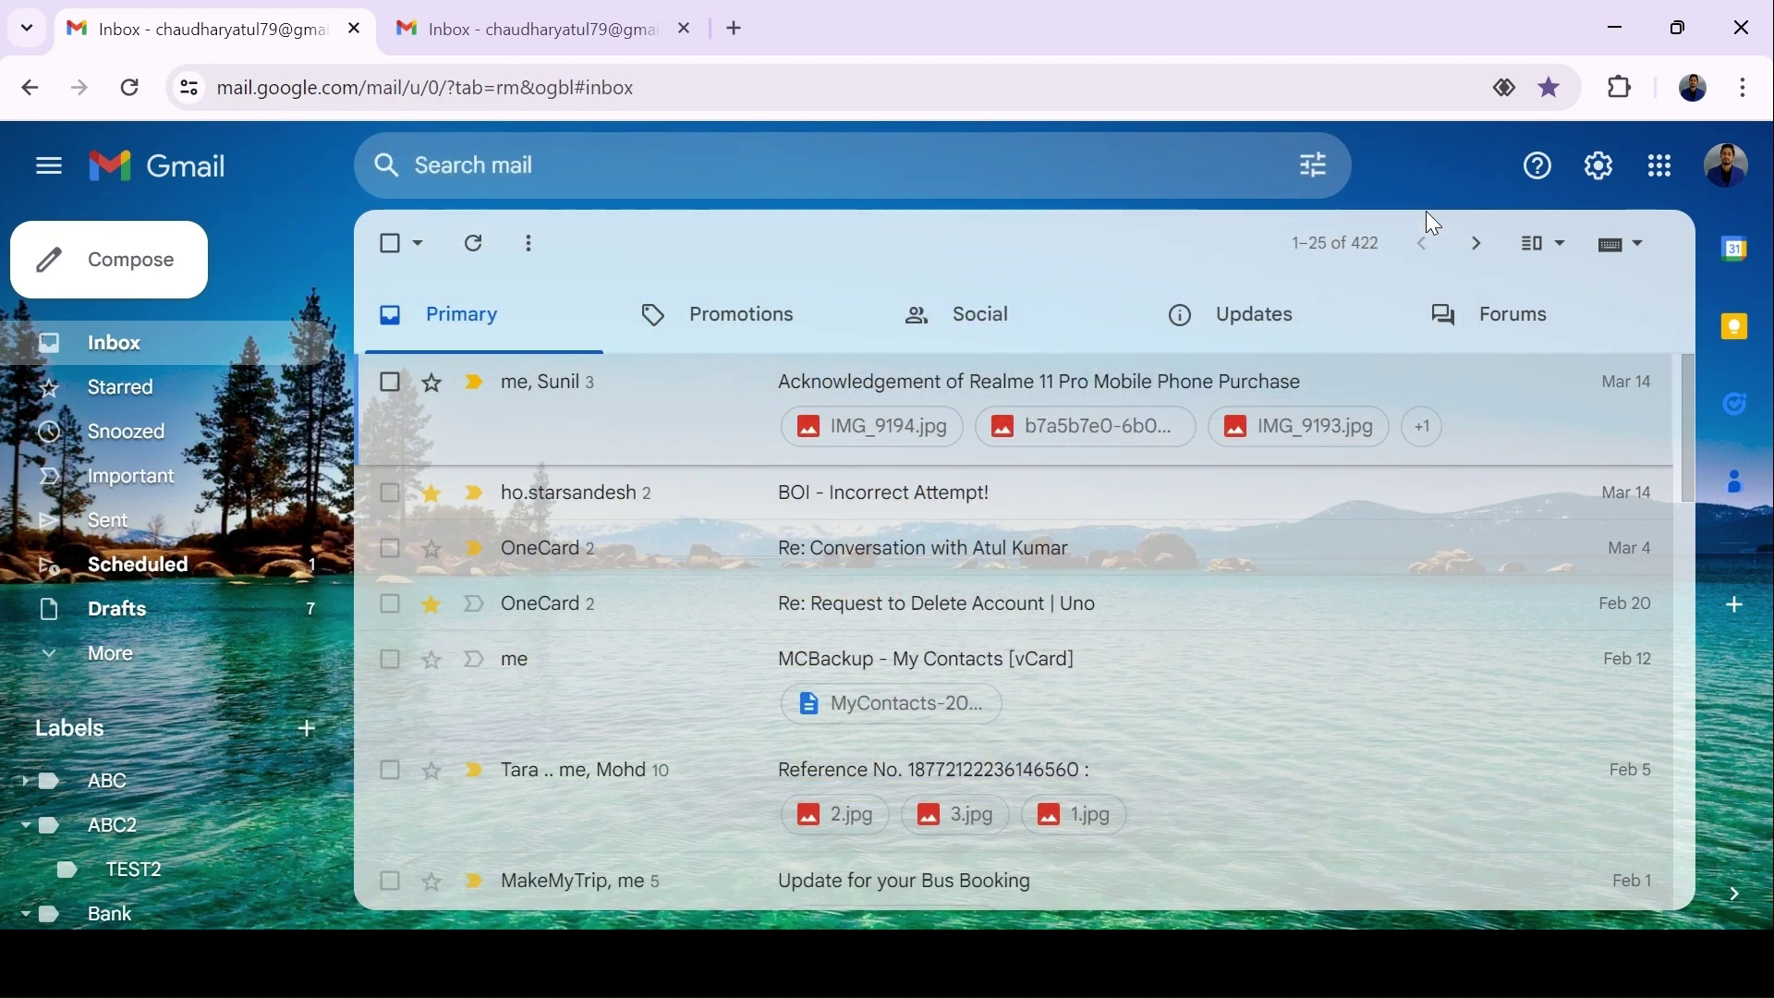
# - Try the Important first and Unread first inbox types, then choose Starred first
pyautogui.click(1599, 166)
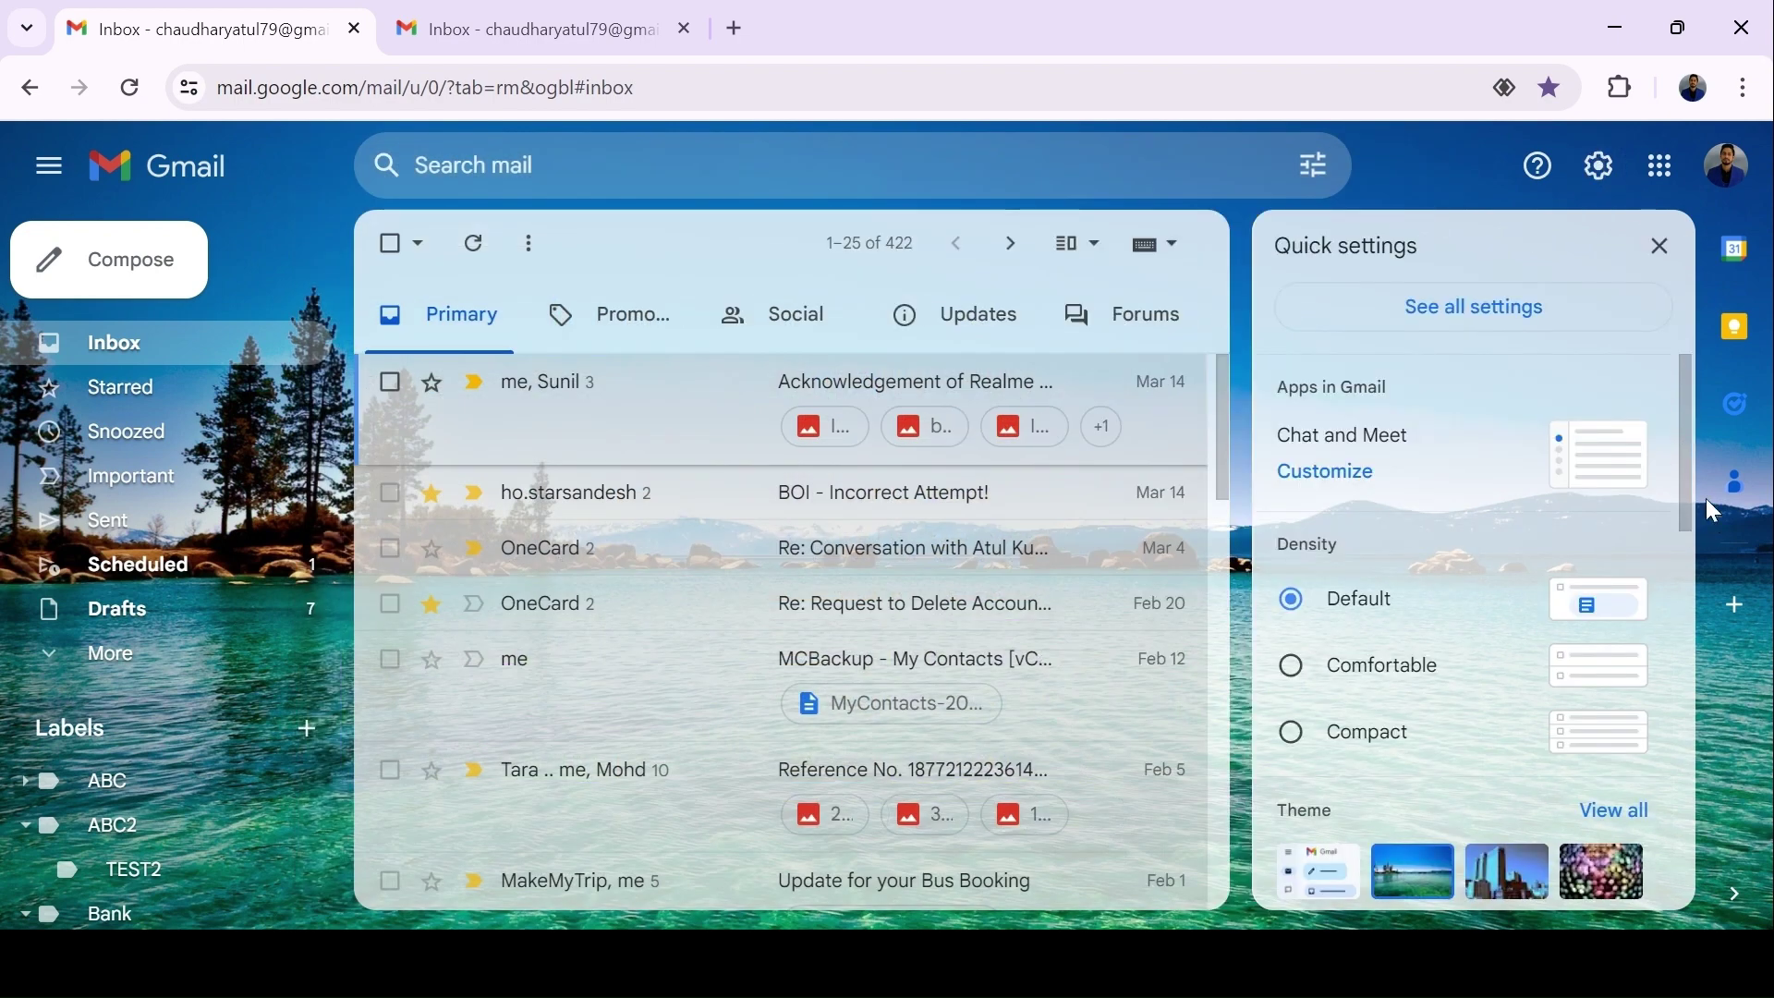
pyautogui.moveTo(1694, 500); pyautogui.dragTo(1692, 692)
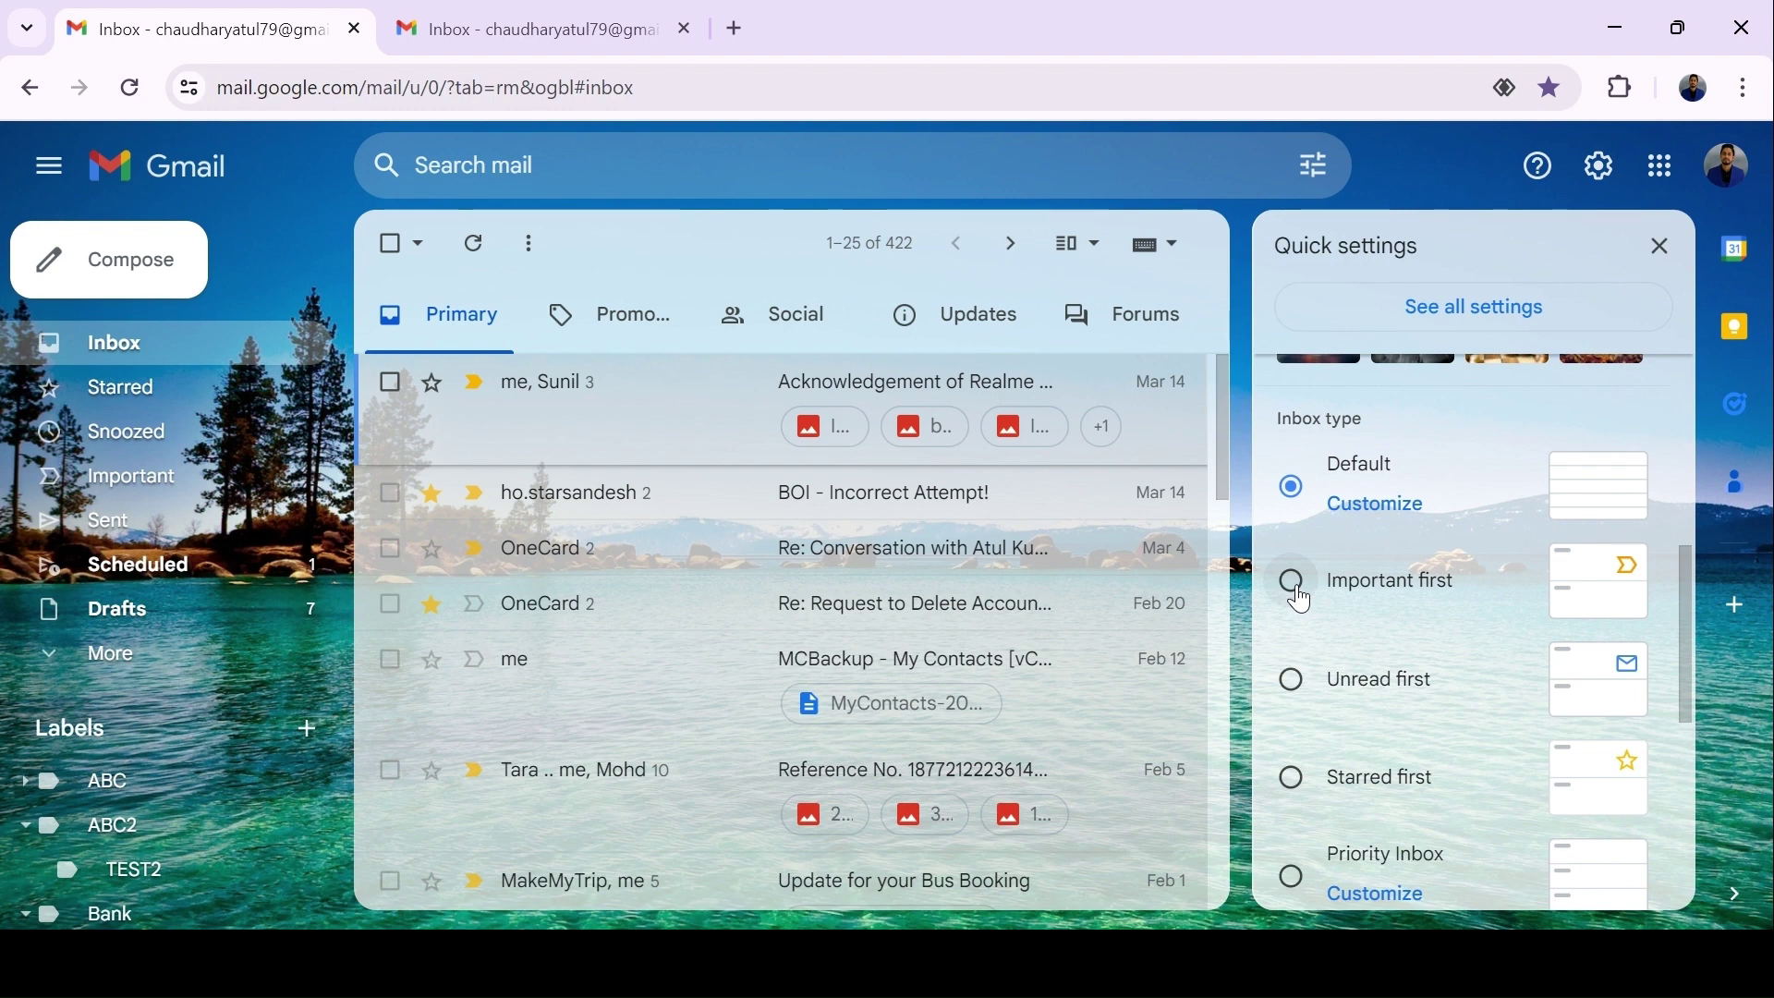
pyautogui.click(1301, 601)
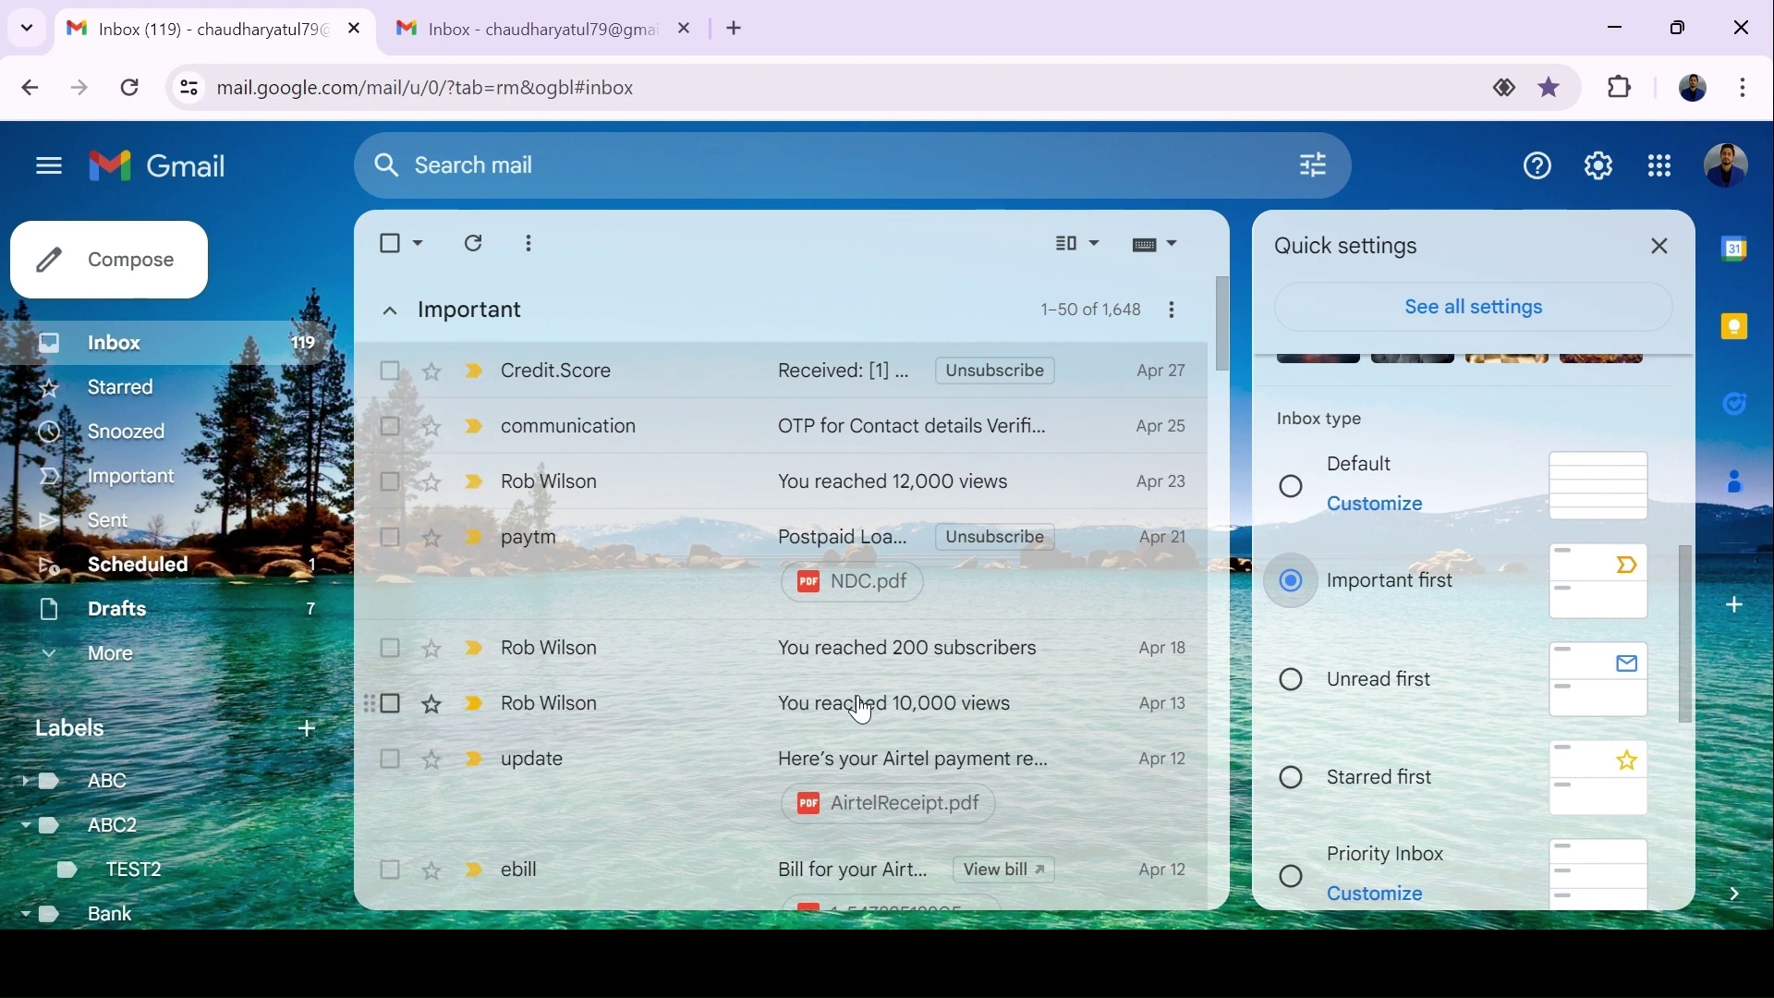
pyautogui.click(1304, 694)
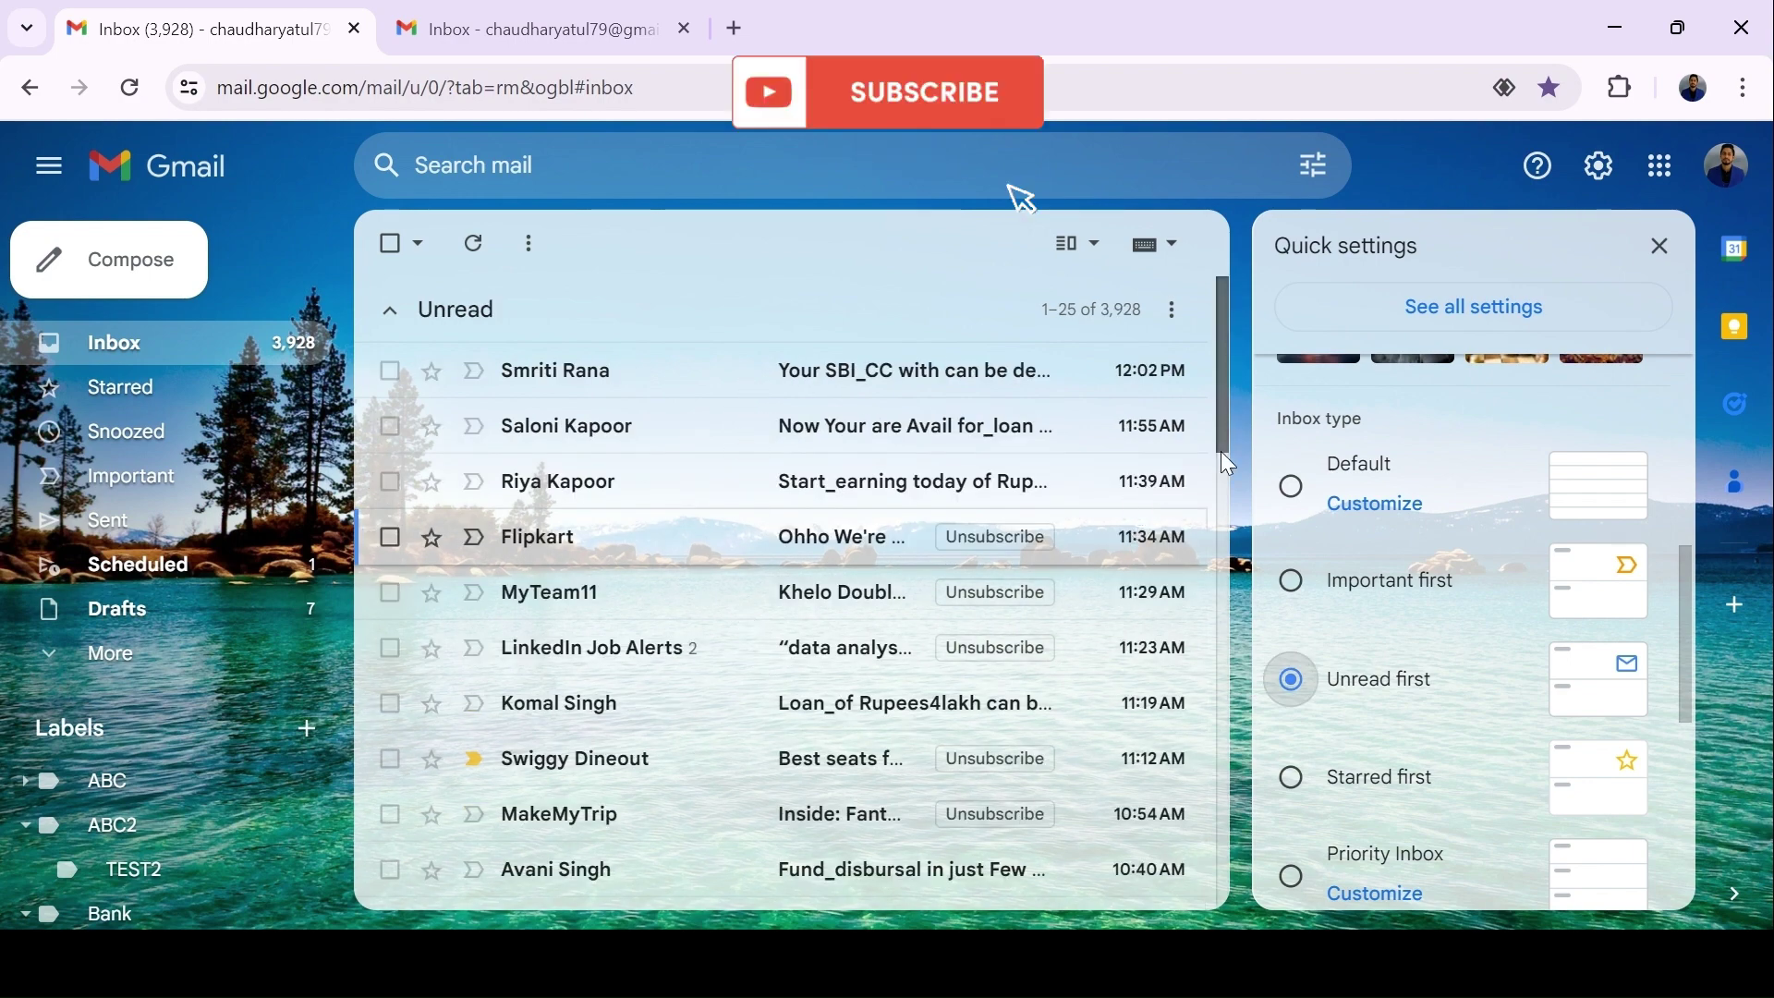
pyautogui.moveTo(1221, 453)
pyautogui.mouseDown()
pyautogui.moveTo(1208, 748)
pyautogui.moveTo(1221, 397)
pyautogui.mouseUp()
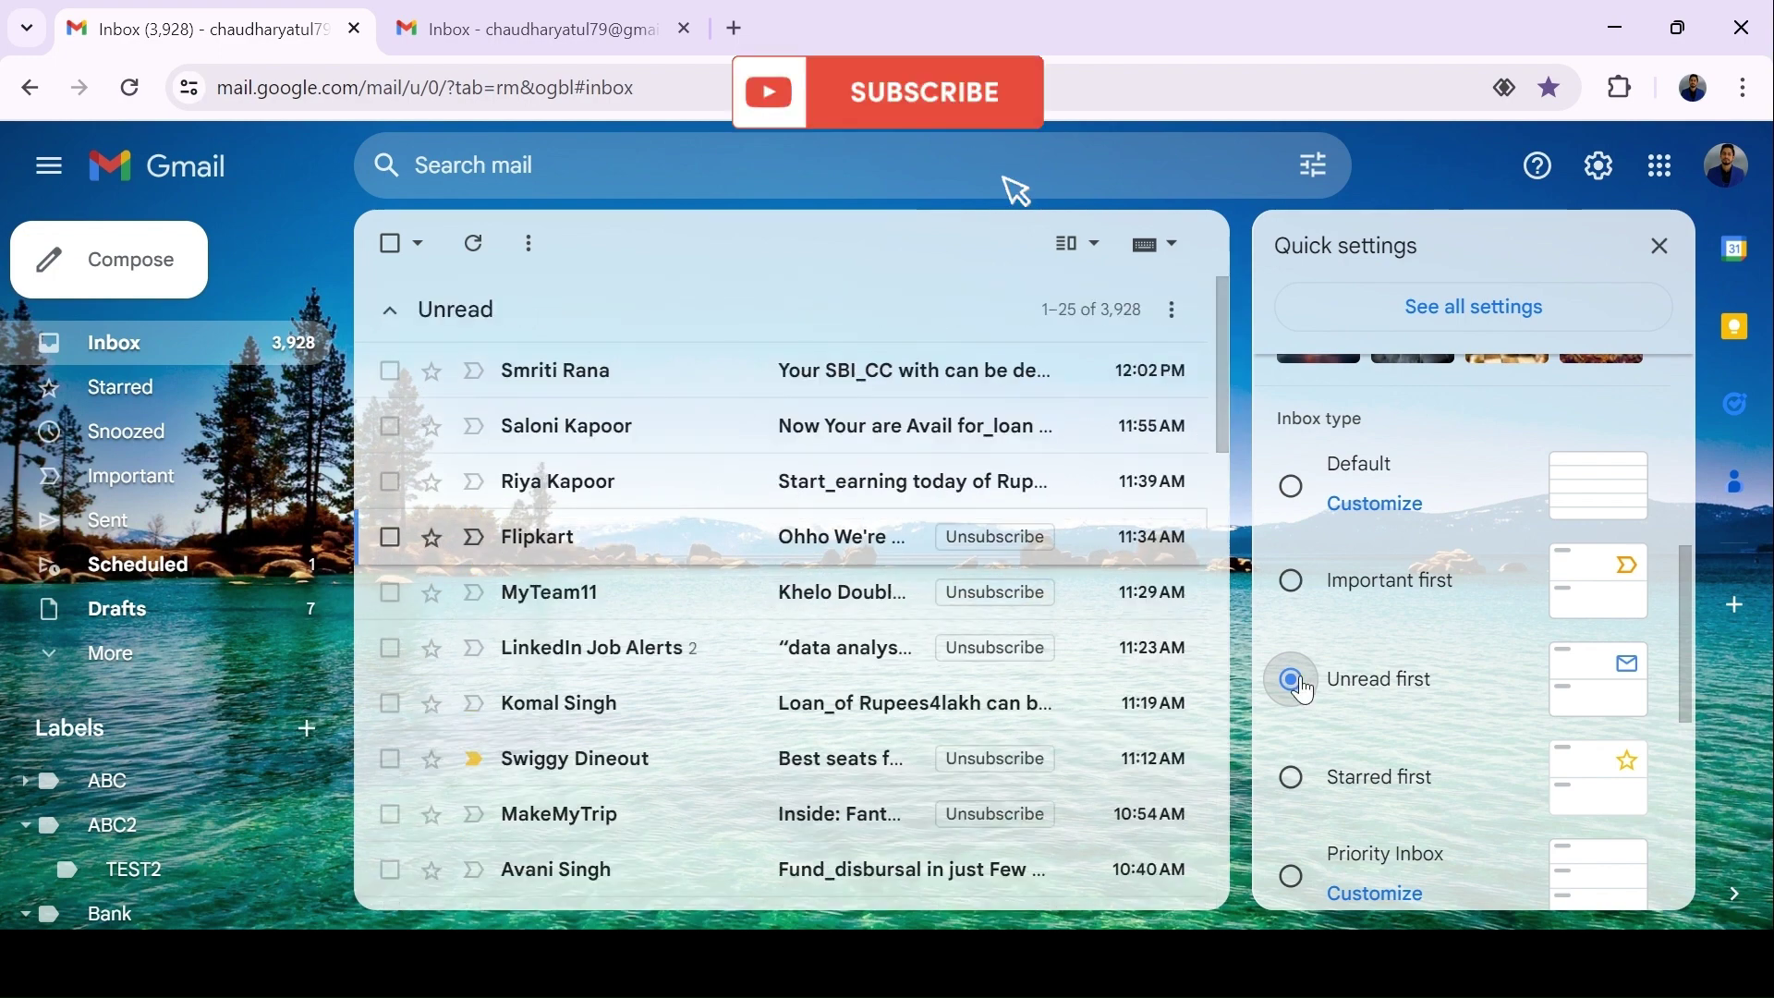
pyautogui.click(1291, 800)
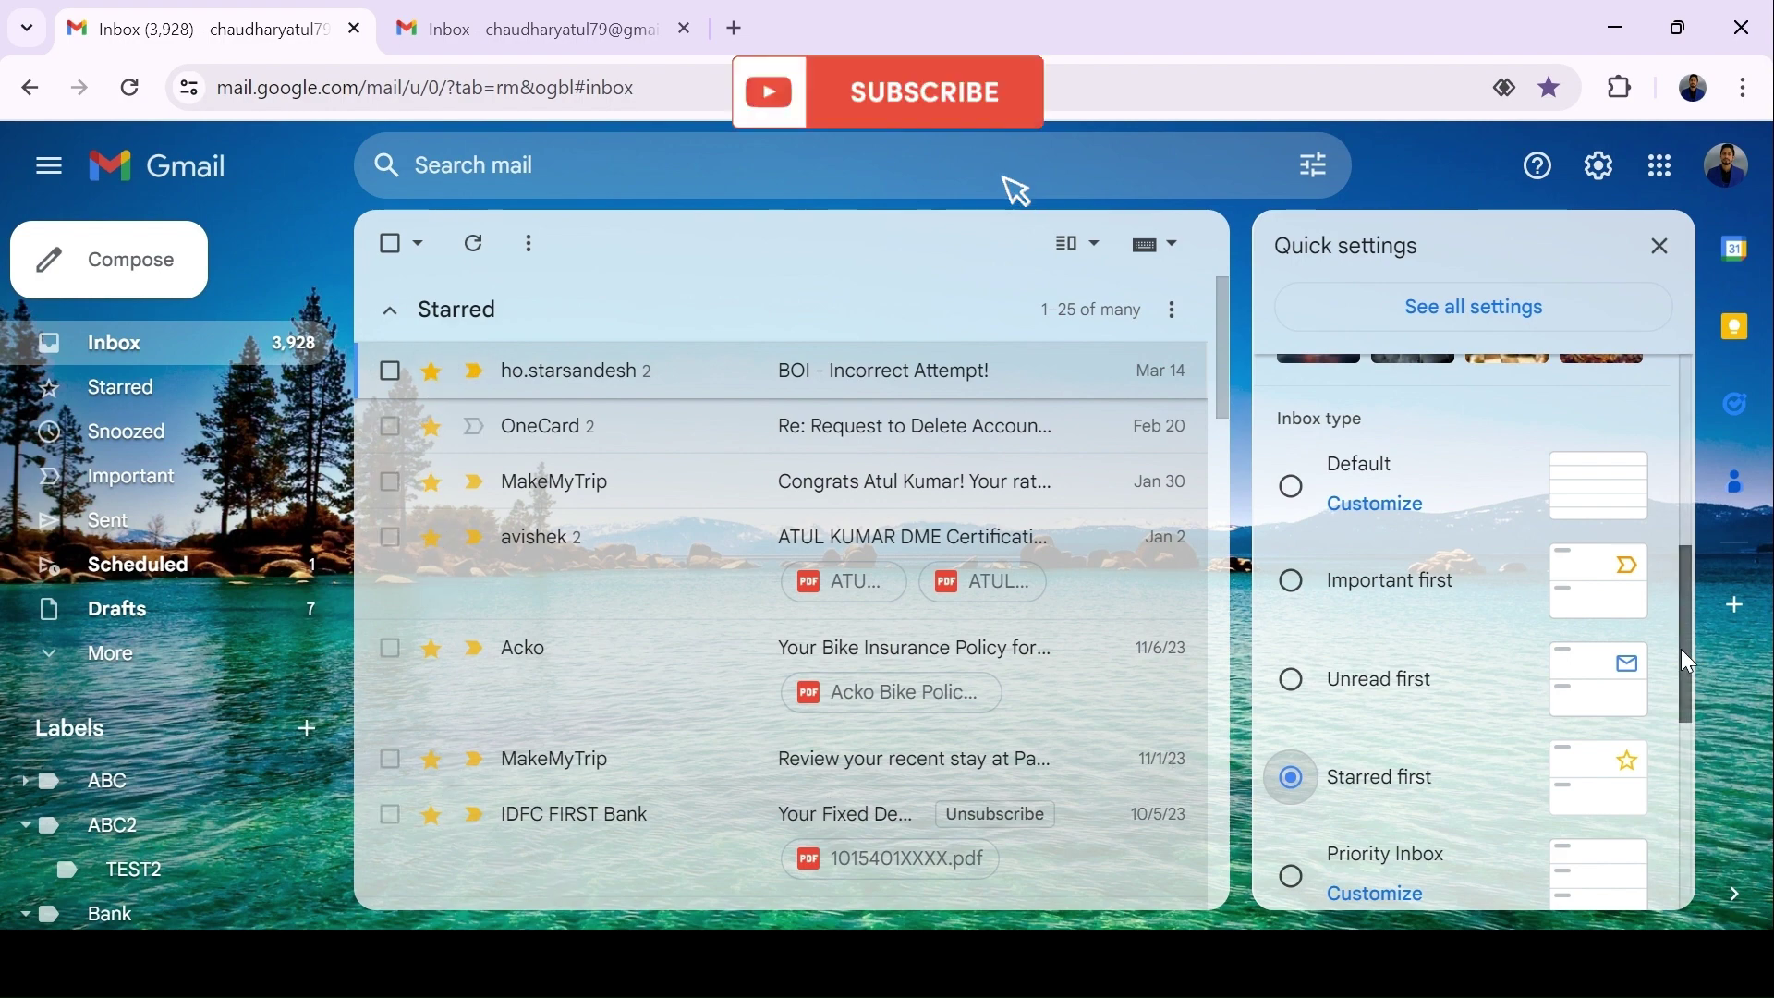
pyautogui.scroll(-3, 1397, 628)
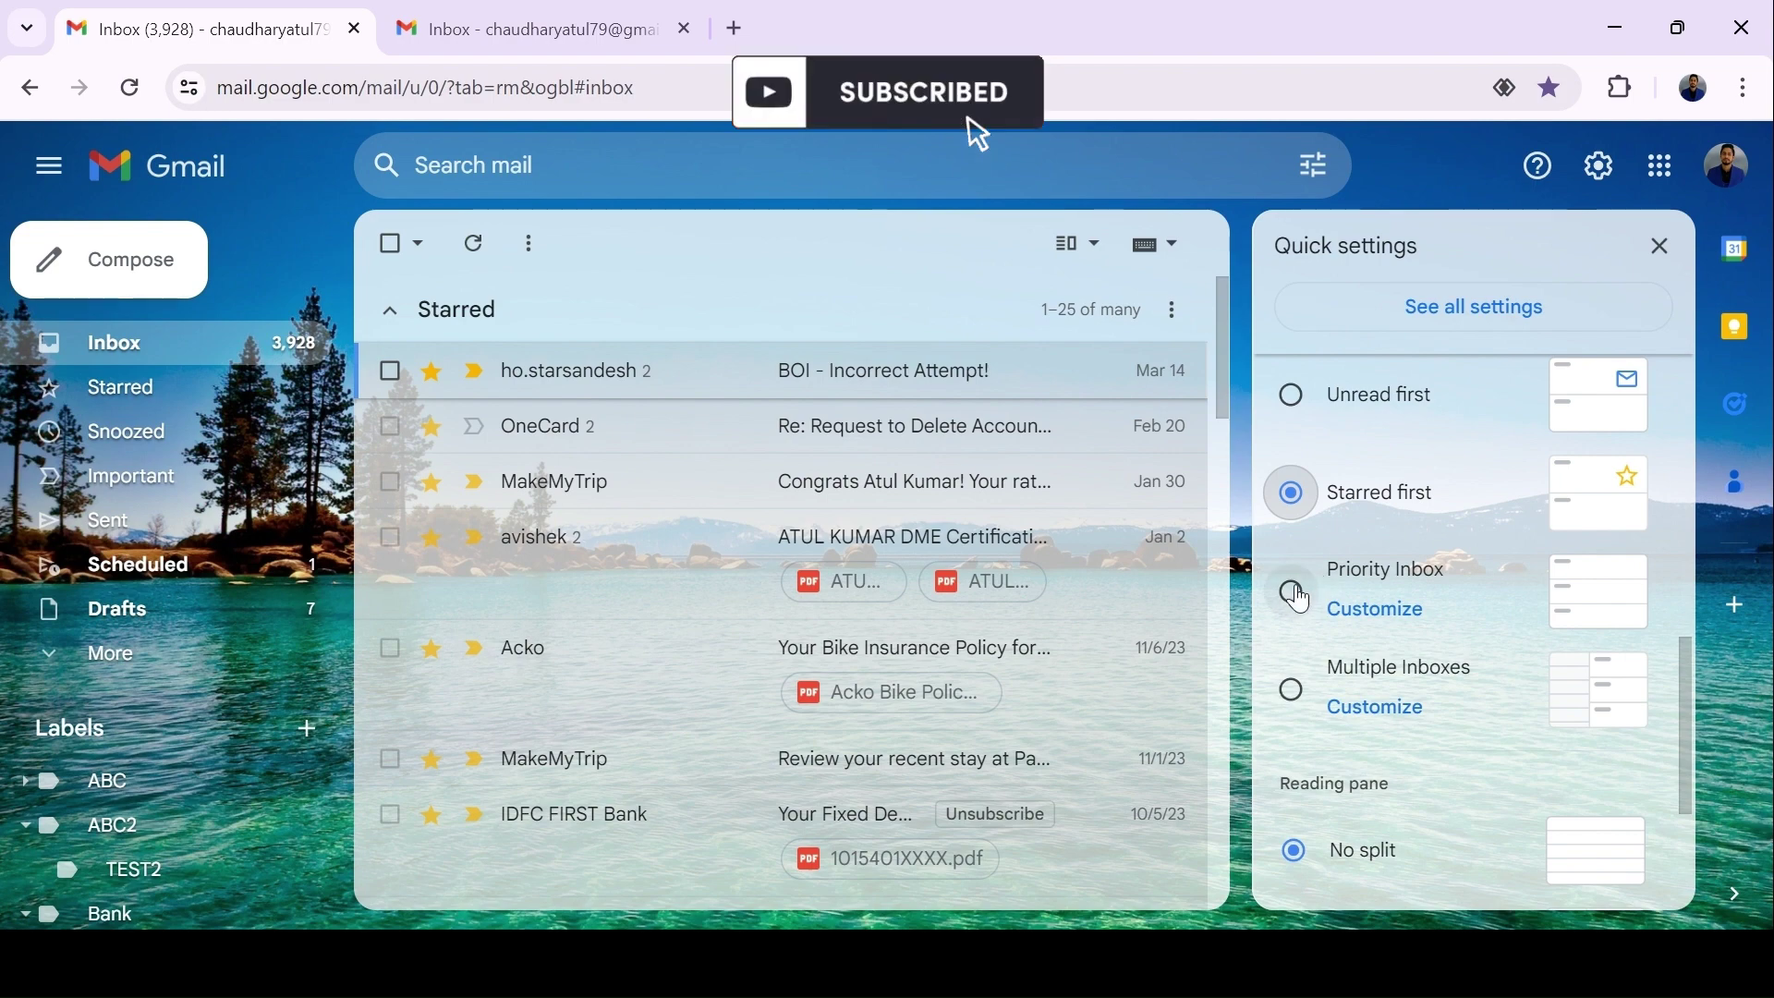
# - Try Priority Inbox and review its section settings, then reselect the Default inbox type
pyautogui.click(1345, 622)
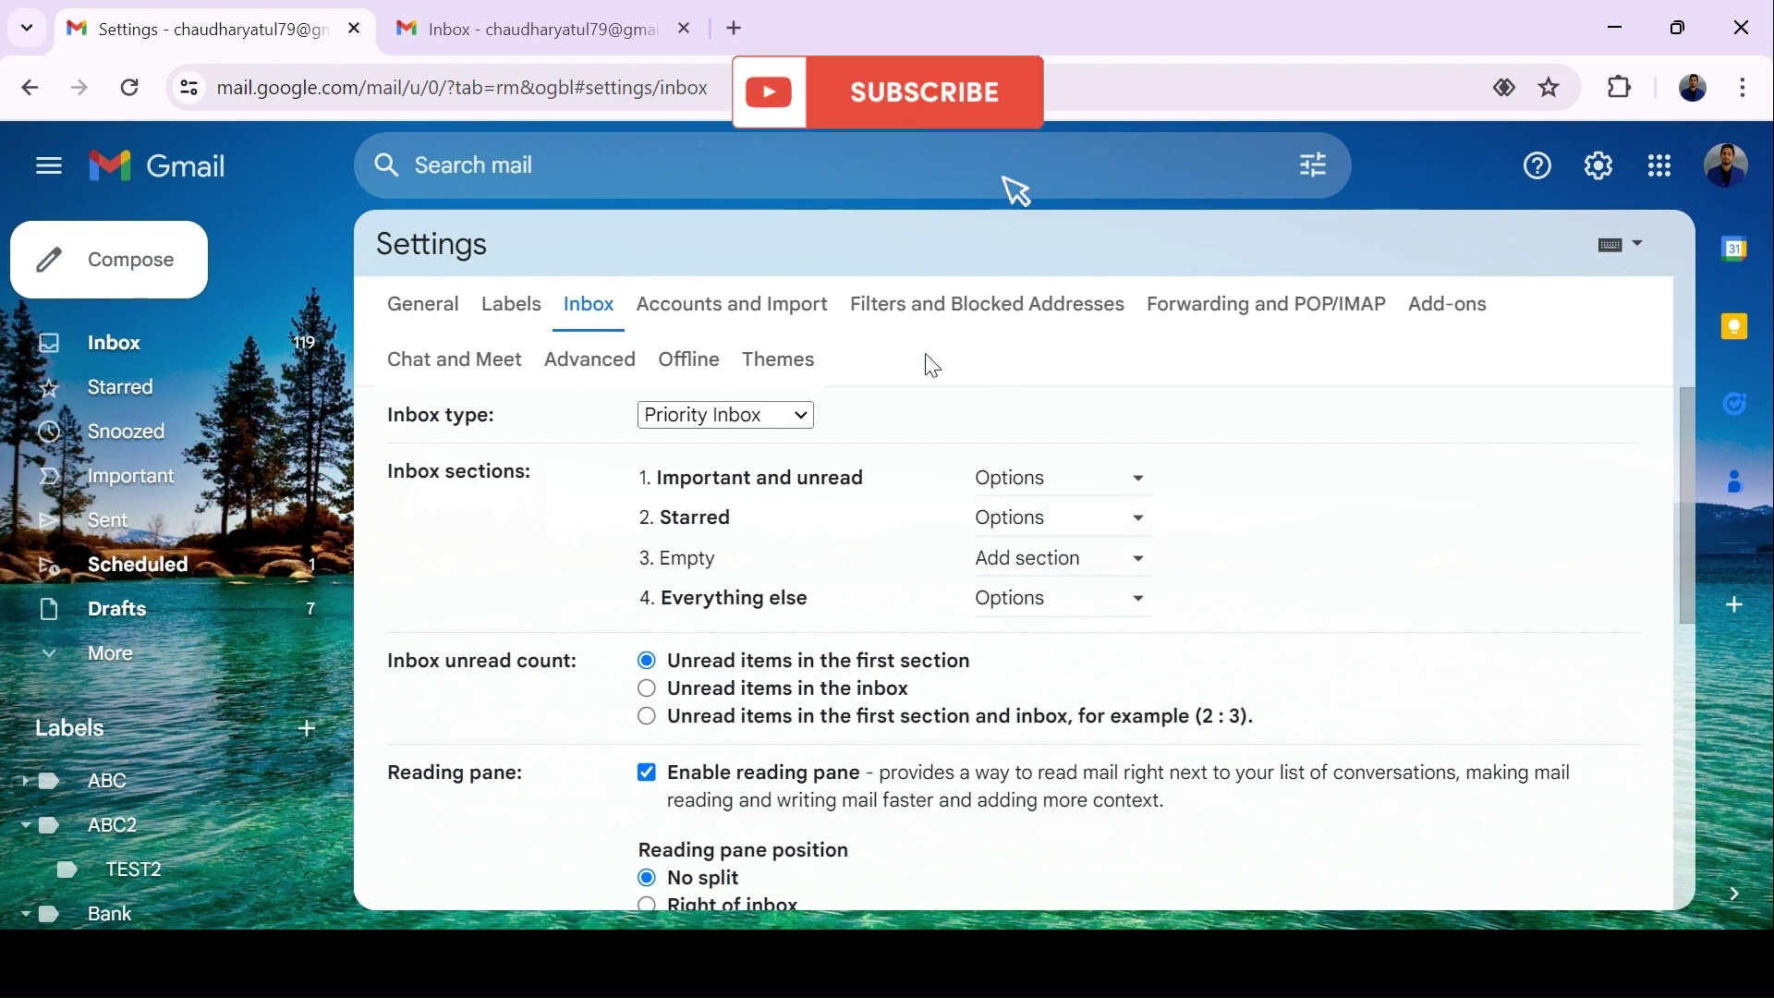
pyautogui.click(144, 358)
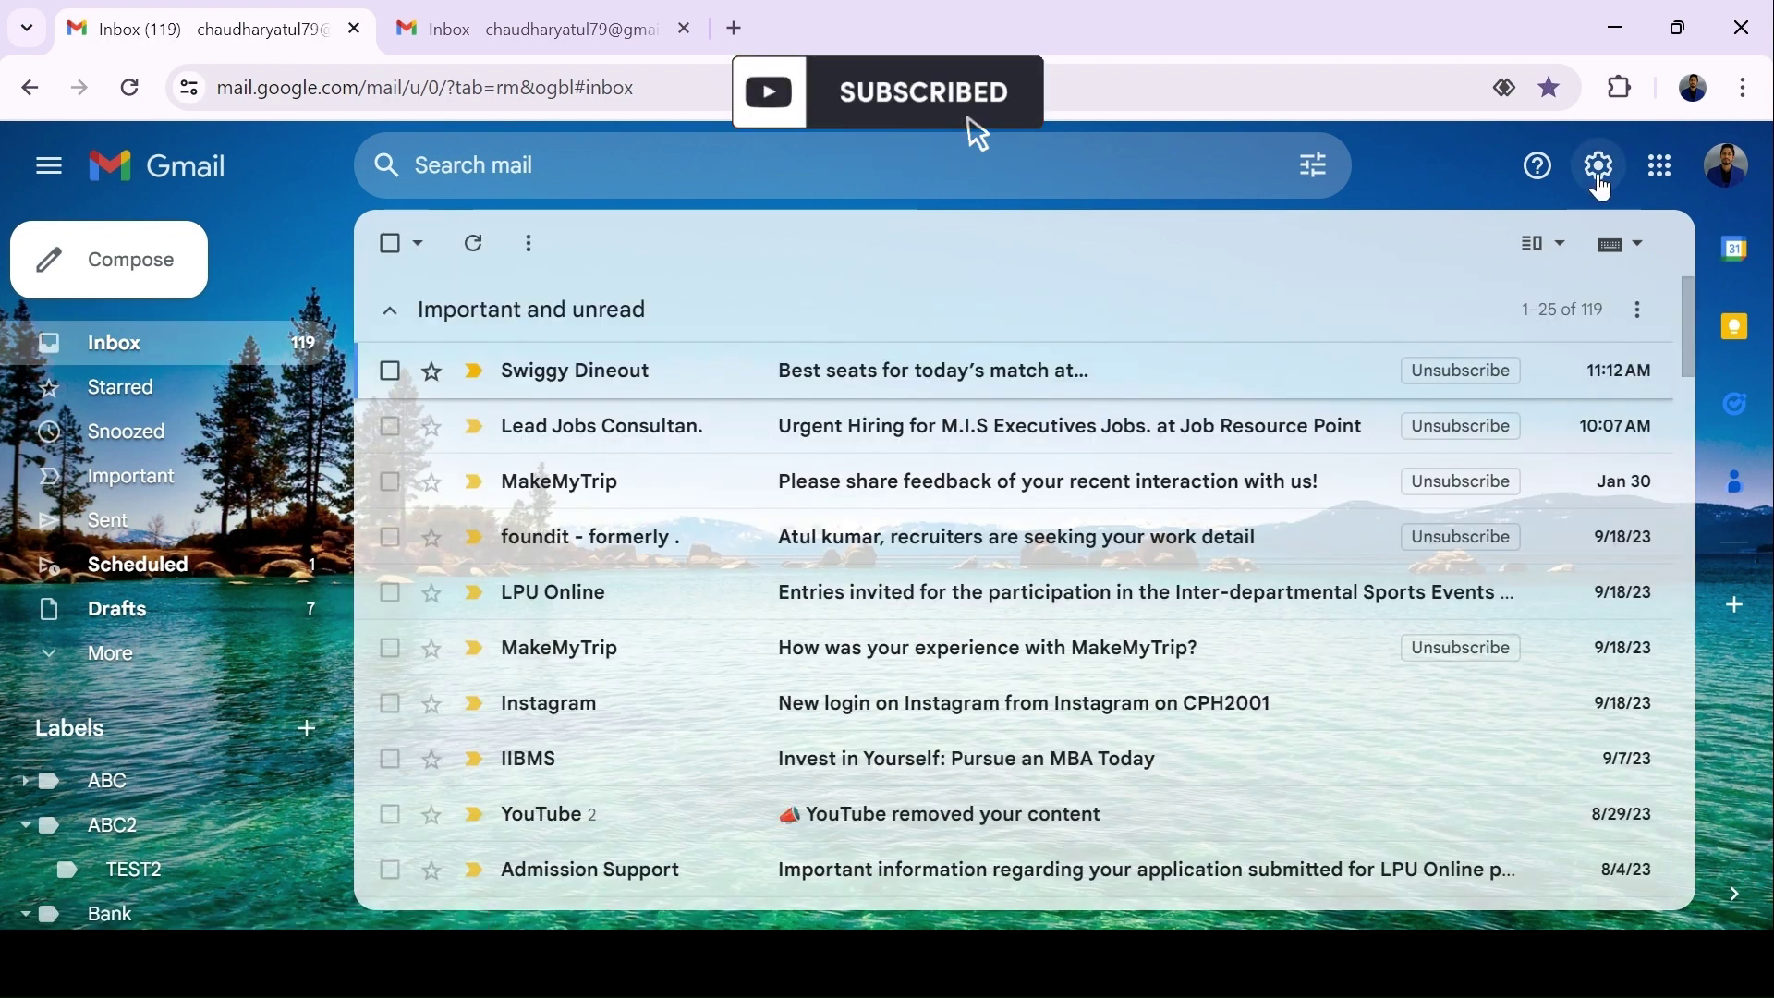
pyautogui.click(1603, 187)
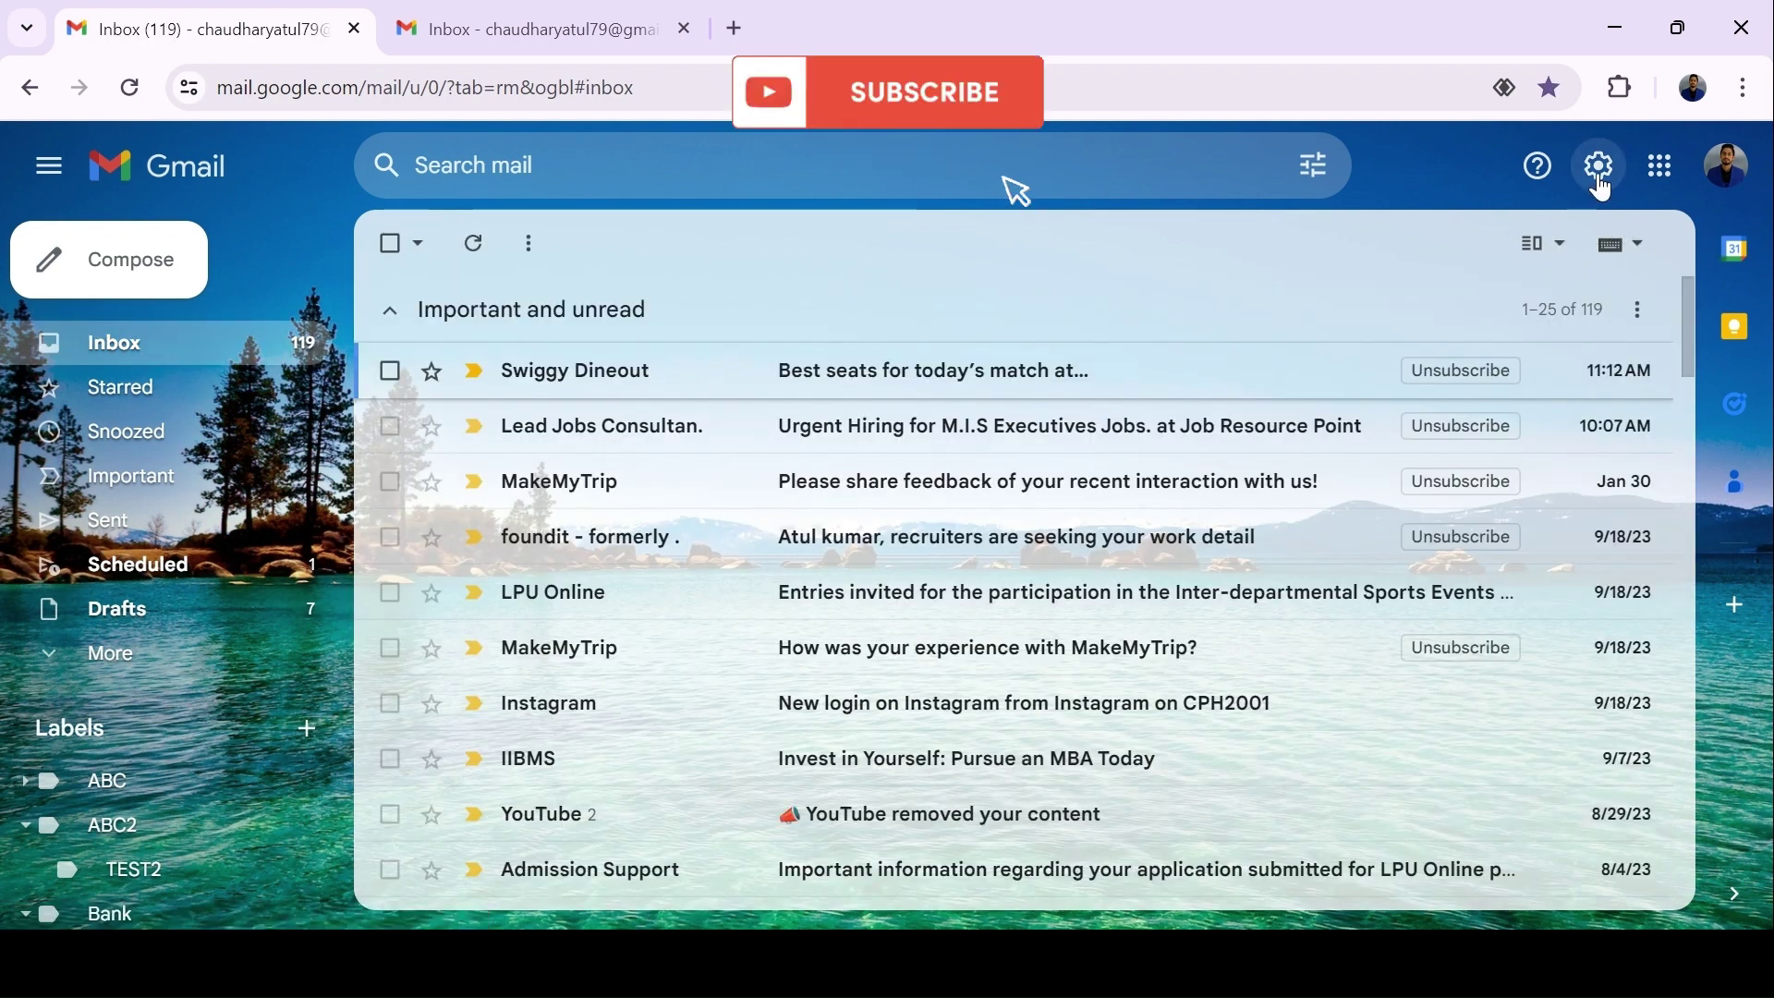
pyautogui.scroll(-2, 1689, 545)
pyautogui.moveTo(1691, 557); pyautogui.dragTo(1683, 741)
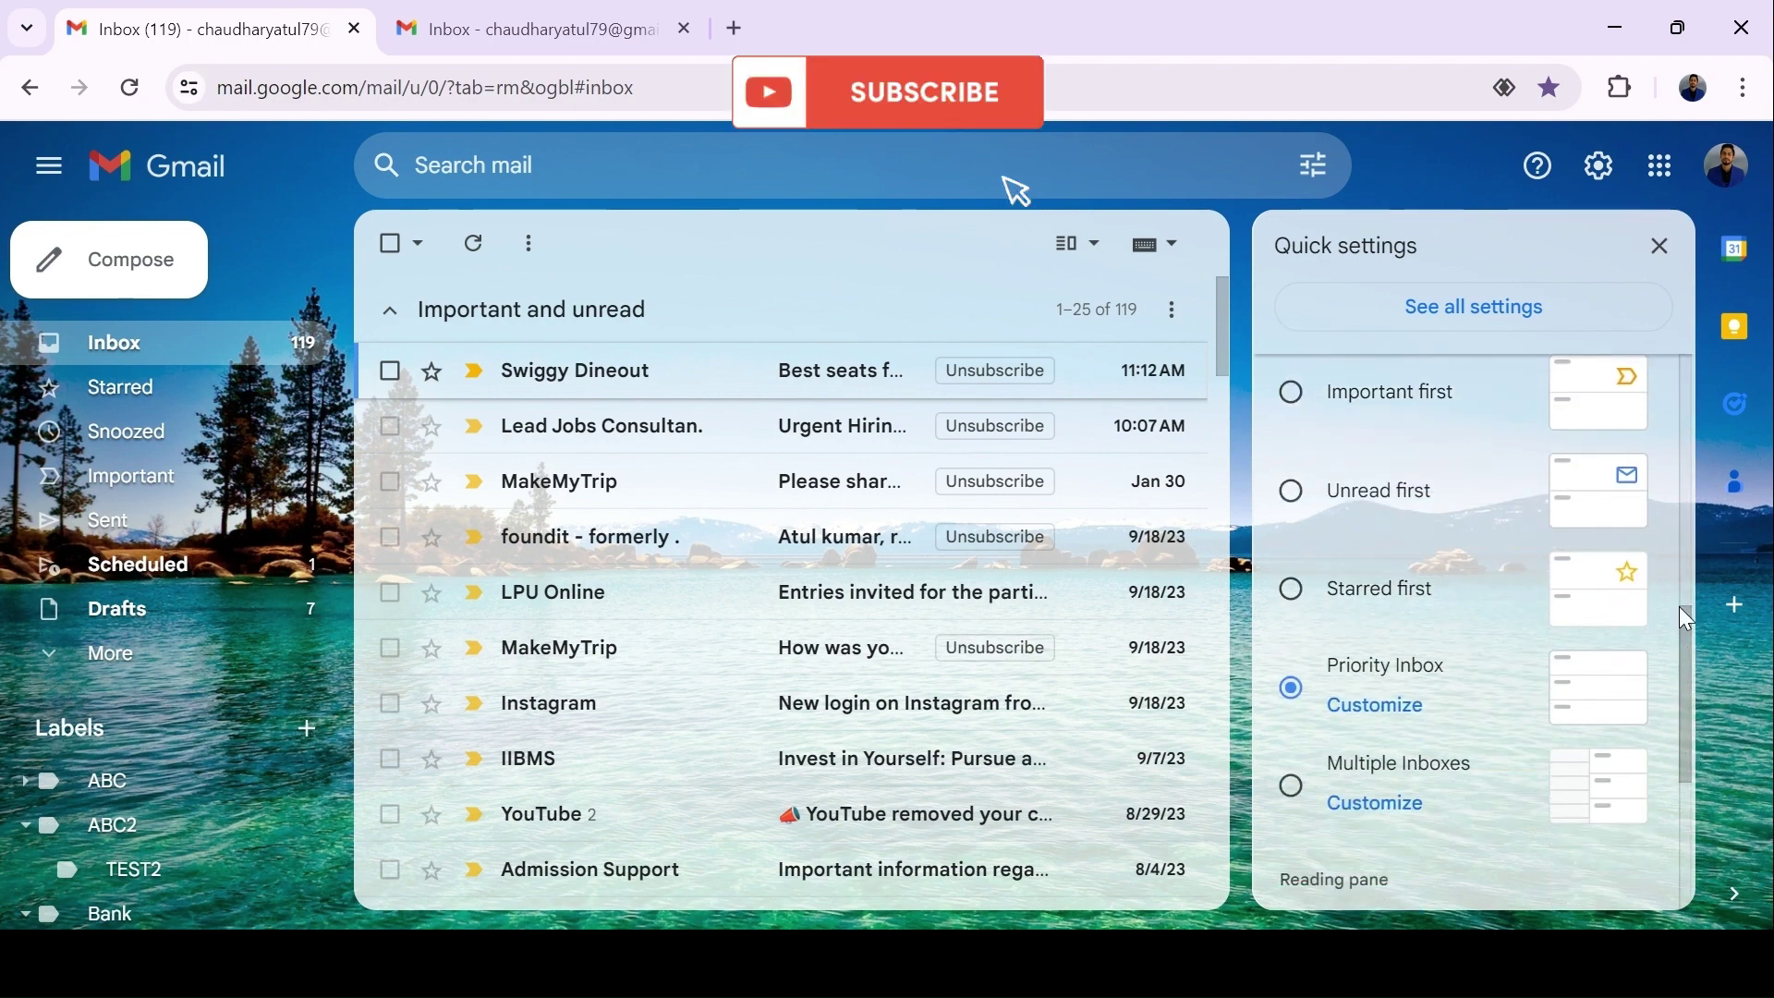
pyautogui.moveTo(1682, 637); pyautogui.dragTo(1676, 604)
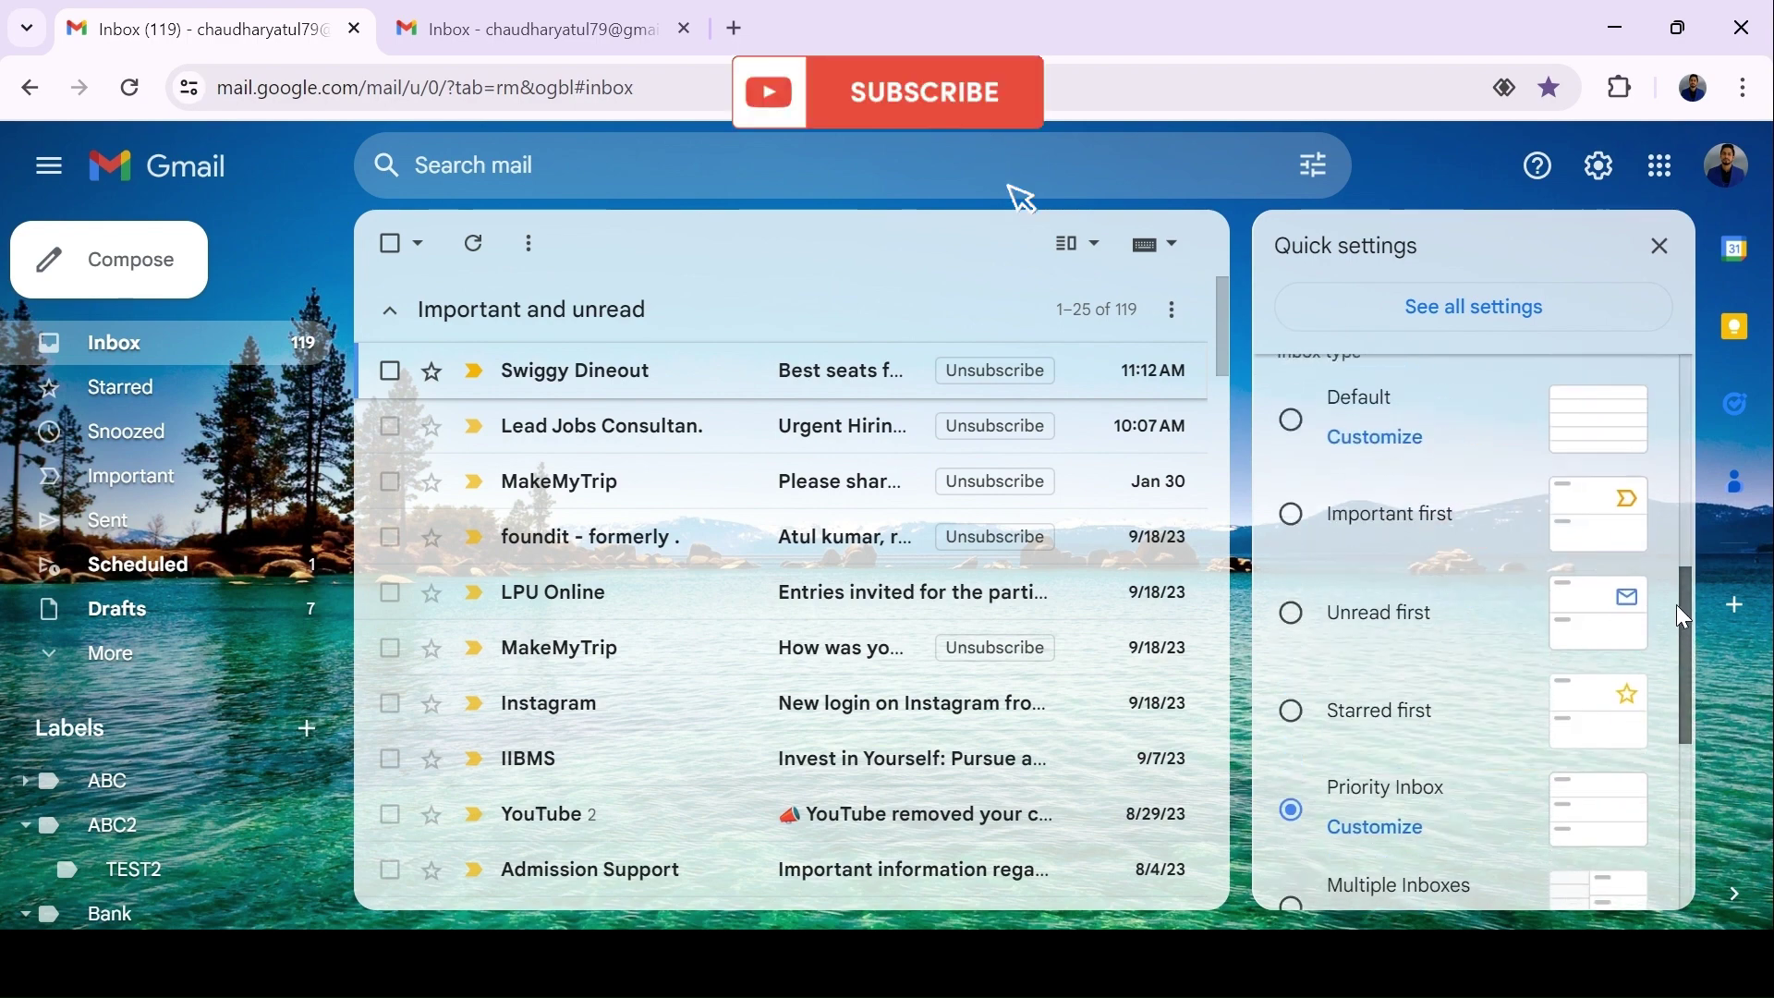
pyautogui.click(1293, 426)
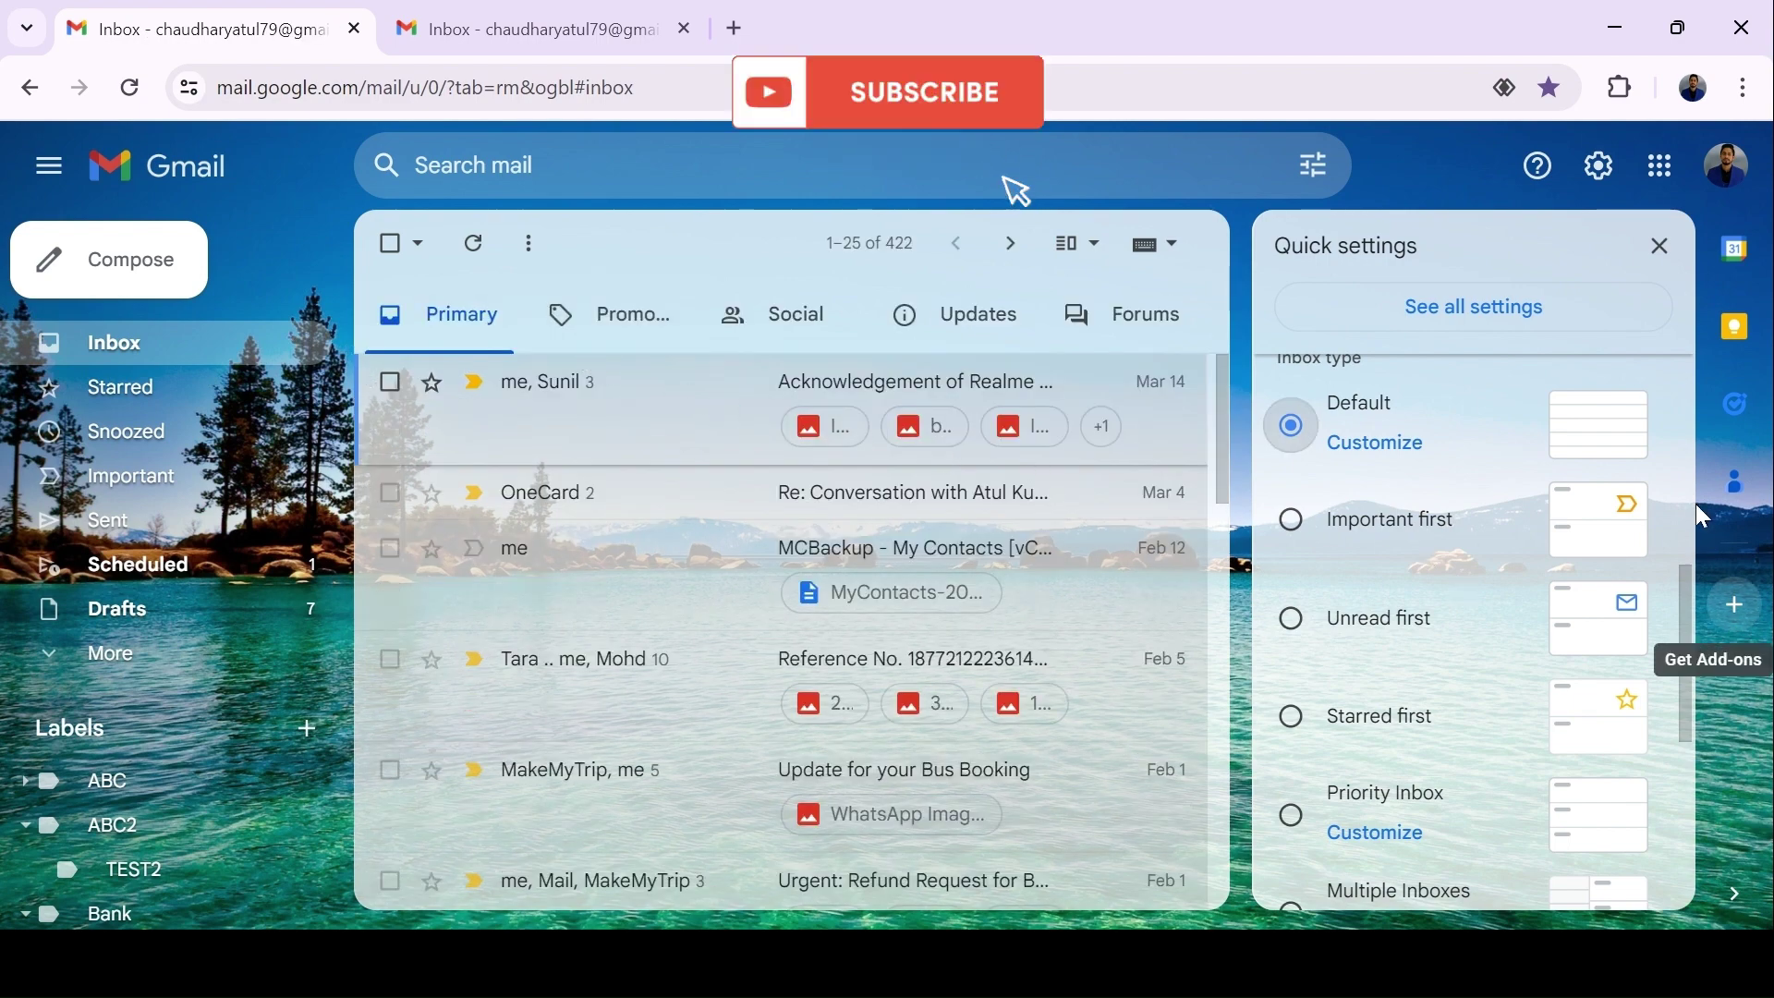
pyautogui.moveTo(1683, 621); pyautogui.dragTo(1703, 772)
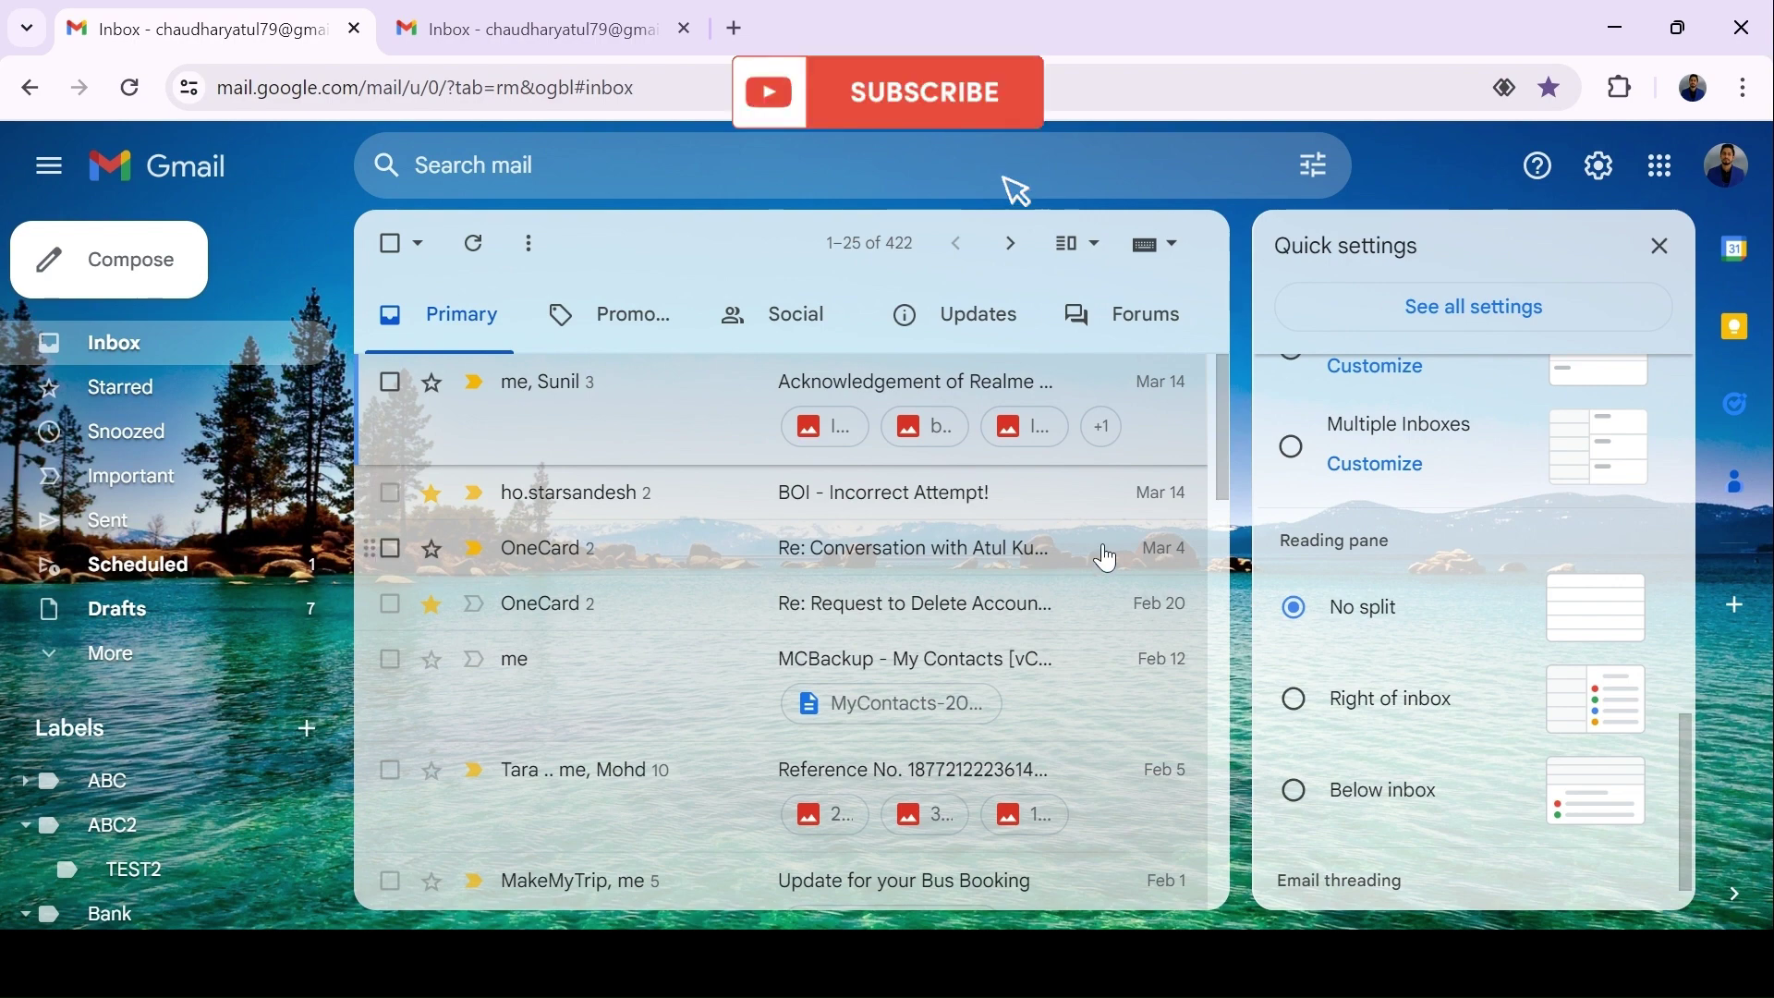
pyautogui.click(1294, 701)
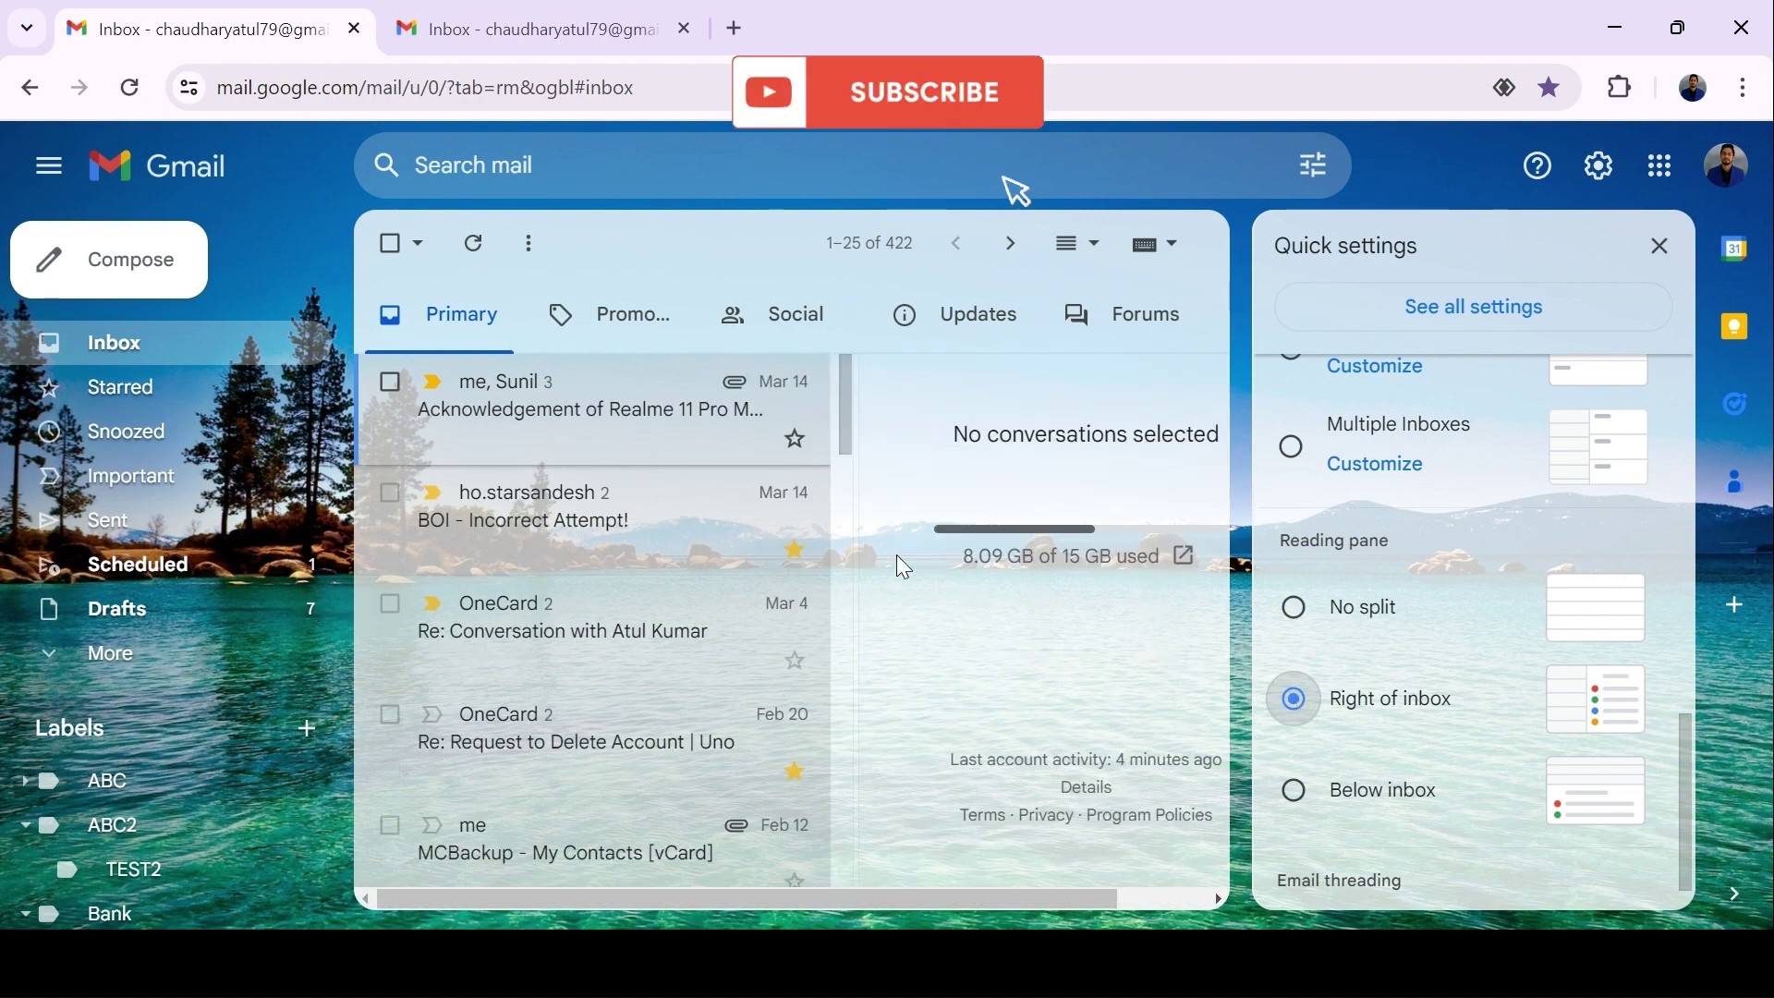
pyautogui.click(531, 524)
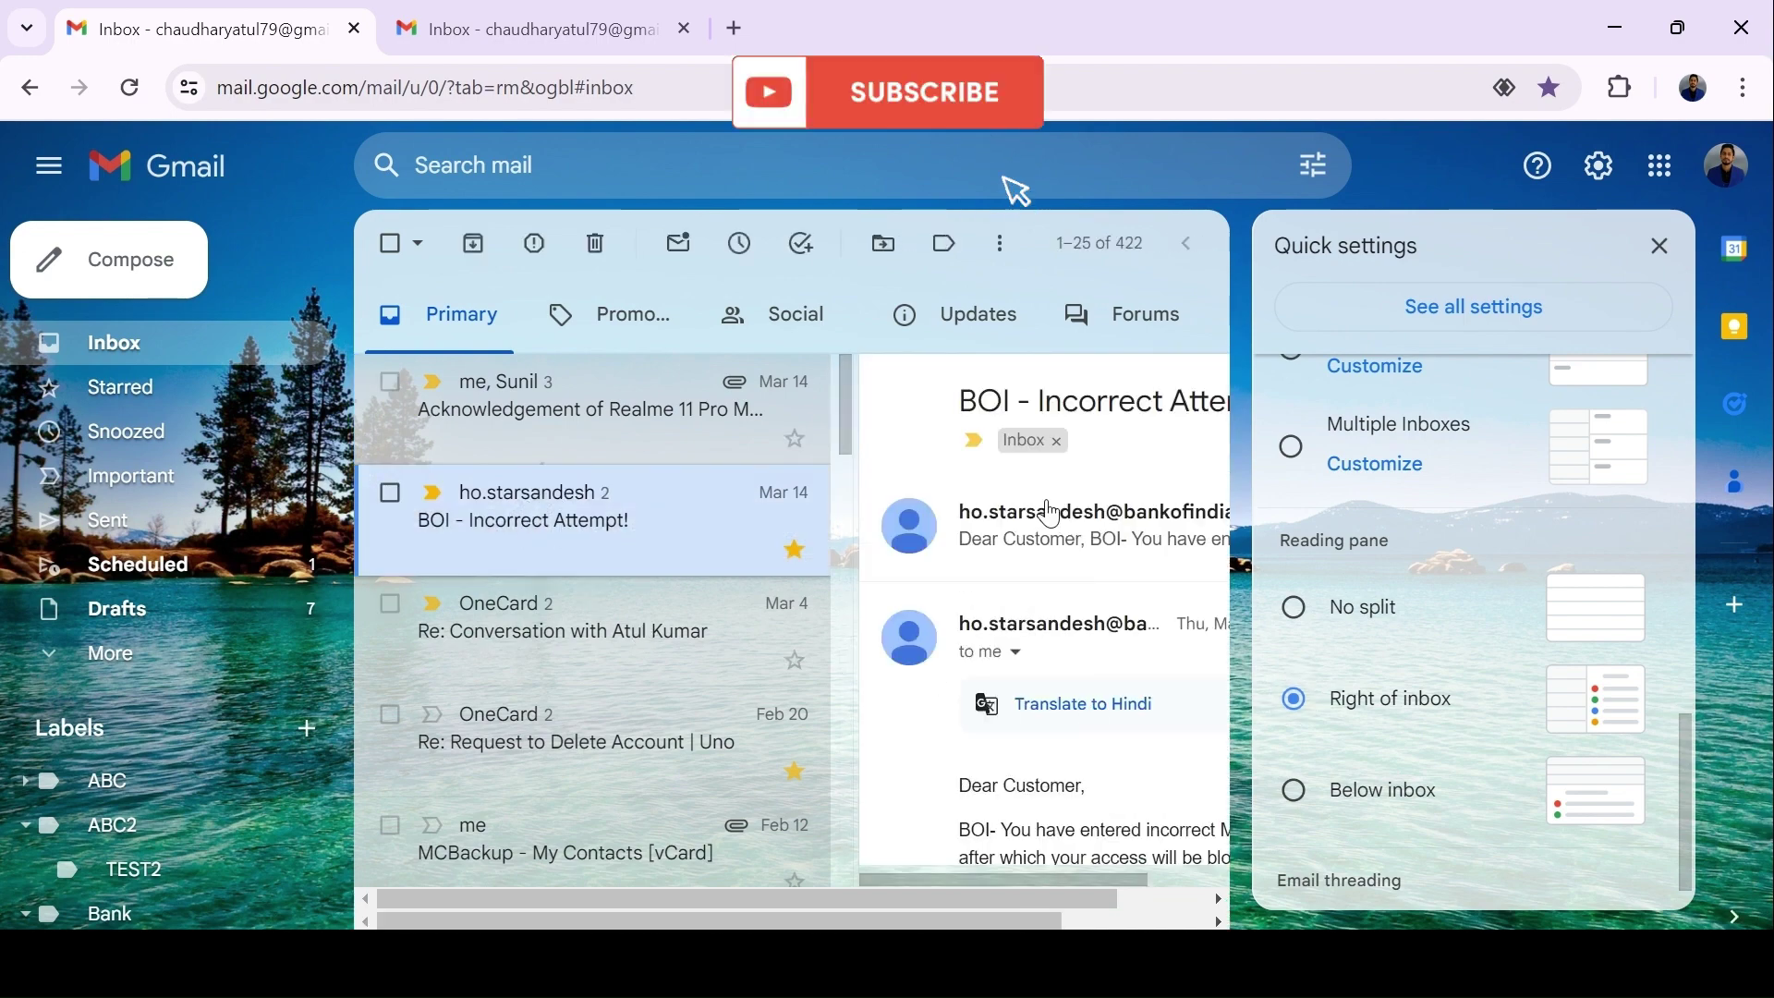
pyautogui.click(546, 650)
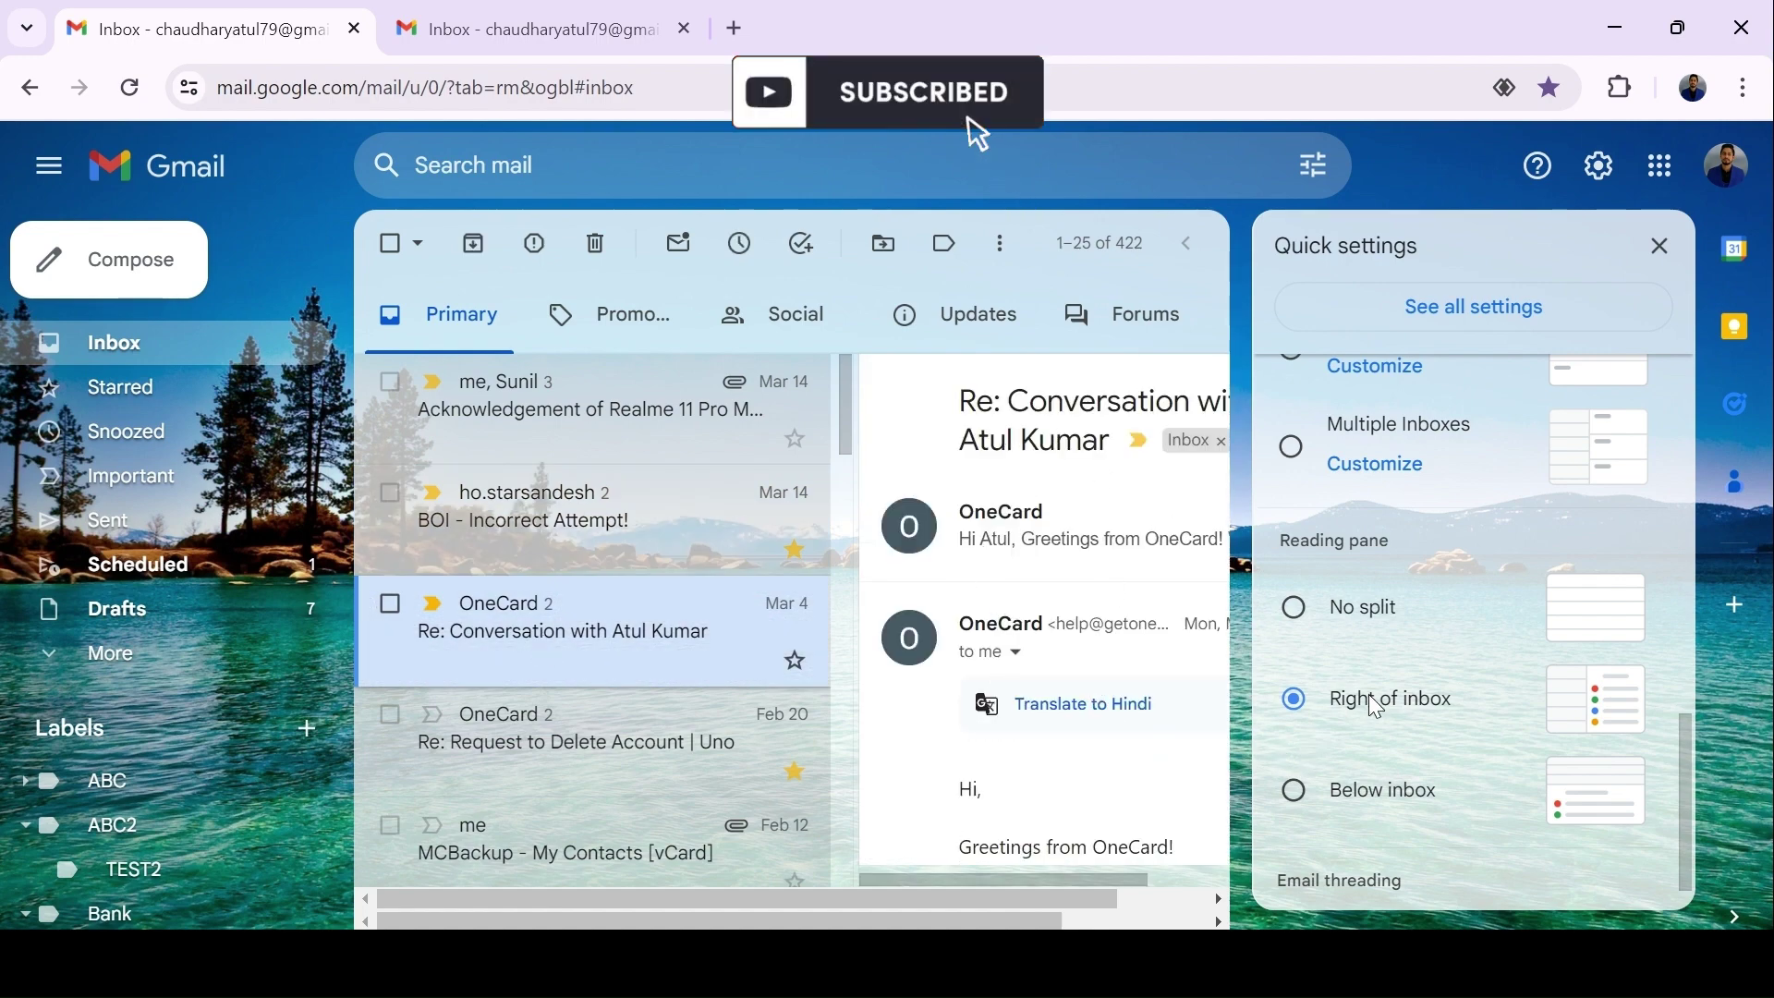
pyautogui.click(1296, 797)
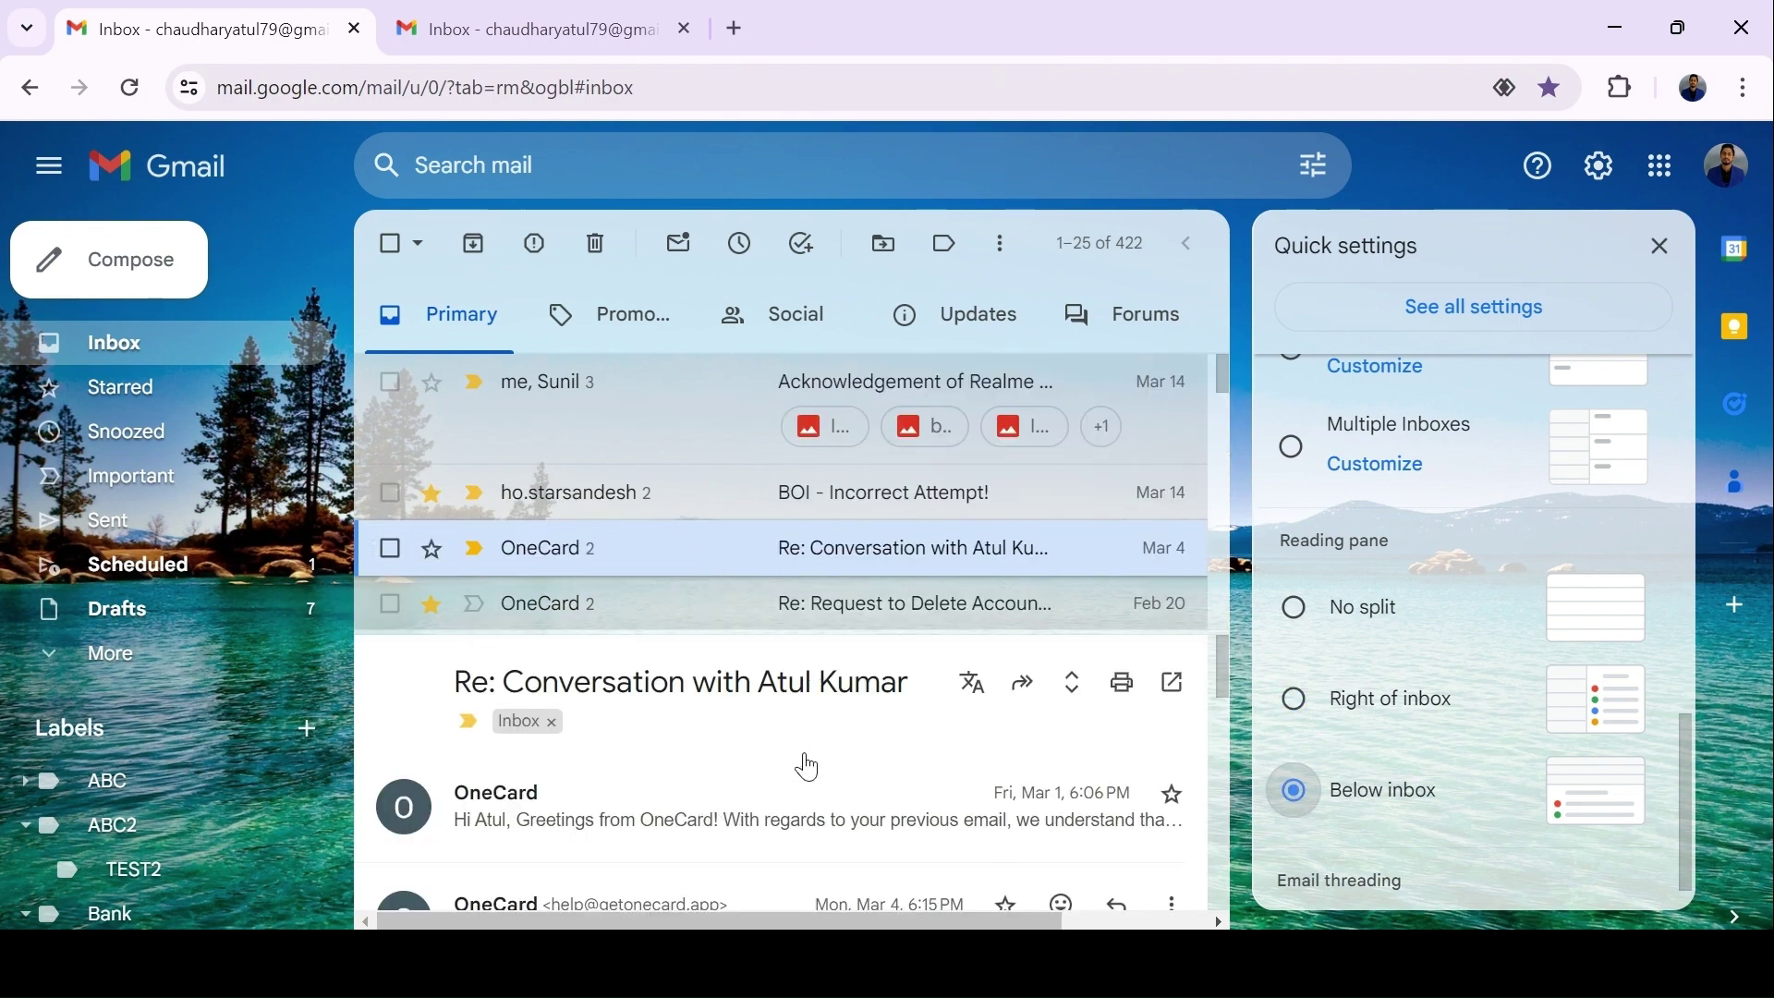
pyautogui.click(721, 511)
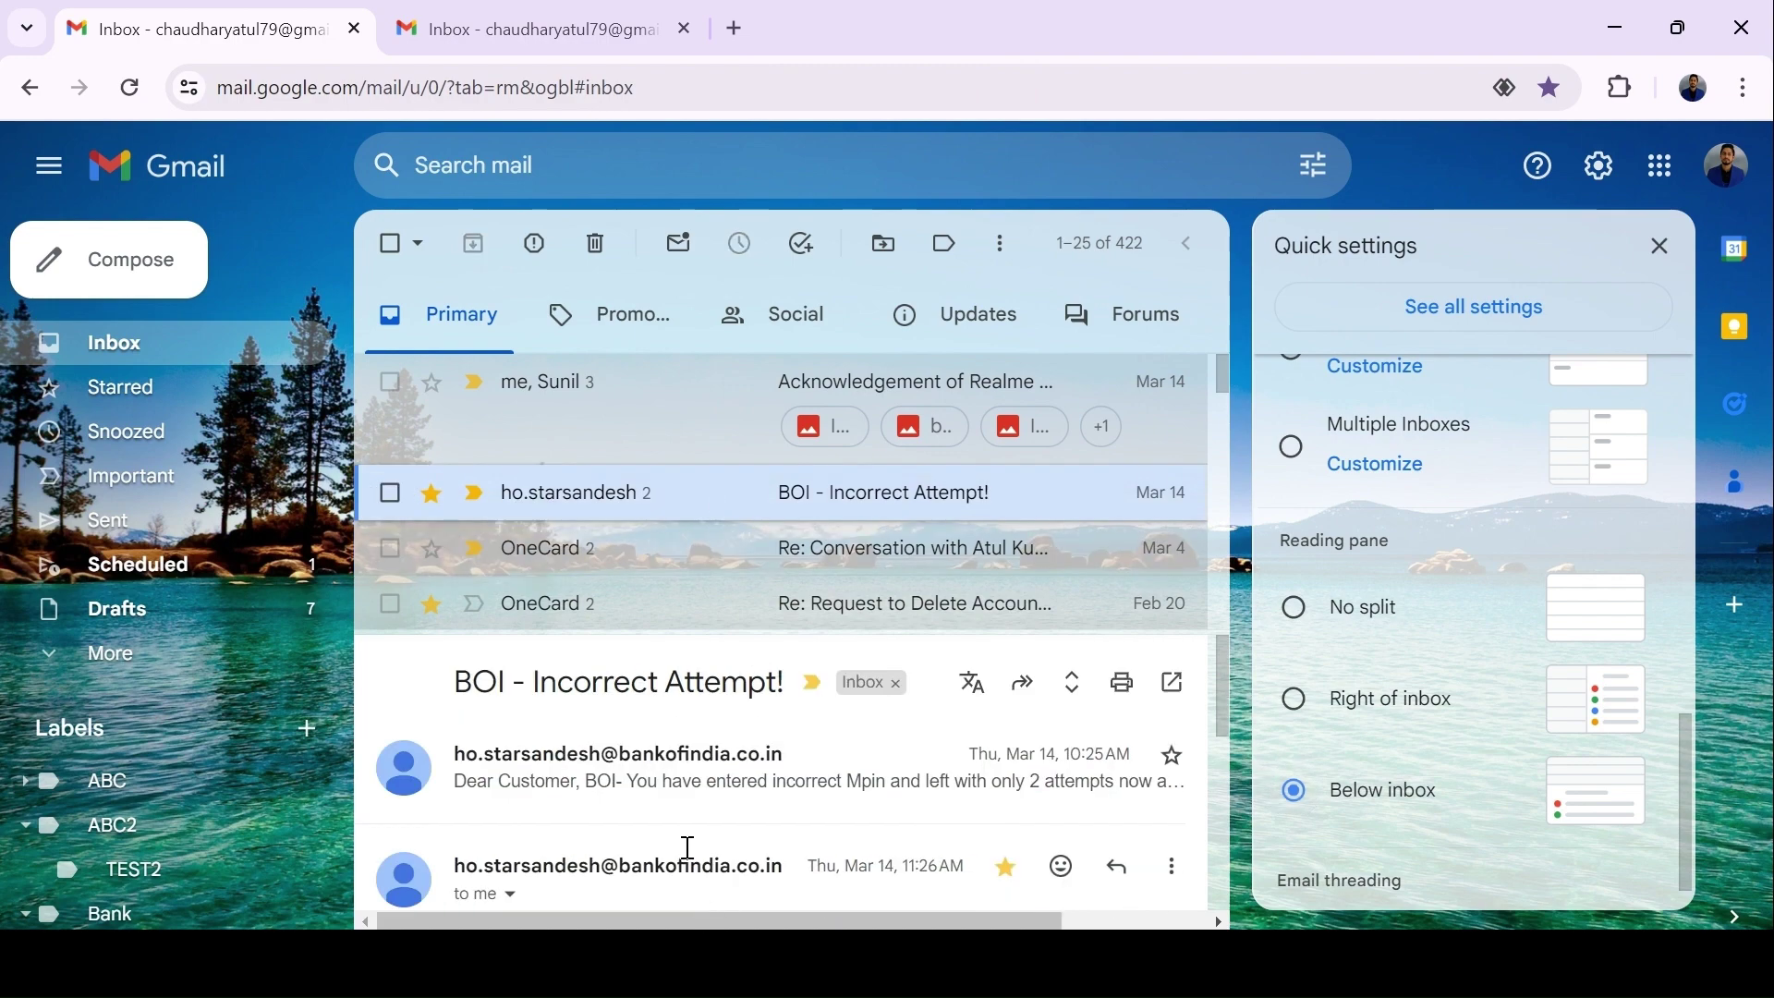
pyautogui.click(784, 610)
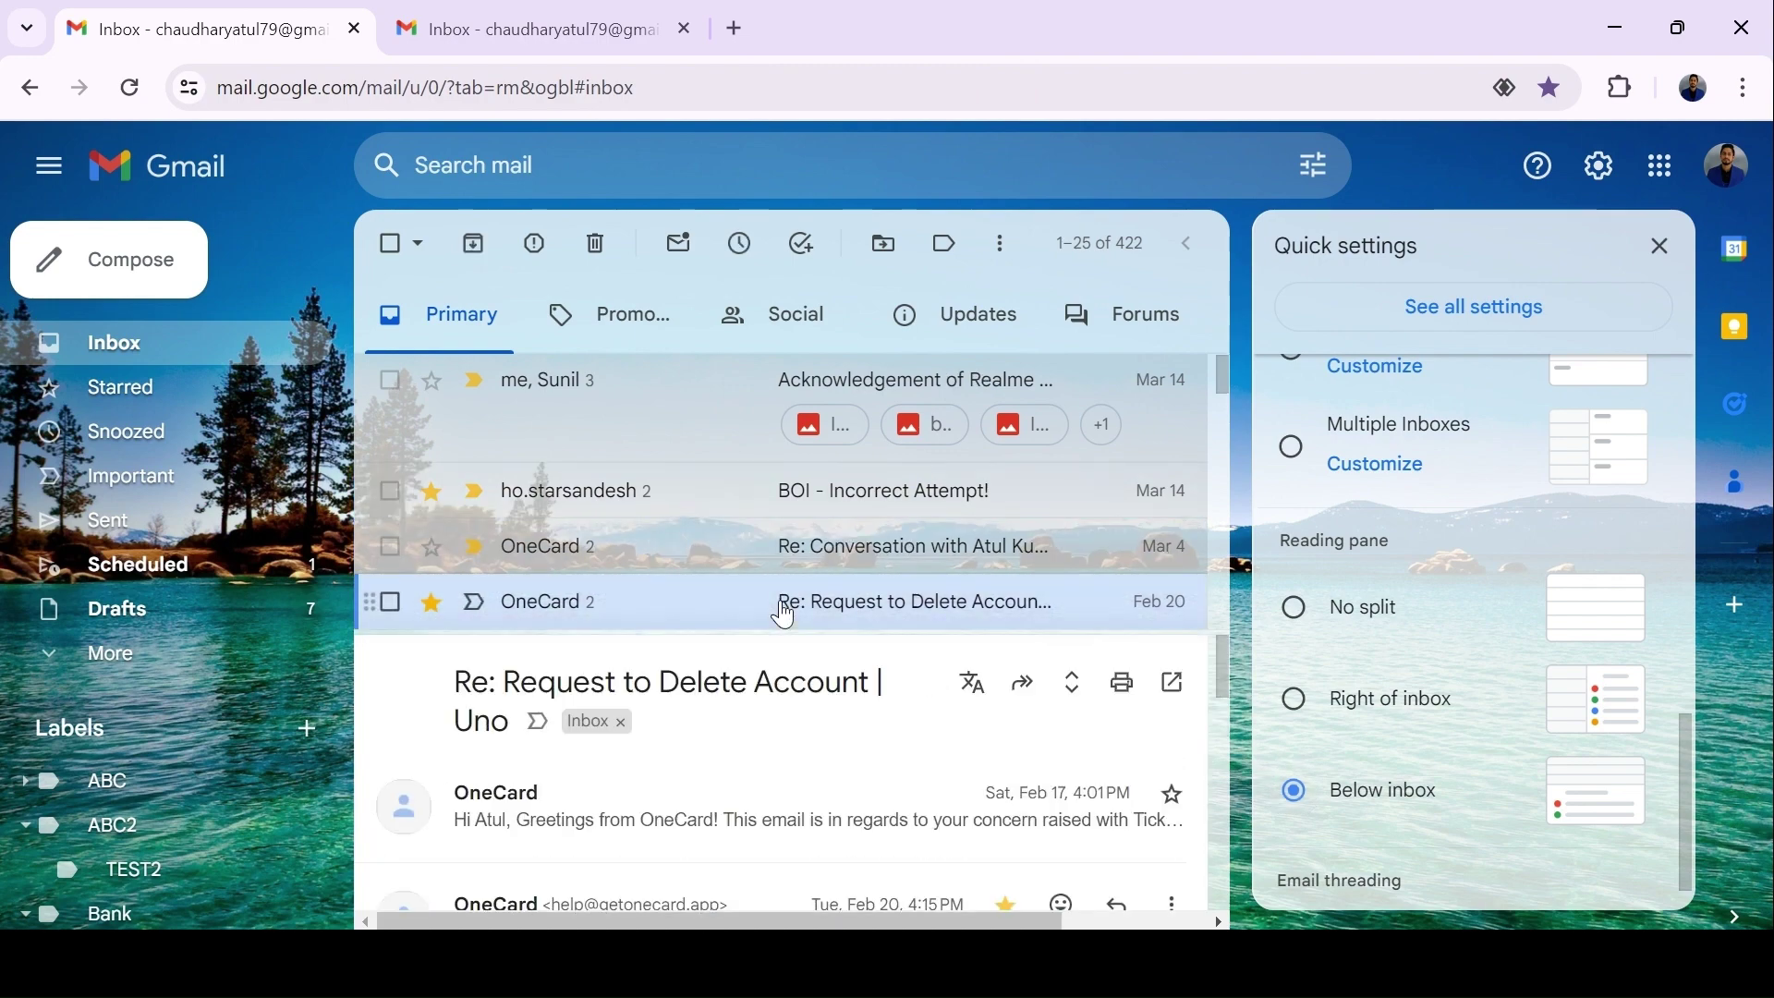
pyautogui.click(1296, 611)
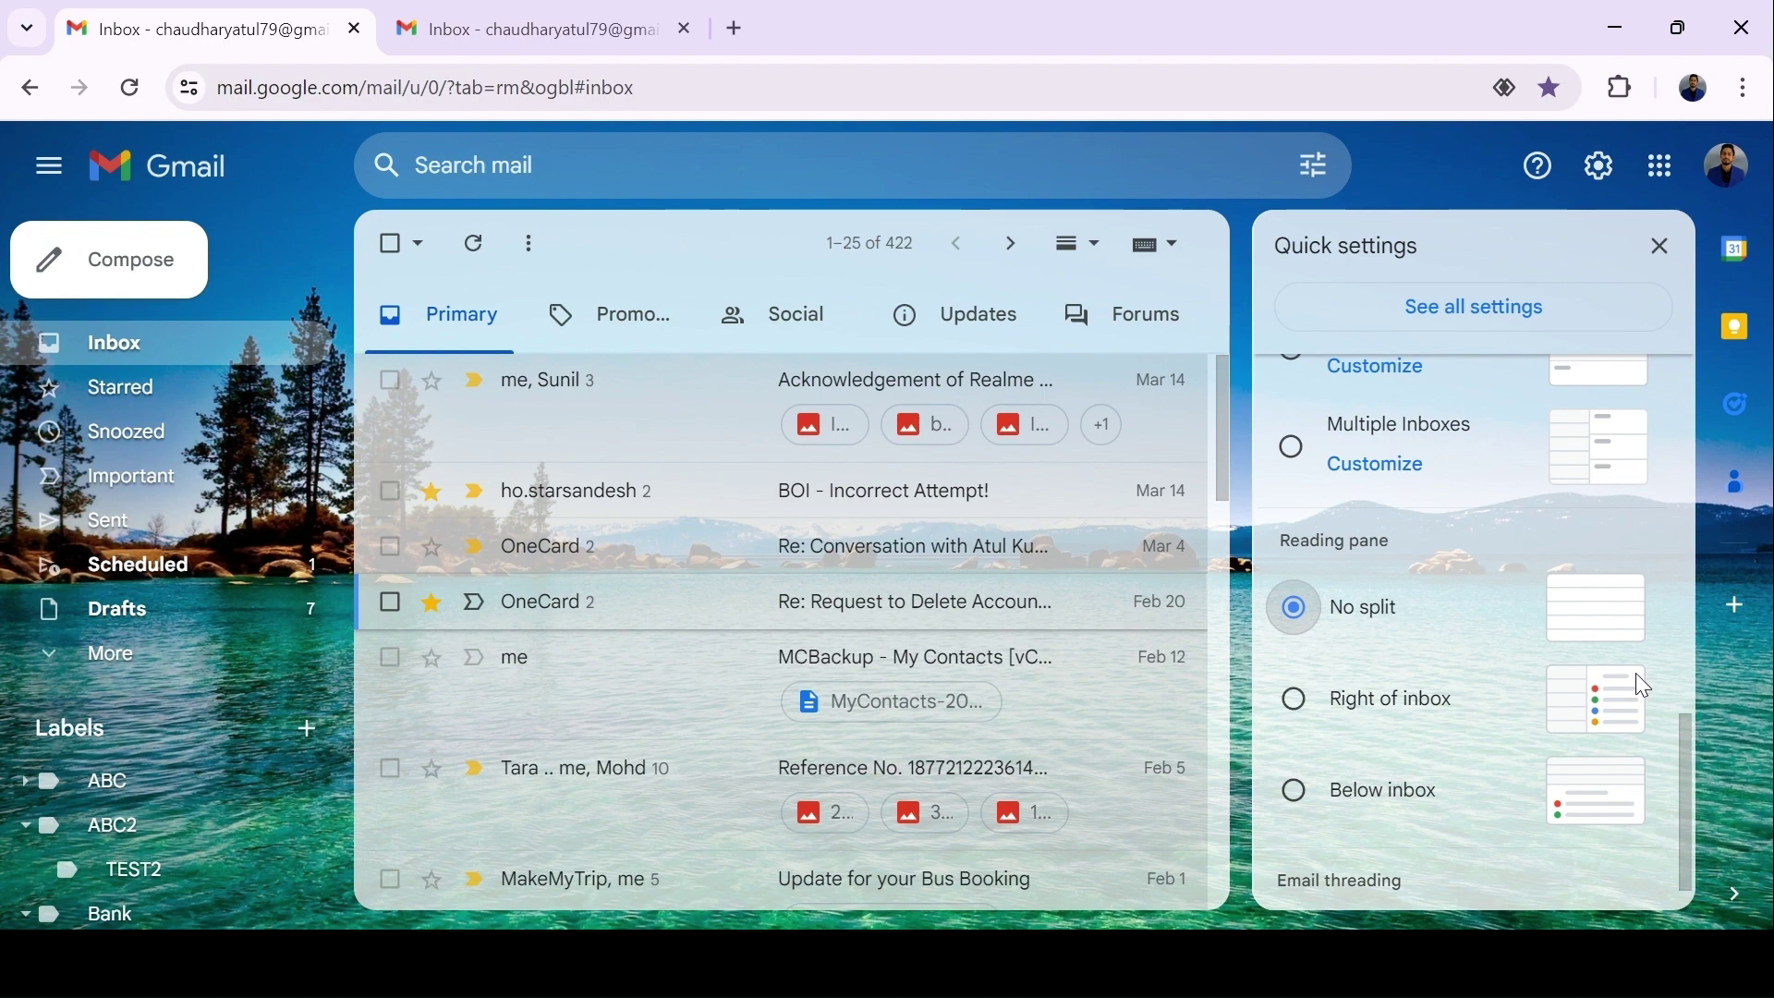
pyautogui.moveTo(1687, 787); pyautogui.dragTo(1700, 912)
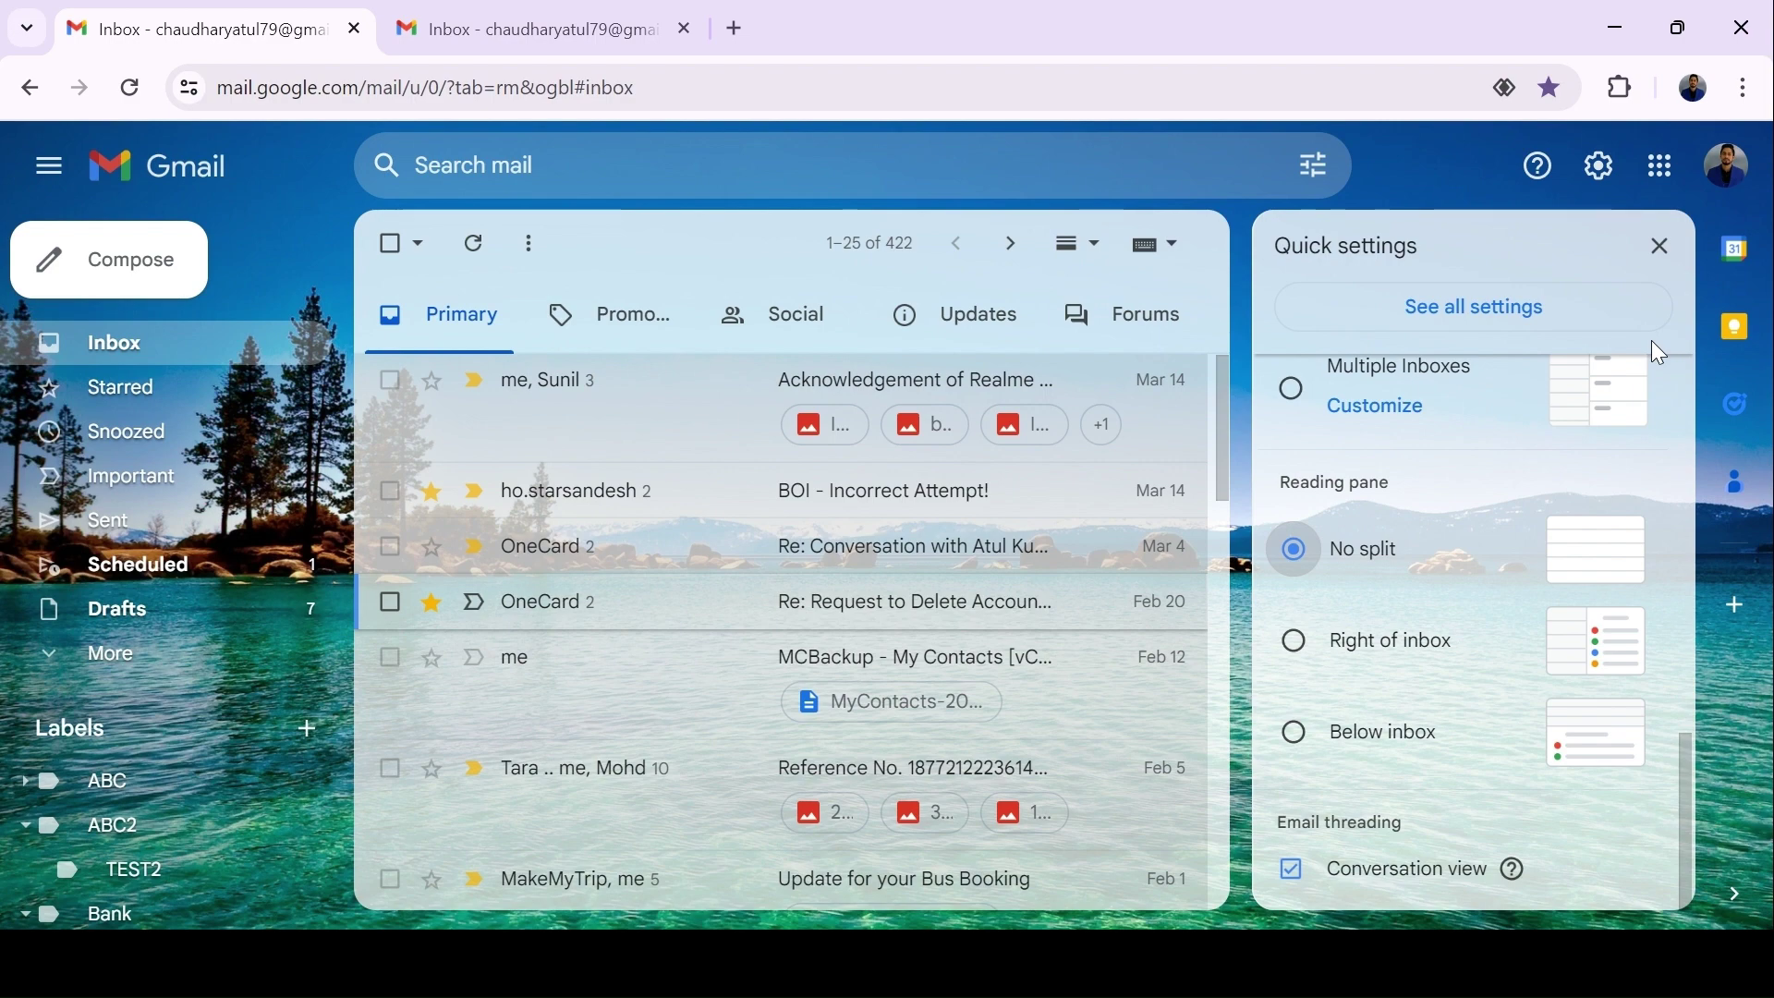
# - Open all settings and check the display language list, keeping English (US)
pyautogui.click(1444, 310)
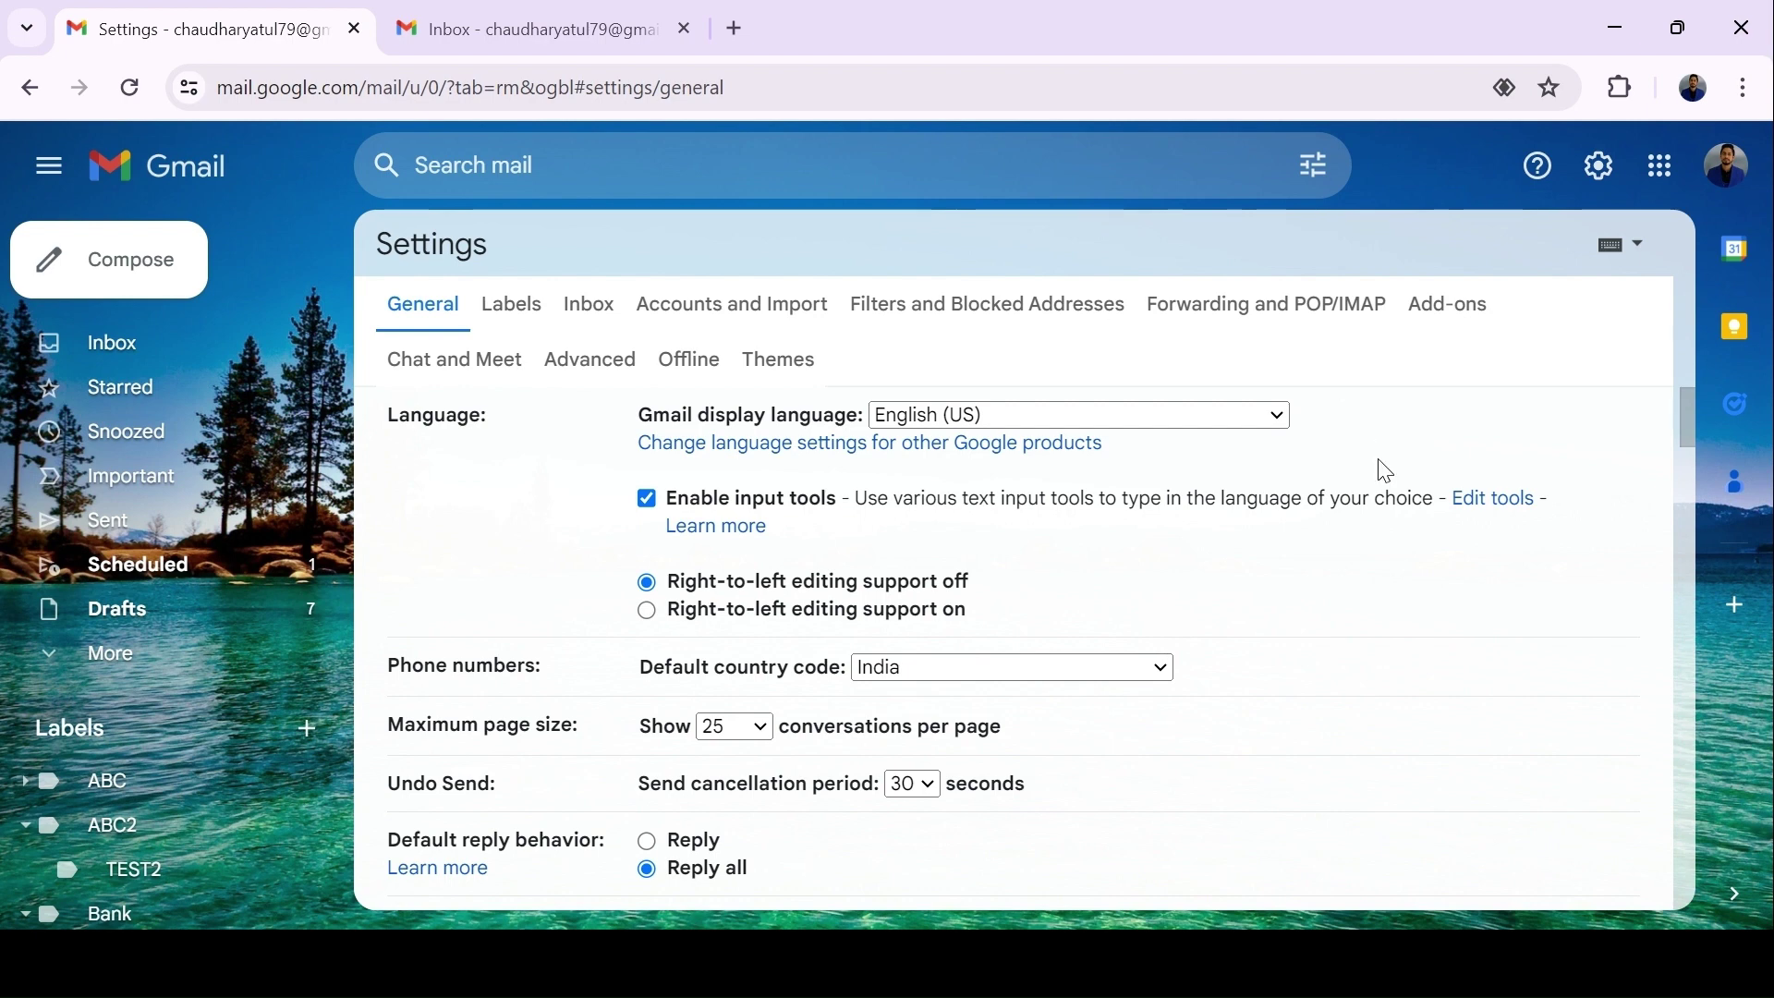
pyautogui.click(1271, 416)
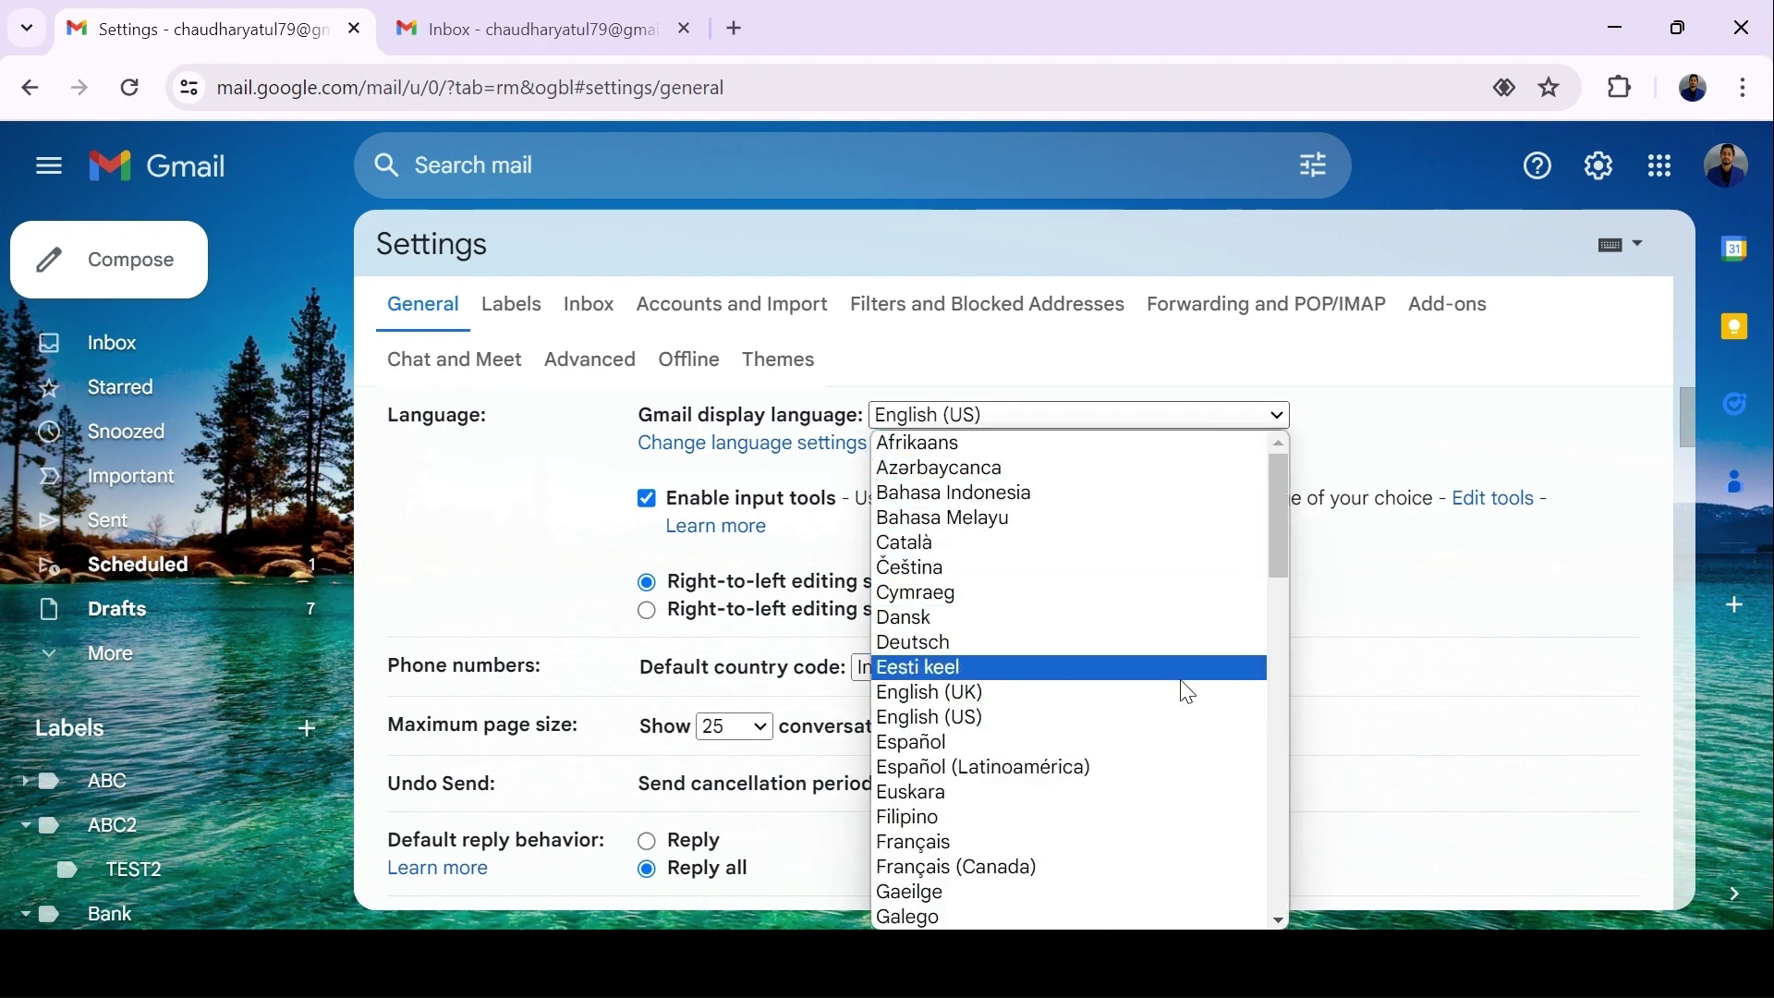
pyautogui.click(1439, 420)
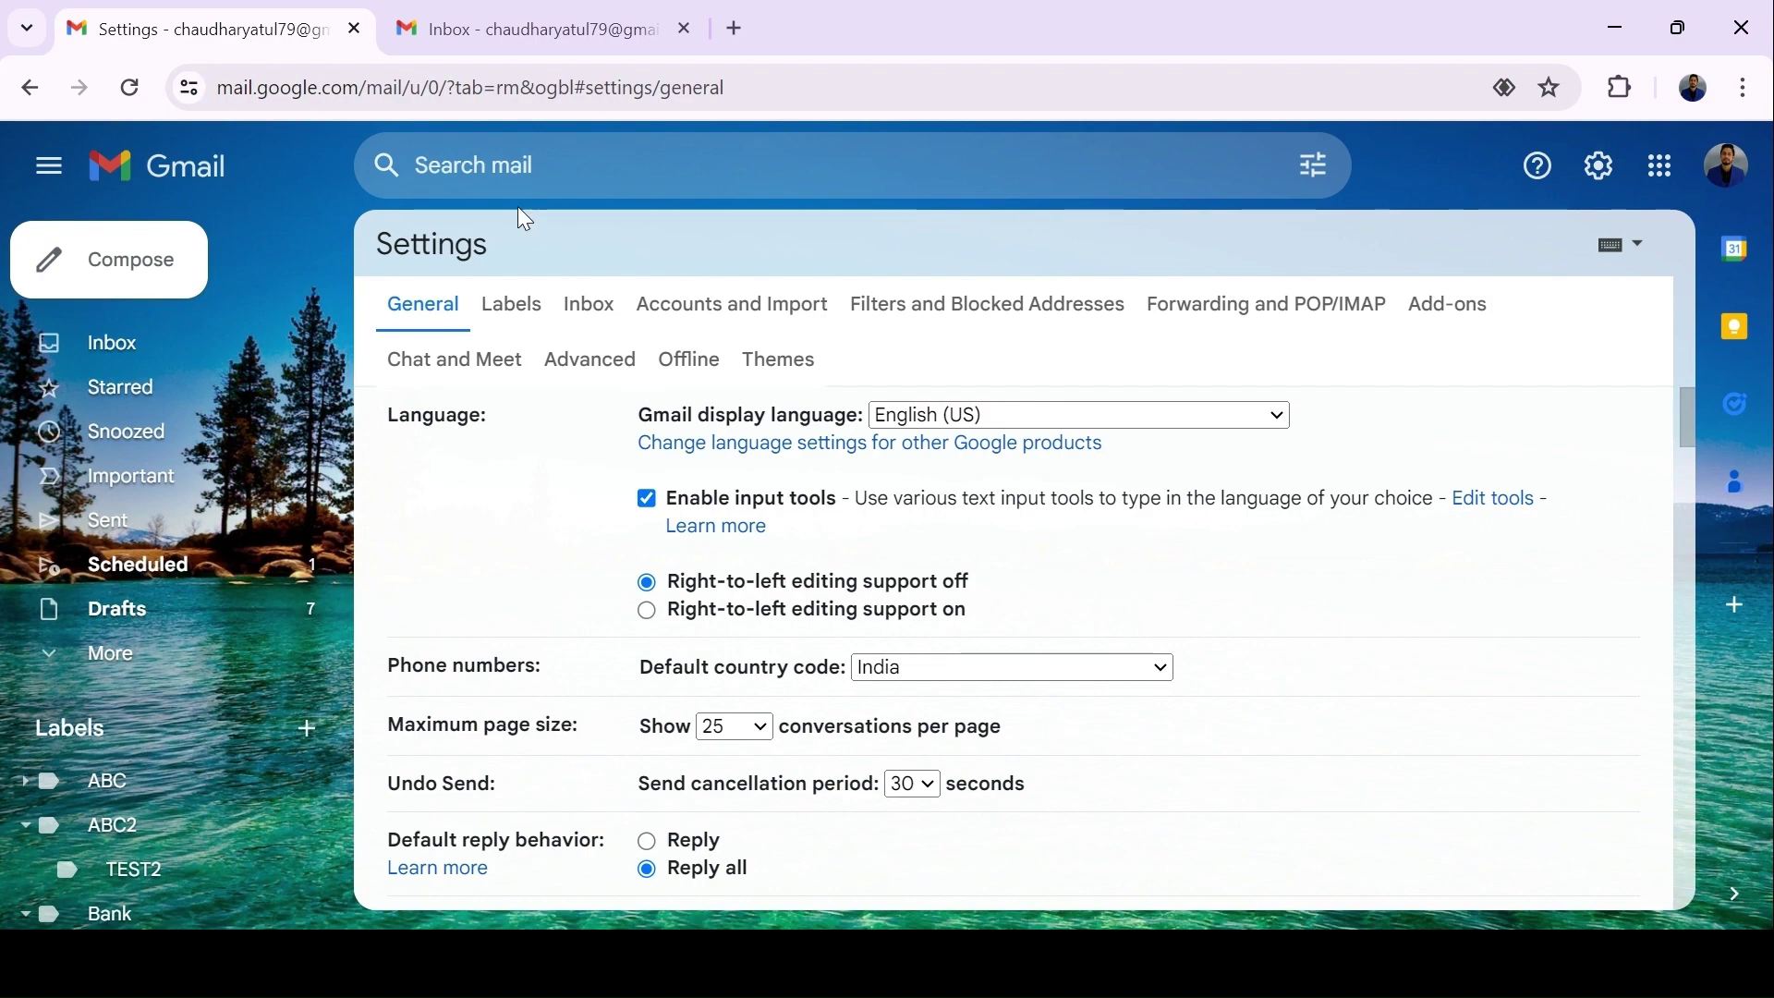
pyautogui.click(497, 26)
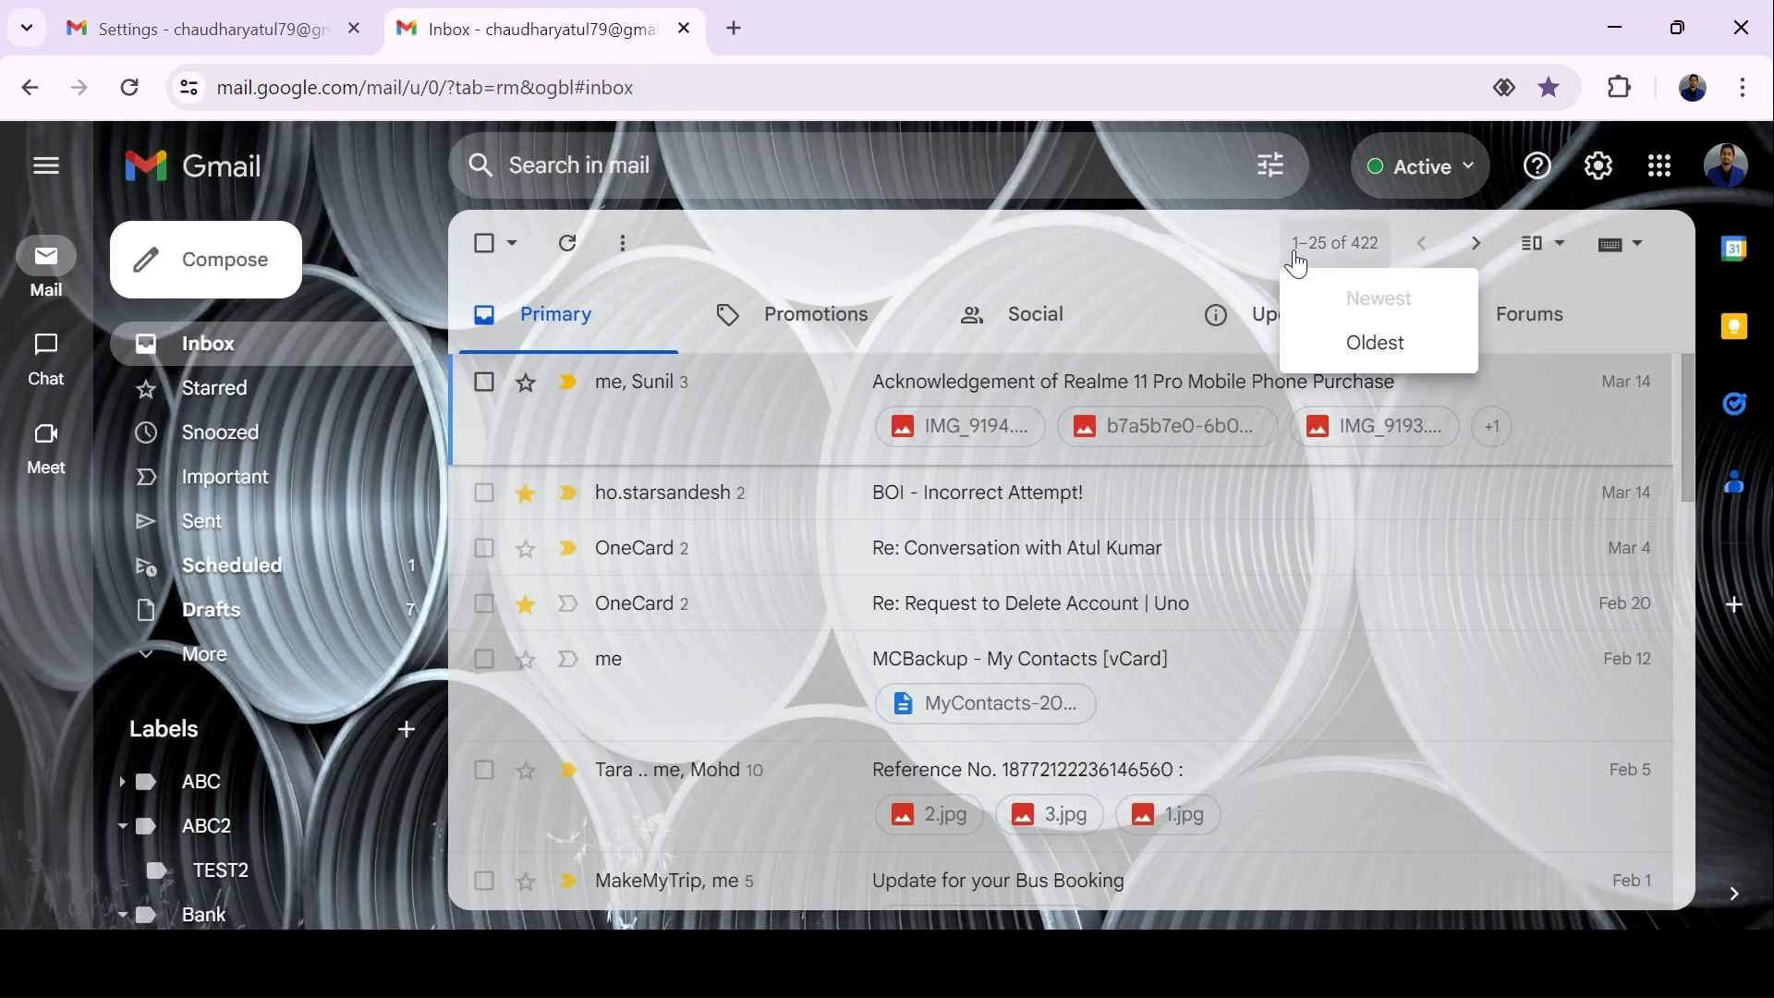
pyautogui.click(161, 13)
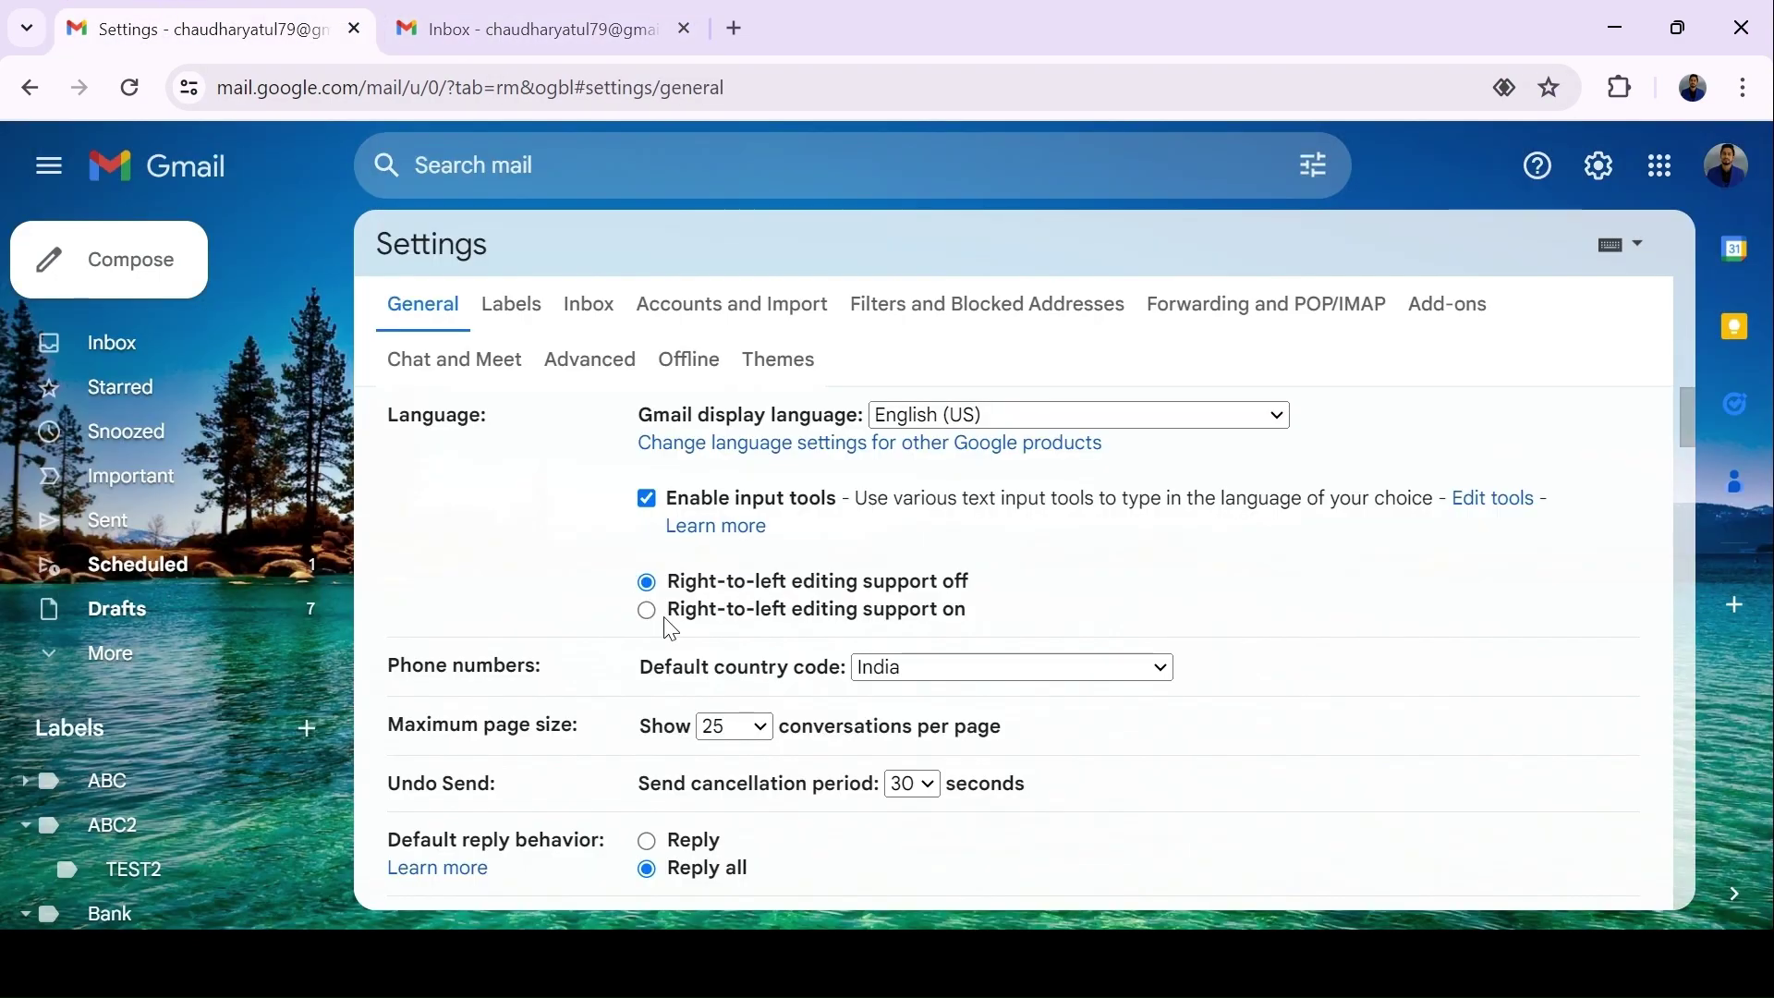
# - Set Maximum page size to 100, save, and confirm the inbox lists 1–100 of 422
pyautogui.click(768, 737)
pyautogui.click(725, 874)
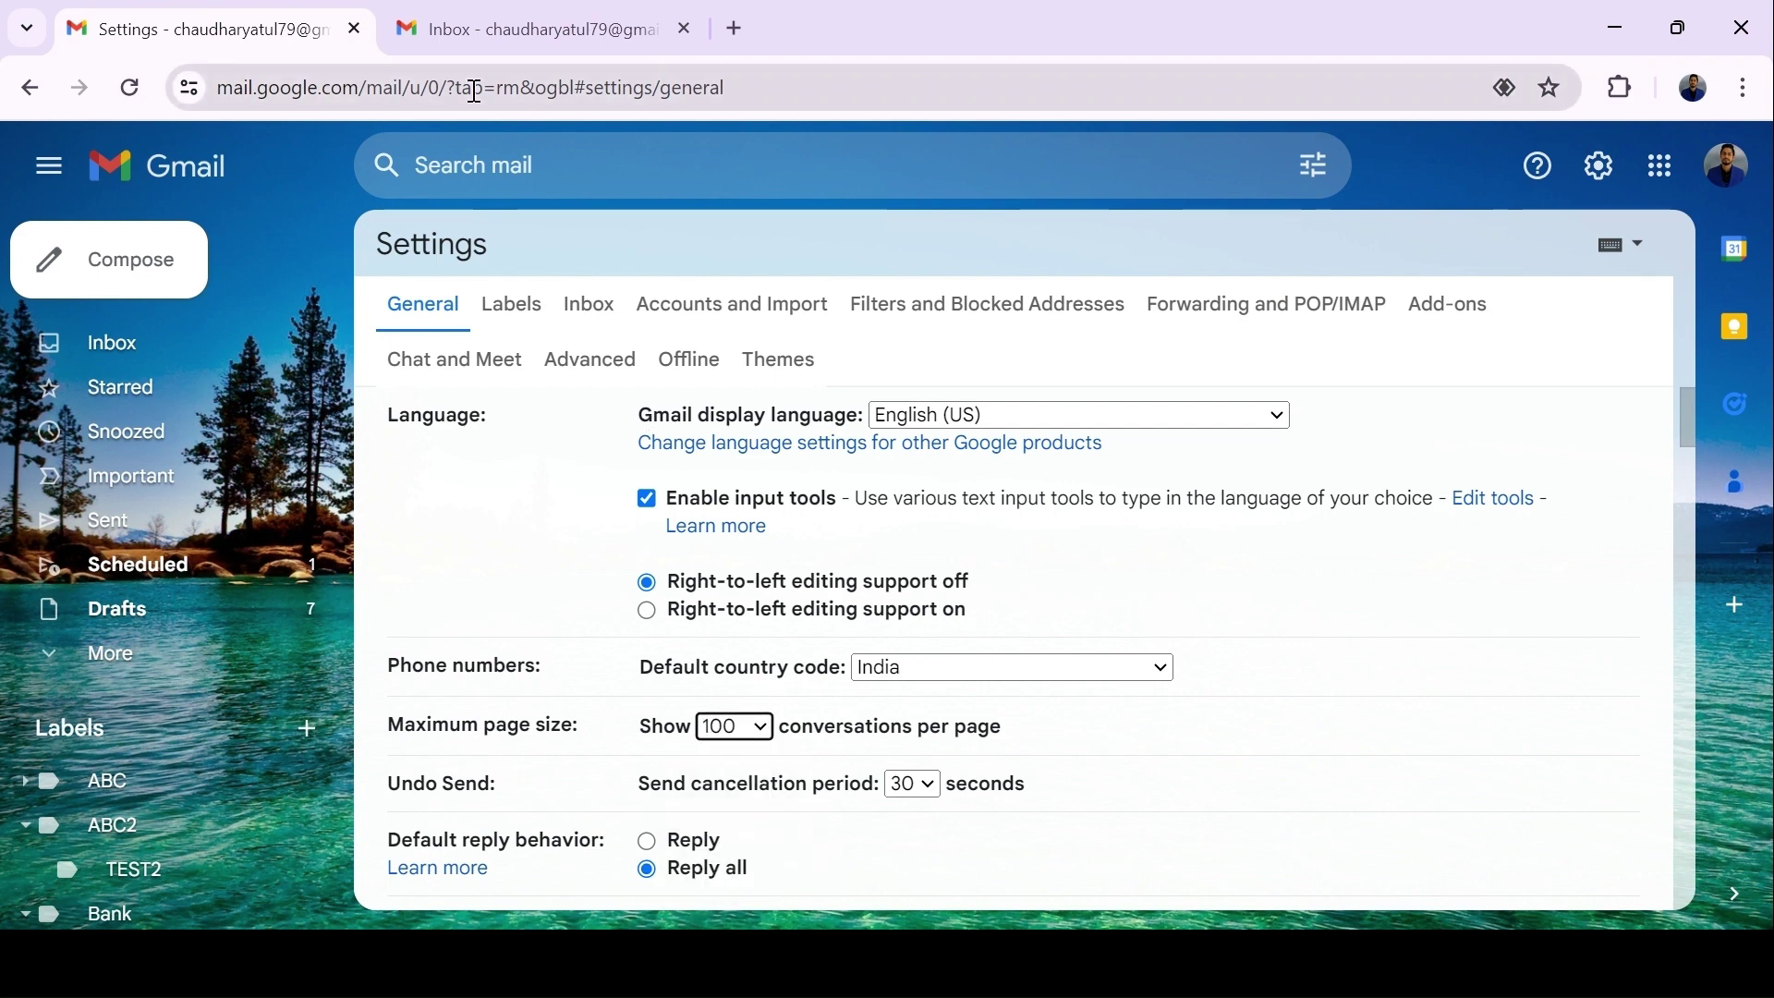
pyautogui.moveTo(1689, 420)
pyautogui.mouseDown()
pyautogui.moveTo(1708, 866)
pyautogui.moveTo(1694, 883)
pyautogui.mouseUp()
pyautogui.click(985, 779)
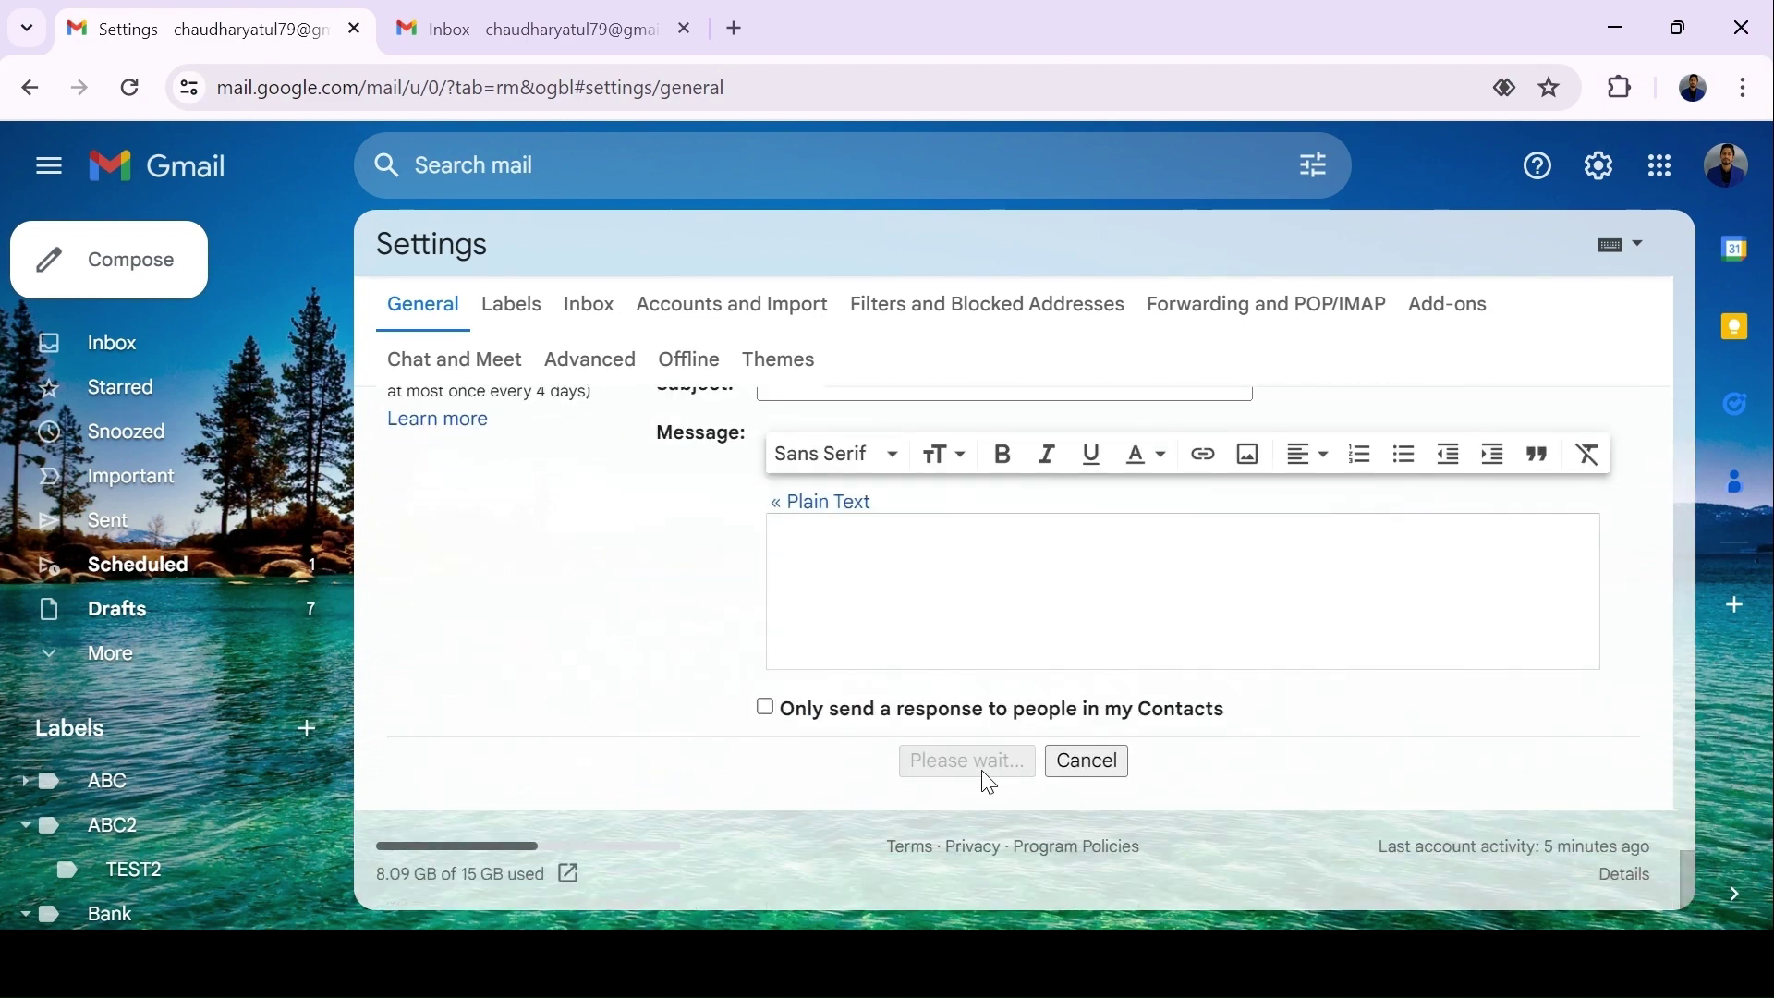
pyautogui.click(527, 28)
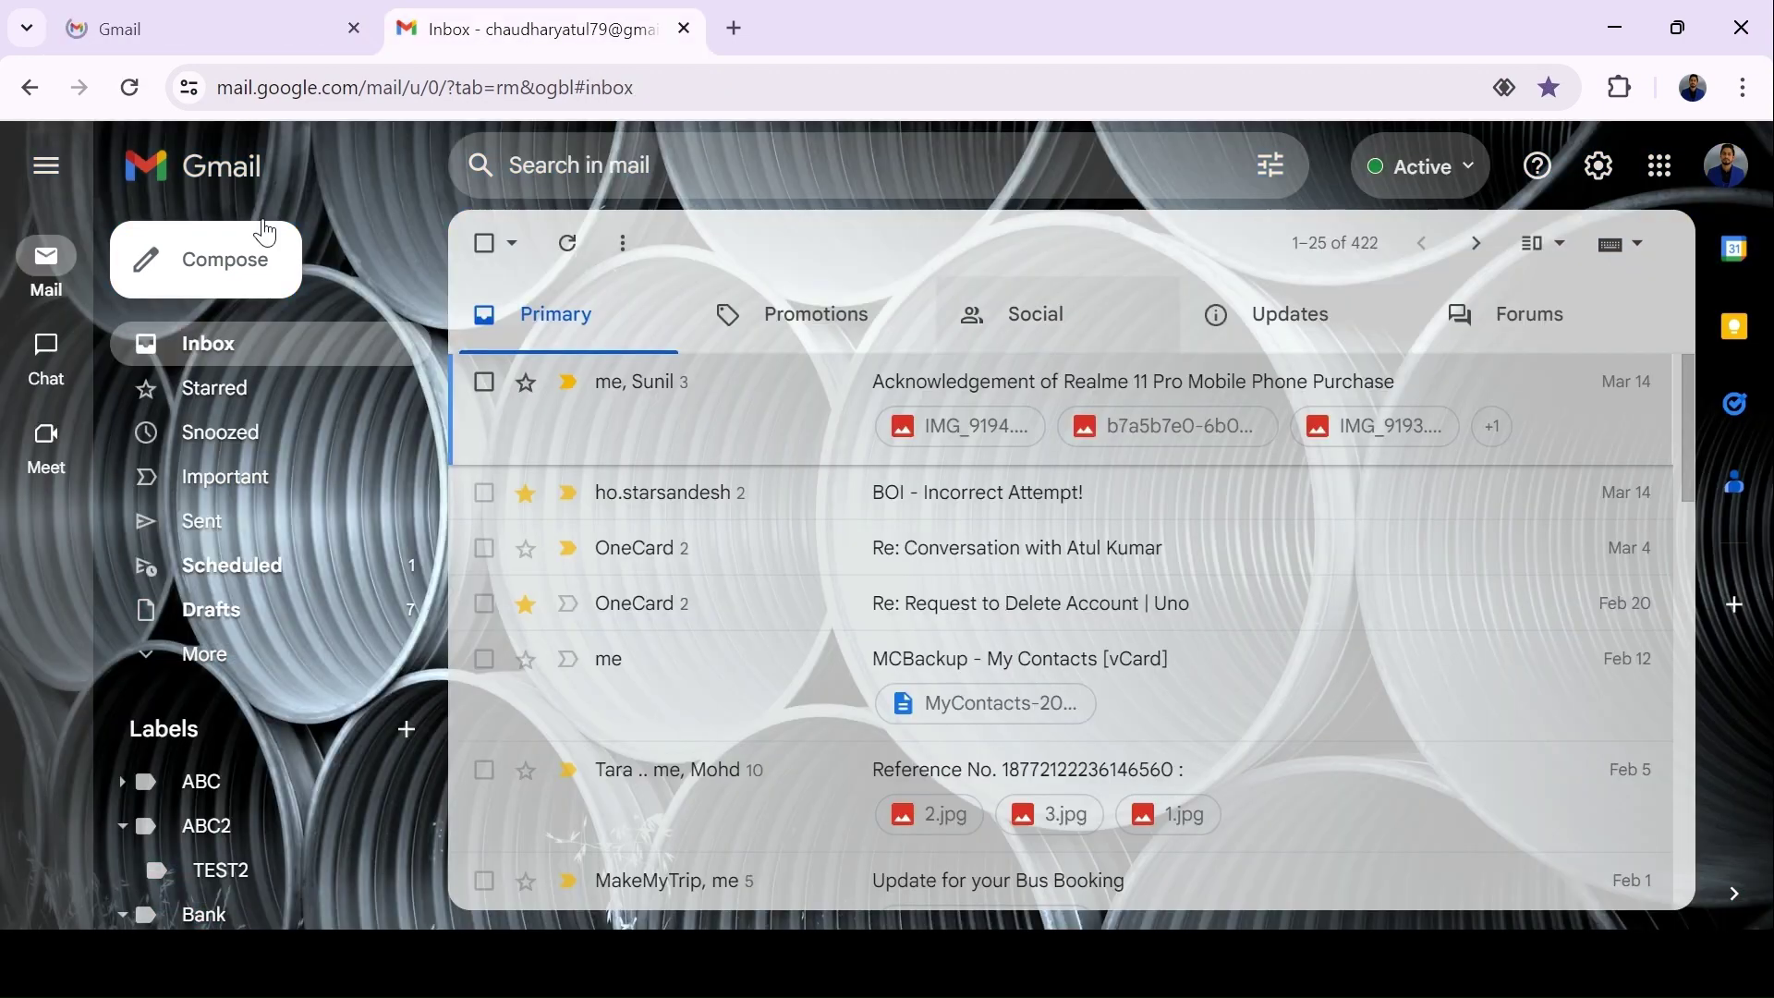
pyautogui.click(186, 26)
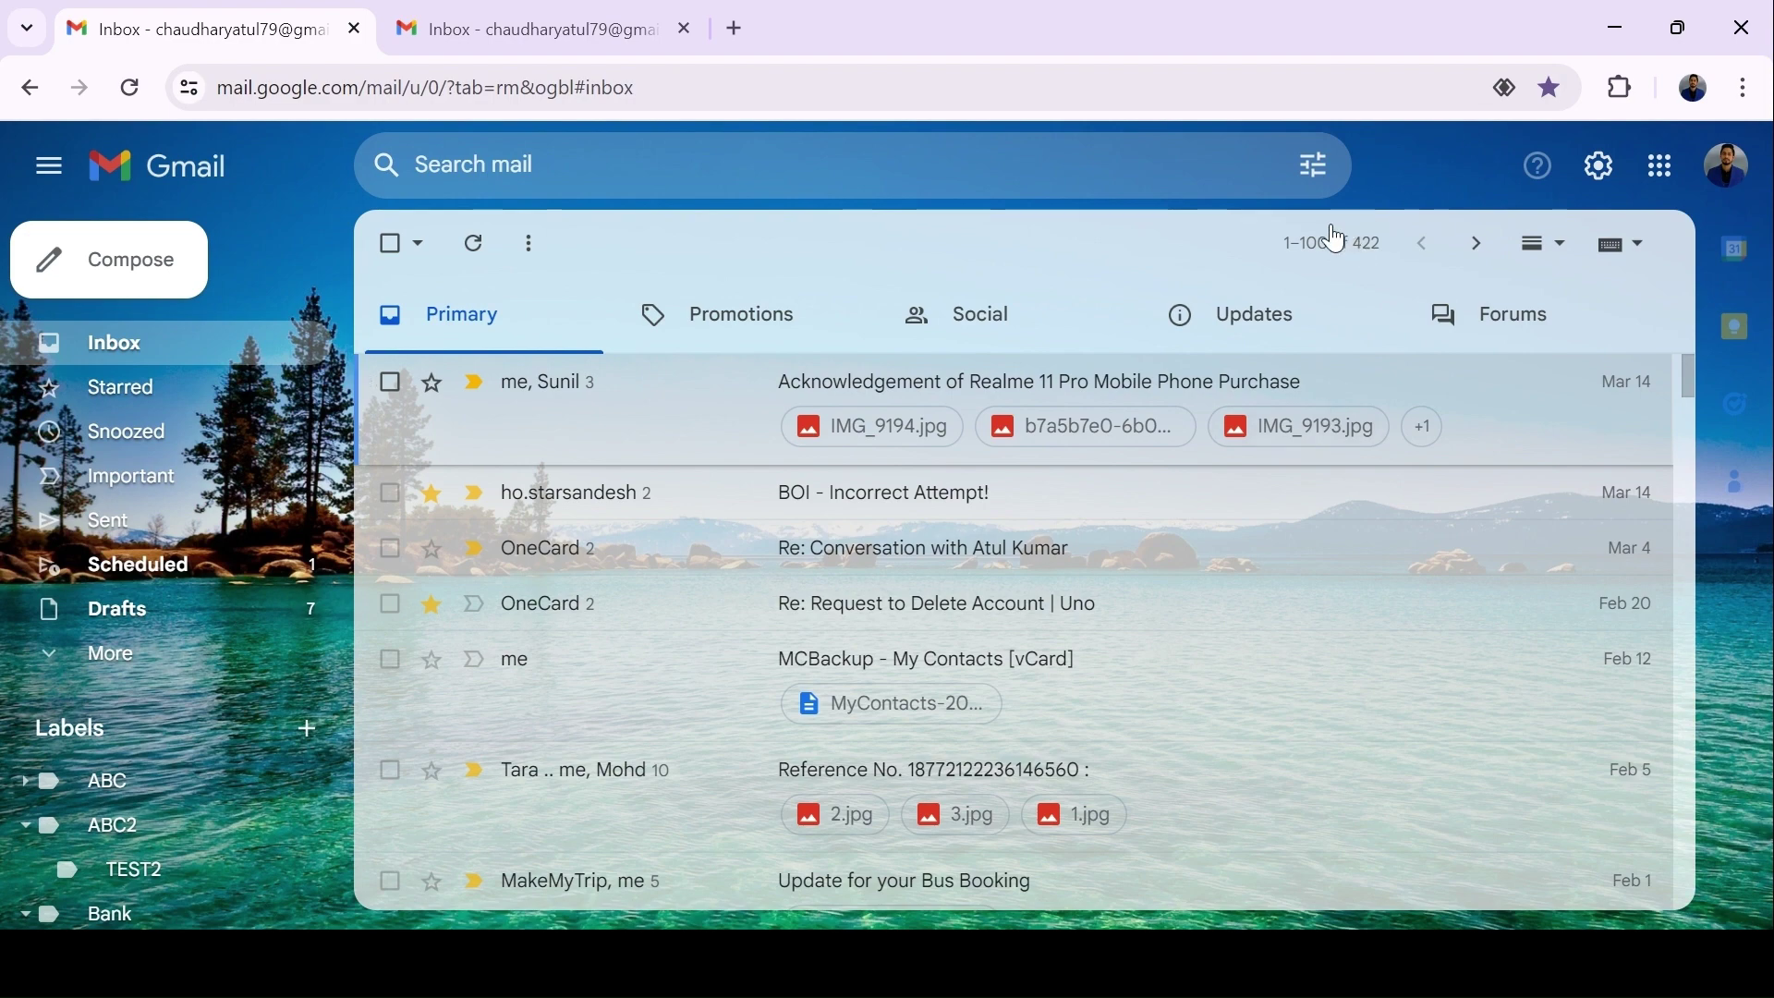
pyautogui.click(1310, 251)
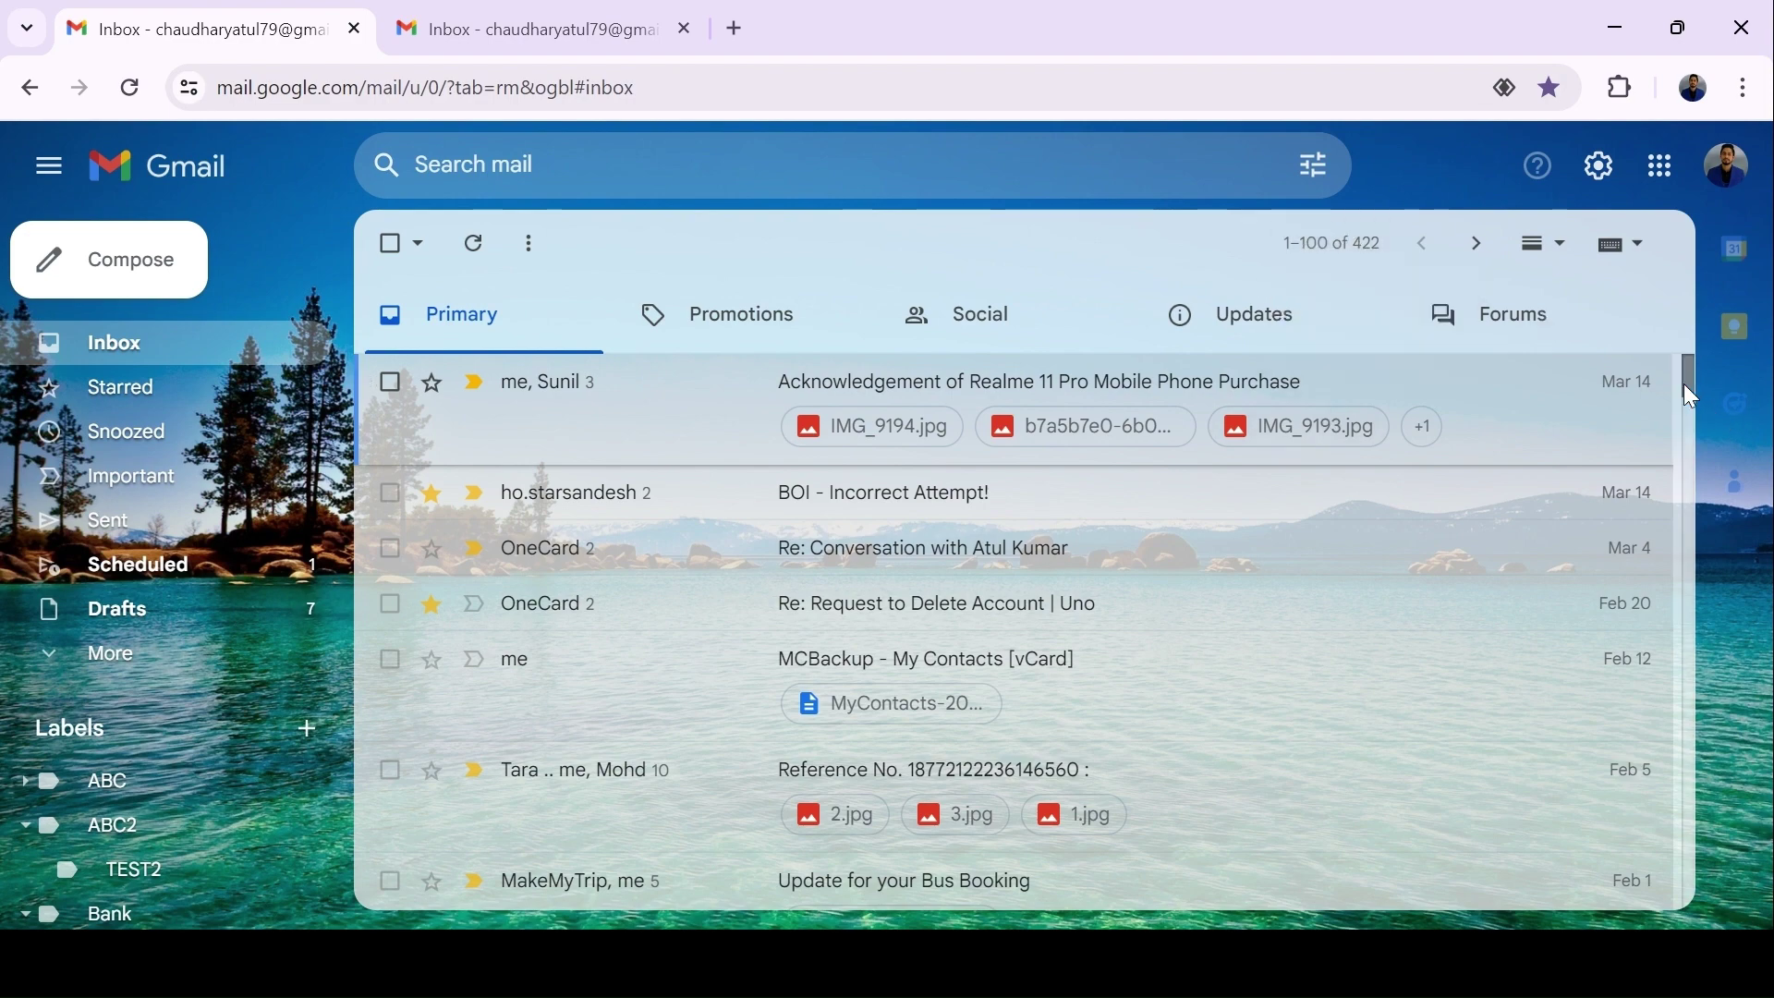
pyautogui.moveTo(1685, 384)
pyautogui.mouseDown()
pyautogui.moveTo(1698, 729)
pyautogui.moveTo(1684, 356)
pyautogui.mouseUp()
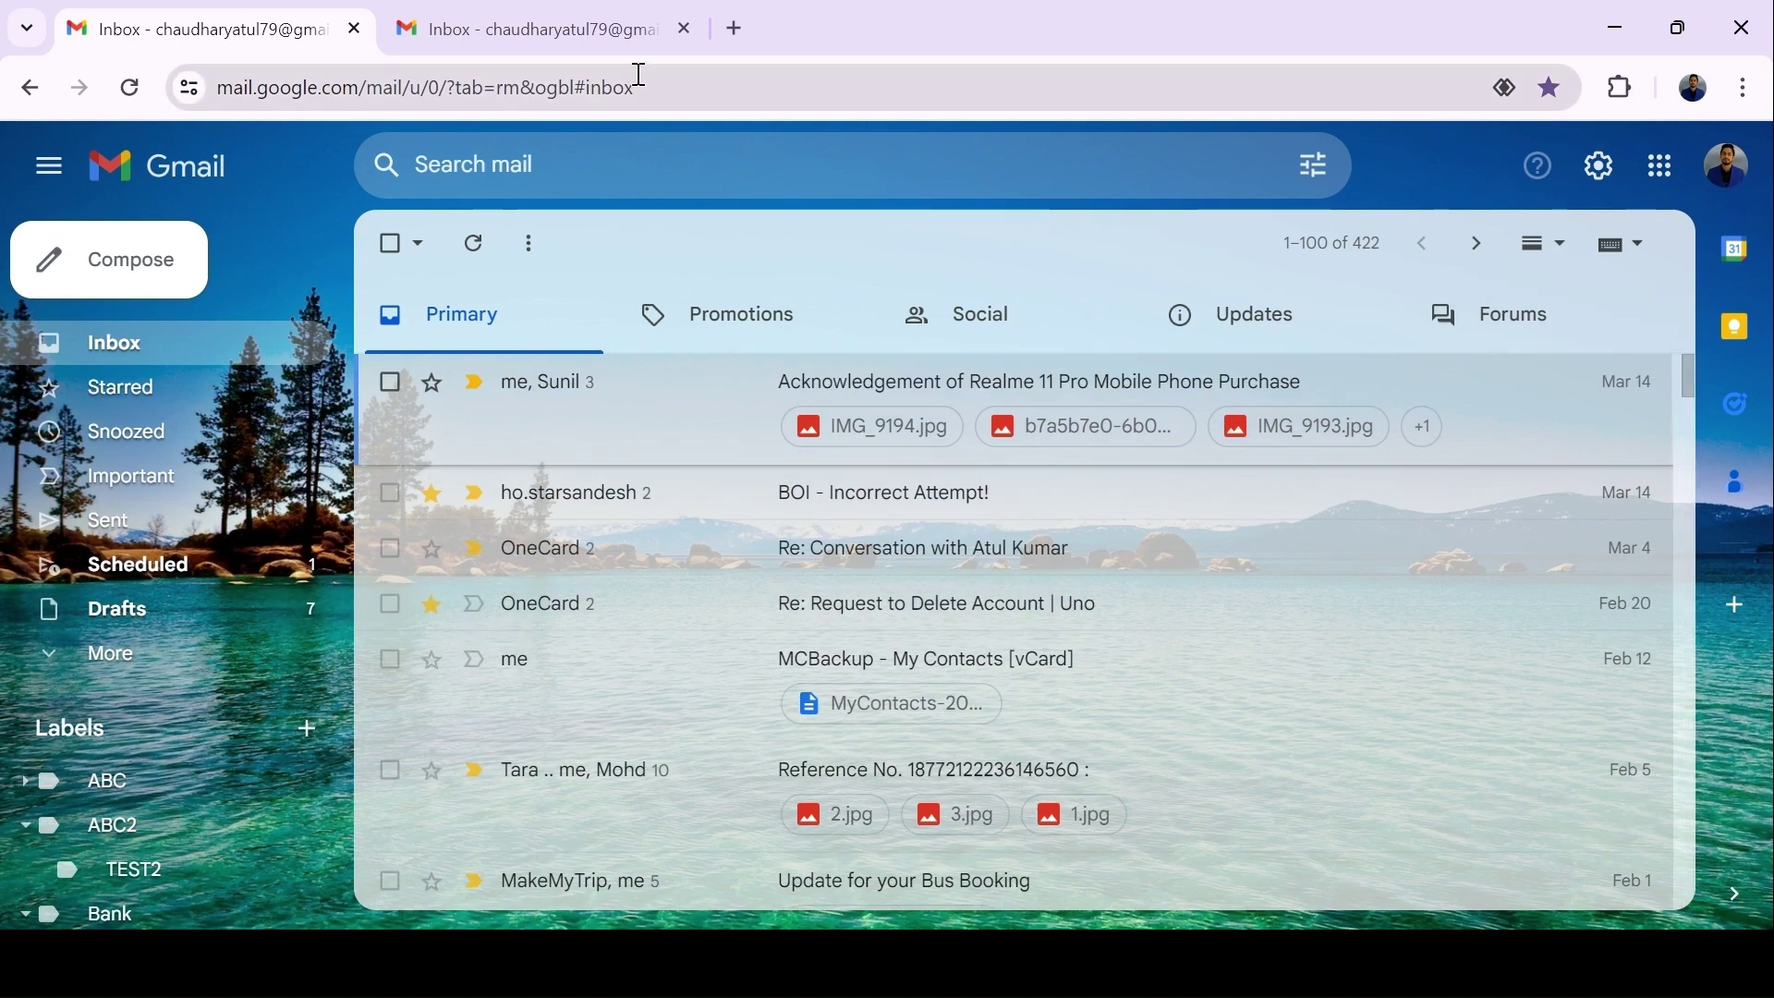
# - Compose a new message with the Thanks & regards signature and close it as a draft
pyautogui.click(1605, 170)
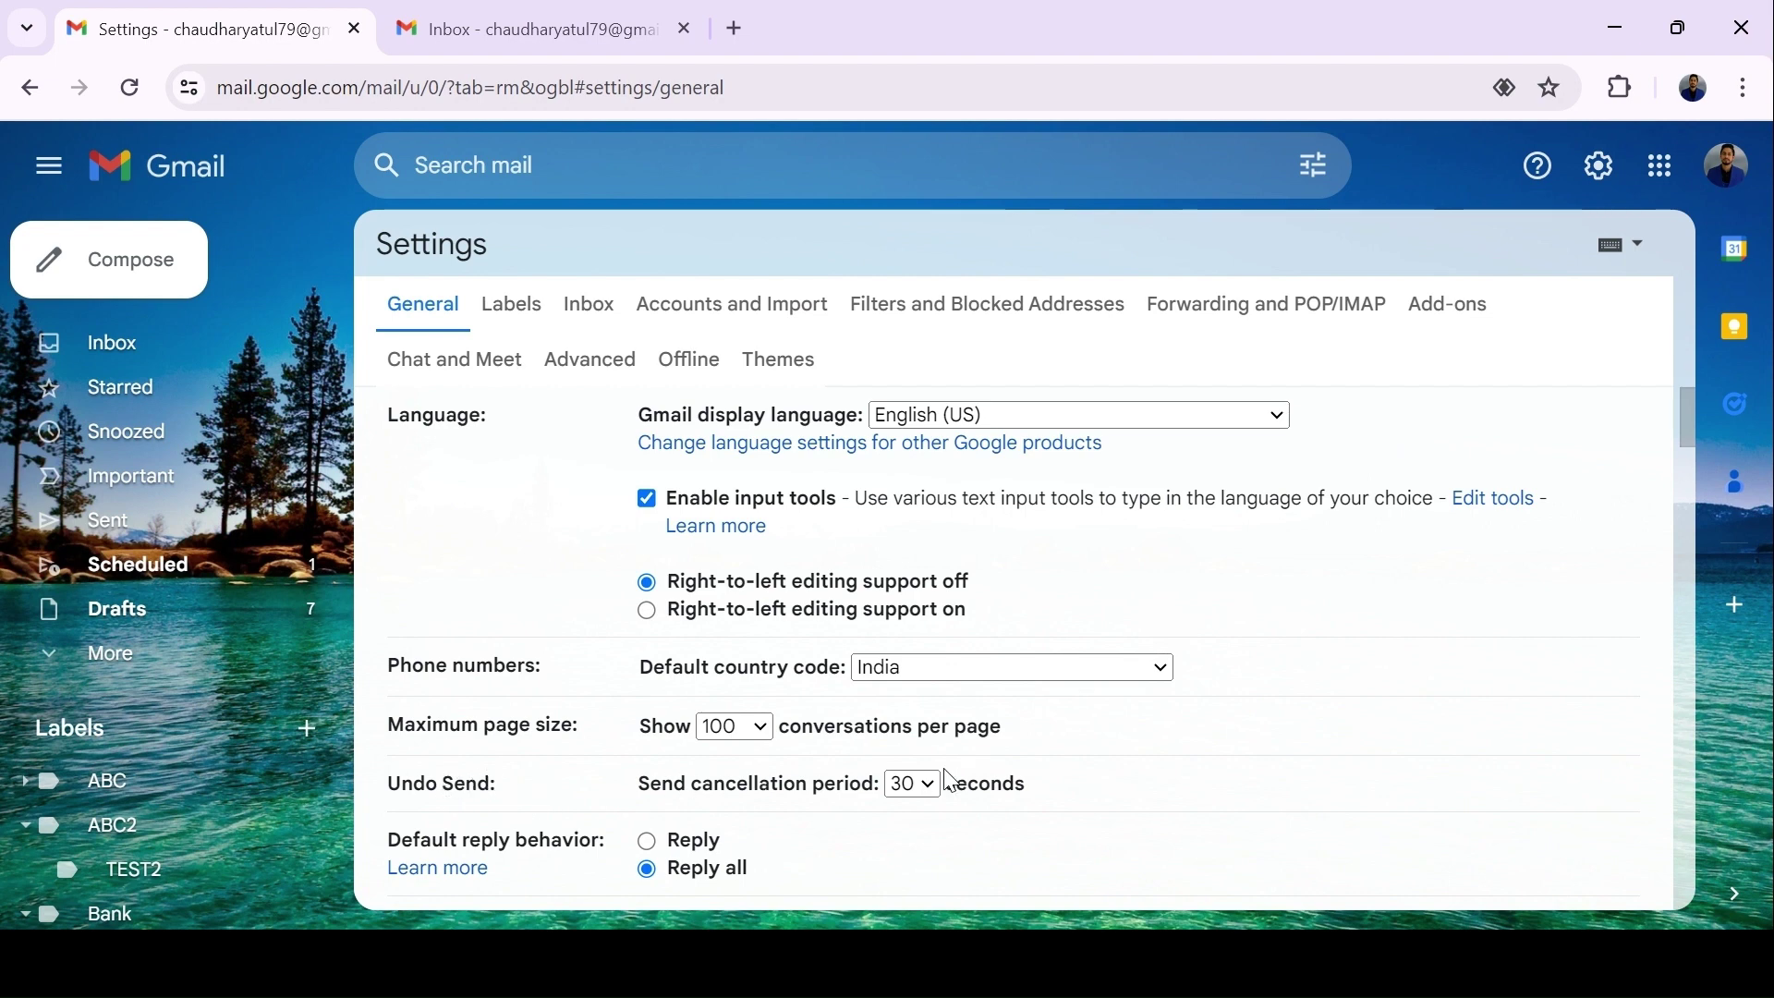
pyautogui.click(125, 269)
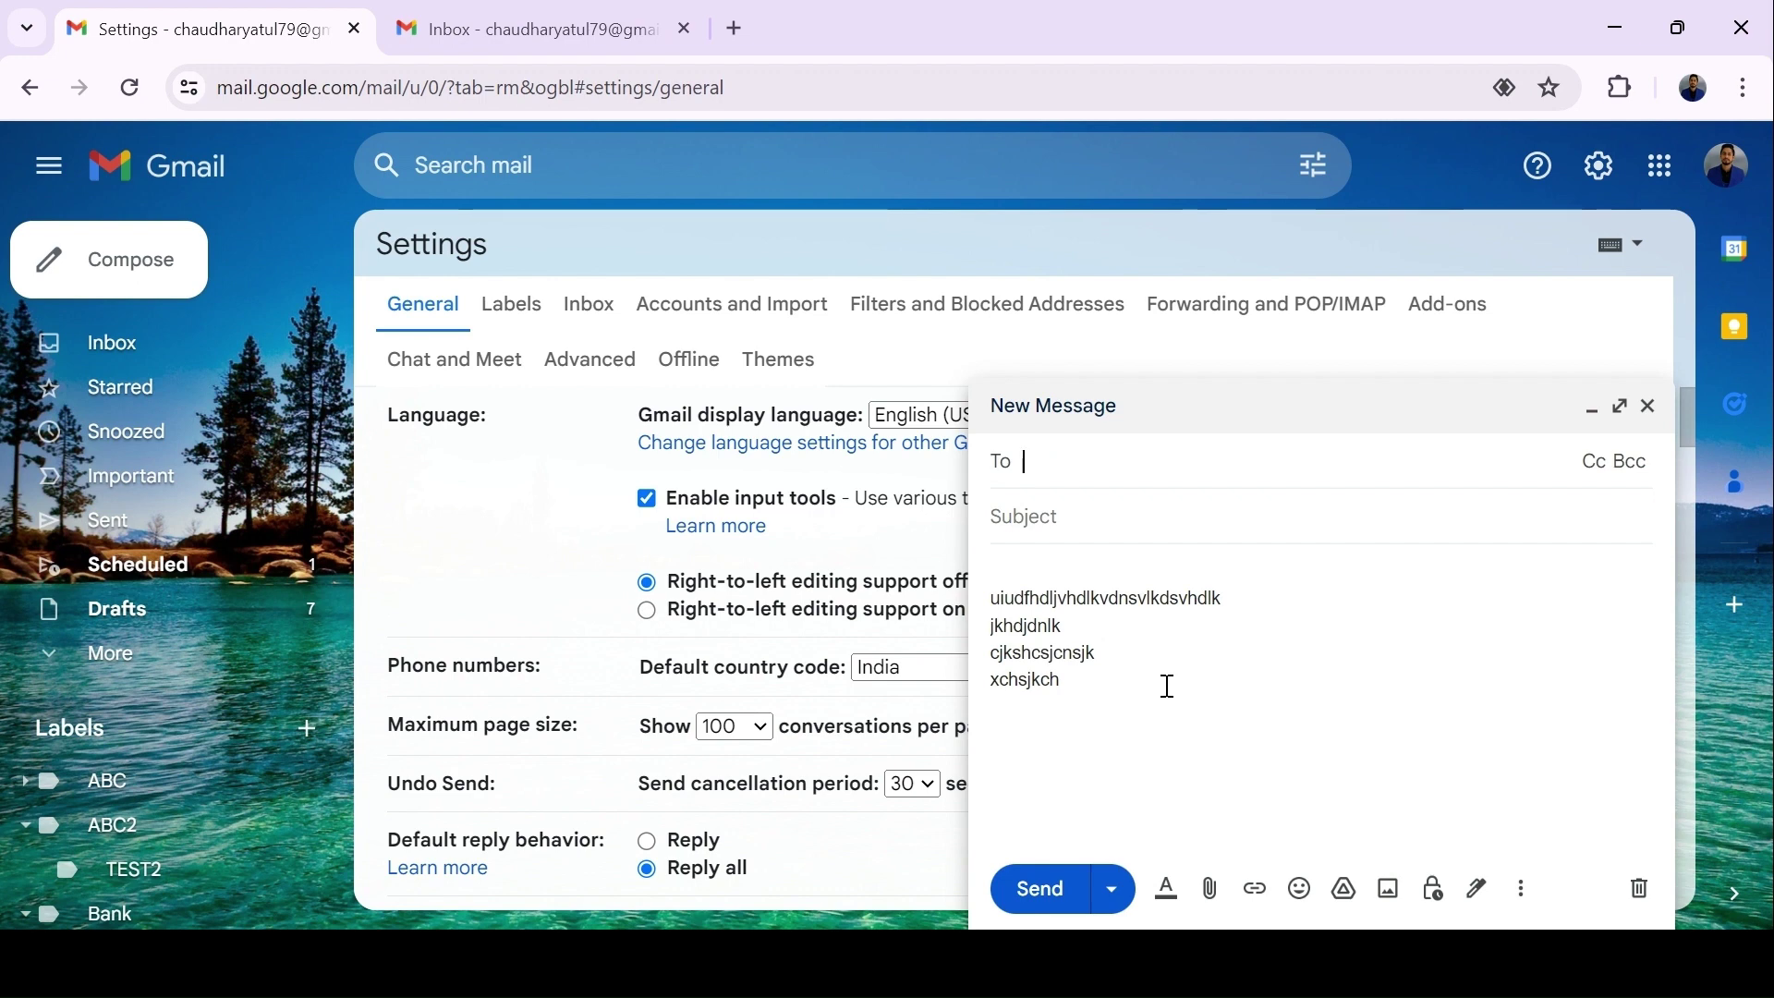
pyautogui.click(1478, 889)
pyautogui.click(1561, 844)
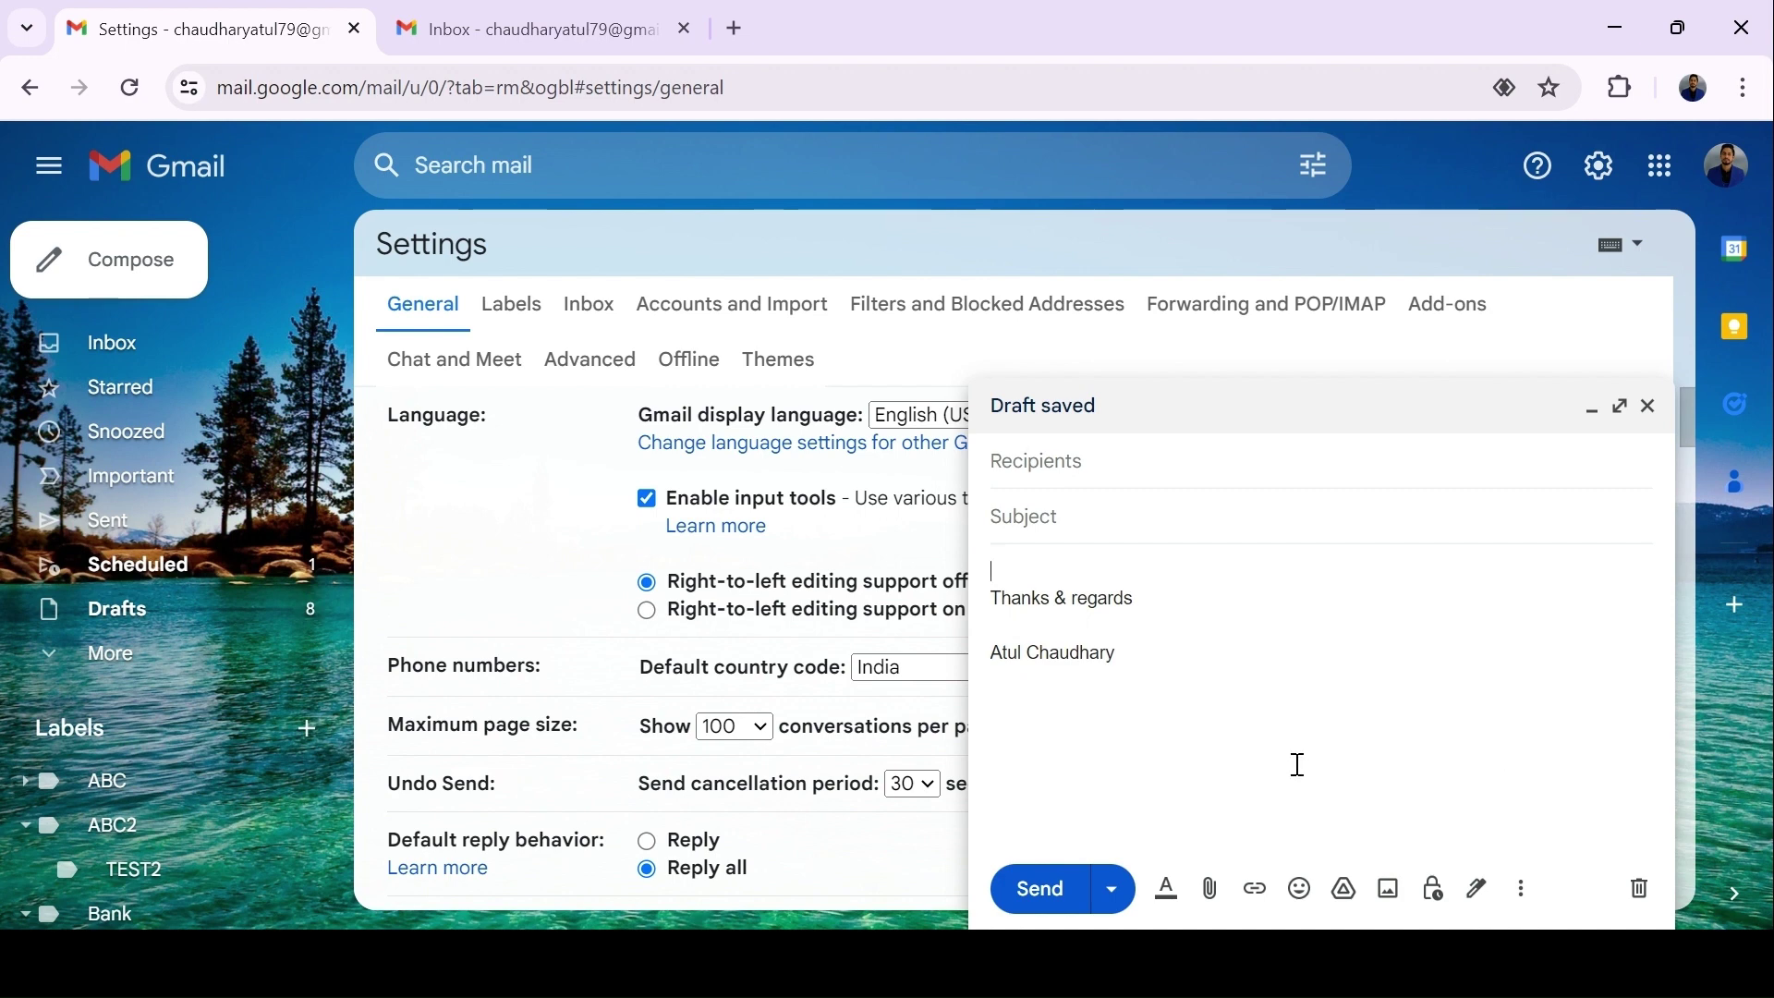
pyautogui.click(1651, 407)
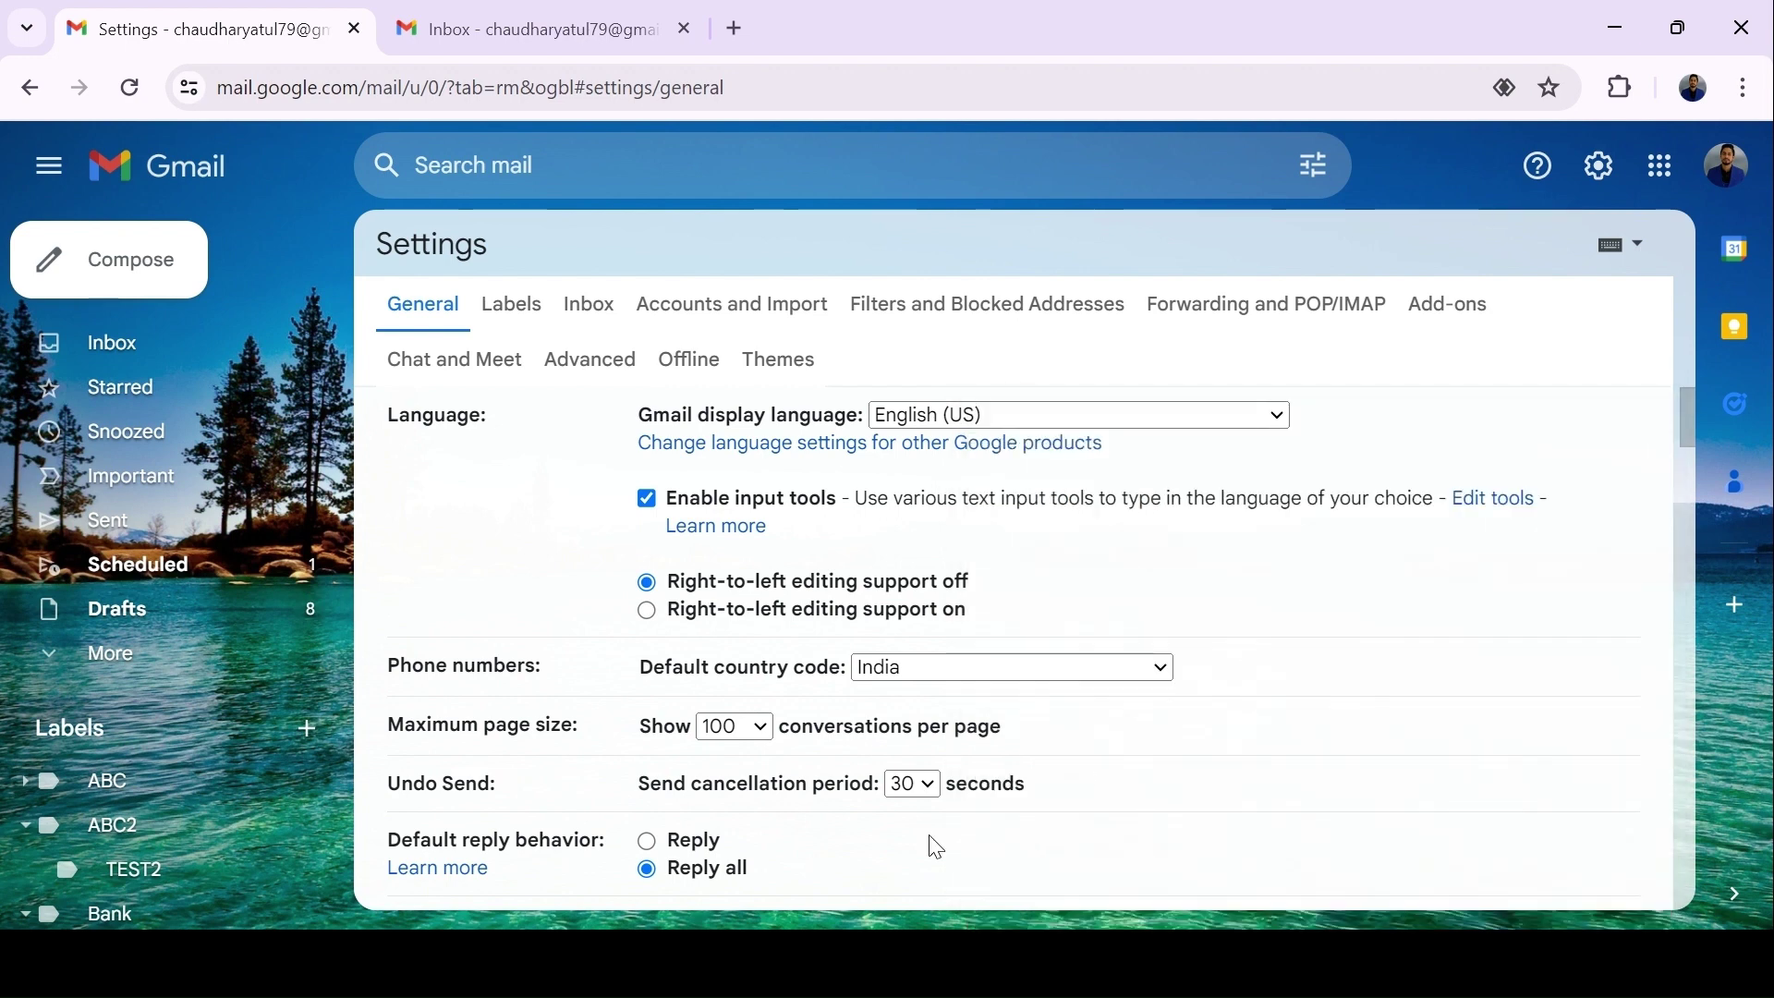
# - Check the send cancellation period choices, leaving it at 30 seconds
pyautogui.click(923, 790)
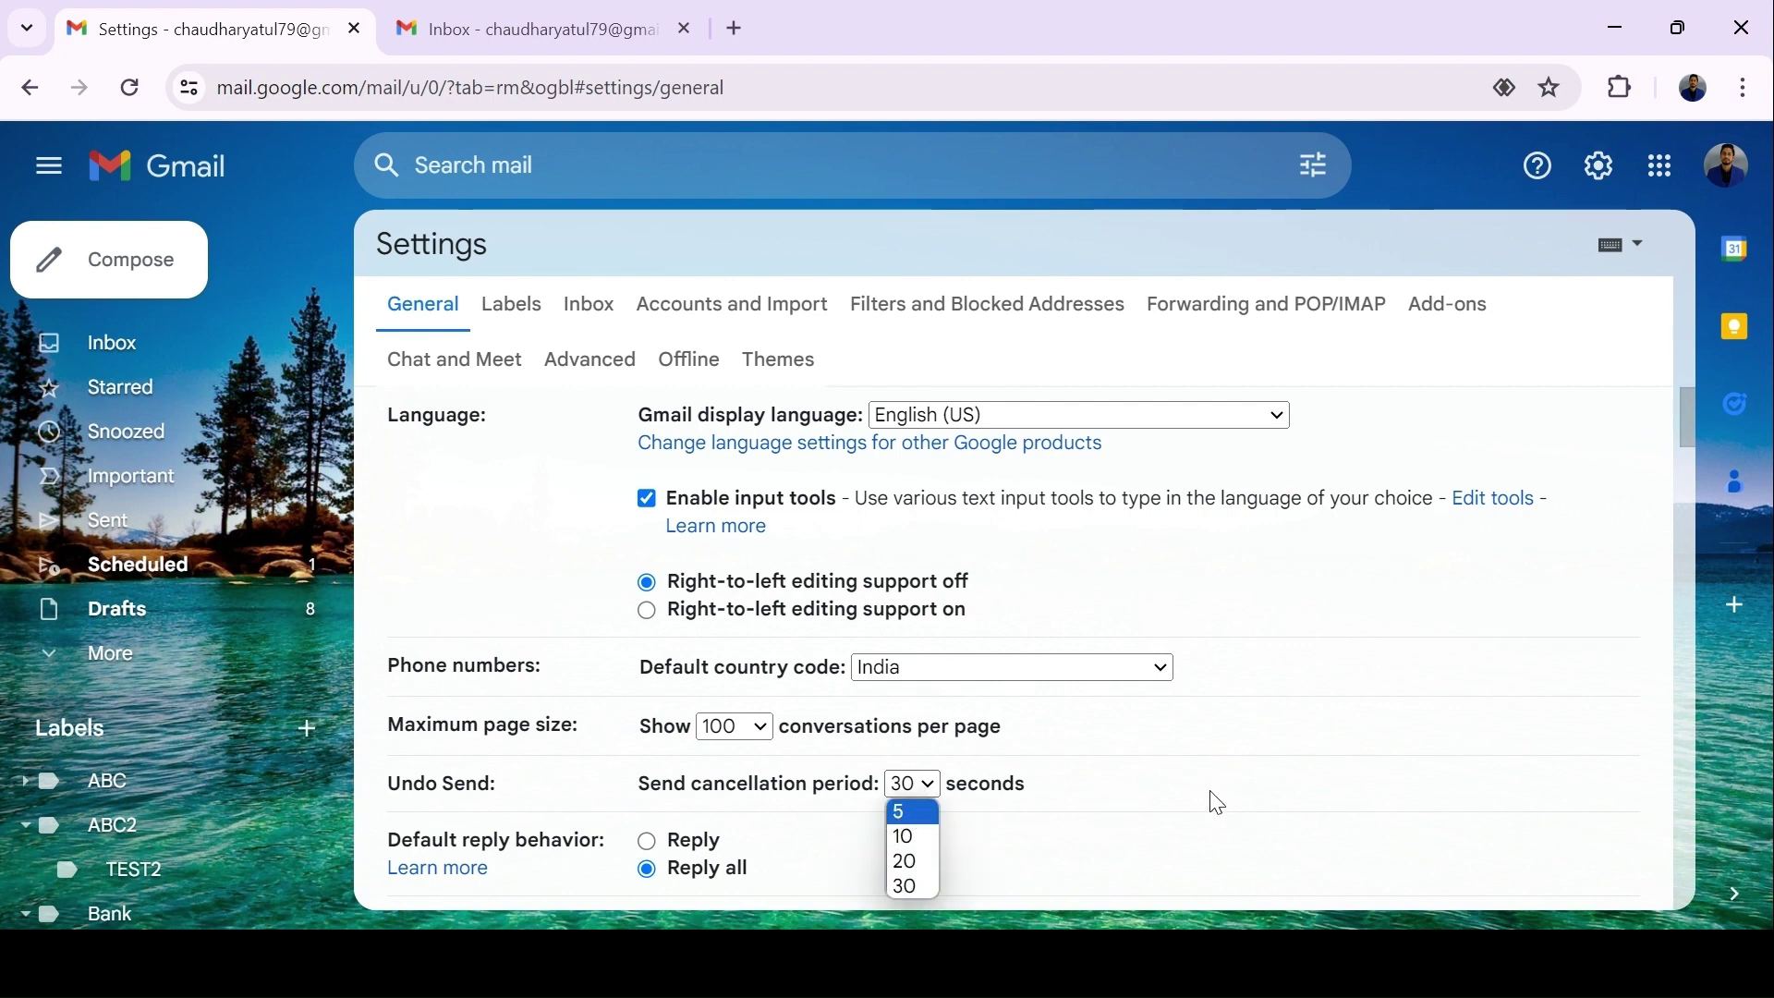
pyautogui.moveTo(1689, 437); pyautogui.dragTo(1696, 480)
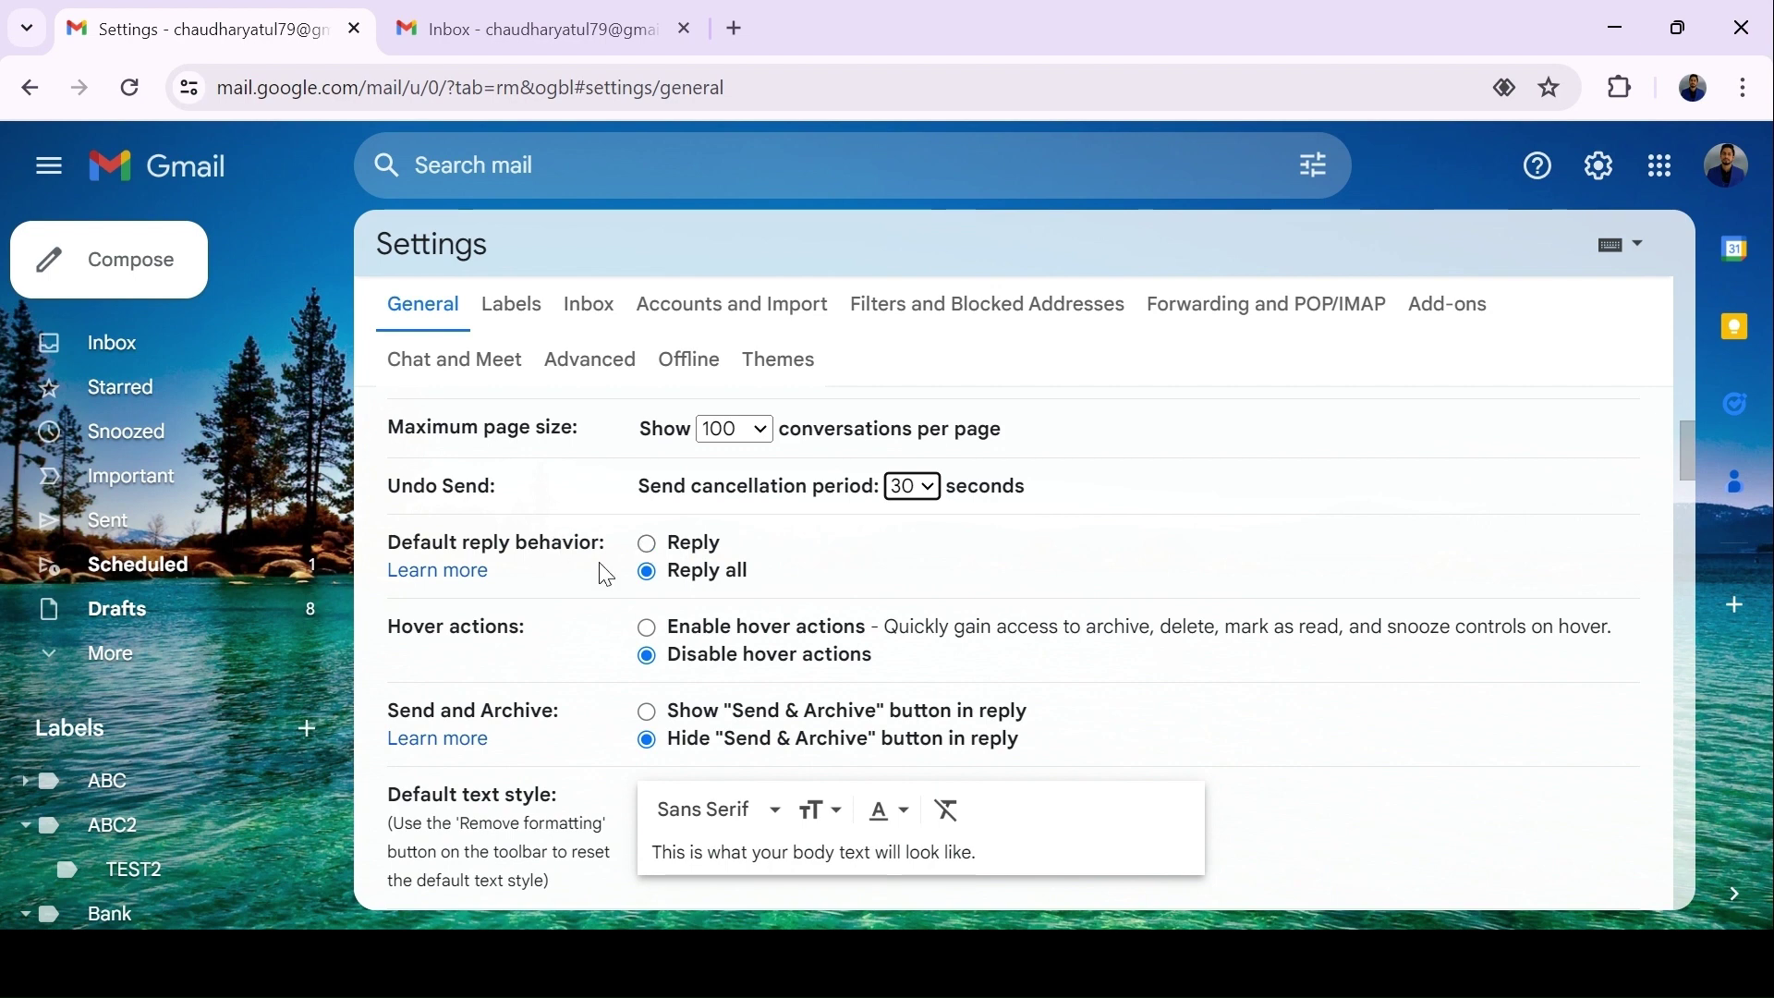
# - Open the OneCard conversation, then go back from it to the inbox with the u shortcut
pyautogui.click(591, 37)
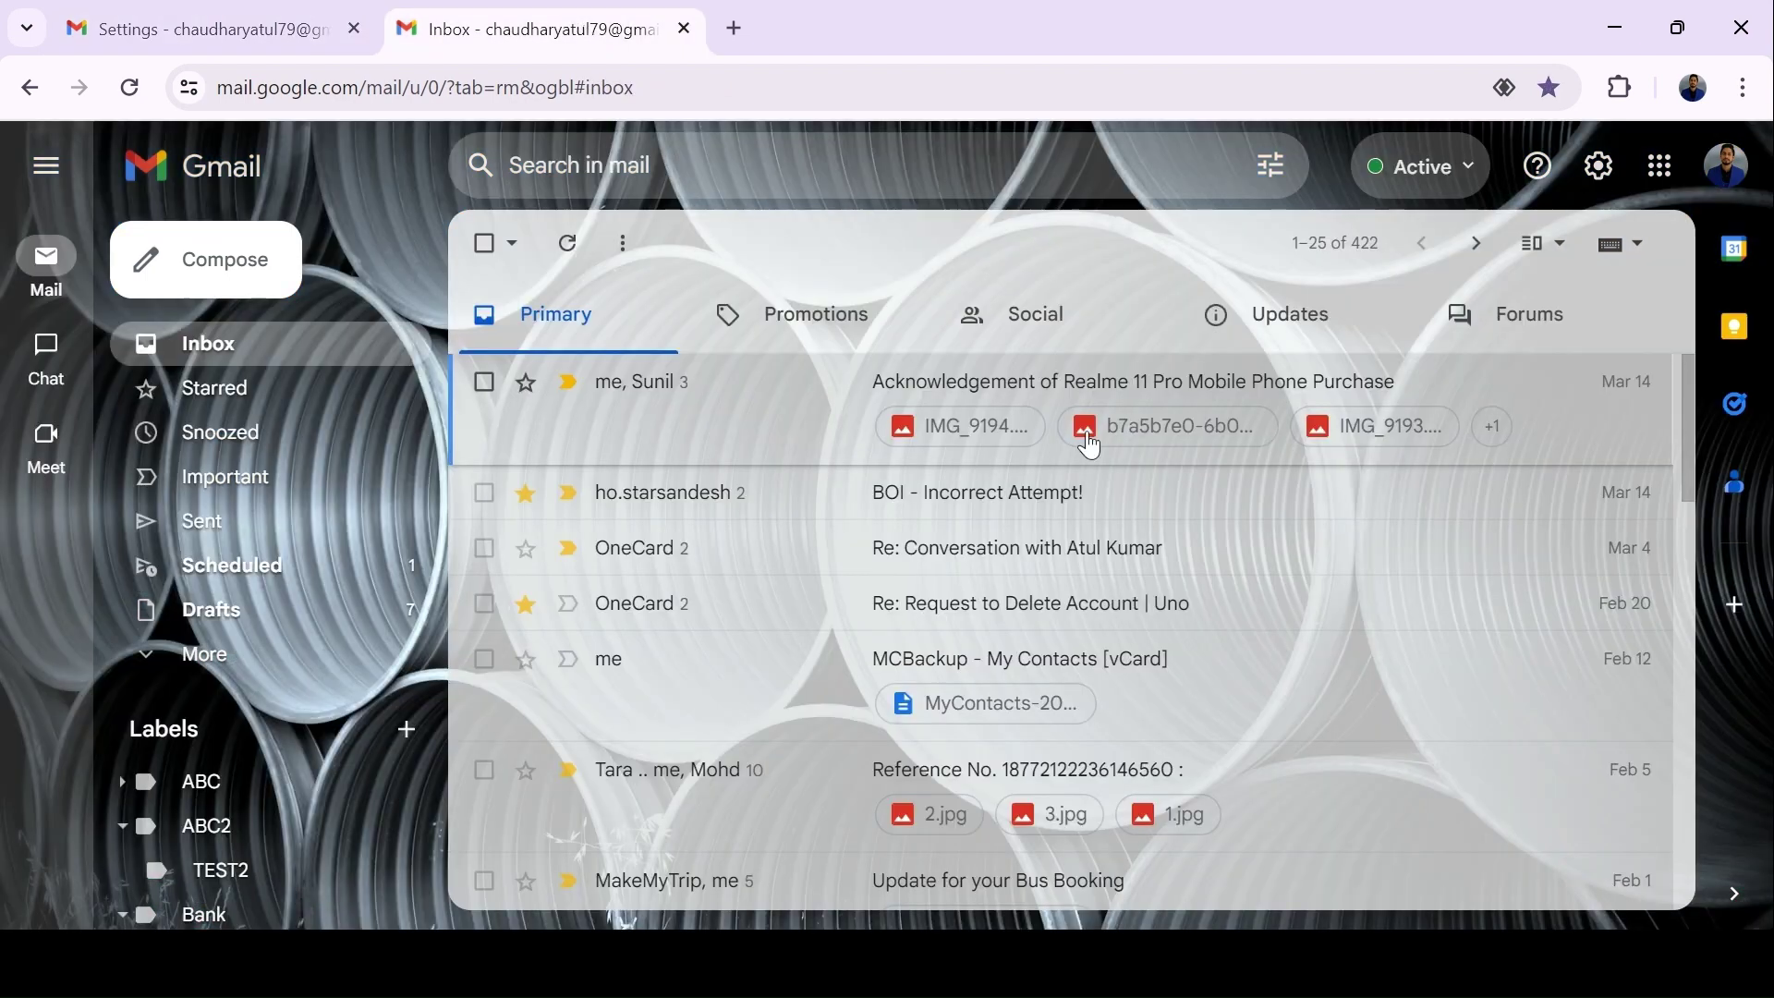
pyautogui.click(997, 564)
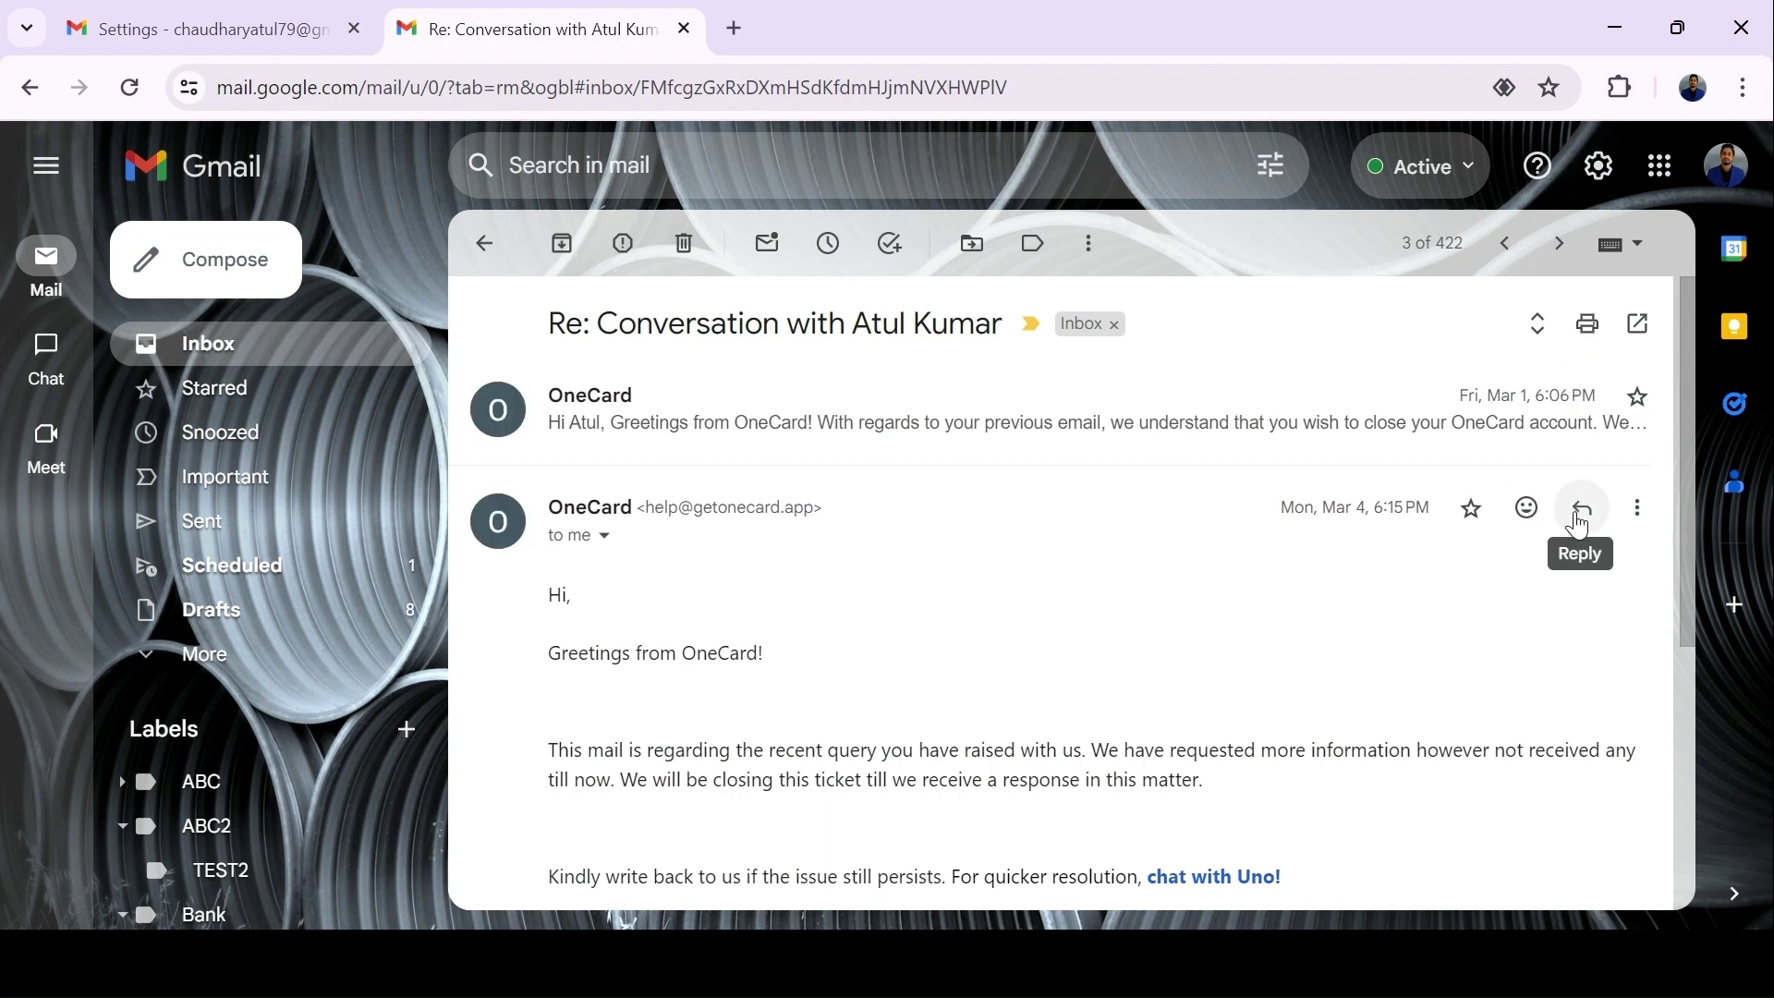
pyautogui.click(103, 23)
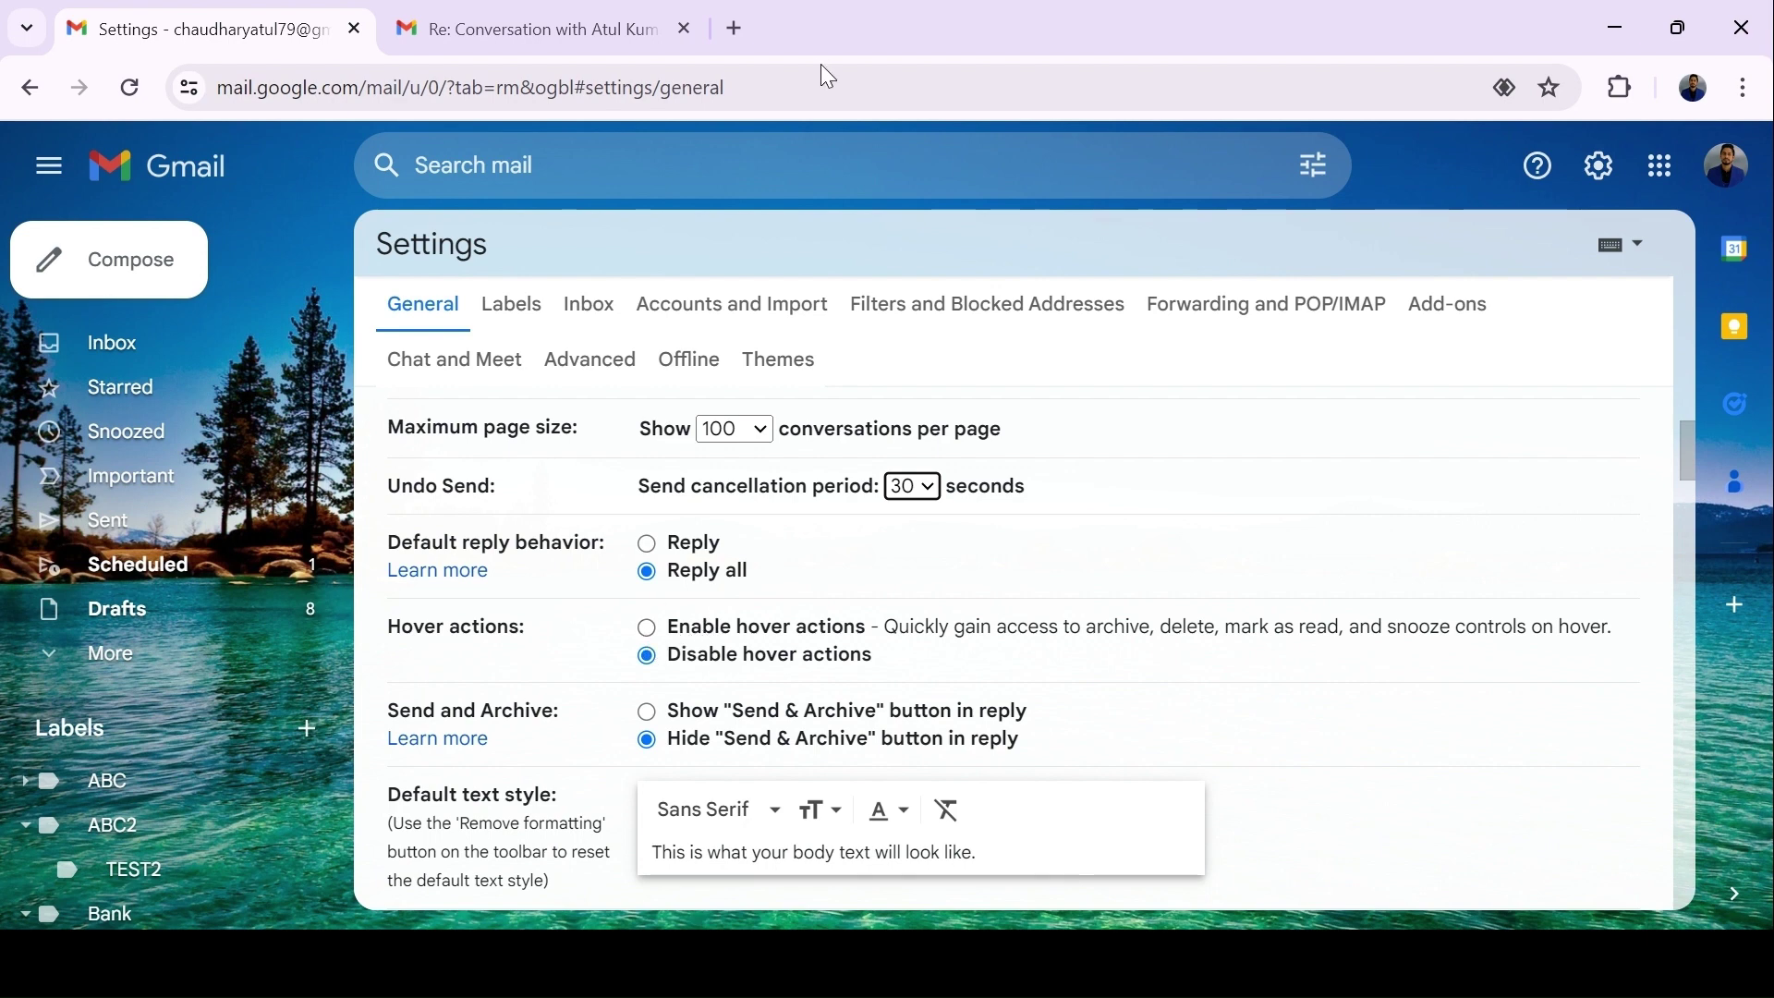
pyautogui.click(539, 26)
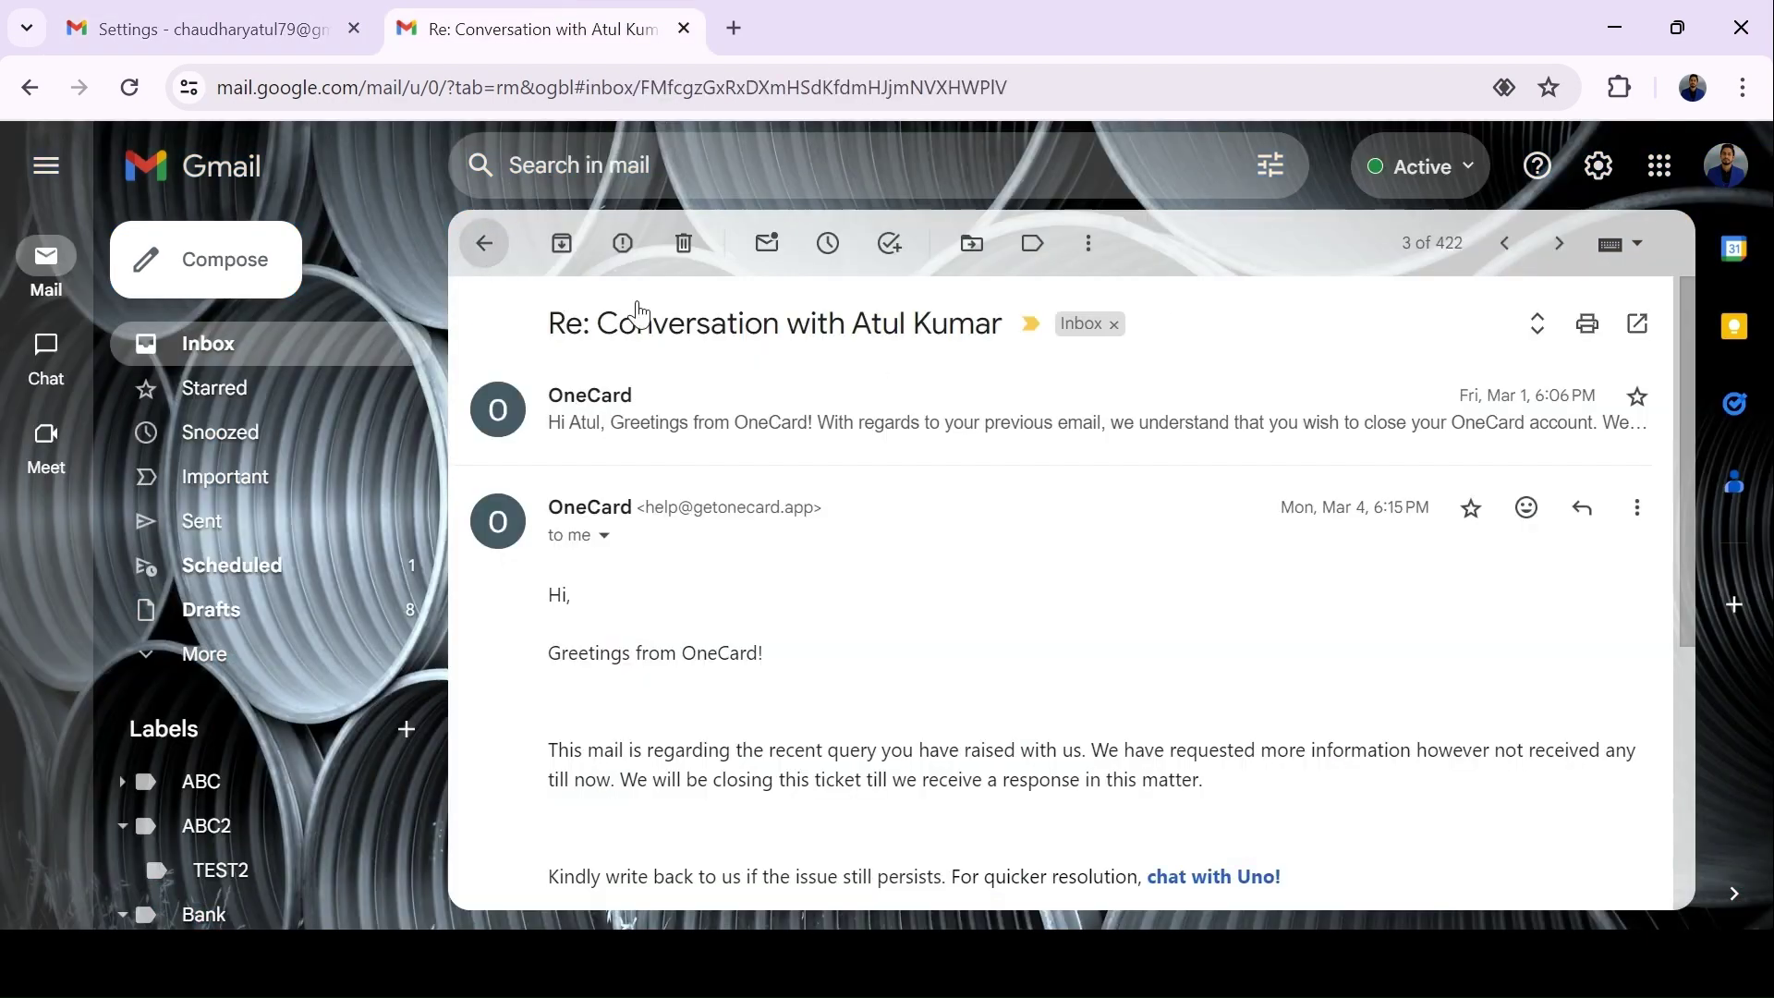
pyautogui.press('u')
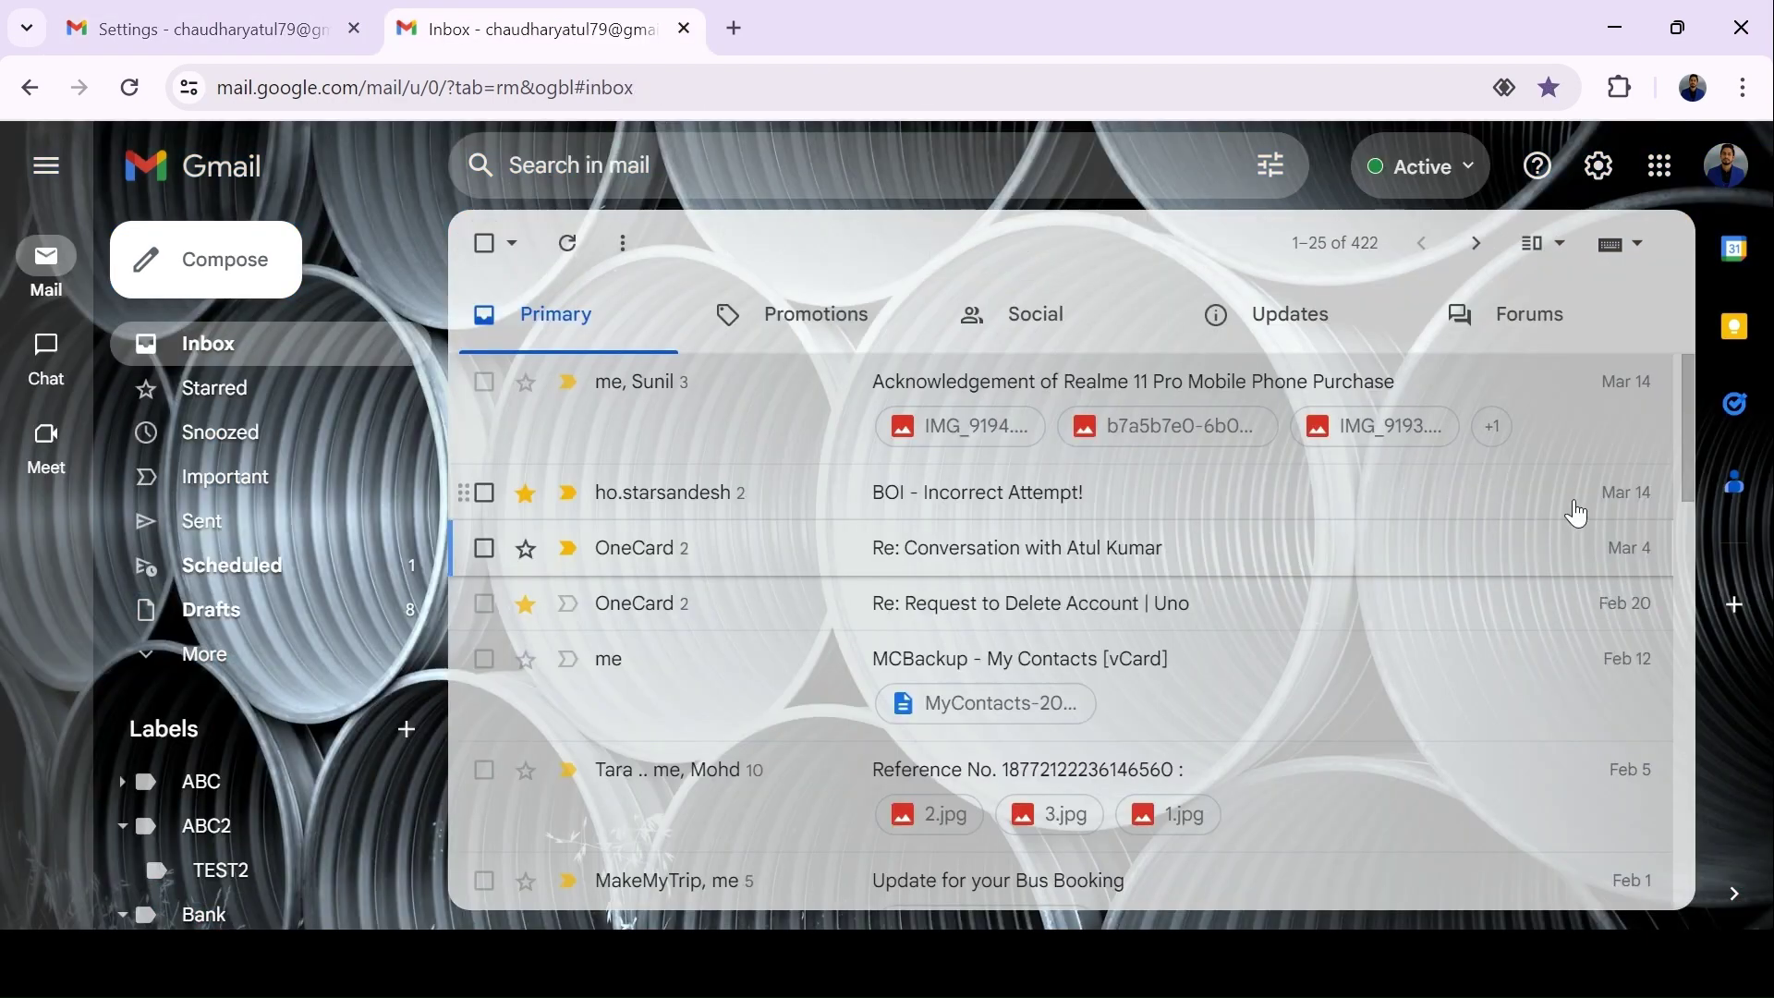
# - Enable hover actions in the General settings and save the changes
pyautogui.click(288, 13)
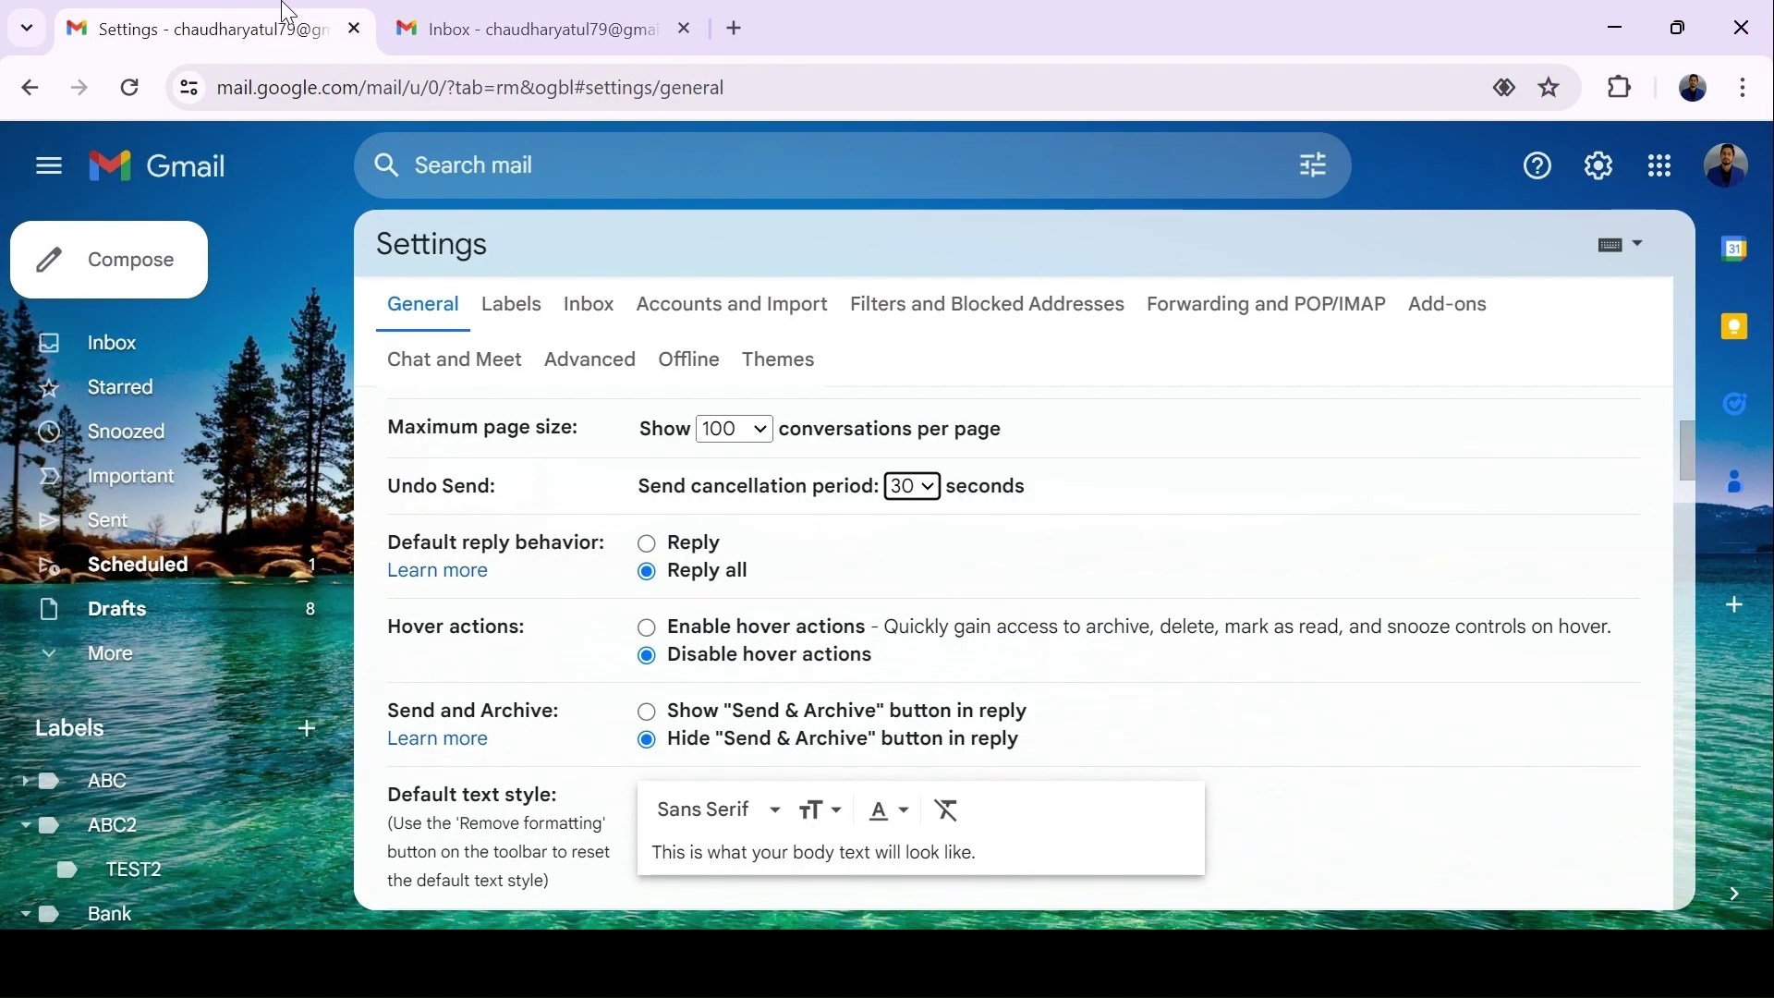
pyautogui.click(647, 628)
pyautogui.moveTo(1686, 464); pyautogui.dragTo(1716, 907)
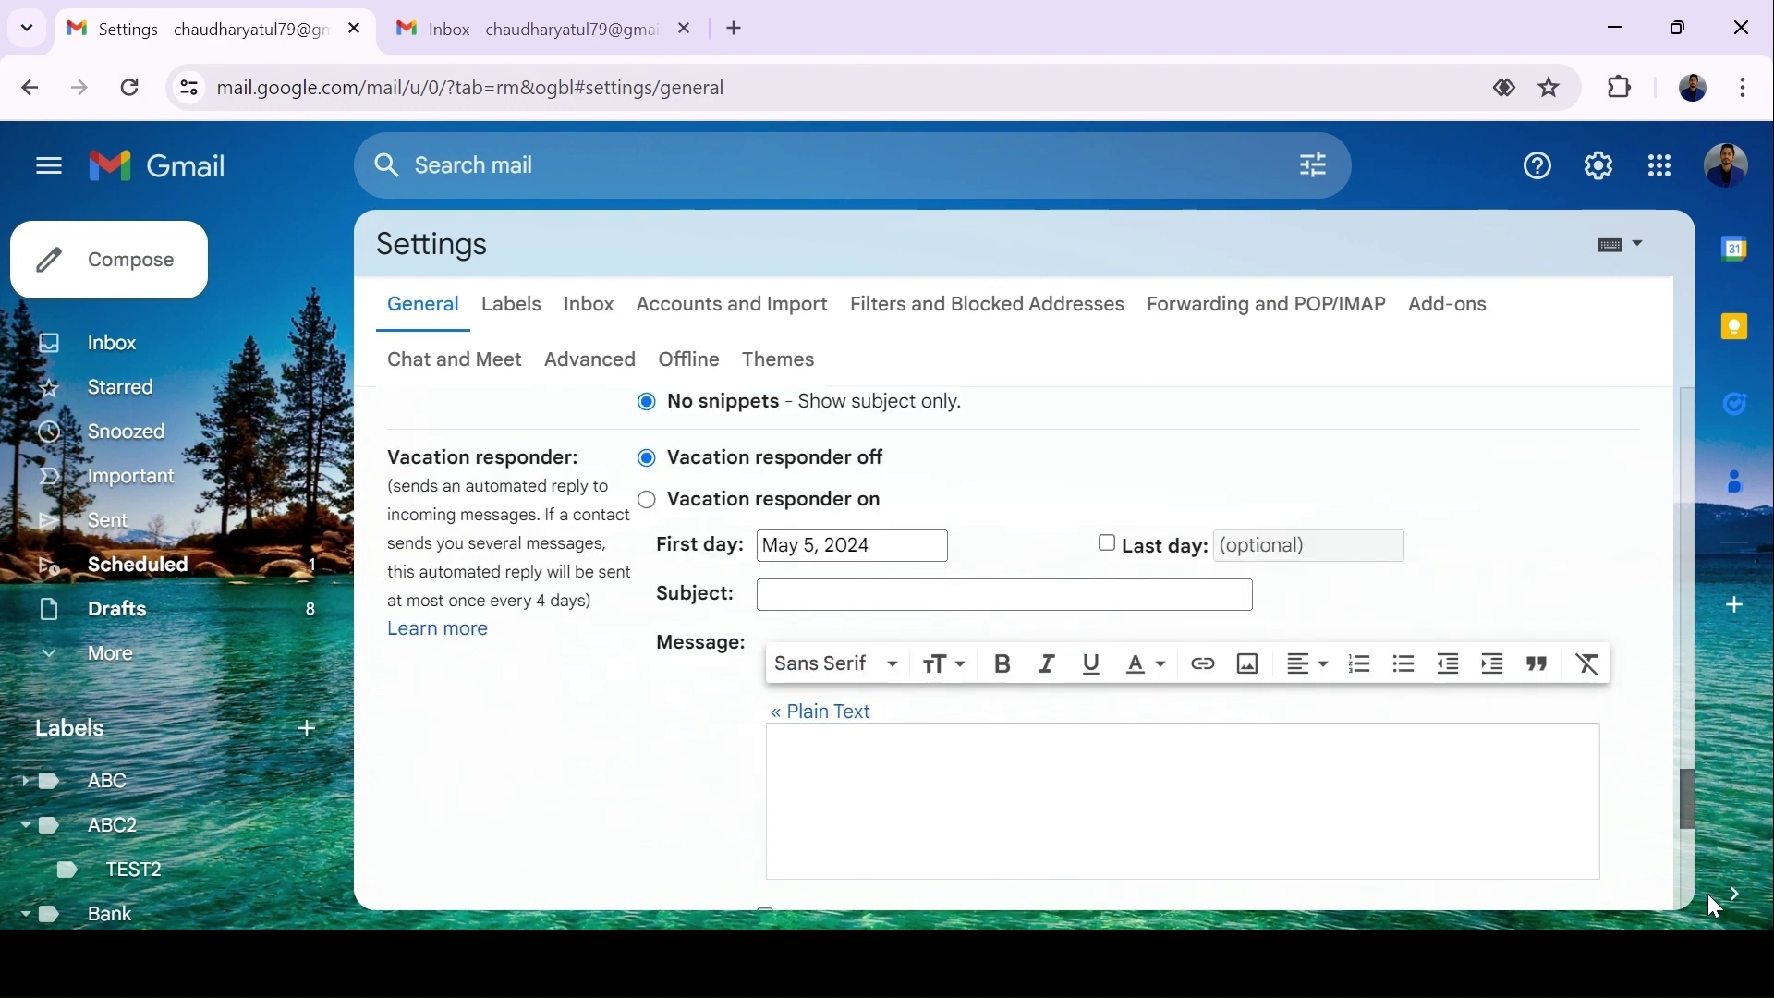
pyautogui.click(967, 761)
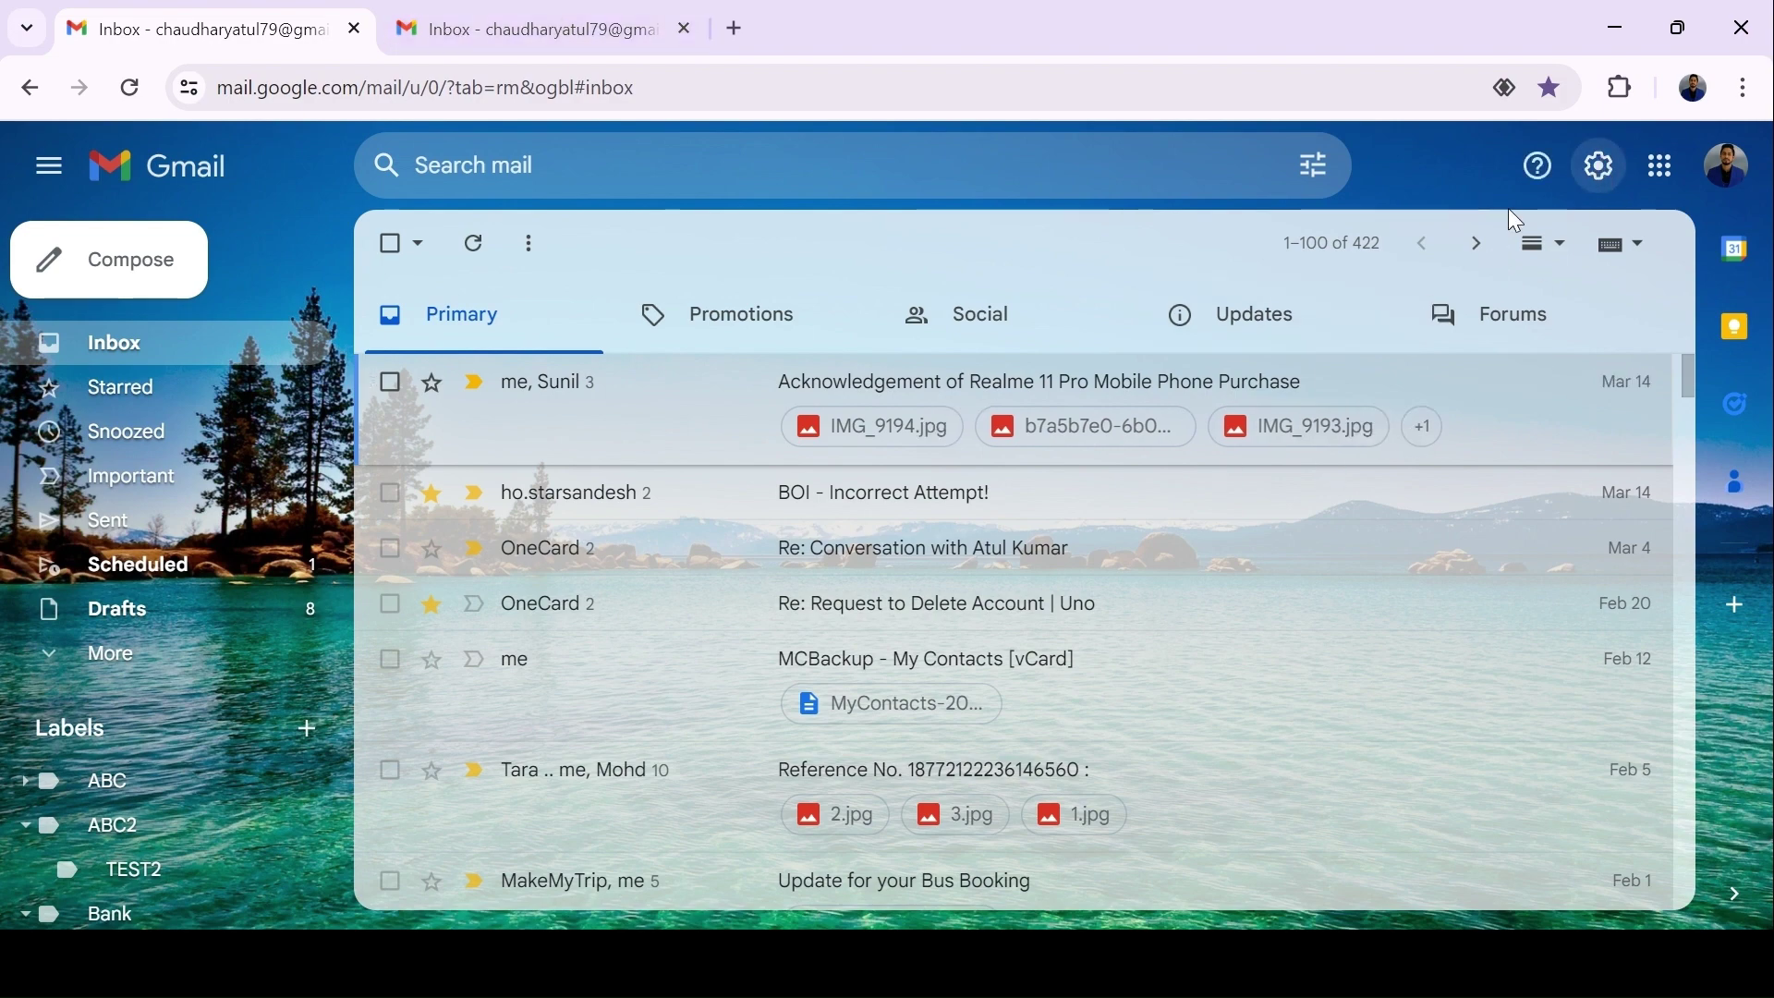
# - Open all settings from the gear menu and scroll the General tab down past Hover actions
pyautogui.click(1599, 168)
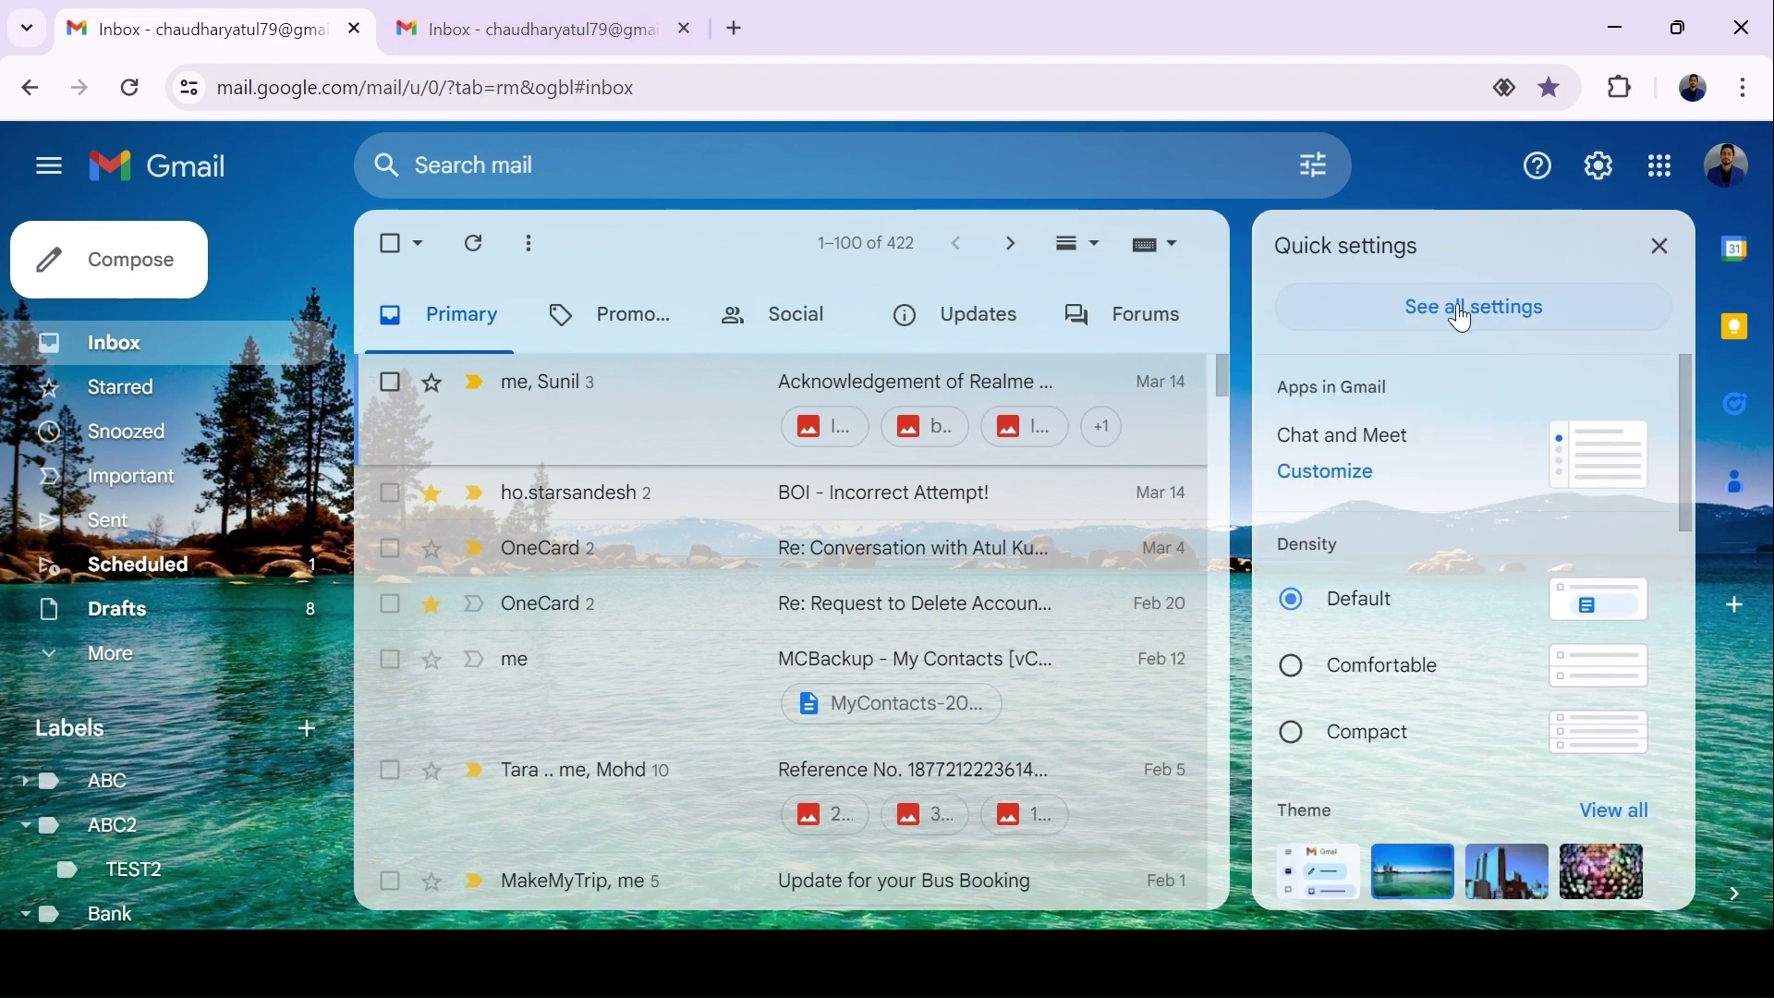
pyautogui.click(1462, 314)
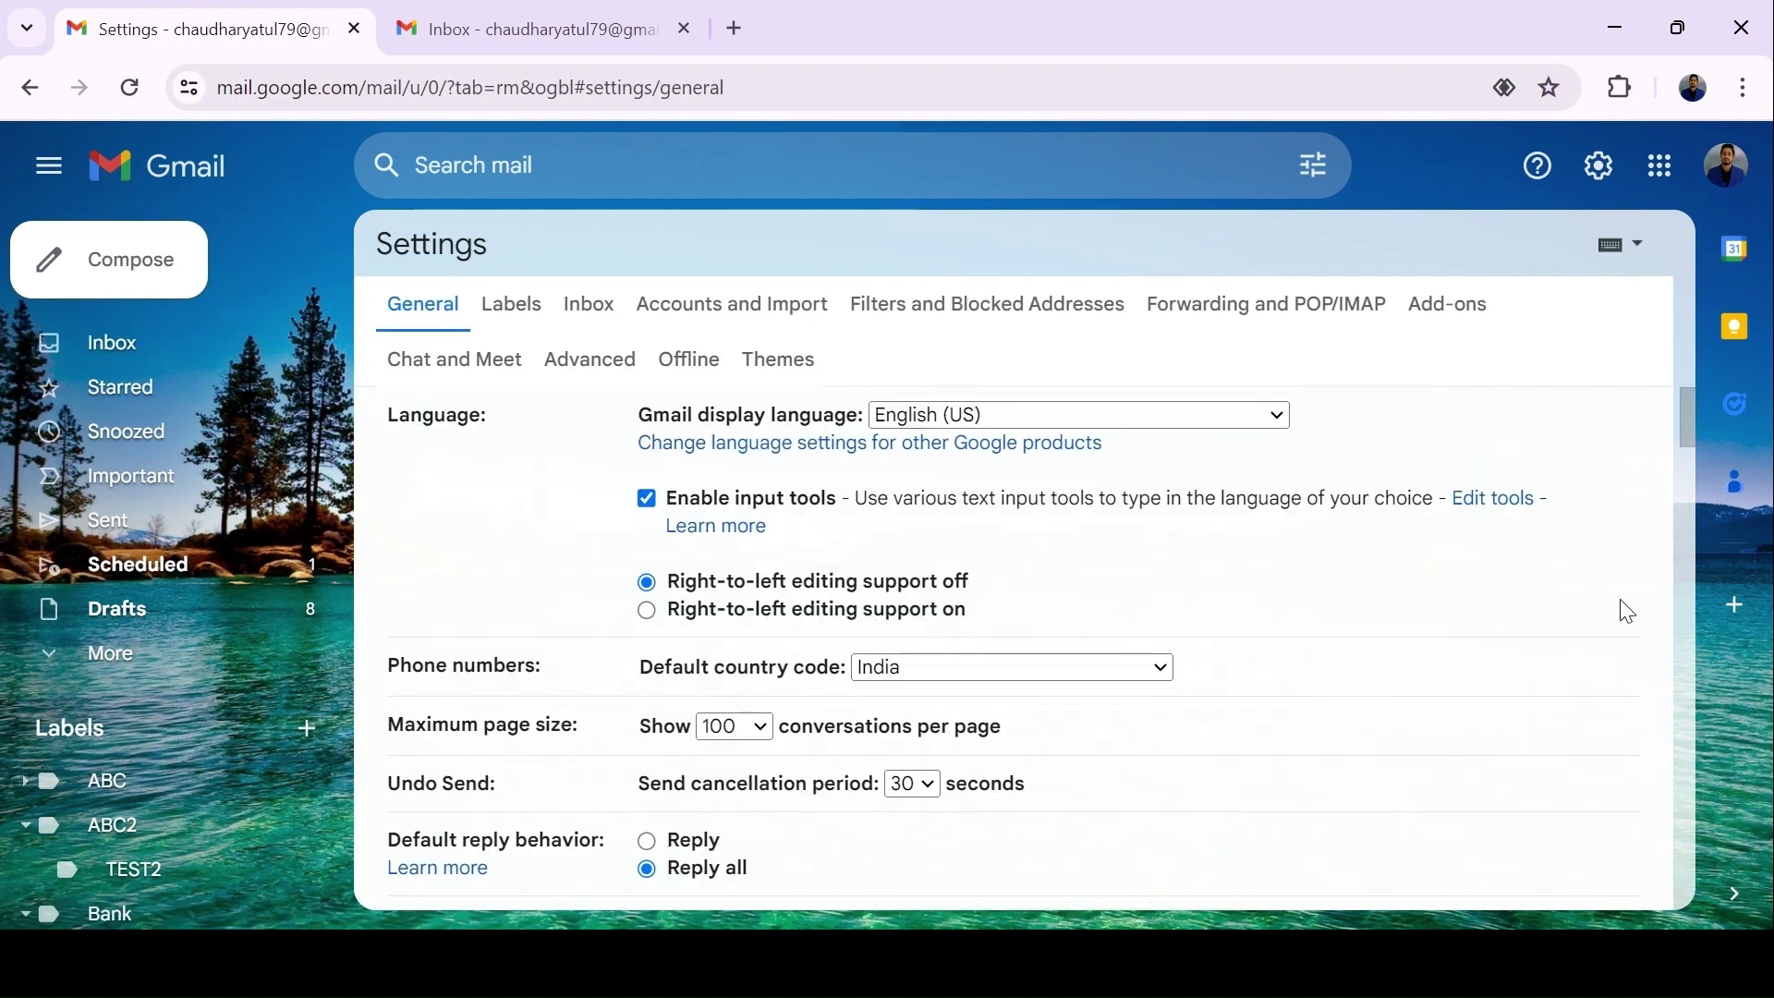
pyautogui.moveTo(1687, 428); pyautogui.dragTo(1694, 473)
pyautogui.scroll(-1, 1696, 483)
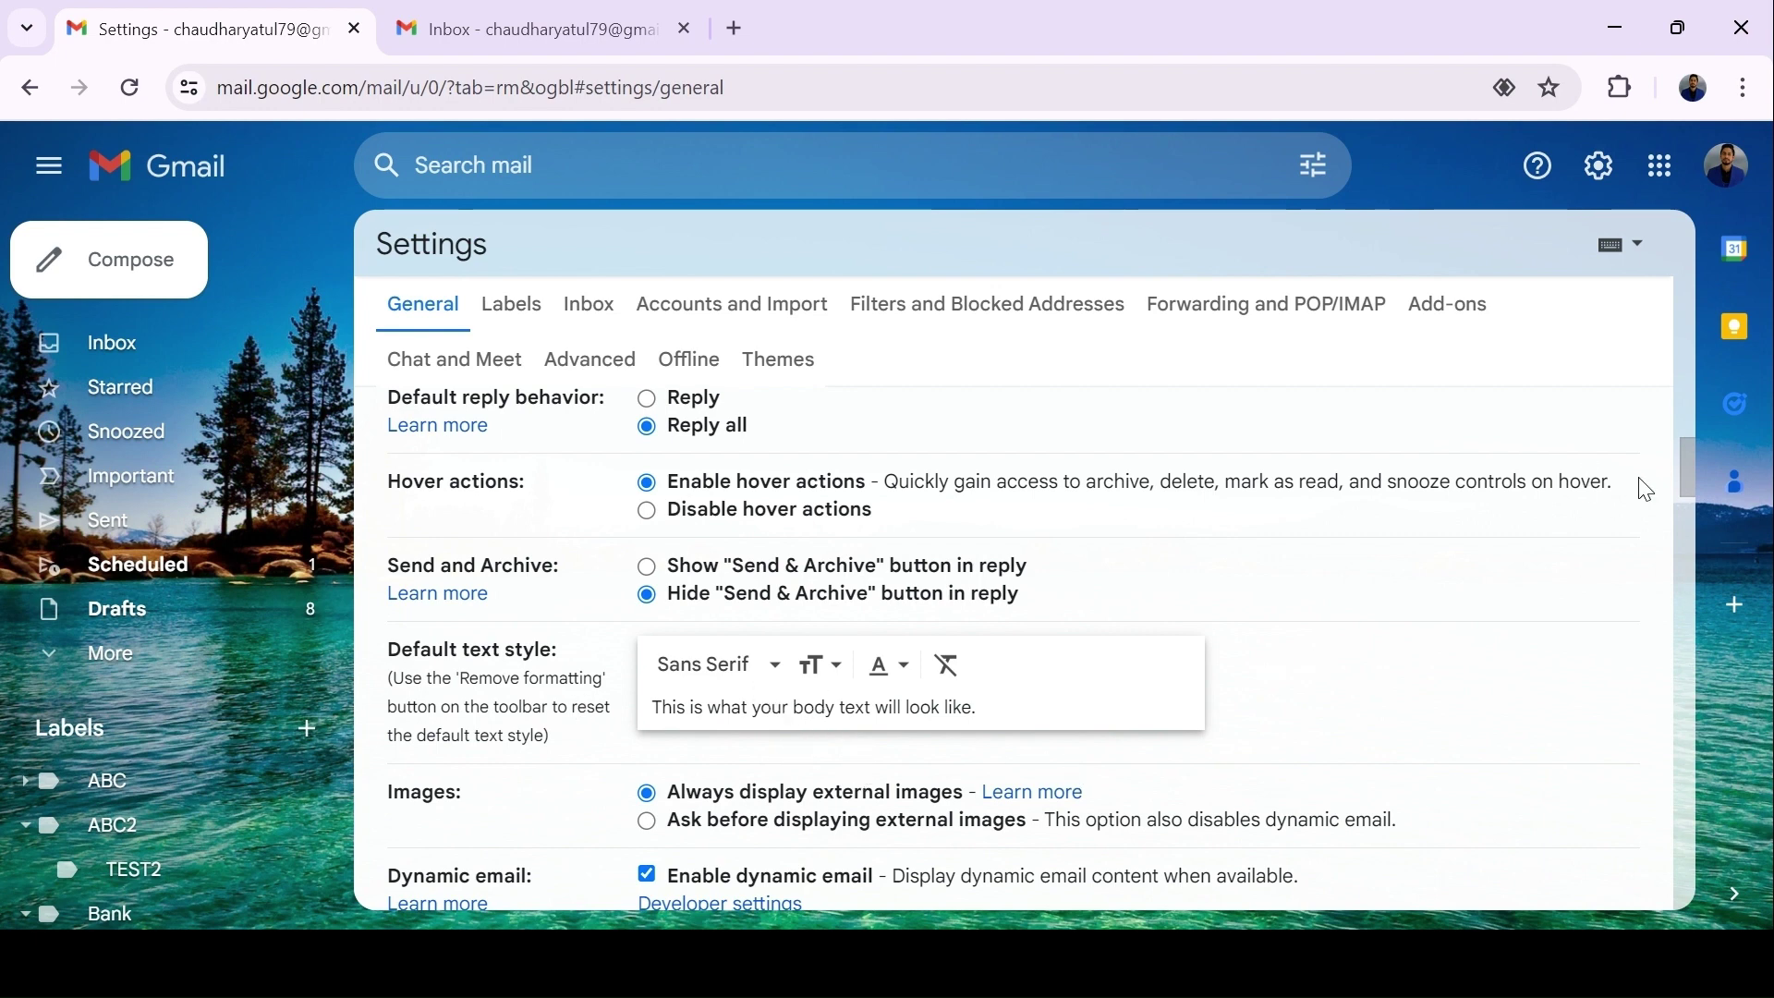
pyautogui.moveTo(1693, 481); pyautogui.dragTo(1698, 538)
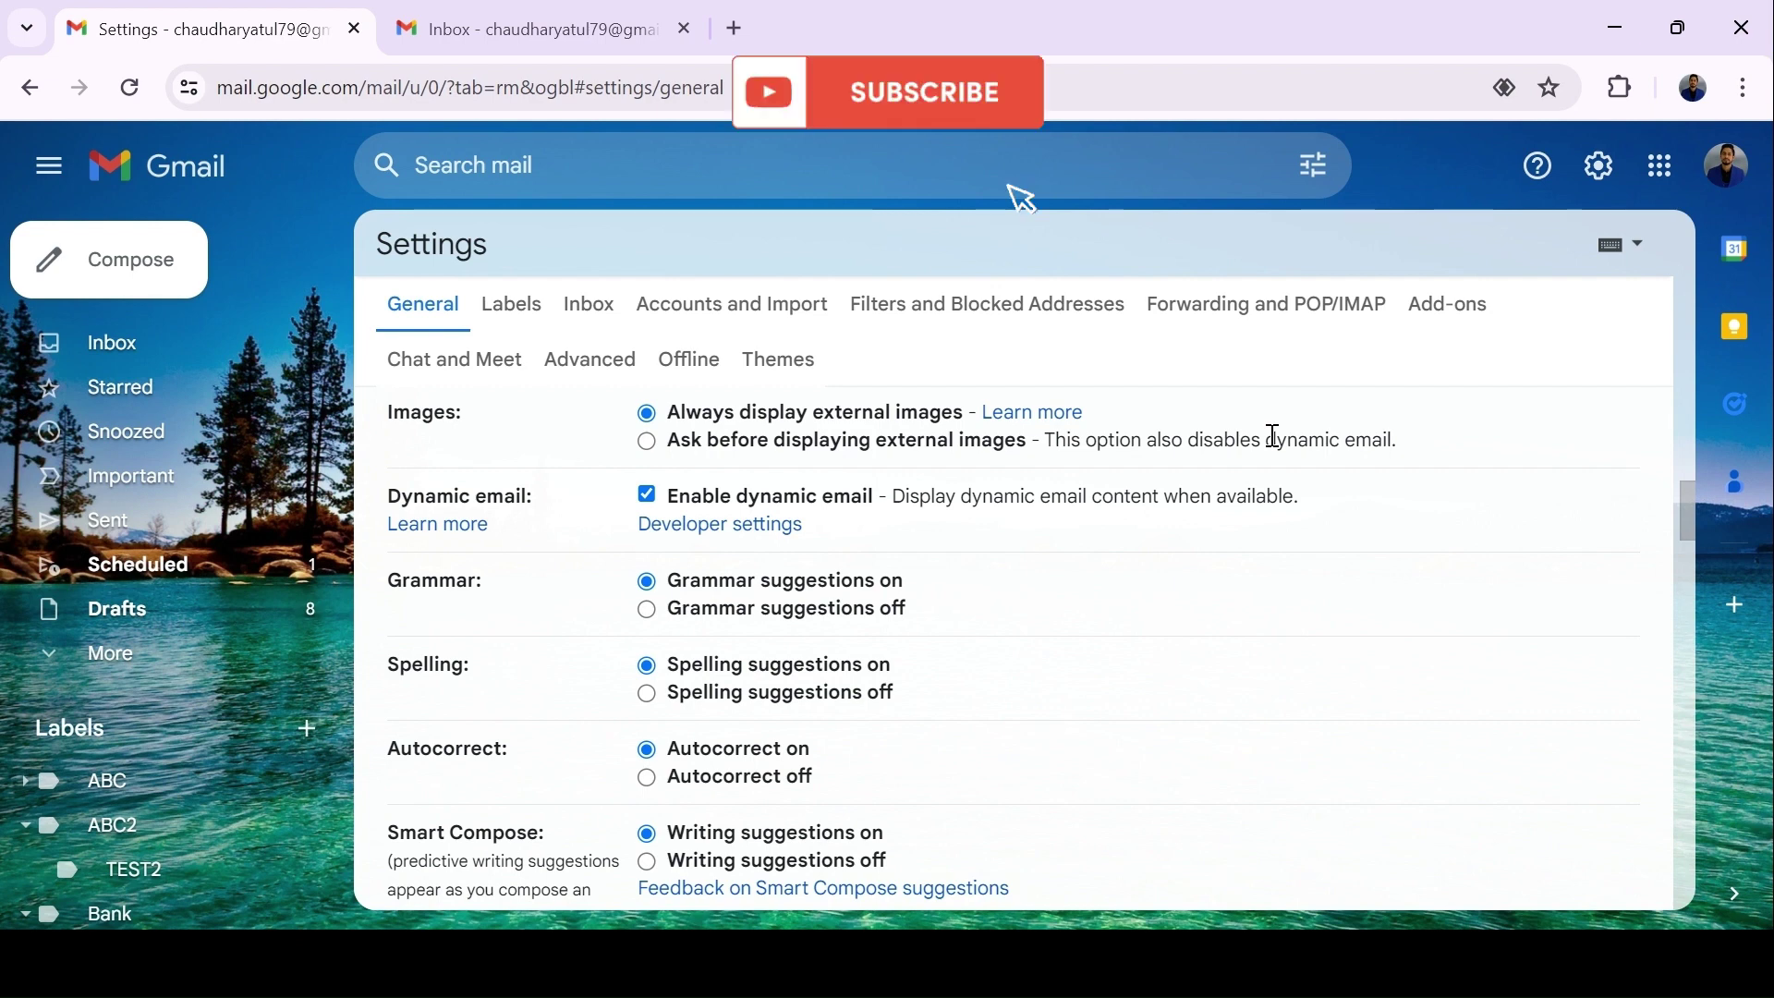
pyautogui.hotkey('ctrl', 'Tab')
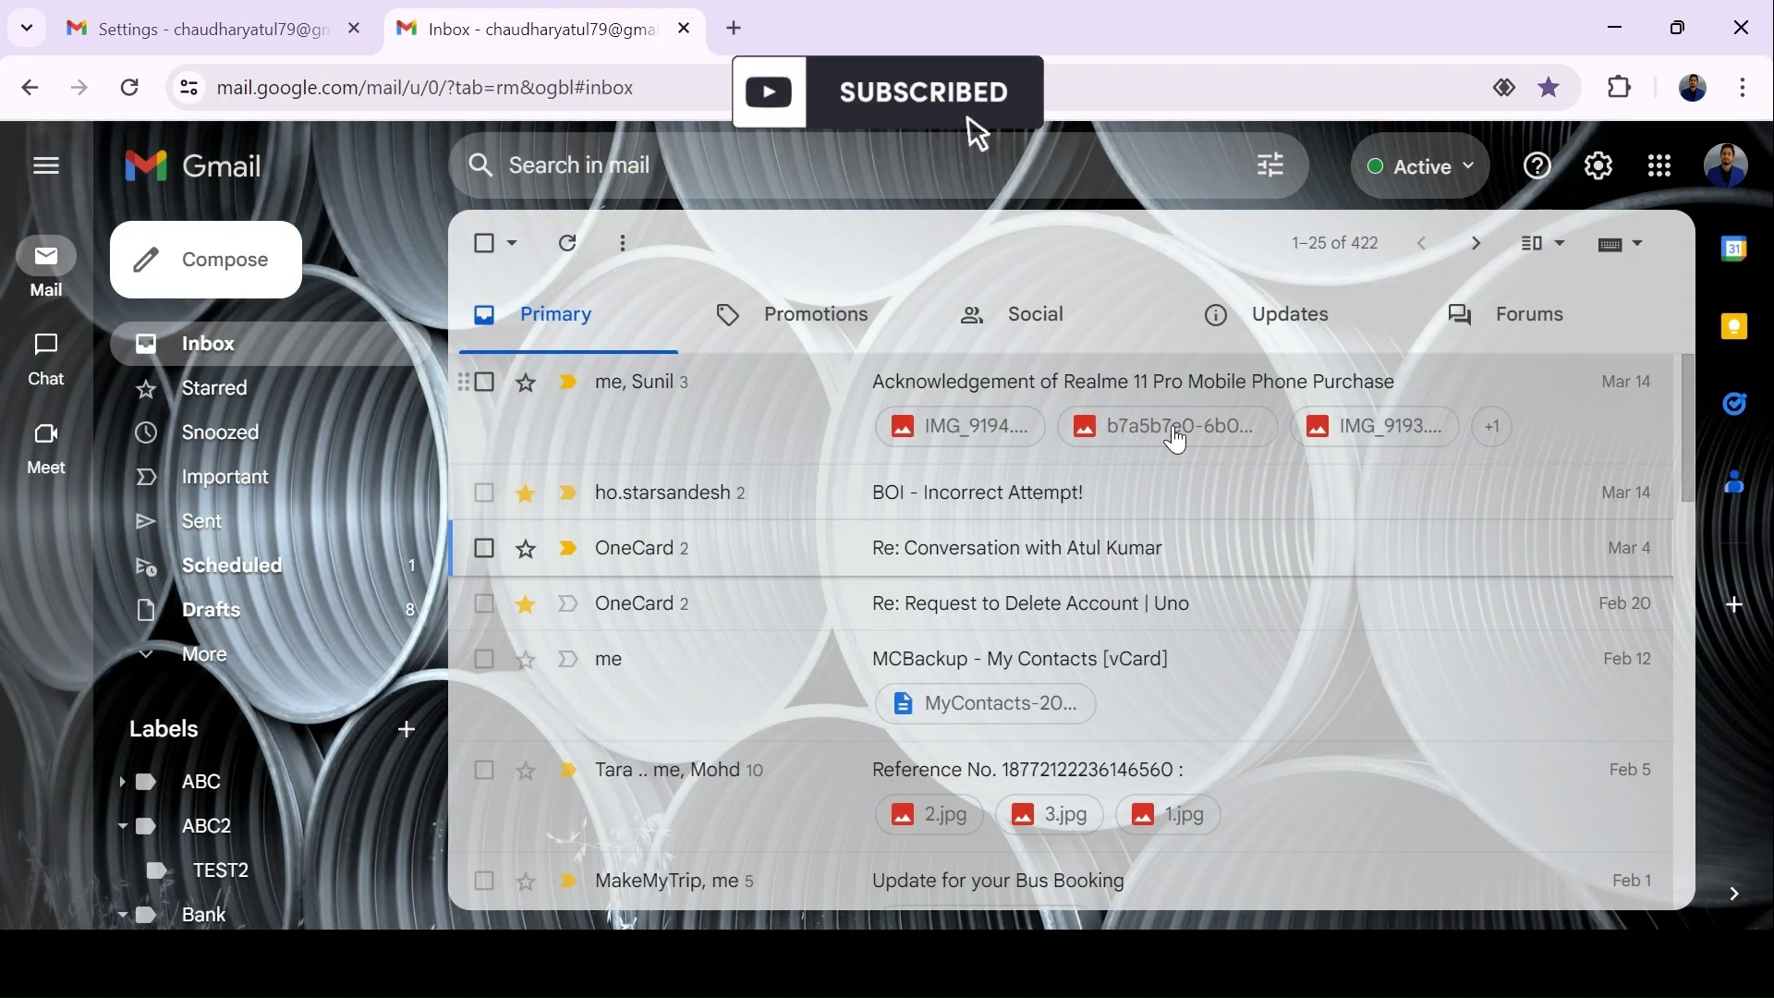
pyautogui.click(162, 13)
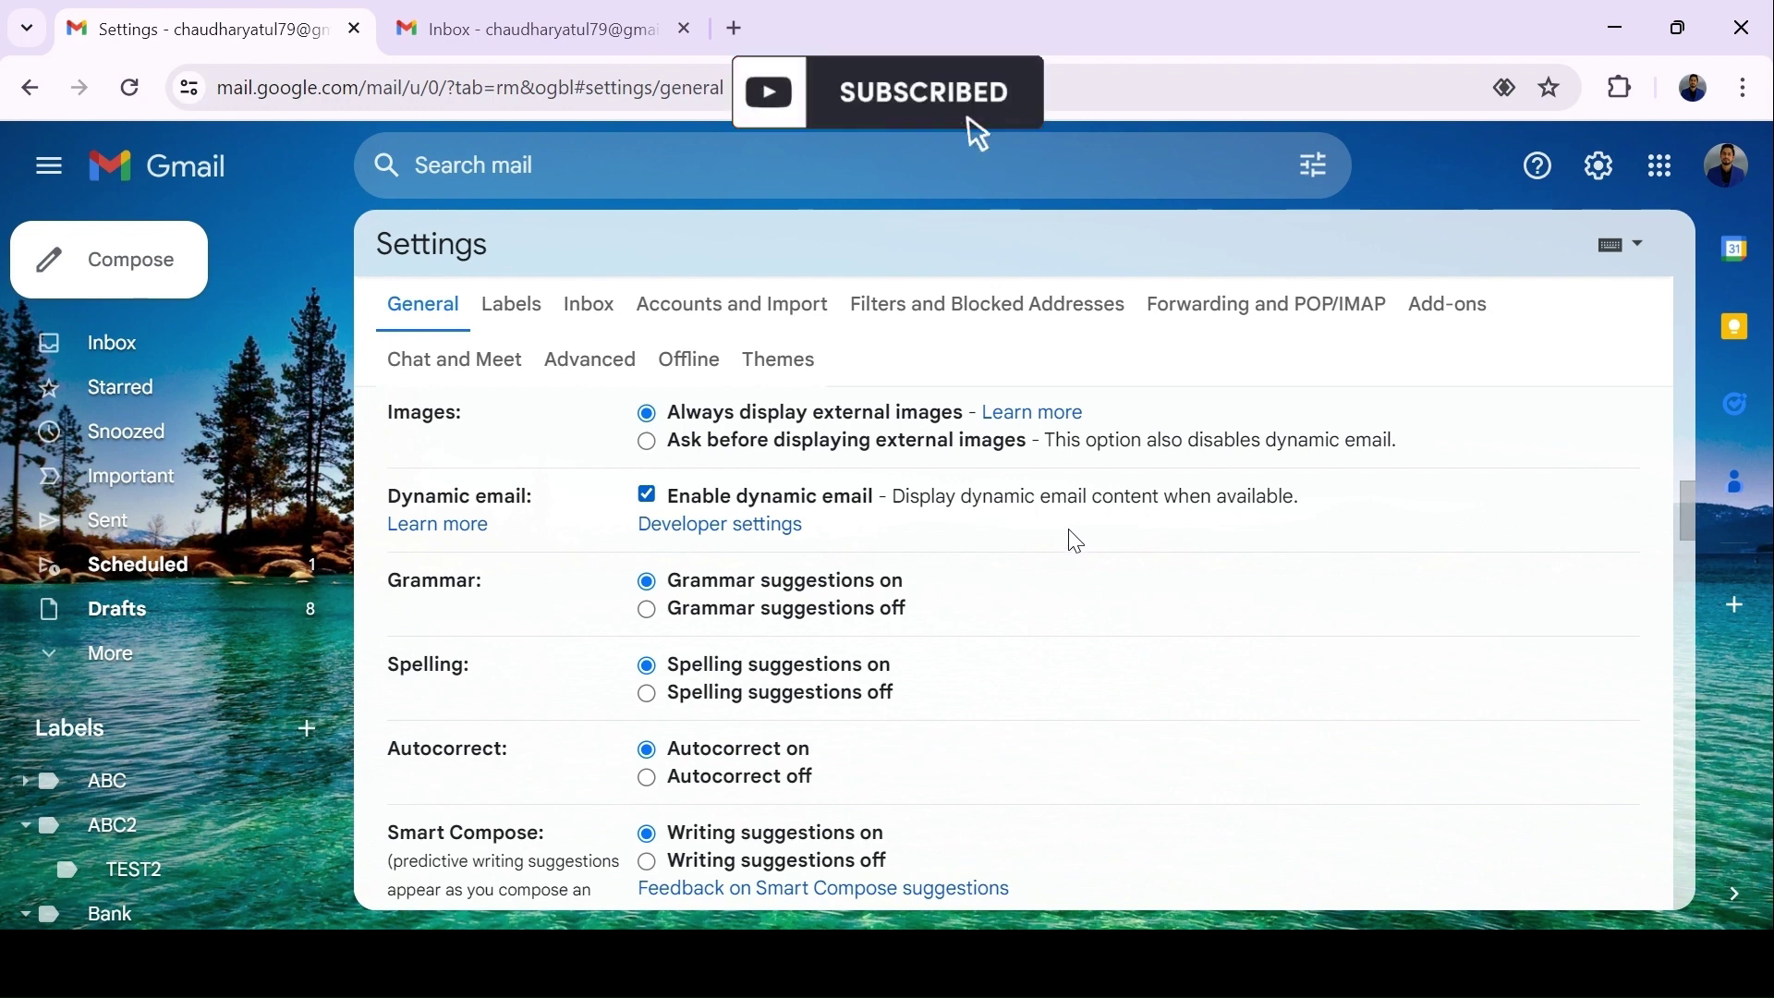
pyautogui.click(658, 444)
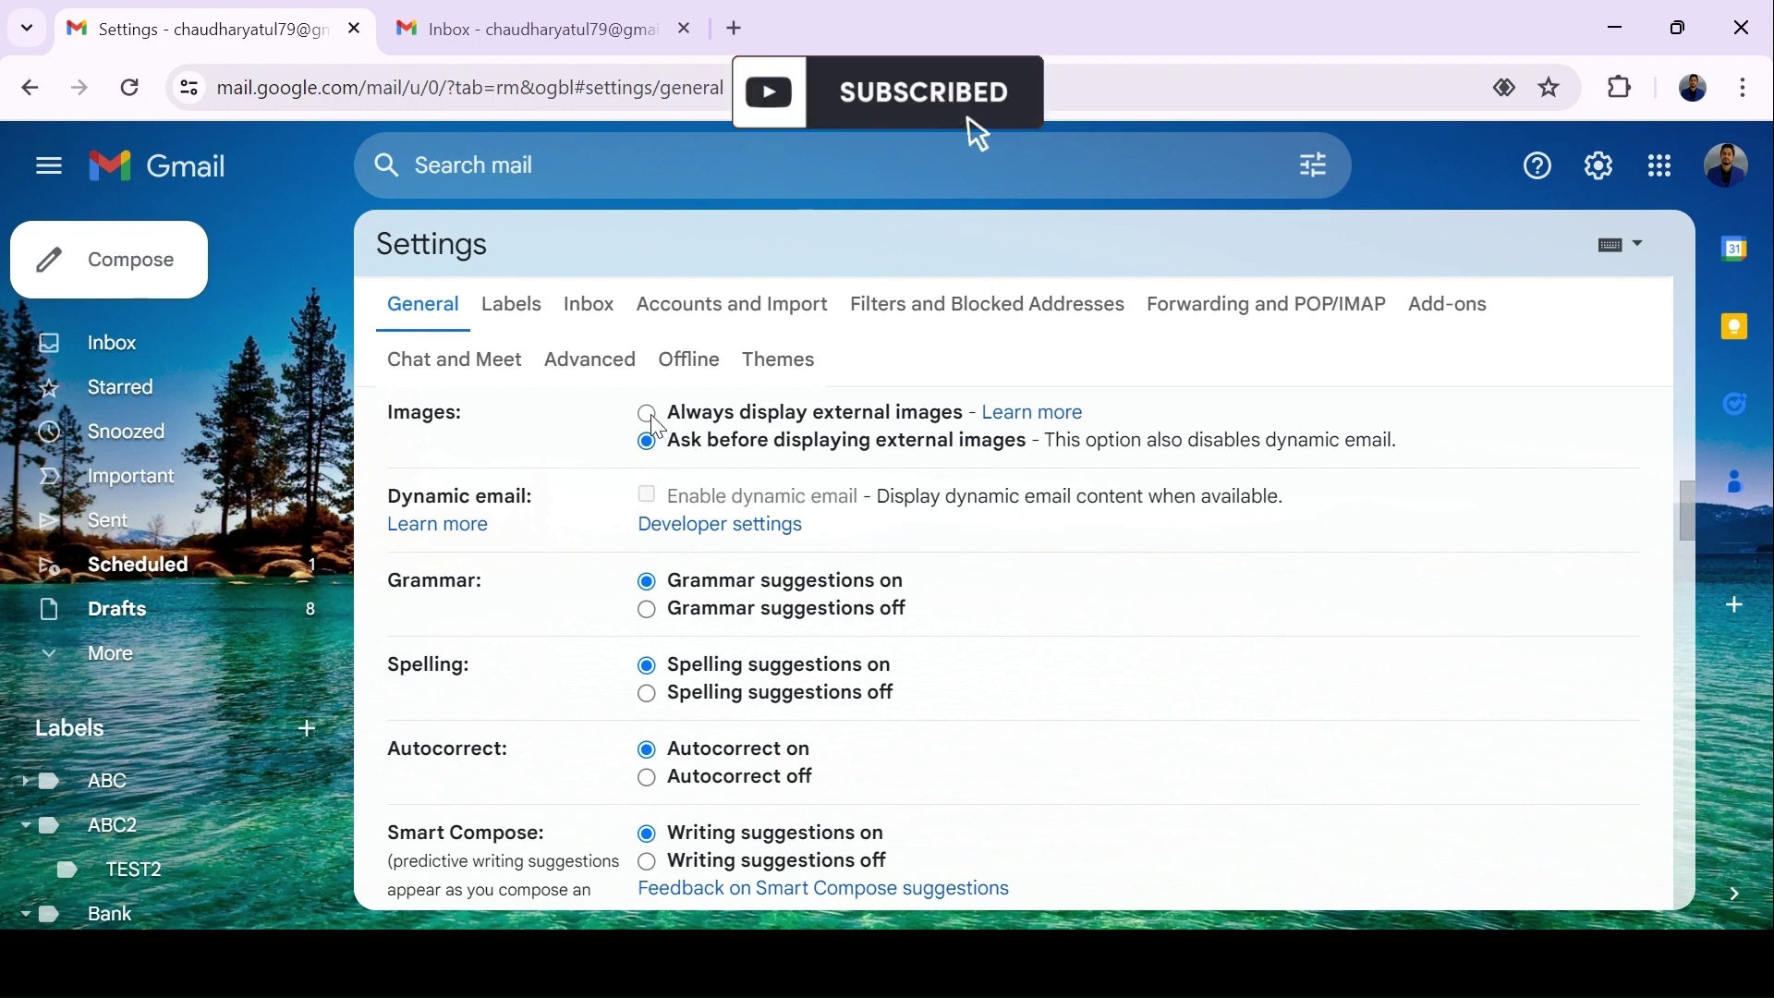
pyautogui.click(650, 415)
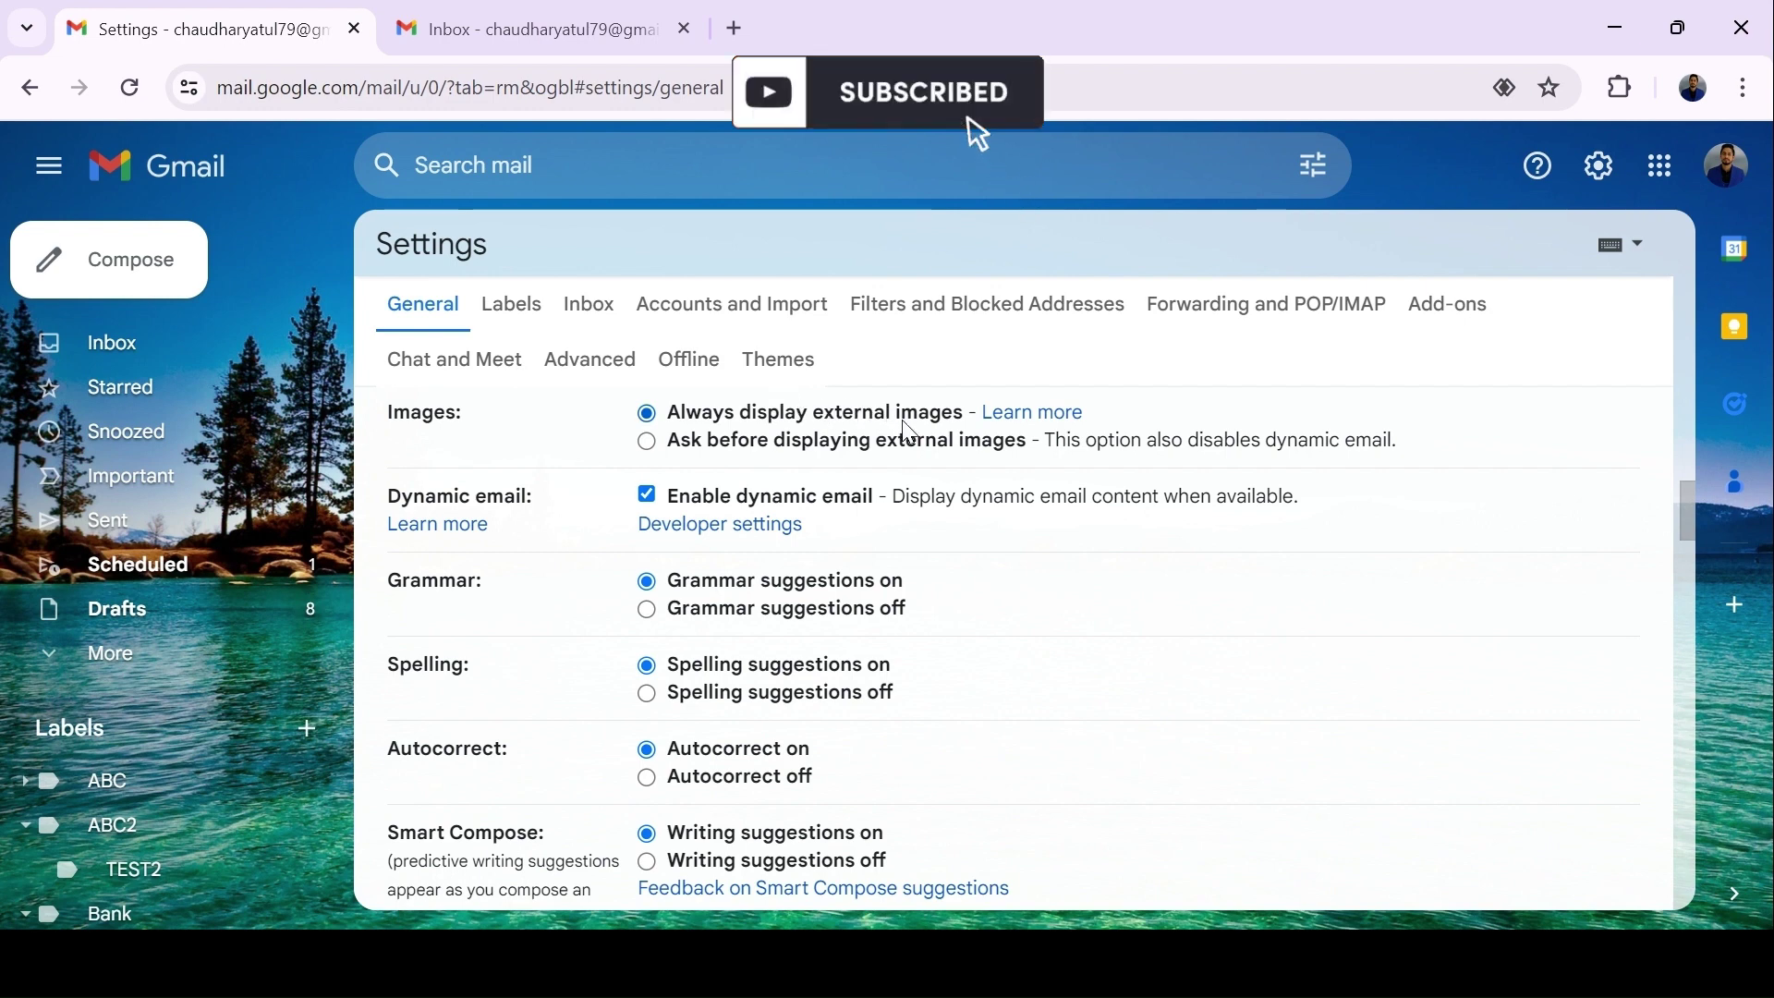
pyautogui.click(651, 443)
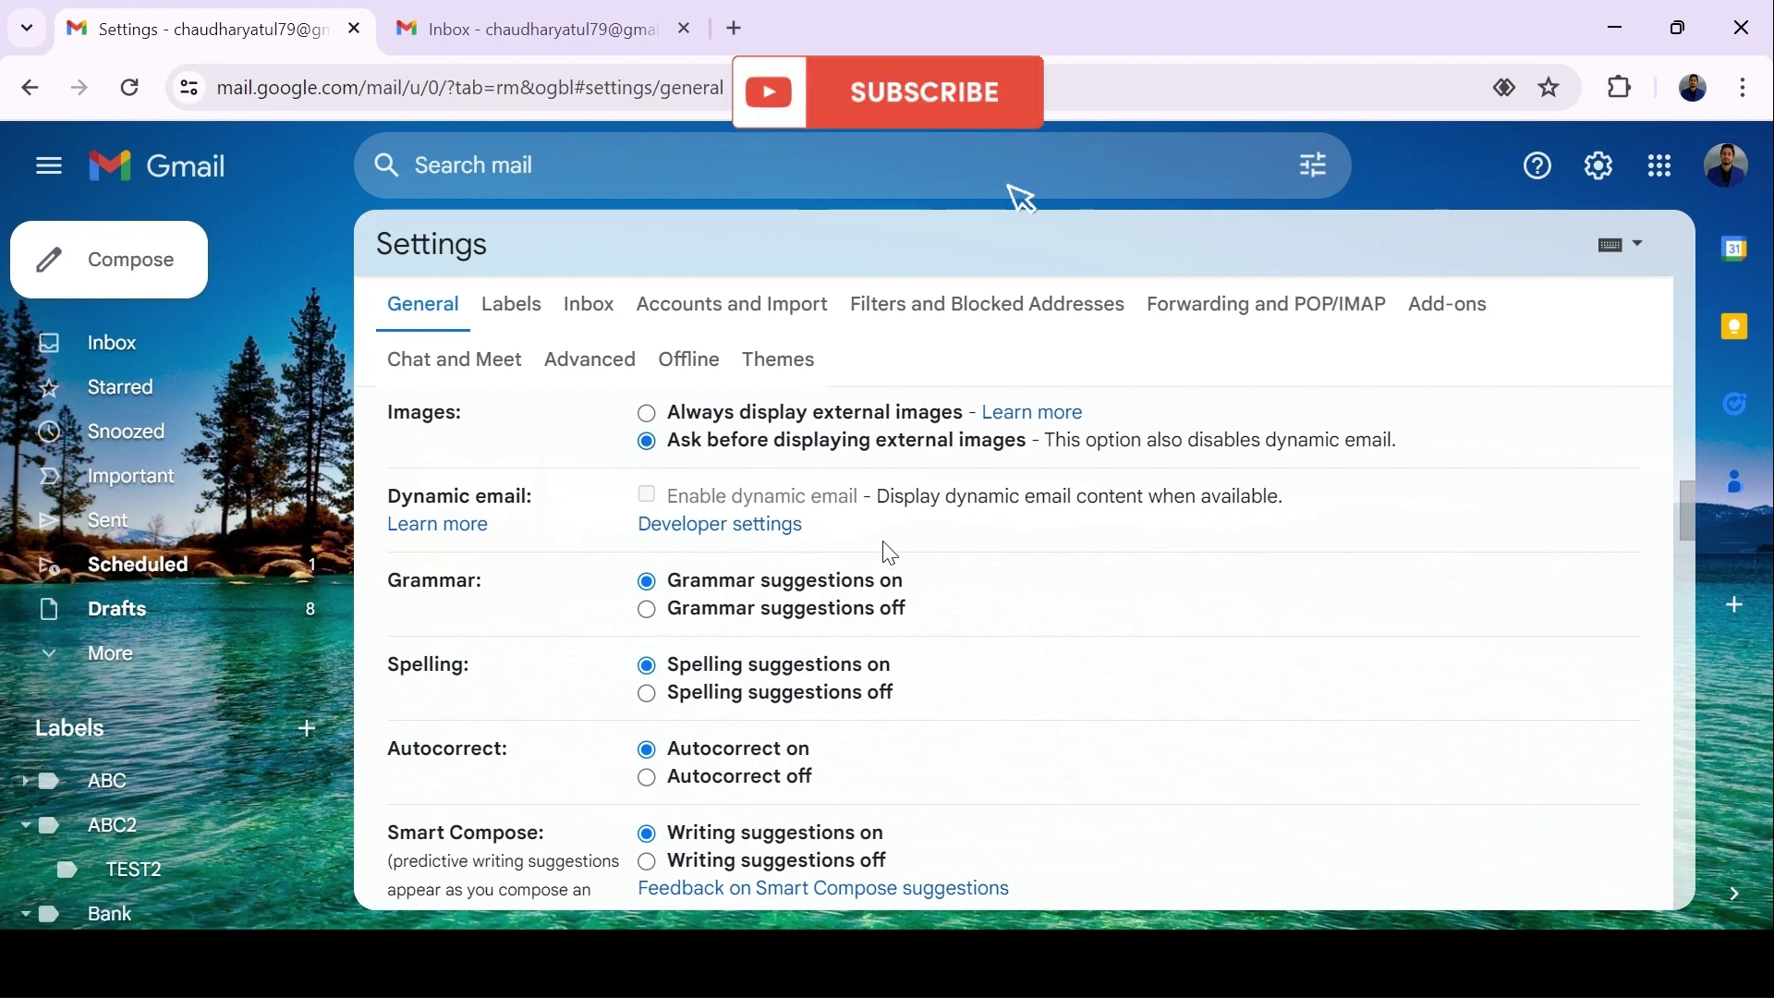
pyautogui.click(649, 415)
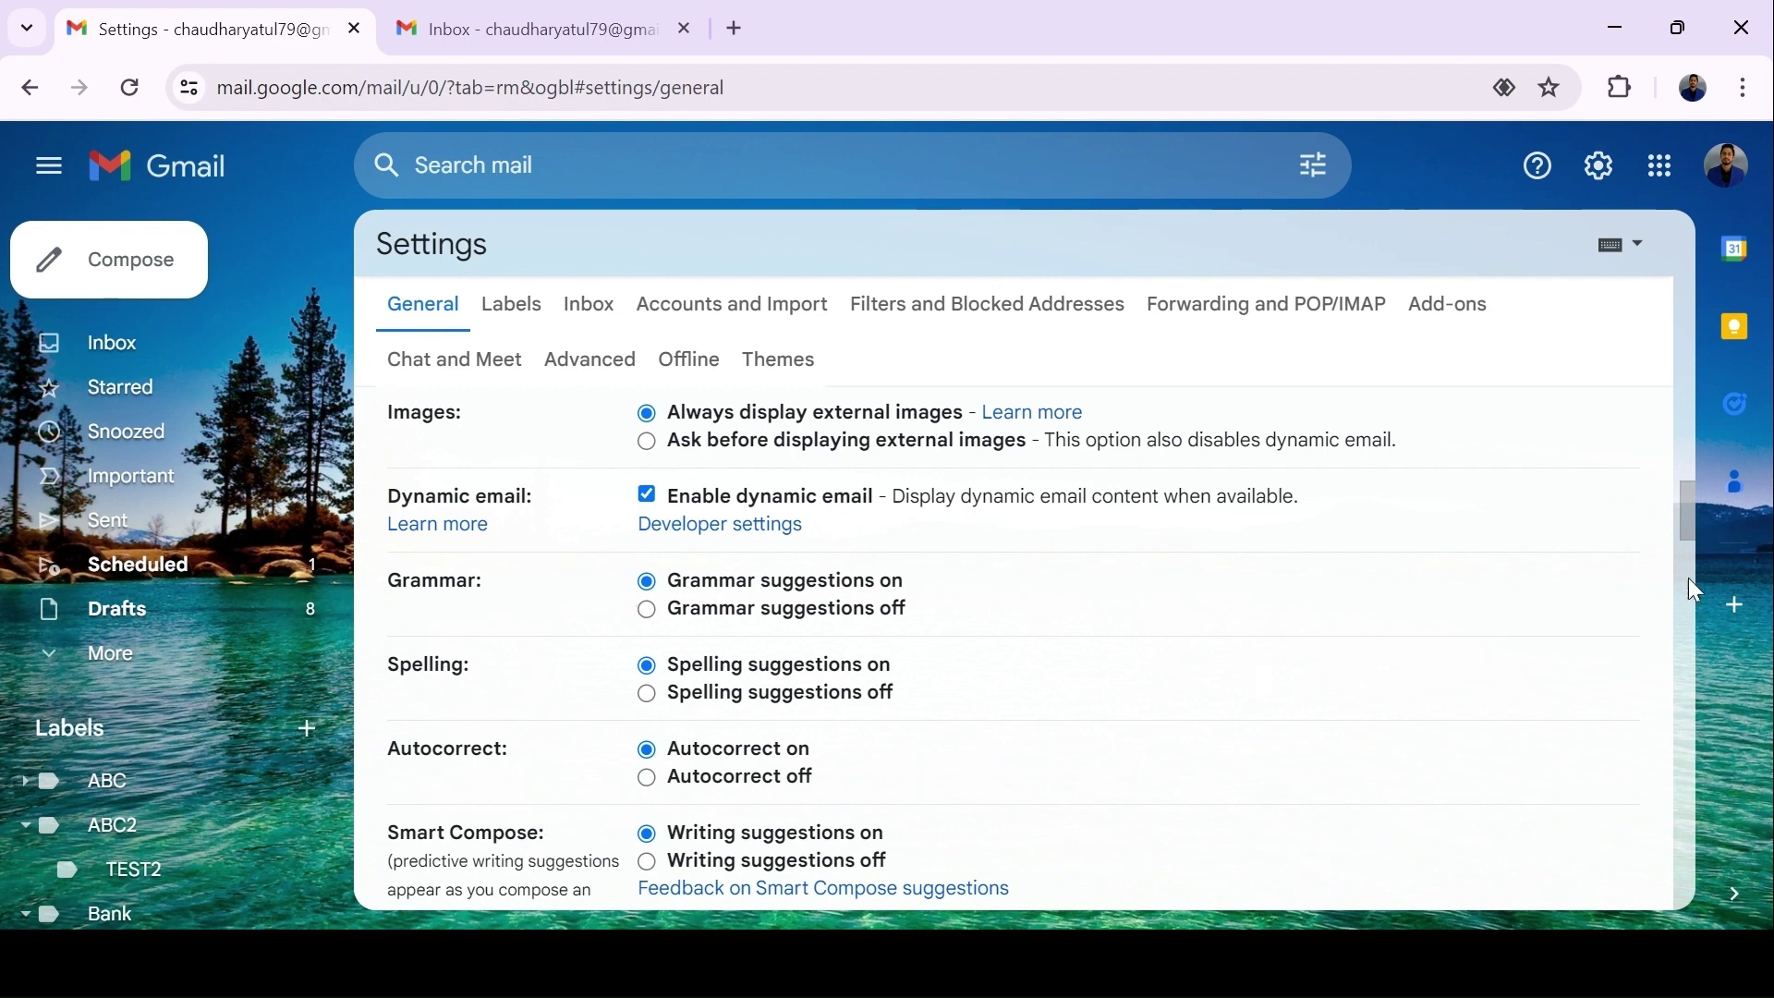
pyautogui.moveTo(1683, 490)
pyautogui.mouseDown()
pyautogui.moveTo(1683, 531)
pyautogui.moveTo(1679, 512)
pyautogui.mouseUp()
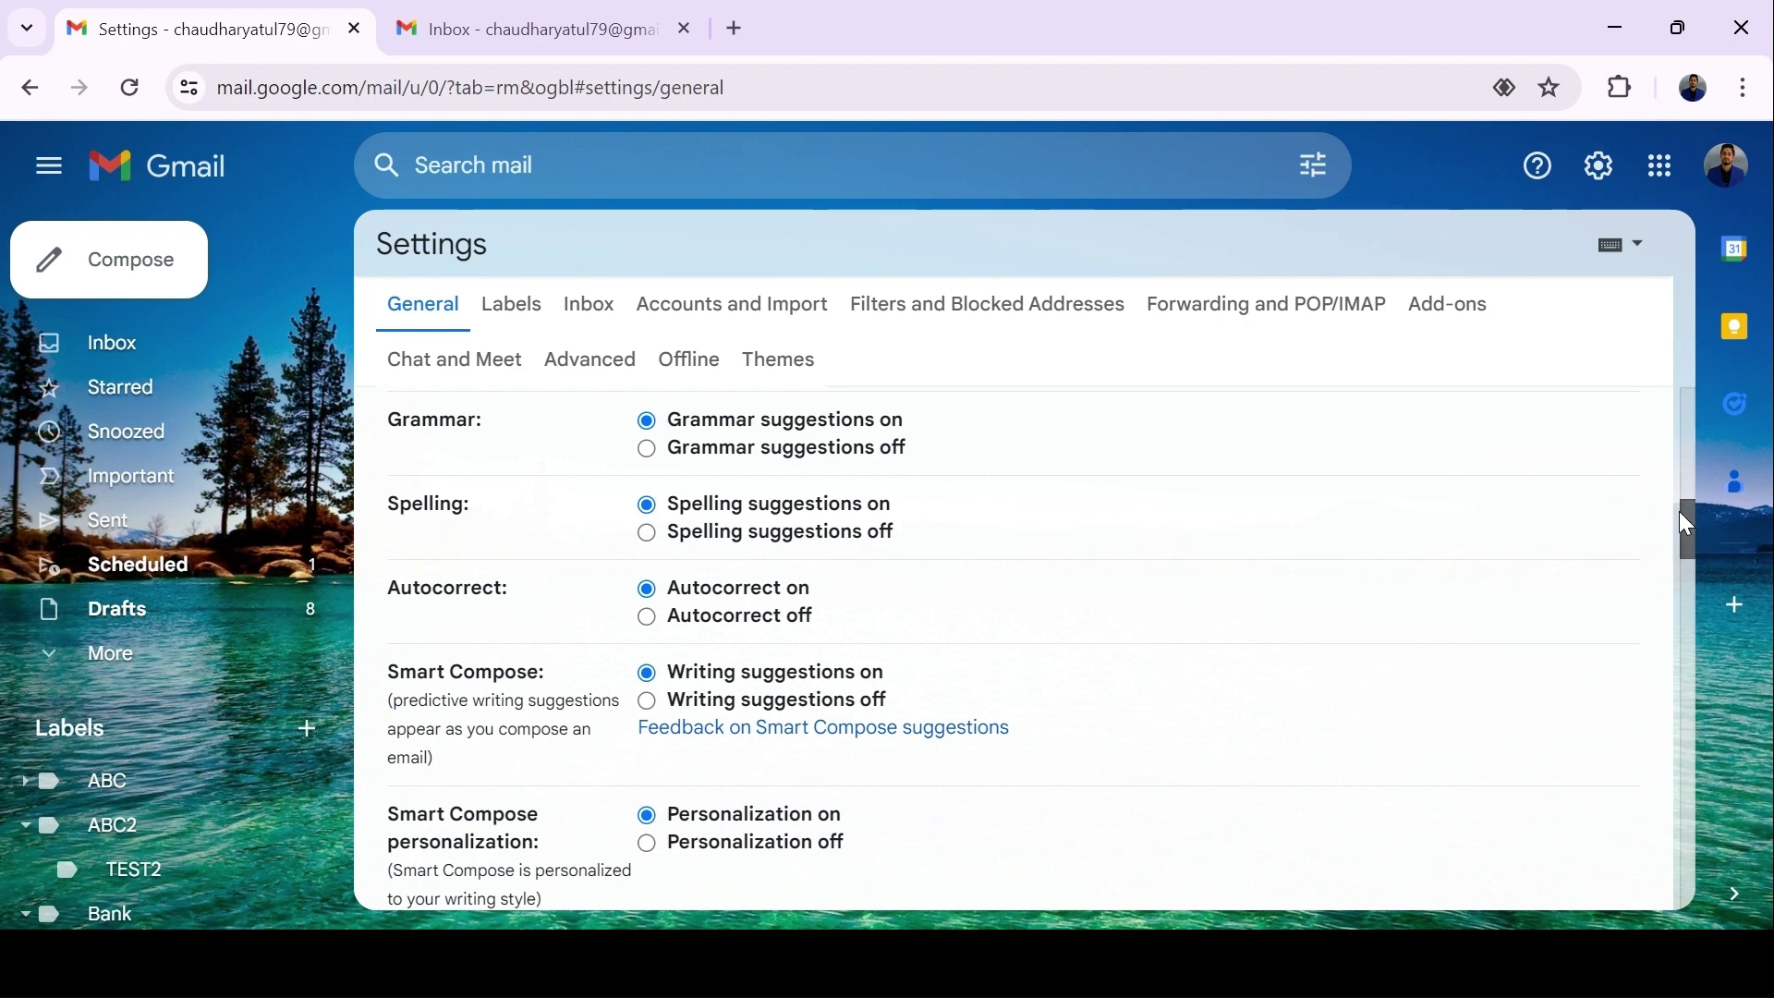
pyautogui.moveTo(1680, 511); pyautogui.dragTo(1681, 534)
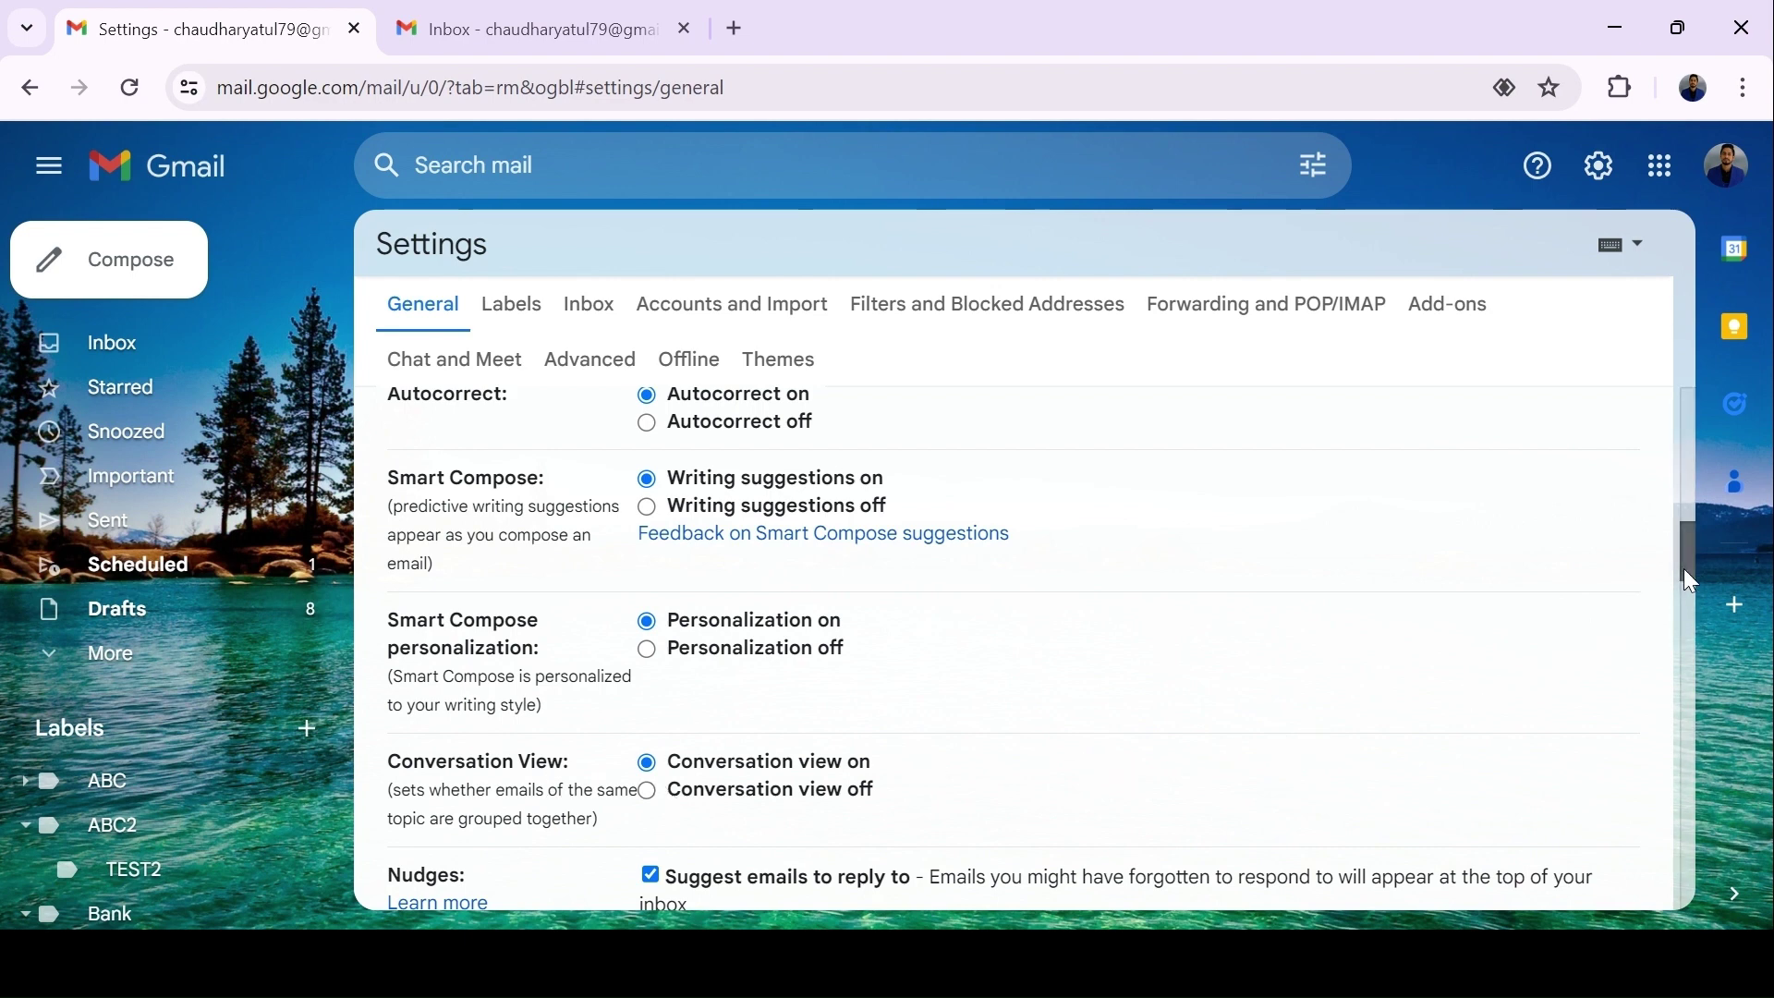
pyautogui.moveTo(1693, 587); pyautogui.dragTo(1694, 617)
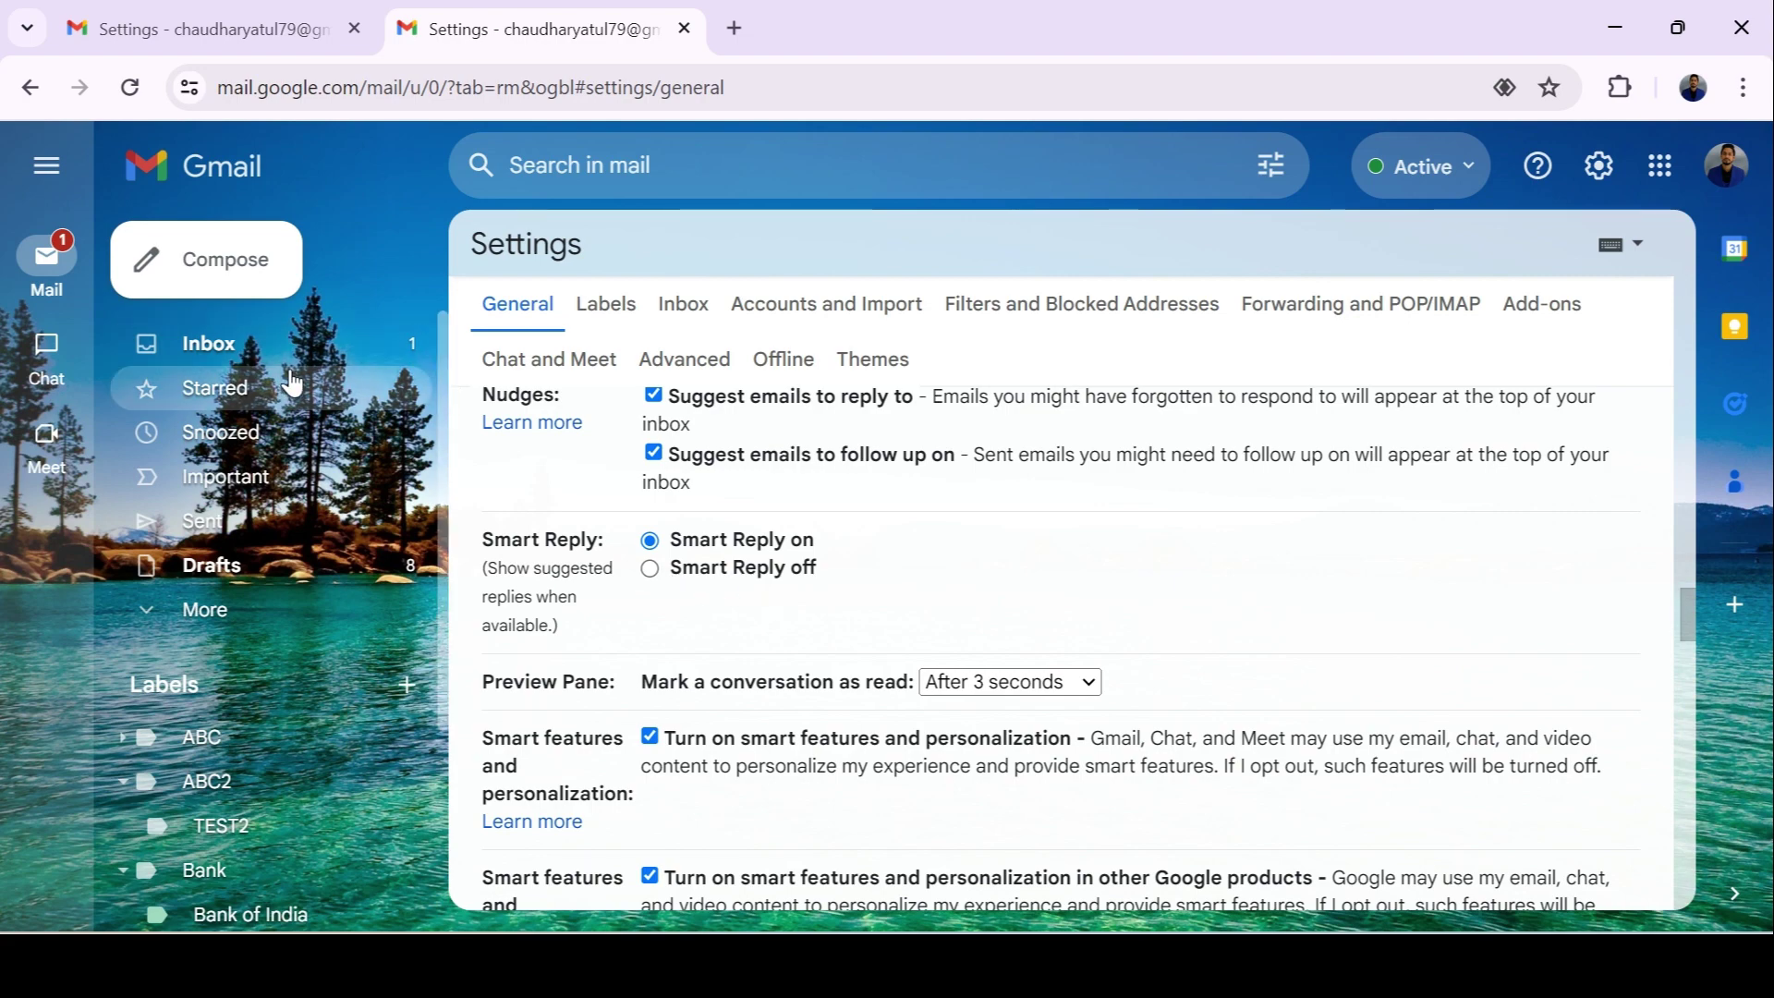
# - Bring the first browser tab's Gmail General settings page to the front
pyautogui.click(263, 23)
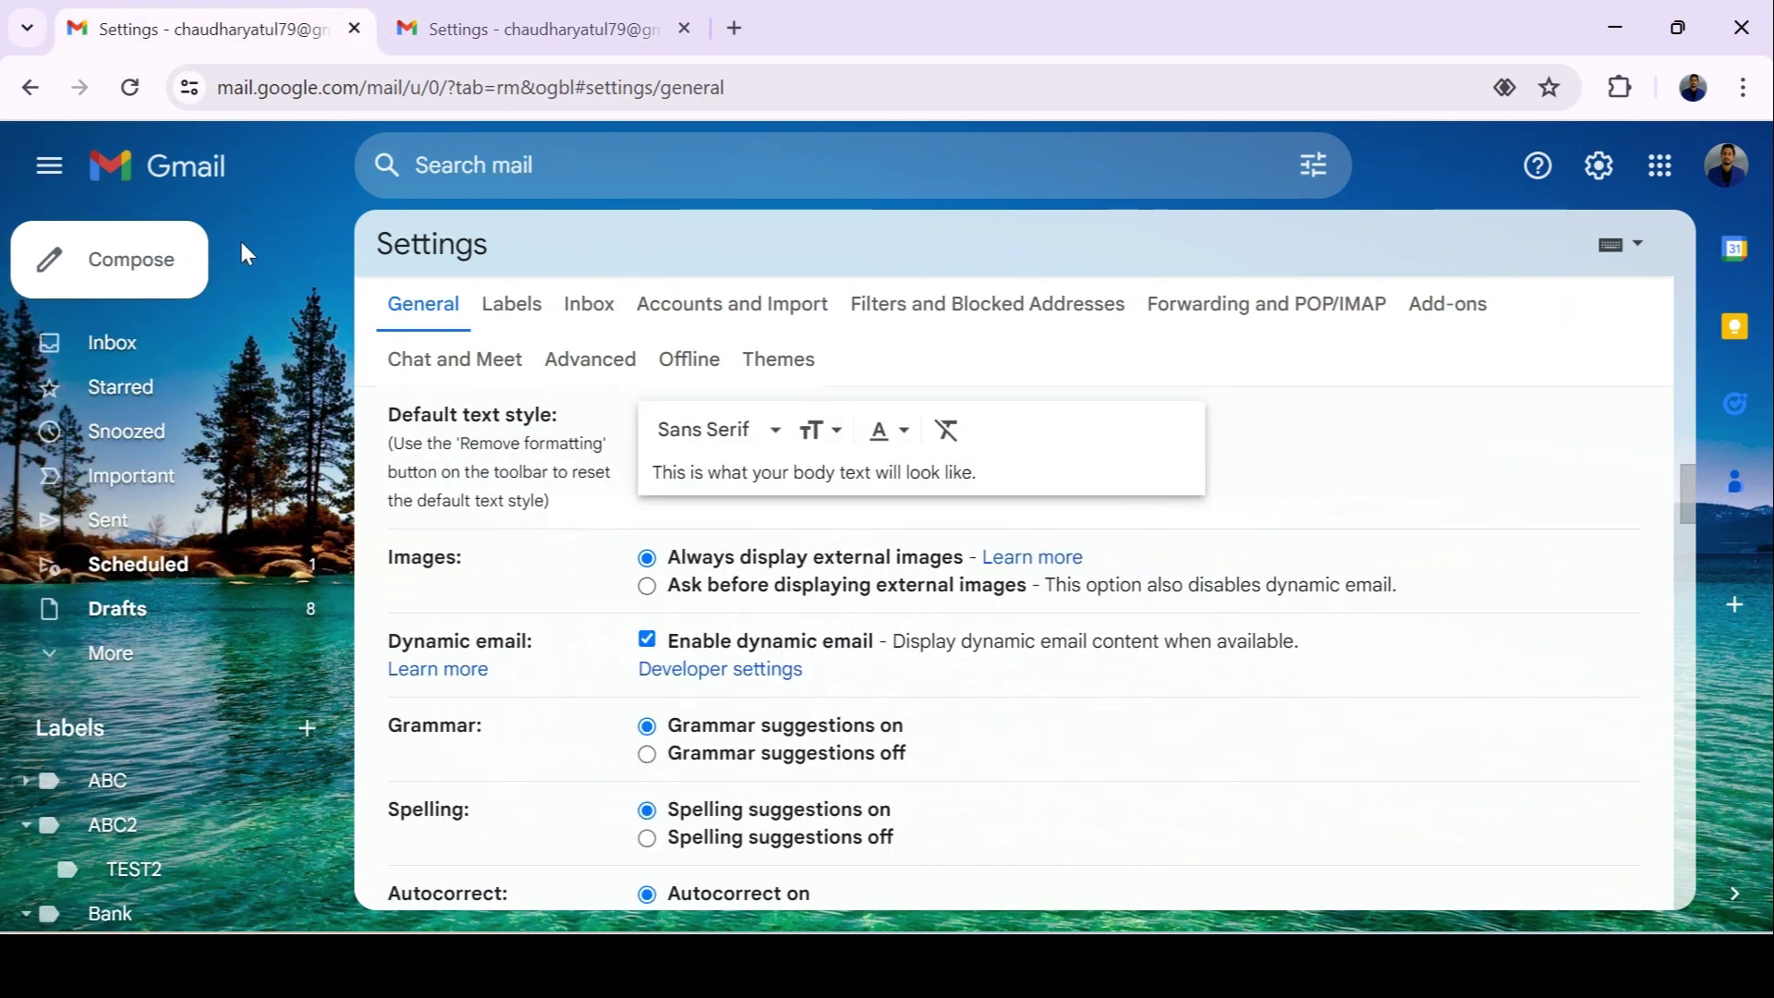
# - Open the 'BOI - Incorrect Attempt!' thread from the inbox, expand its first message, then return to Settings
pyautogui.click(115, 344)
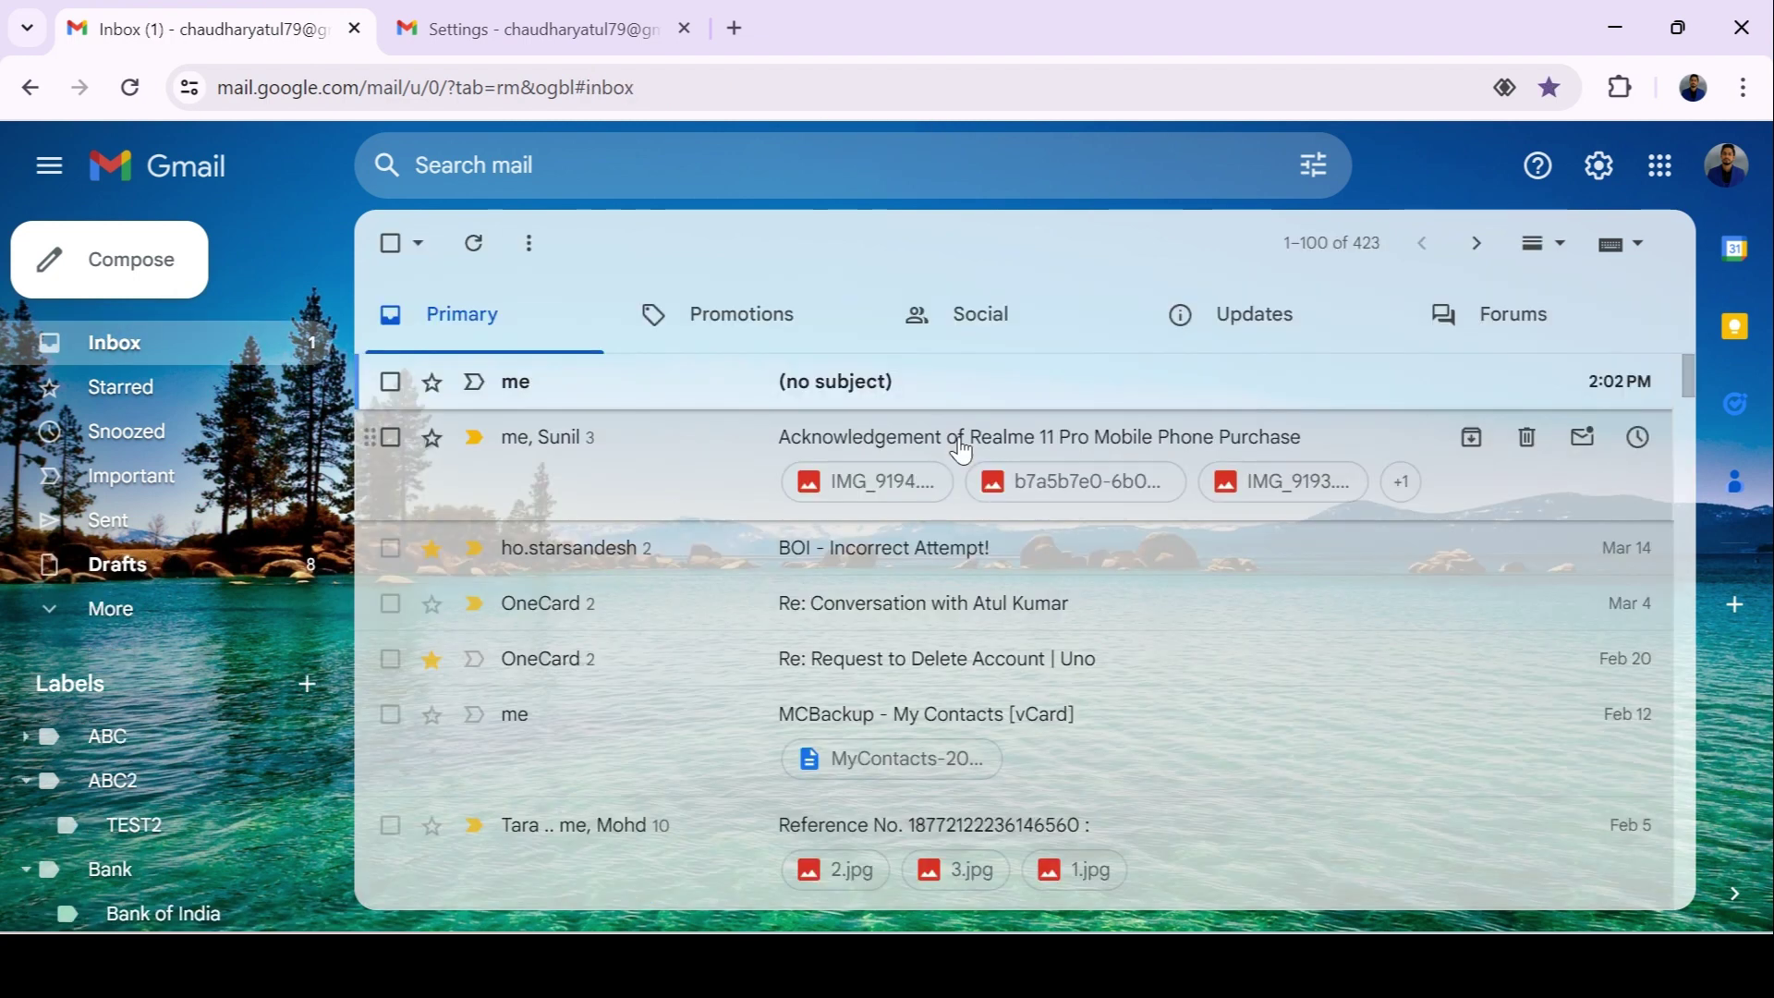
pyautogui.click(929, 558)
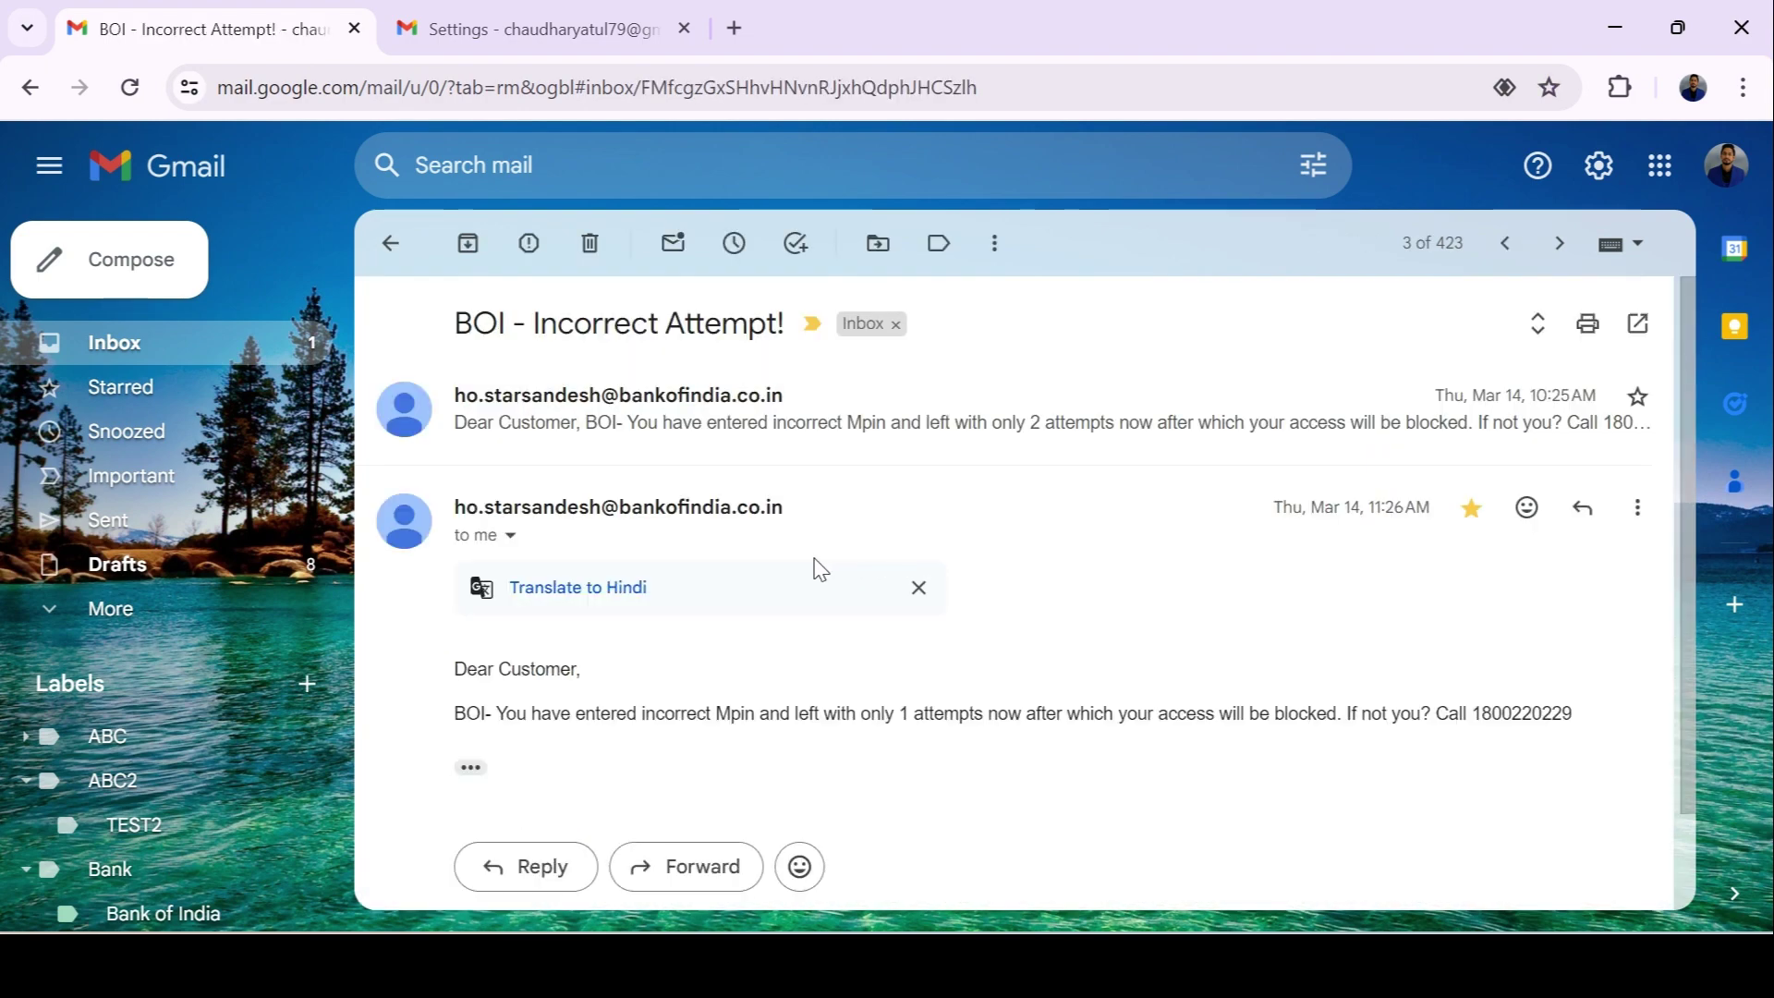
pyautogui.click(793, 451)
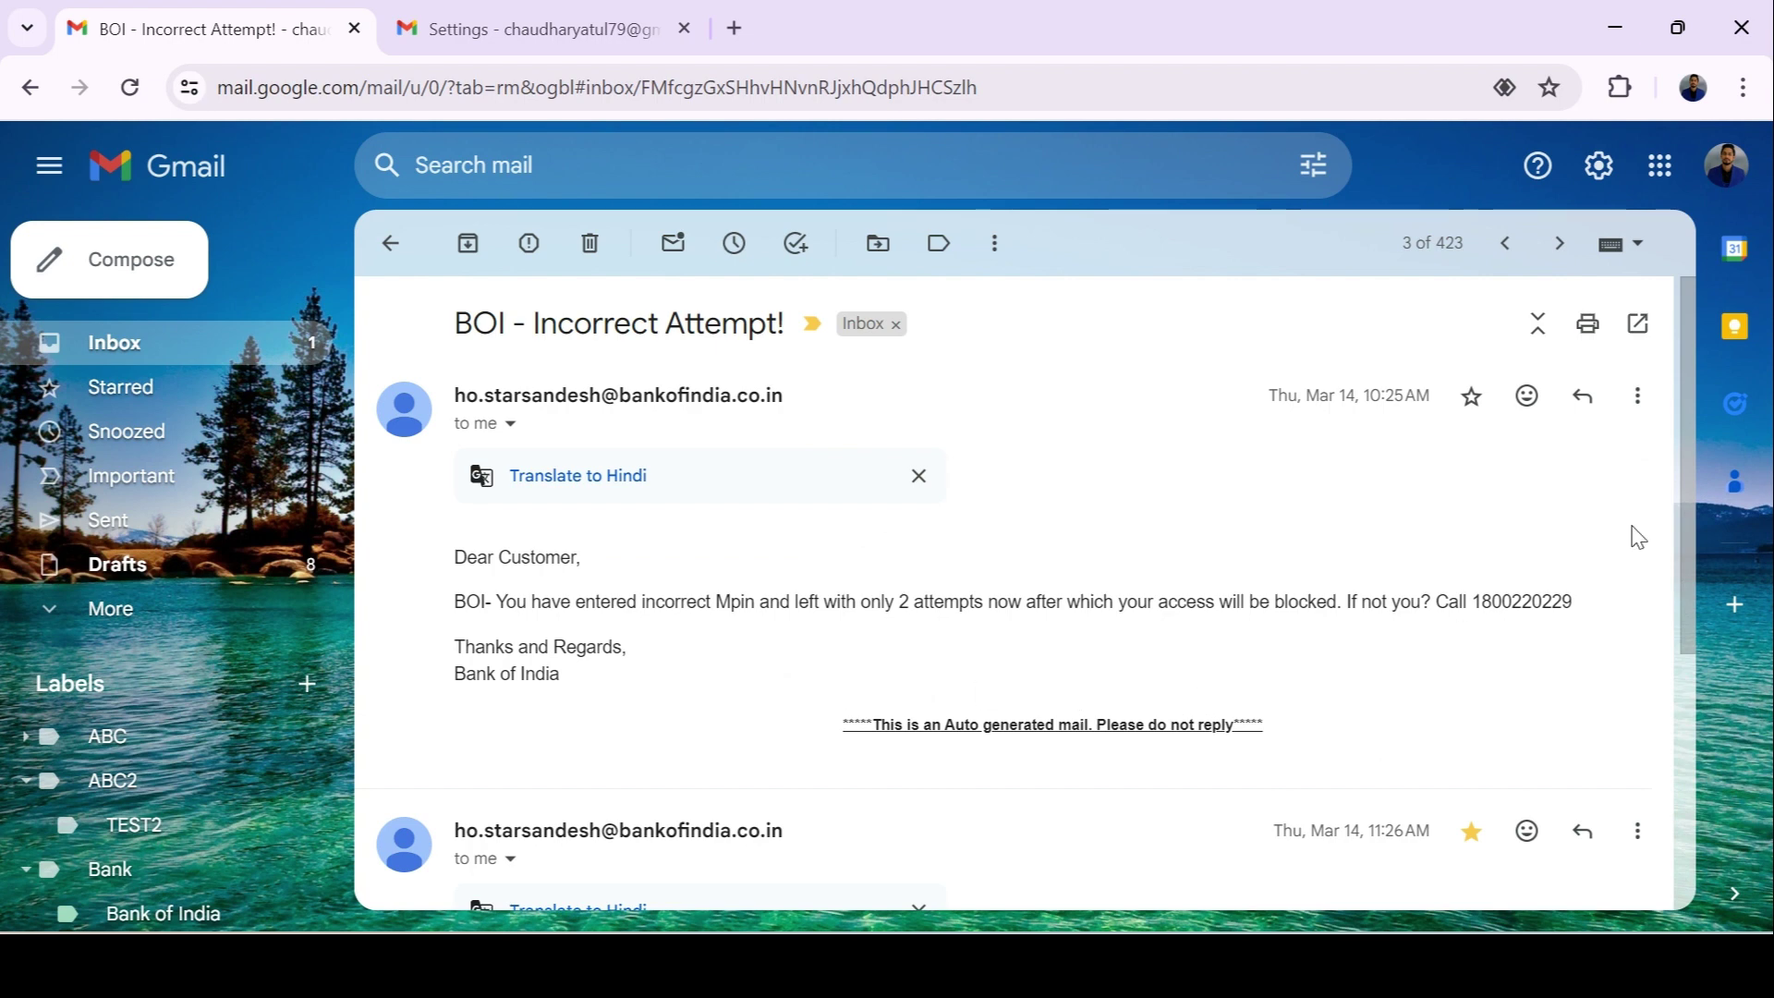
pyautogui.moveTo(1681, 559); pyautogui.dragTo(1721, 724)
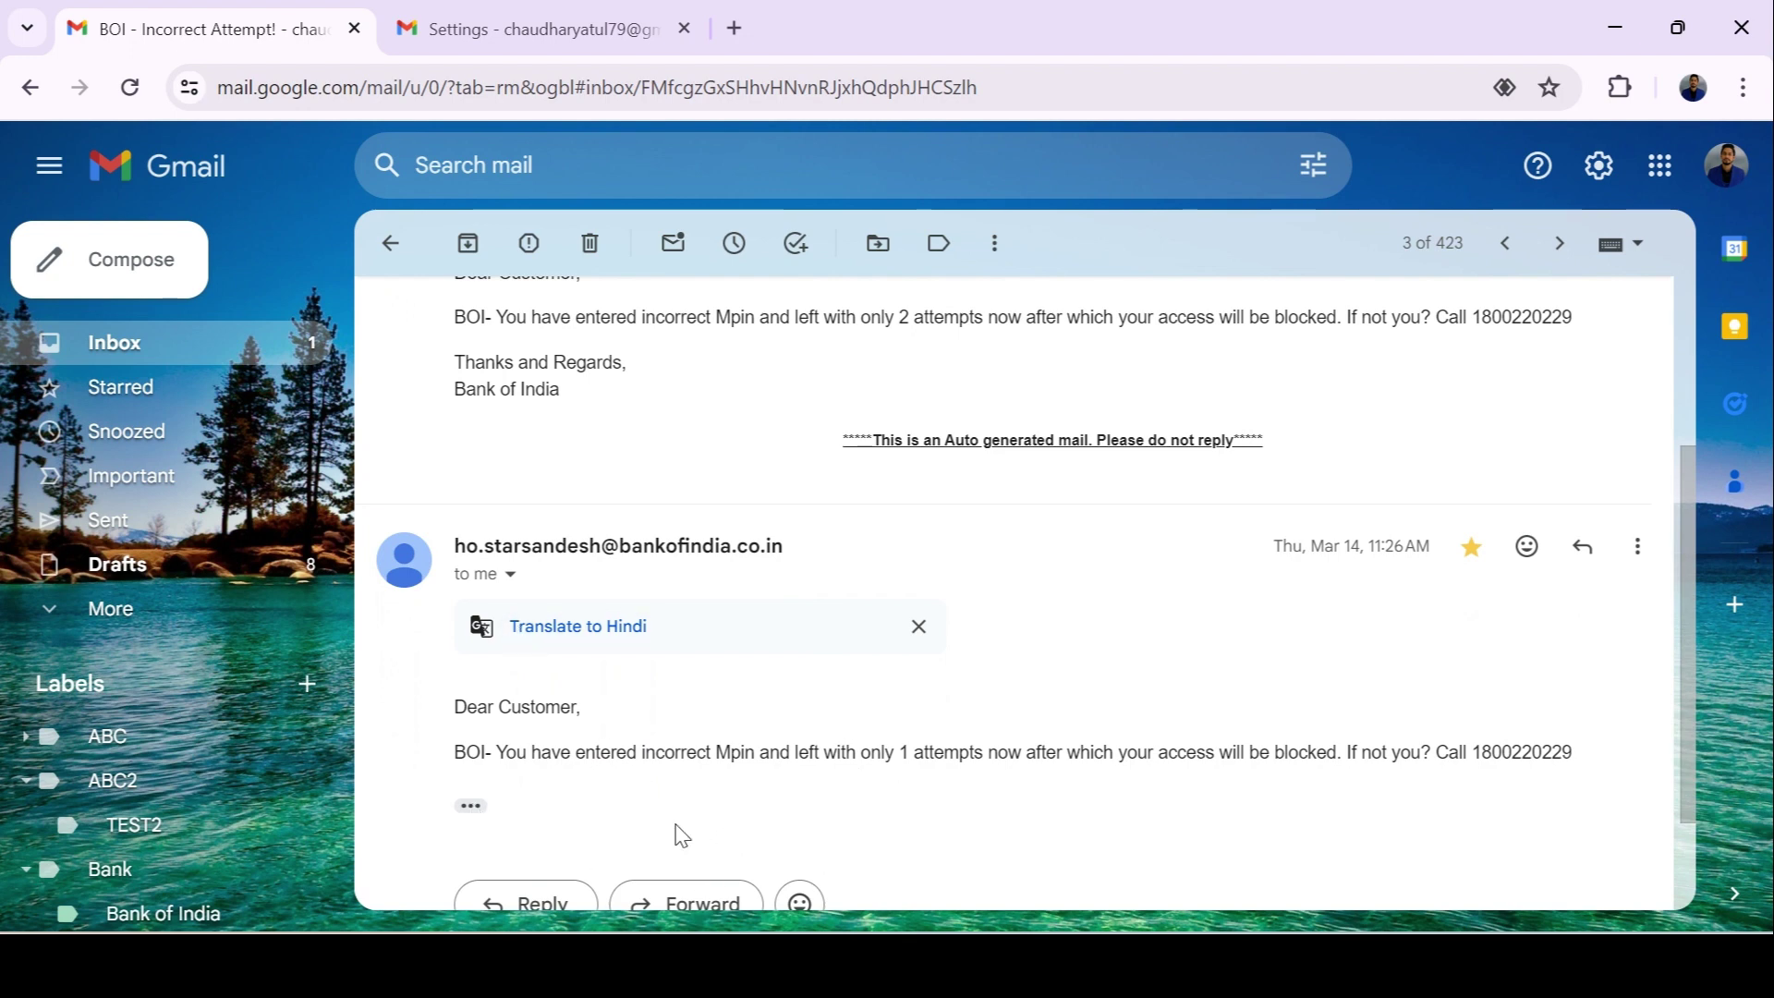
pyautogui.hotkey('ctrl', 'Tab')
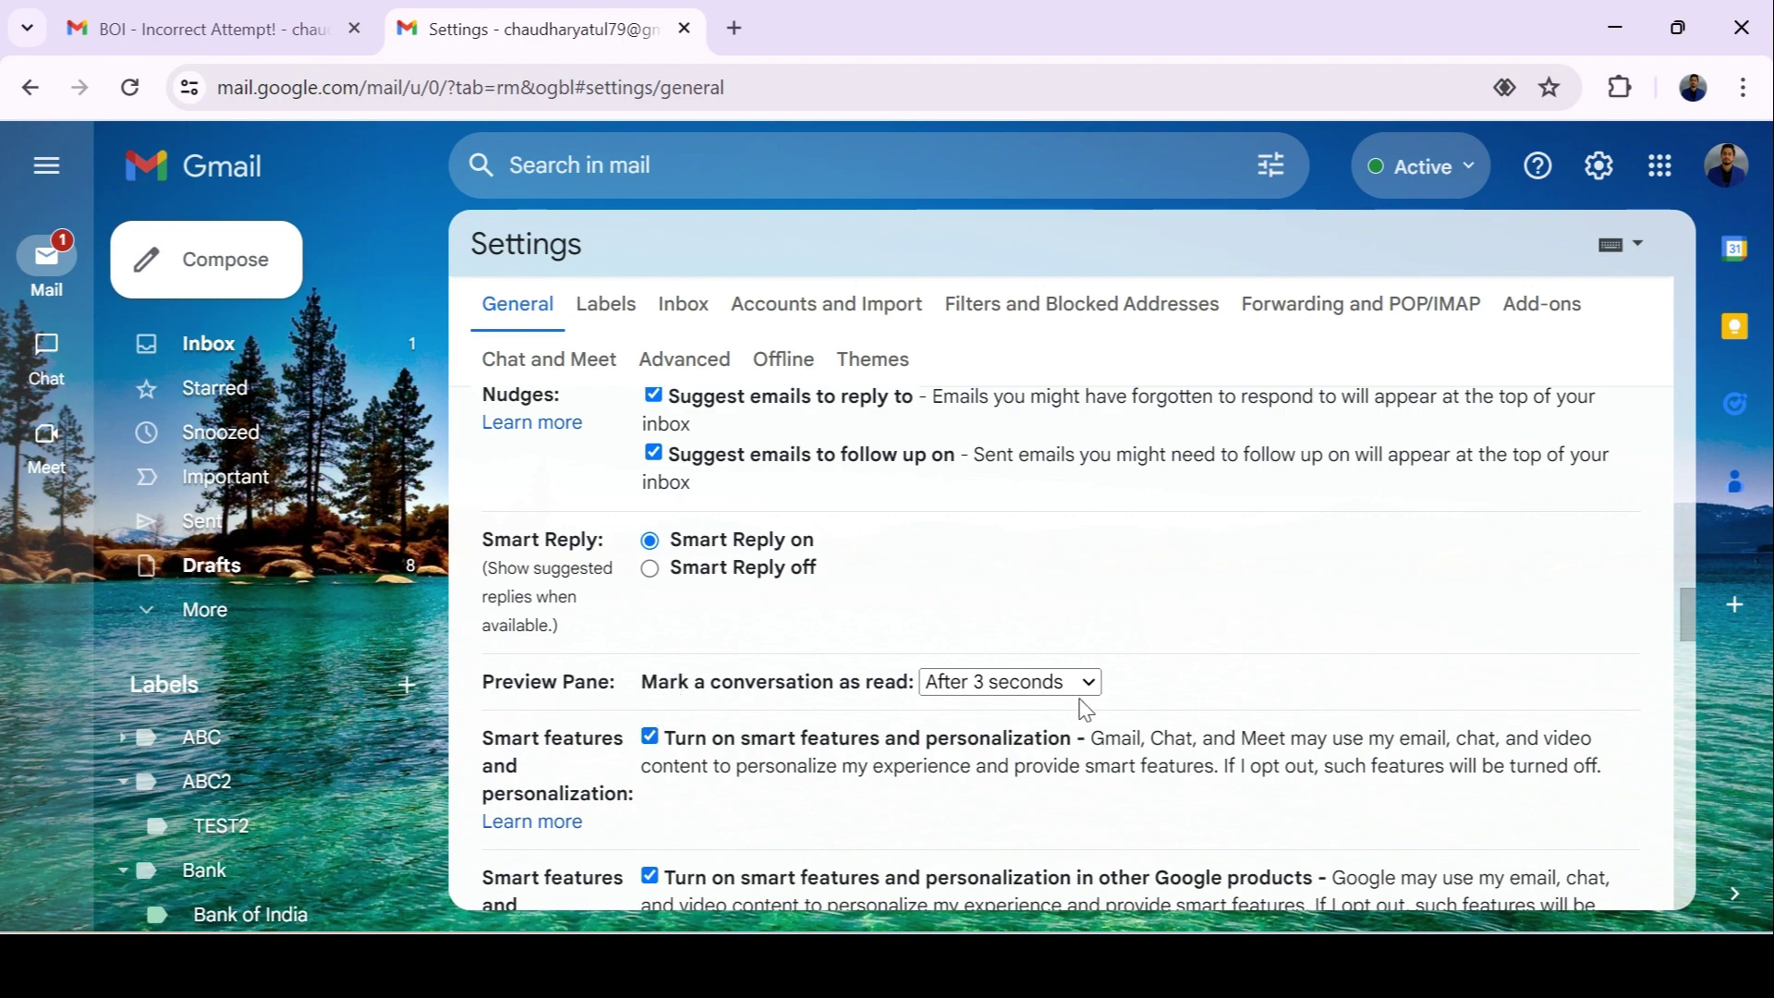
# - Send the BOI email tab back to the inbox, then scroll the Settings tab to Smart features
pyautogui.click(198, 26)
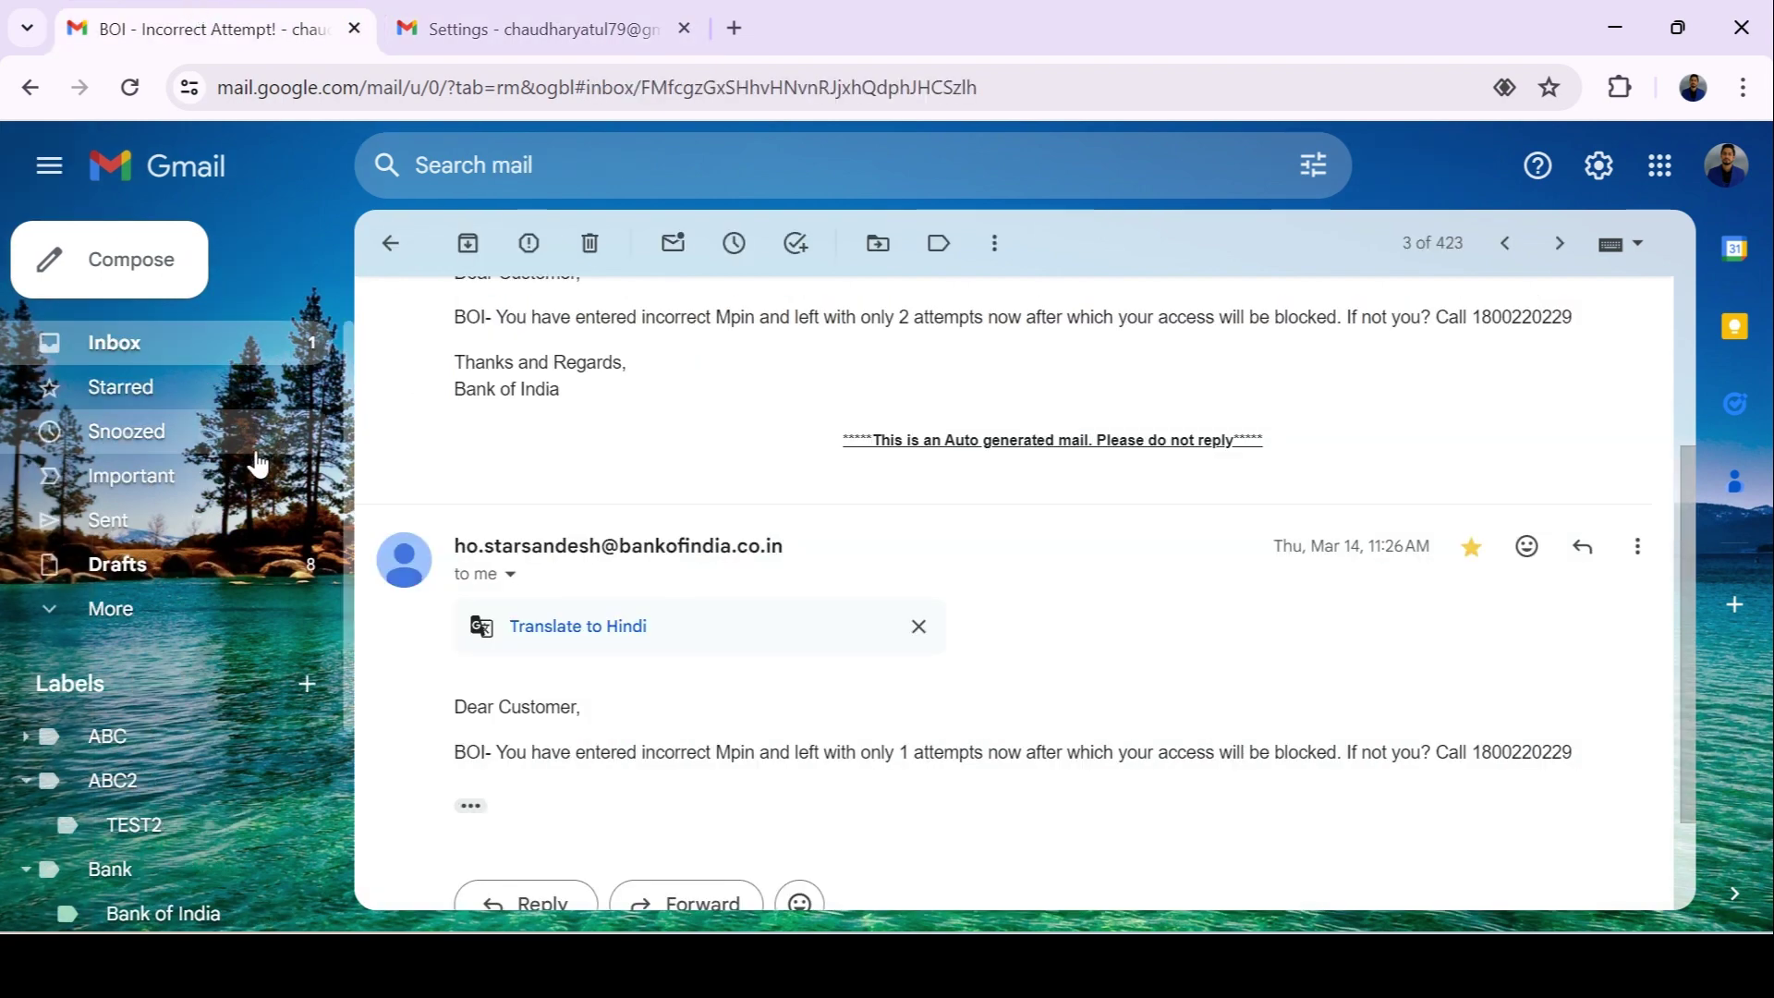
pyautogui.click(159, 345)
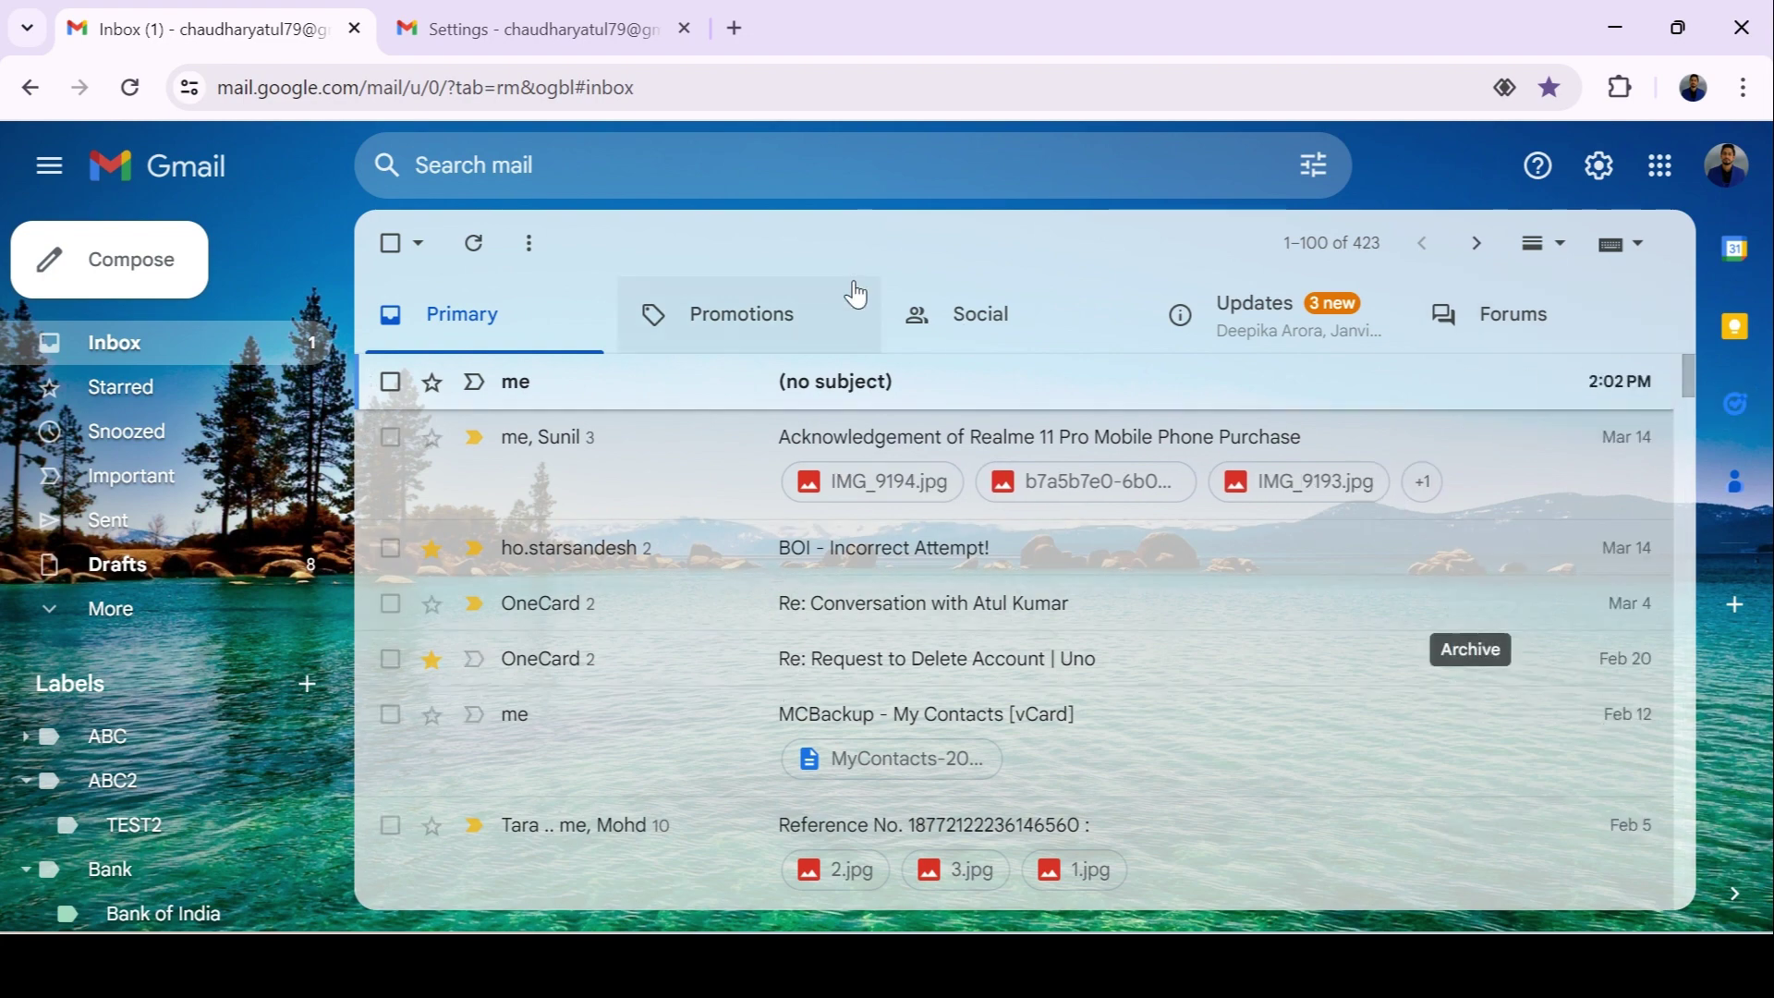
pyautogui.click(518, 29)
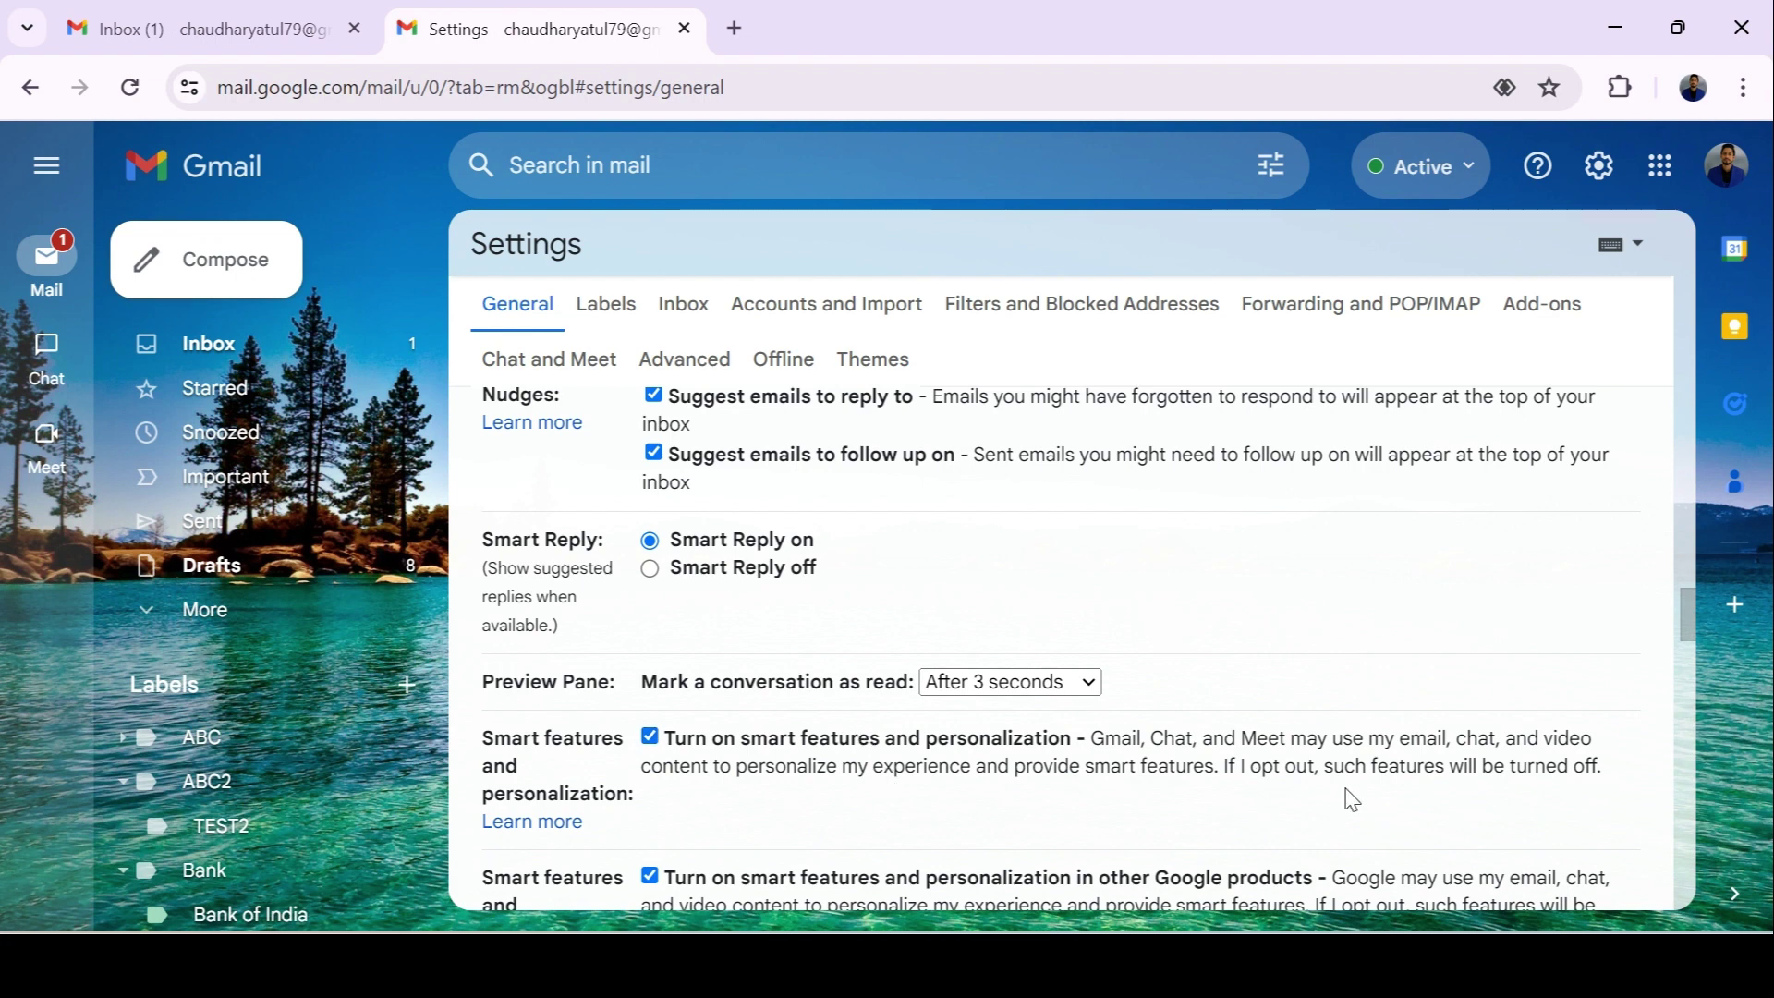
pyautogui.moveTo(1689, 617); pyautogui.dragTo(1691, 644)
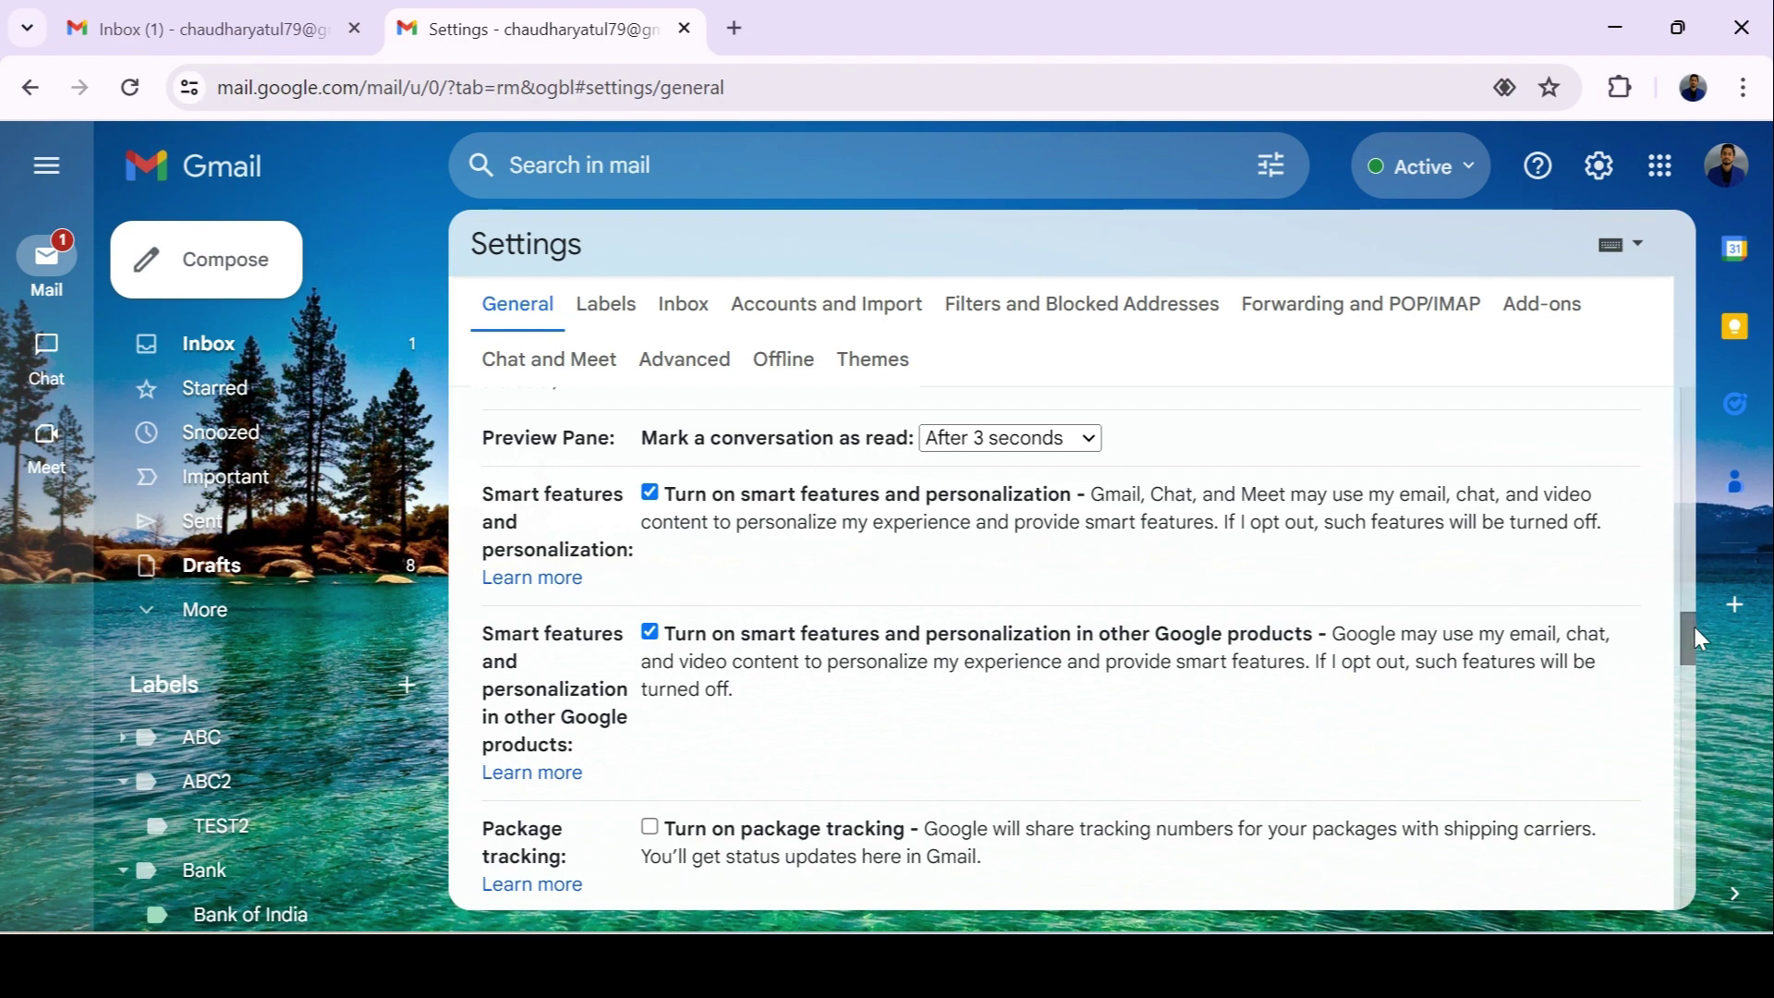
# - Star the OneCard email from Mar 4 in the inbox list
pyautogui.moveTo(1697, 637); pyautogui.dragTo(1697, 682)
pyautogui.moveTo(1696, 653); pyautogui.dragTo(1695, 645)
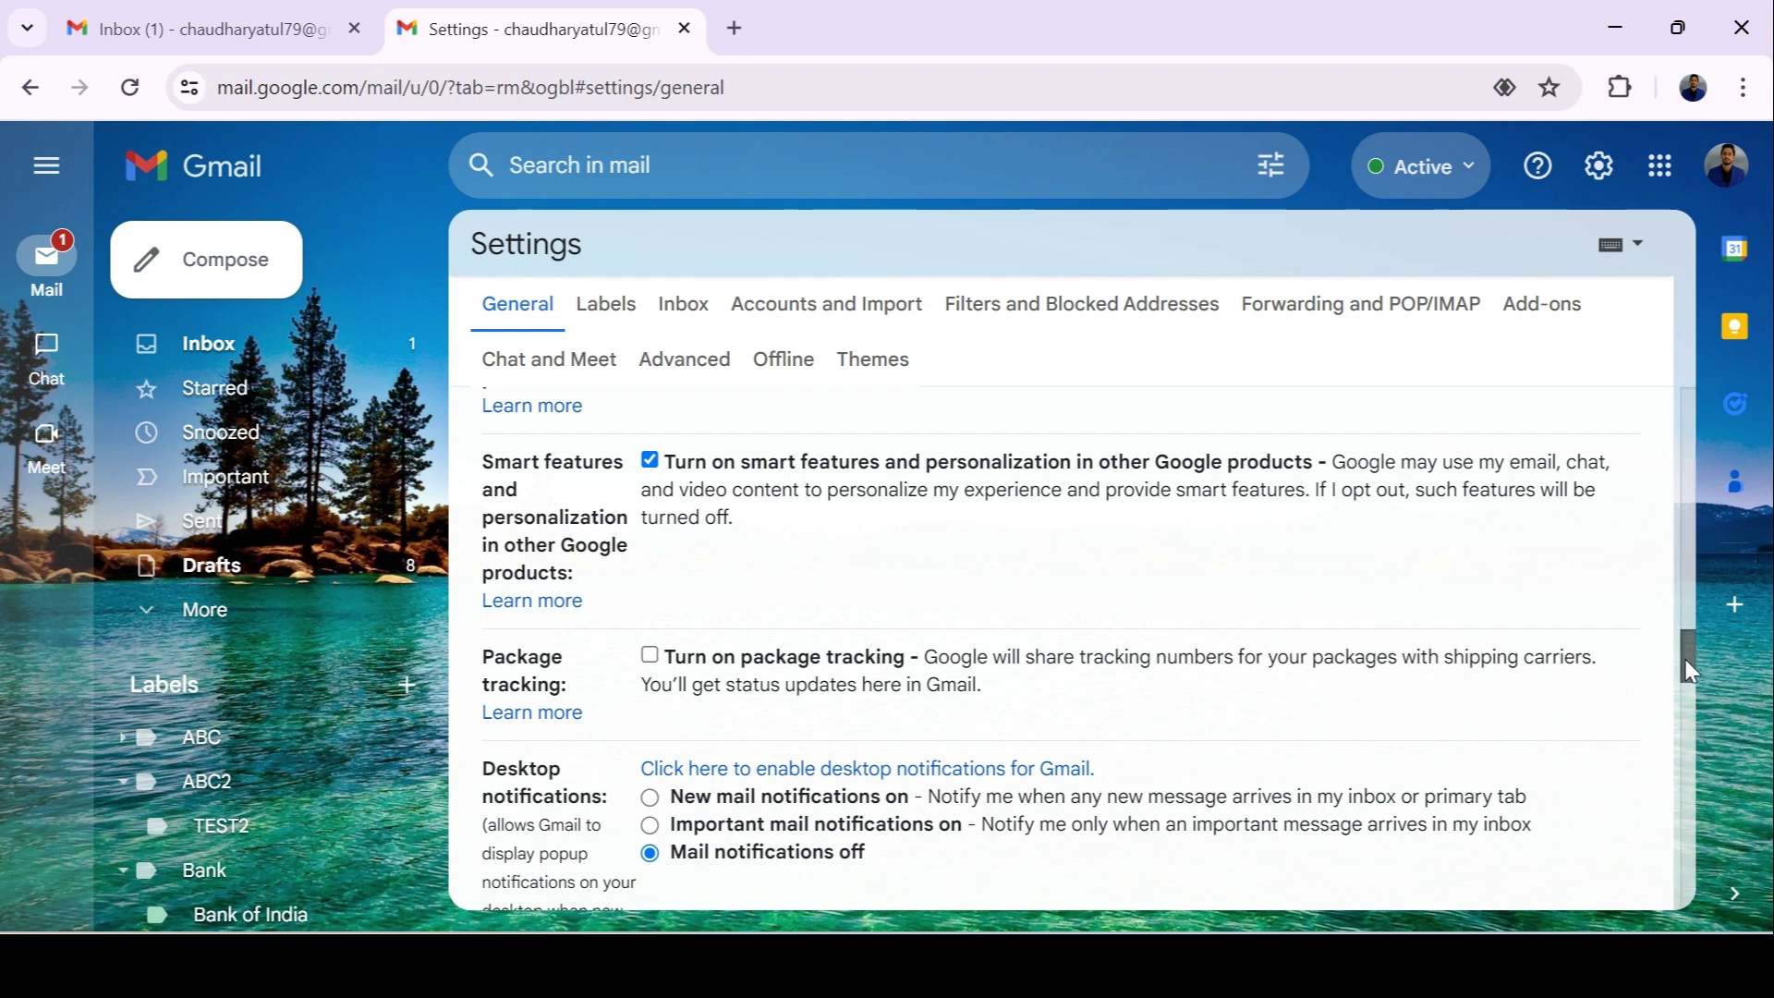
pyautogui.moveTo(1685, 660); pyautogui.dragTo(1689, 693)
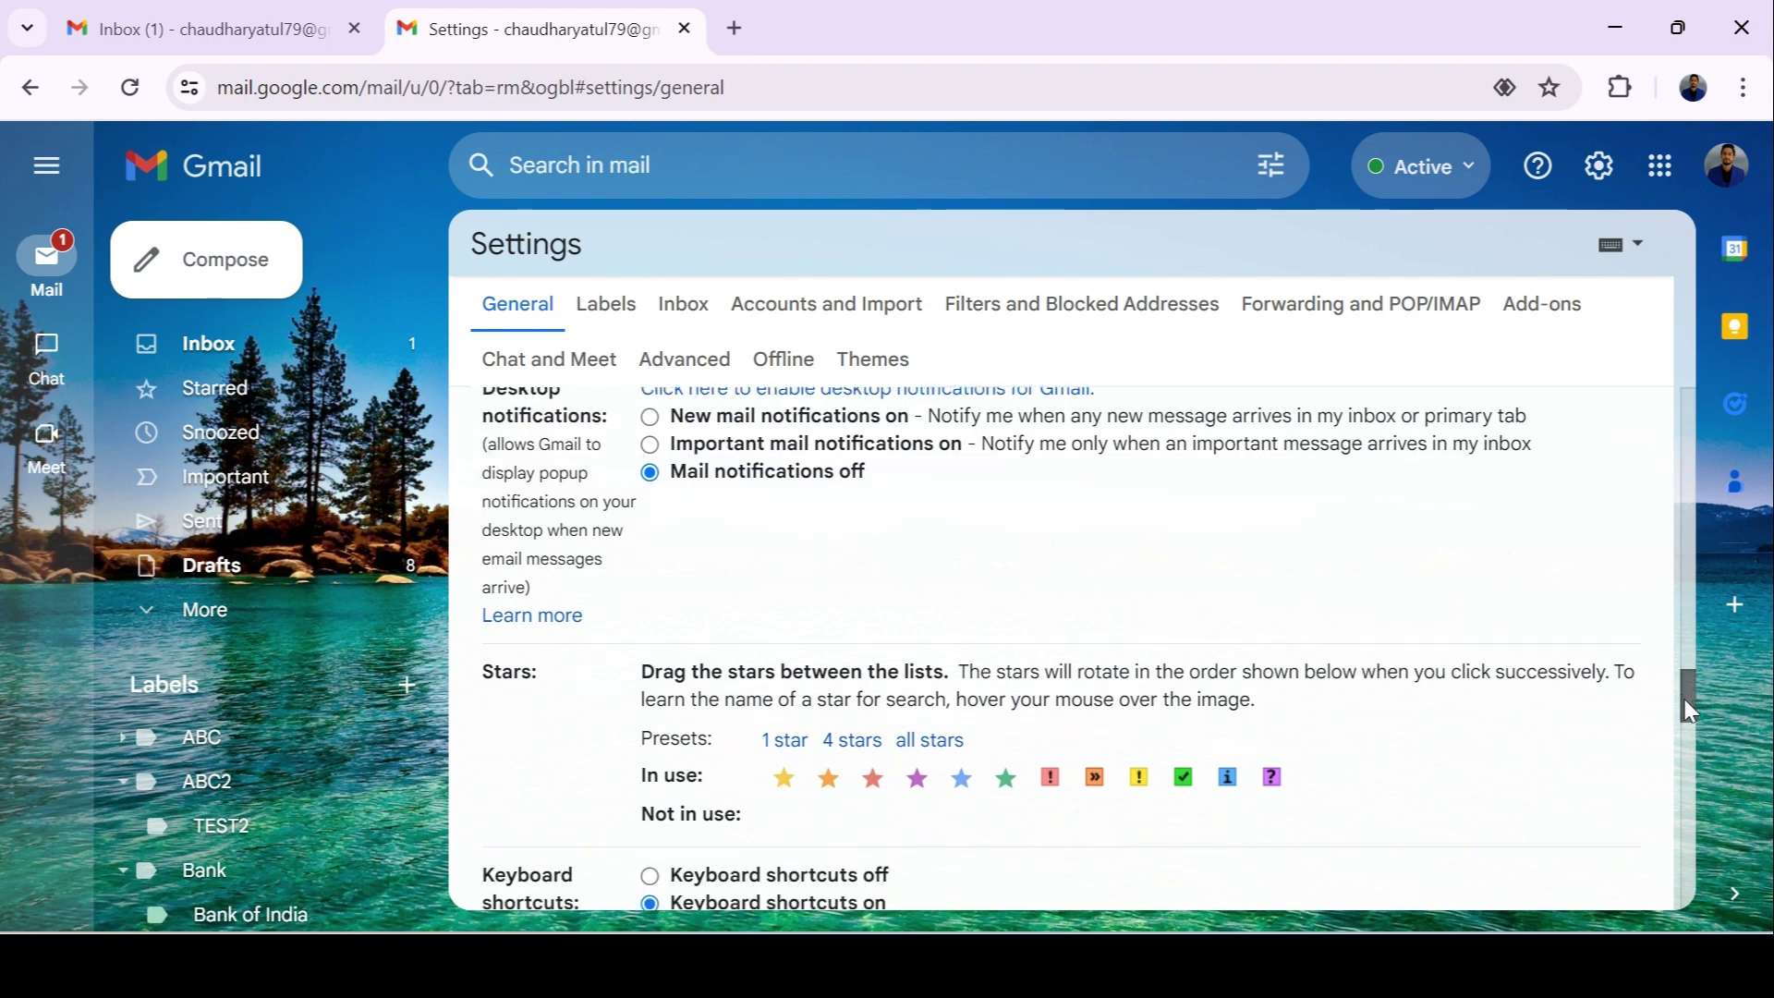
pyautogui.moveTo(1682, 690); pyautogui.dragTo(1688, 711)
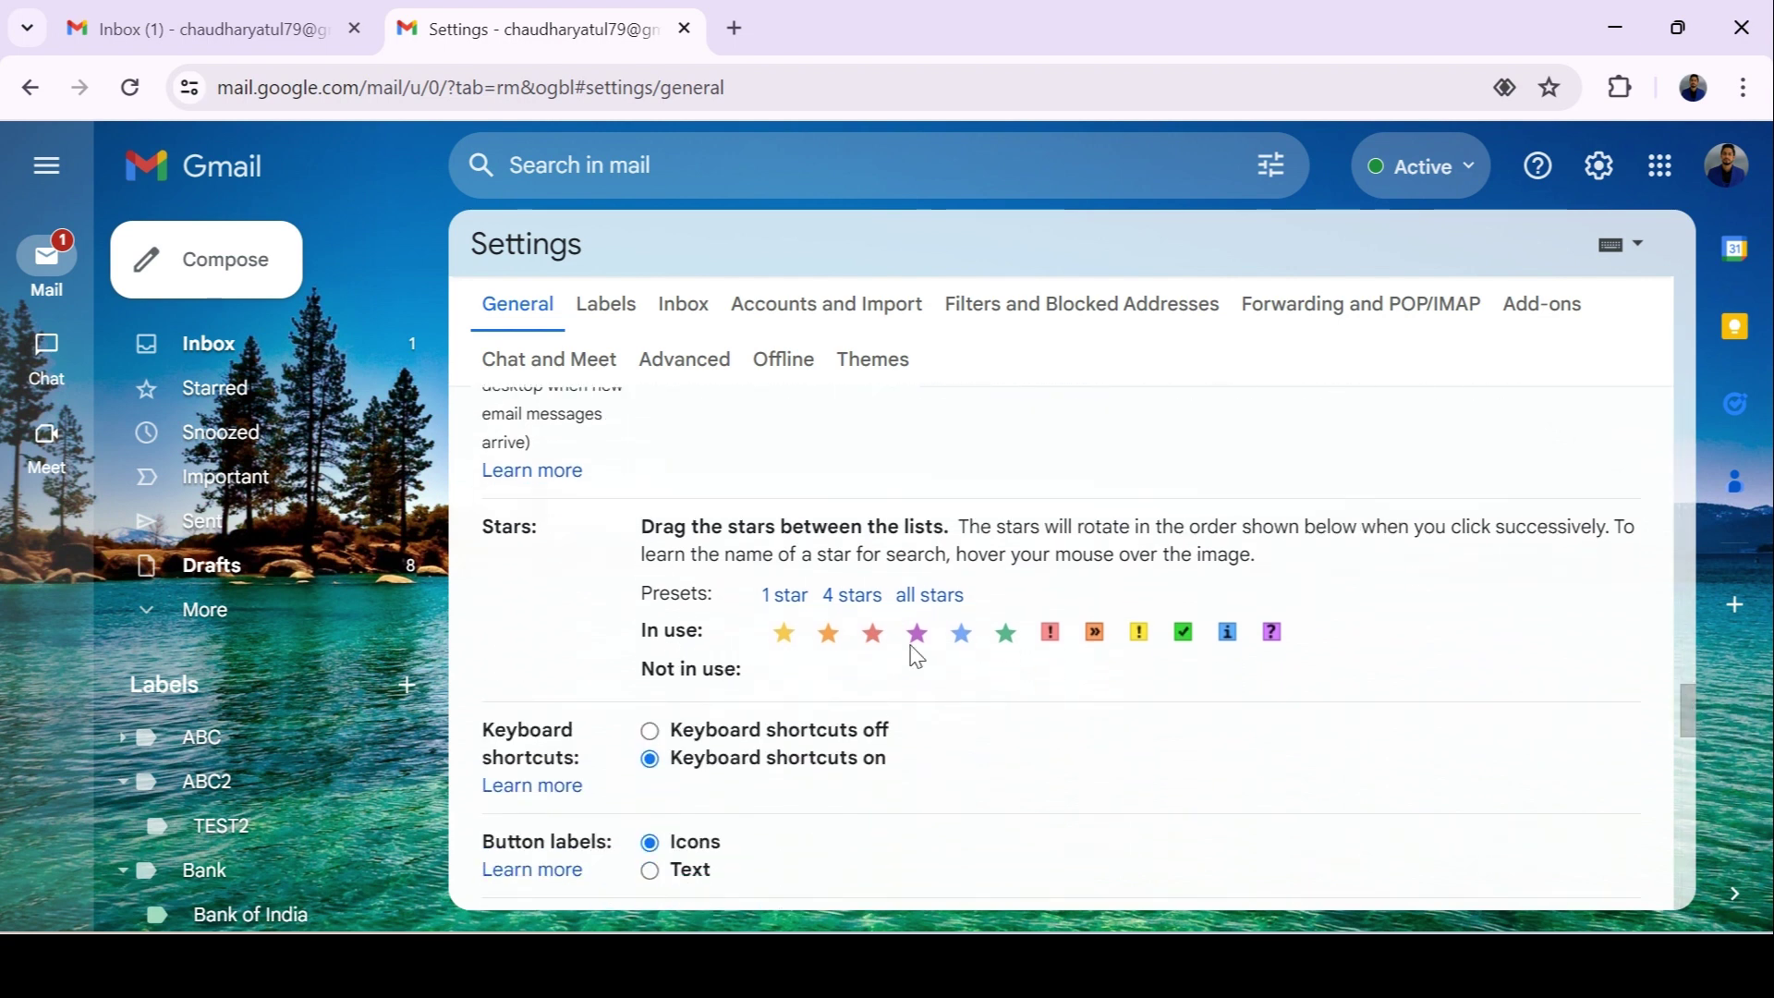
pyautogui.click(246, 41)
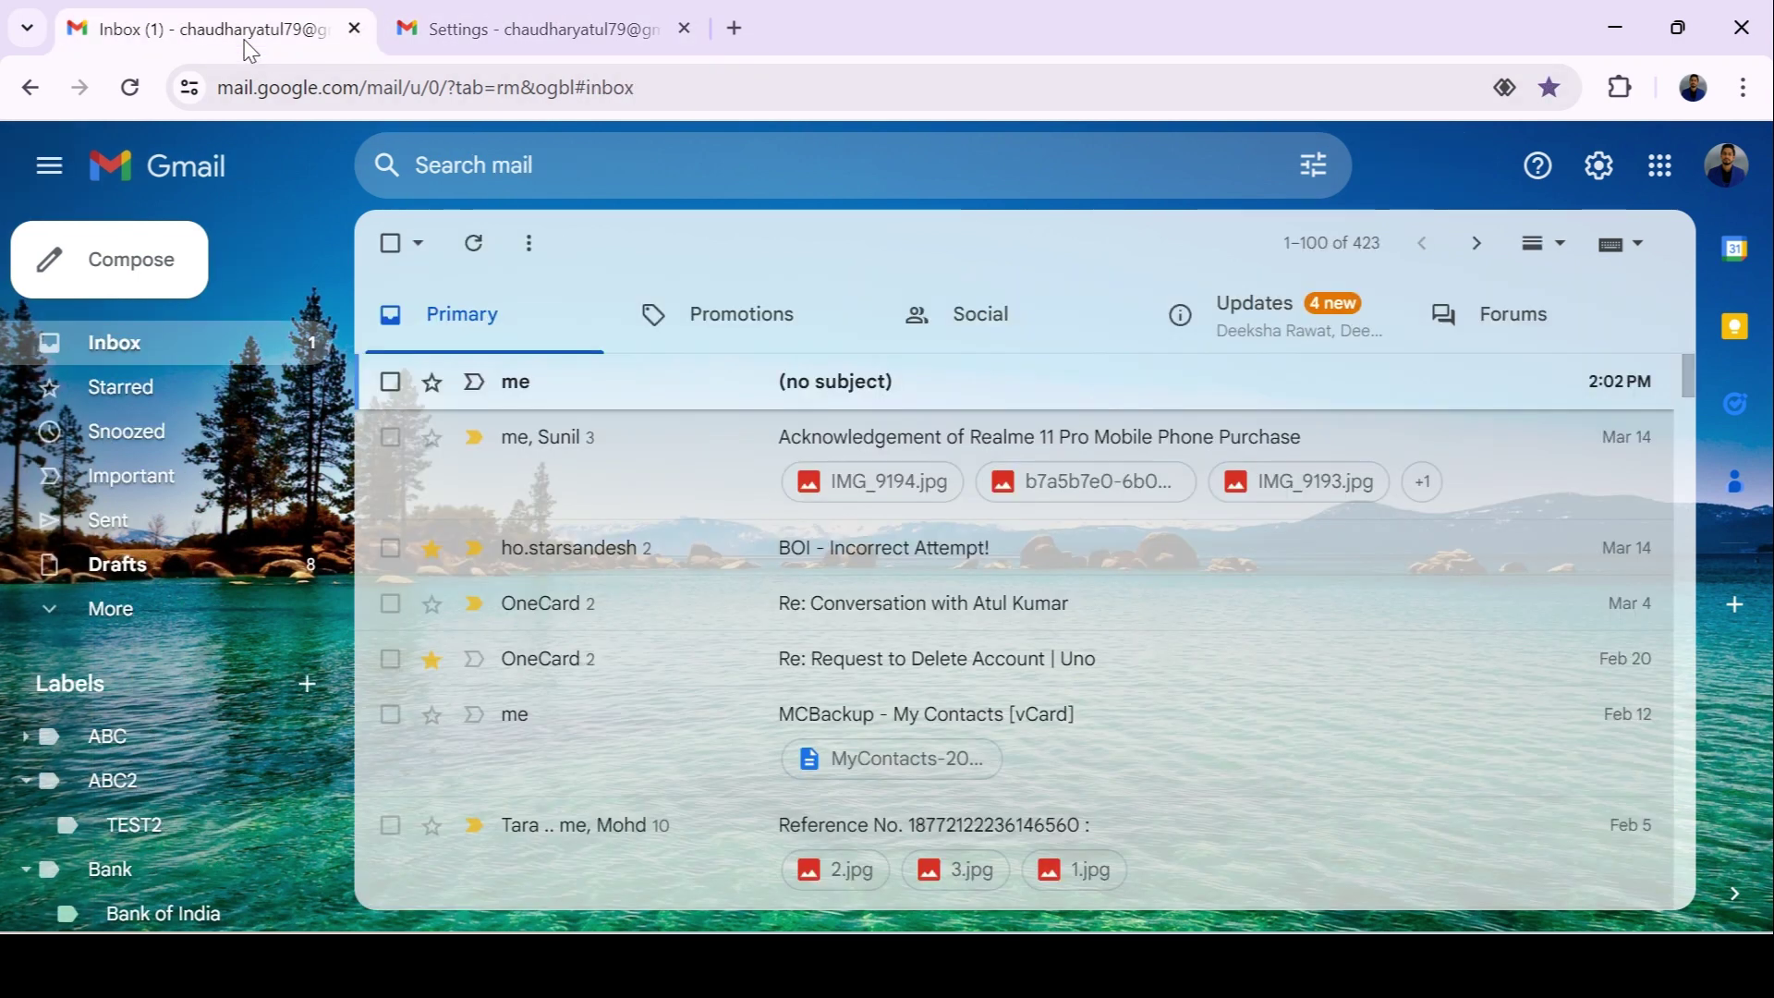
pyautogui.moveTo(971, 658)
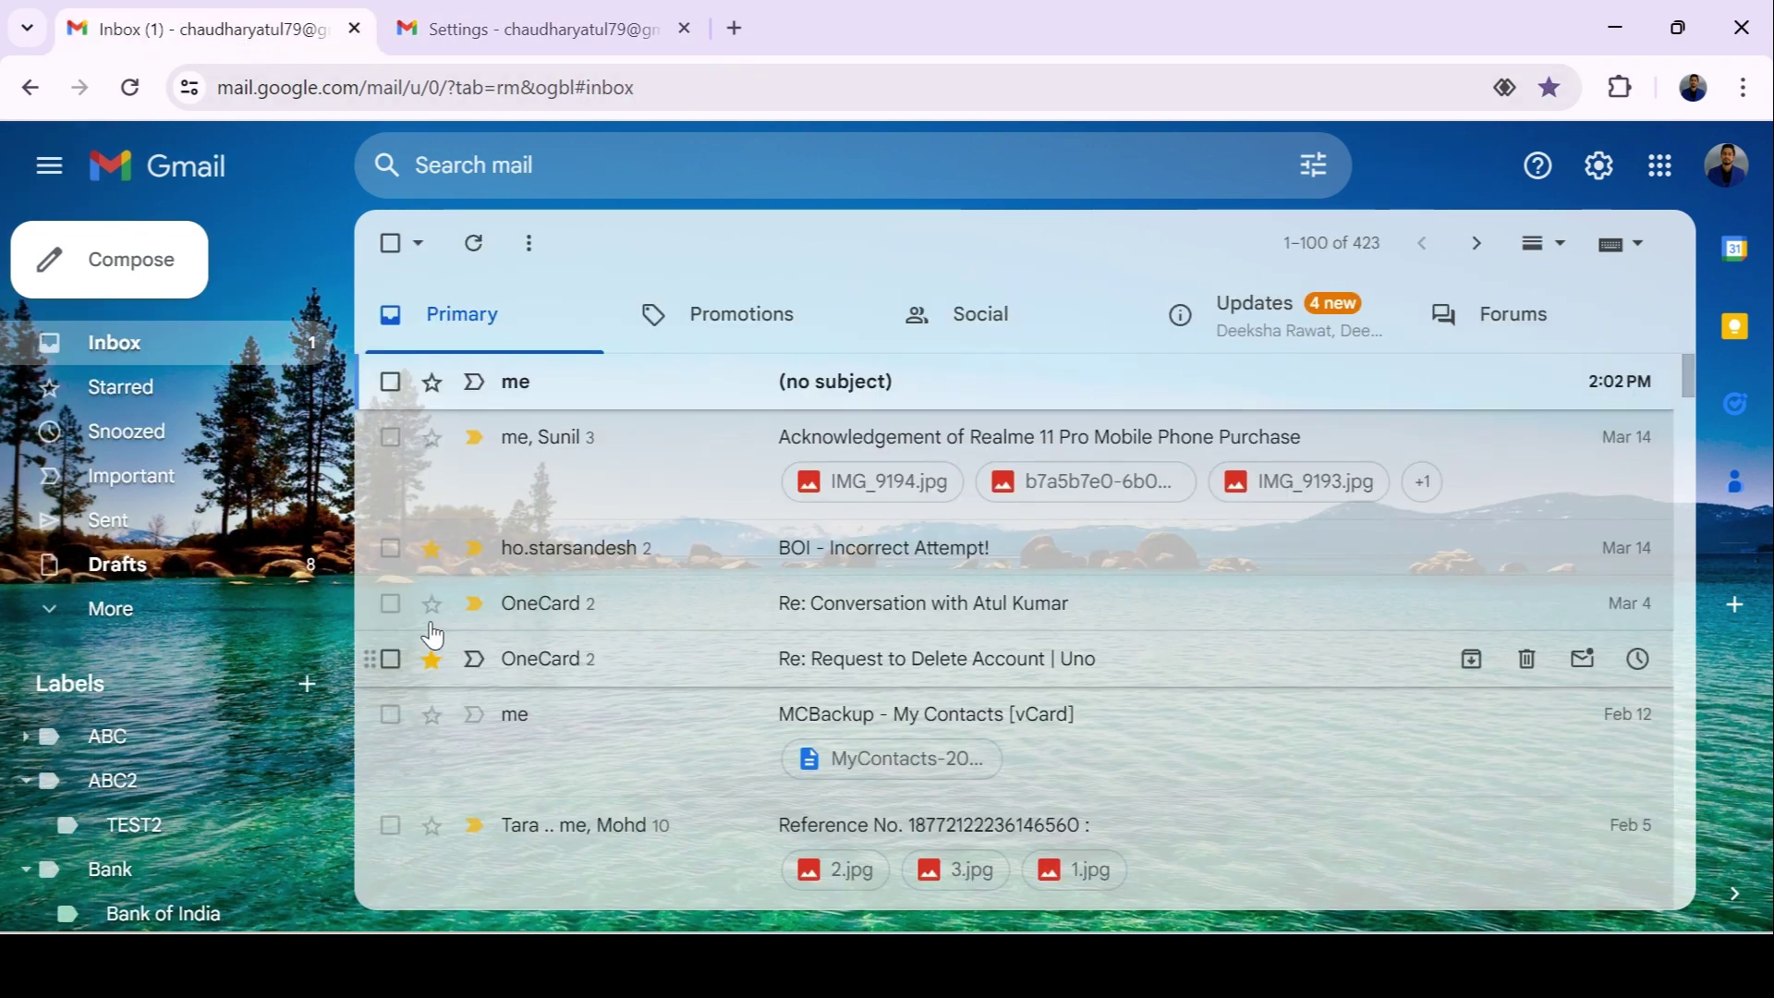
pyautogui.click(431, 605)
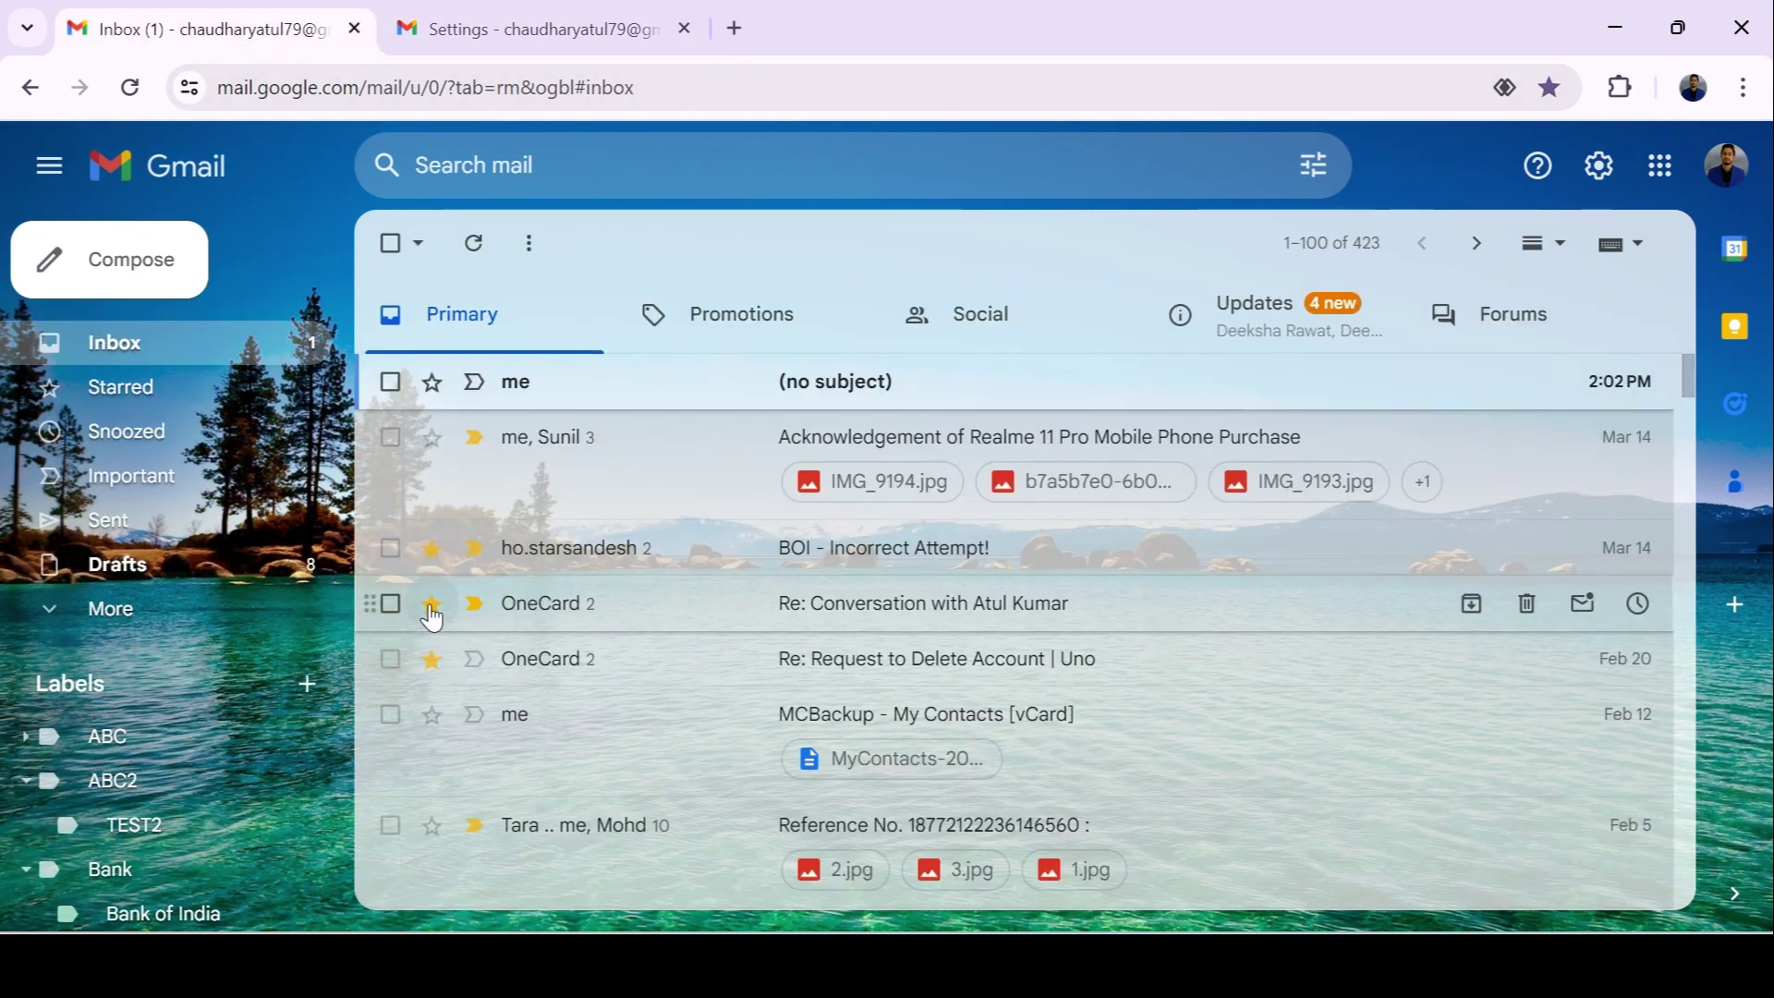
# - Cycle that email's star through the types to the green check, then return to the Stars settings
pyautogui.click(432, 606)
pyautogui.click(432, 606)
pyautogui.click(432, 605)
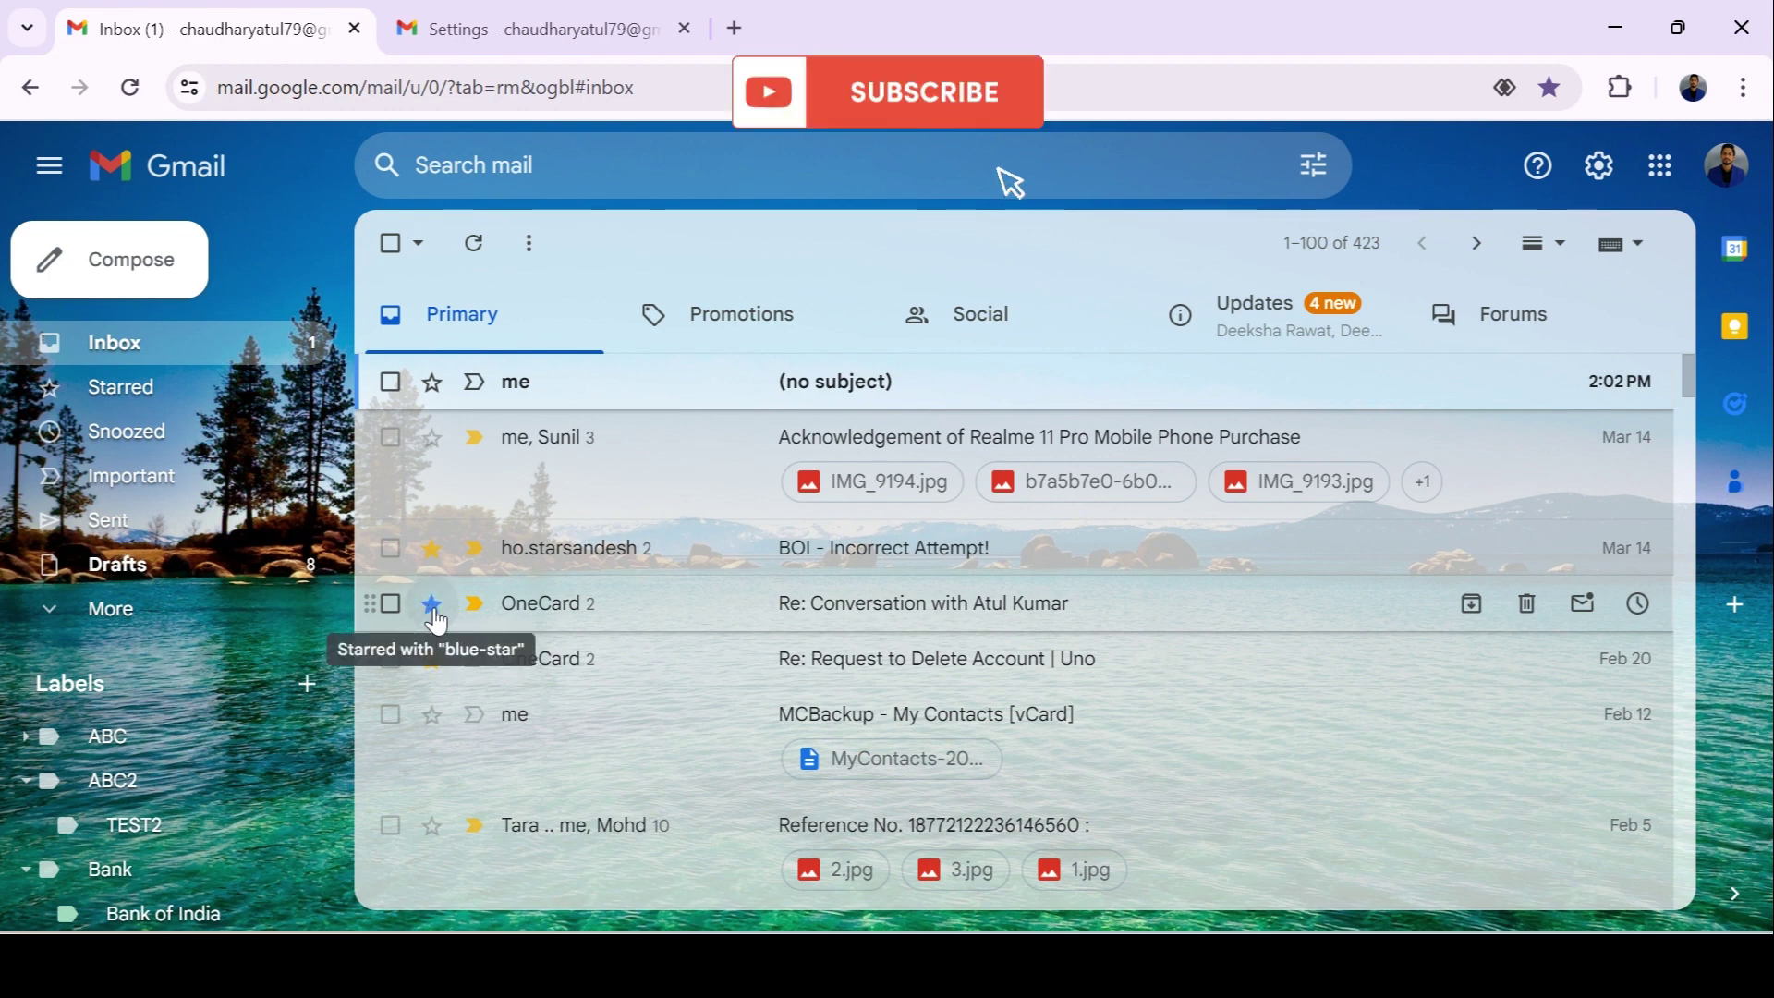
pyautogui.click(431, 605)
pyautogui.click(431, 605)
pyautogui.click(432, 605)
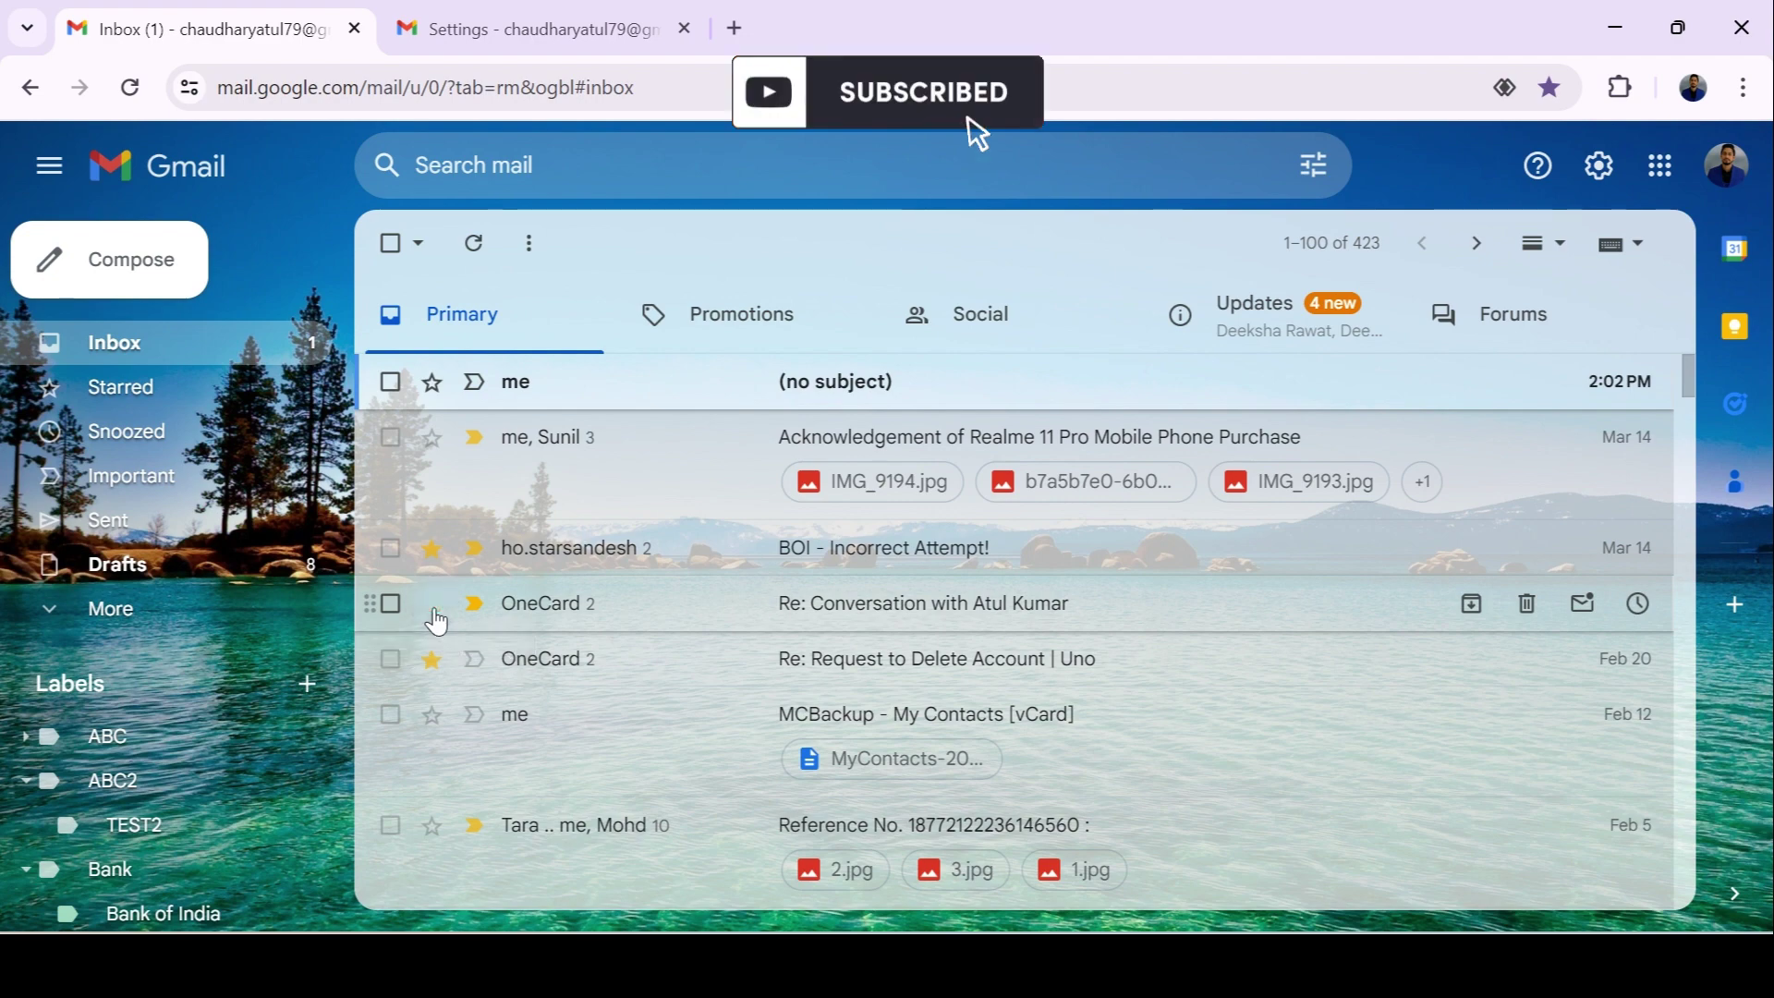
pyautogui.click(431, 606)
pyautogui.click(431, 606)
pyautogui.hotkey('ctrl', 'Tab')
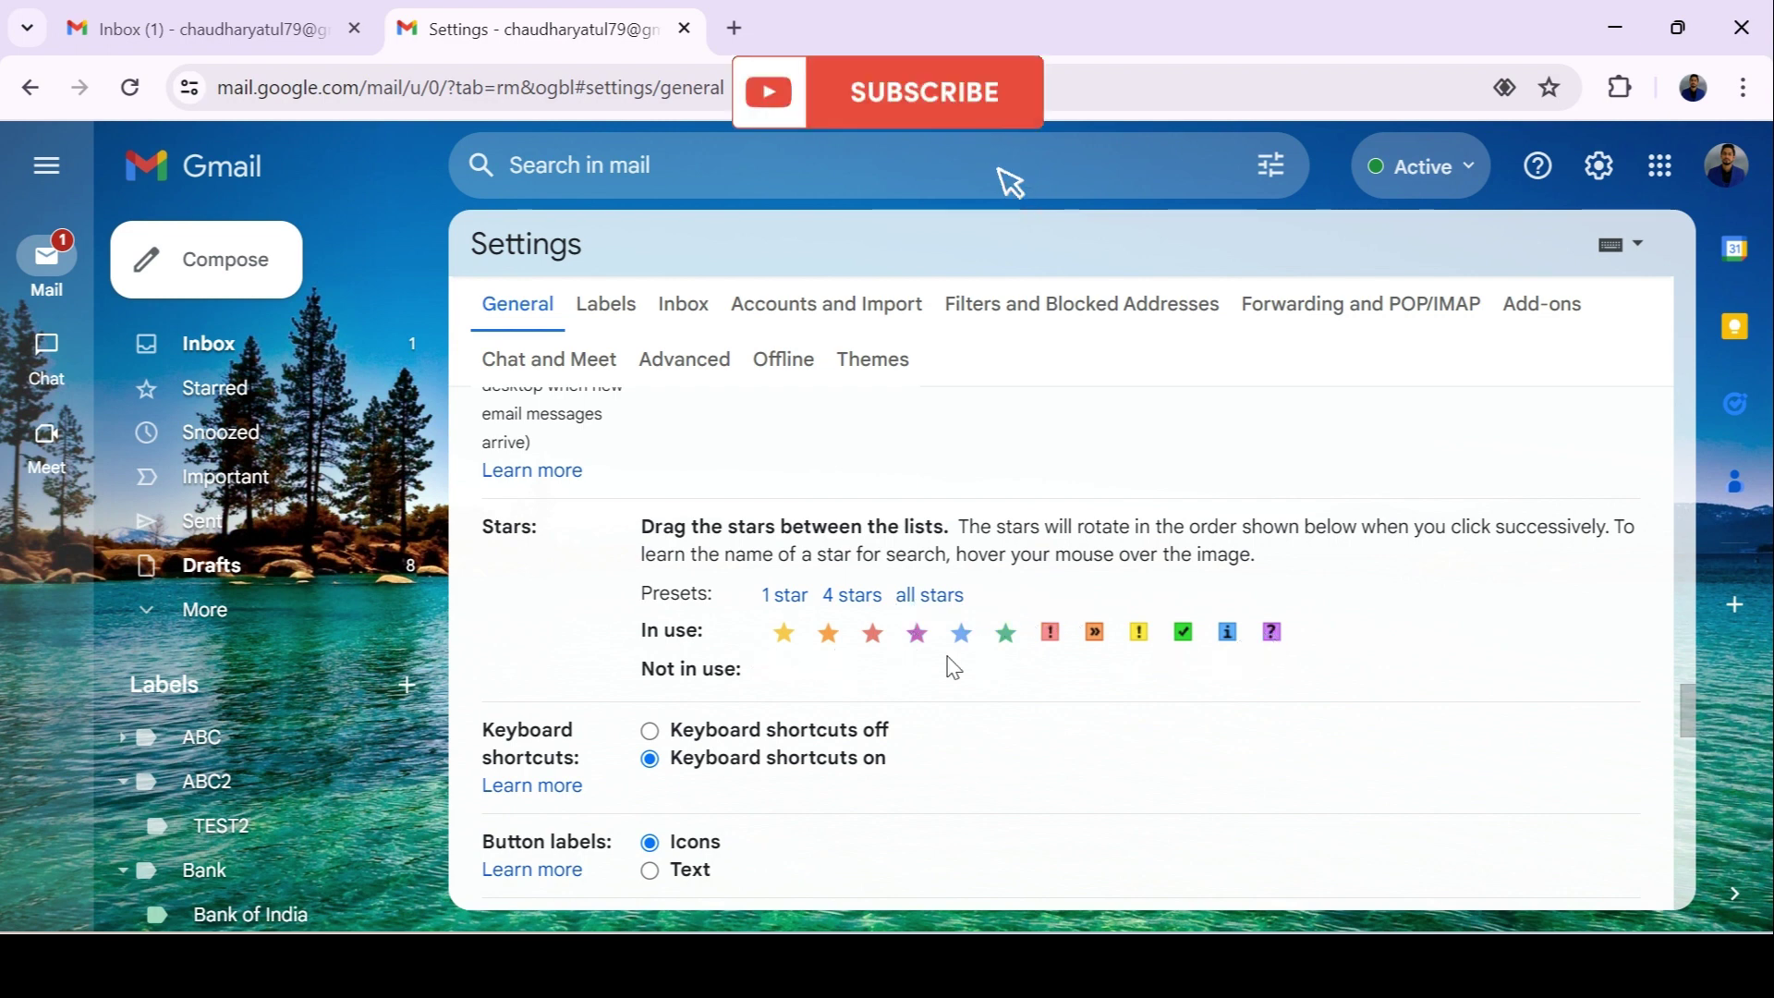
pyautogui.click(191, 13)
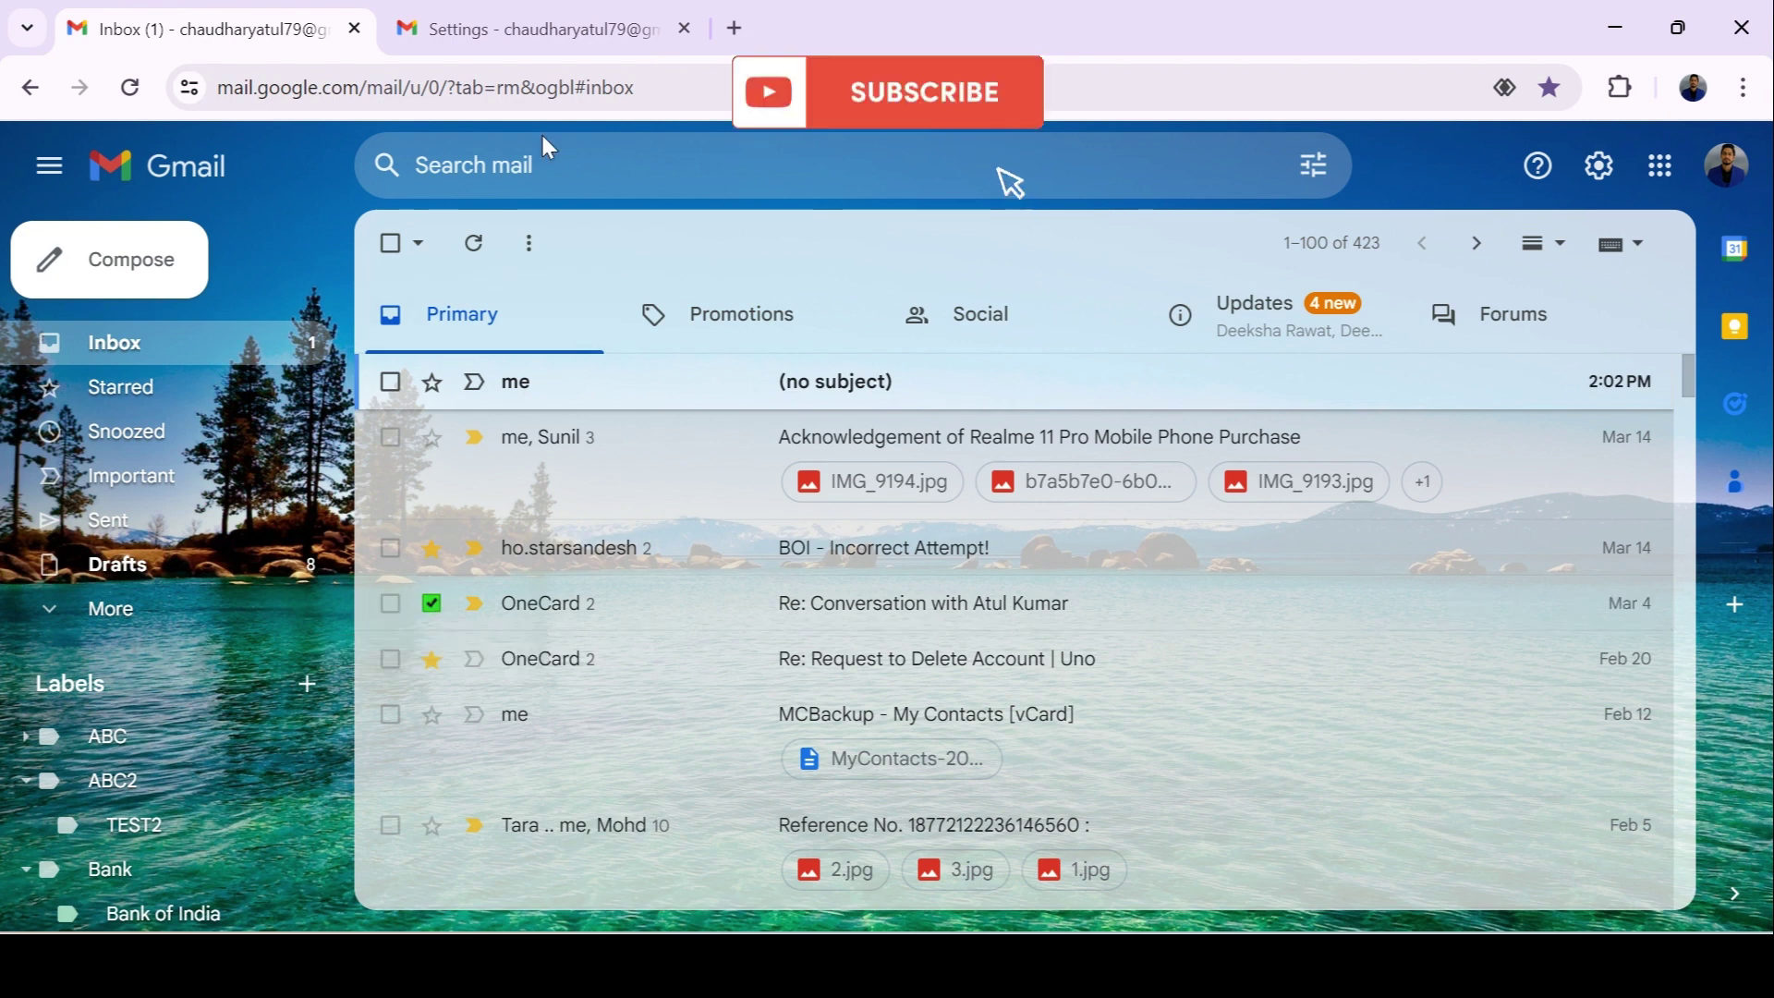
pyautogui.click(535, 1)
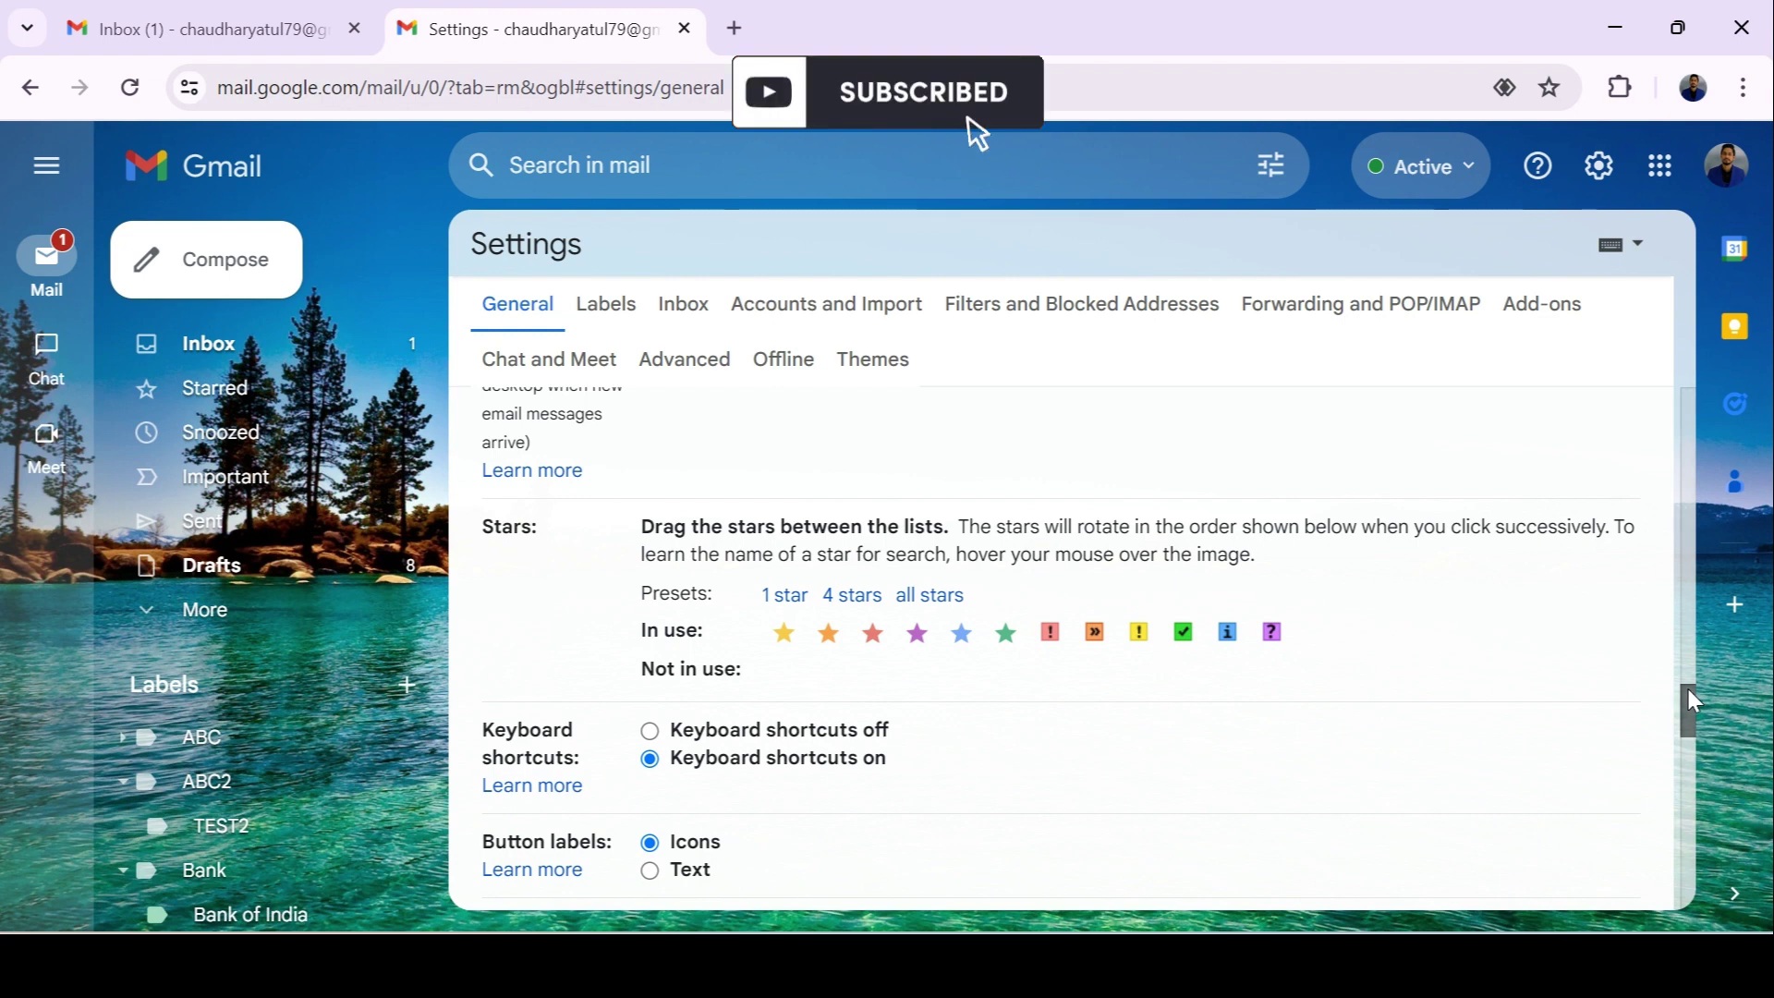
pyautogui.moveTo(1688, 689); pyautogui.dragTo(1689, 706)
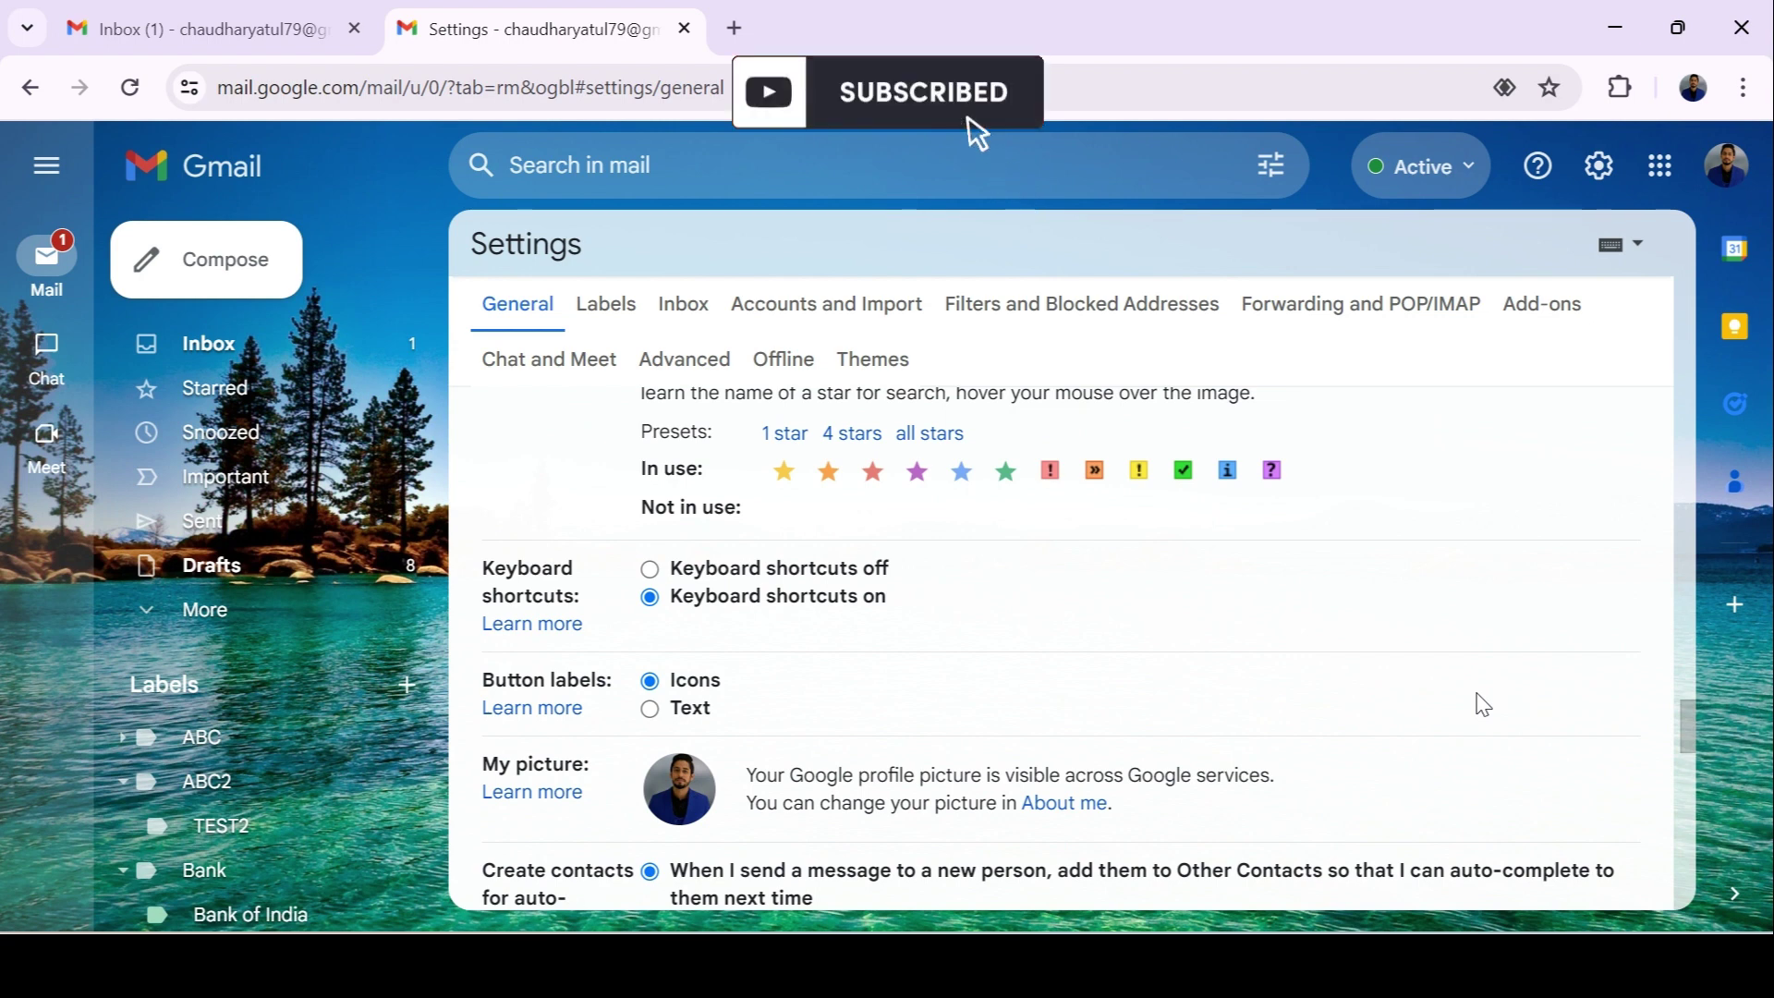
pyautogui.click(265, 5)
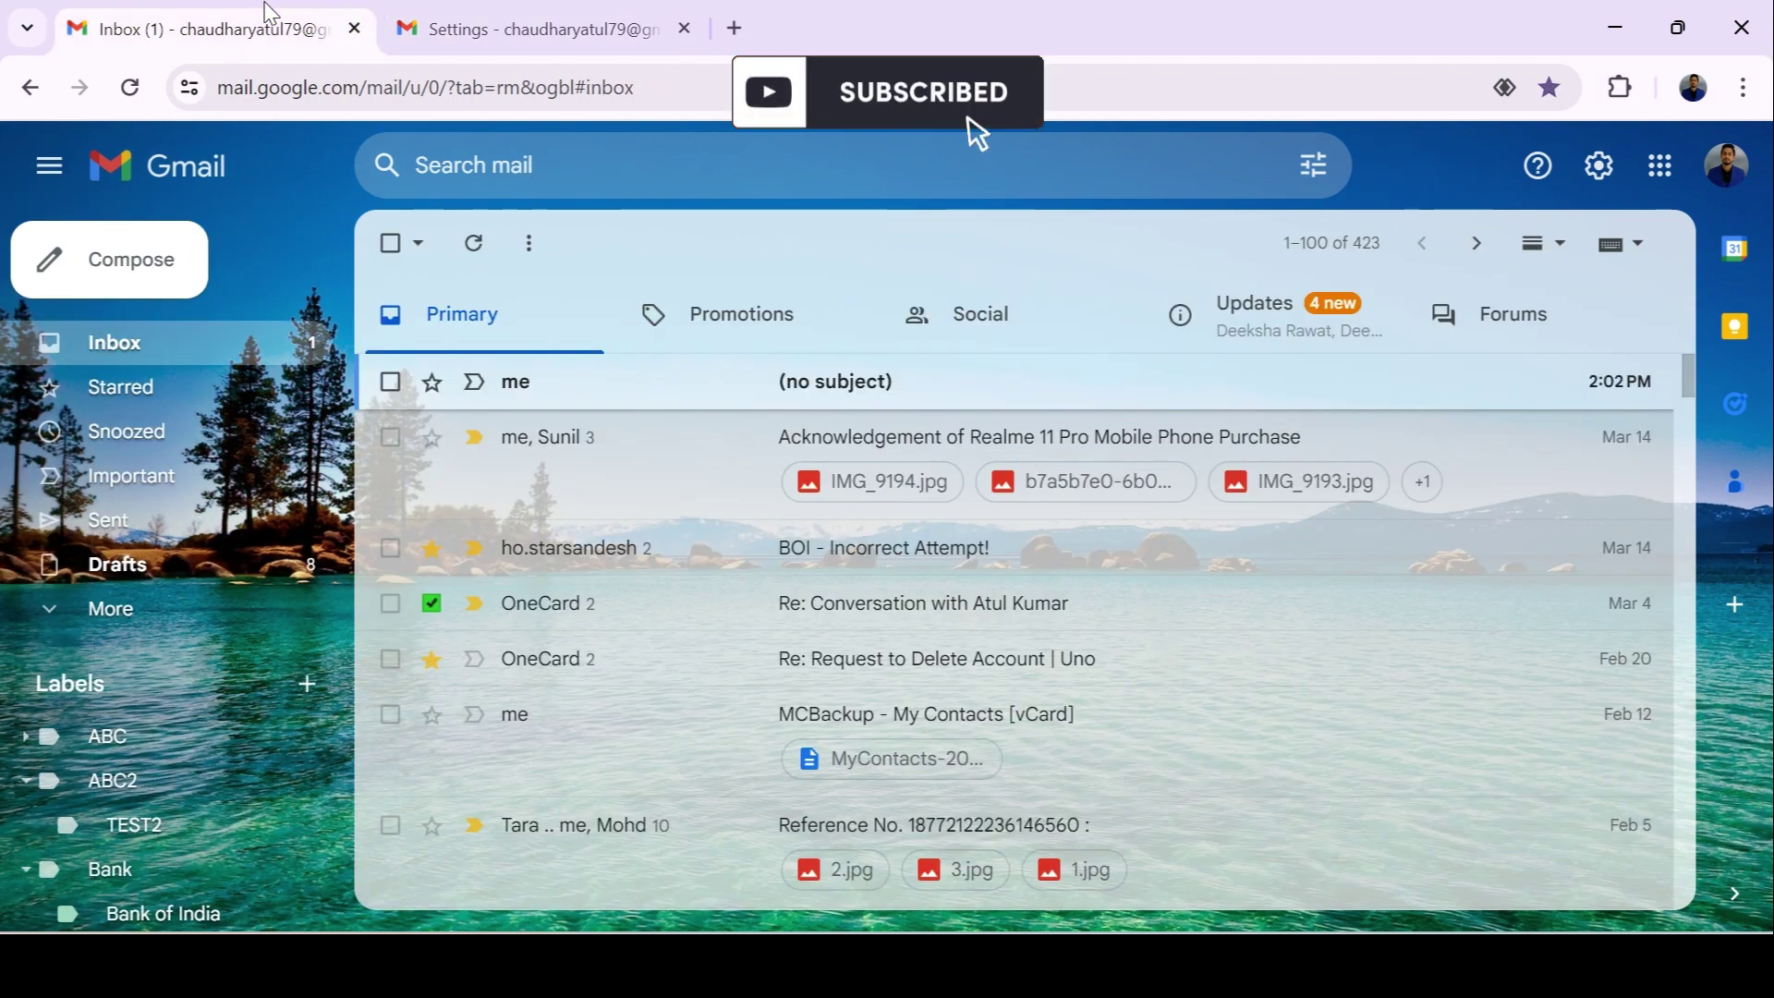
pyautogui.hotkey('shift', '/')
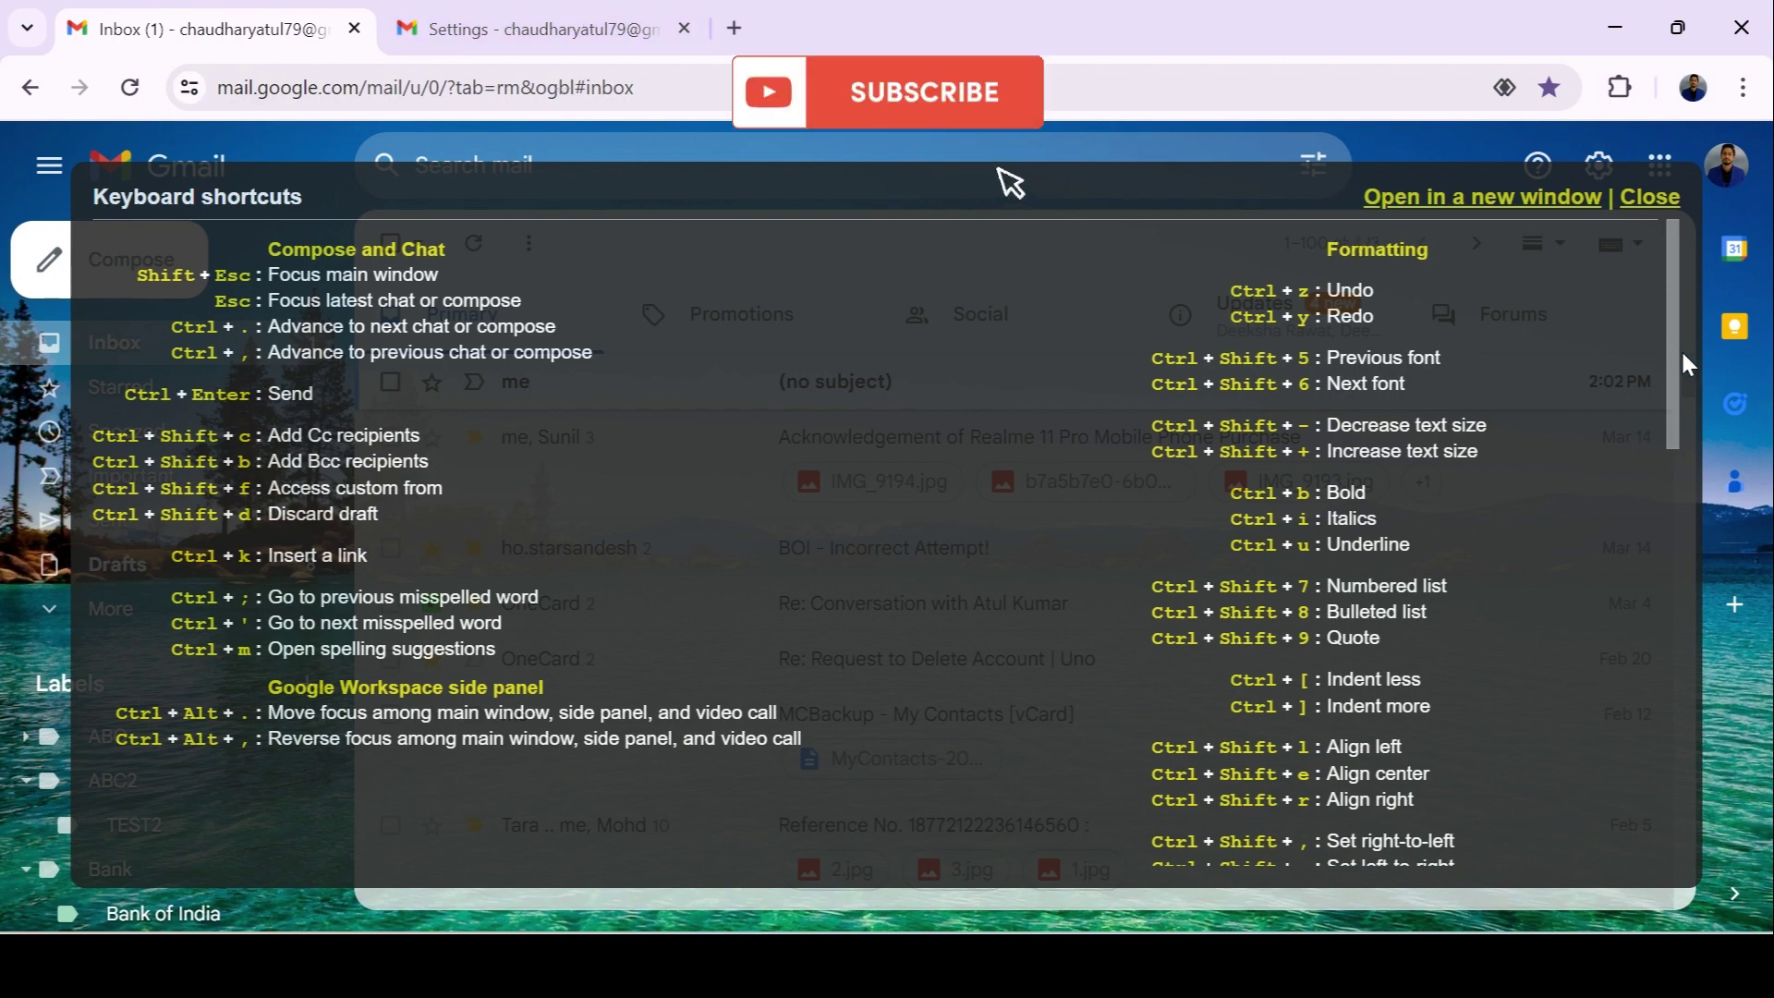
pyautogui.scroll(-1, 1681, 374)
pyautogui.moveTo(1682, 374)
pyautogui.mouseDown()
pyautogui.moveTo(1671, 553)
pyautogui.moveTo(1682, 209)
pyautogui.mouseUp()
pyautogui.click(1668, 199)
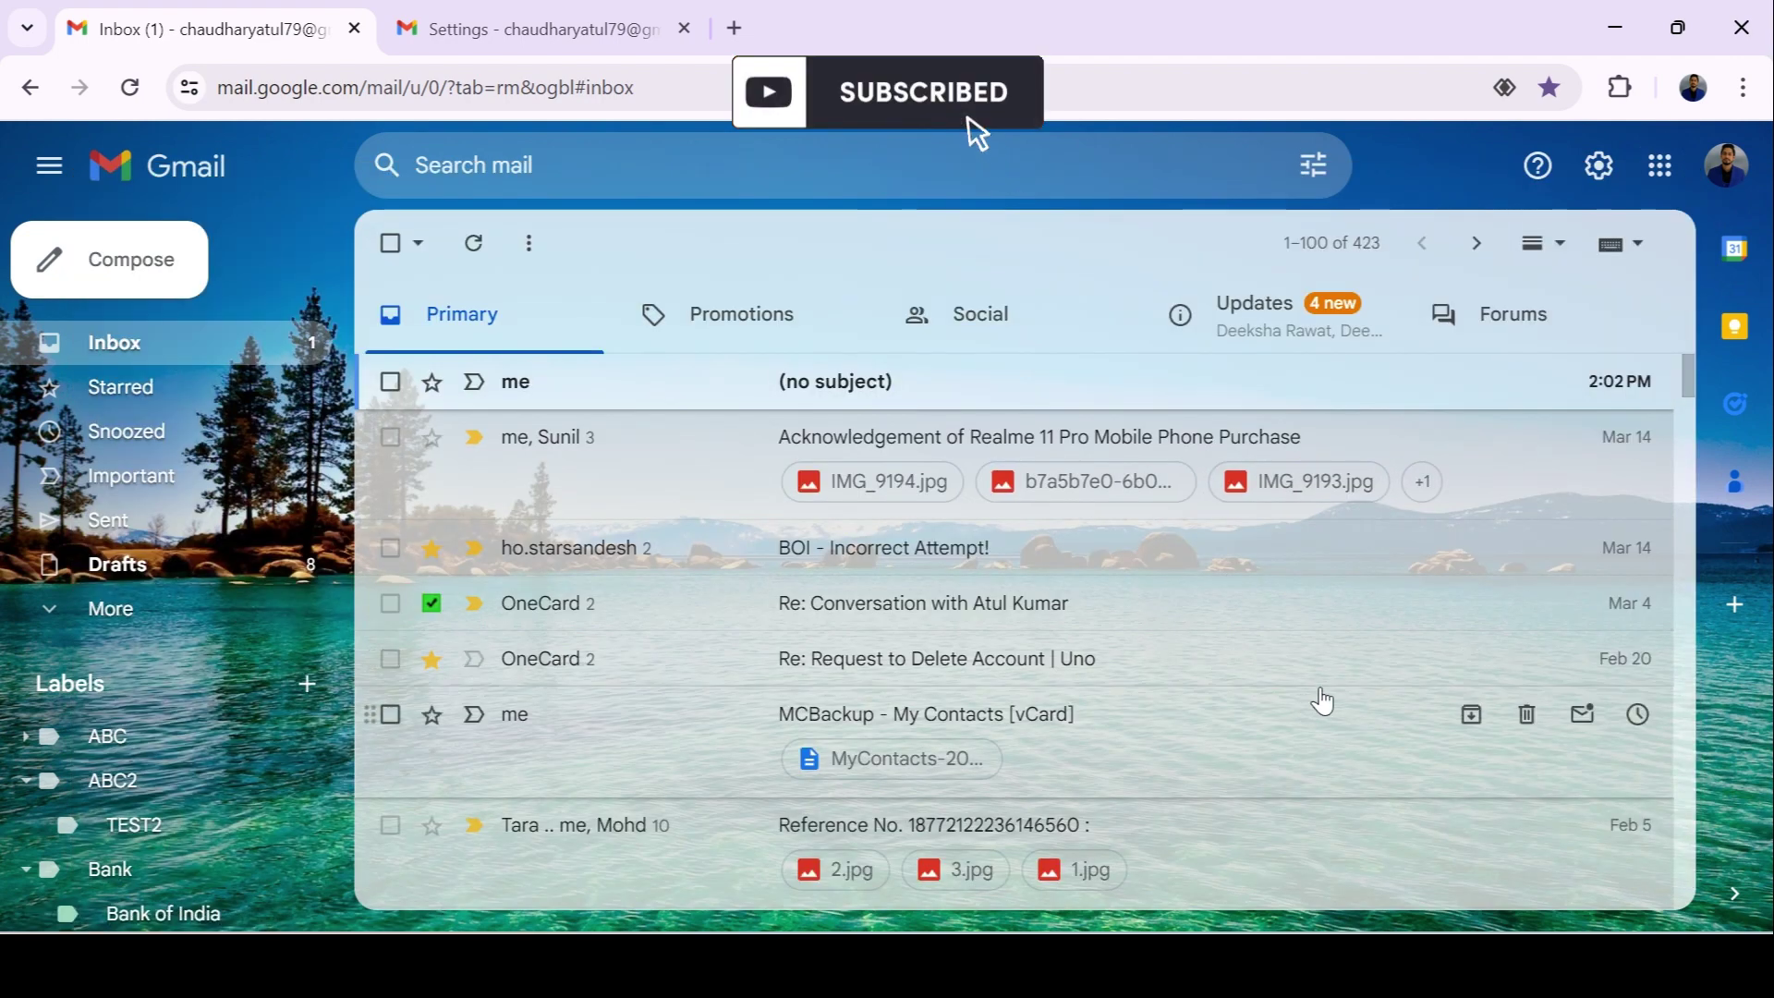
pyautogui.click(557, 12)
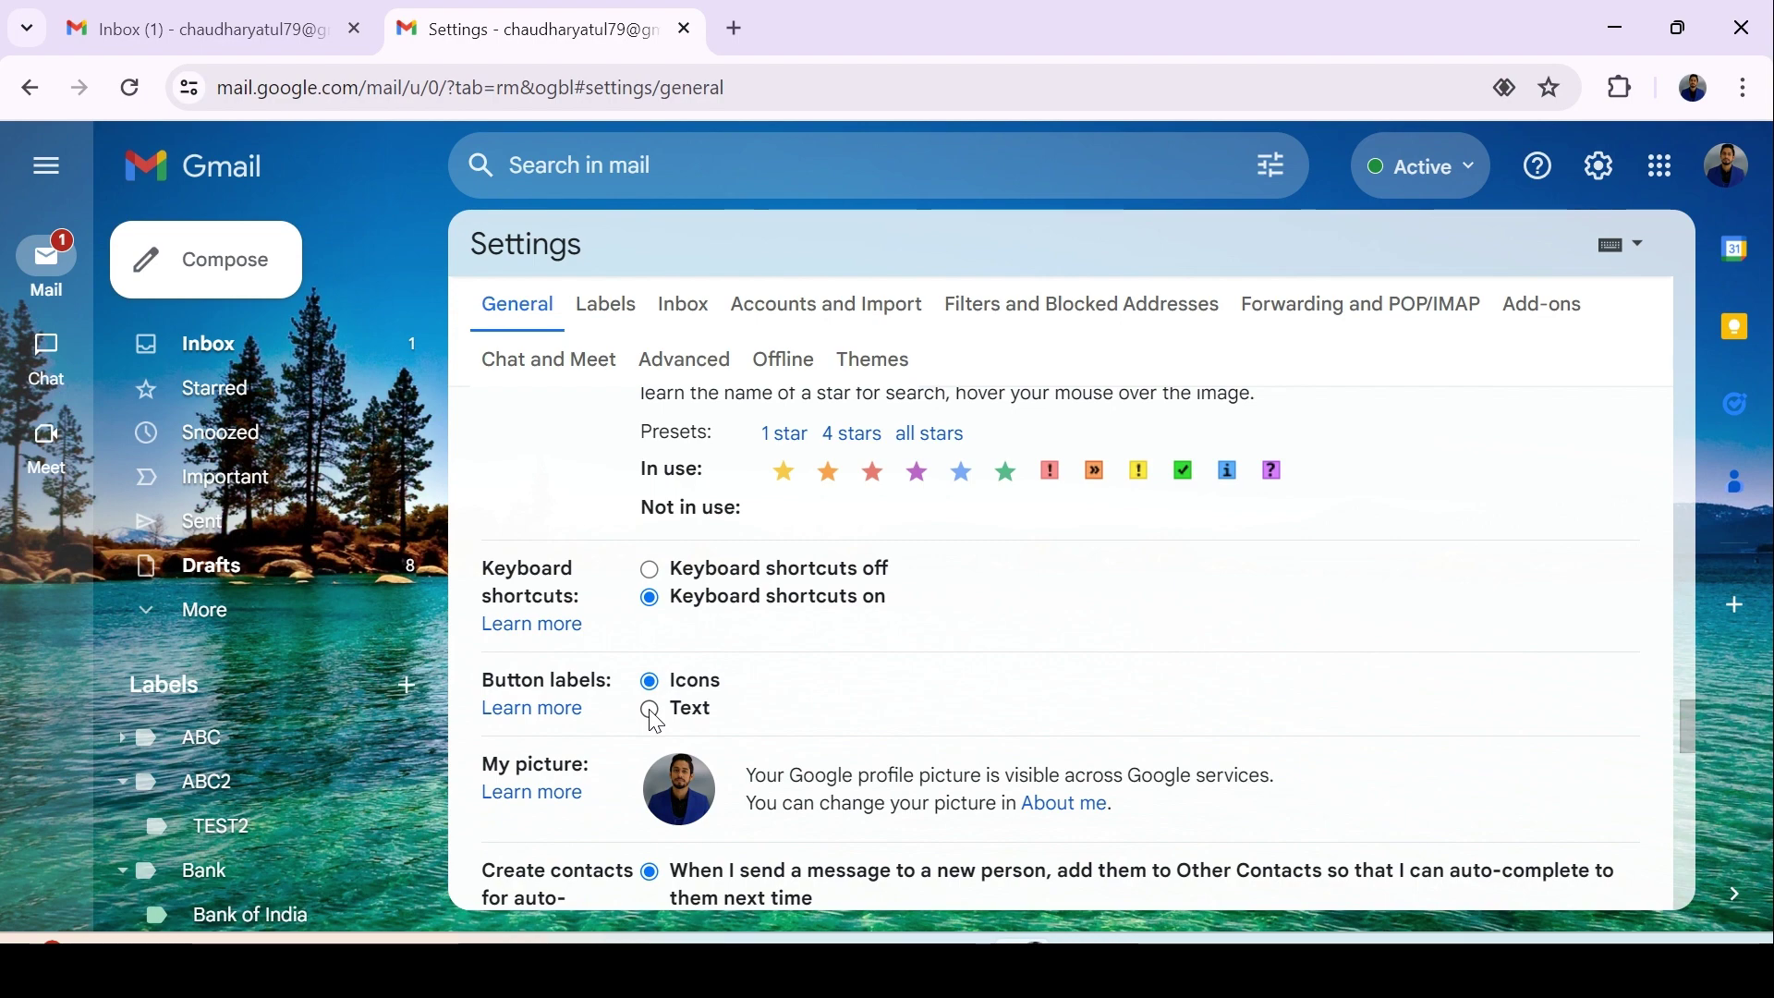
# - Save the Button labels: Text setting in General settings
pyautogui.click(199, 28)
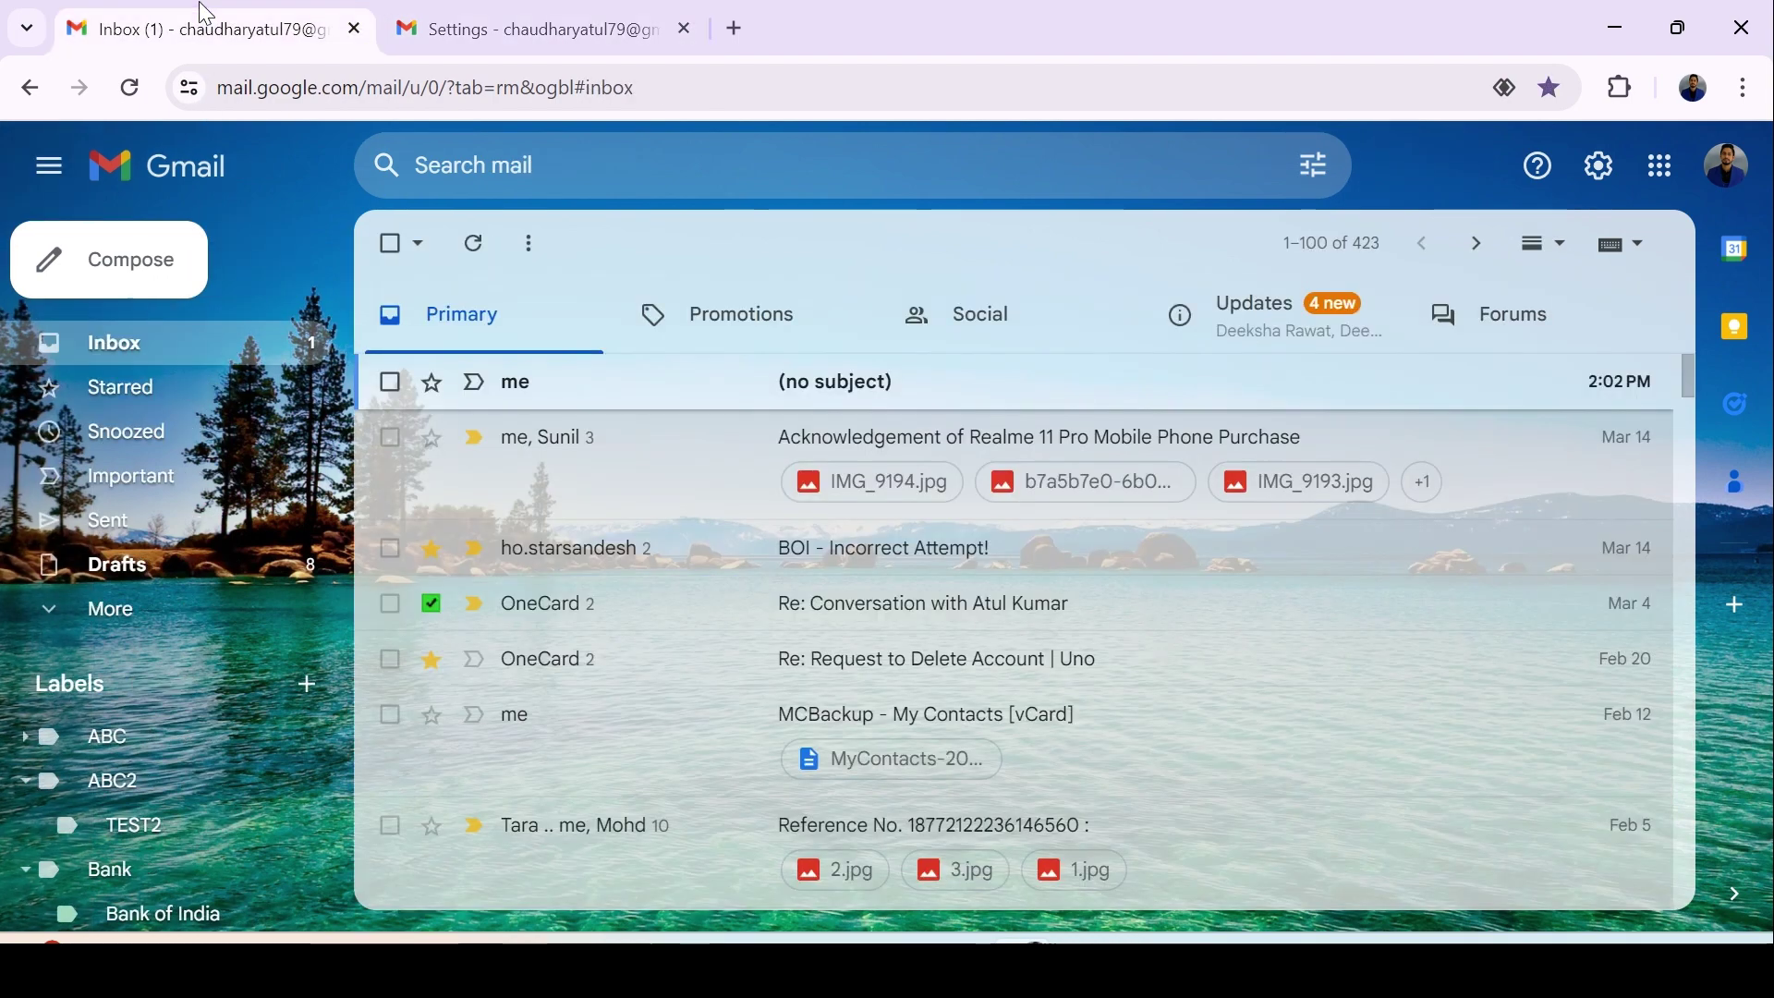
pyautogui.click(892, 610)
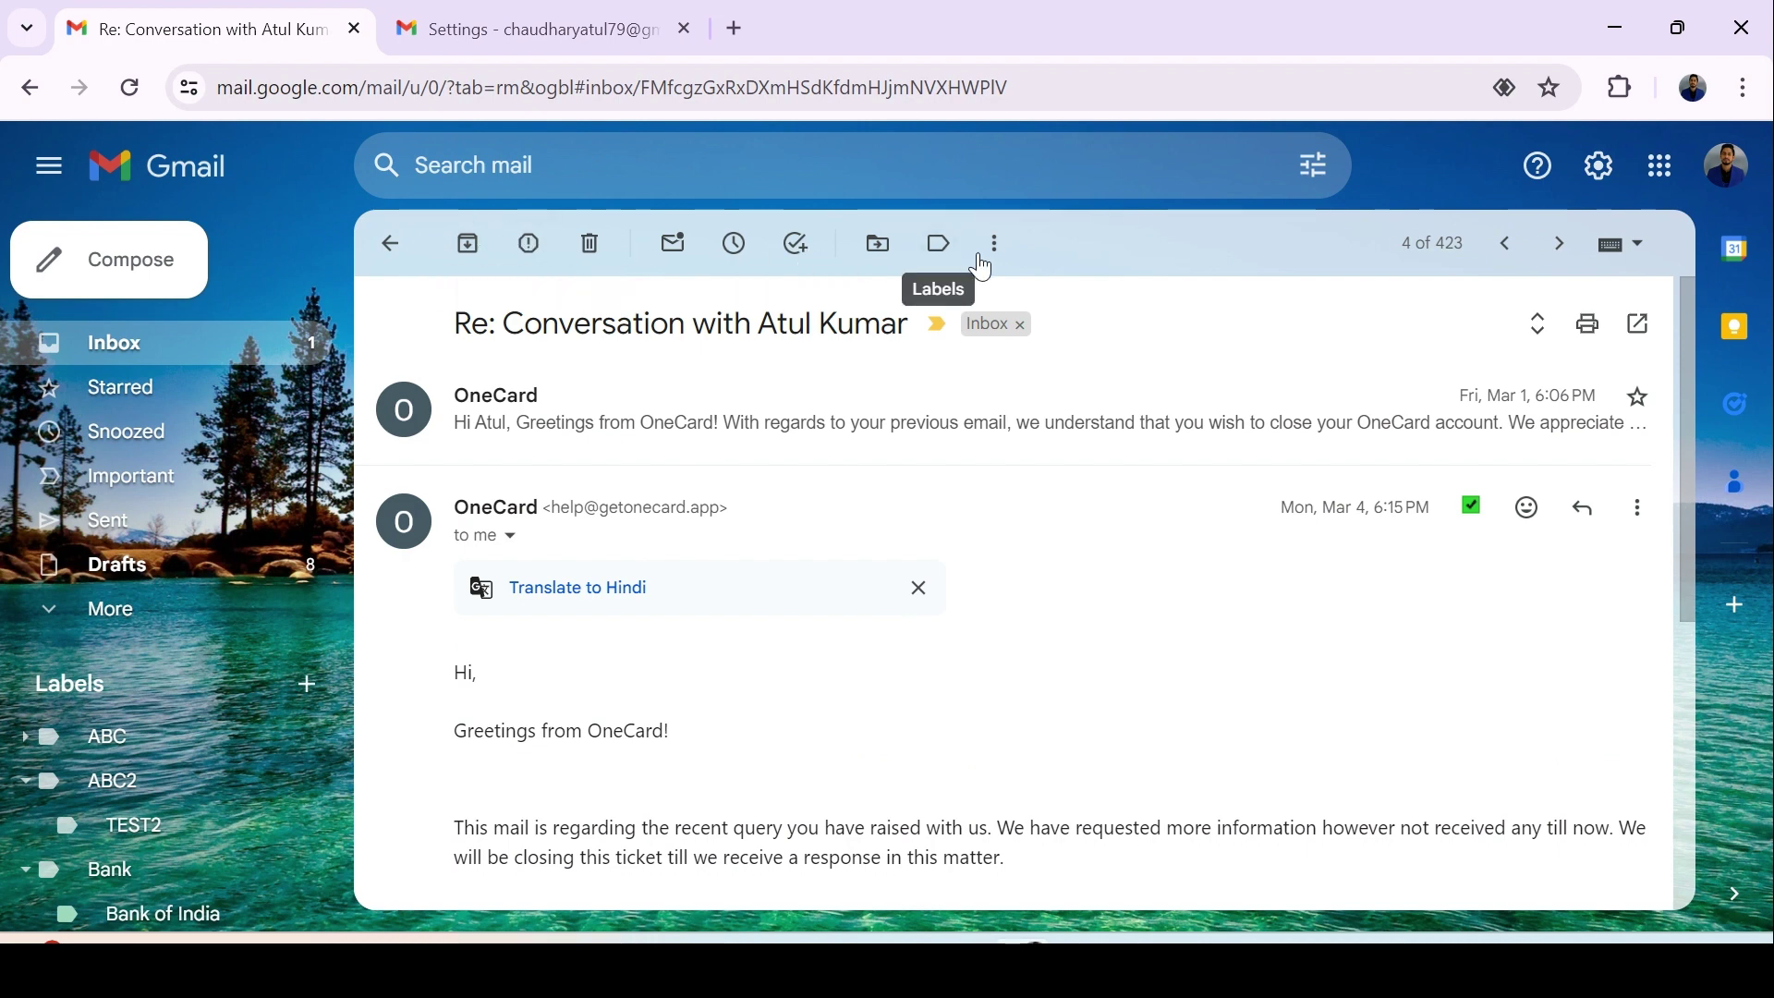
pyautogui.click(518, 29)
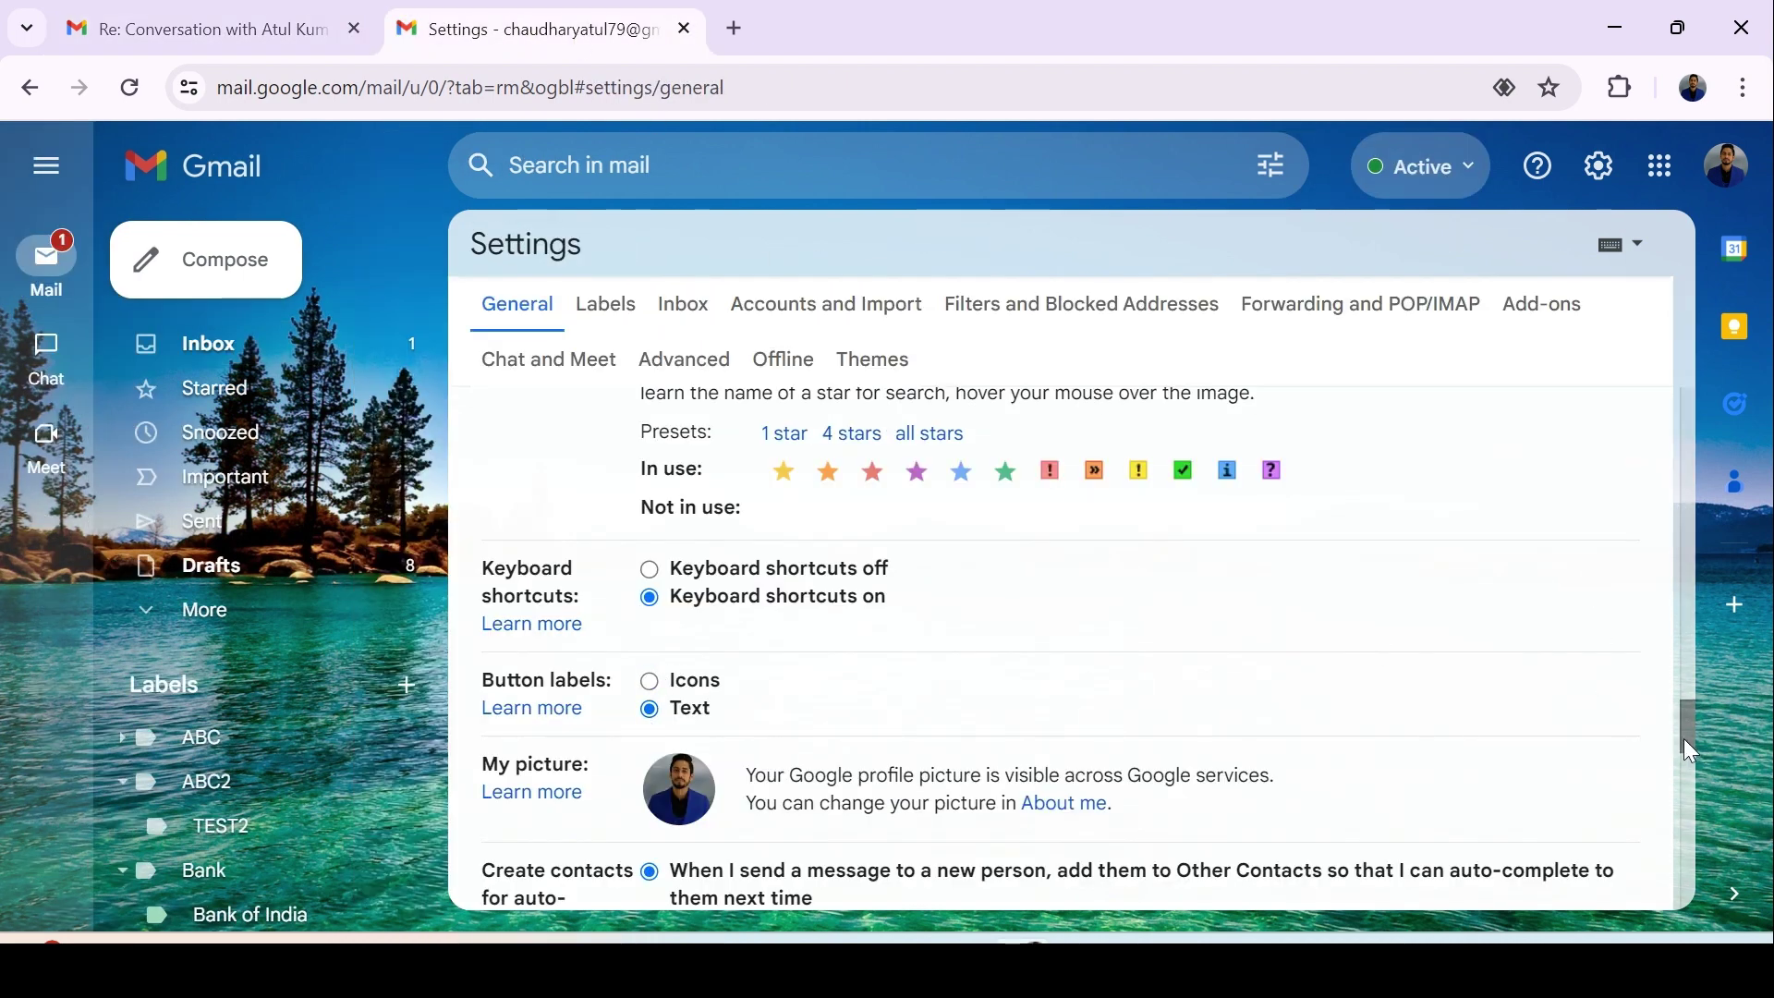
pyautogui.moveTo(1686, 735); pyautogui.dragTo(1705, 887)
pyautogui.click(980, 762)
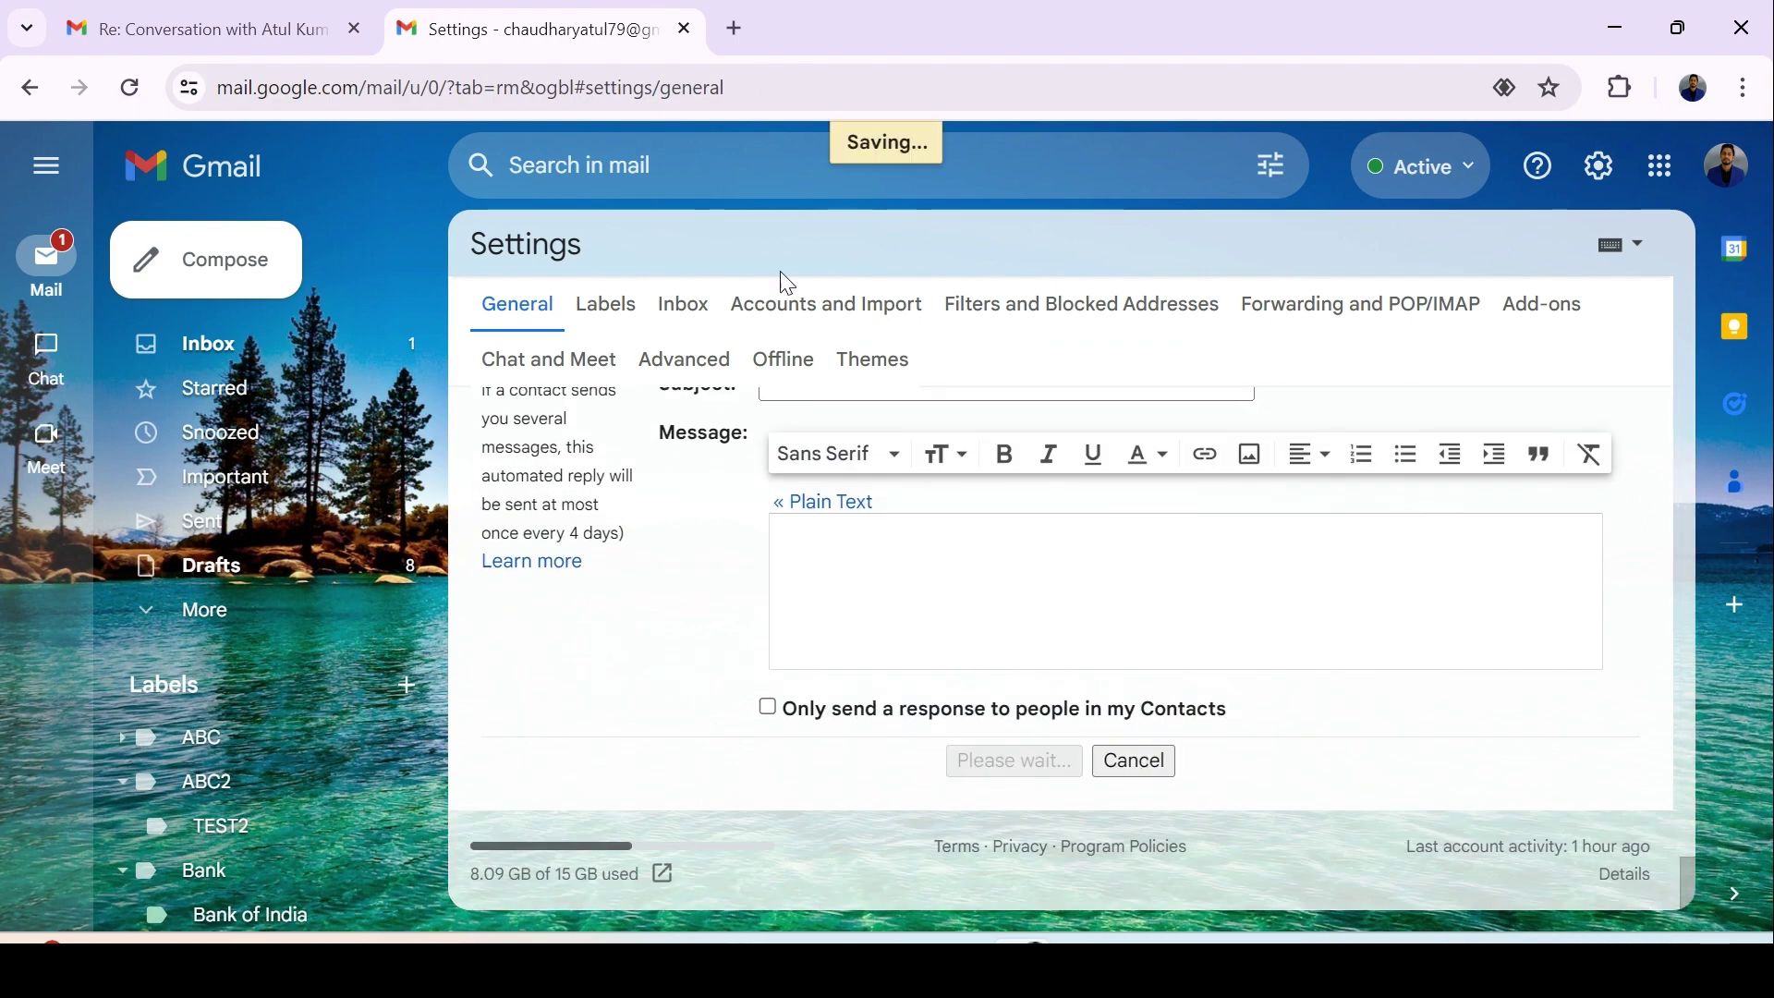
# - Open the 'Re: Request to Delete Account | Uno' email, then reopen the full settings via the gear
pyautogui.click(253, 42)
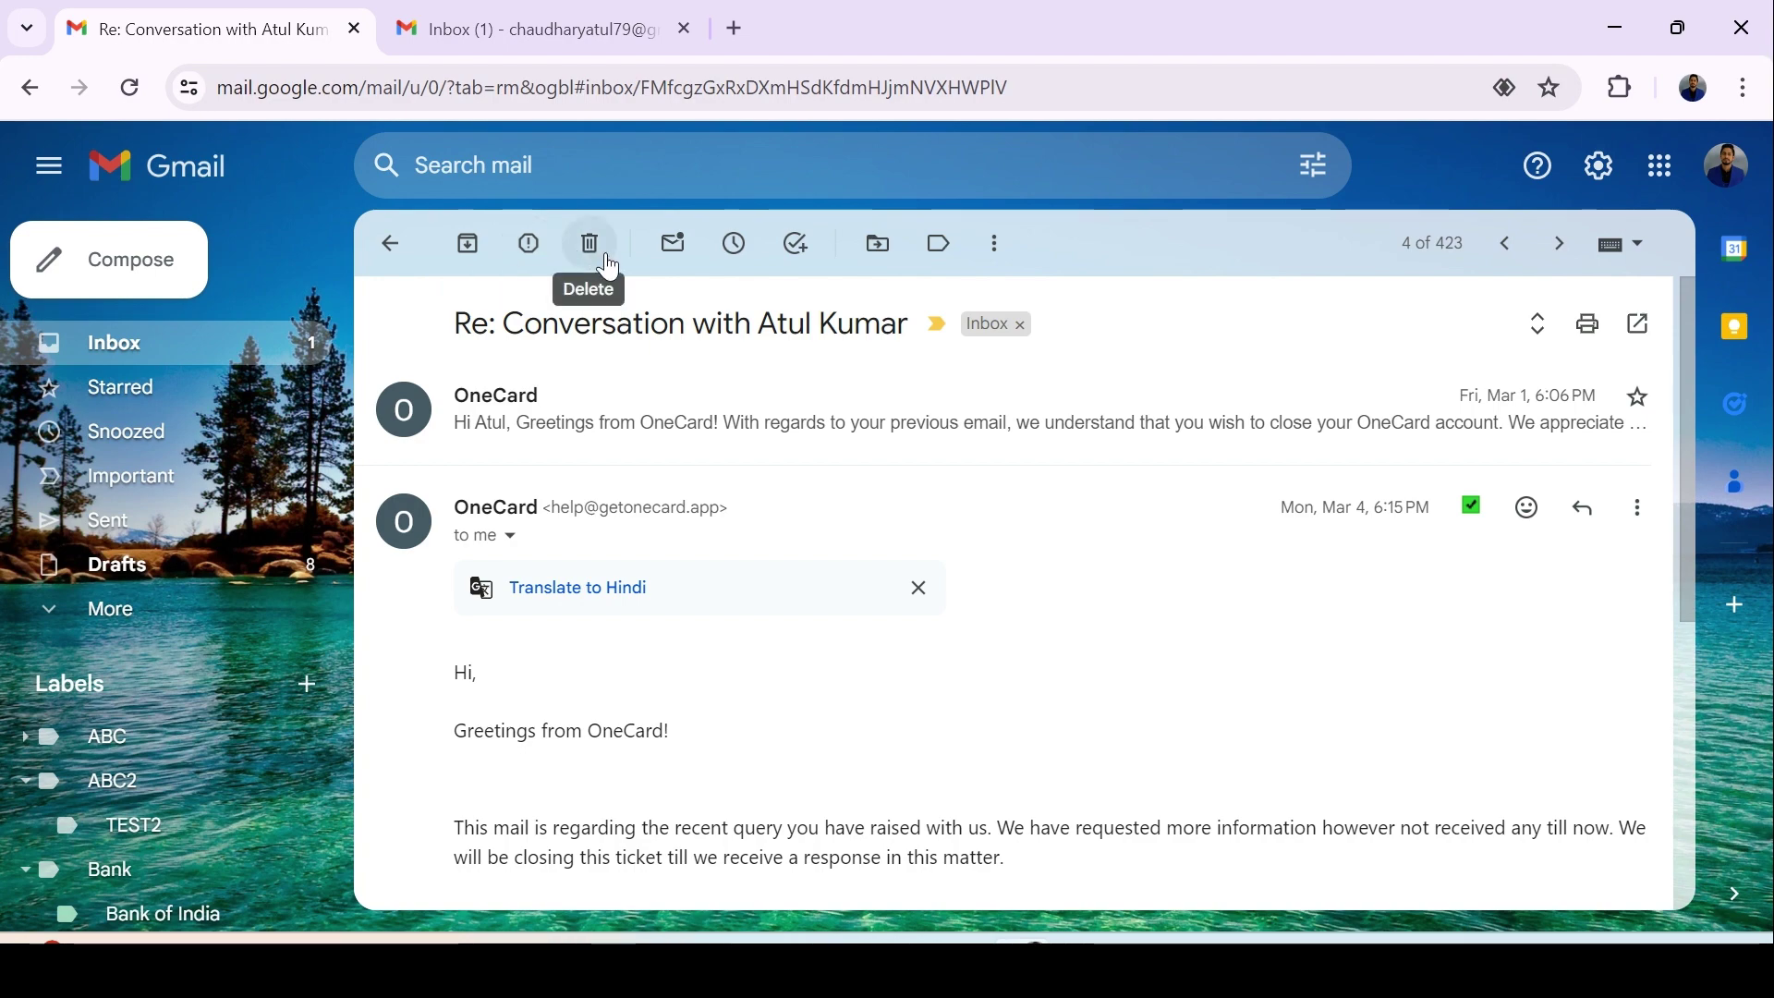
pyautogui.click(572, 30)
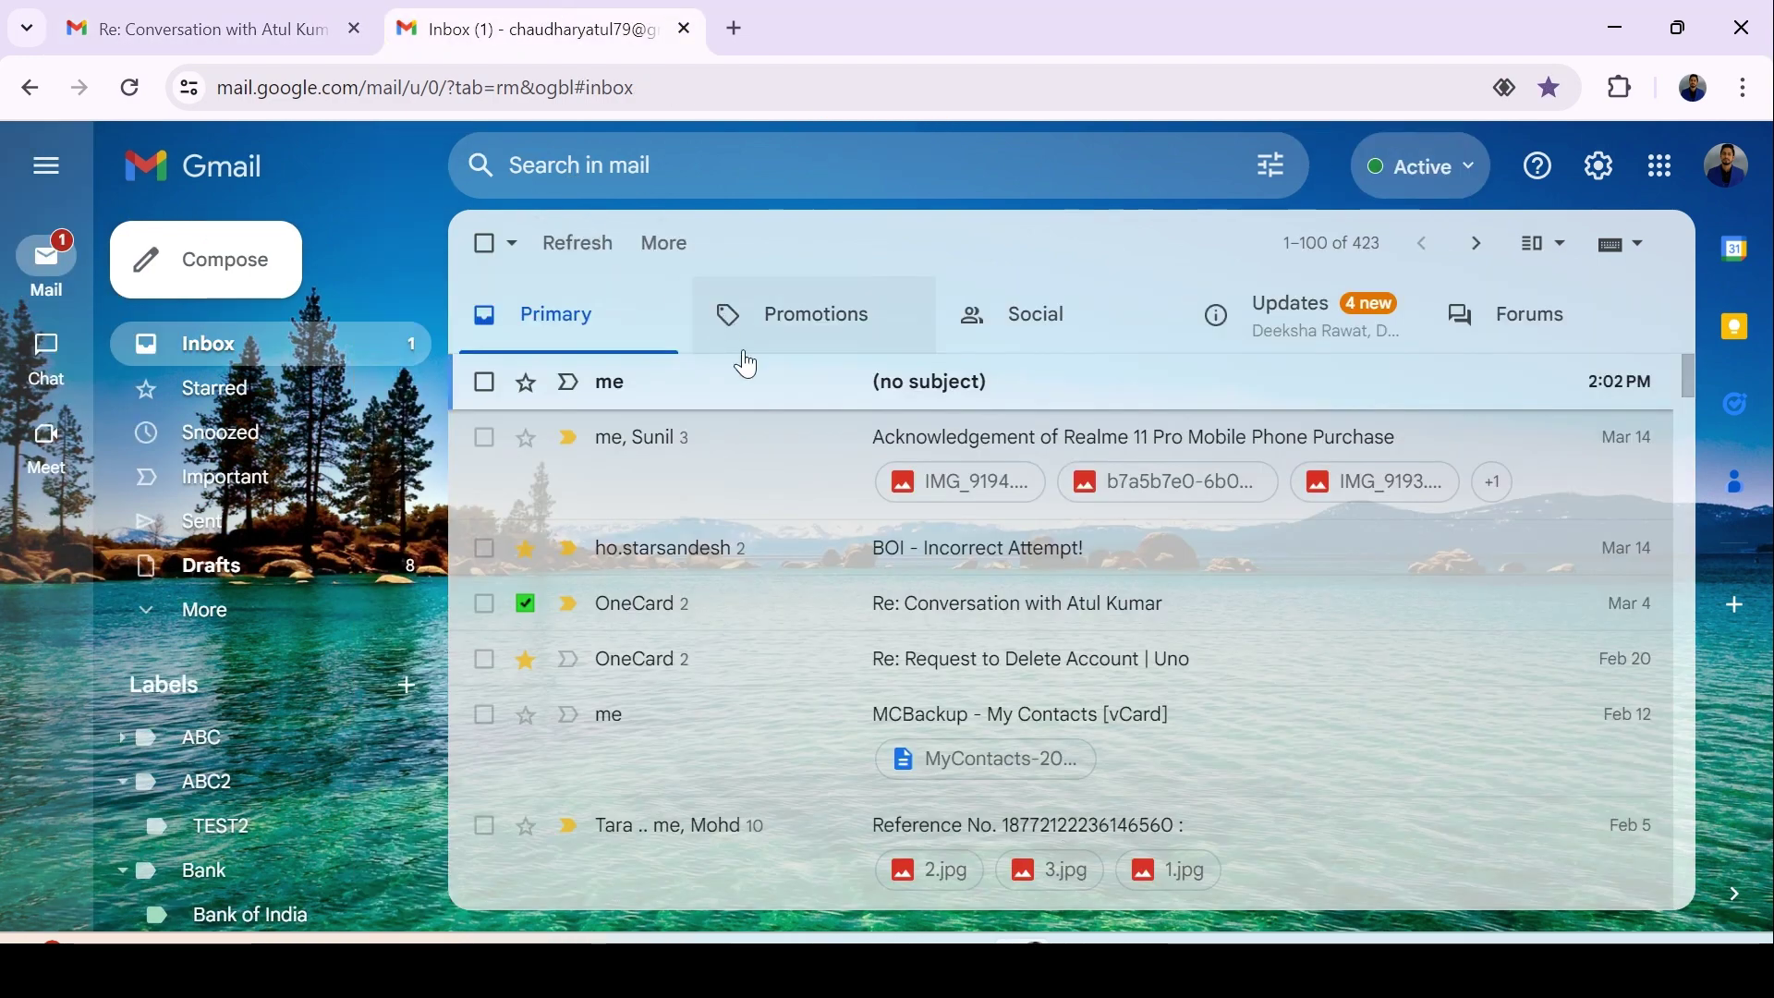
pyautogui.click(961, 672)
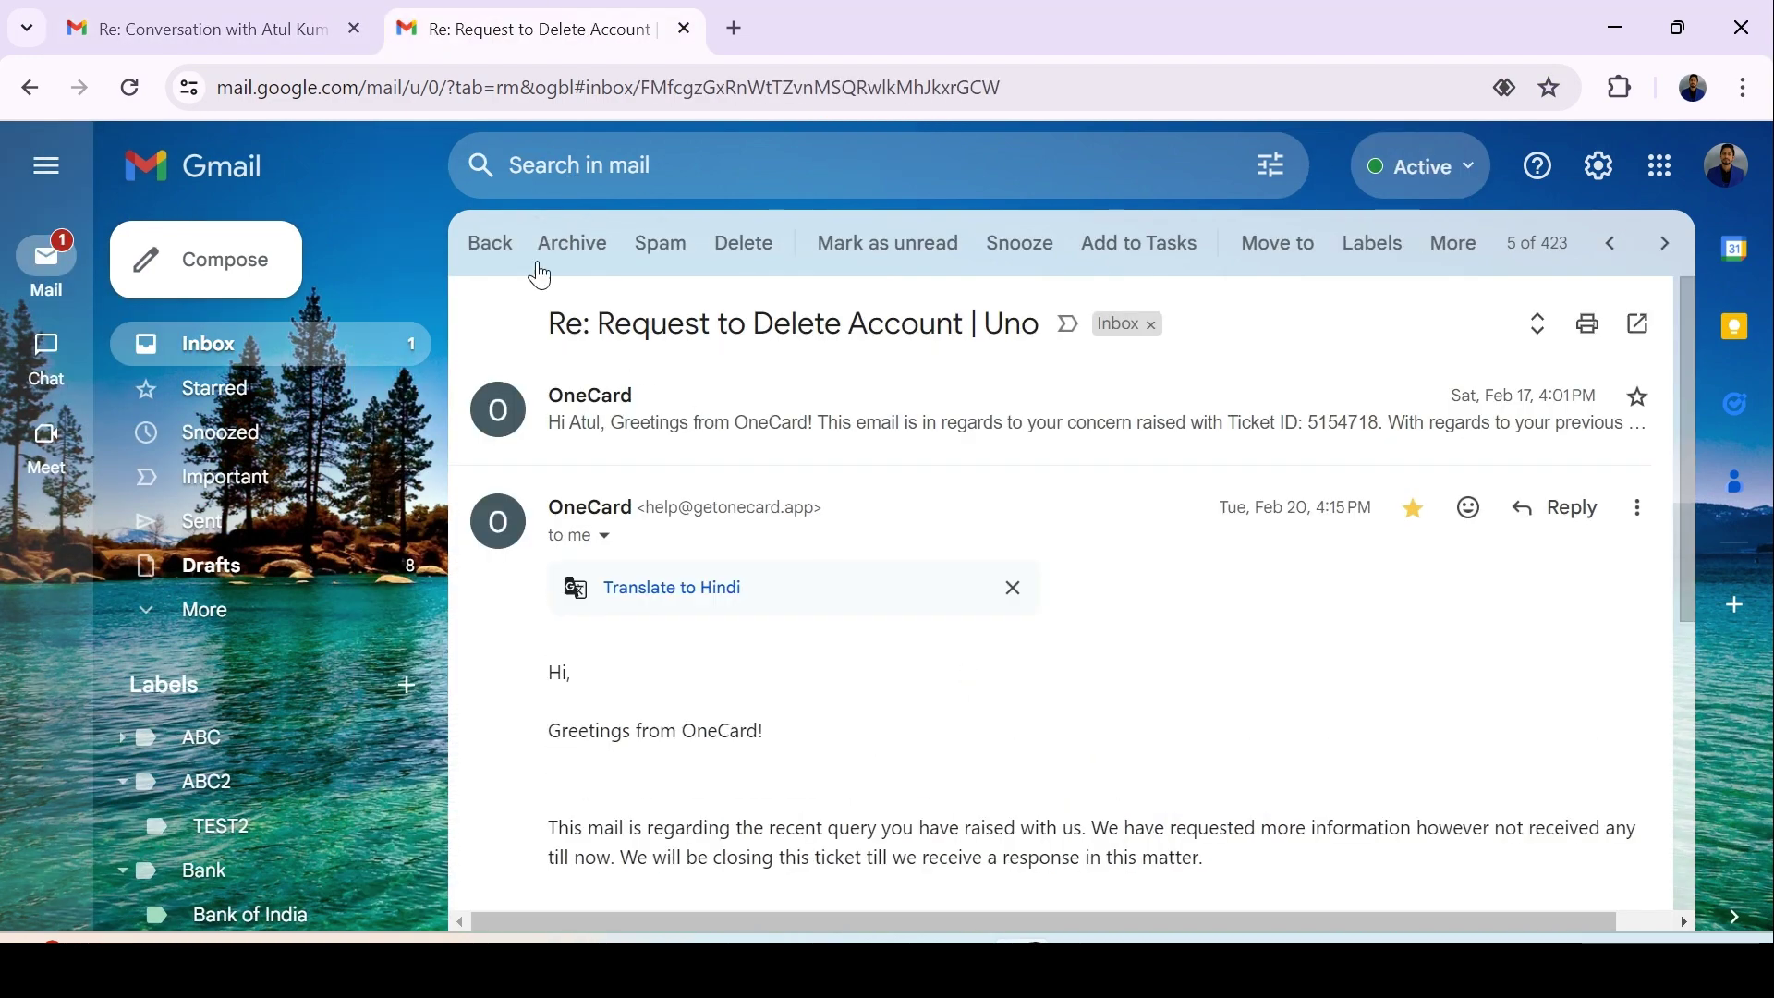
pyautogui.click(236, 27)
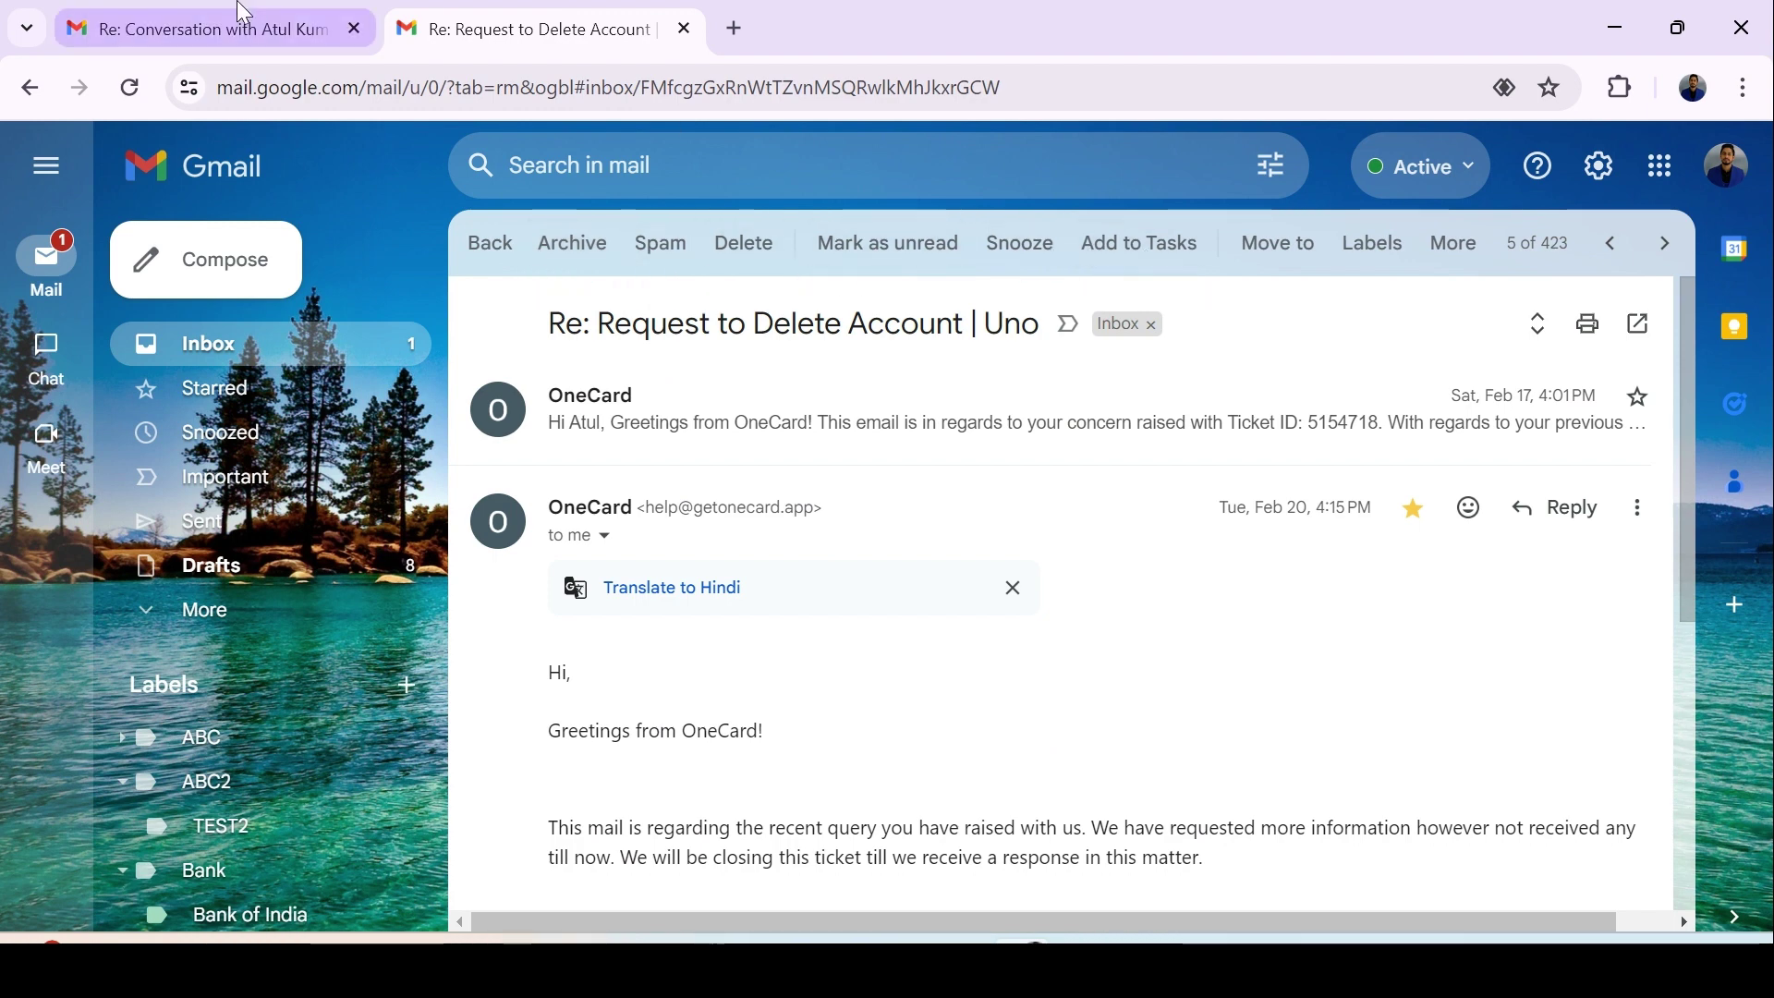
pyautogui.click(1599, 169)
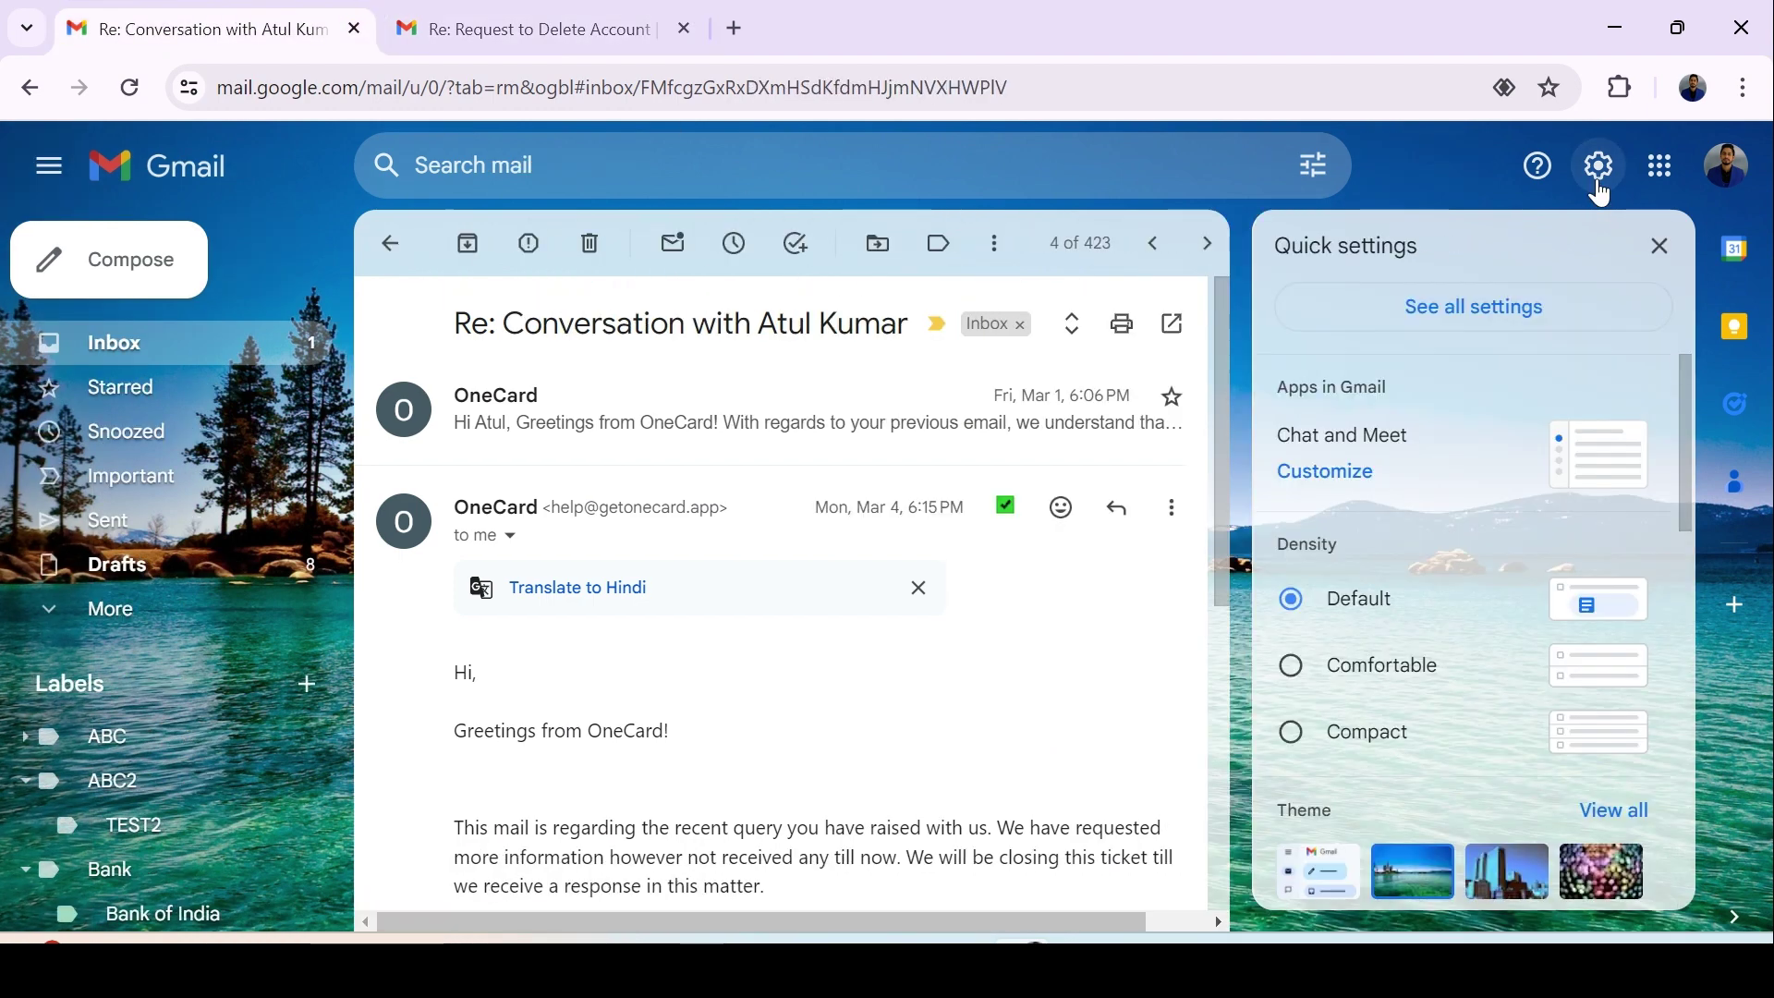
pyautogui.click(1475, 305)
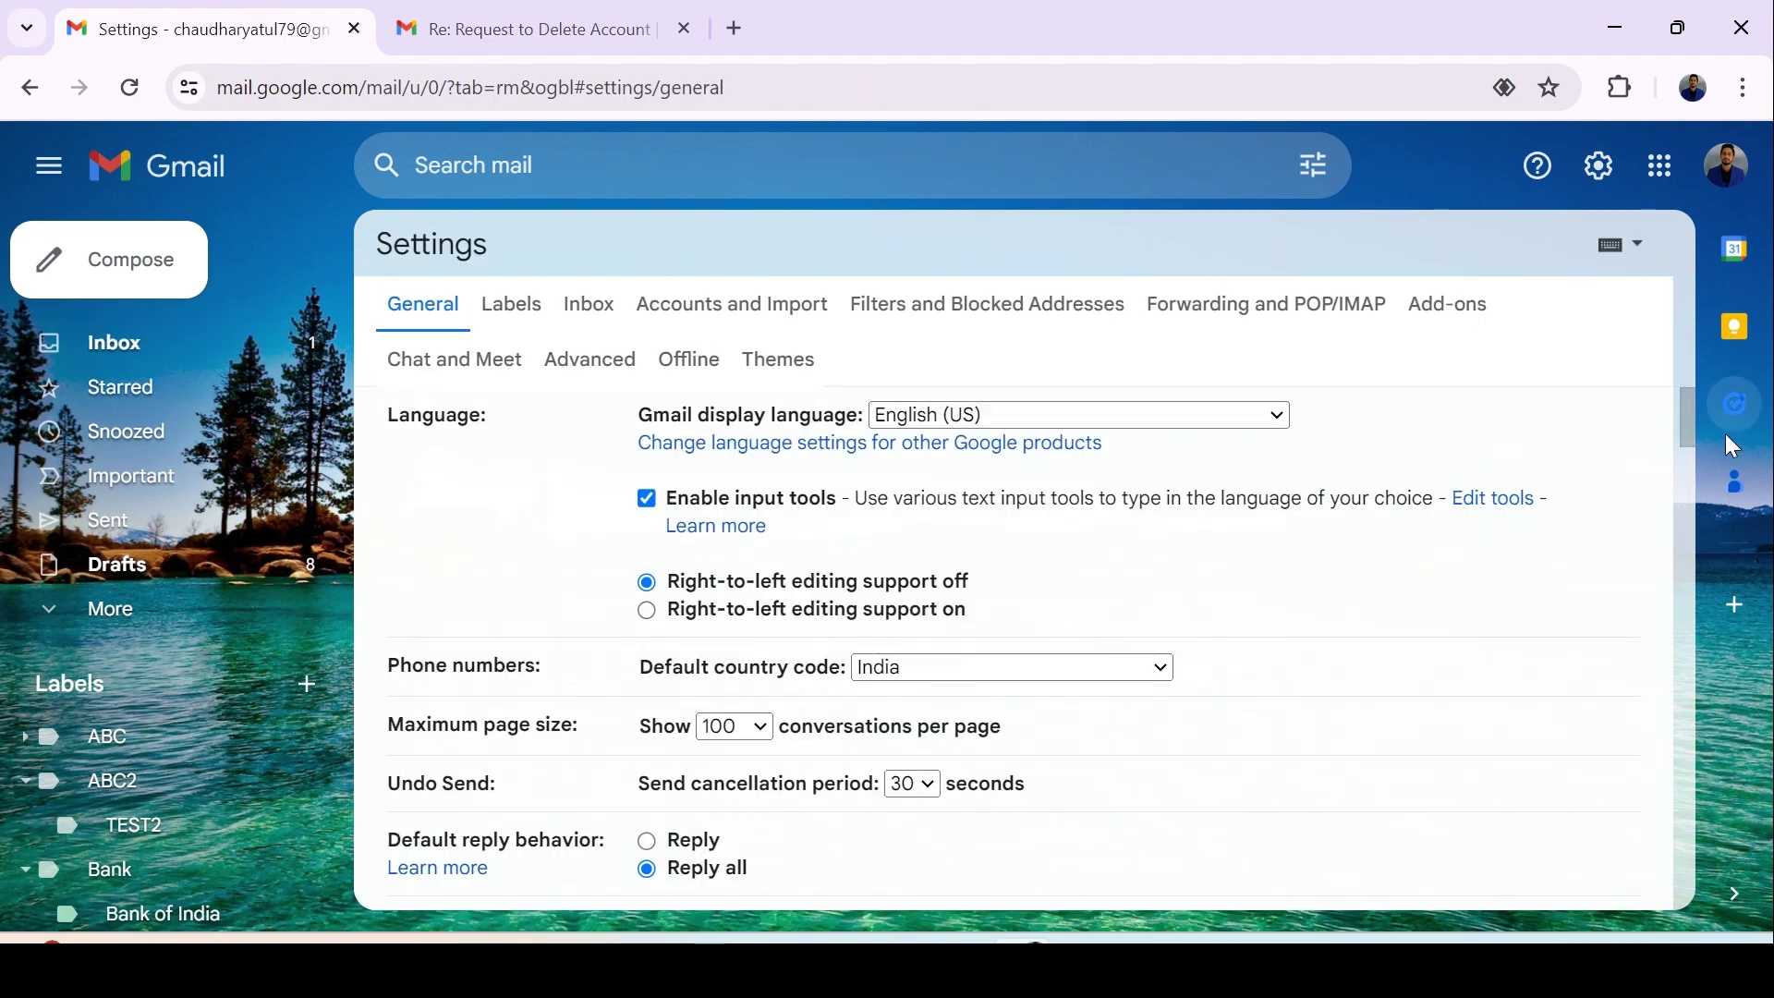
# - Scroll down through the General settings page
pyautogui.moveTo(1695, 418); pyautogui.dragTo(1693, 713)
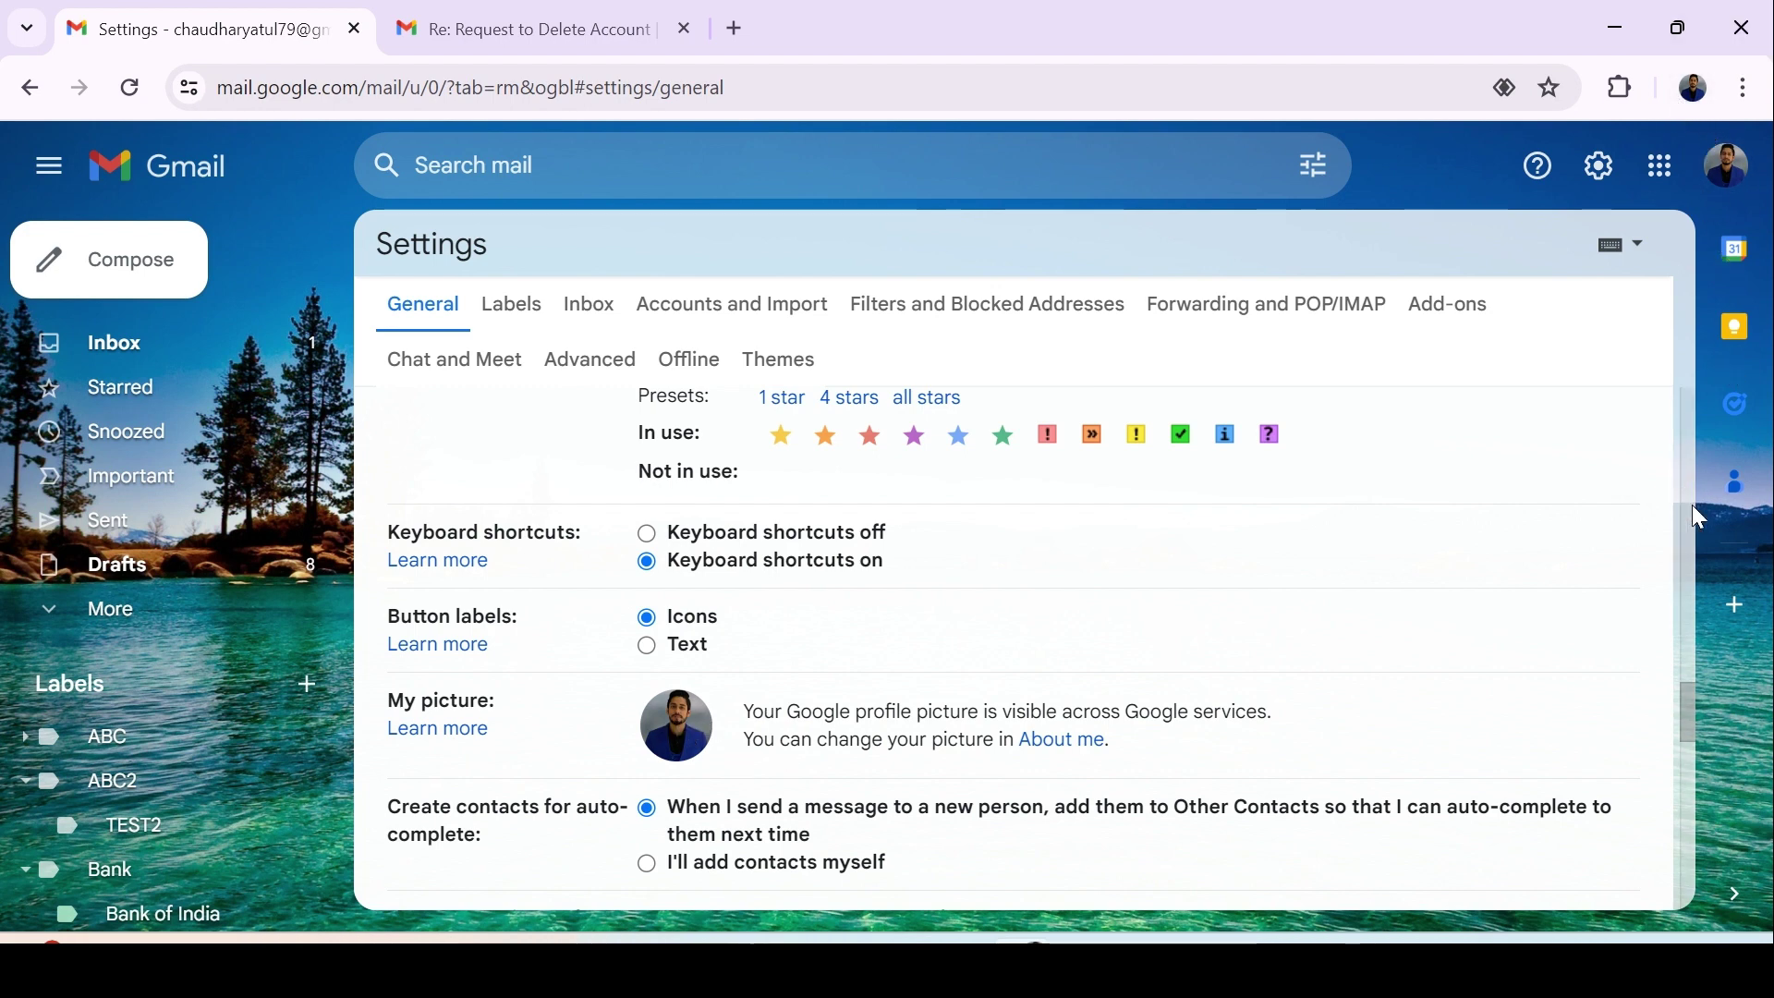
pyautogui.moveTo(1693, 747); pyautogui.dragTo(1691, 739)
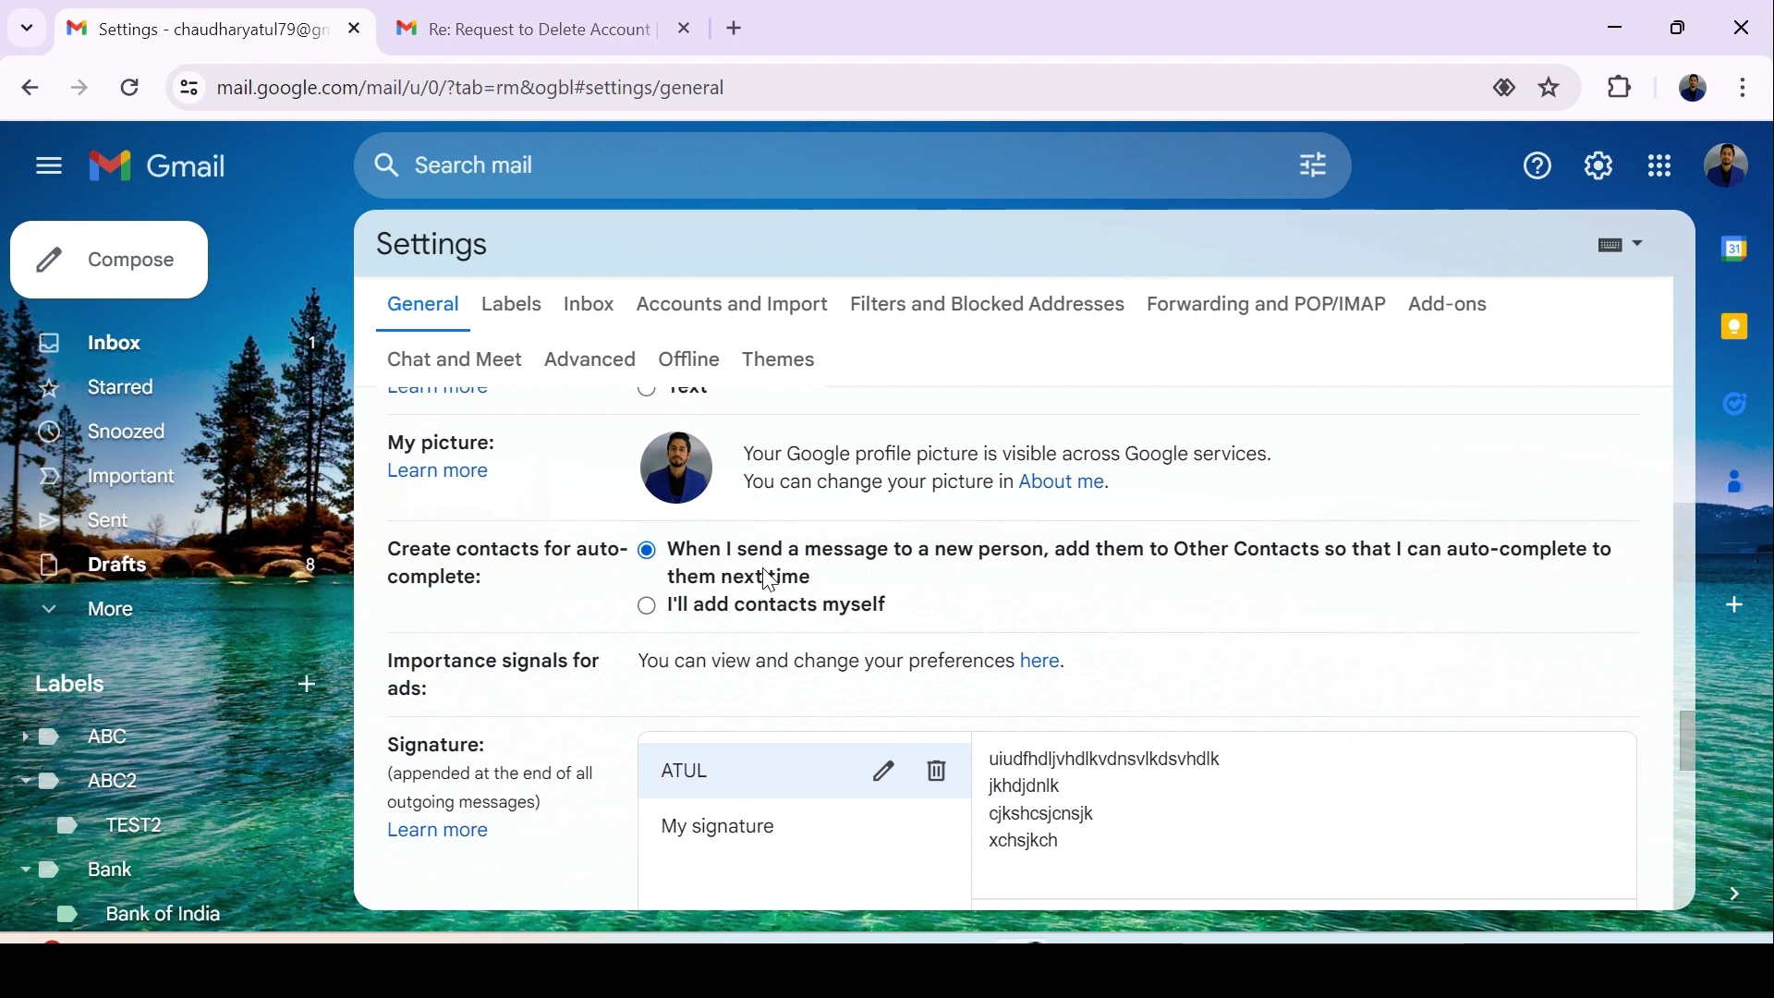
# - Start a new message with 'ar' in the To field to preview the signature, then return to Settings
pyautogui.click(462, 30)
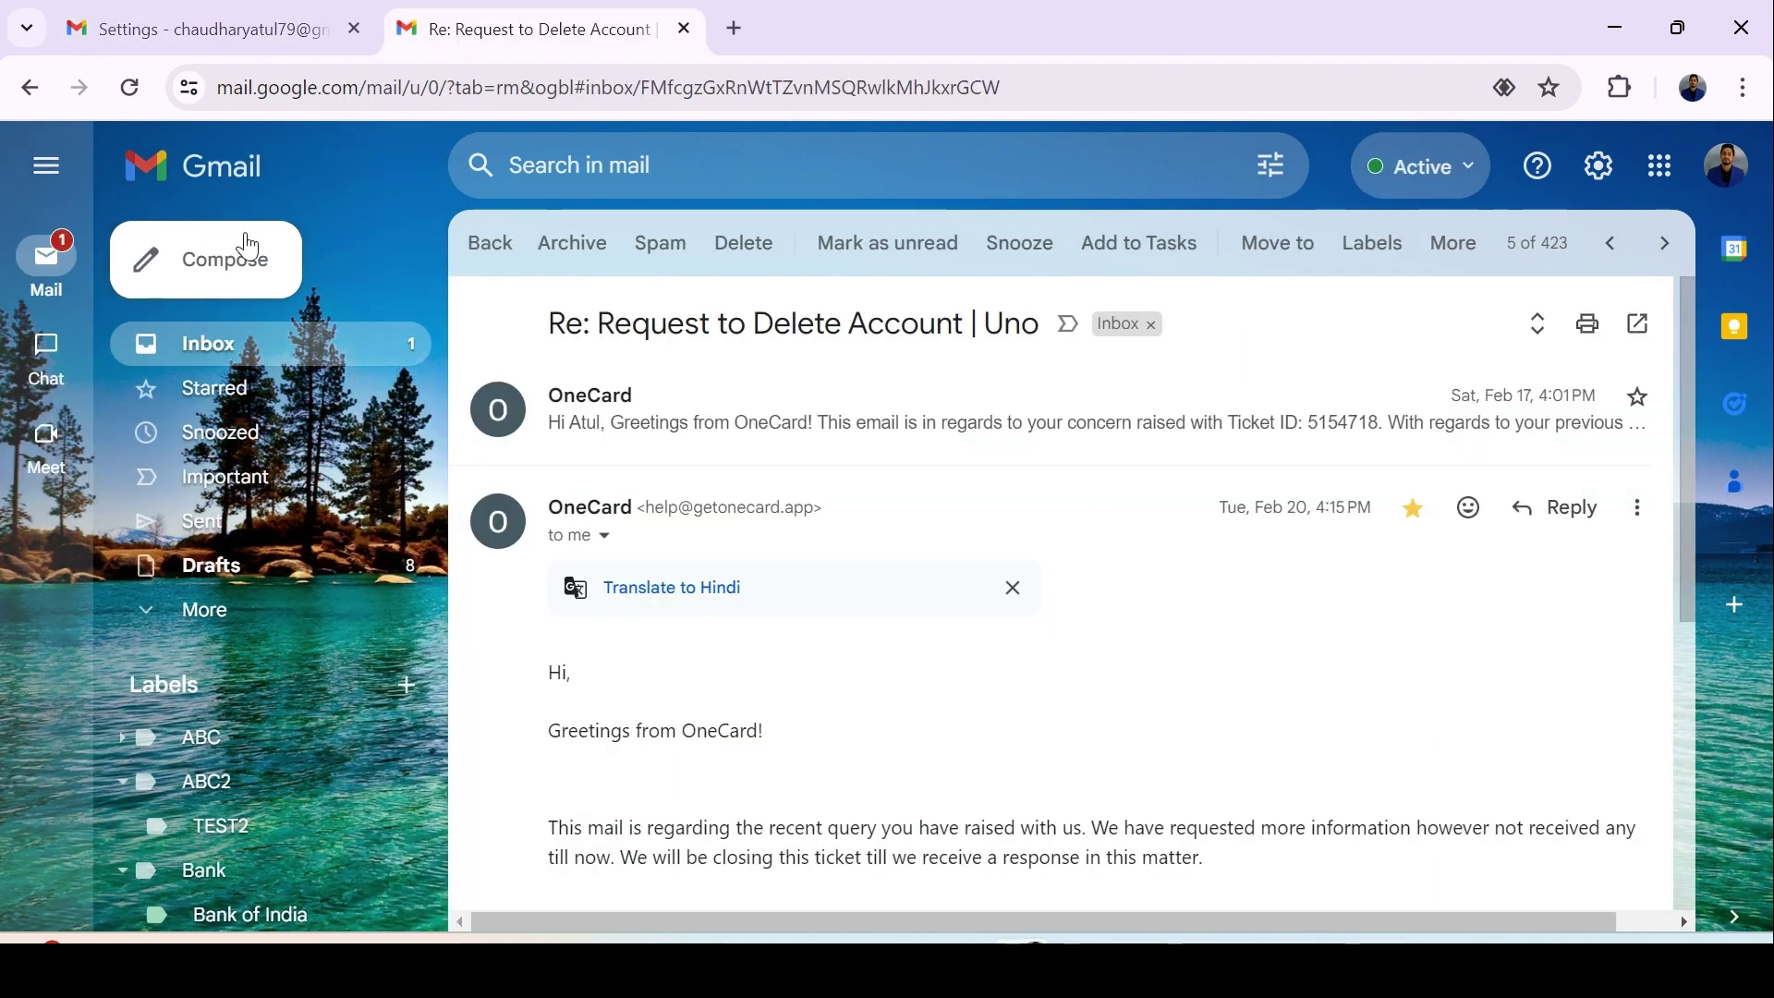
pyautogui.click(248, 247)
pyautogui.write('a')
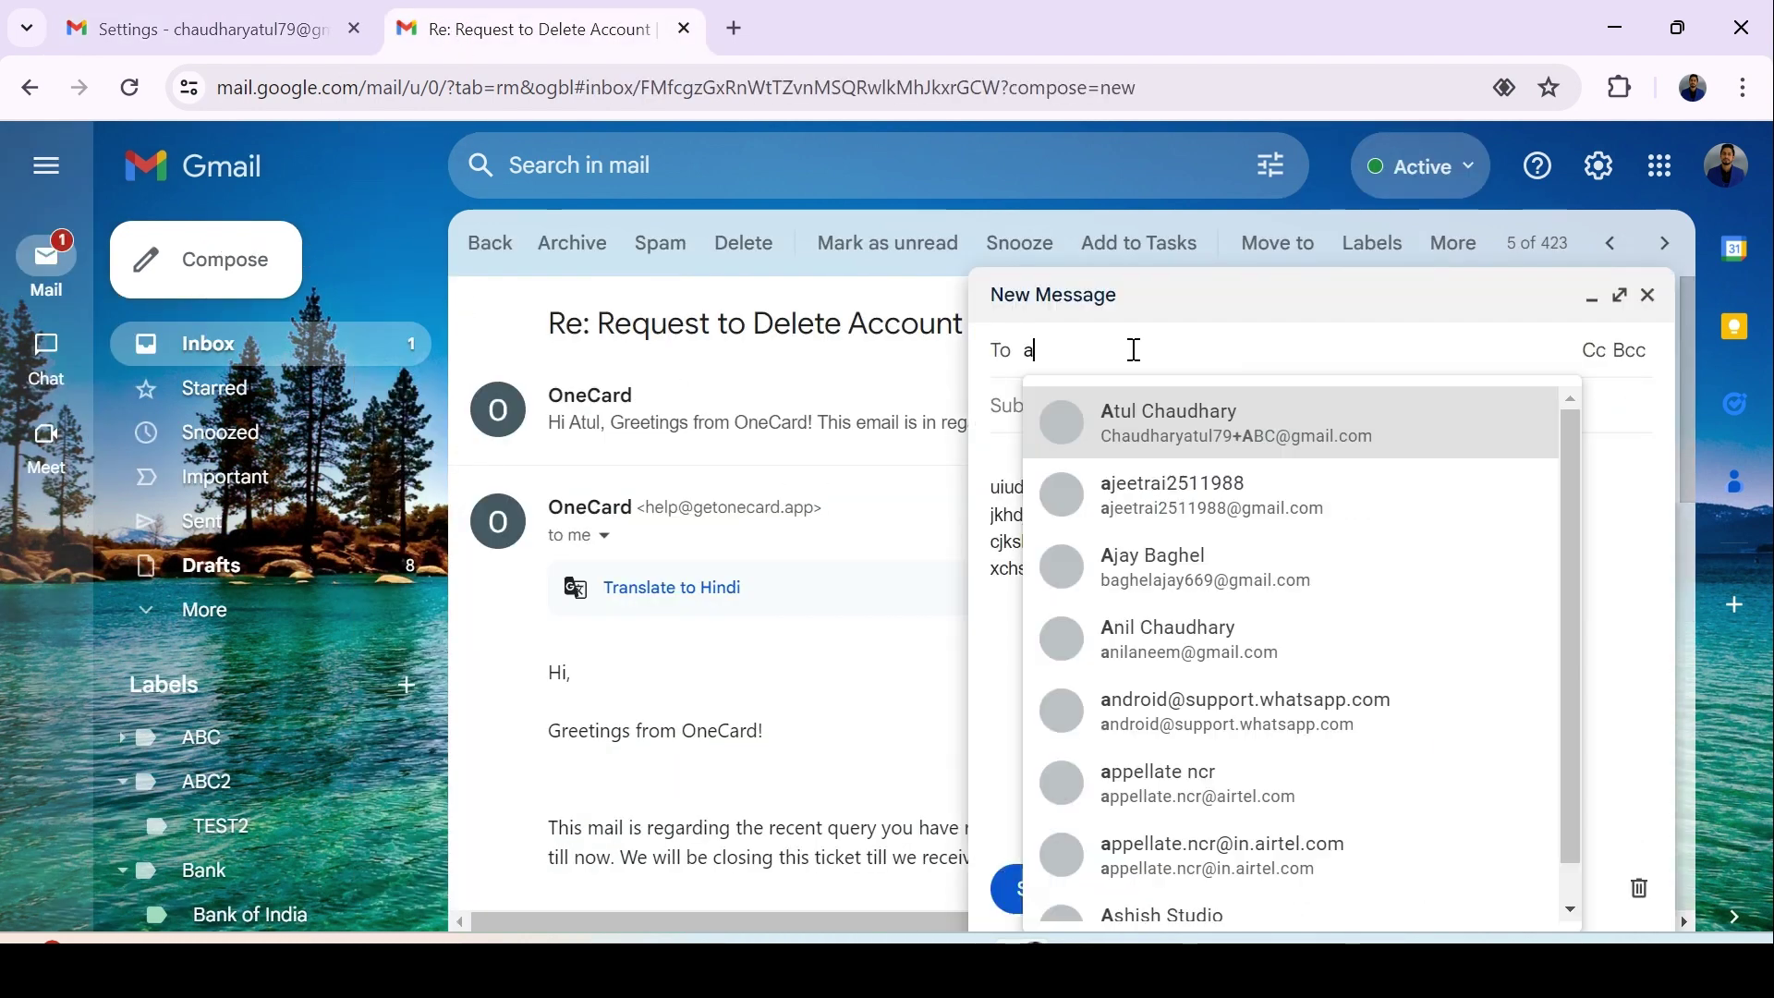
pyautogui.write('r')
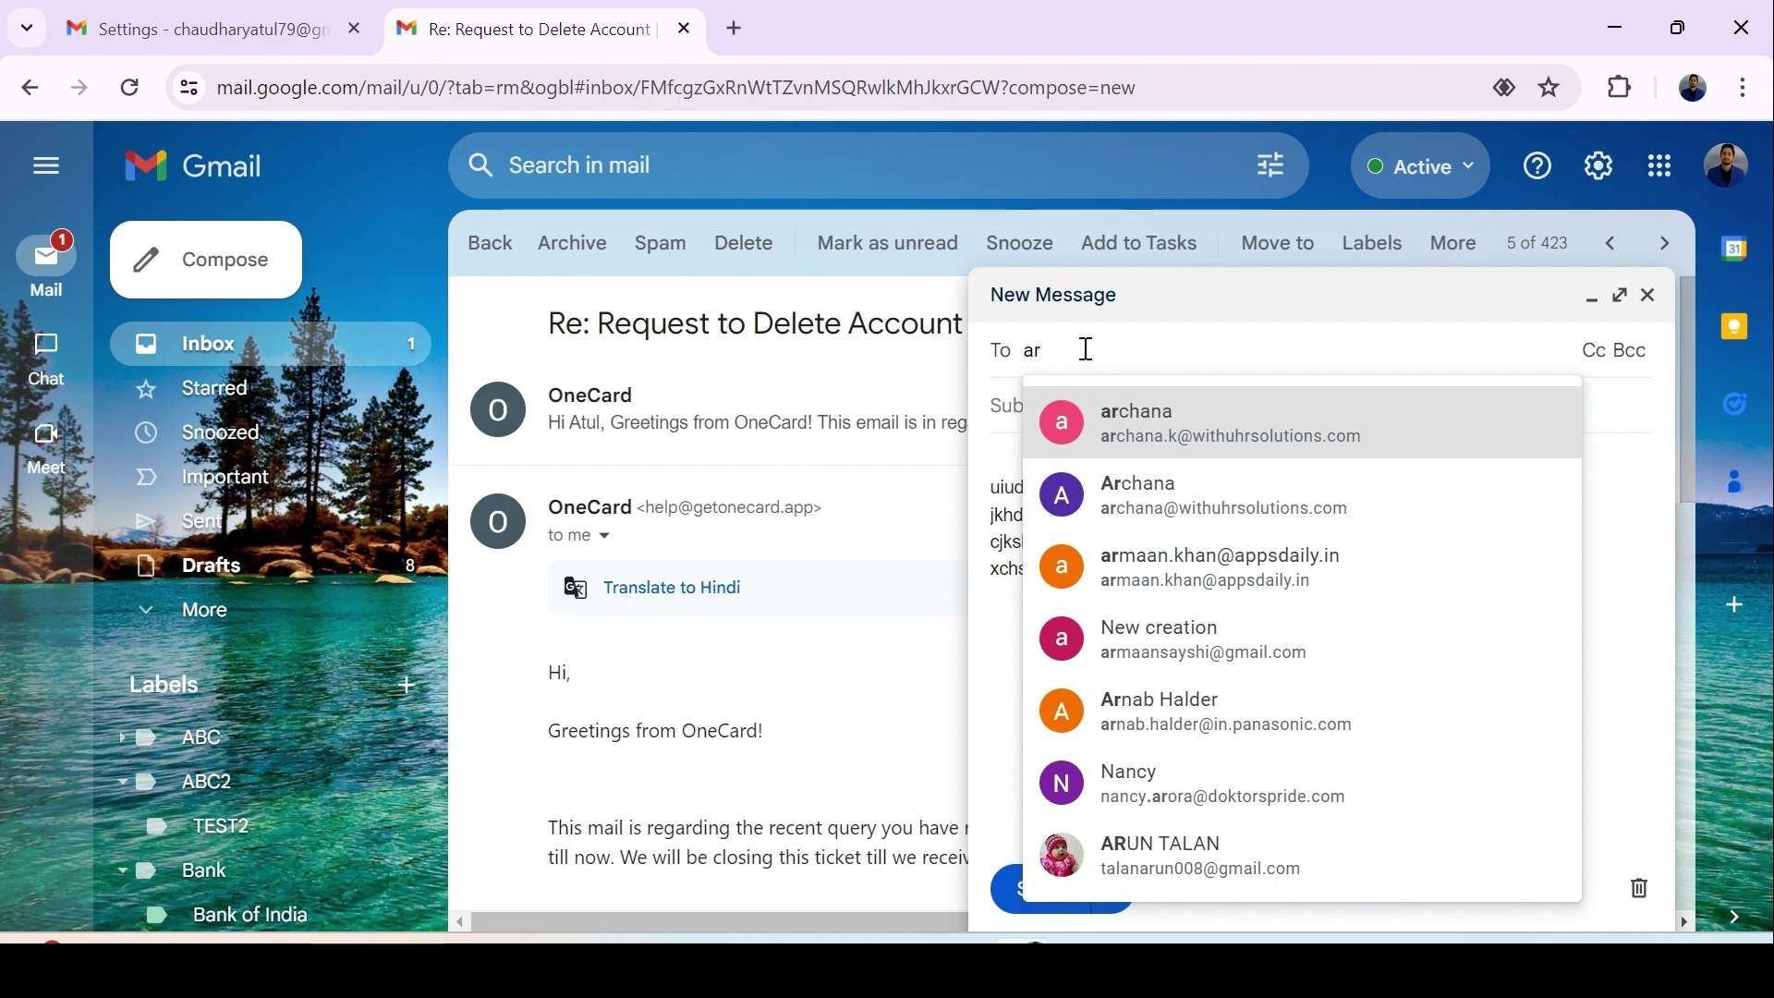
pyautogui.hotkey('ctrl', 'pageup')
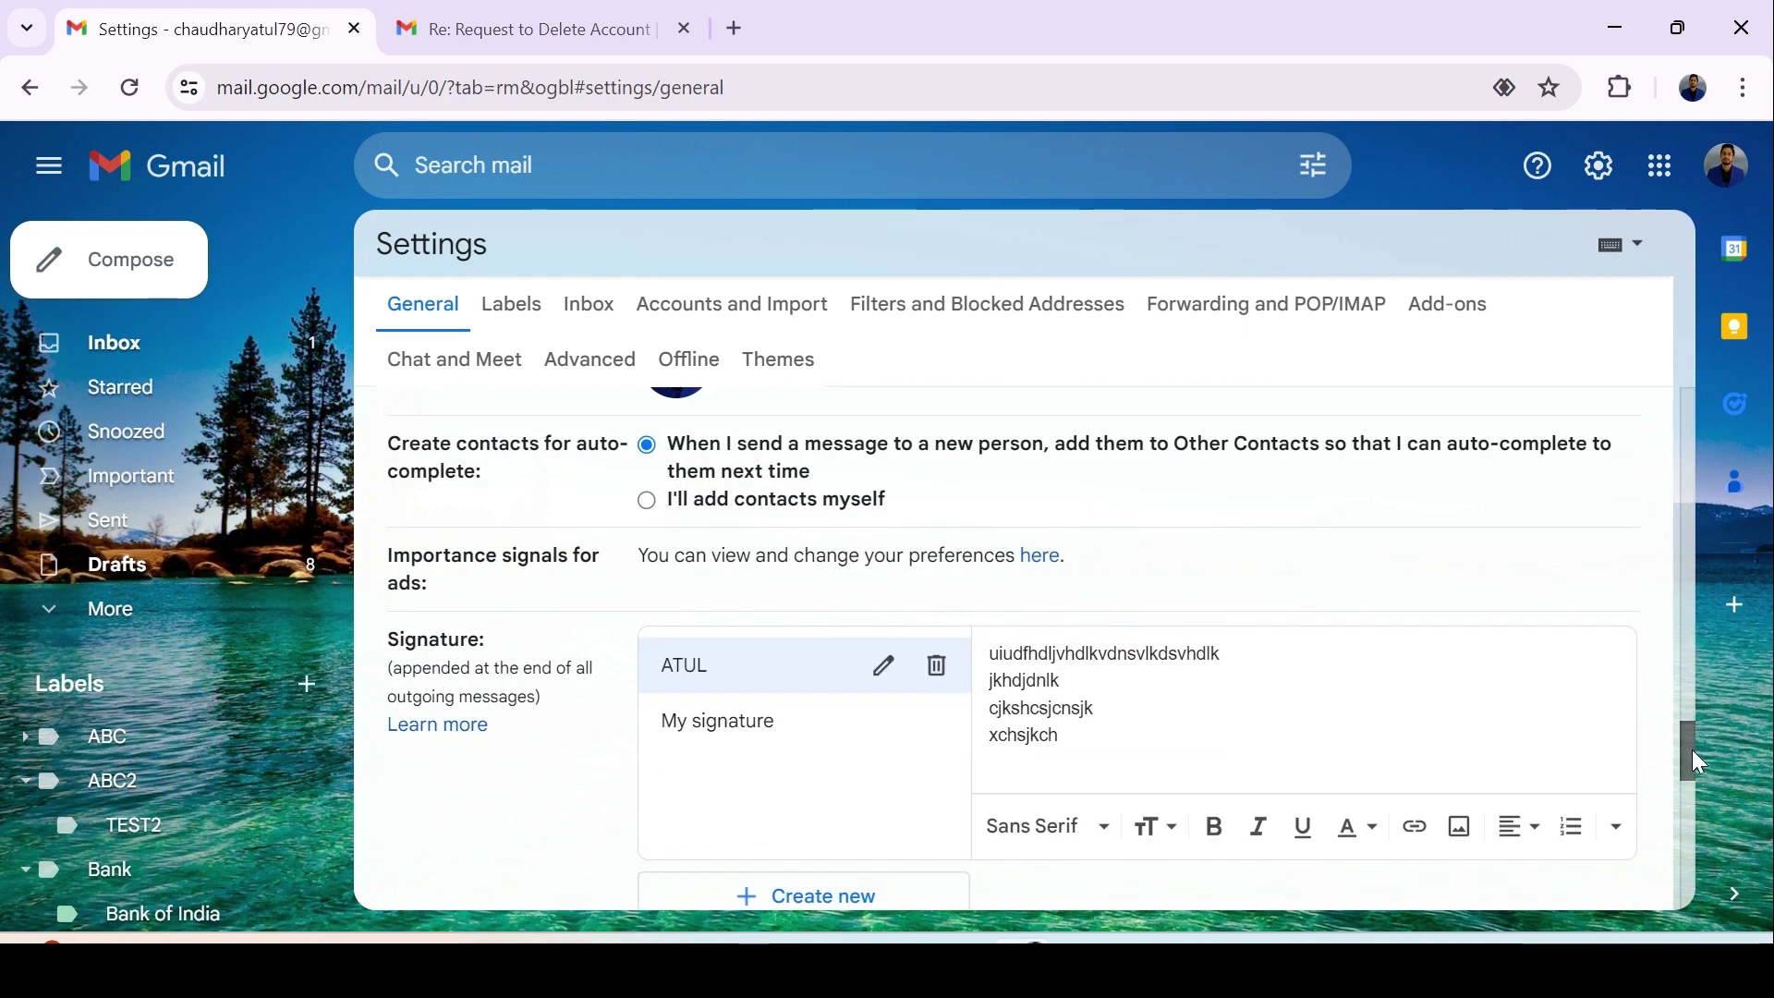
# - Replace the first signature's text with the user's full name, a phone number, and a filler line
pyautogui.moveTo(1693, 734); pyautogui.dragTo(1693, 767)
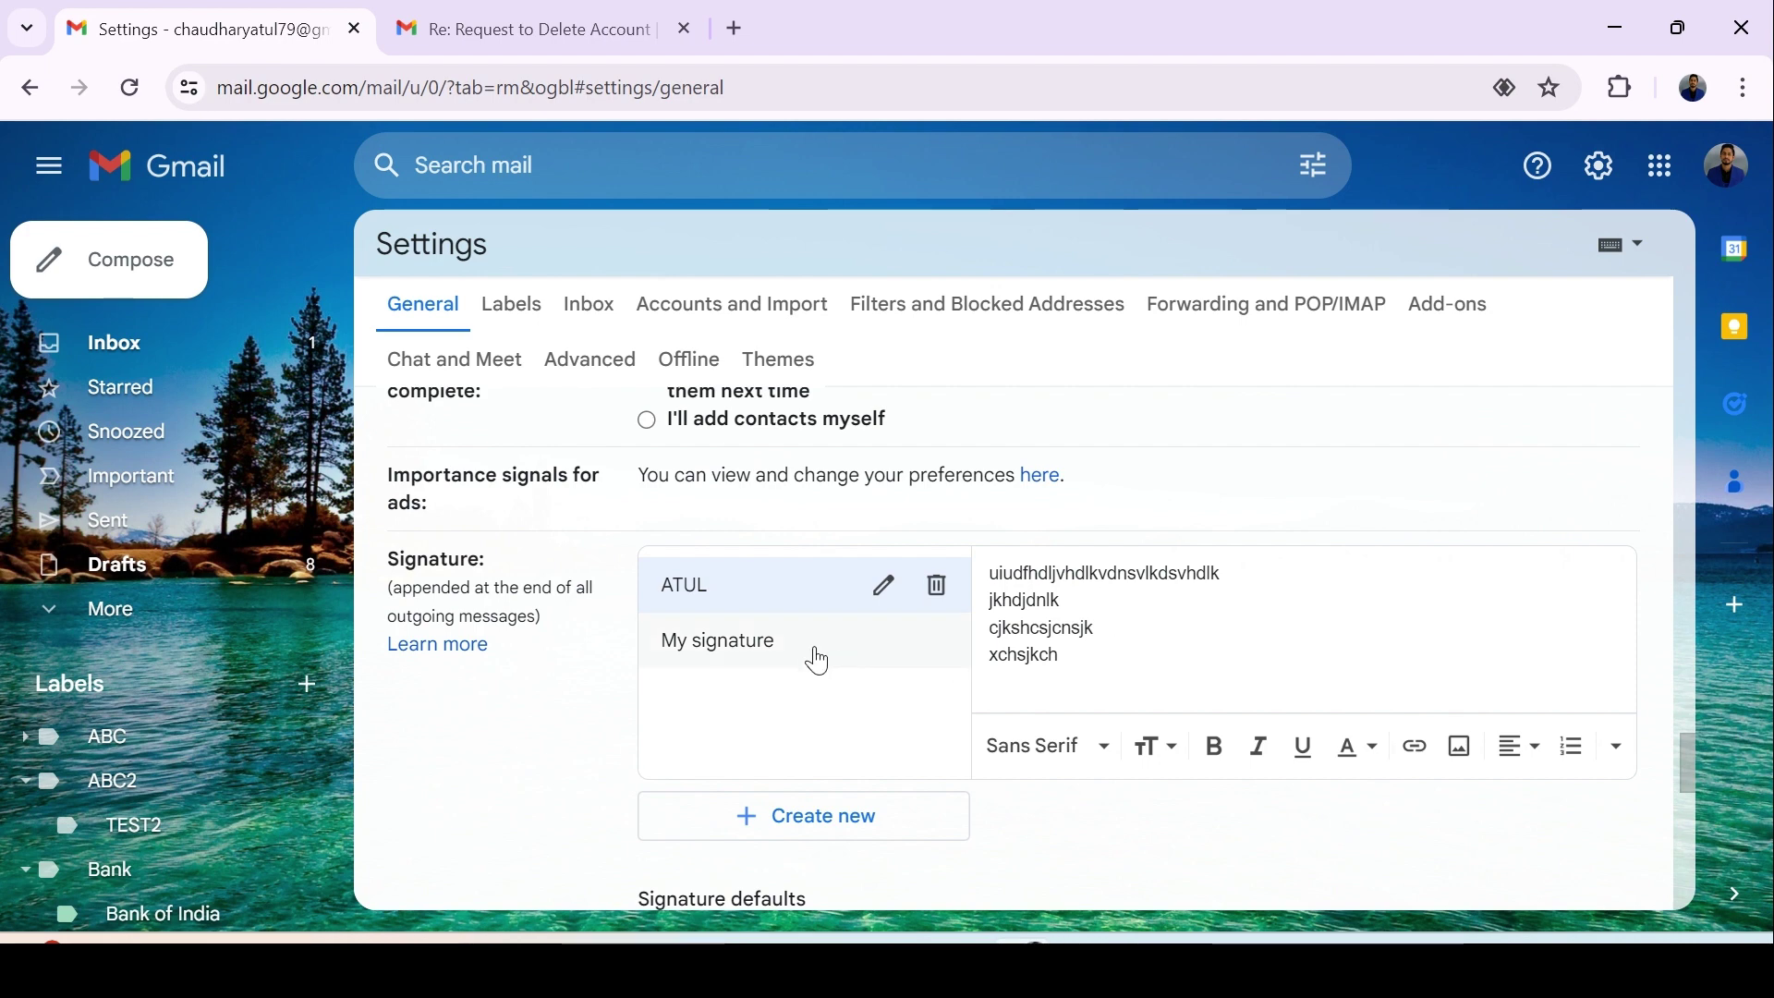
pyautogui.click(884, 586)
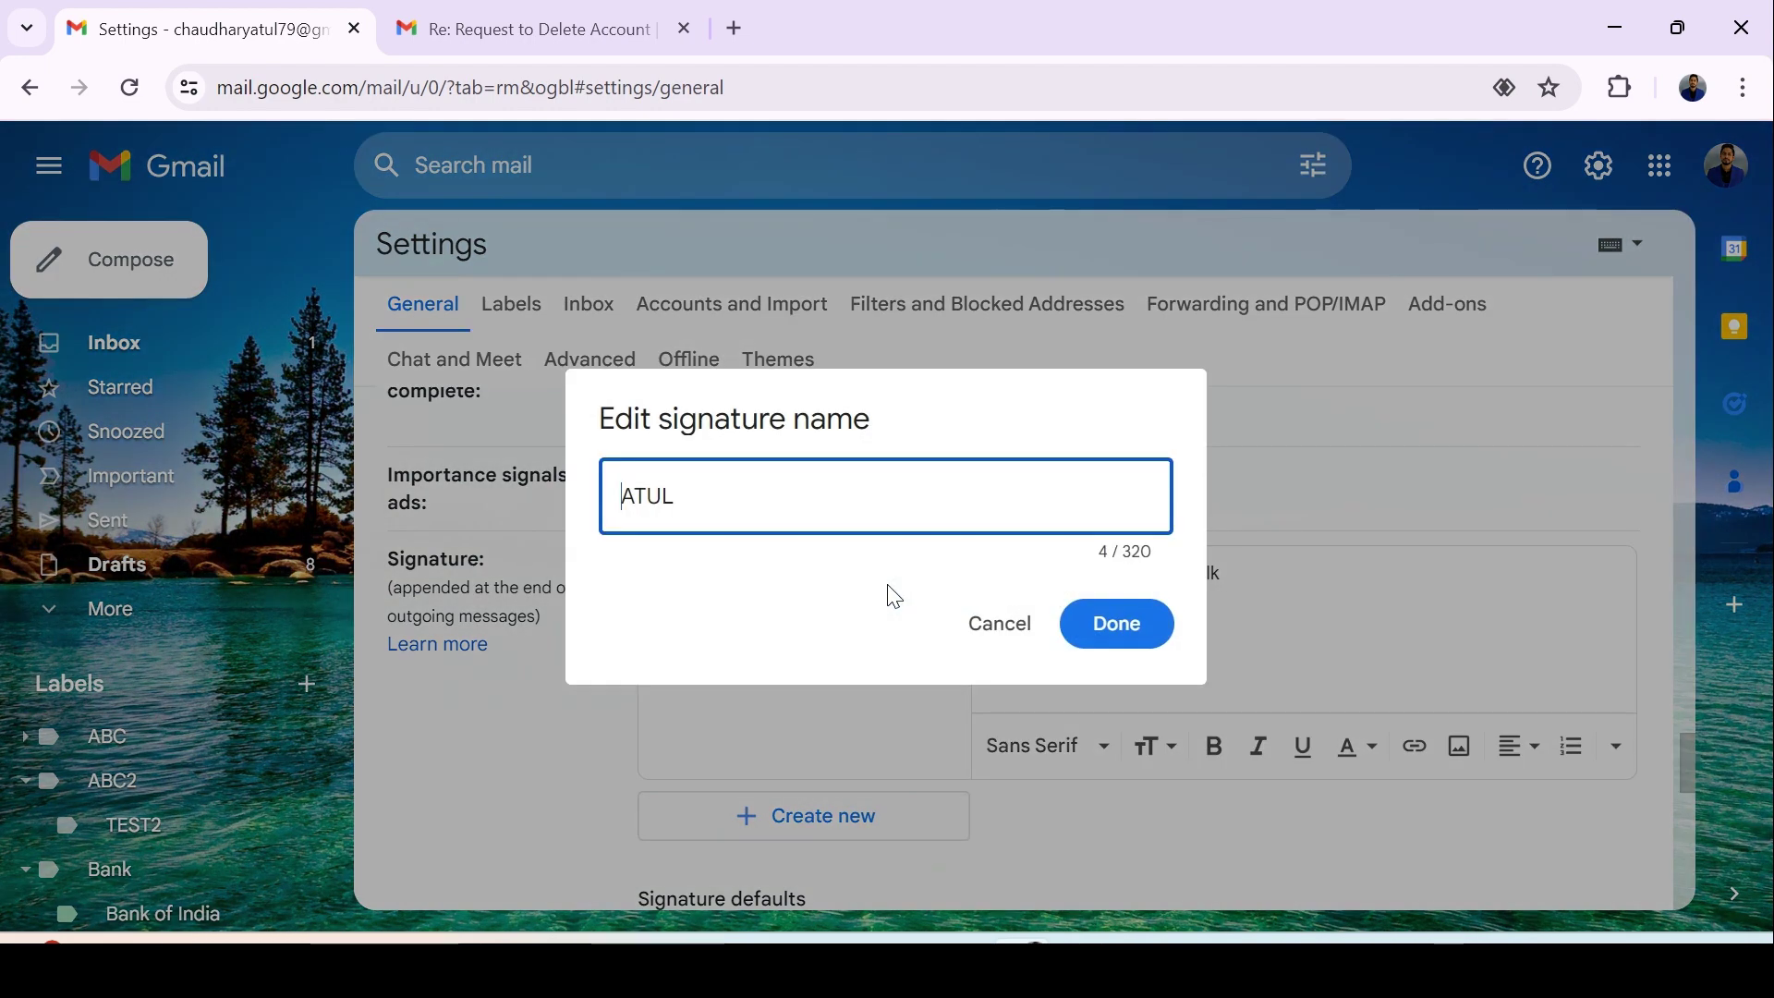
pyautogui.click(1100, 622)
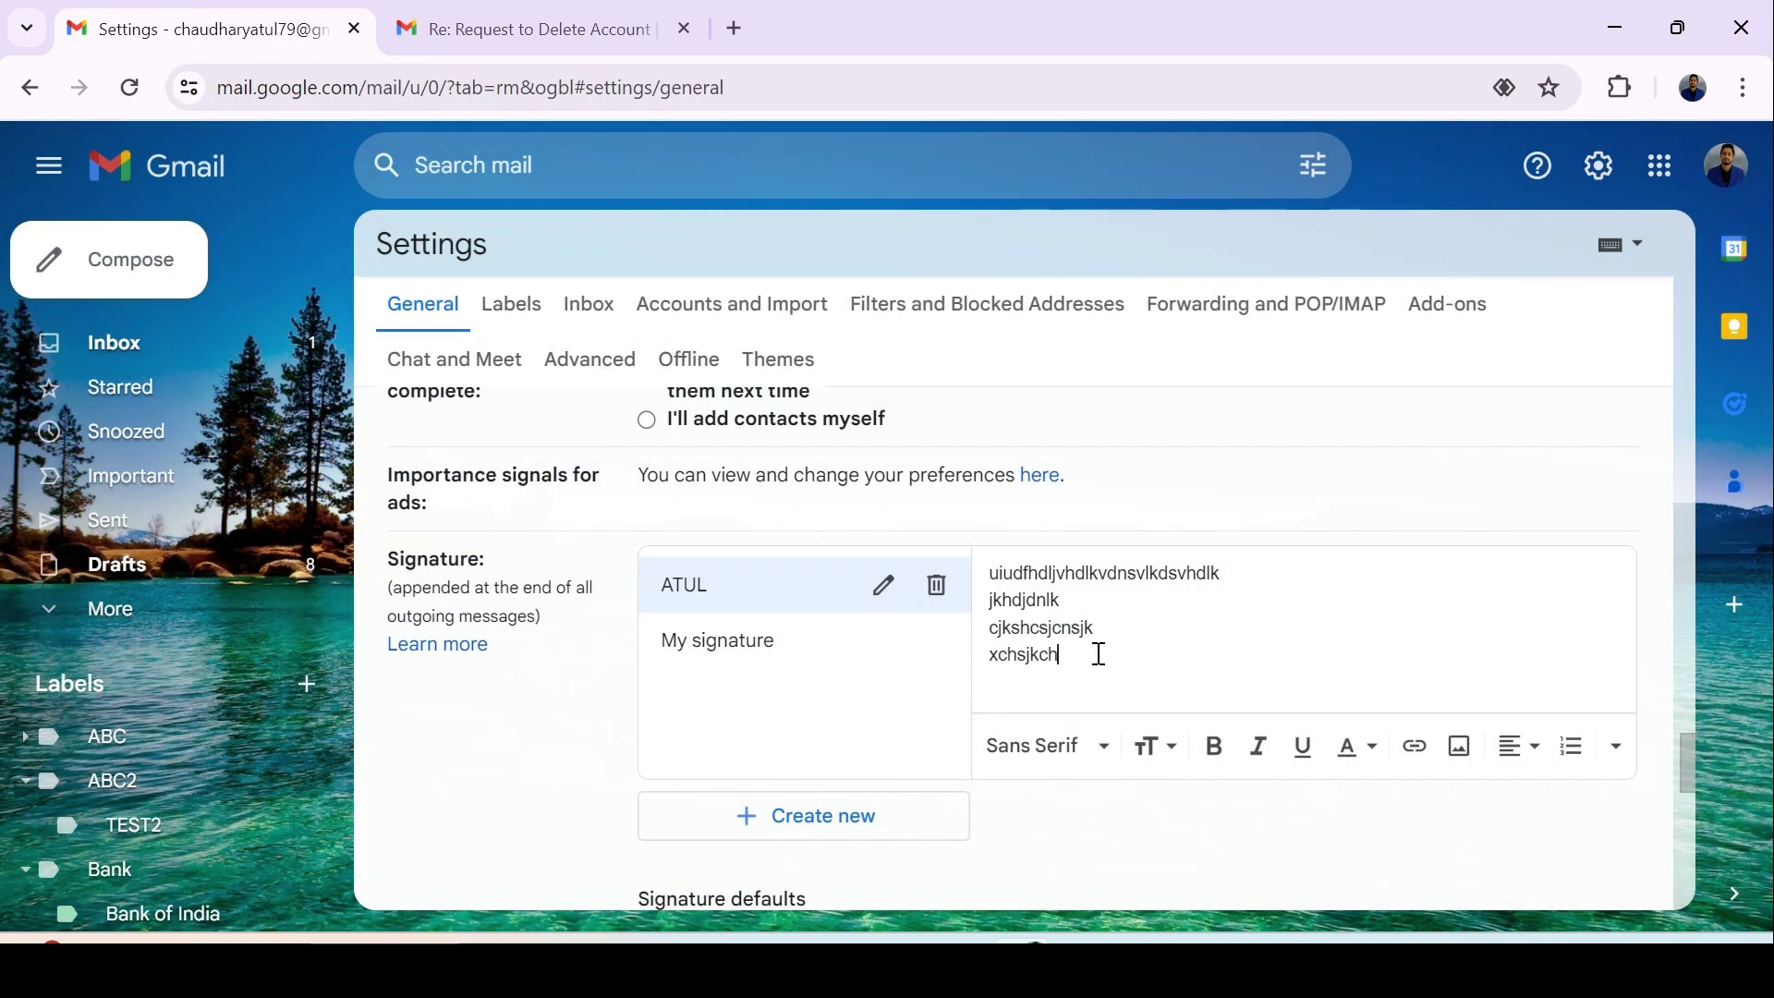
pyautogui.moveTo(1097, 652); pyautogui.dragTo(991, 588)
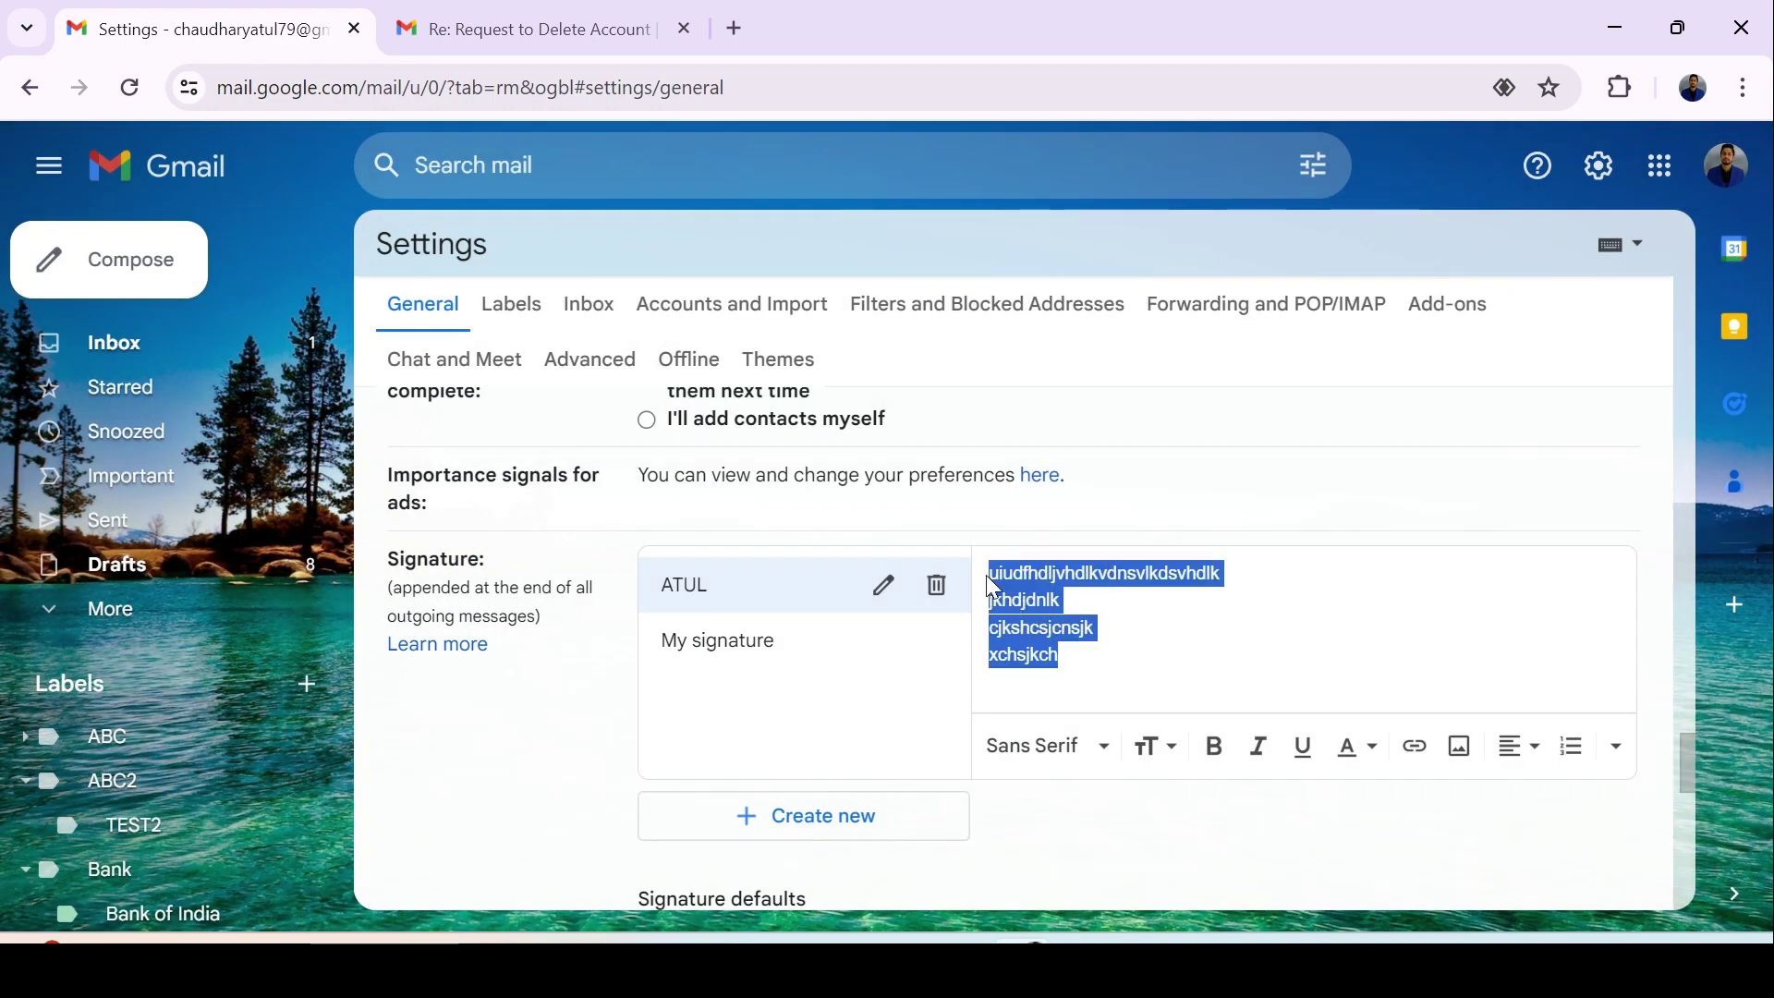
pyautogui.write('ATUl Kumar CHAUDHARY')
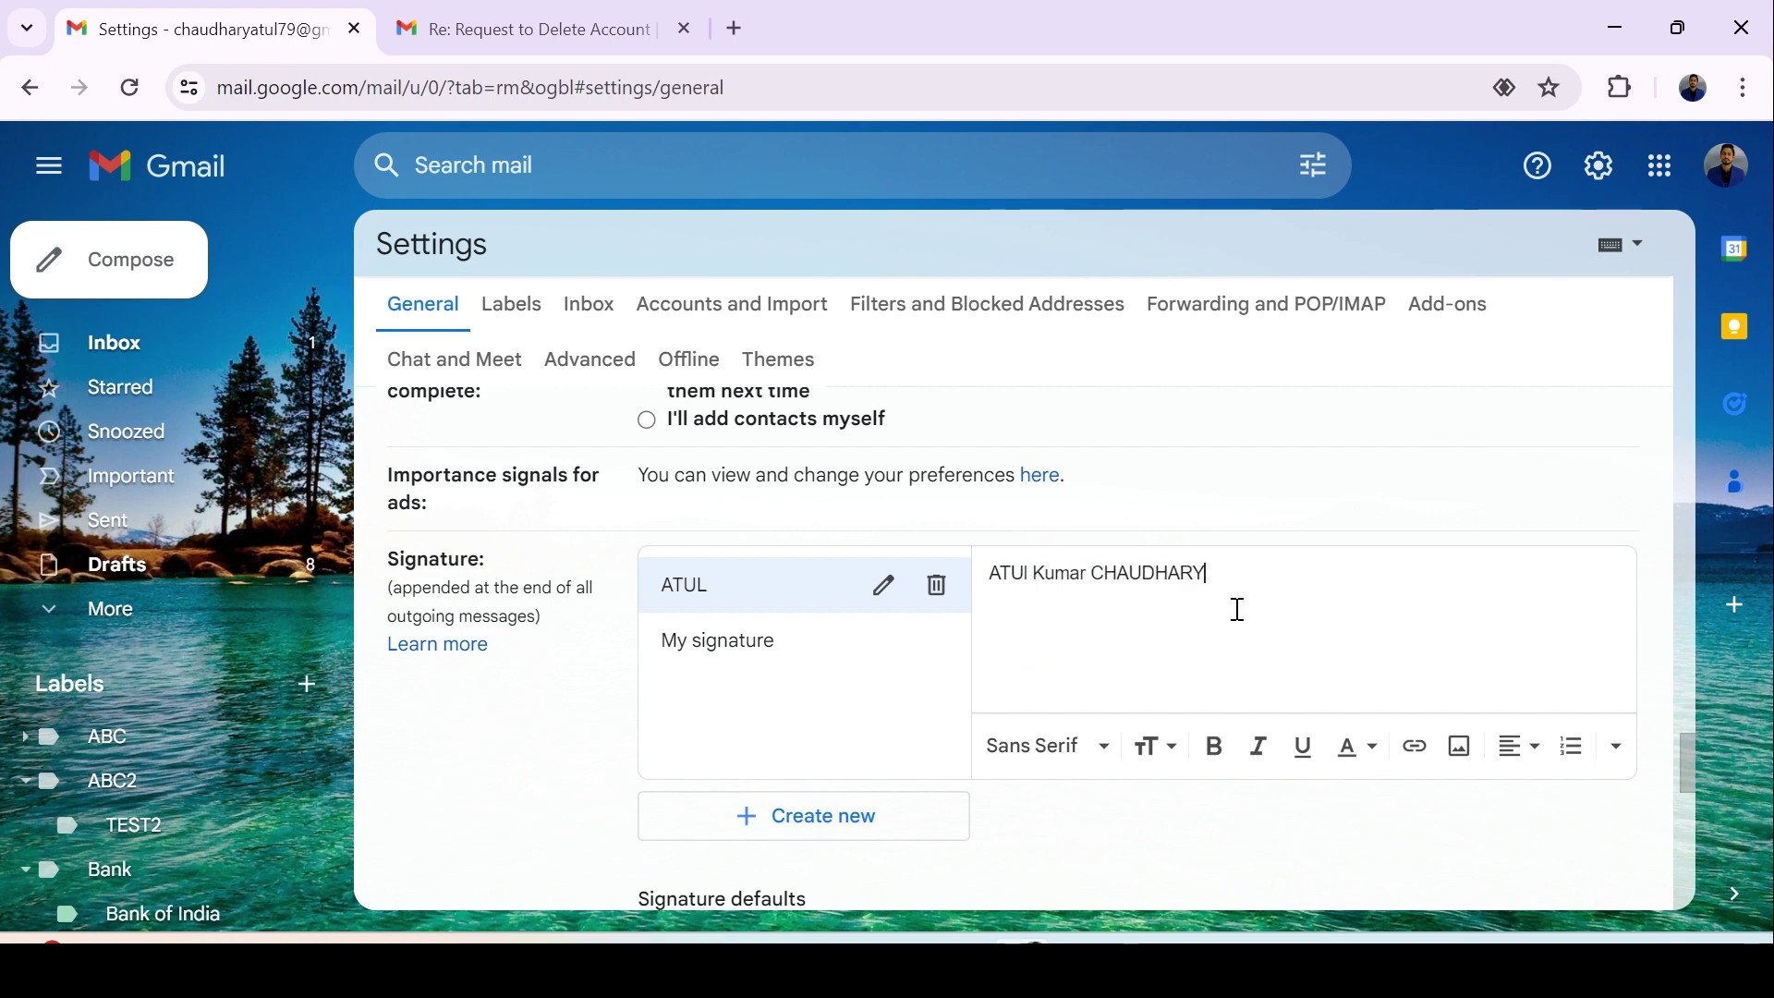
pyautogui.press('Return')
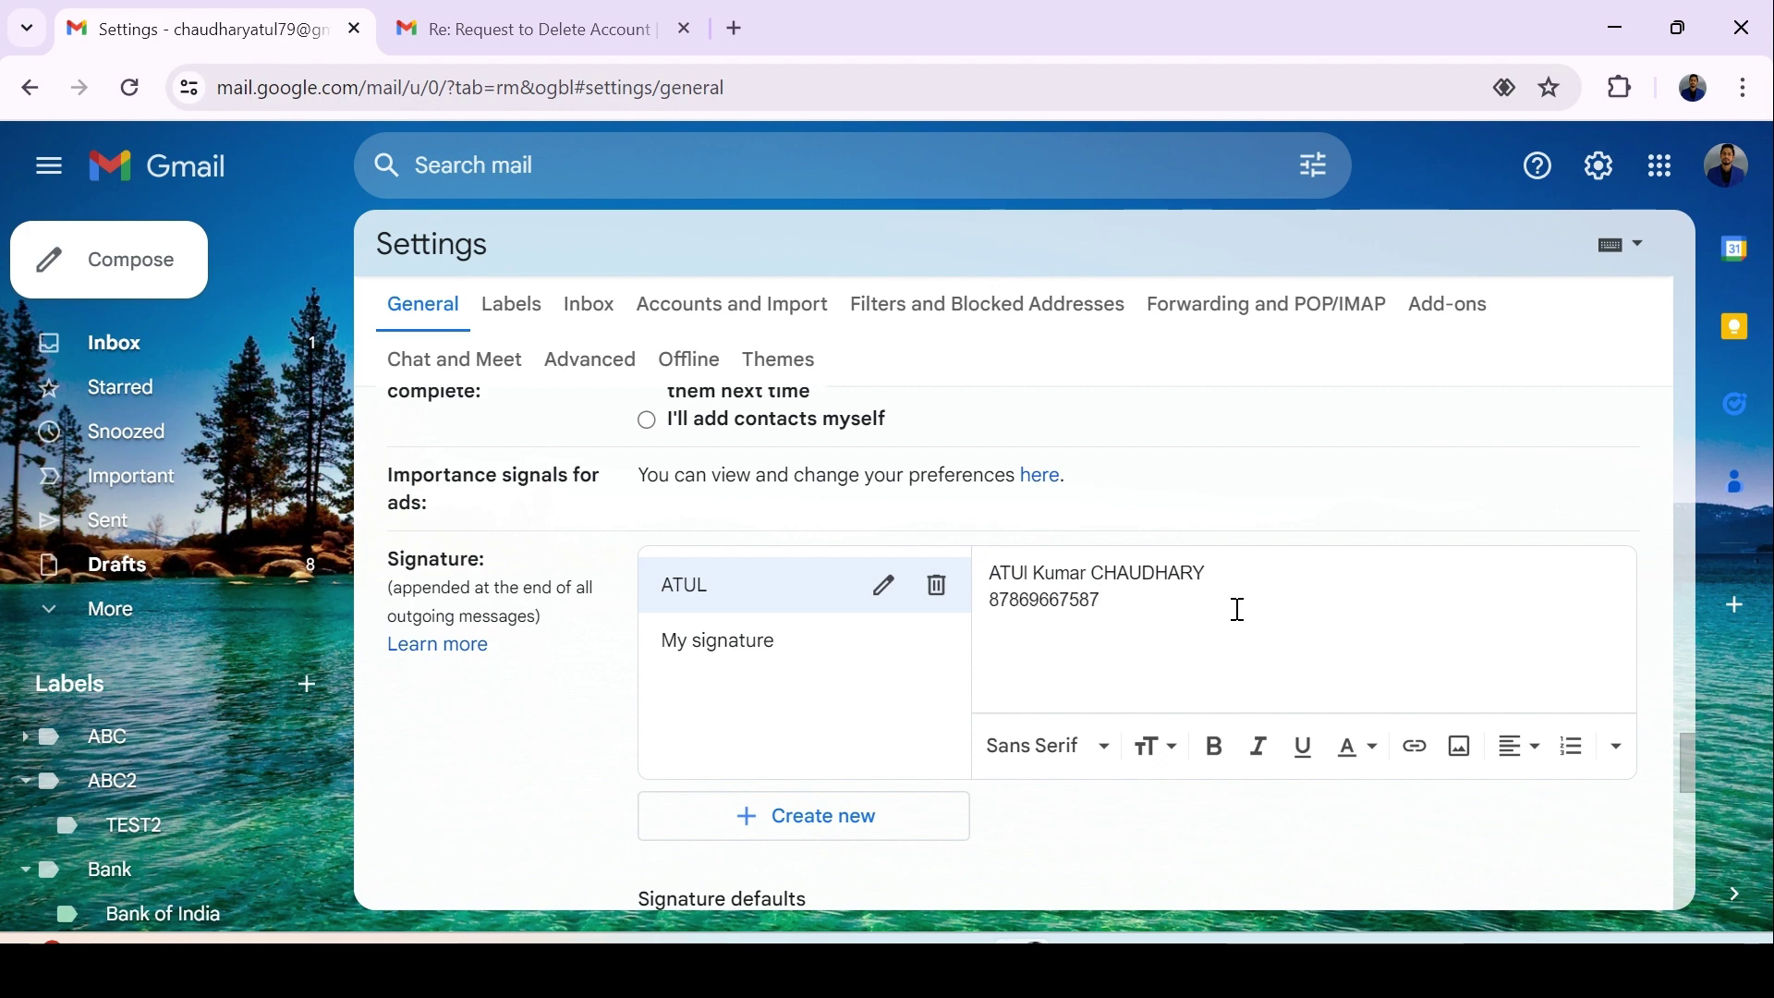
pyautogui.press('Return')
pyautogui.write('jhgdskjdkjcskjch')
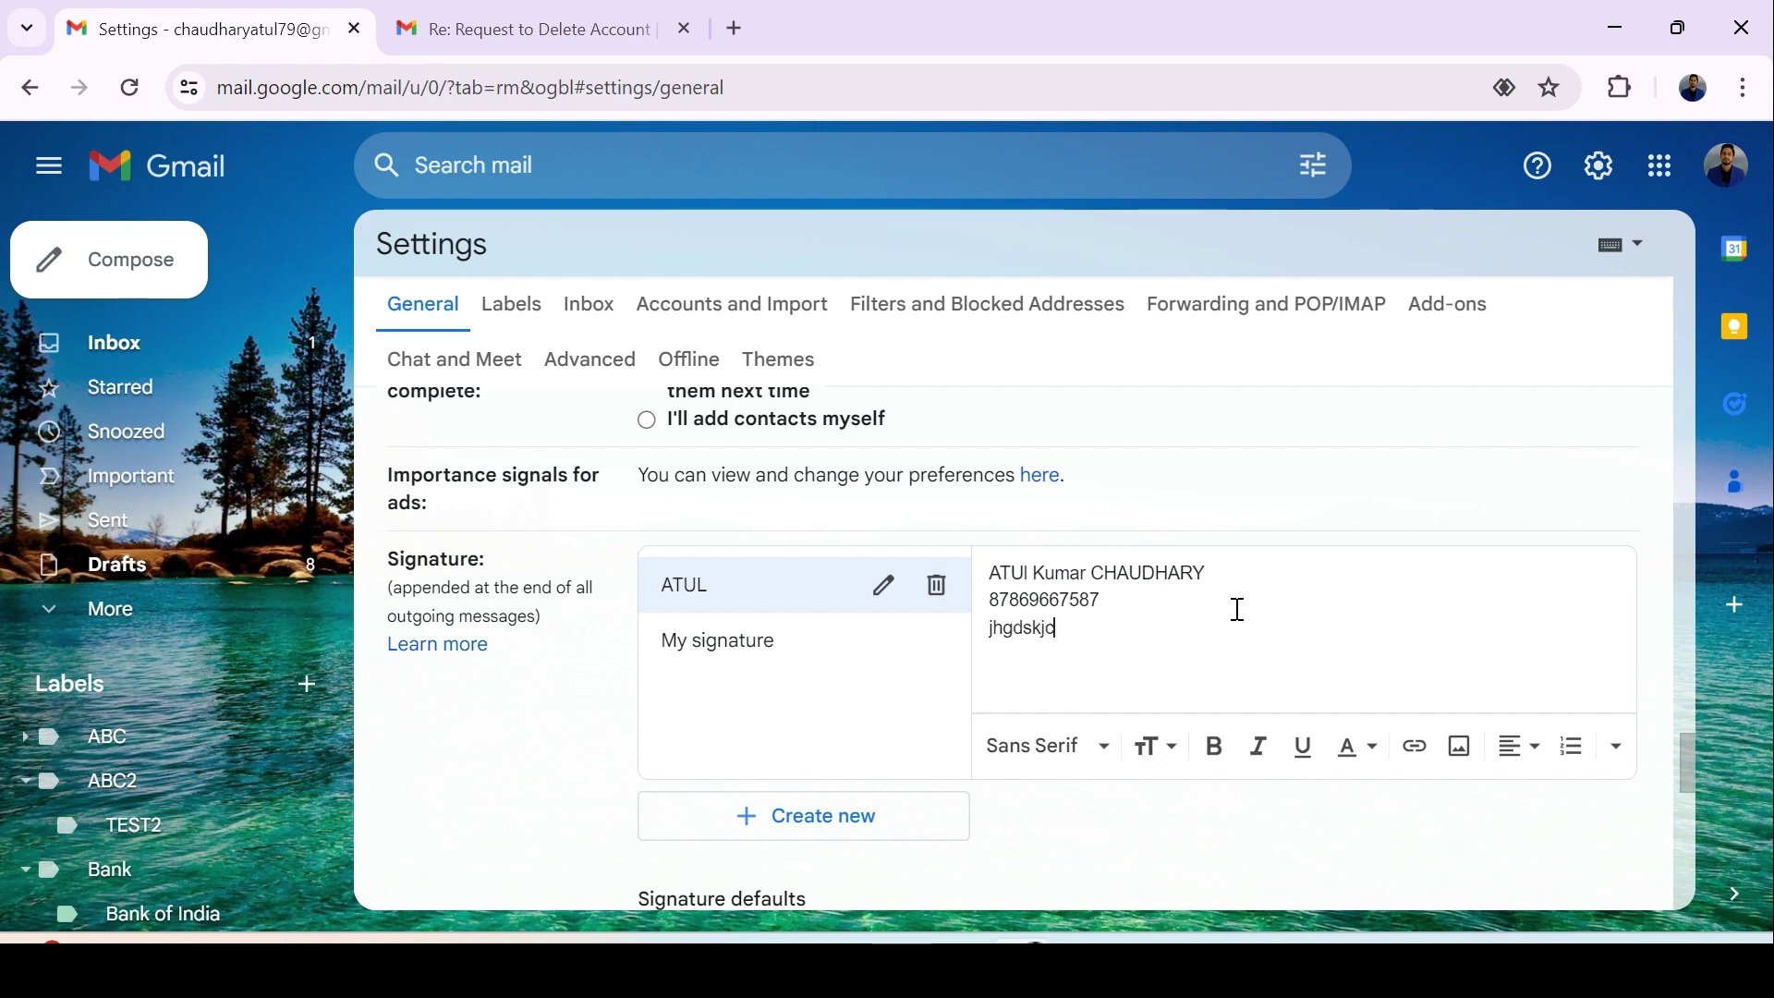
pyautogui.write('dskj')
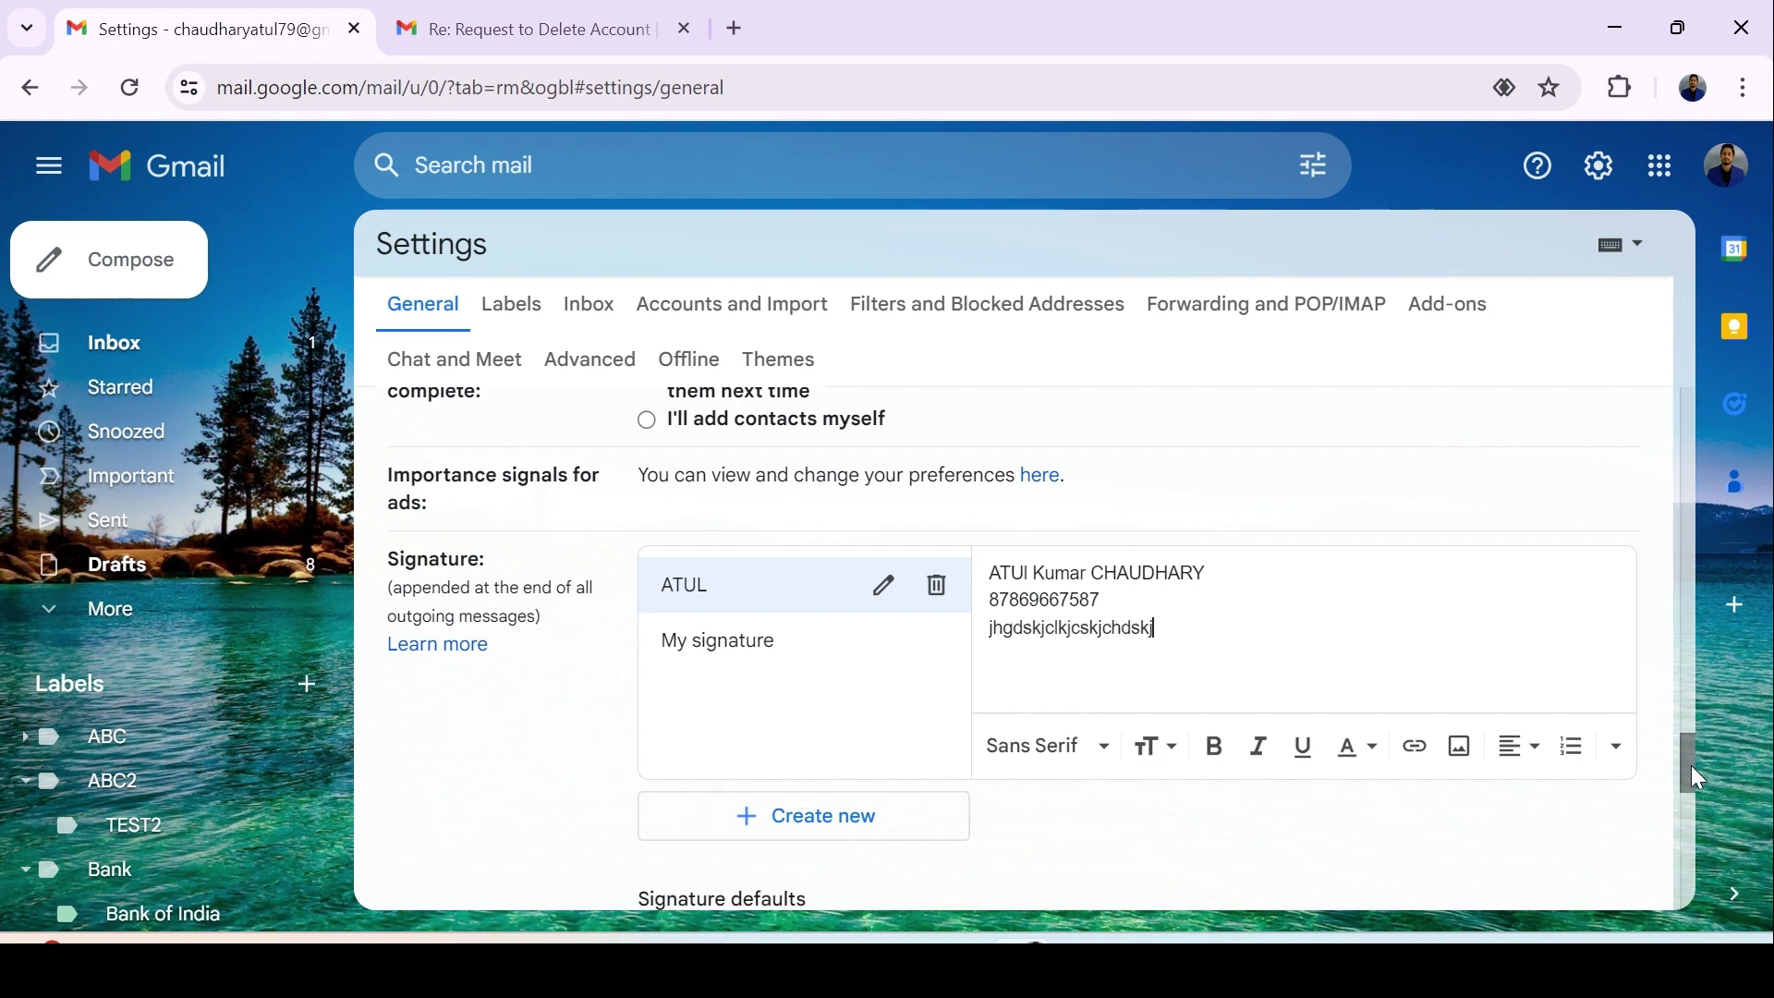
pyautogui.moveTo(1691, 765)
pyautogui.mouseDown()
pyautogui.moveTo(1698, 839)
pyautogui.moveTo(1677, 787)
pyautogui.mouseUp()
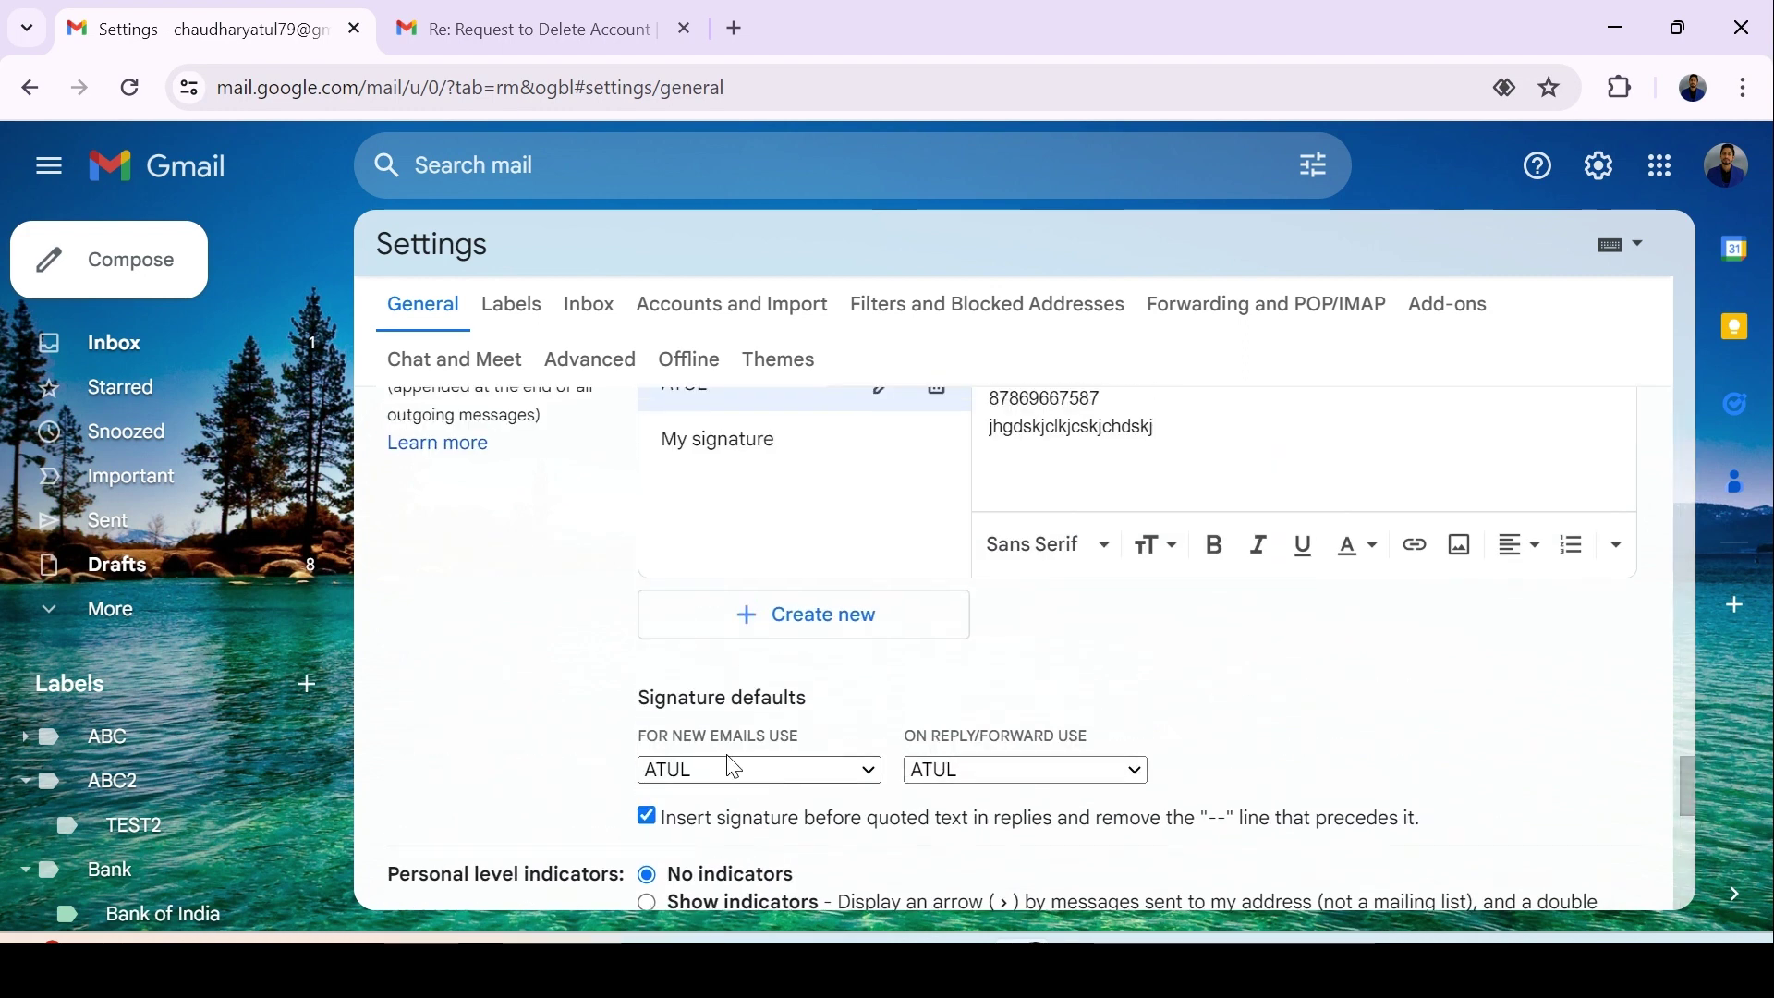
# - Use the edited signature for both new emails and replies/forwards, then Save Changes
pyautogui.click(875, 777)
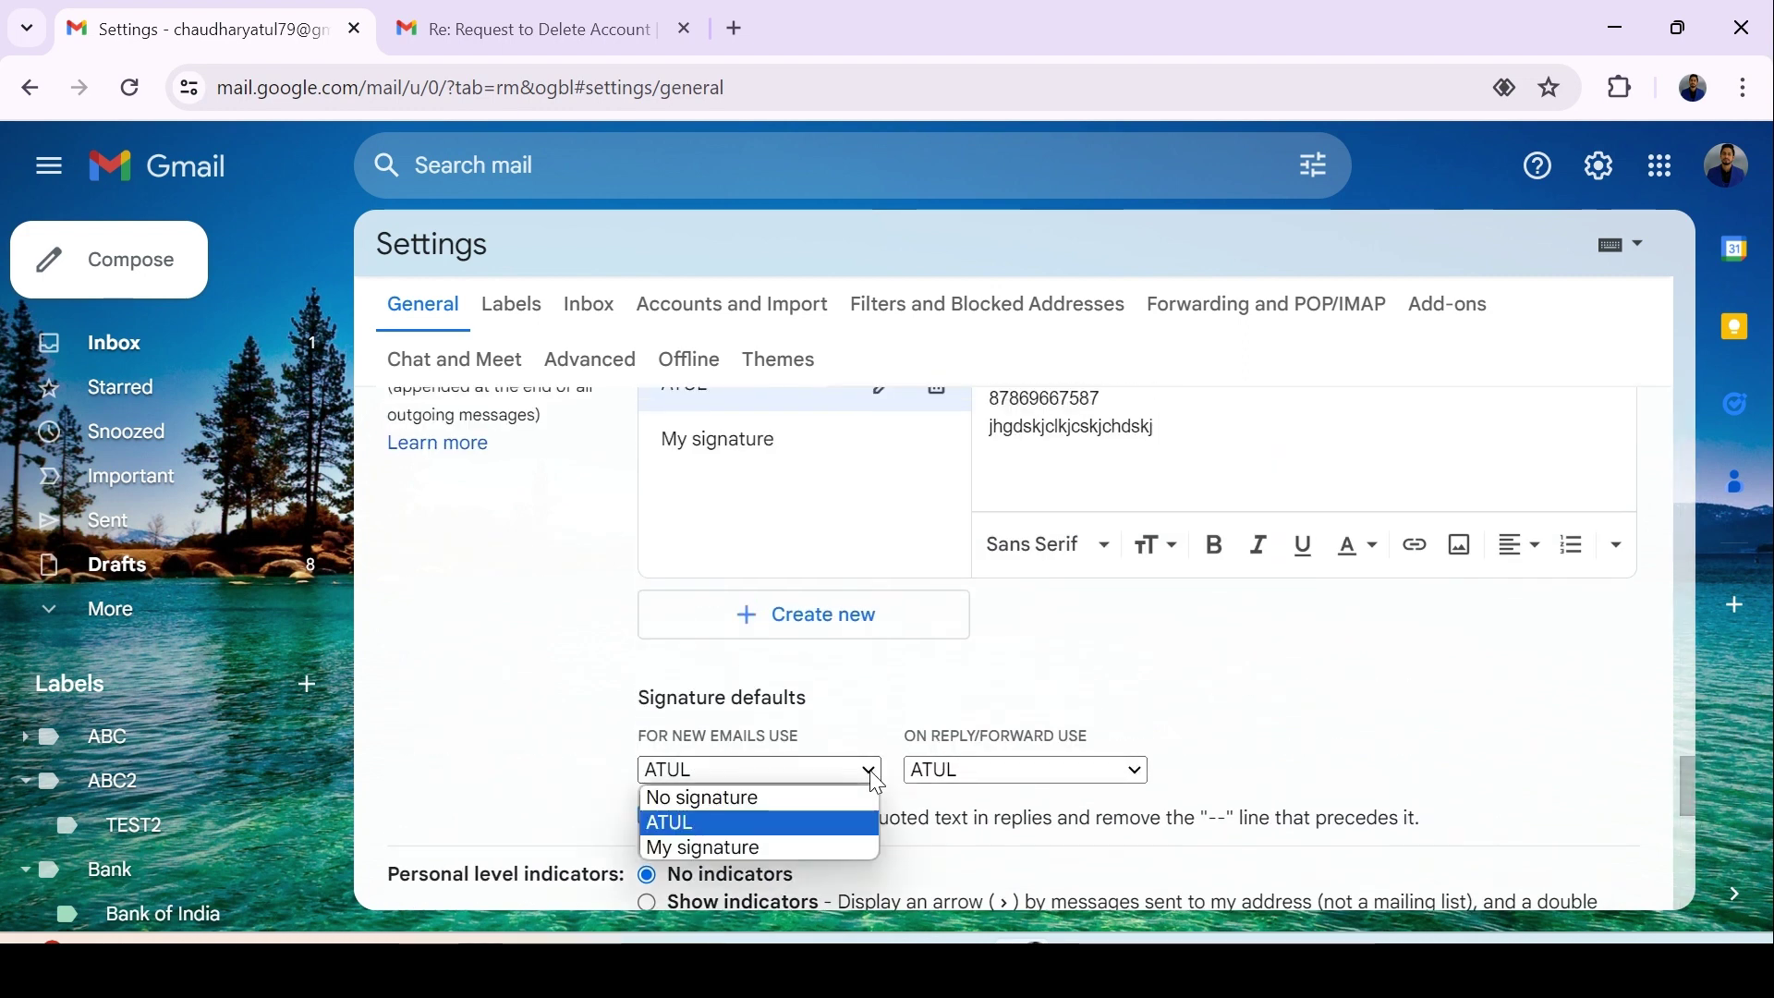
pyautogui.click(1060, 769)
pyautogui.click(950, 819)
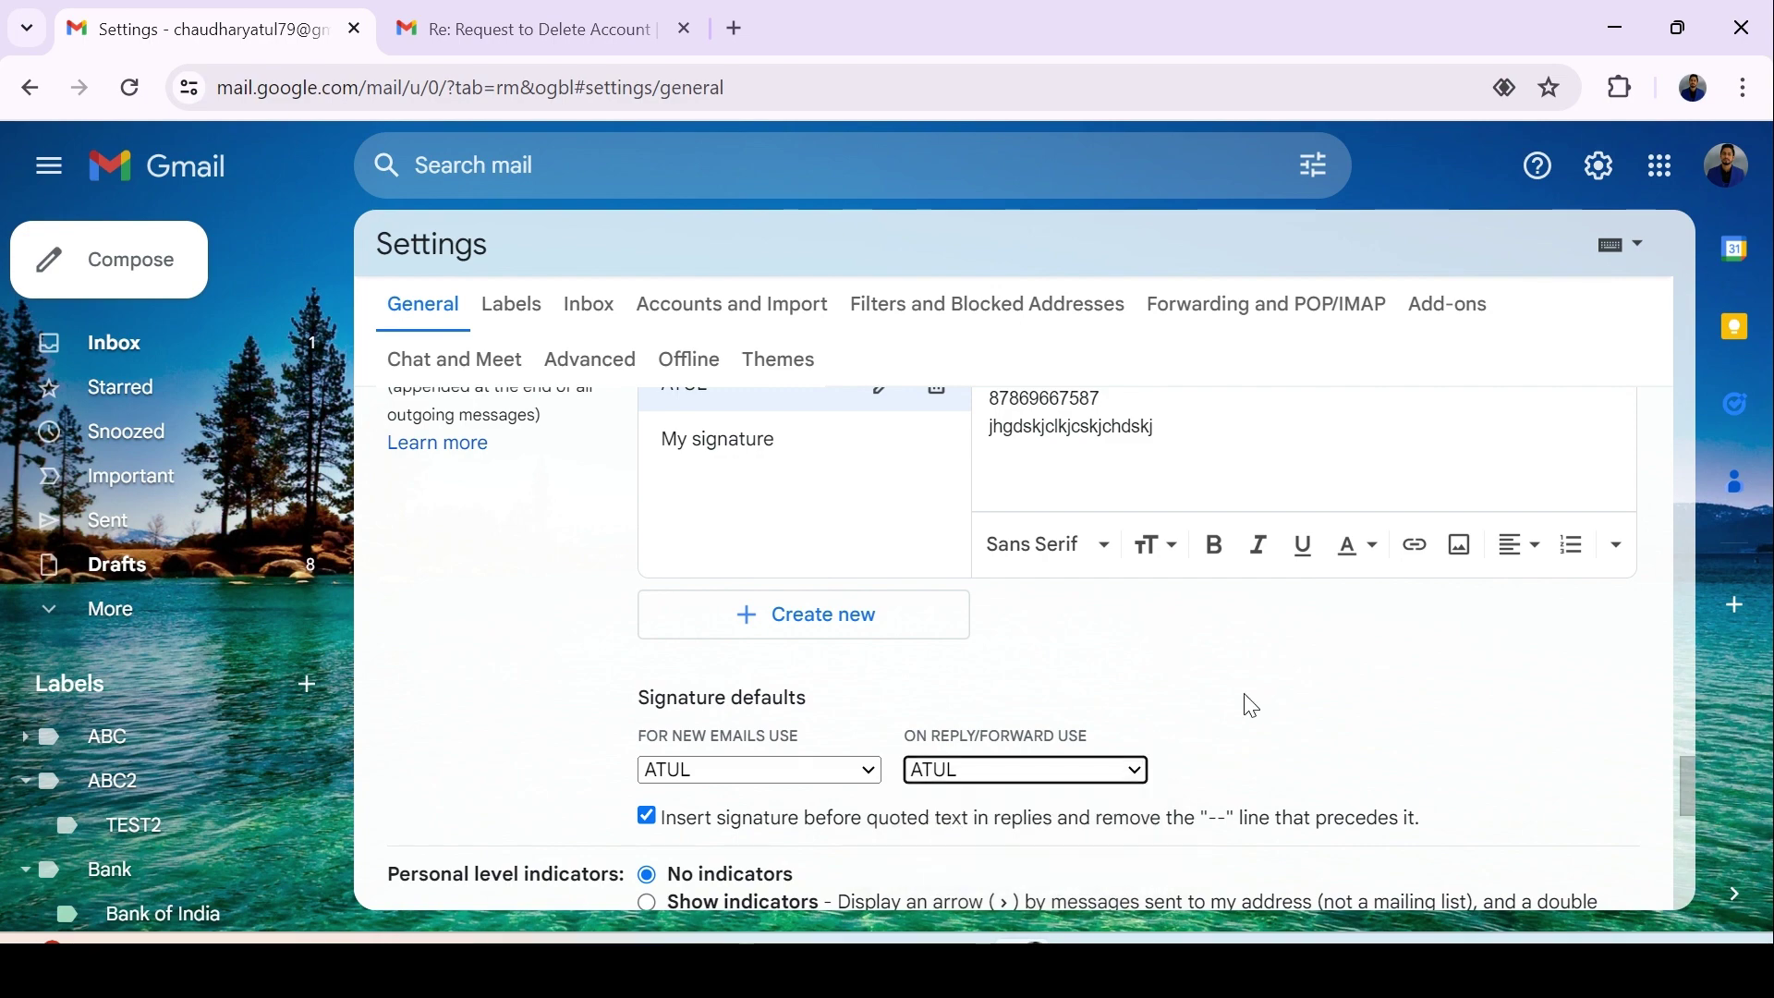
pyautogui.moveTo(1683, 795); pyautogui.dragTo(1278, 938)
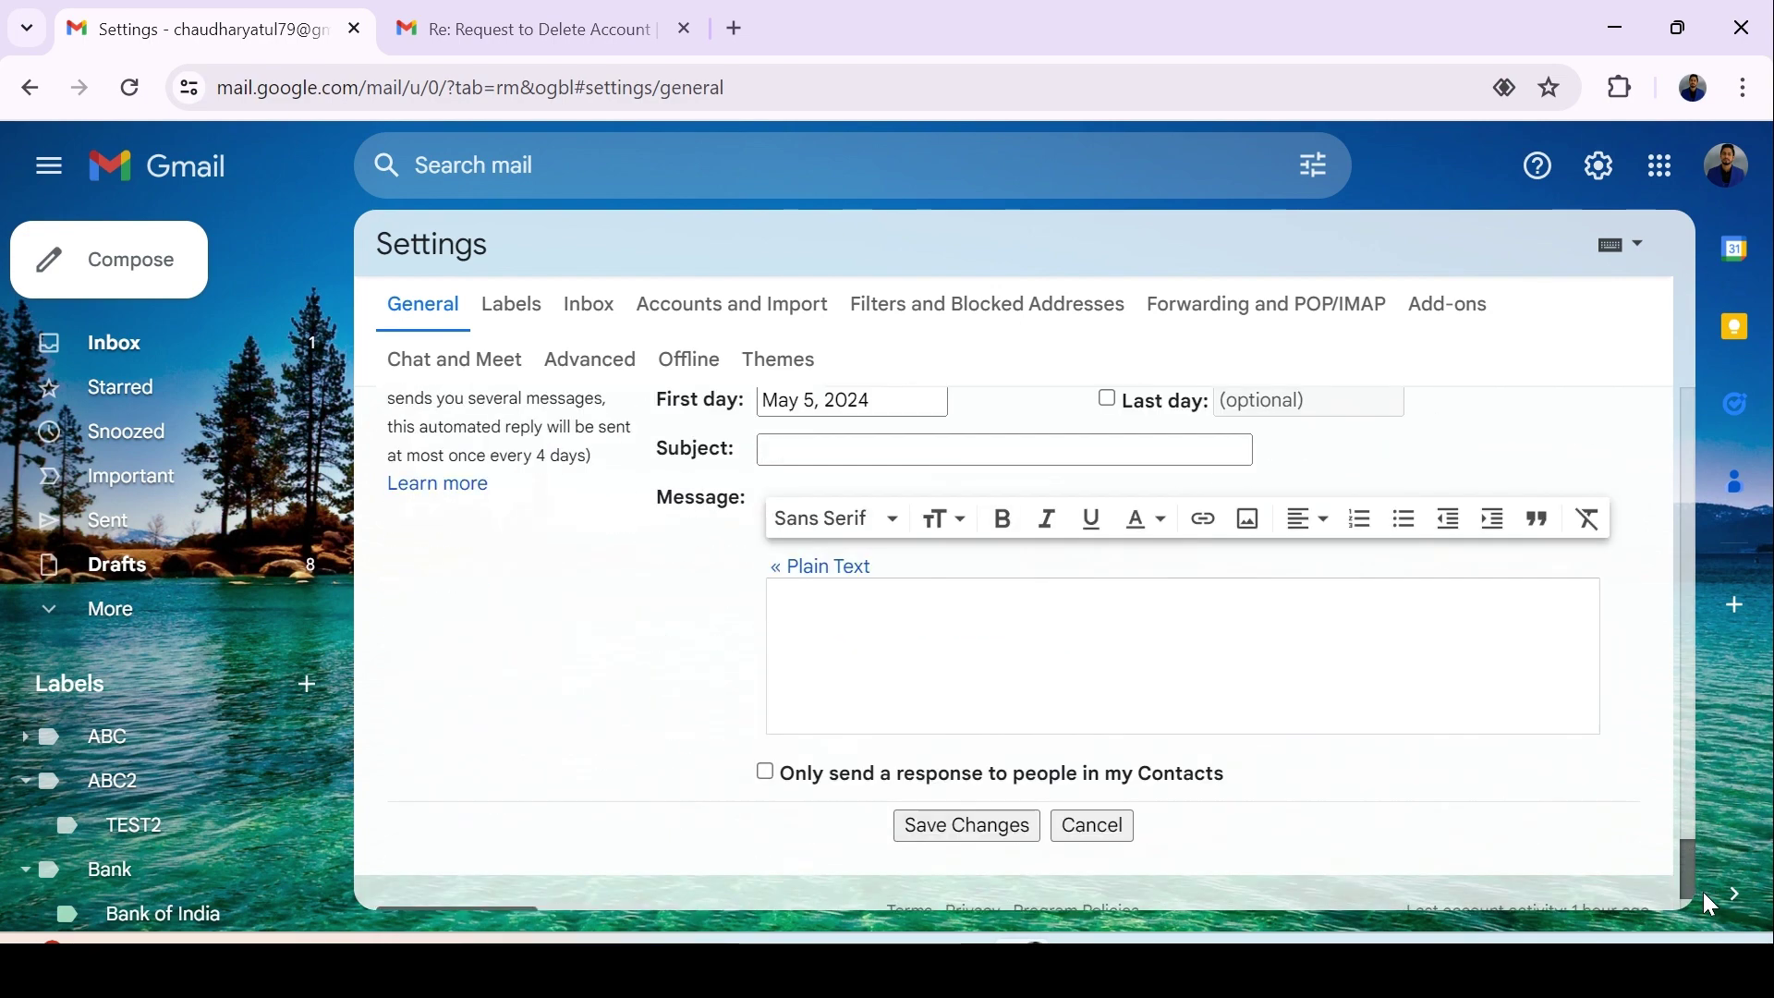
pyautogui.click(948, 763)
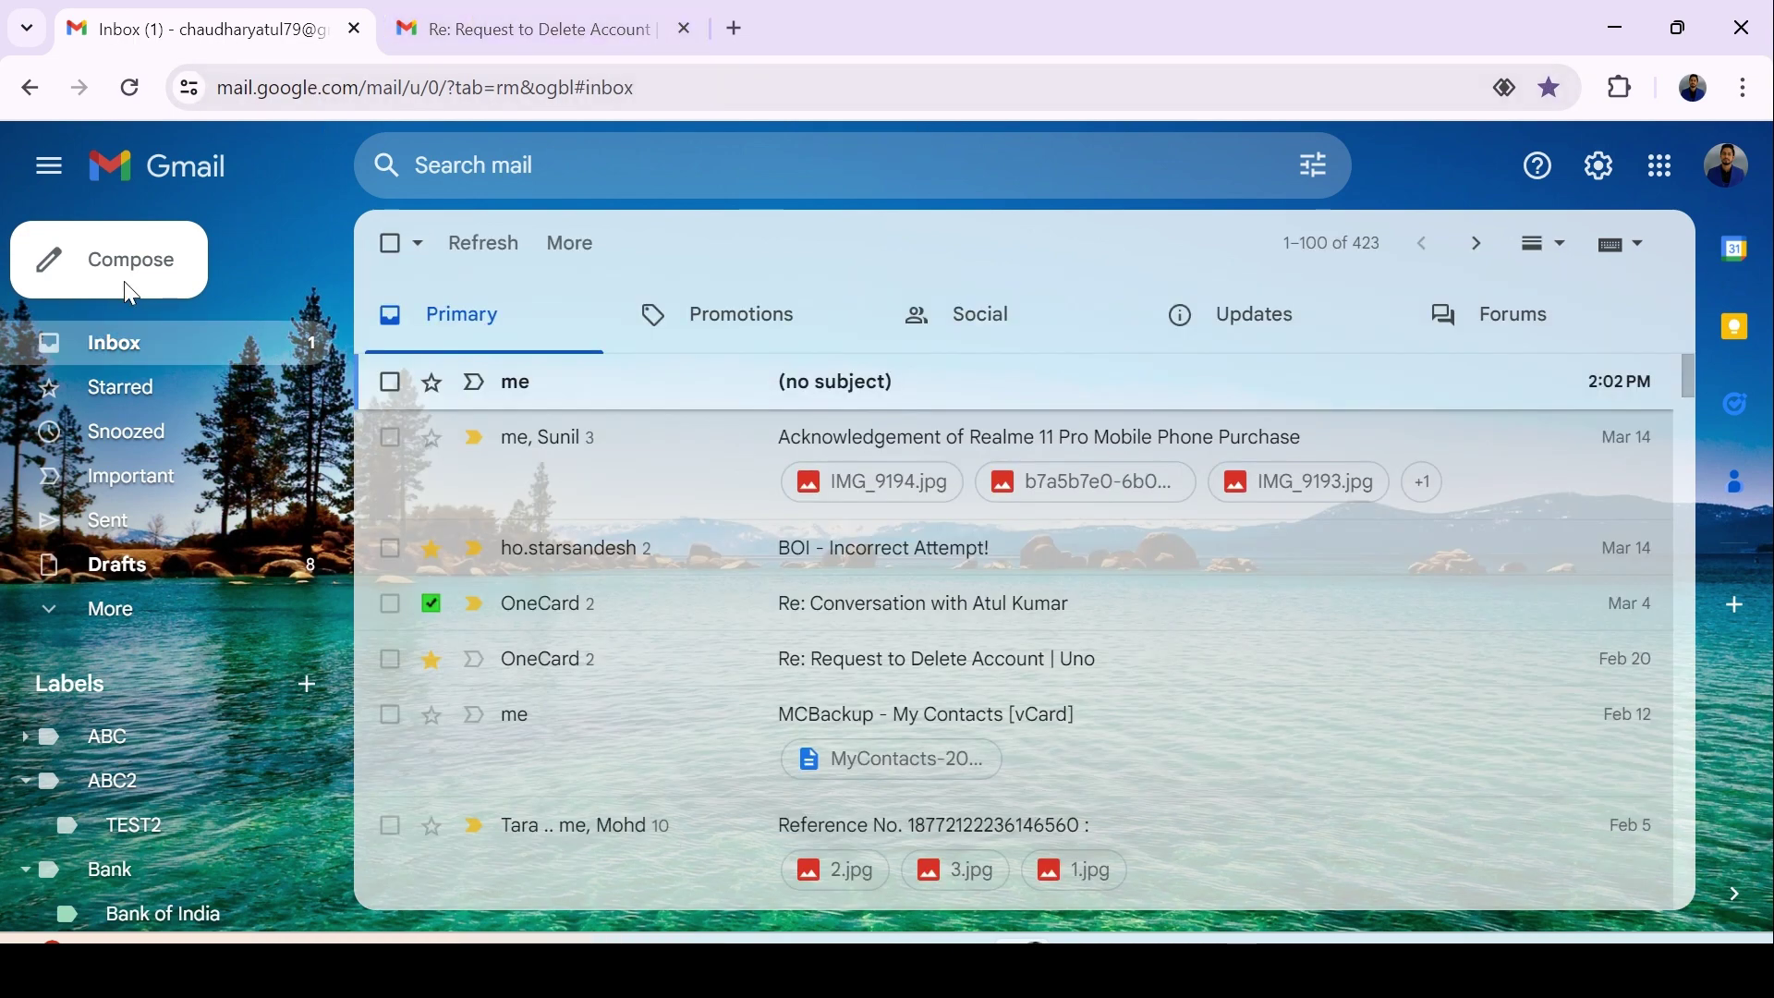
# - Compose a test message showing the new signature, discard it, and open quick settings
pyautogui.click(124, 279)
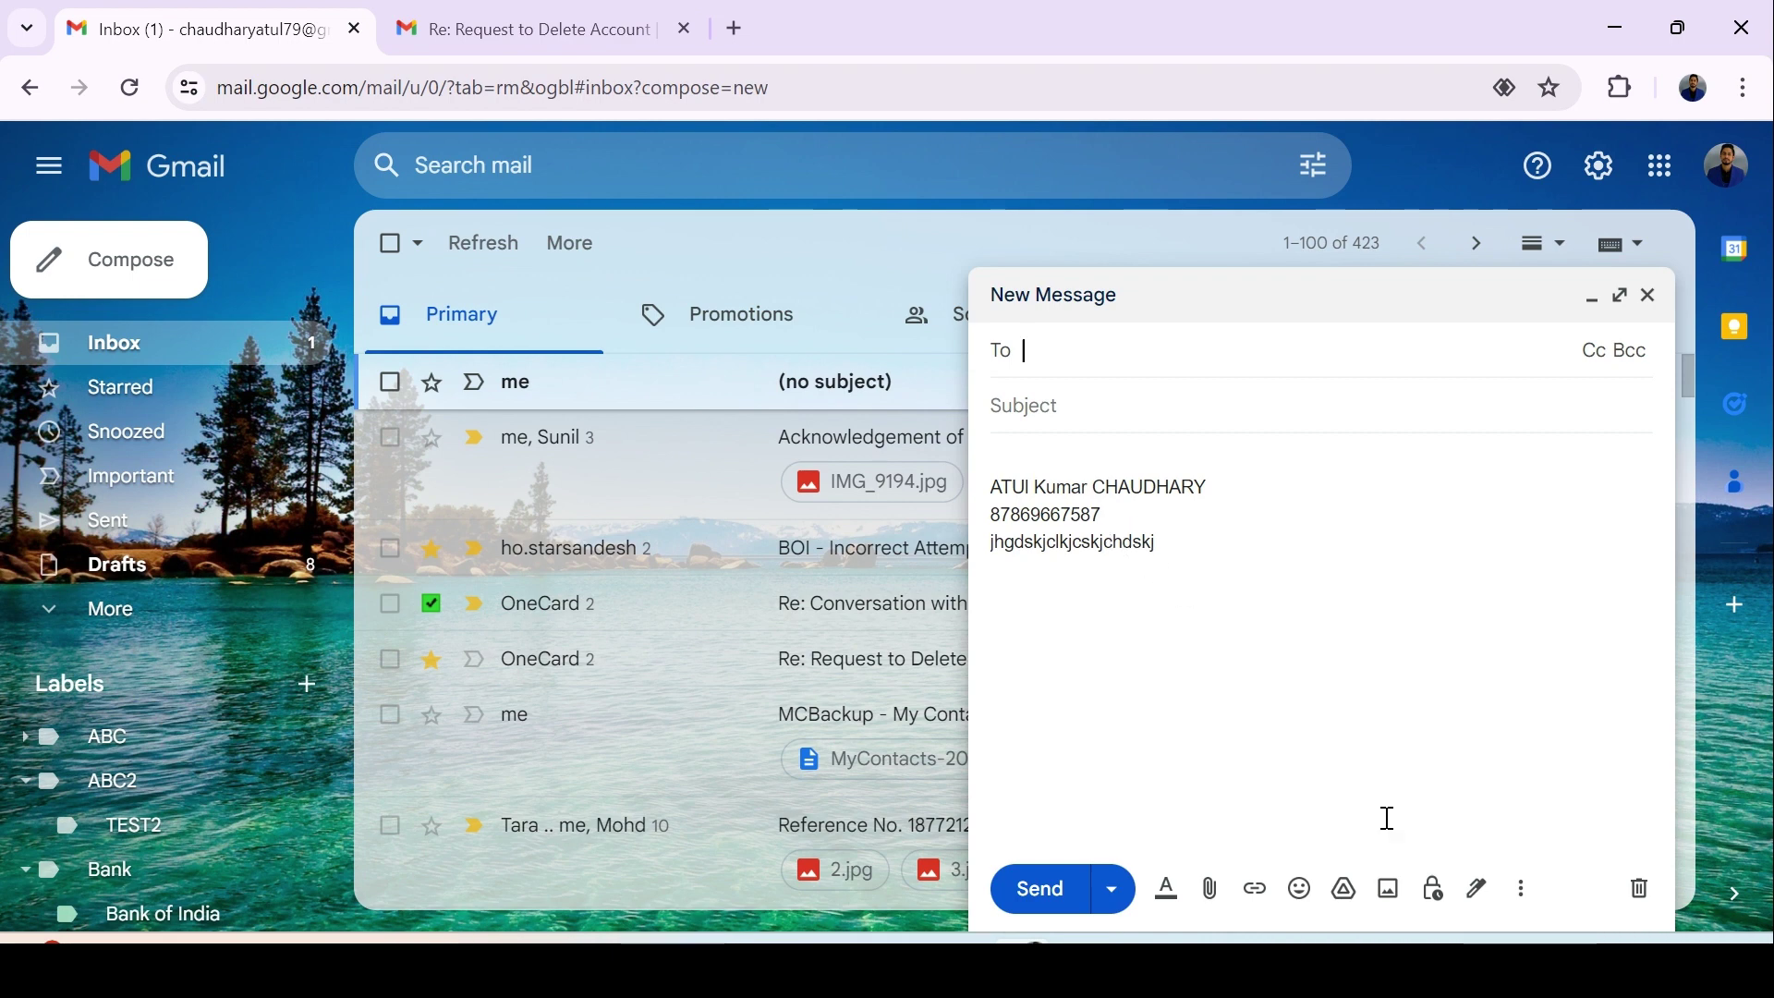
pyautogui.click(1640, 892)
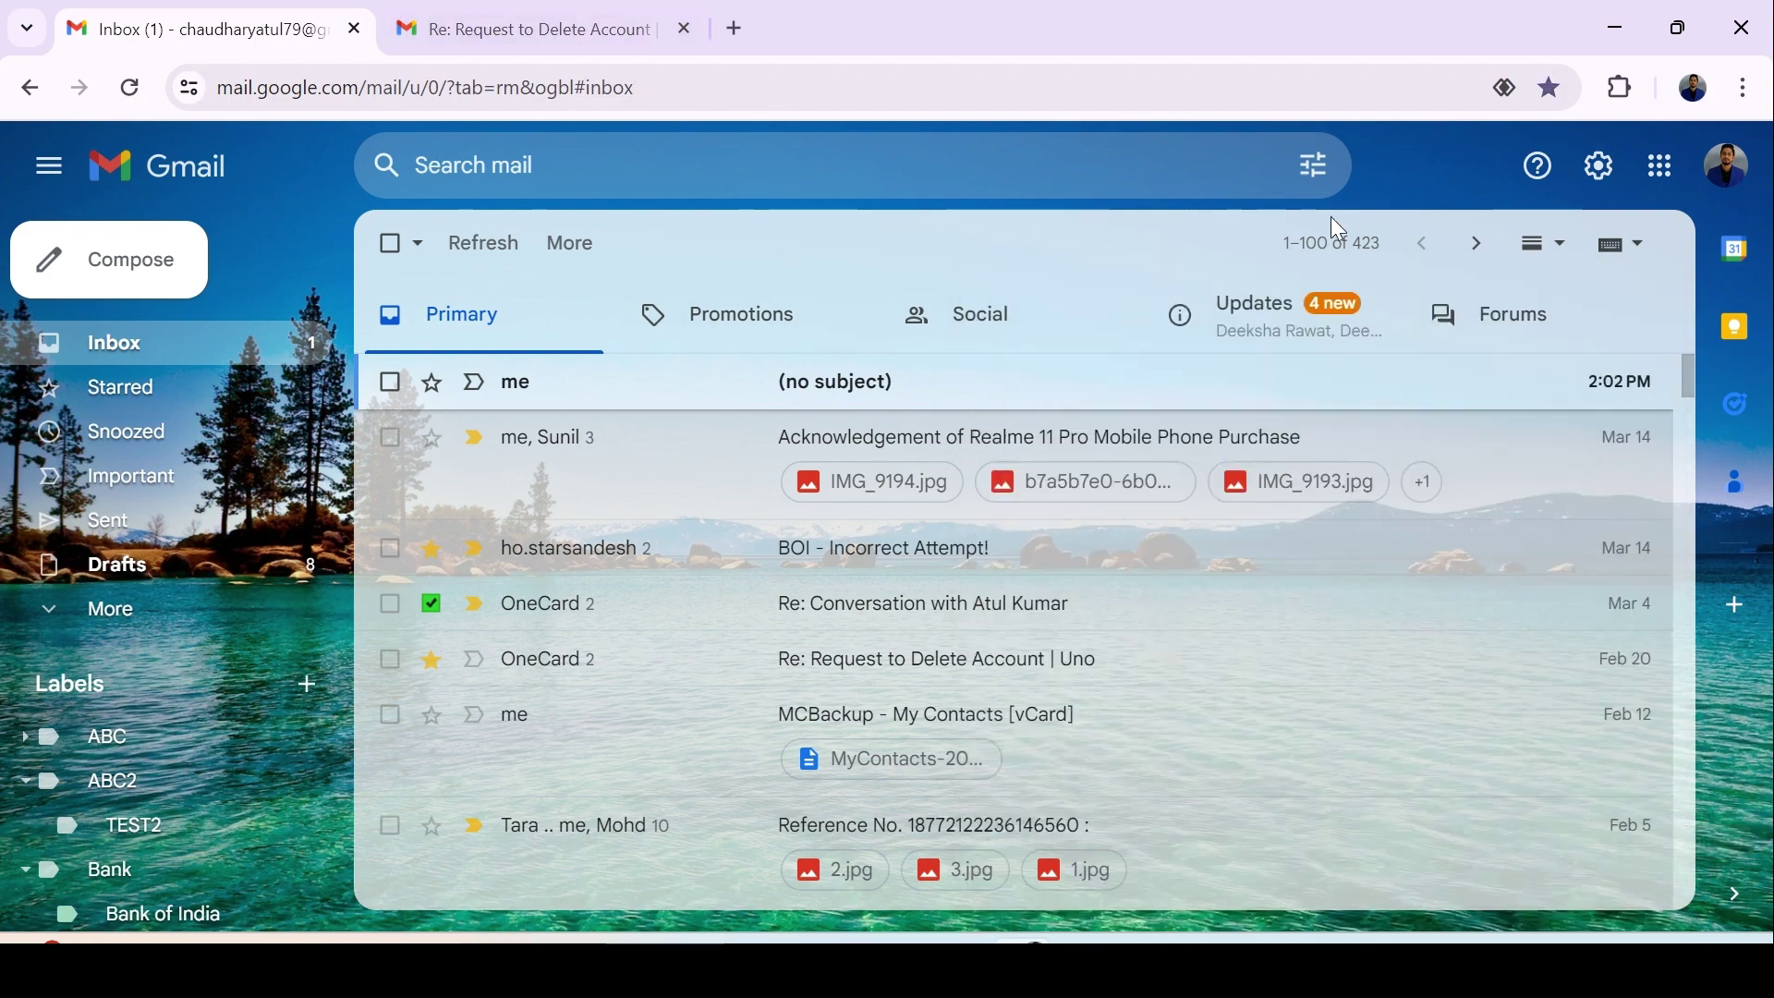
pyautogui.click(1596, 174)
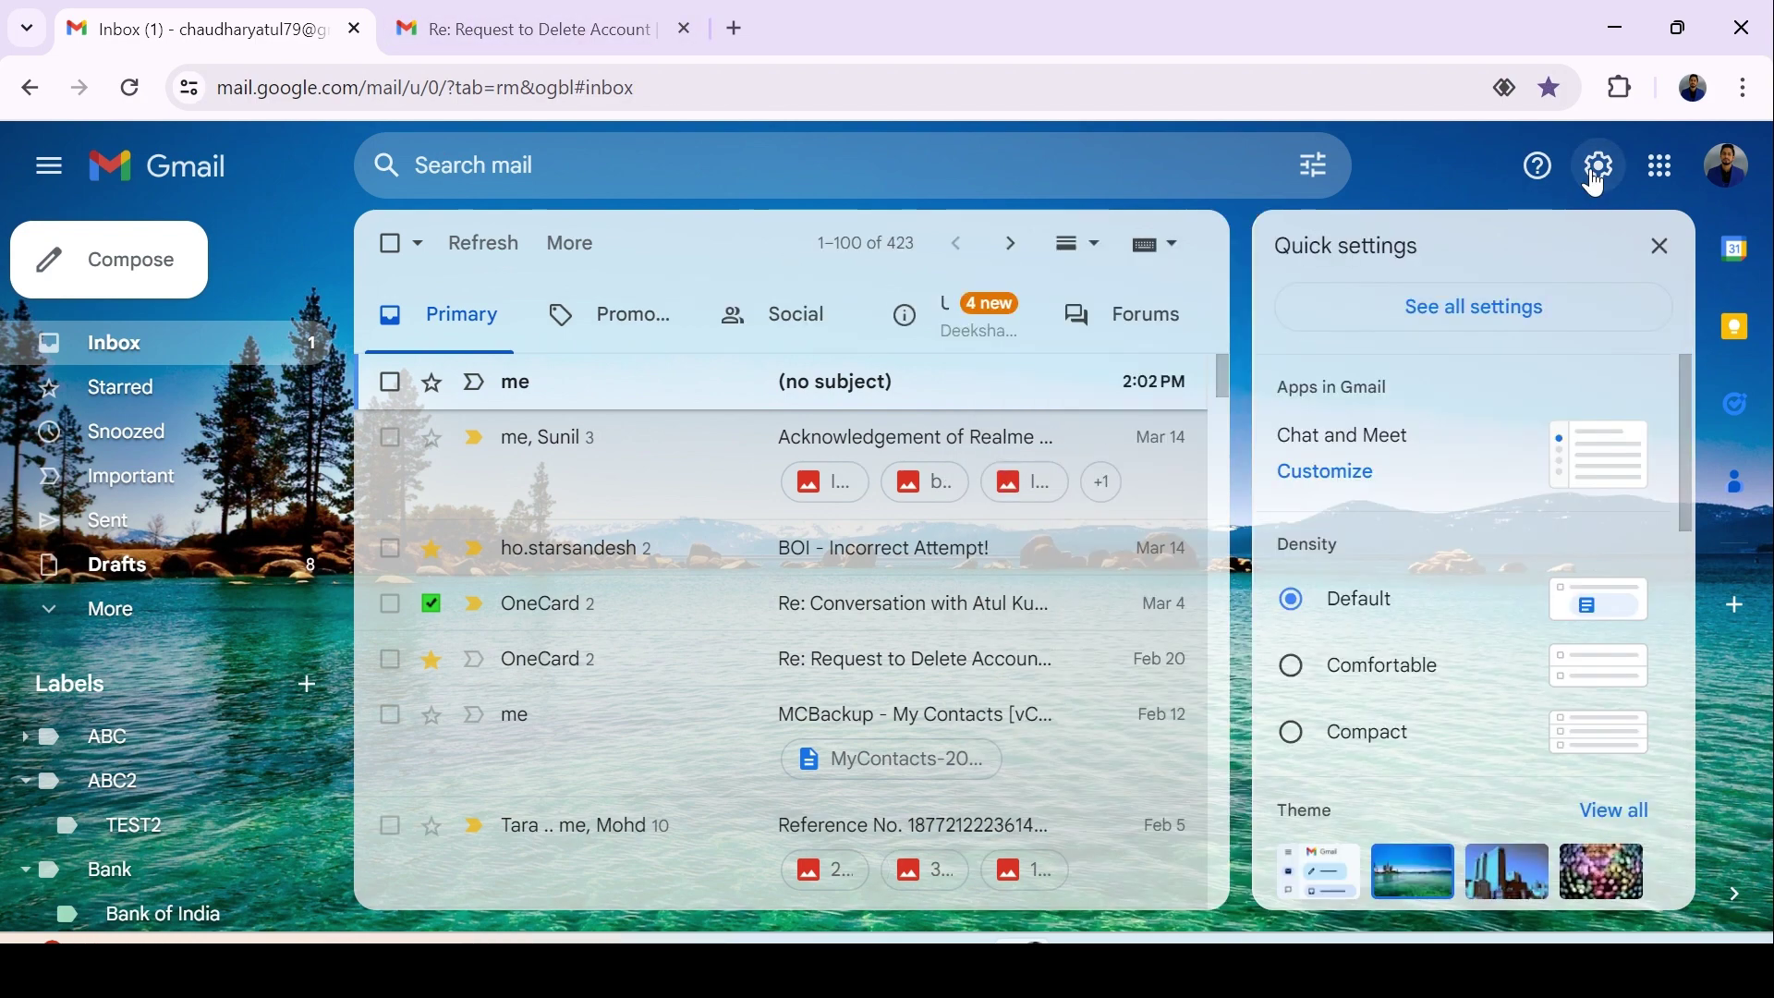
# - Open See all settings and scroll from the Signature section down to Vacation responder
pyautogui.click(1475, 328)
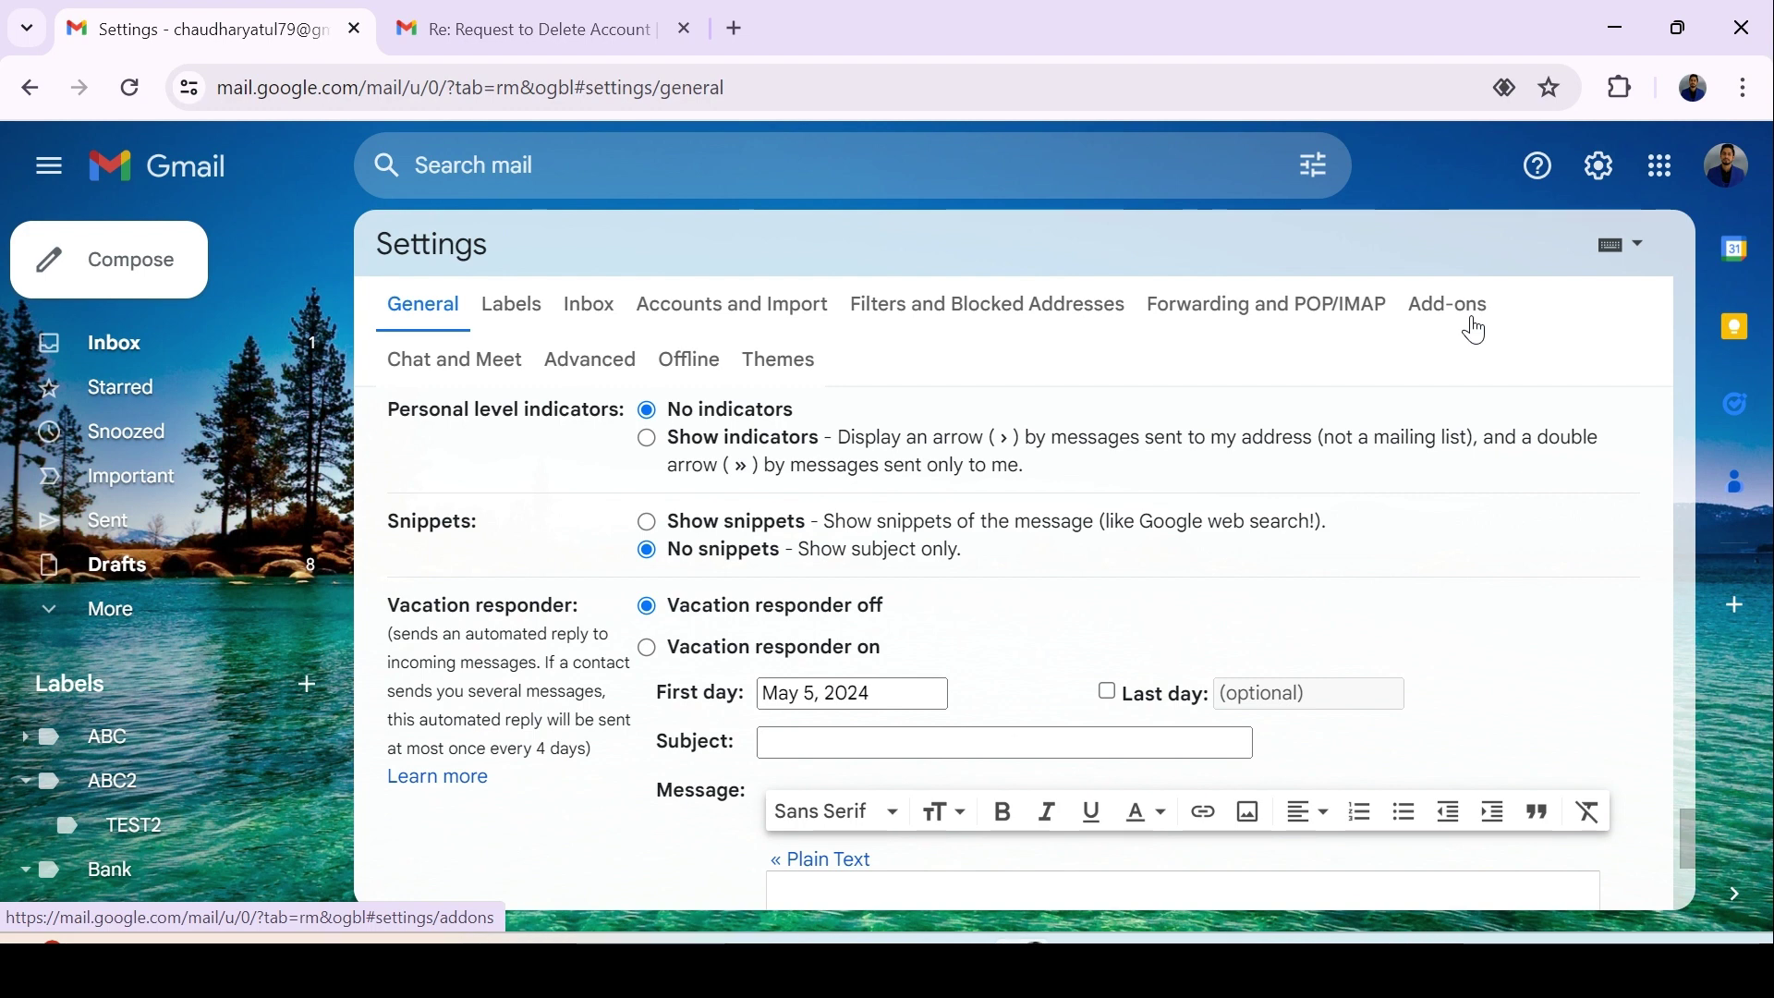
pyautogui.moveTo(1683, 824); pyautogui.dragTo(1676, 756)
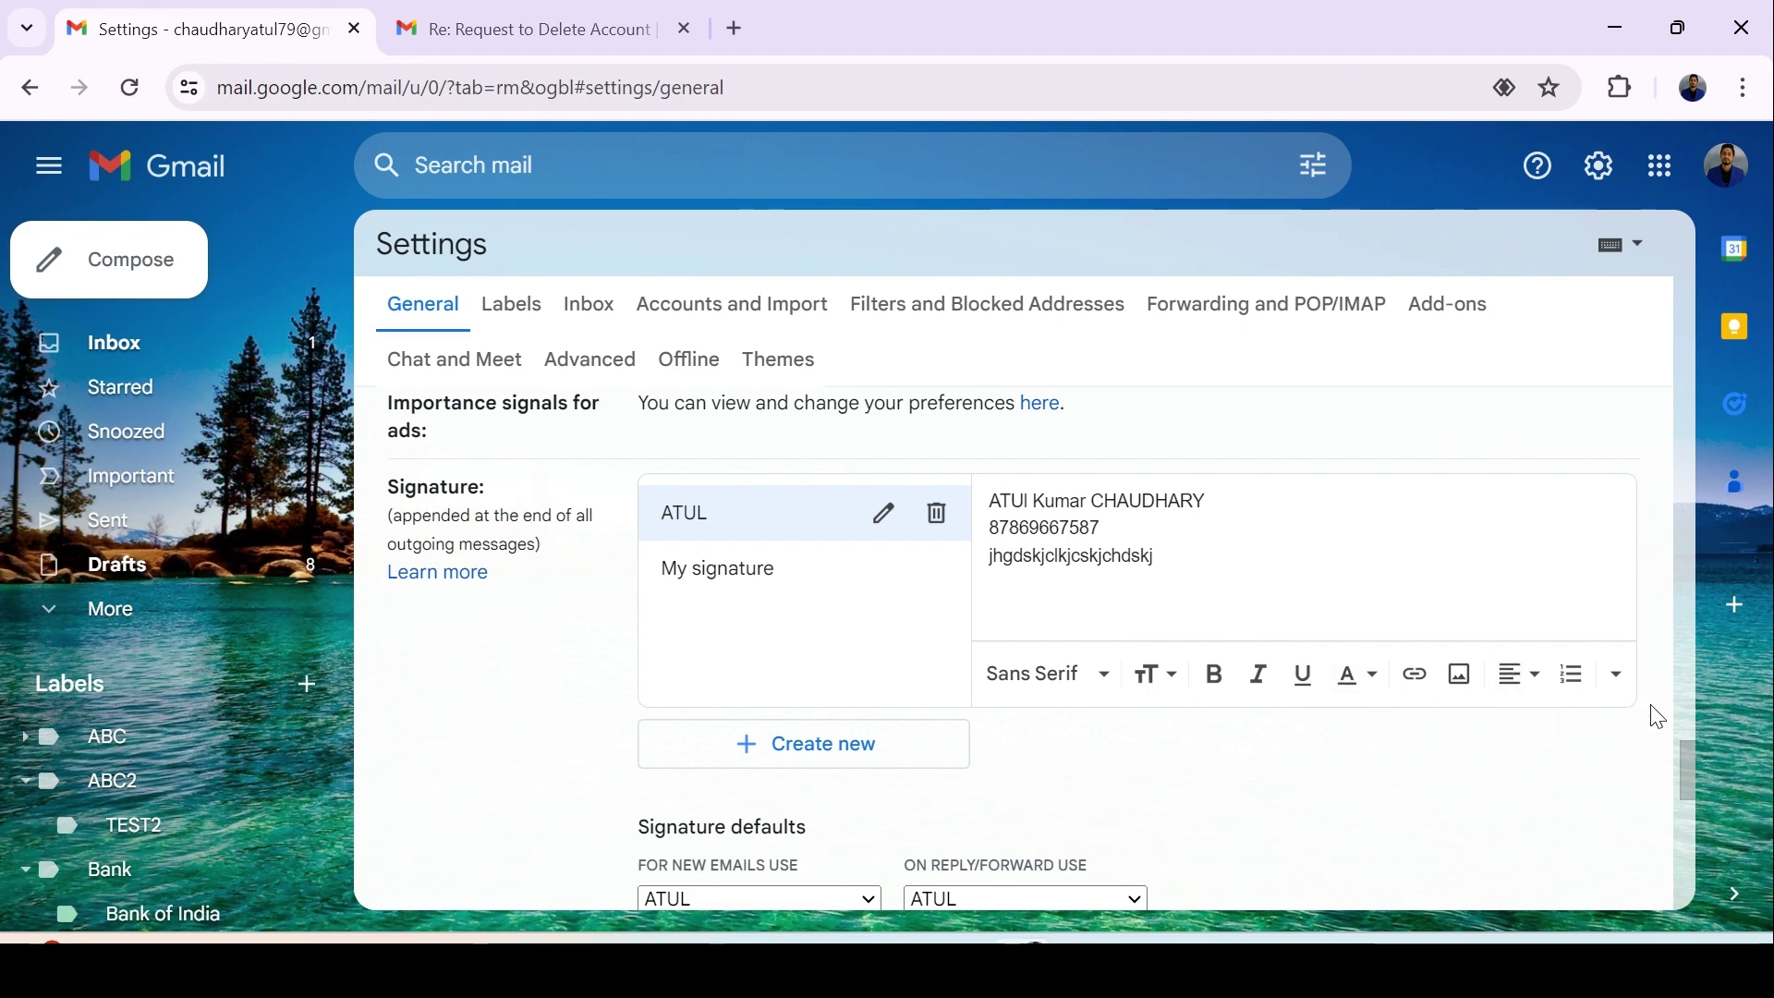
pyautogui.moveTo(1695, 765)
pyautogui.mouseDown()
pyautogui.moveTo(1691, 788)
pyautogui.moveTo(1680, 763)
pyautogui.mouseUp()
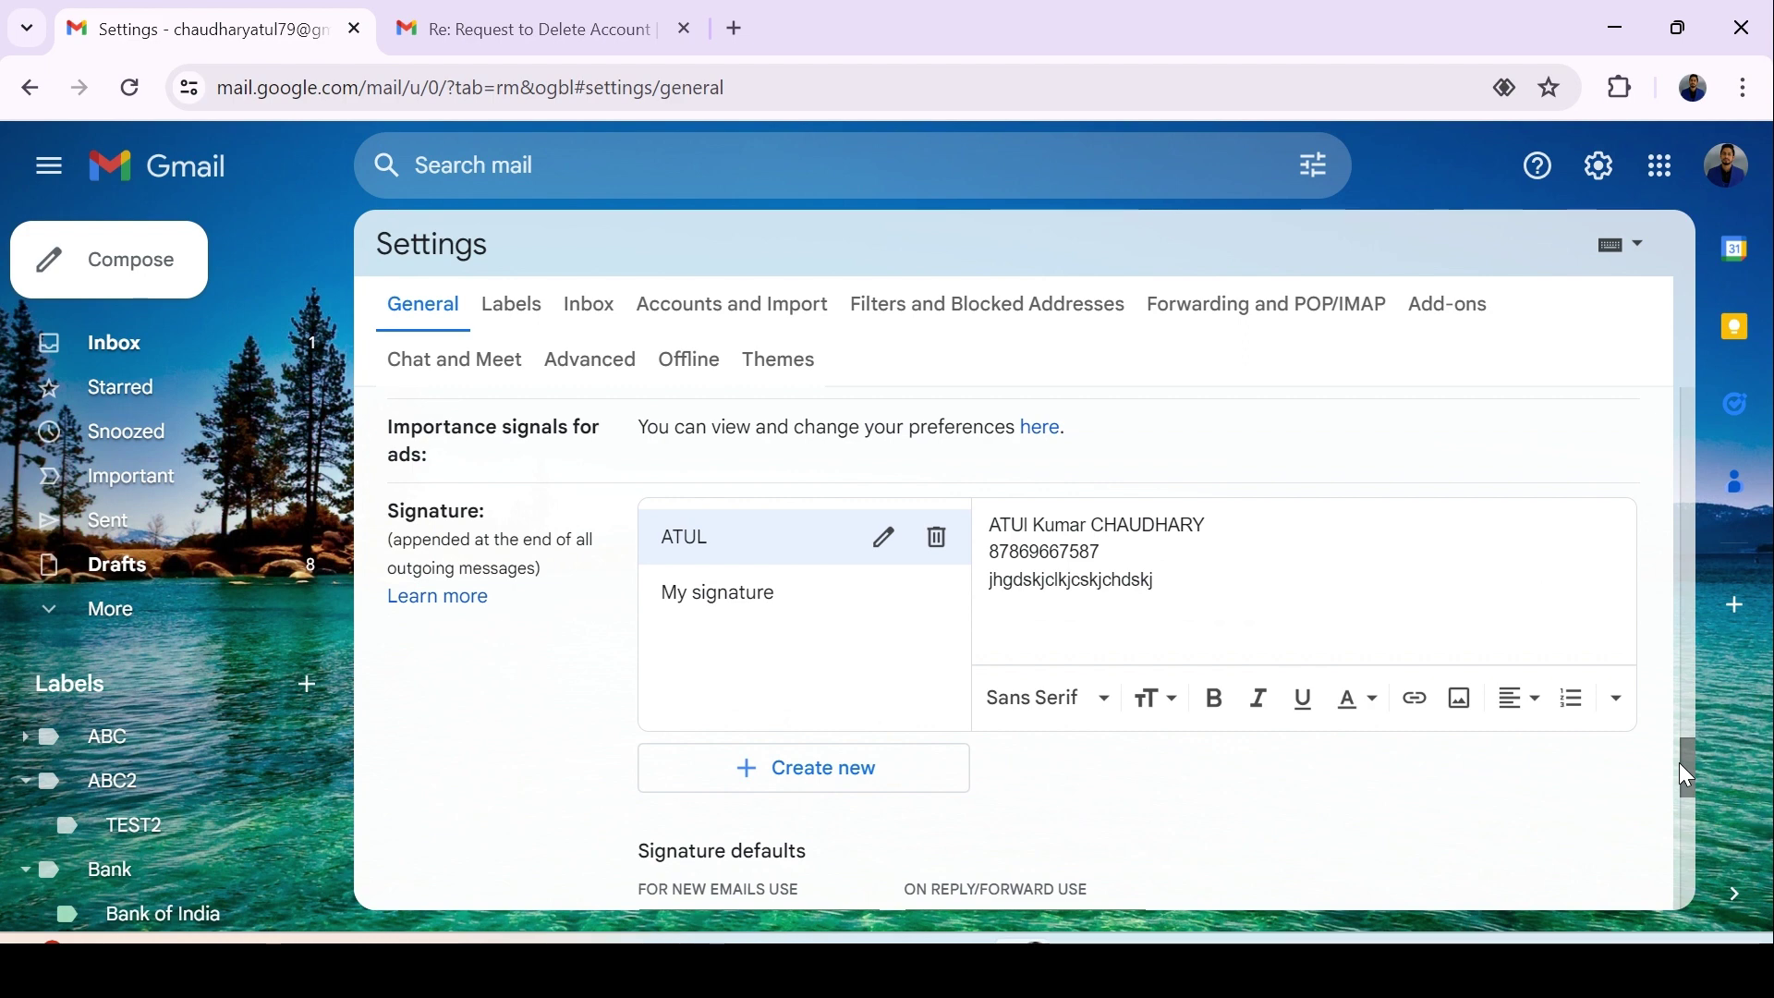
pyautogui.moveTo(1679, 765); pyautogui.dragTo(1689, 821)
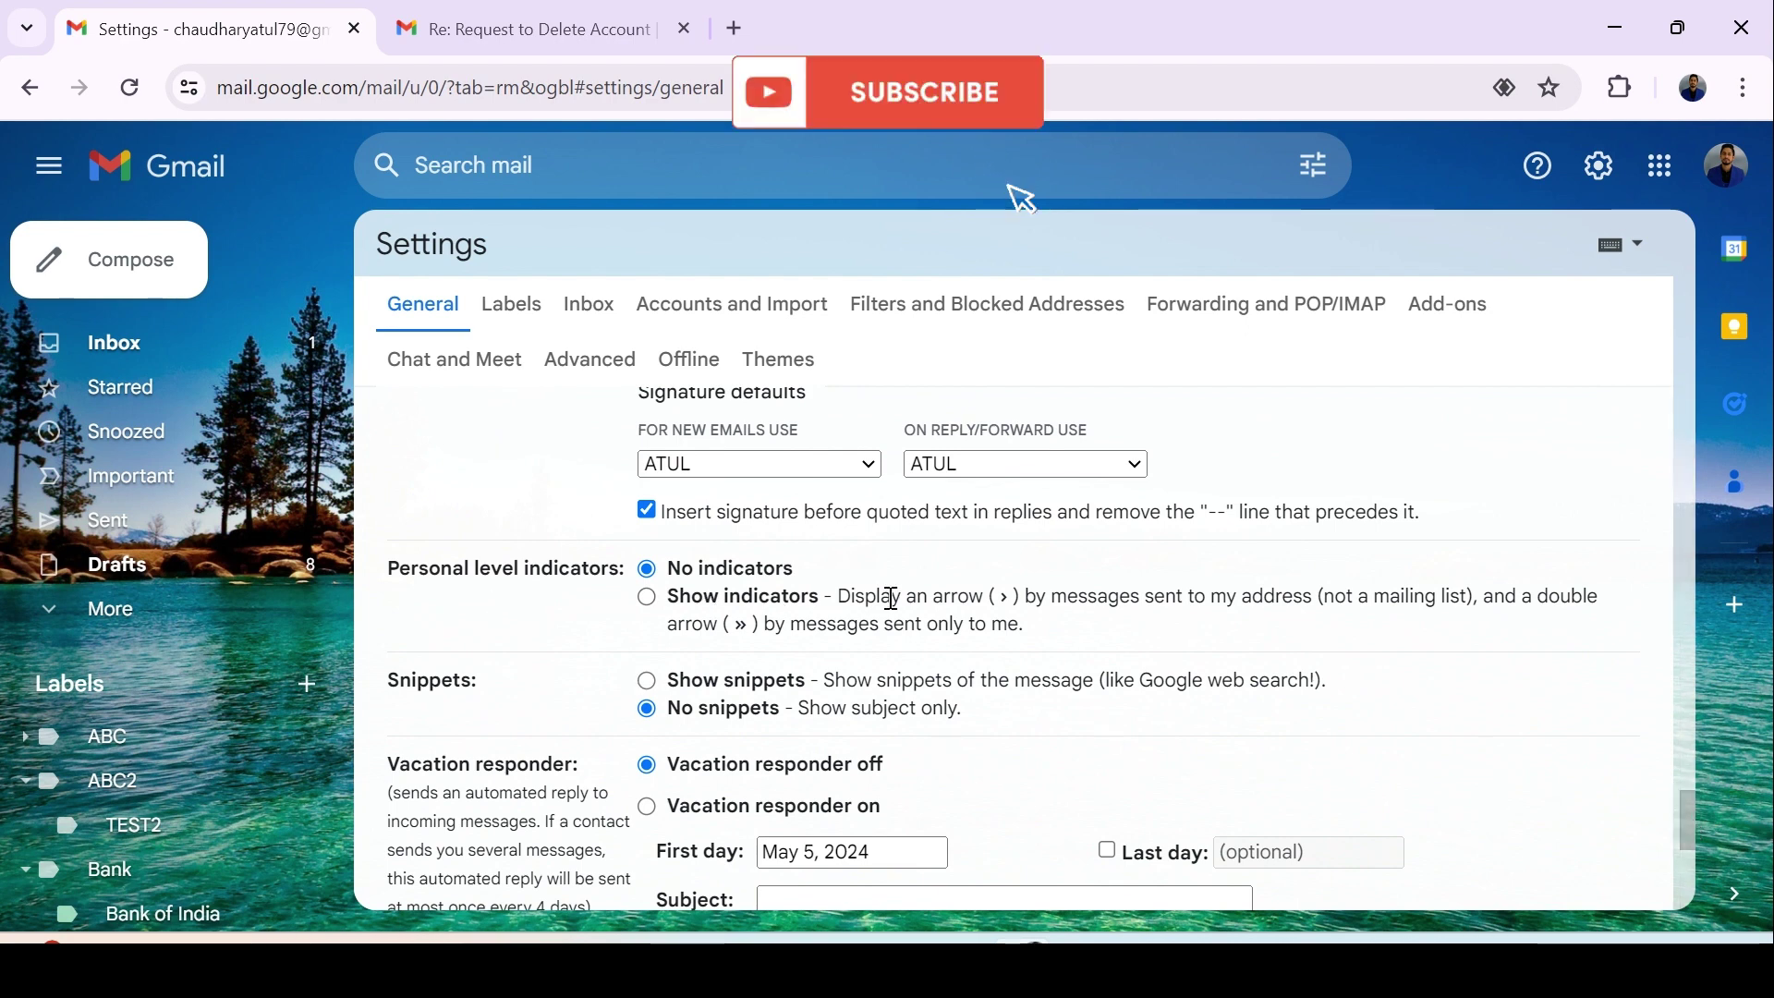
# - Enter the recipient's e-mail address wrapped in angle brackets in the draft's To field, then return to Settings
pyautogui.hotkey('ctrl', 'Tab')
pyautogui.write('a')
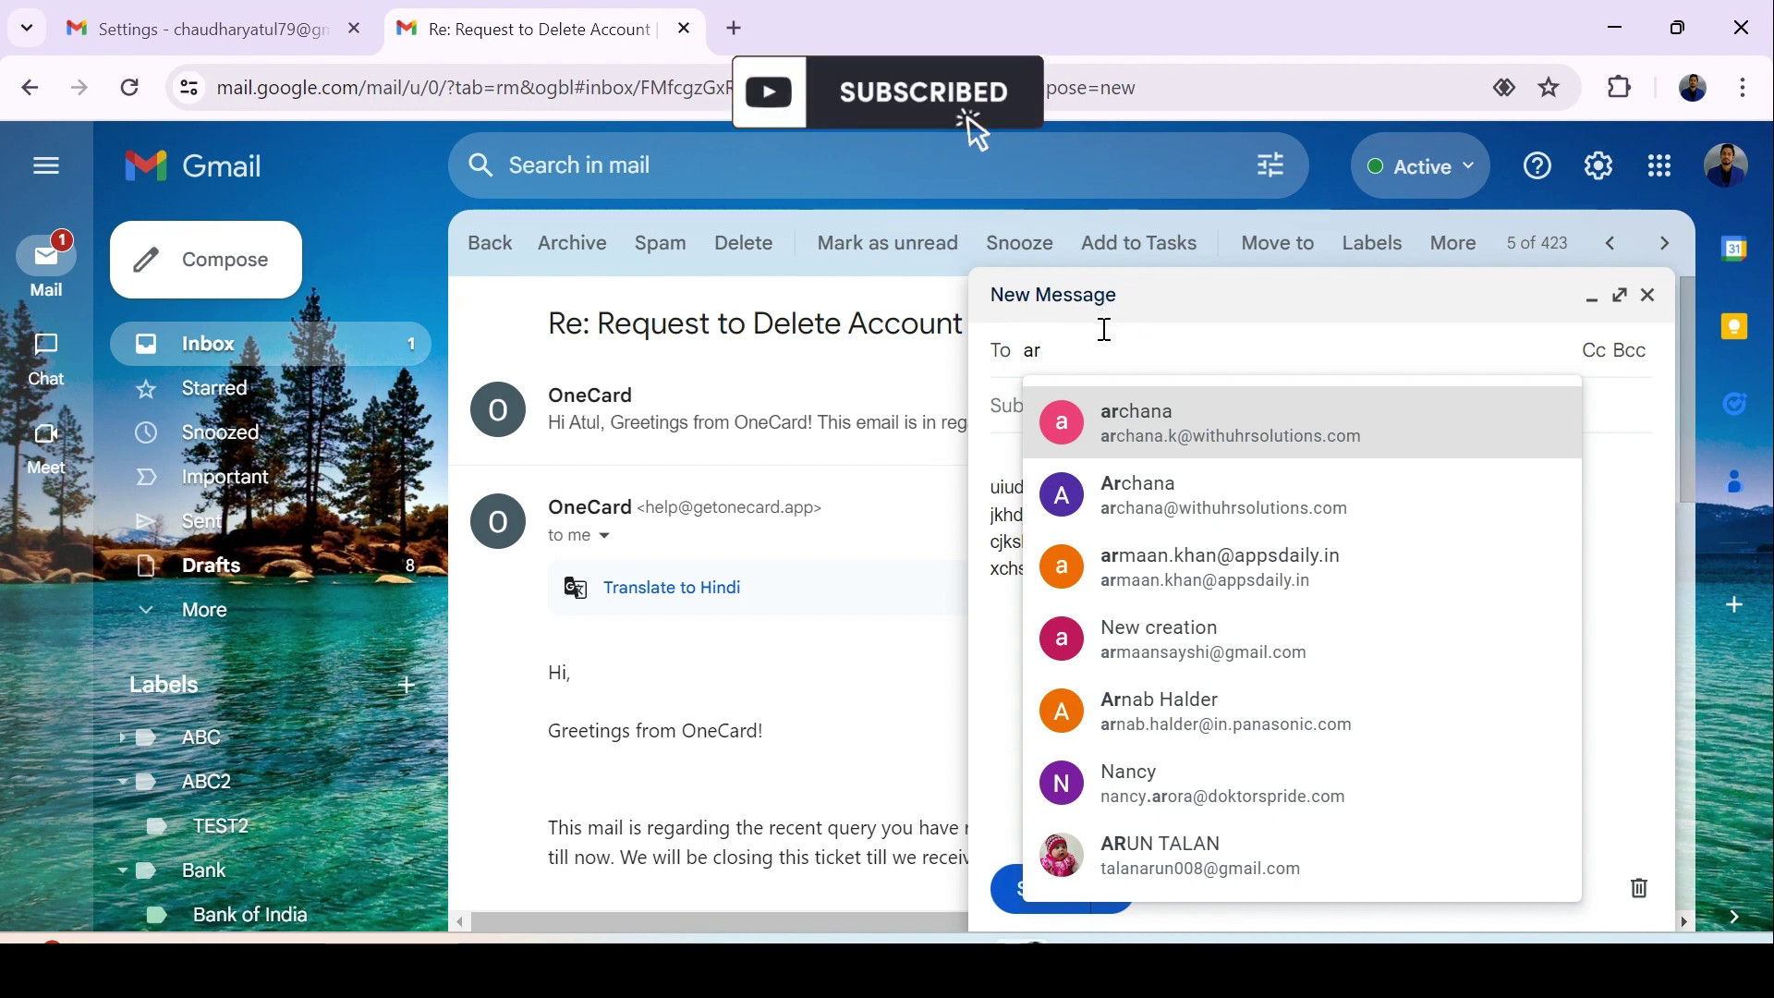
pyautogui.press('BackSpace')
pyautogui.write('<')
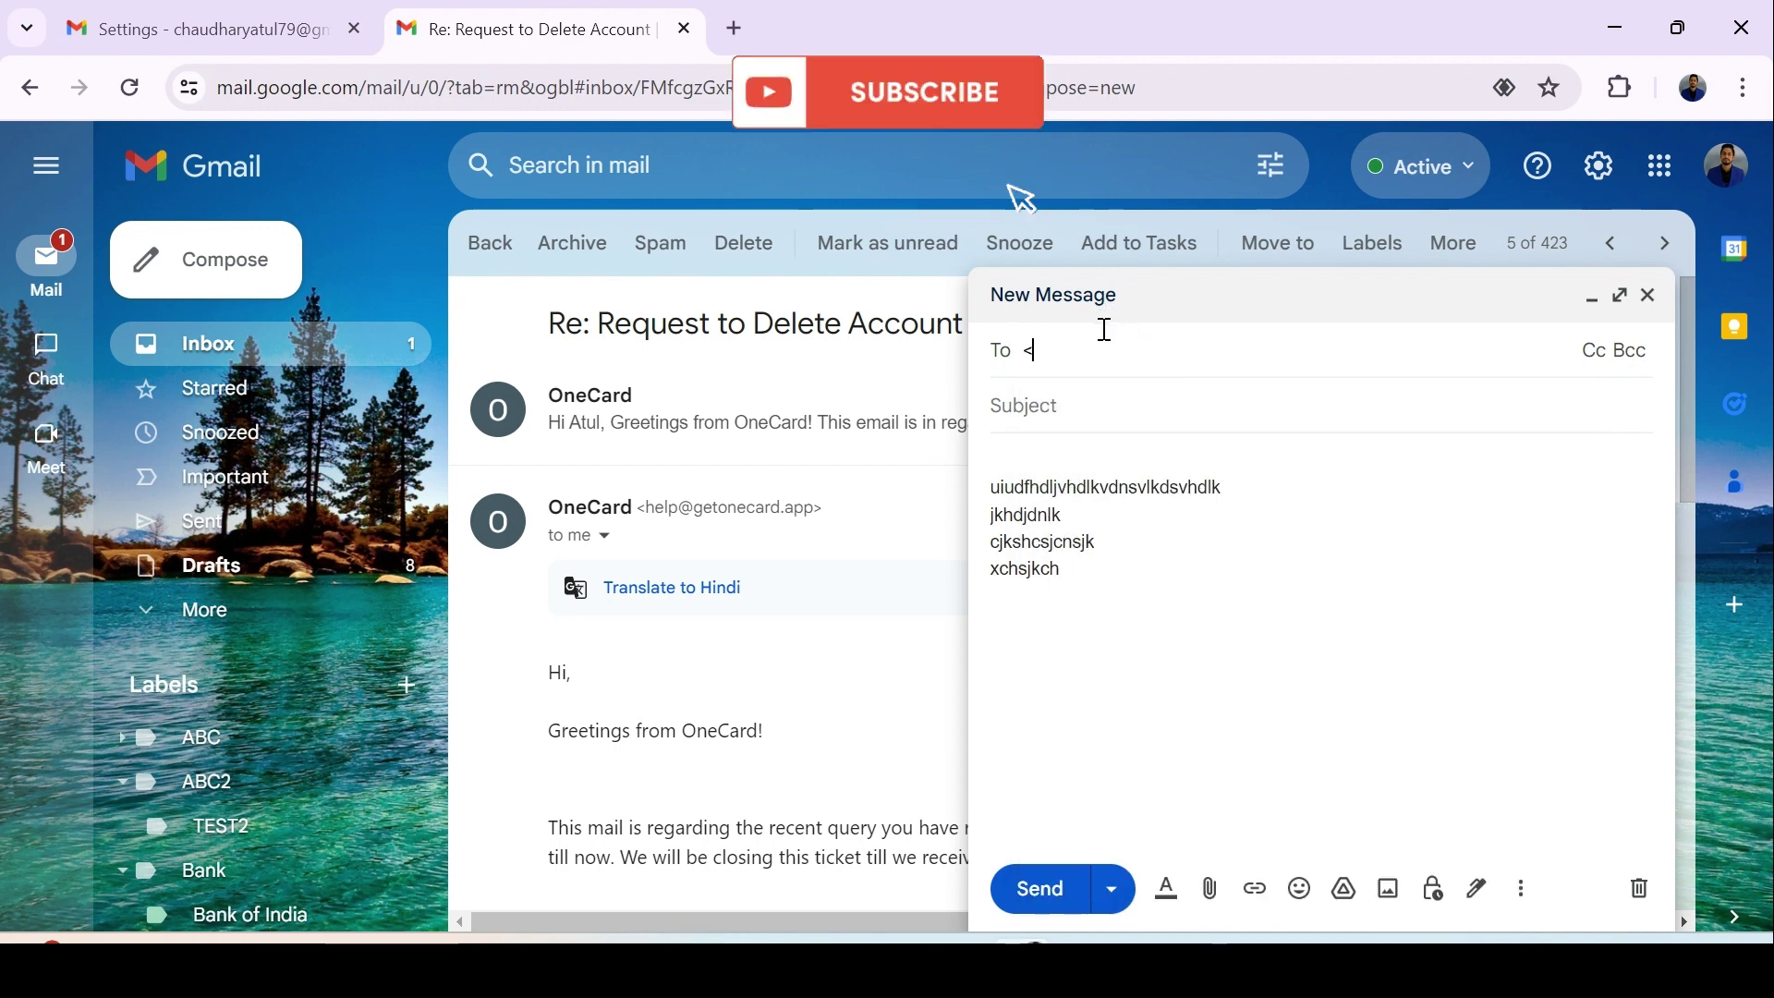
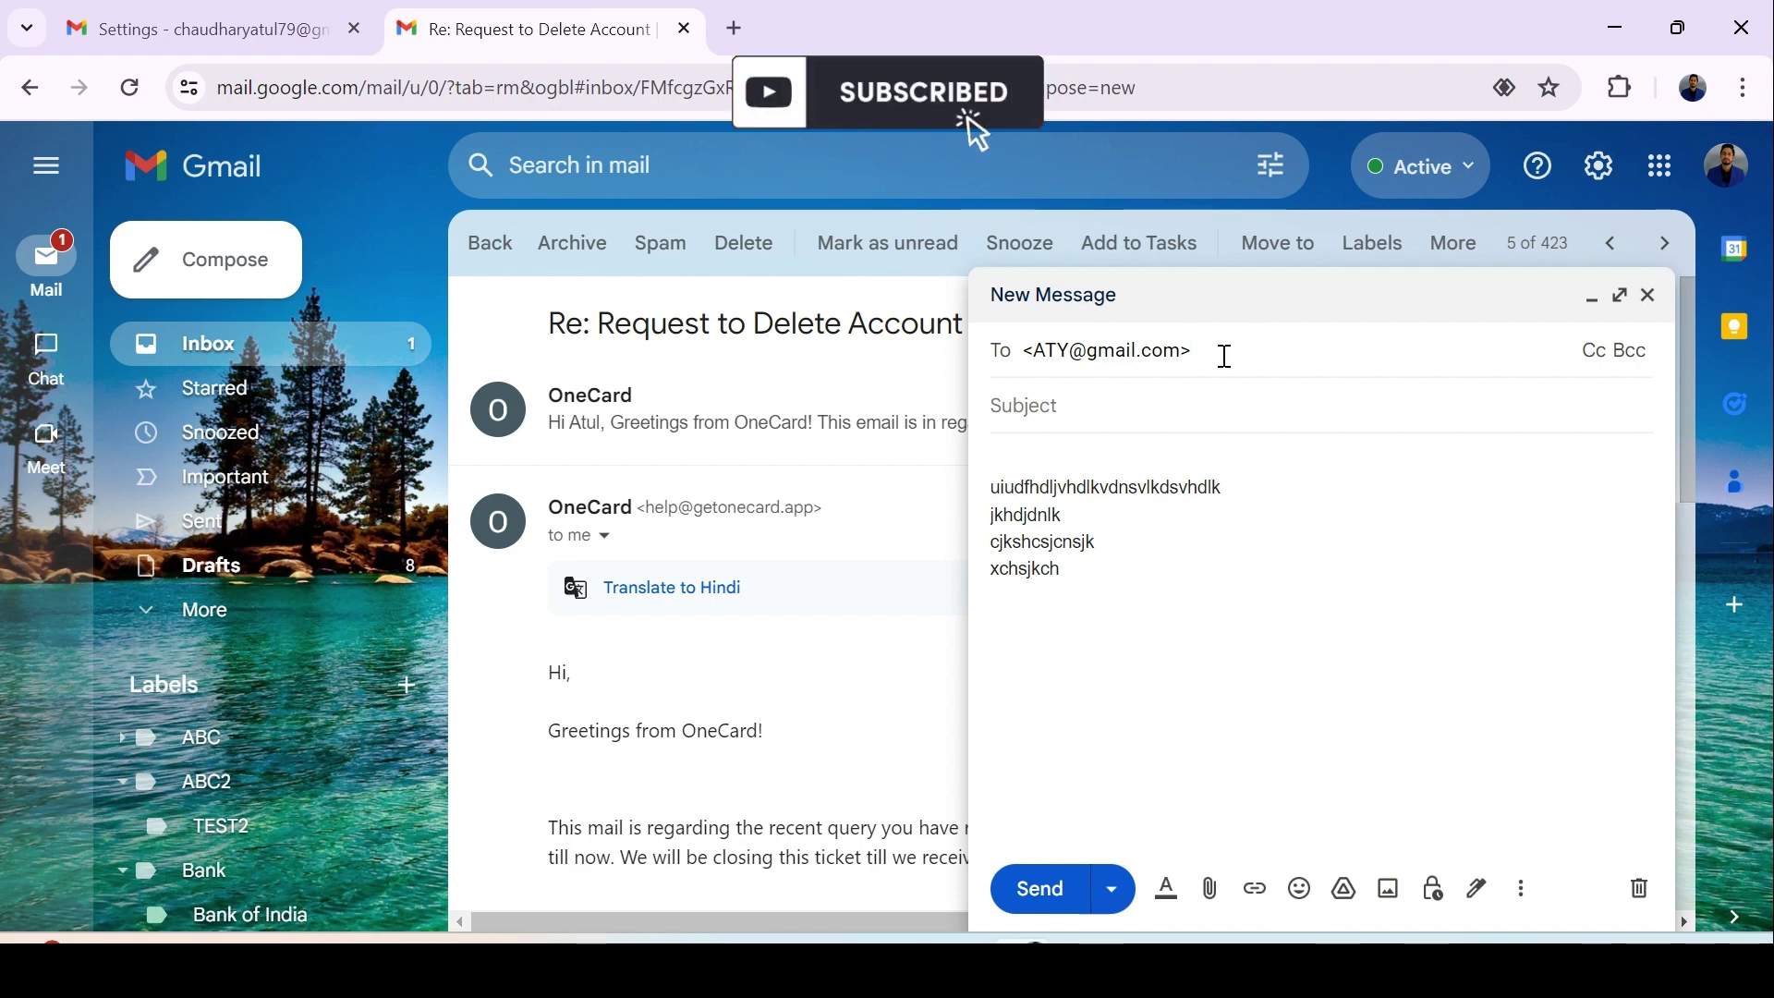
pyautogui.write('>')
pyautogui.press('Left')
pyautogui.press('Left')
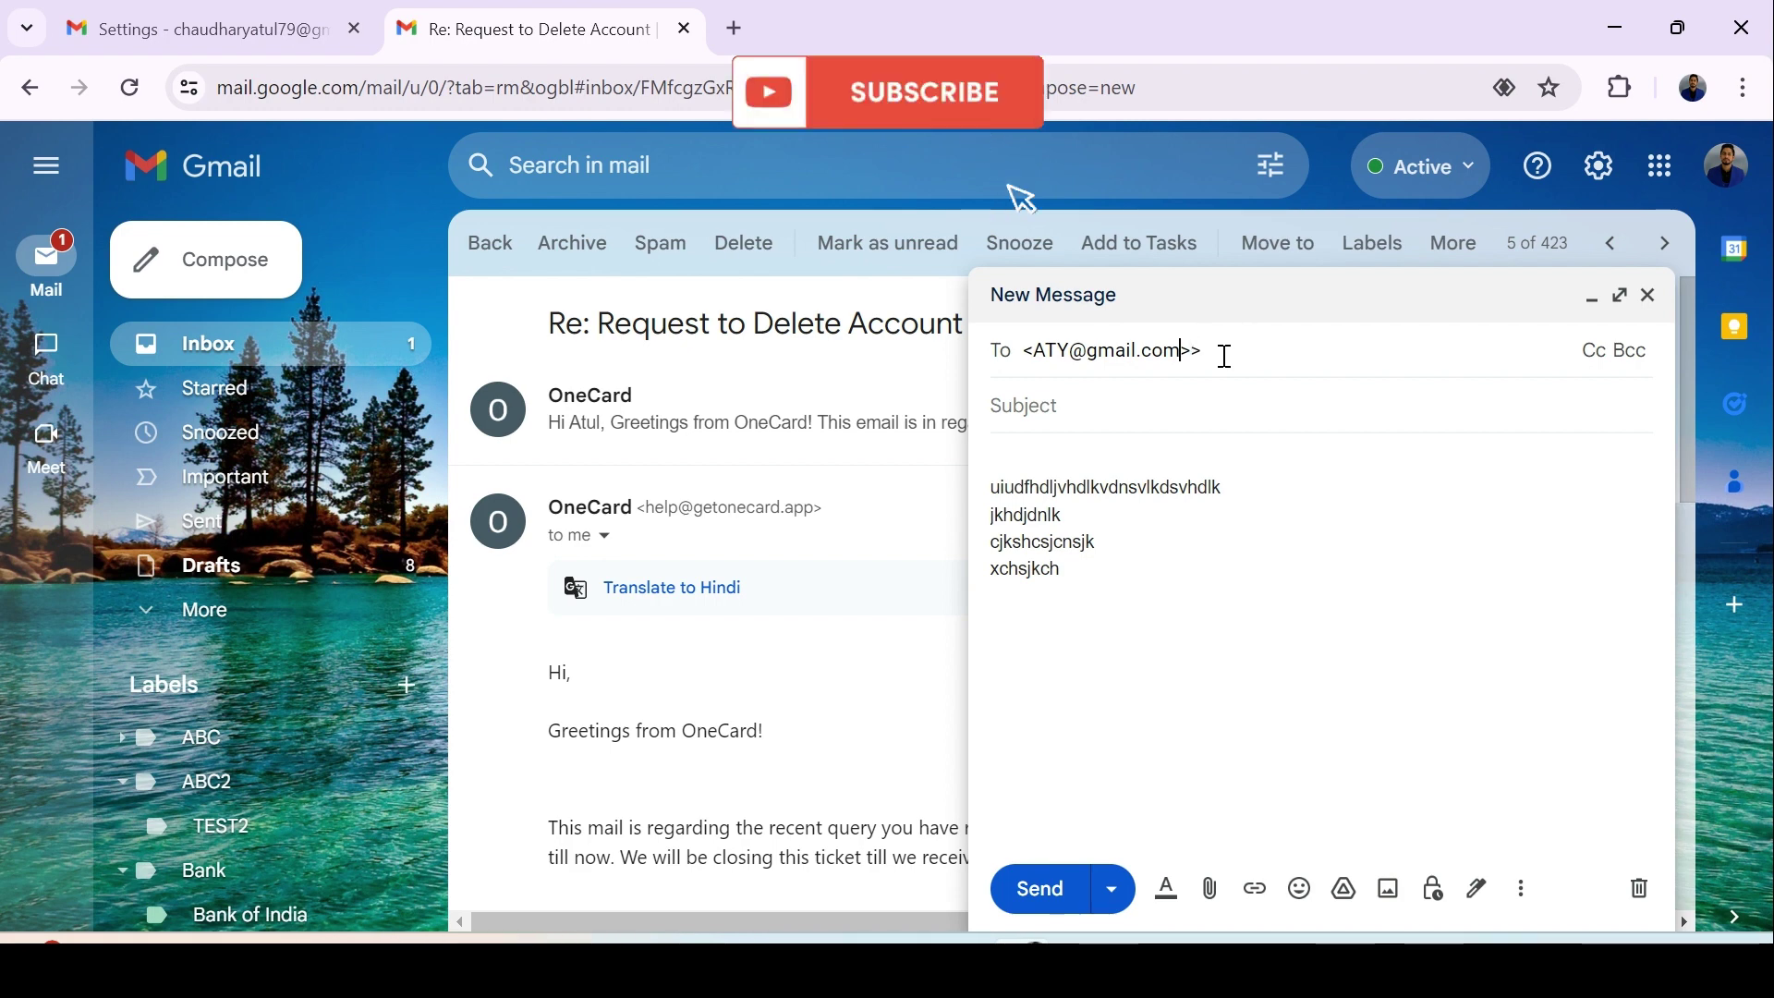
pyautogui.write('<')
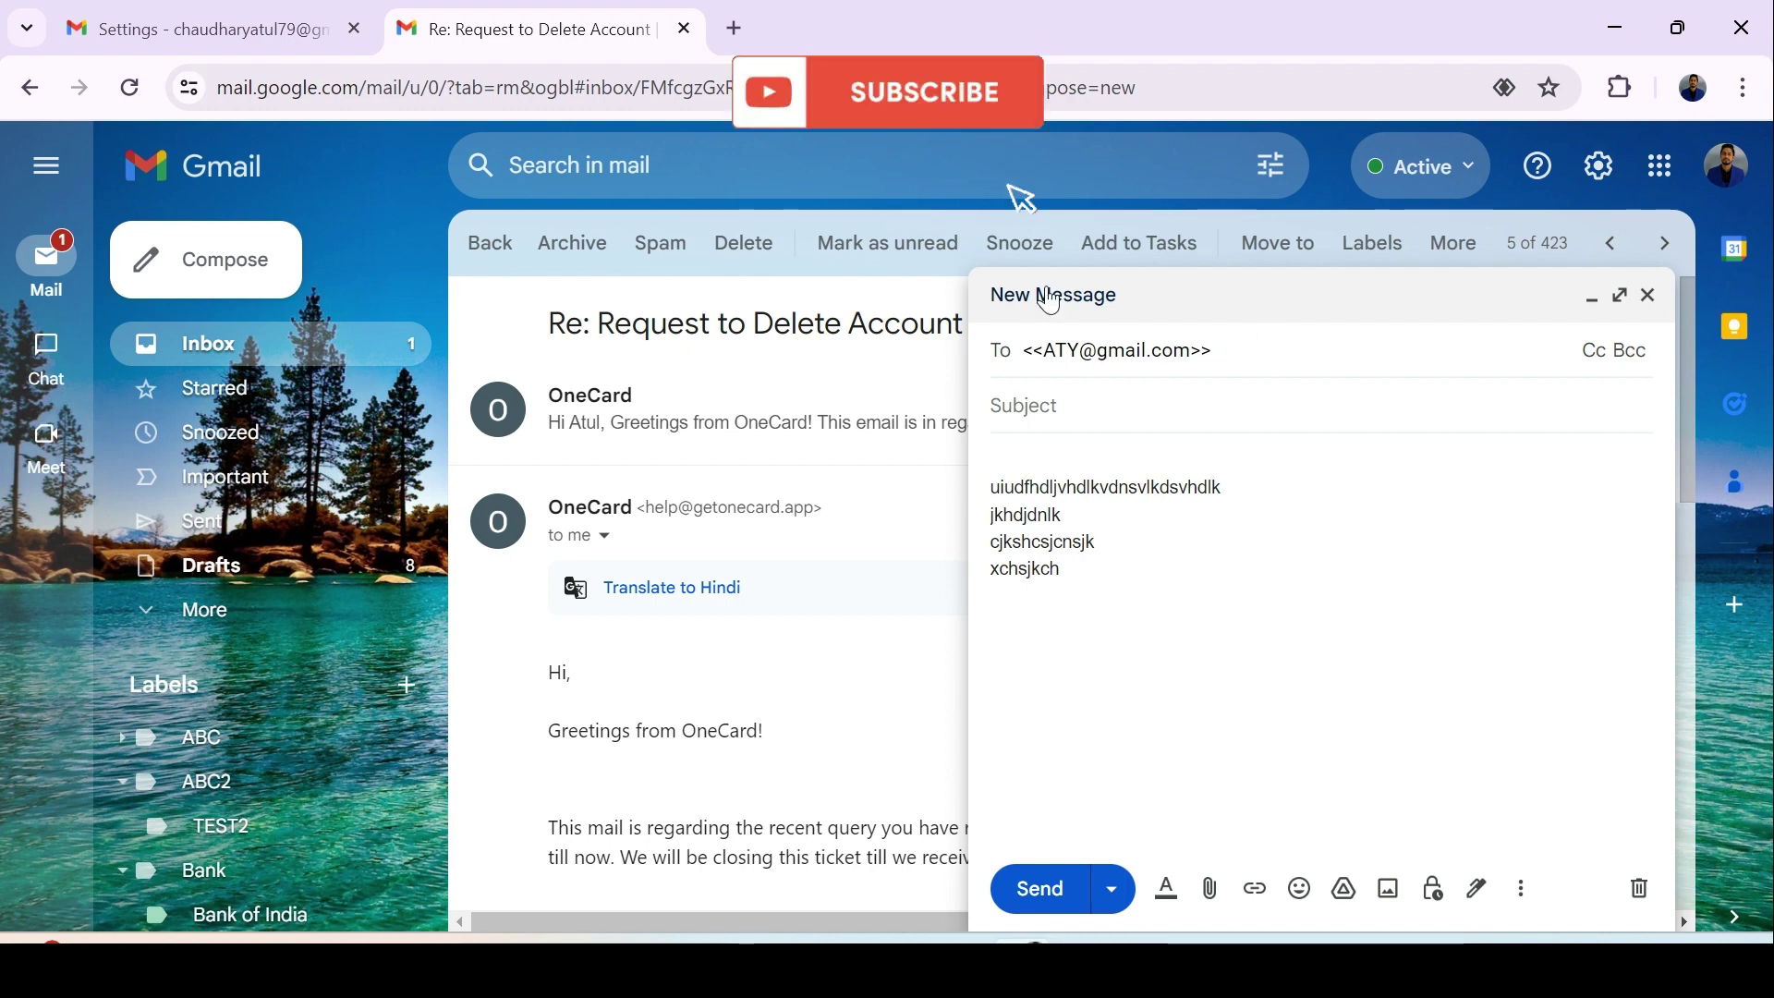
pyautogui.click(247, 12)
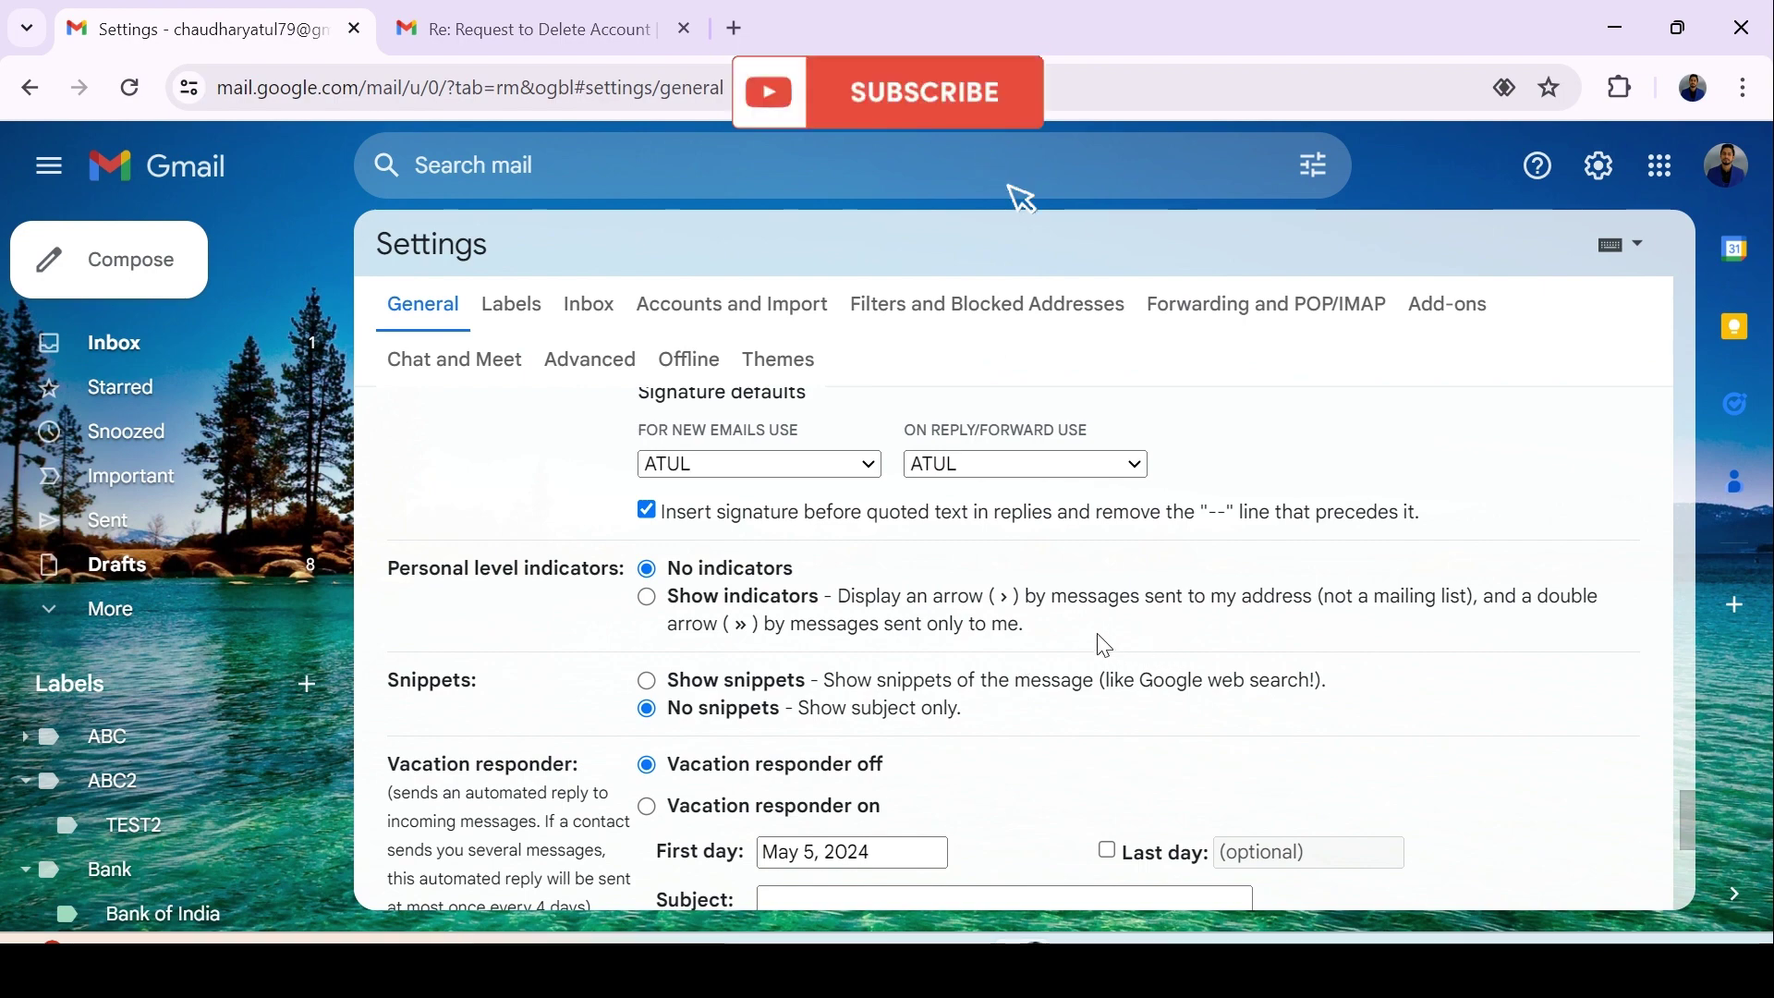
# - Show the inbox list in the draft tab and discard the unsent test message
pyautogui.click(480, 29)
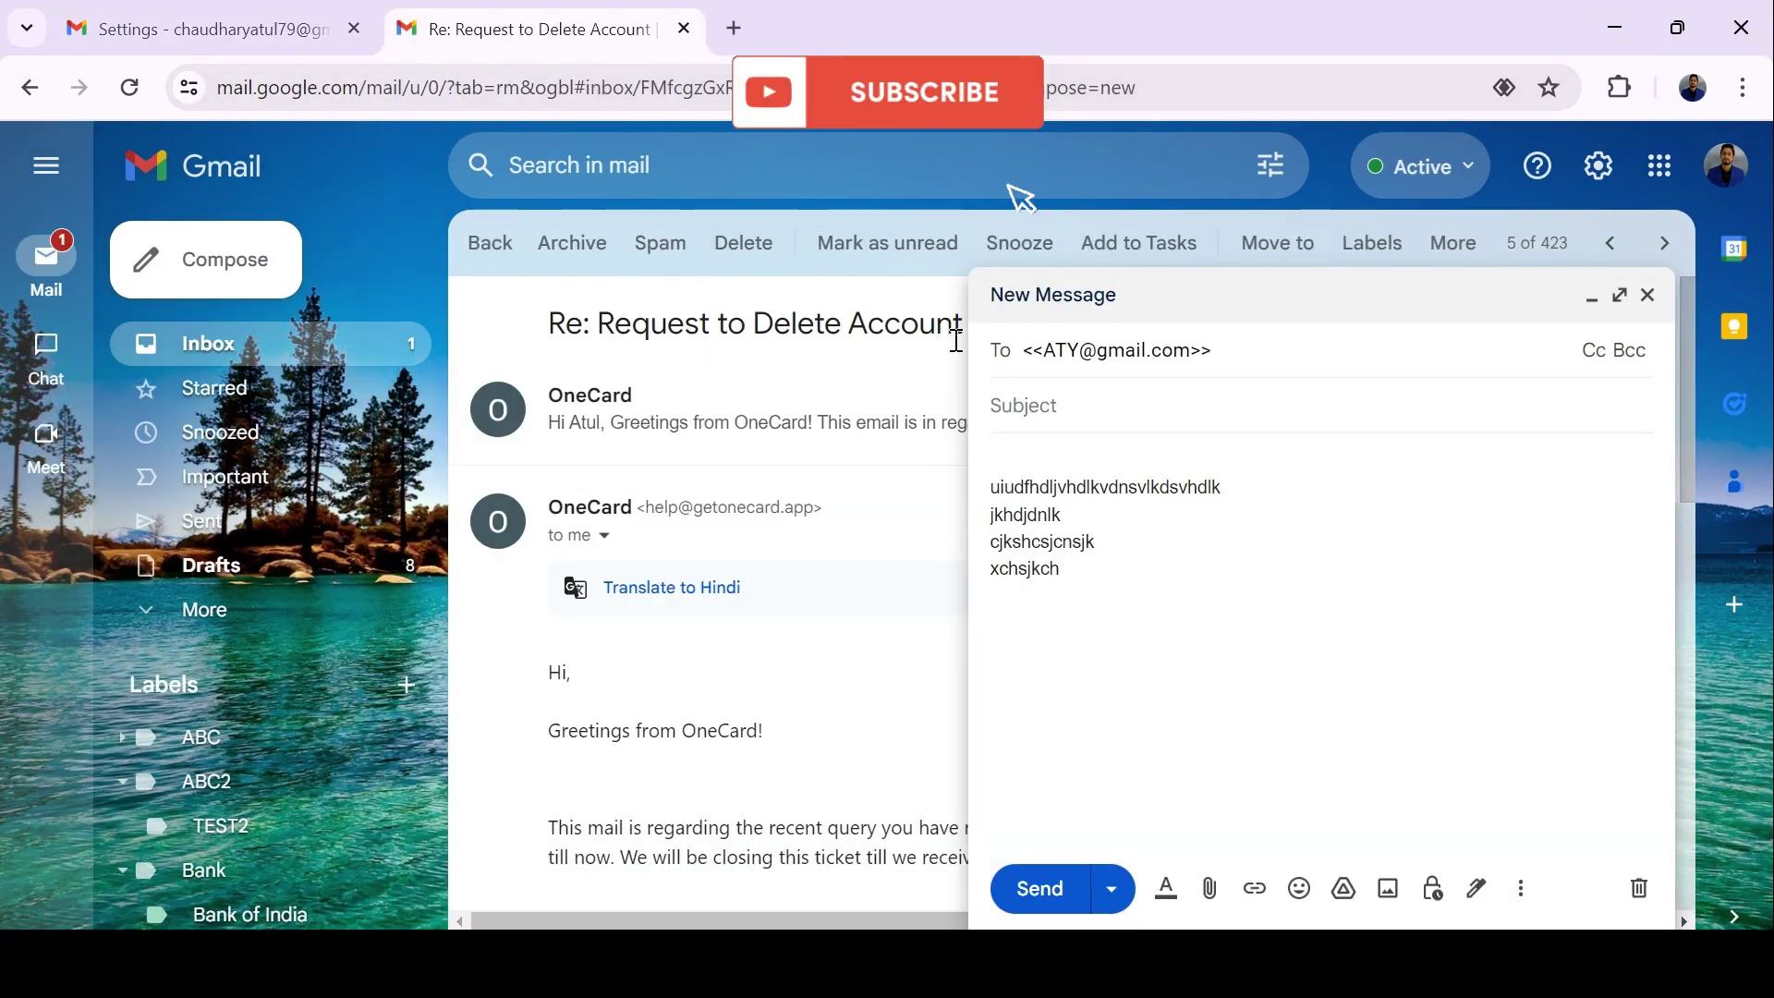
pyautogui.hotkey('ctrl', 'Tab')
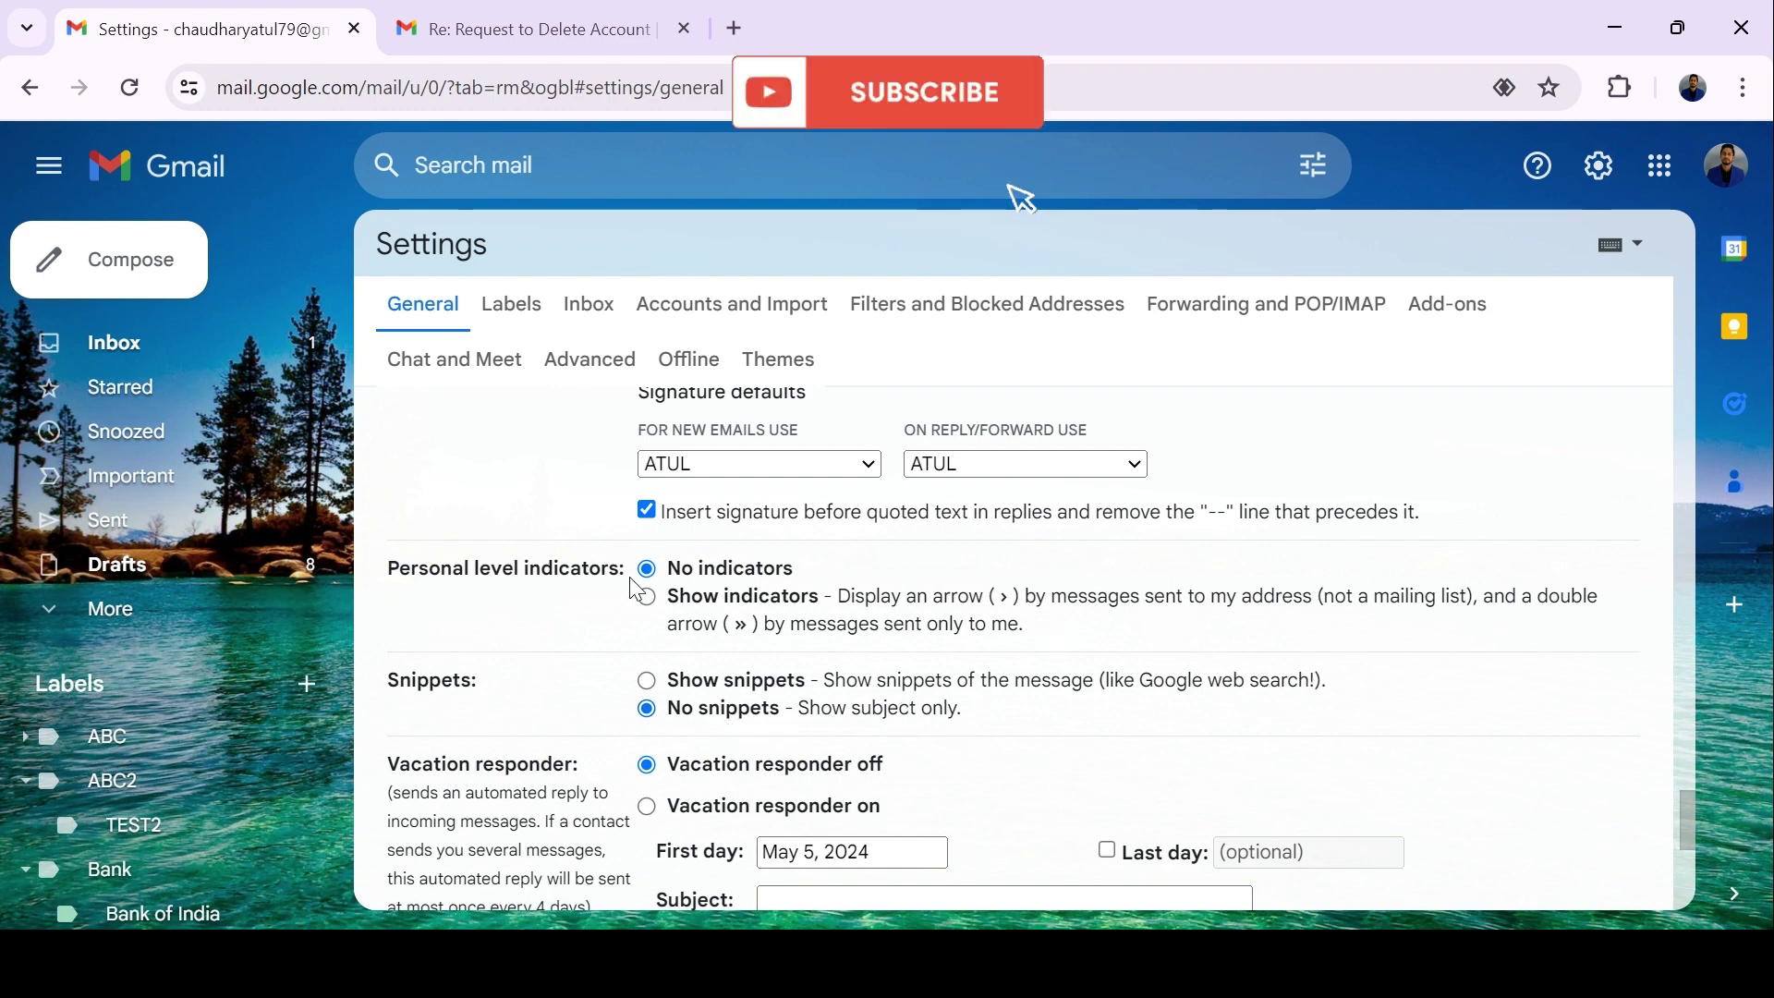
pyautogui.hotkey('ctrl', 'Tab')
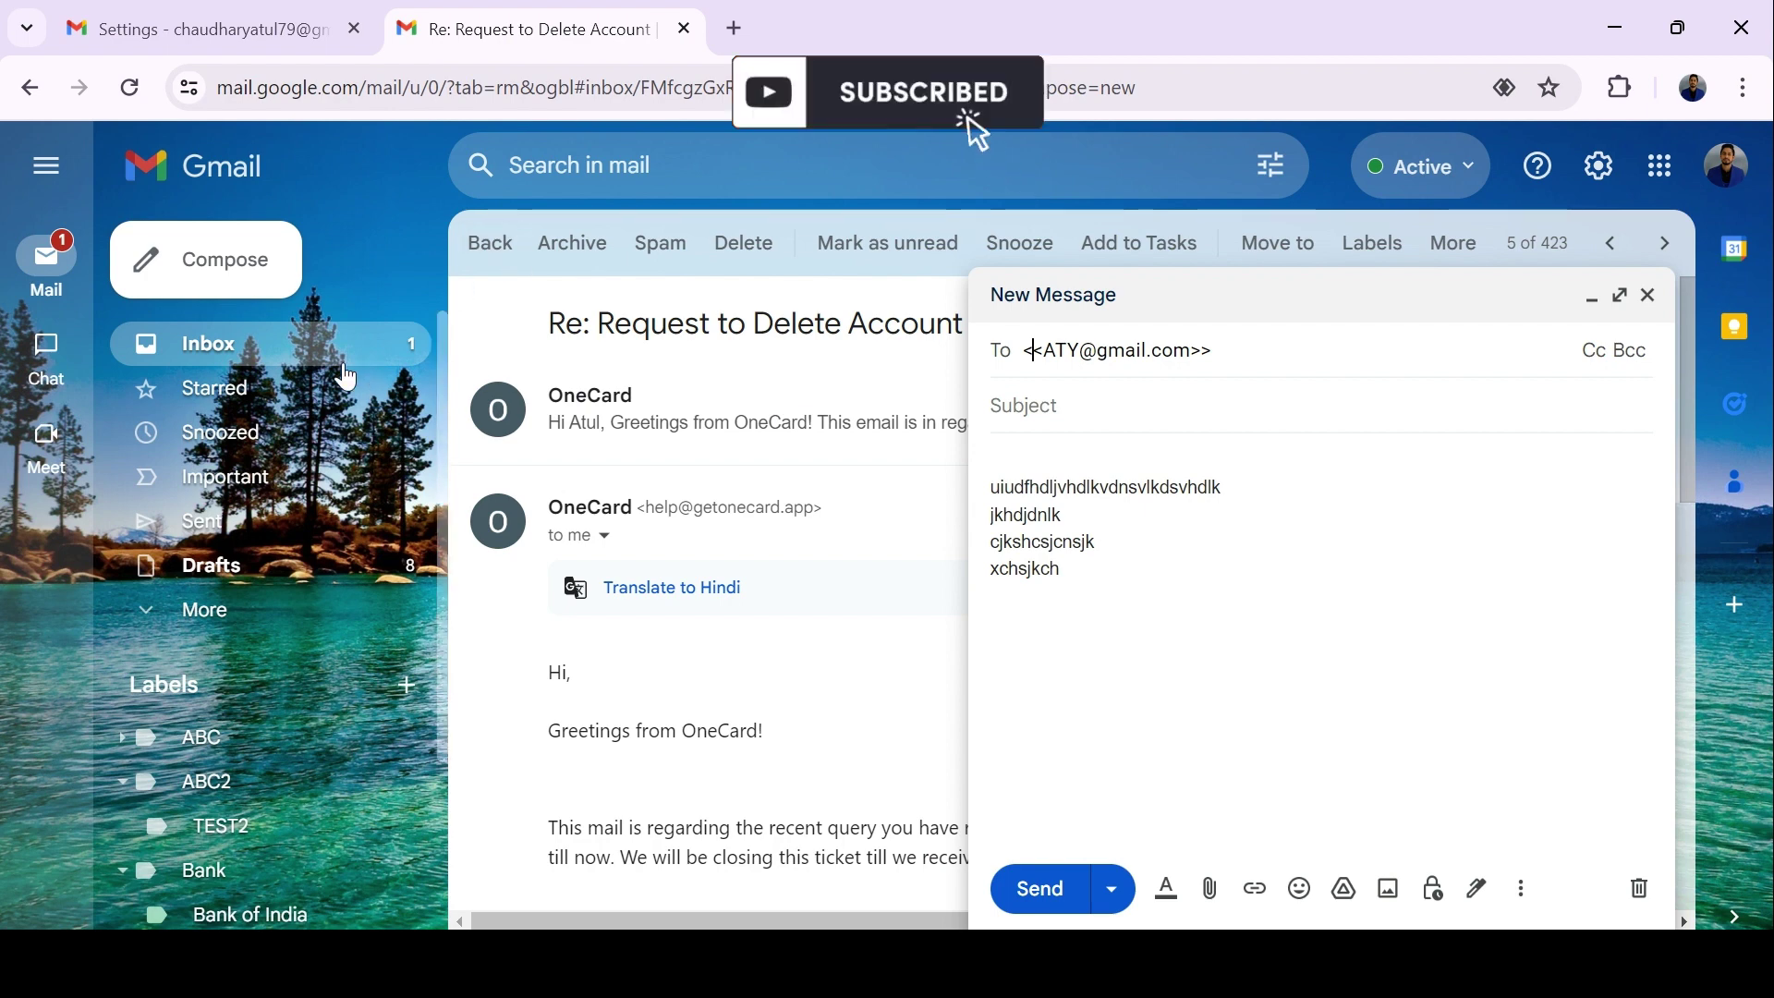
pyautogui.click(314, 347)
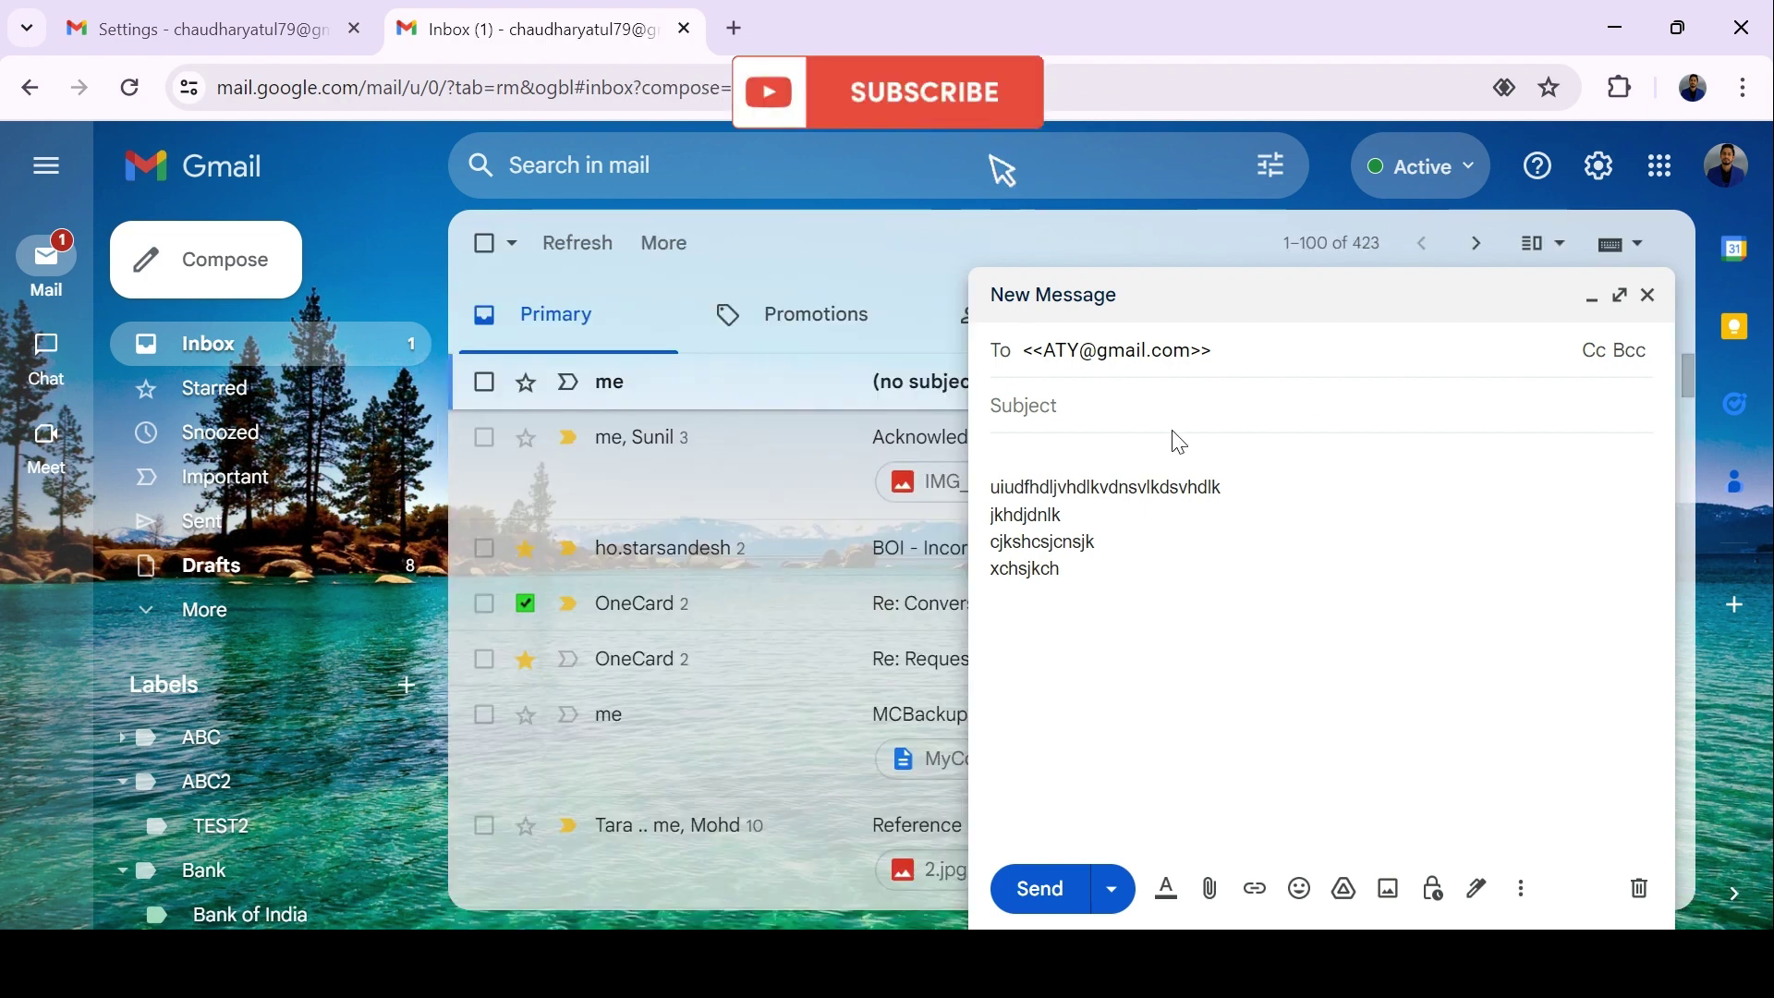
pyautogui.click(1639, 889)
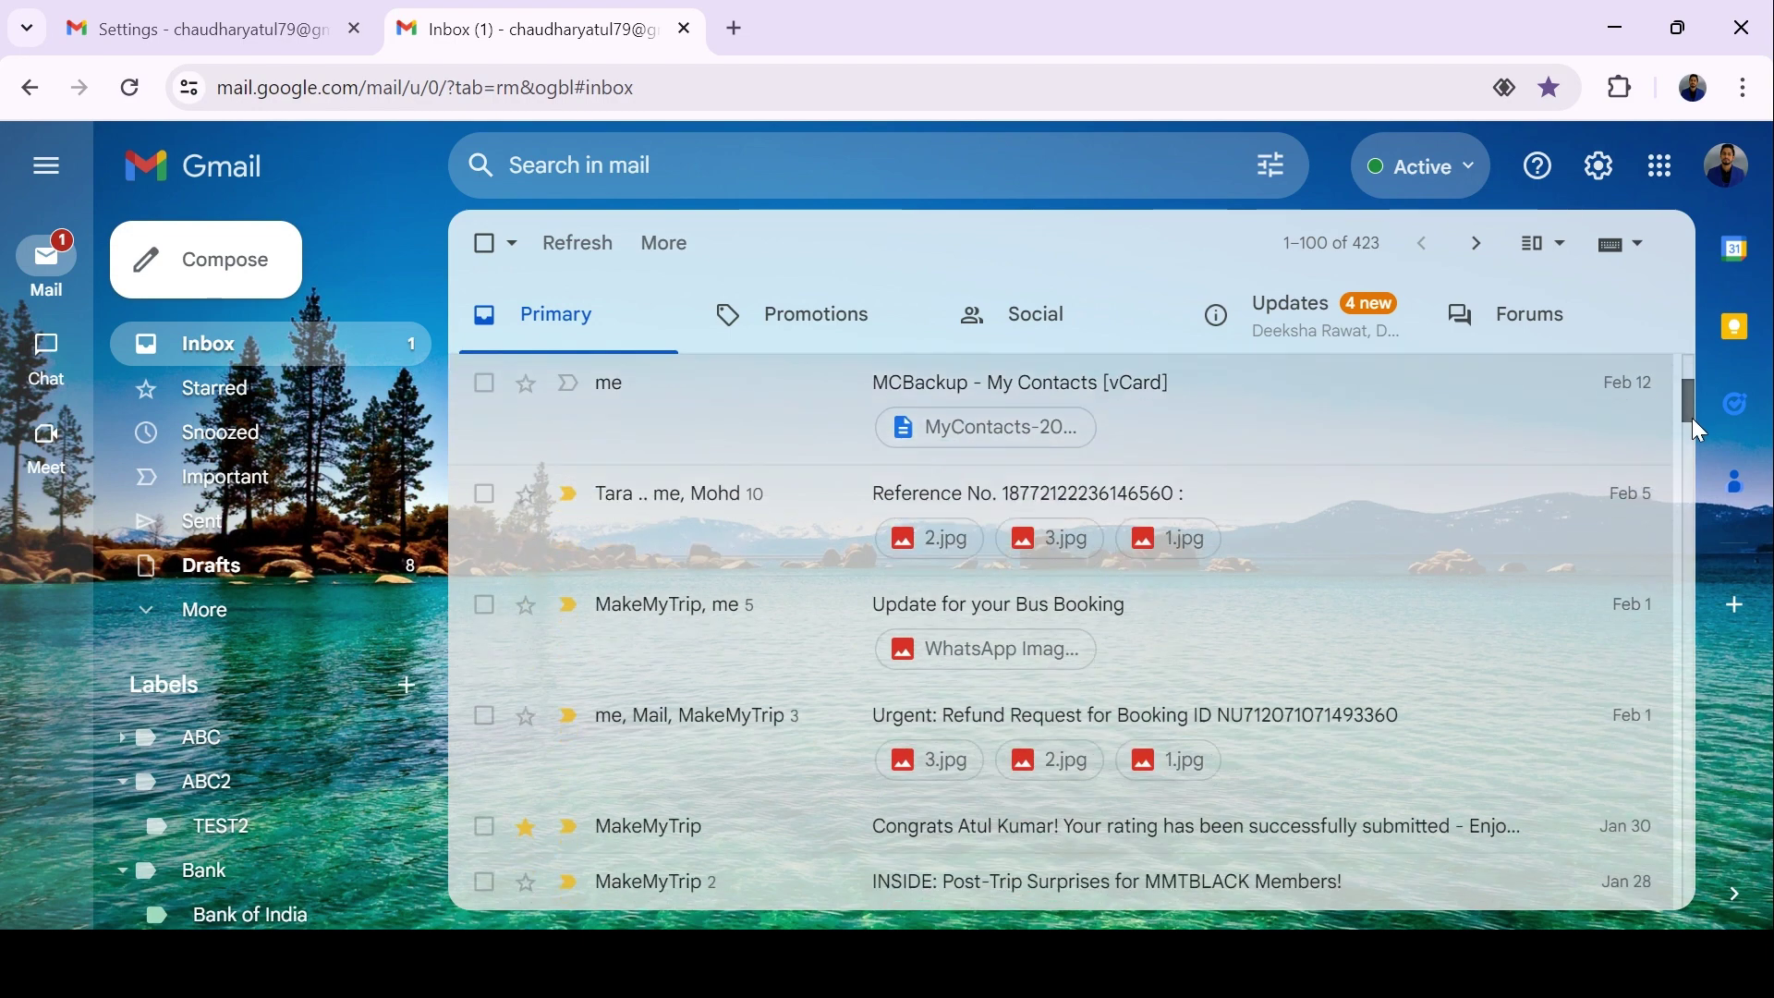
pyautogui.moveTo(1692, 403); pyautogui.dragTo(1687, 436)
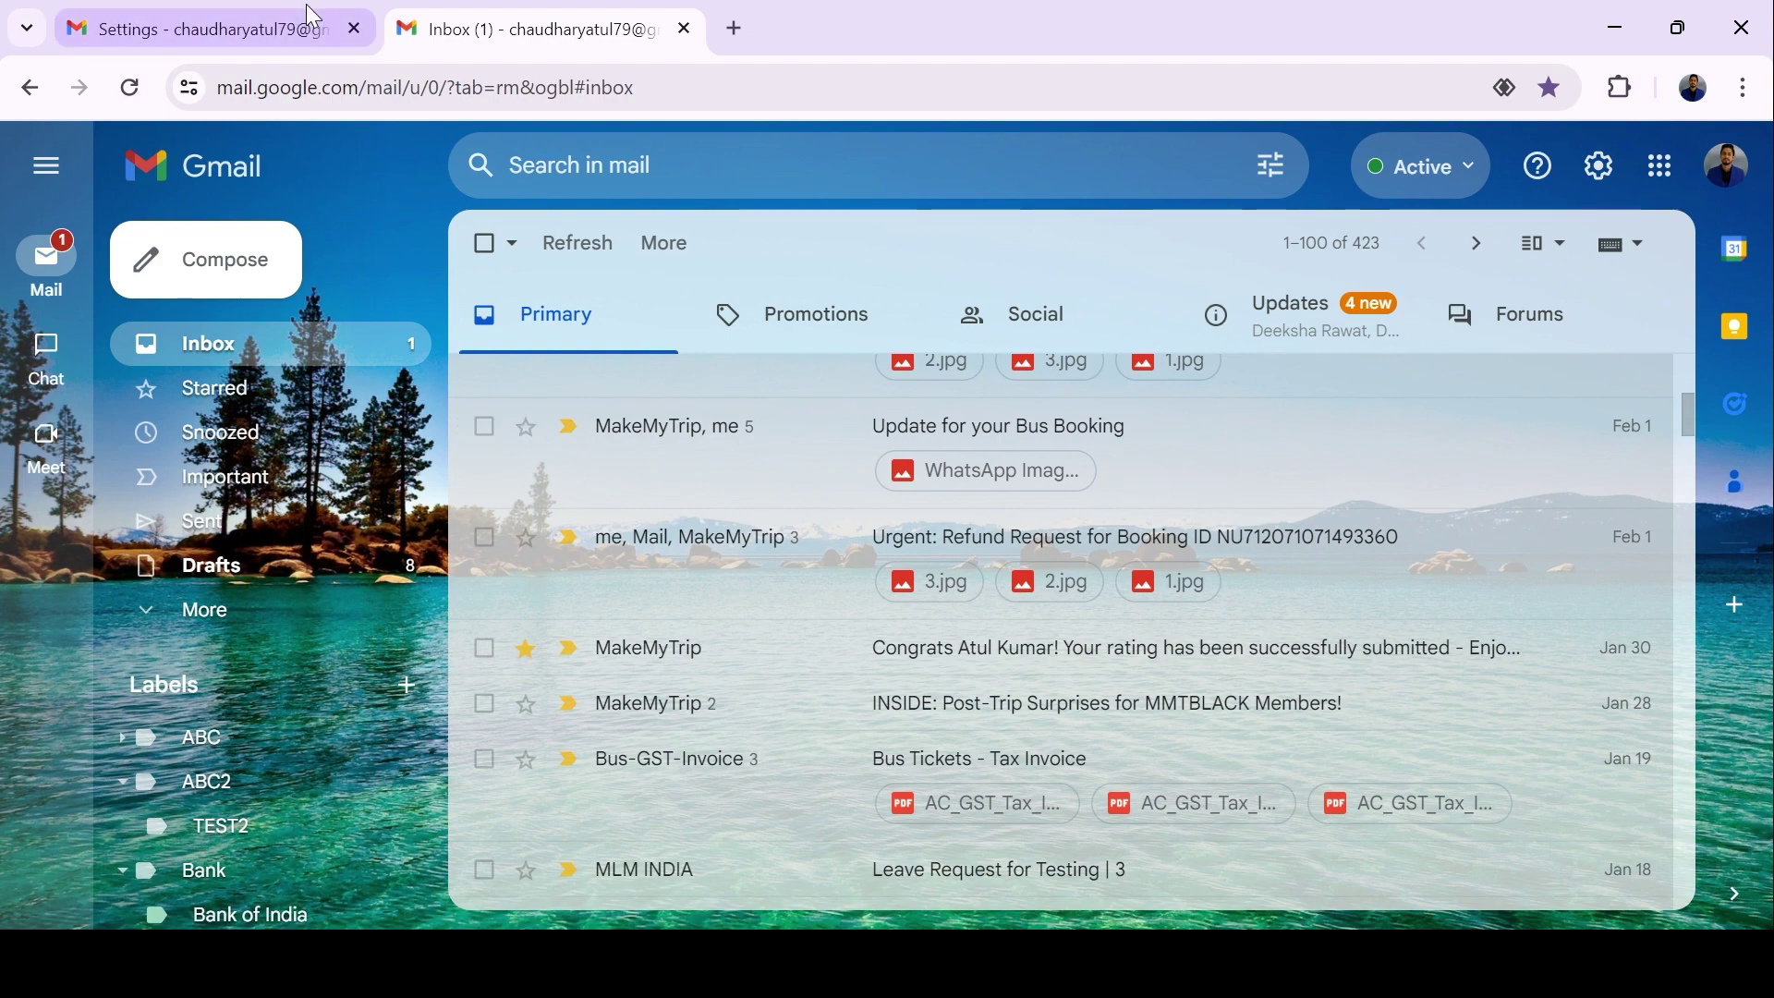
# - Switch to Show snippets in the General settings and save the changes
pyautogui.click(192, 11)
pyautogui.click(647, 679)
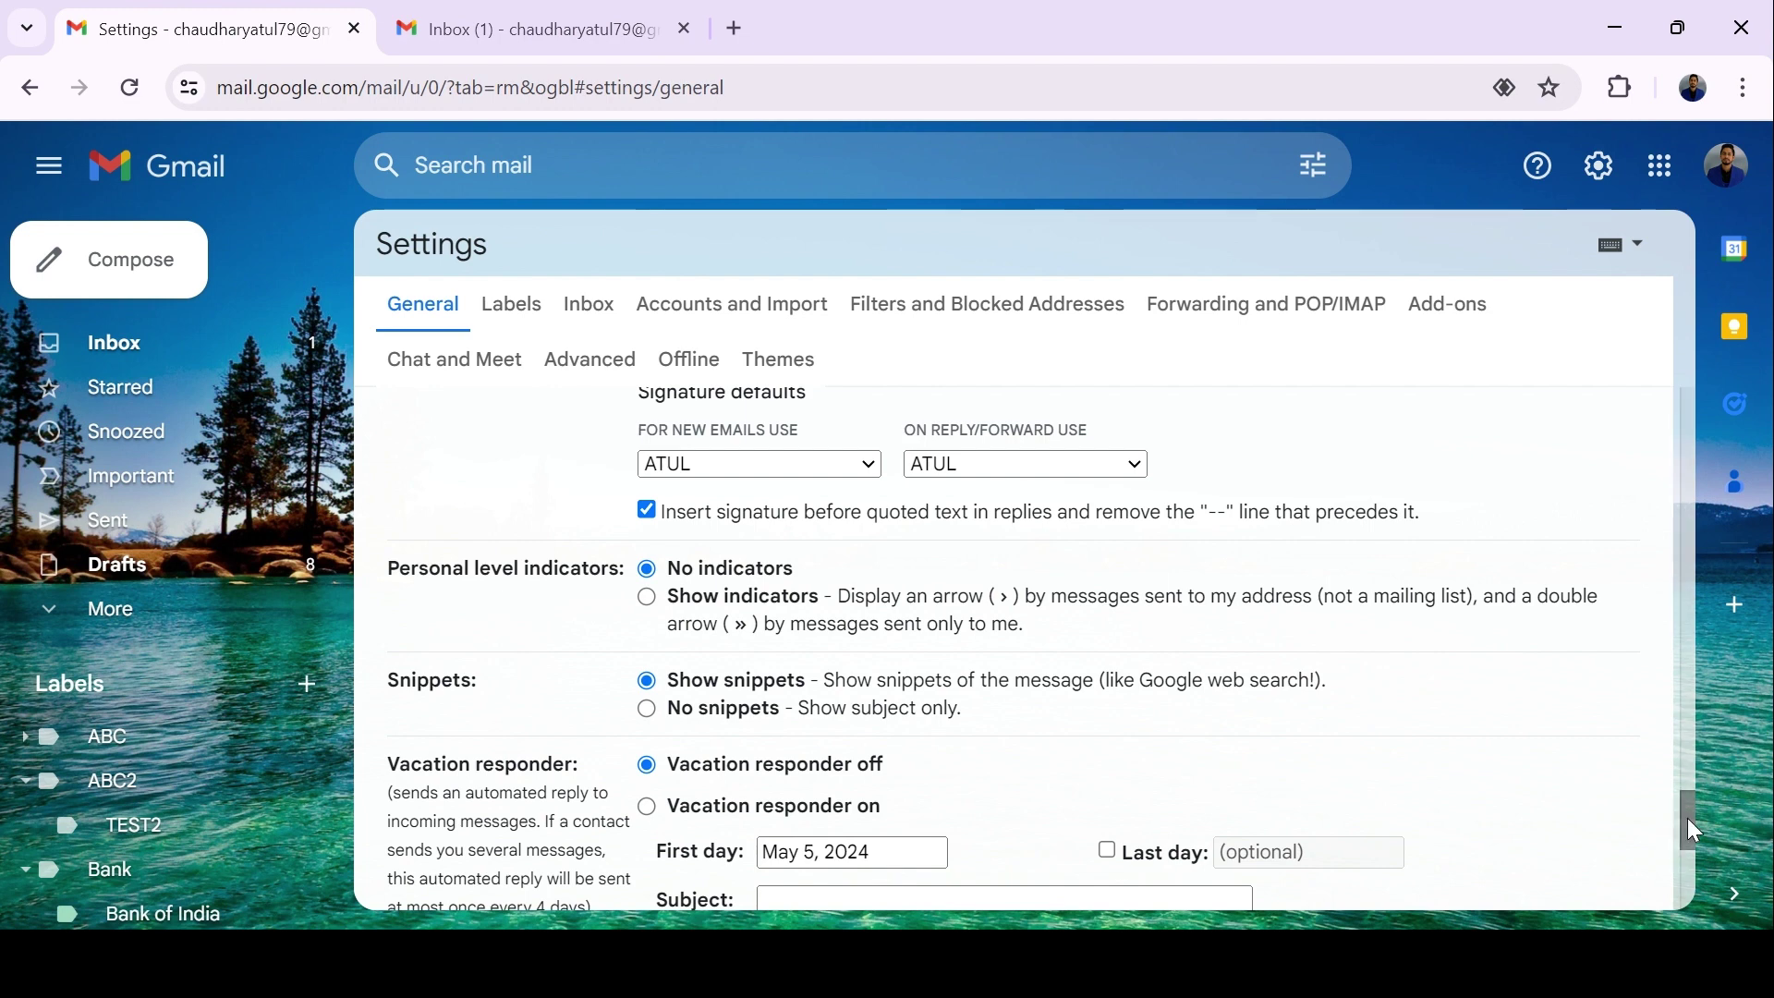
pyautogui.moveTo(1687, 818); pyautogui.dragTo(1694, 885)
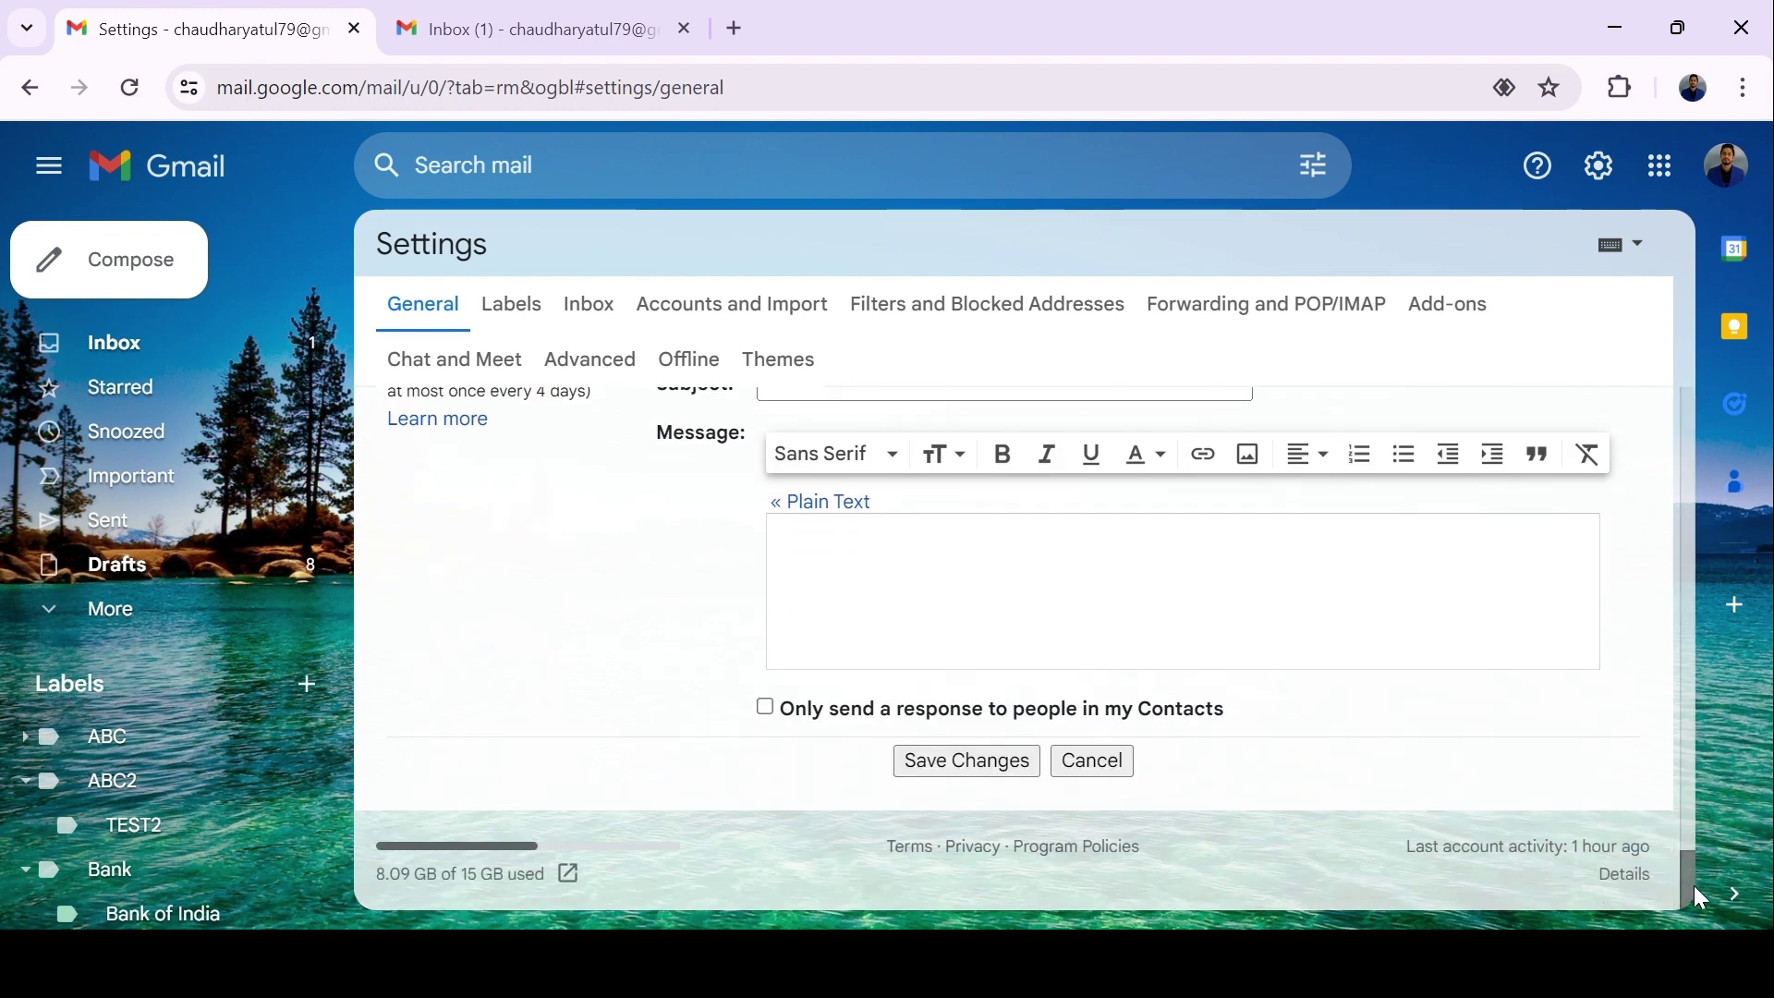
pyautogui.click(928, 761)
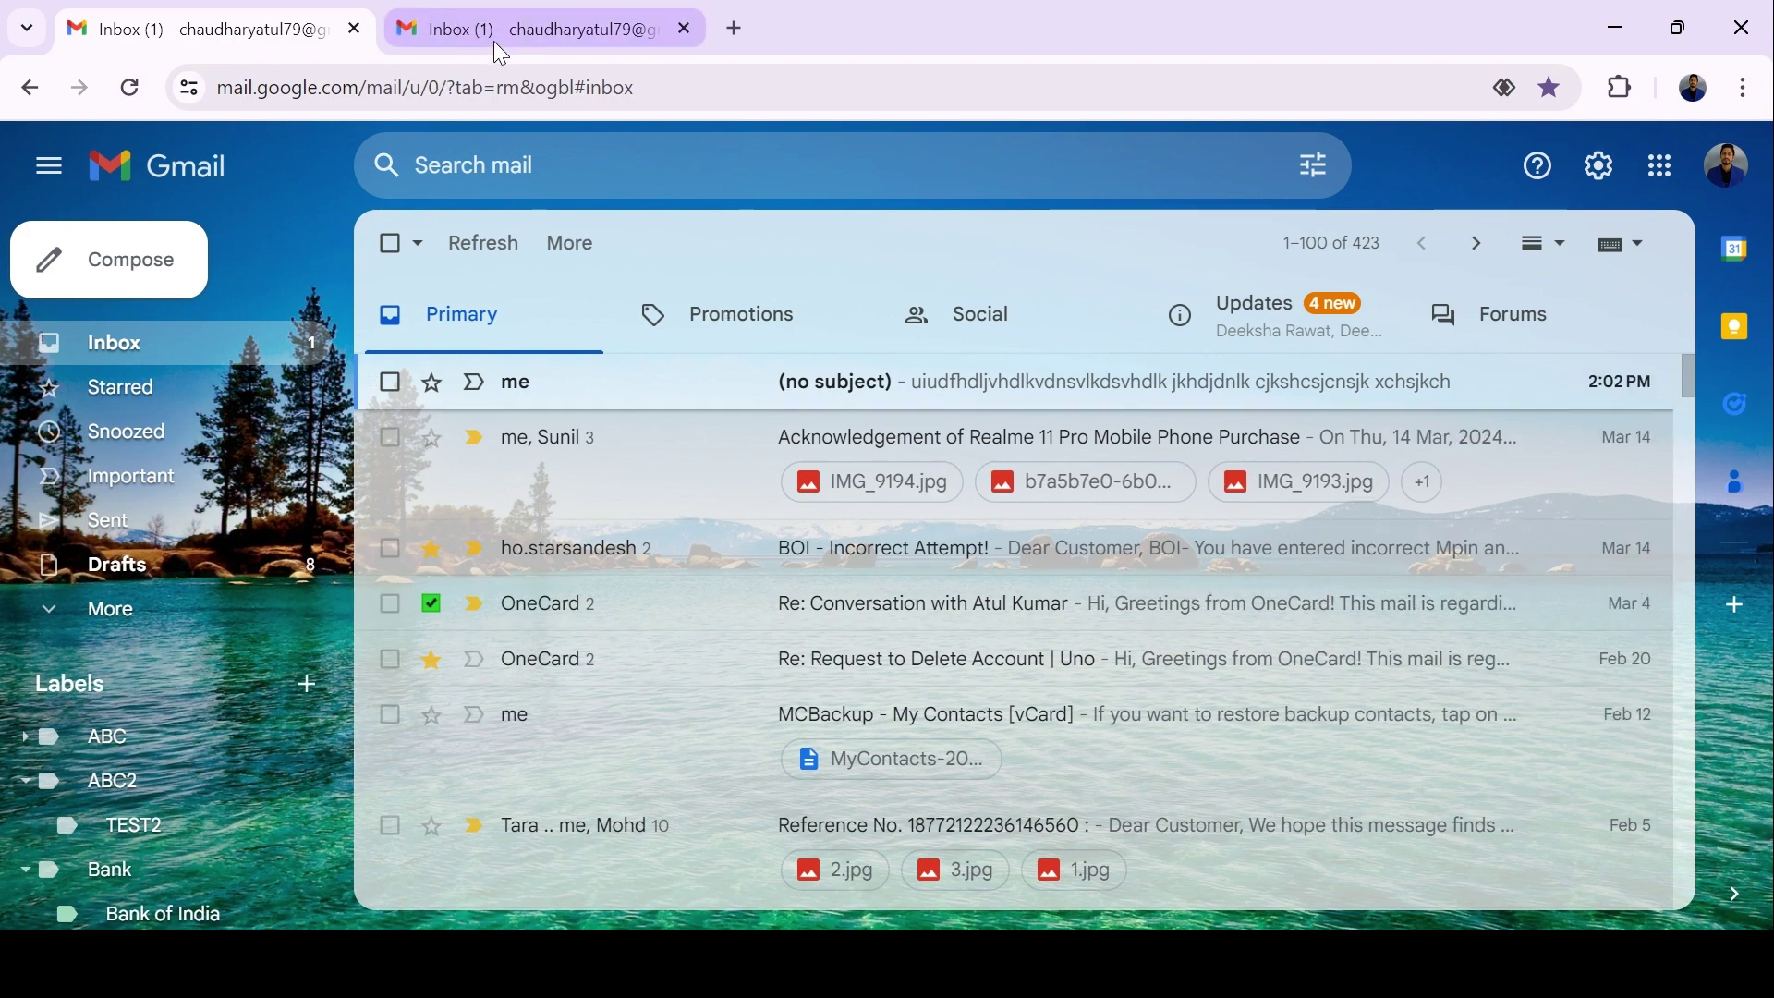
# - Reopen the full General settings page via See all settings in Quick settings
pyautogui.click(1599, 166)
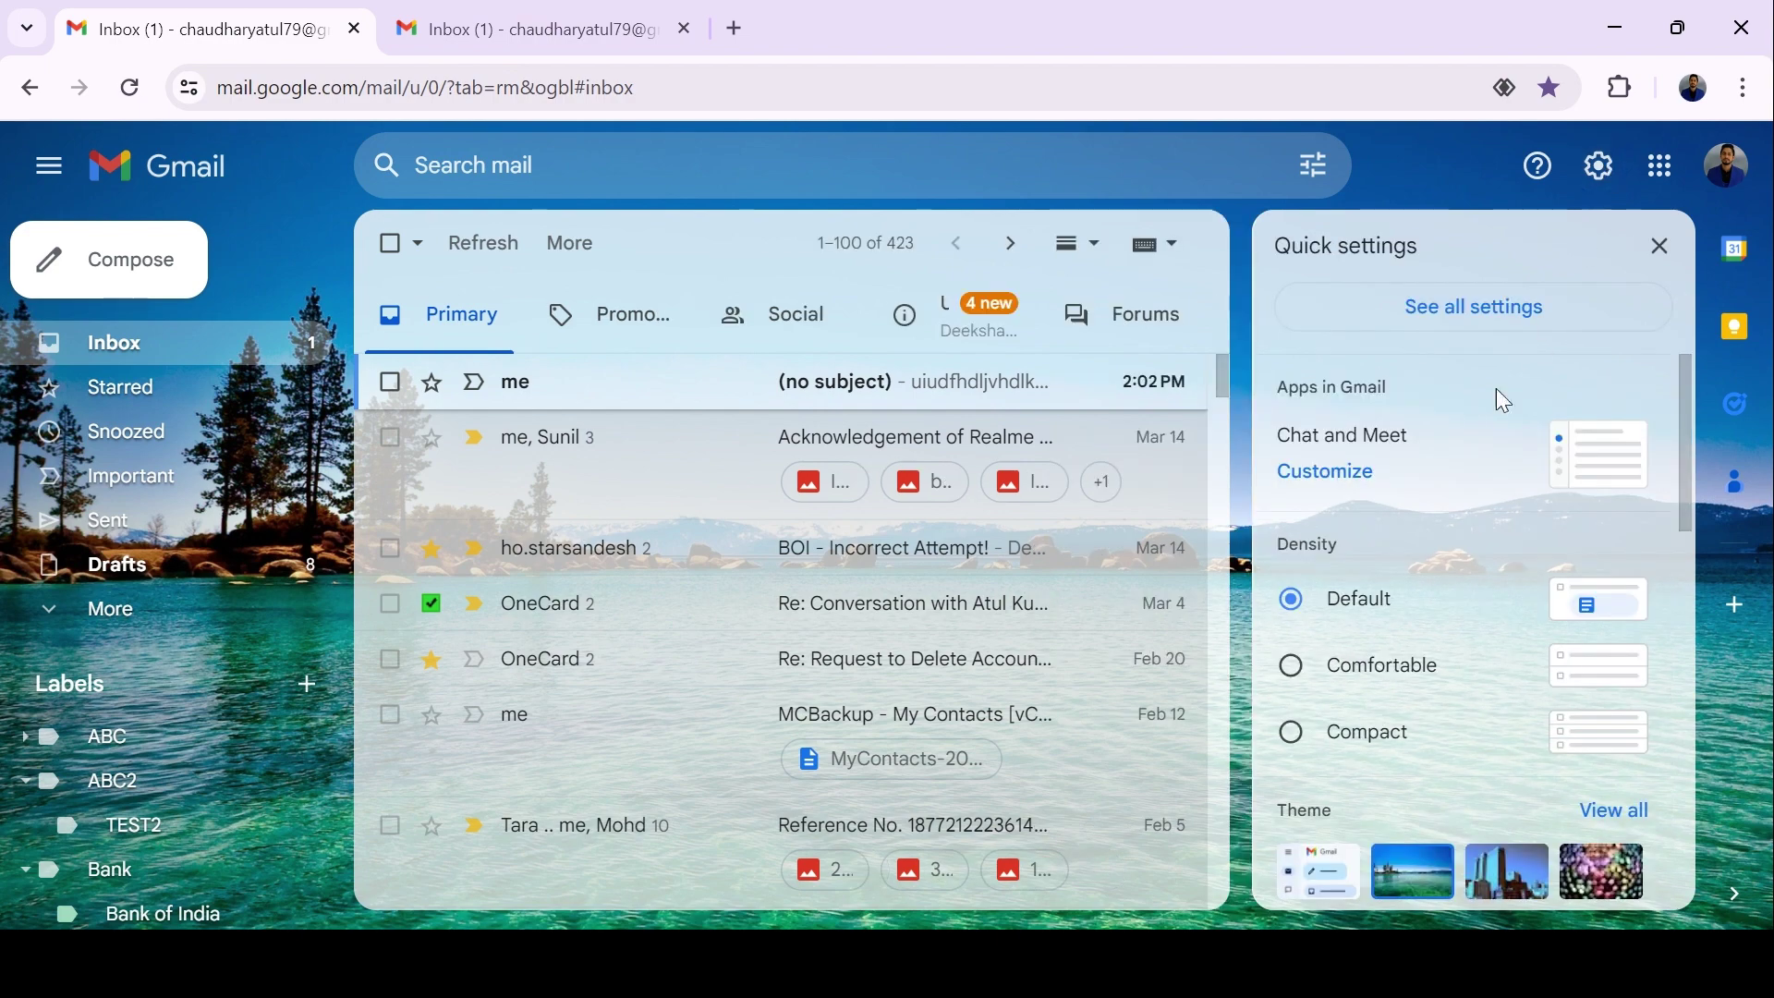
pyautogui.click(1440, 315)
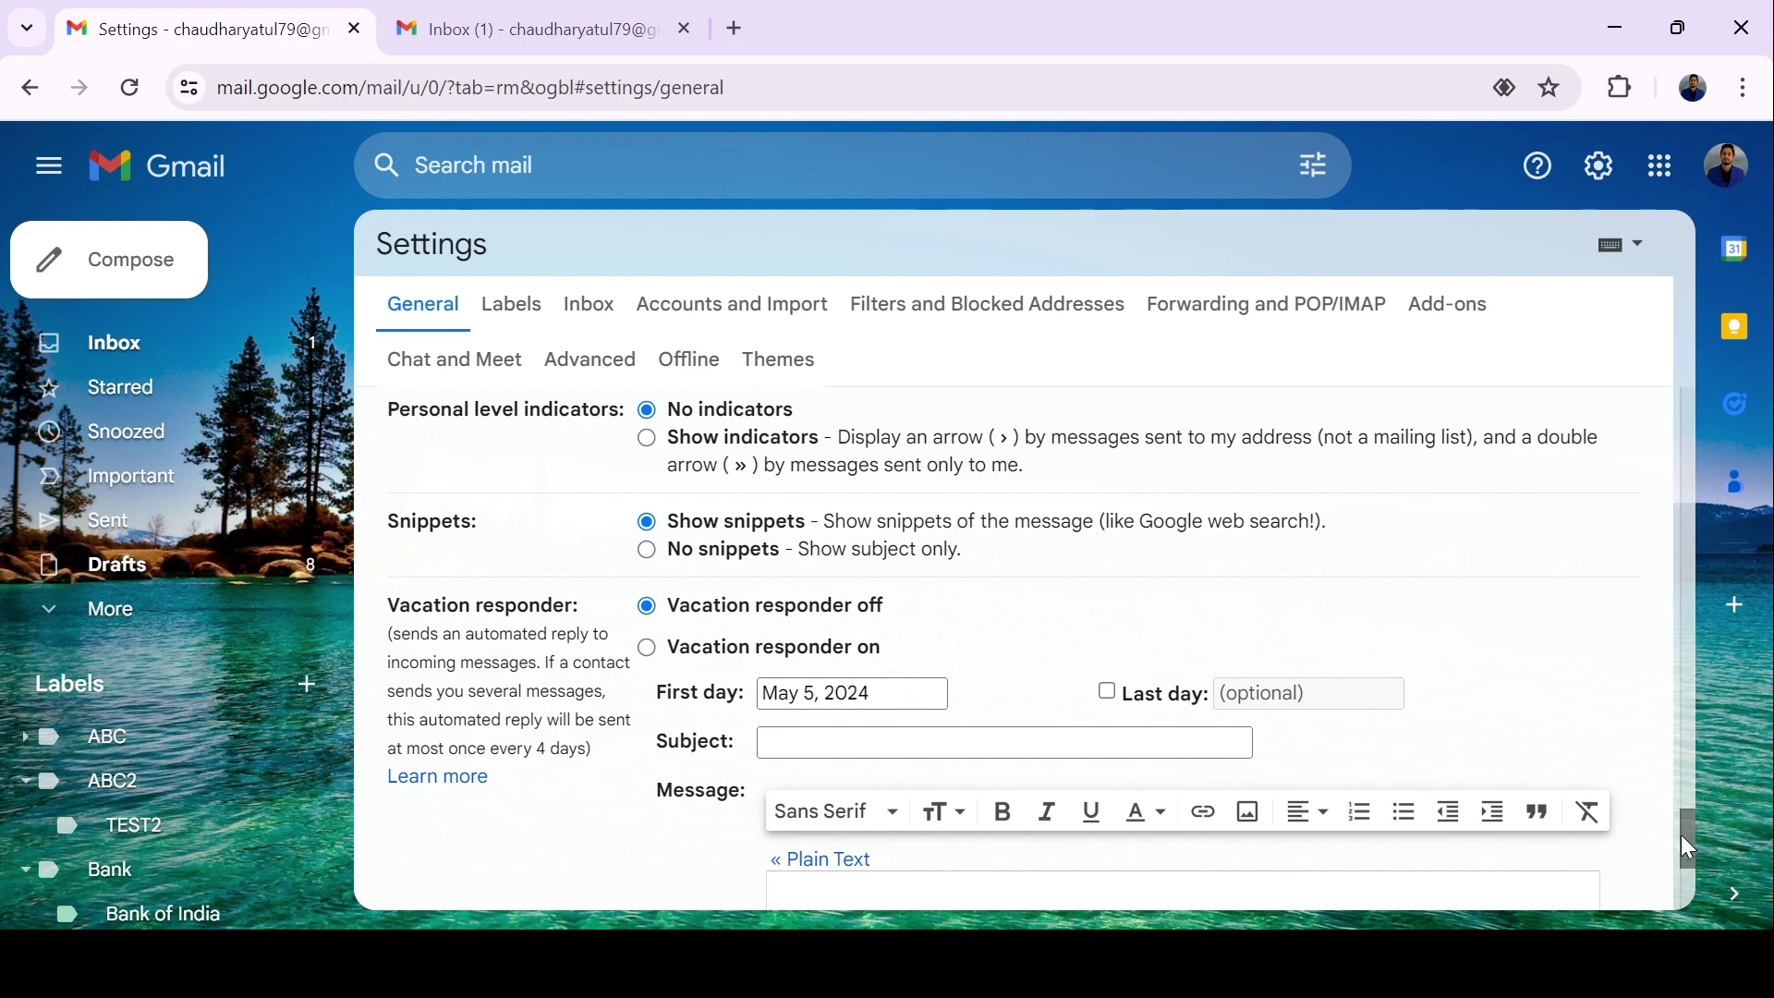
pyautogui.moveTo(1682, 834)
pyautogui.mouseDown()
pyautogui.moveTo(1679, 863)
pyautogui.moveTo(1685, 834)
pyautogui.mouseUp()
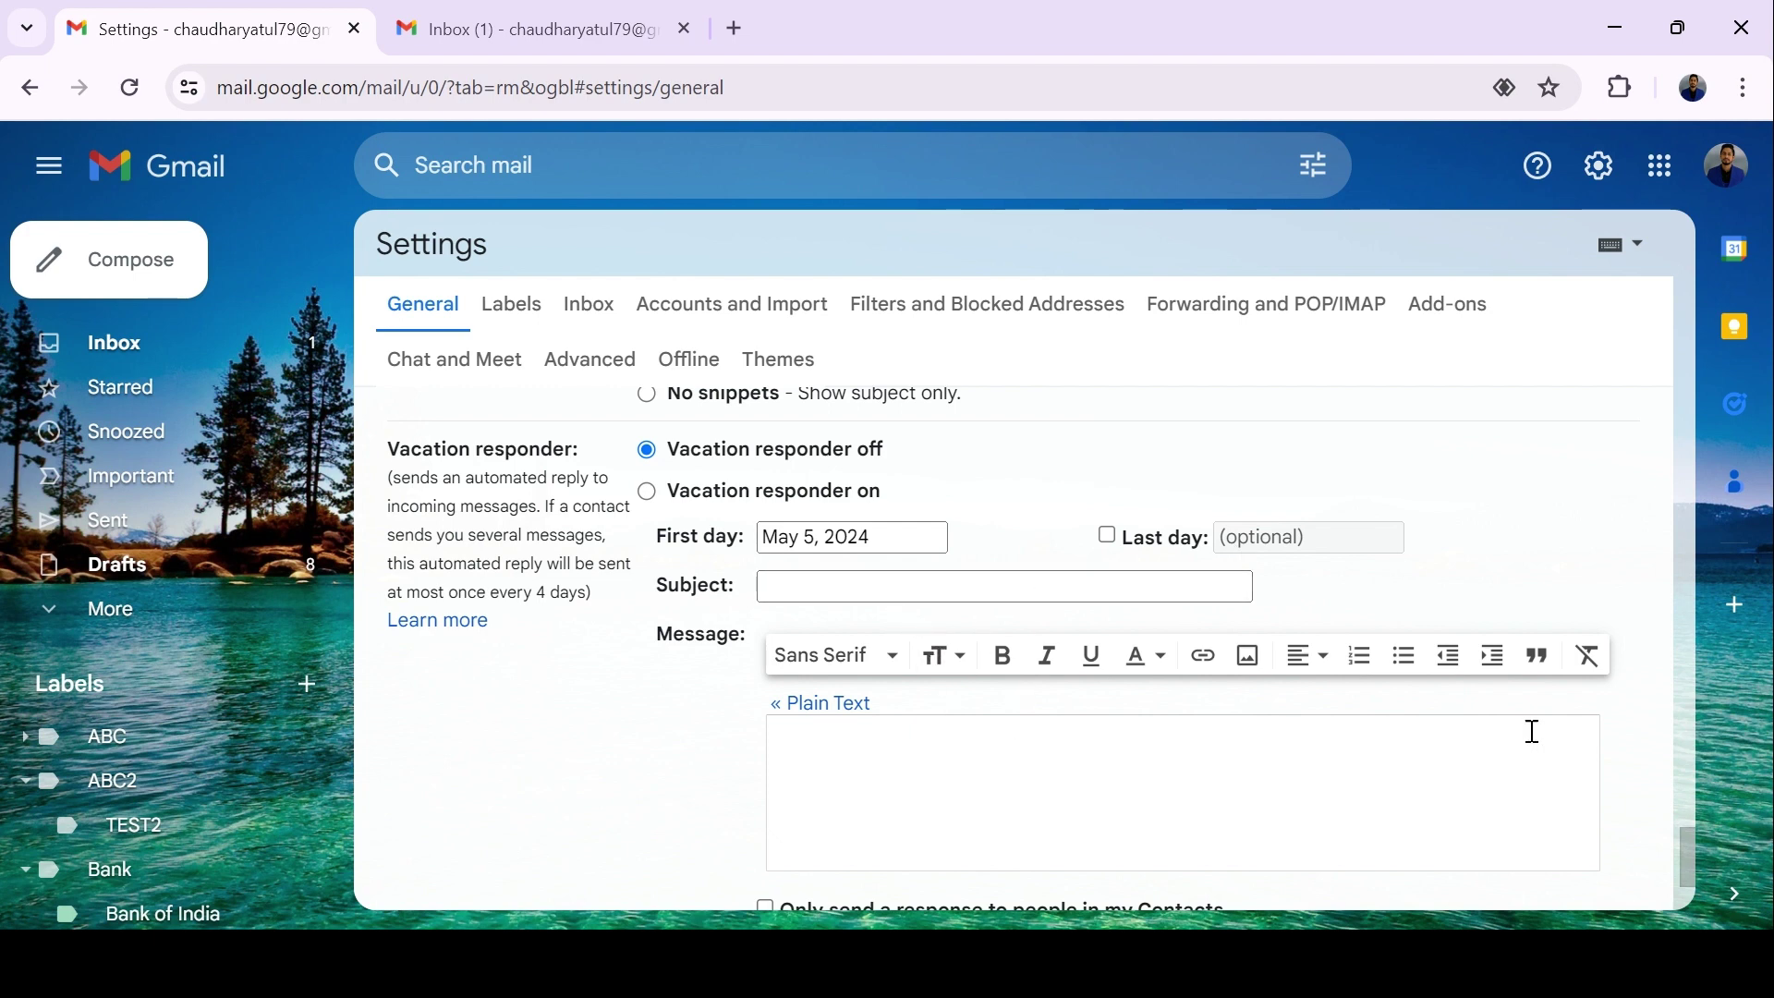
pyautogui.scroll(-2, 1683, 852)
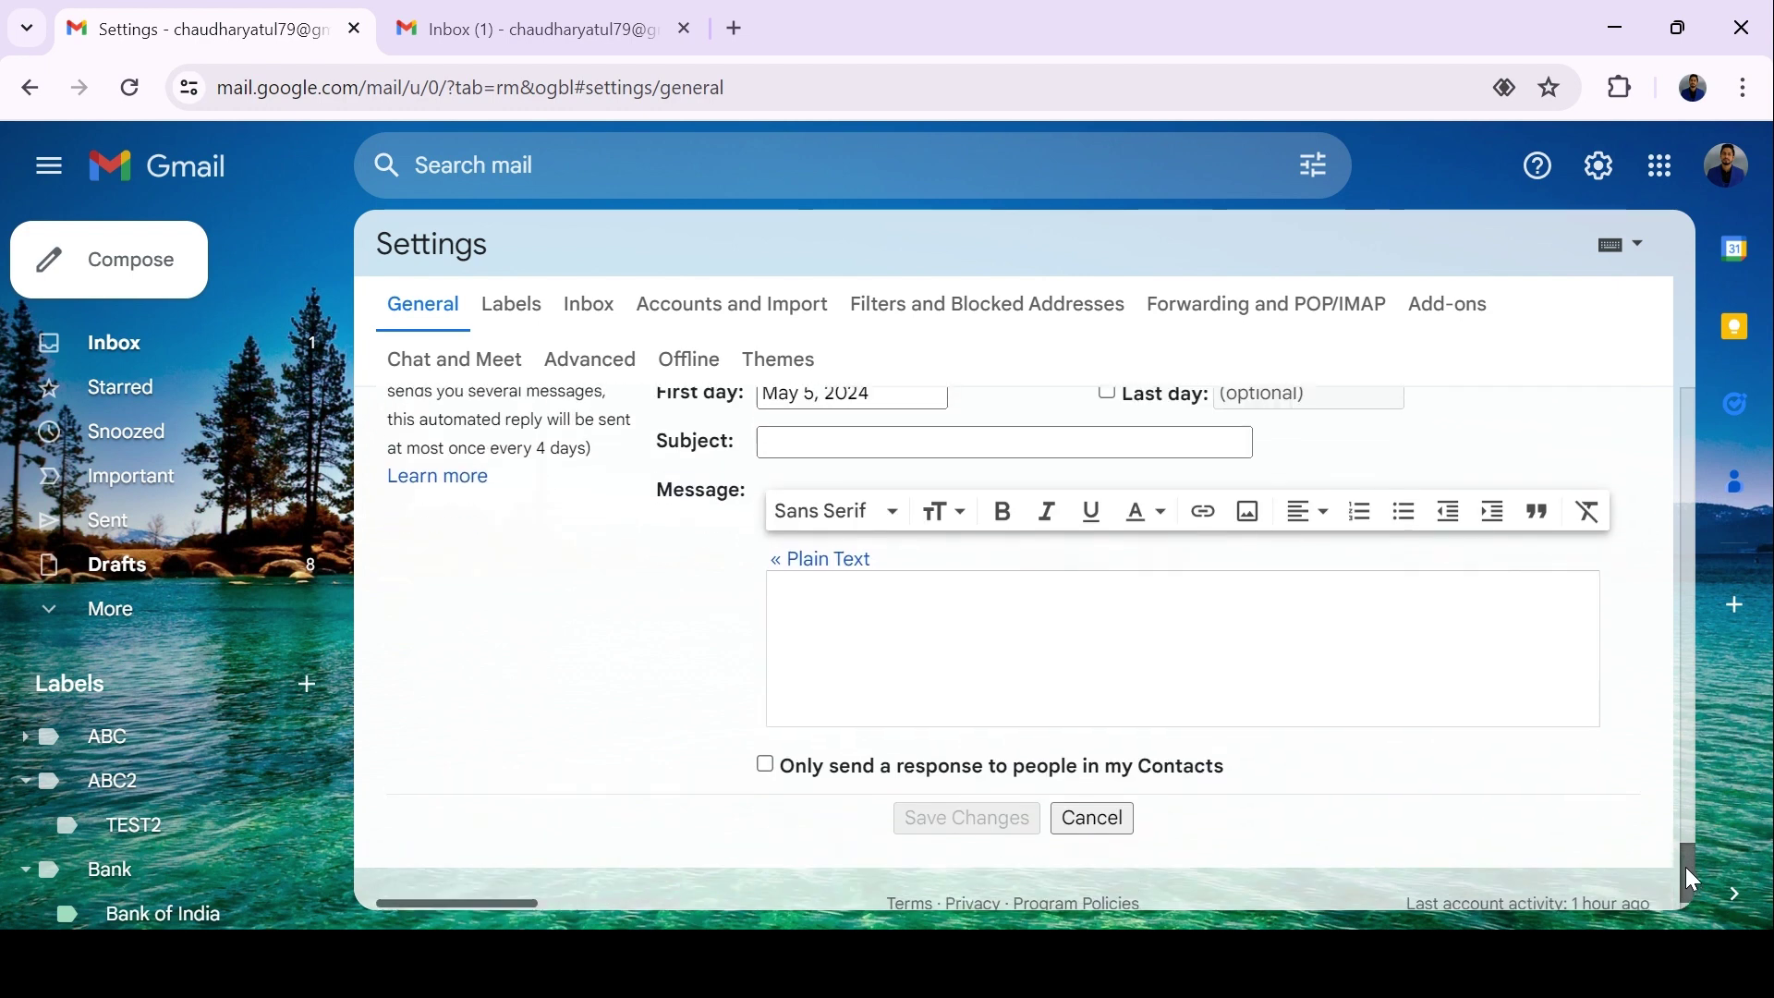
pyautogui.scroll(2, 1691, 869)
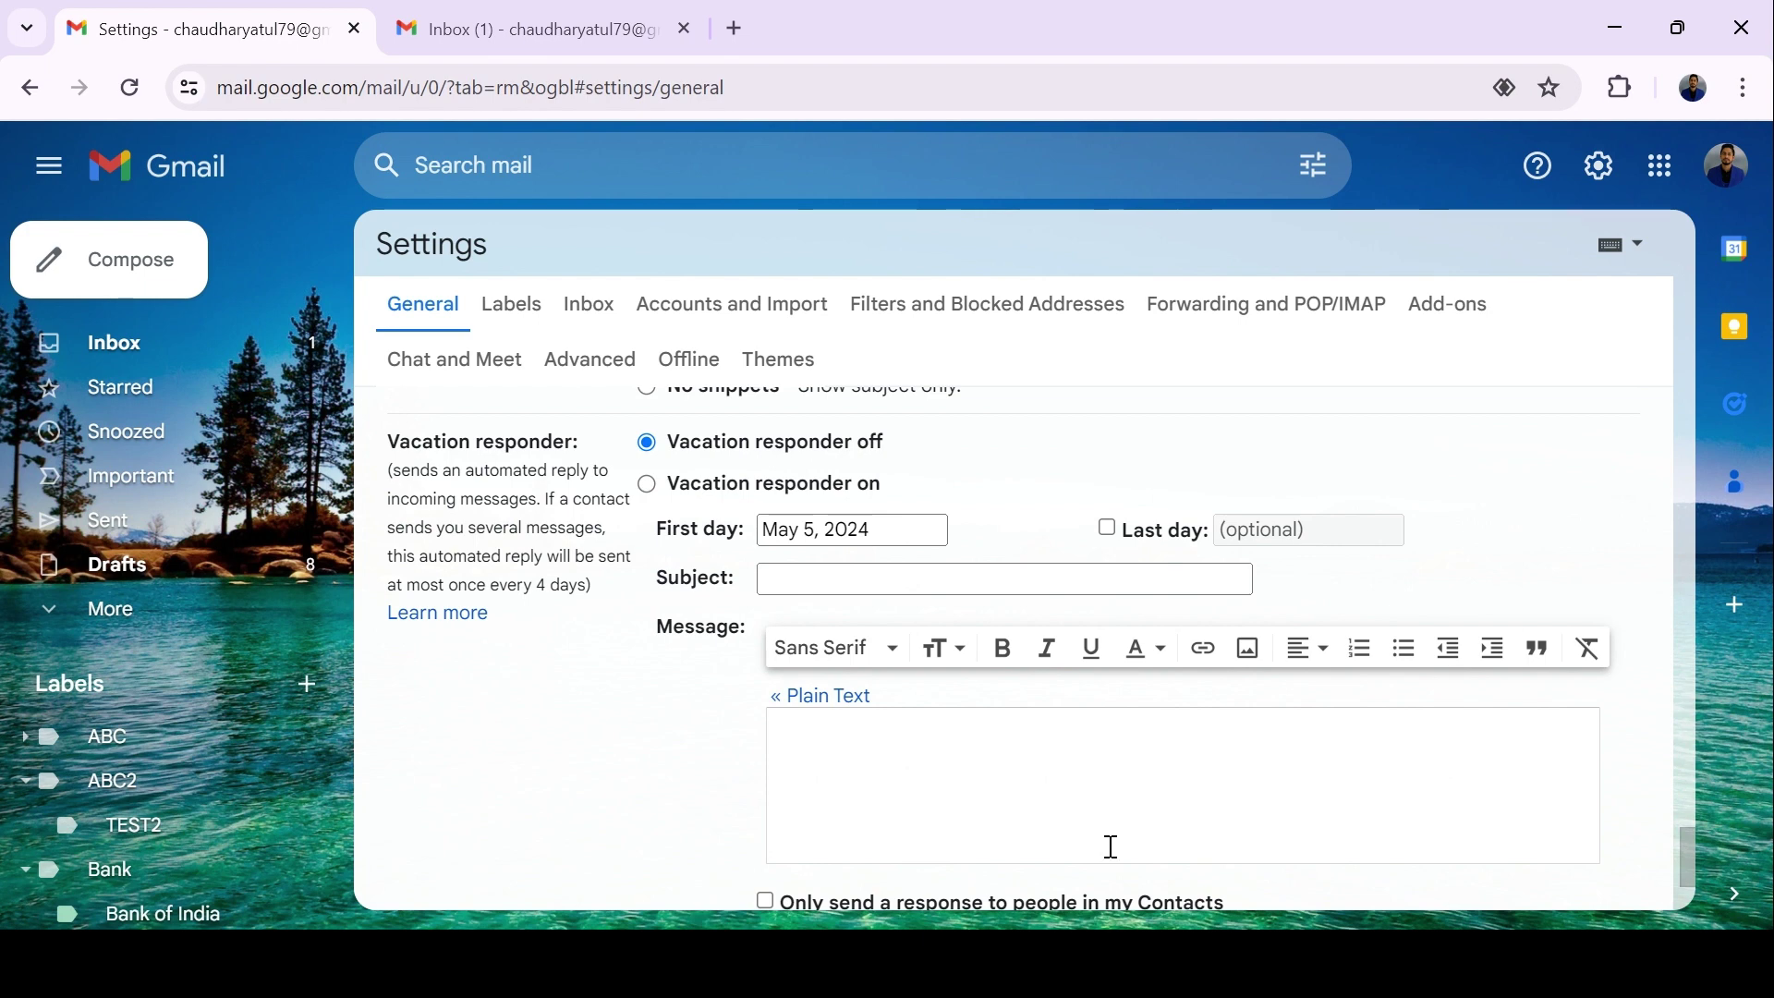
pyautogui.click(1114, 848)
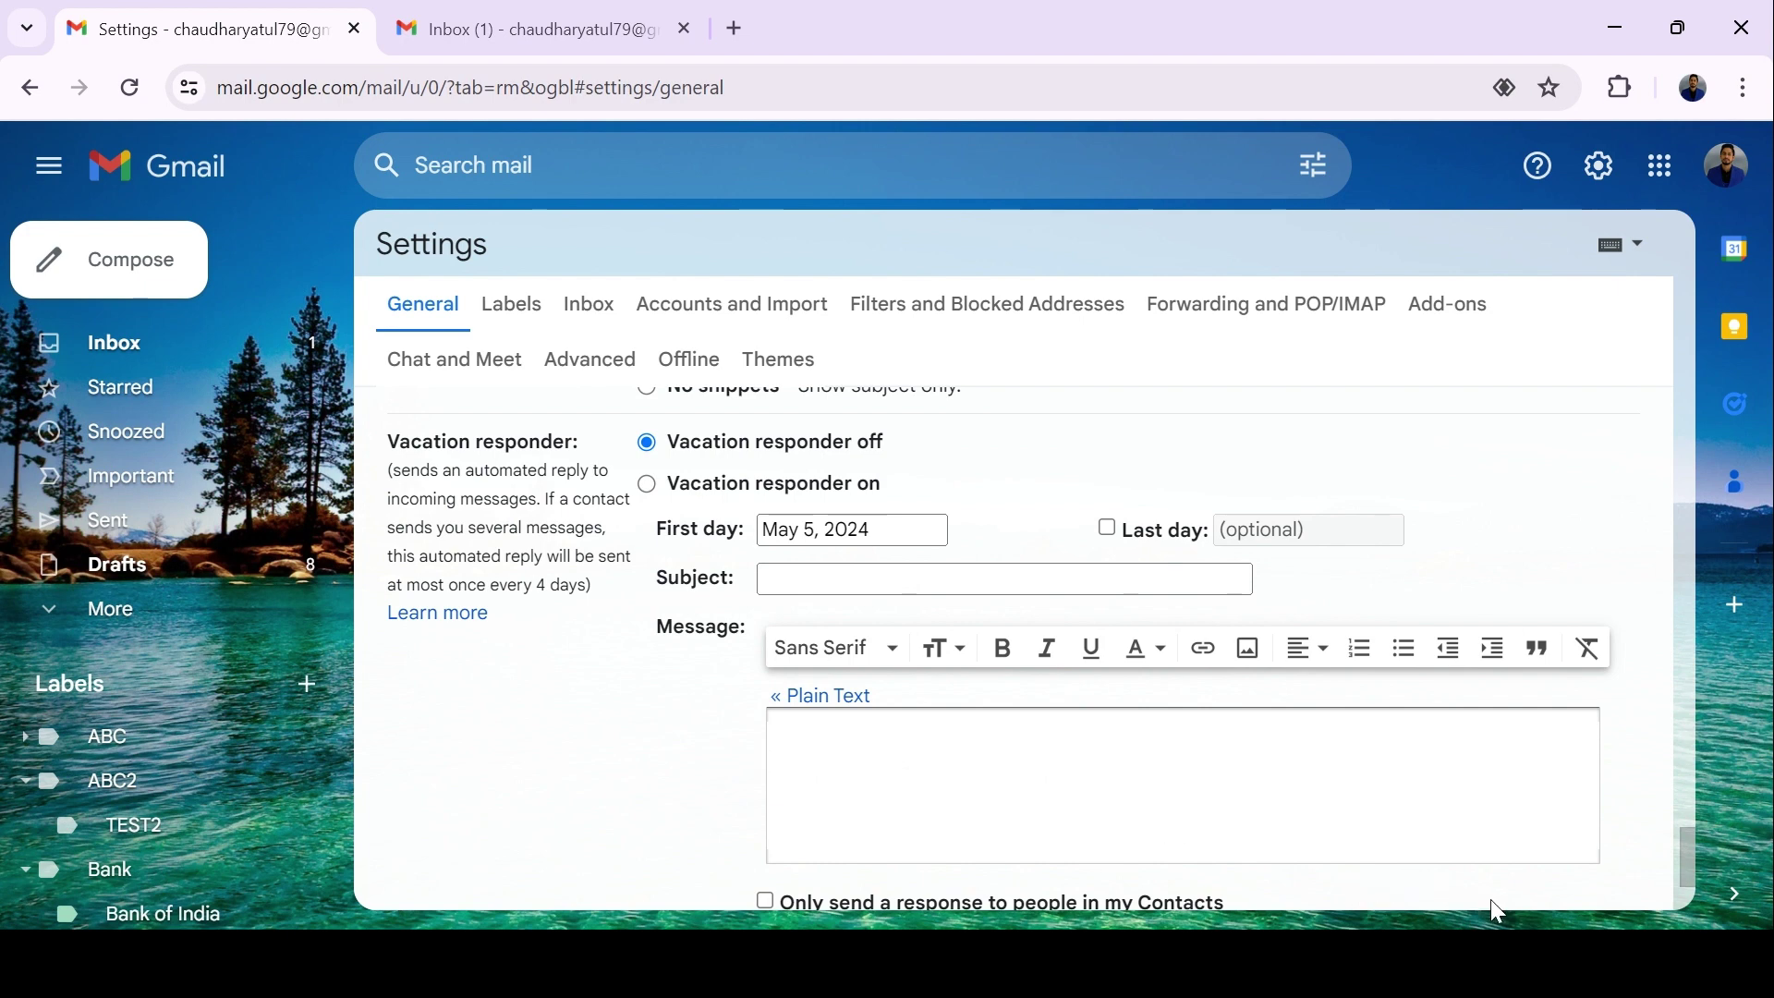
pyautogui.moveTo(1689, 844); pyautogui.dragTo(1692, 871)
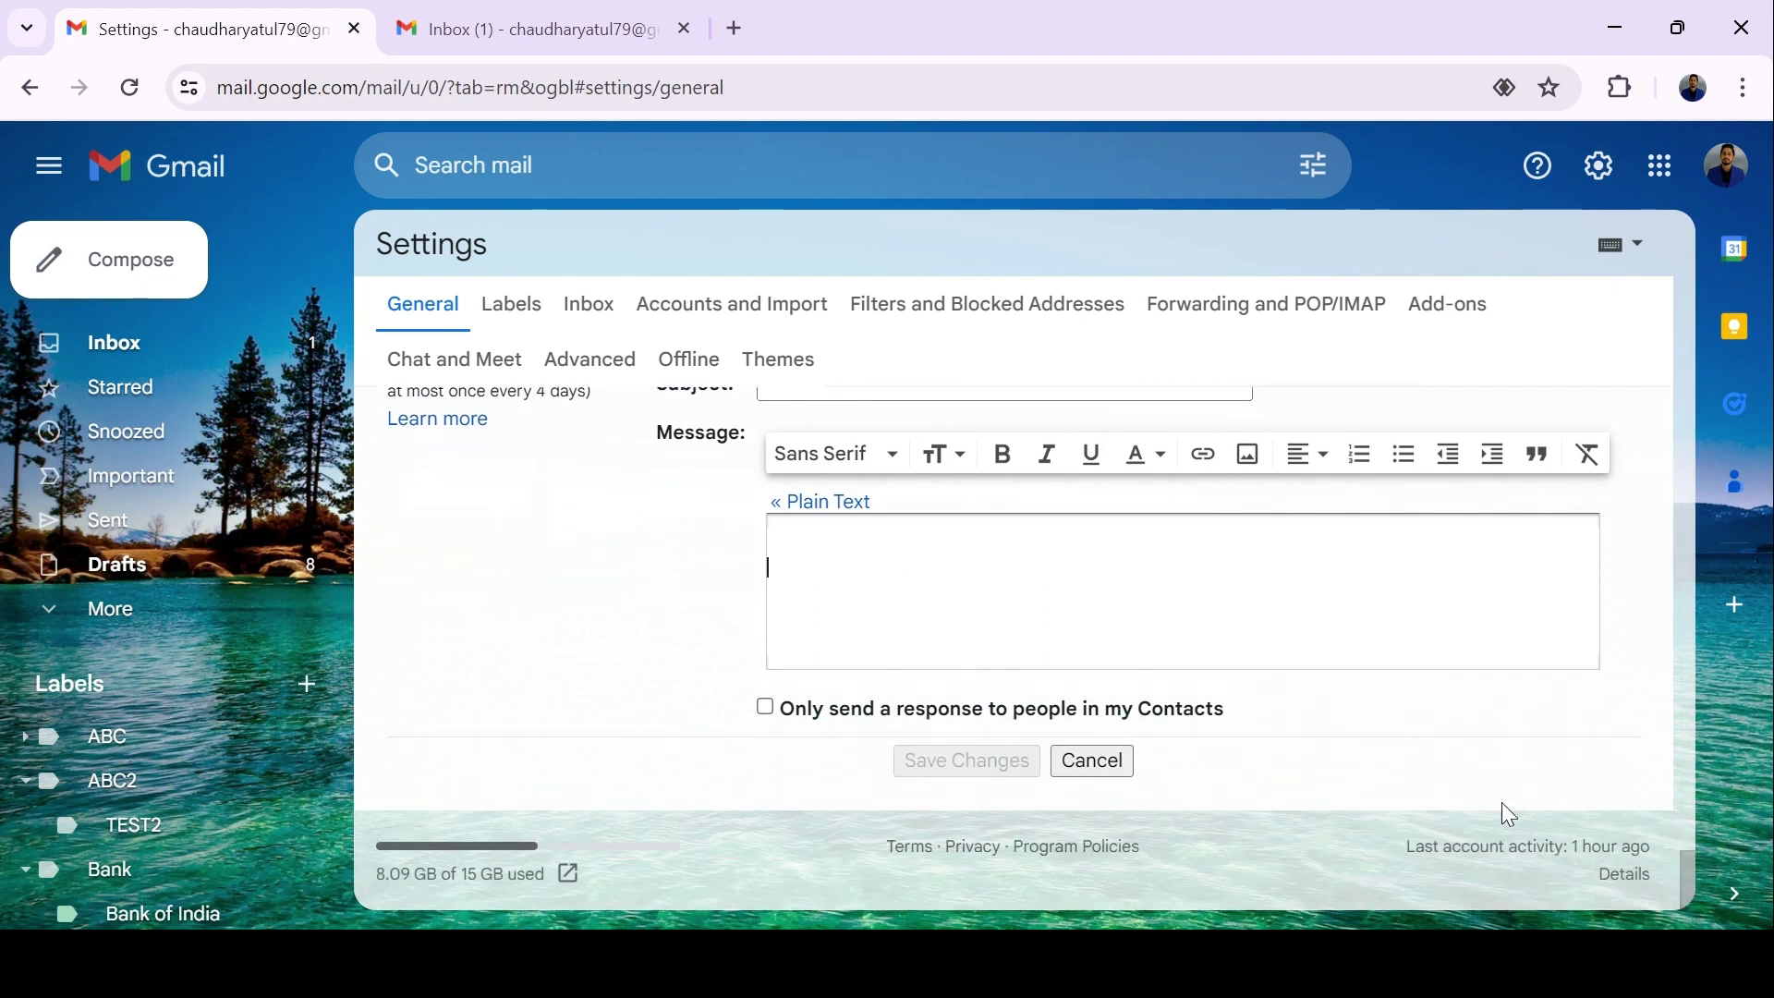